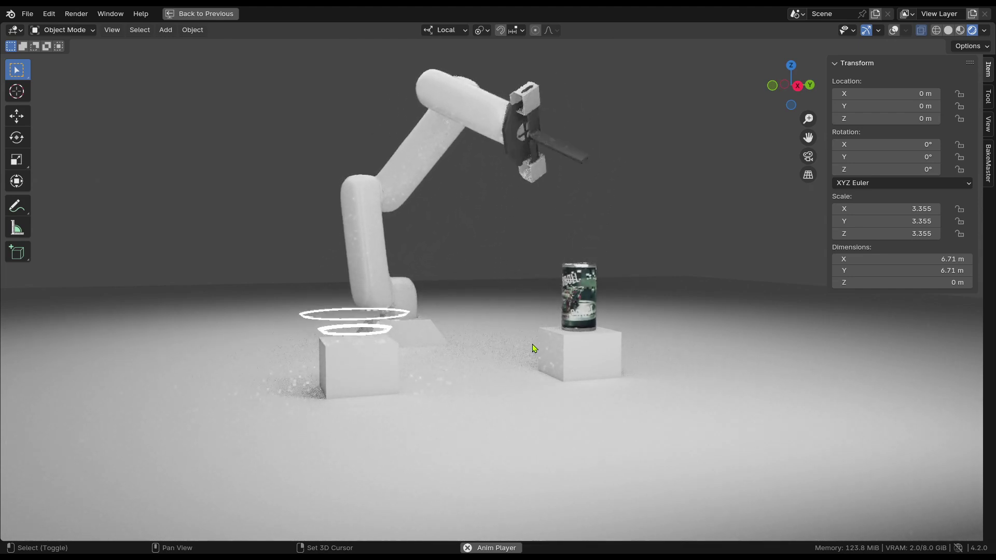
Walk through the playing animation for a new view, then un-maximize the 3D view back to Layout
key(shift+grave)
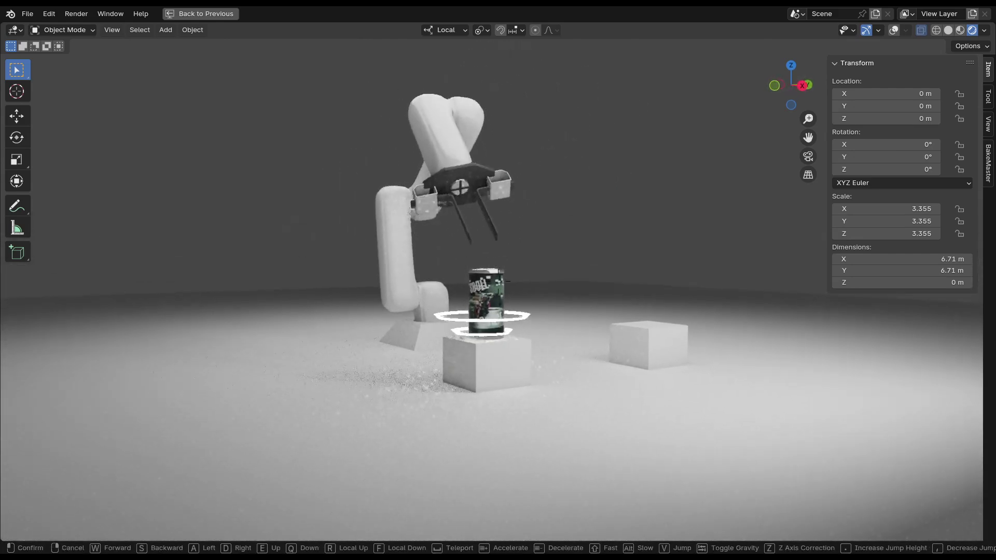
click(524, 373)
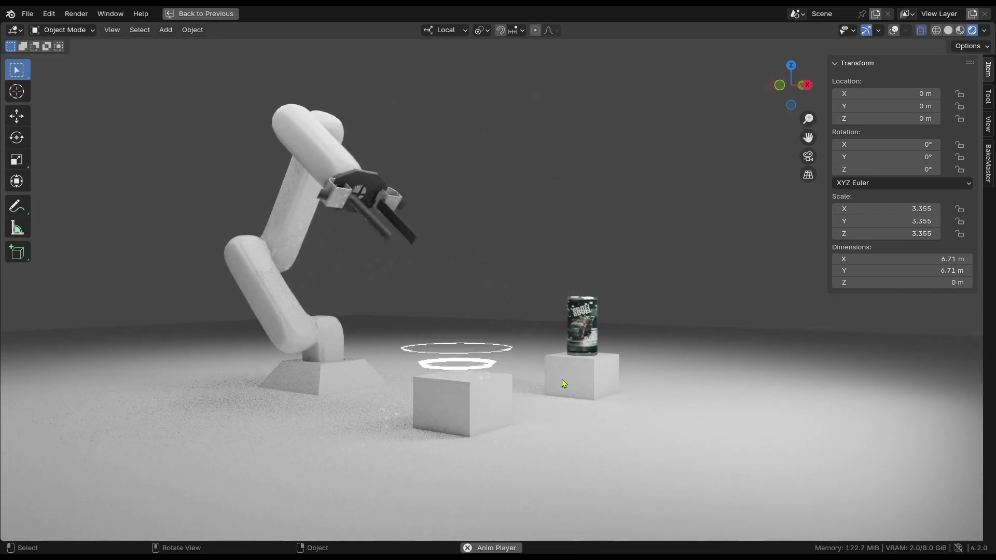
key(ctrl+space)
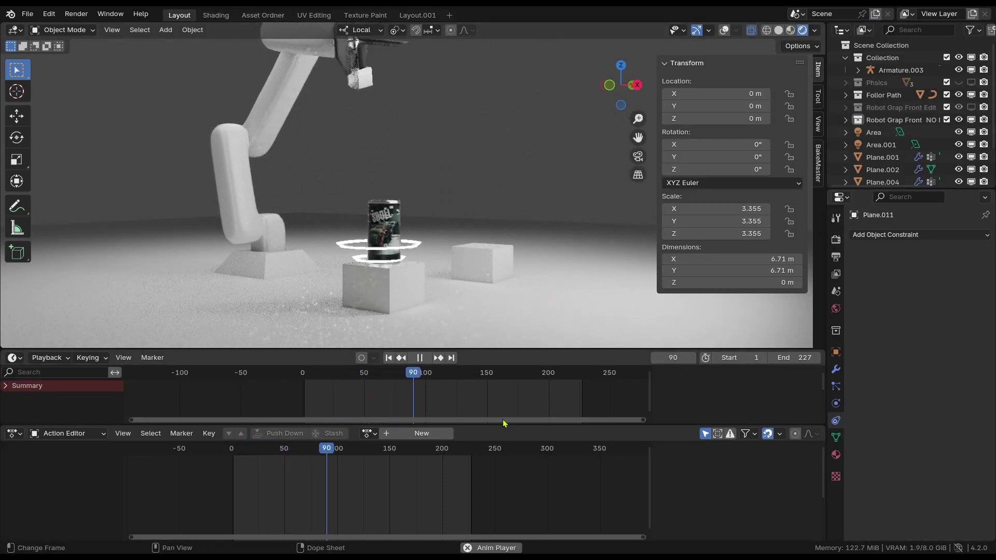
Make the timeline and 3D view taller, re-angle the view with walk navigation, and hide the N panel
drag(513, 426, 511, 470)
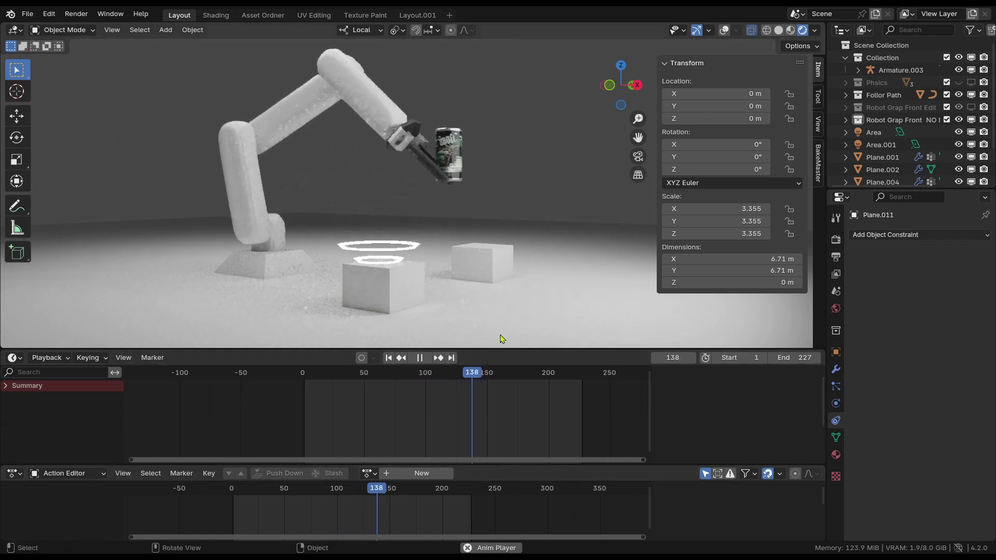
drag(512, 352, 513, 398)
key(shift+grave)
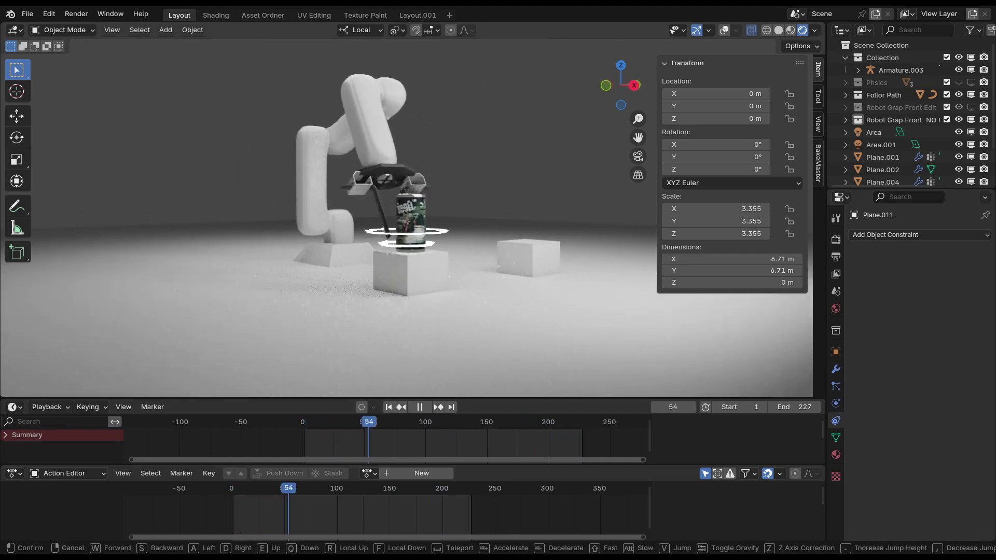
click(501, 328)
key(n)
Walk back from the robot, then re-angle the view closer to the arm
key(shift+grave)
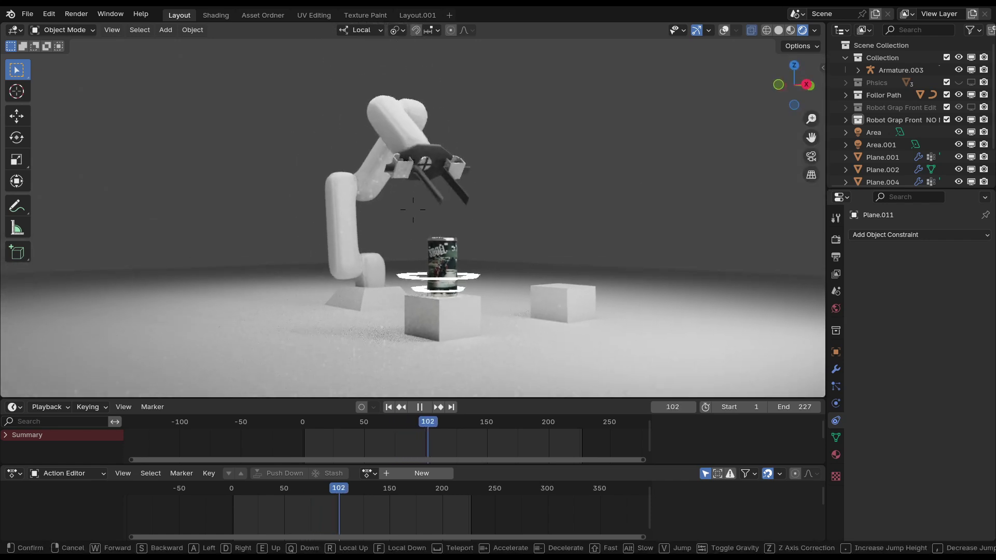
click(502, 305)
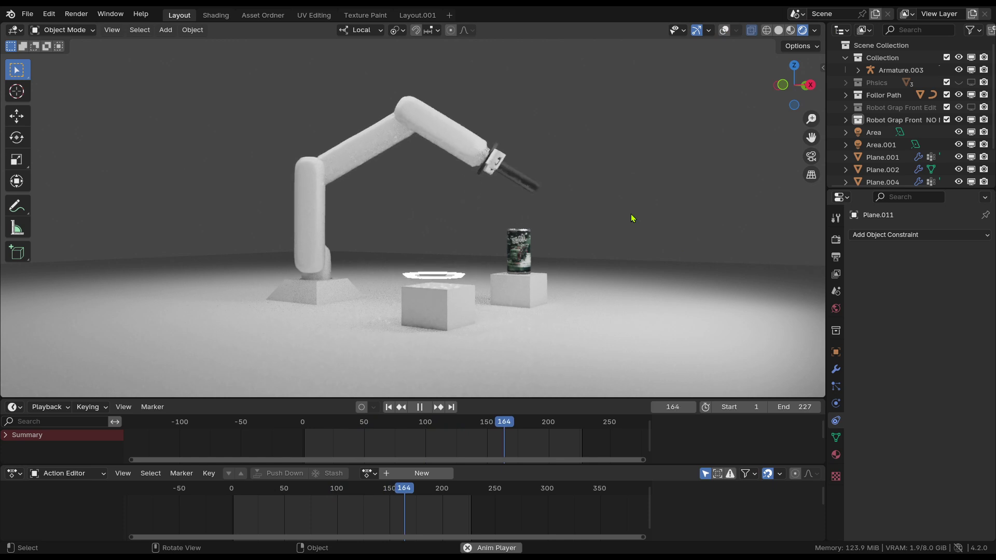
key(shift+grave)
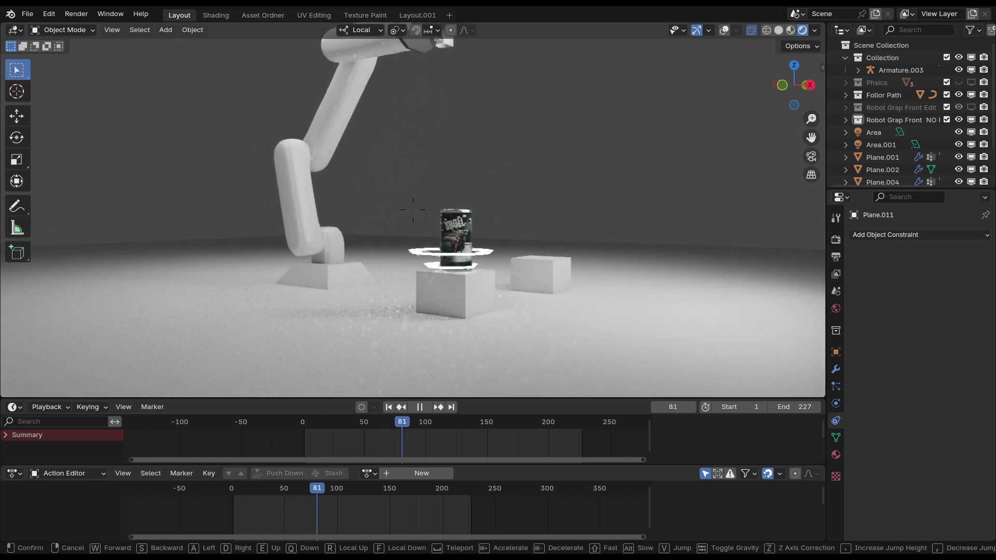
key(s)
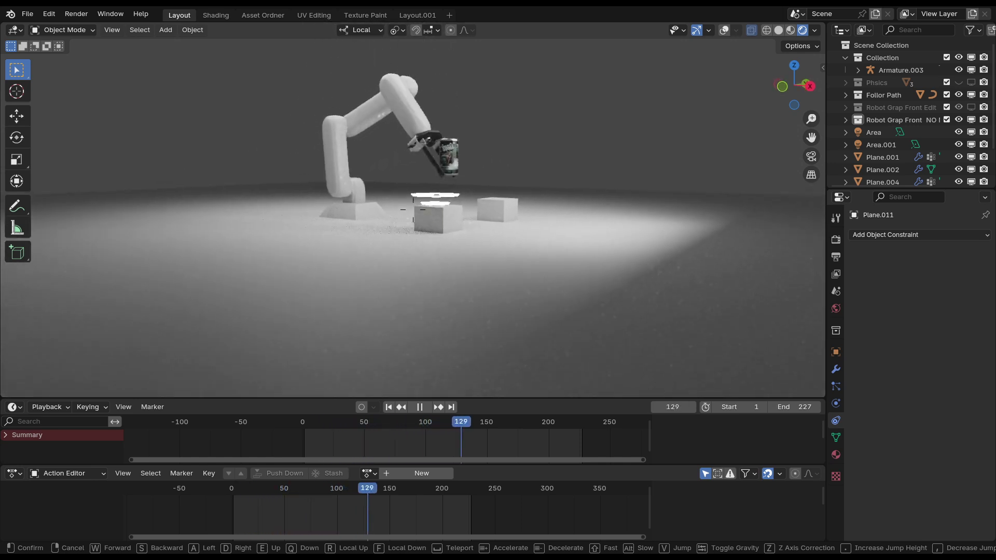
key(w)
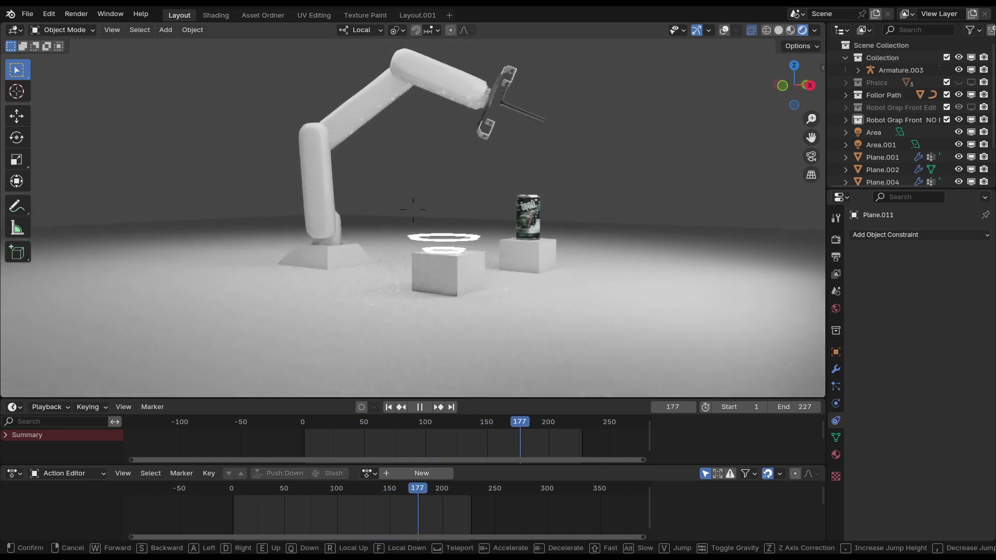
click(626, 242)
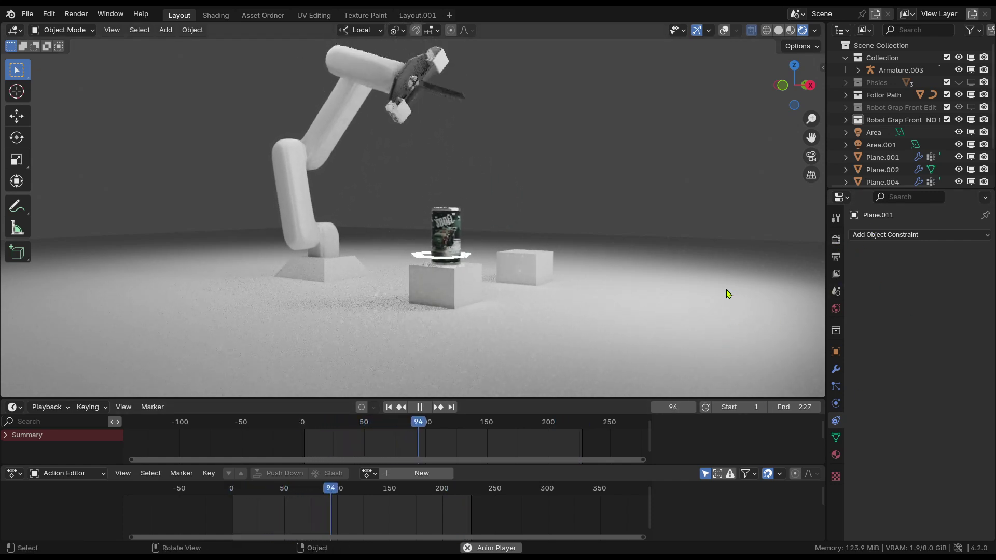
Step back for another viewpoint, shift the view upward, and click the floor plane Plane.011
key(shift+grave)
click(678, 276)
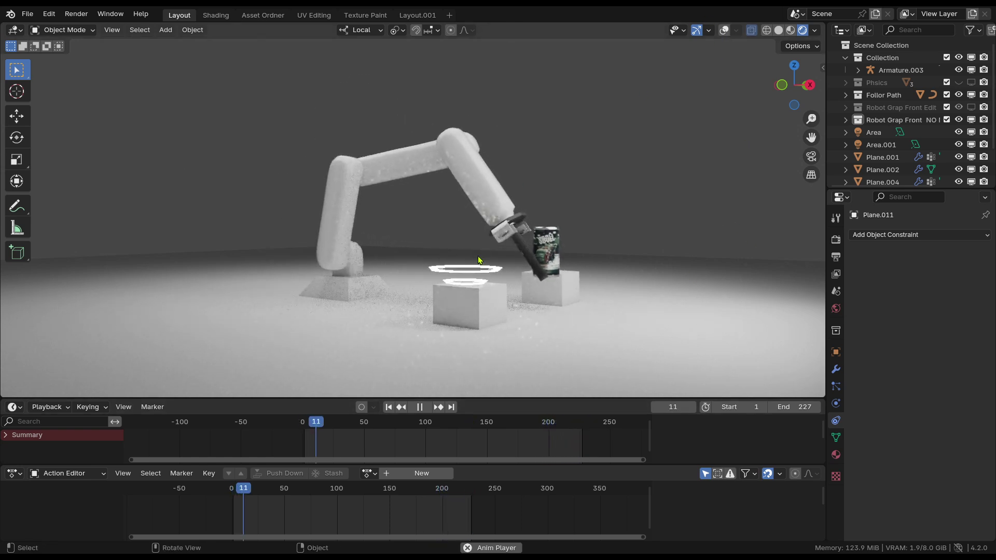
shift+middle_drag(487, 325, 491, 287)
shift+click(491, 287)
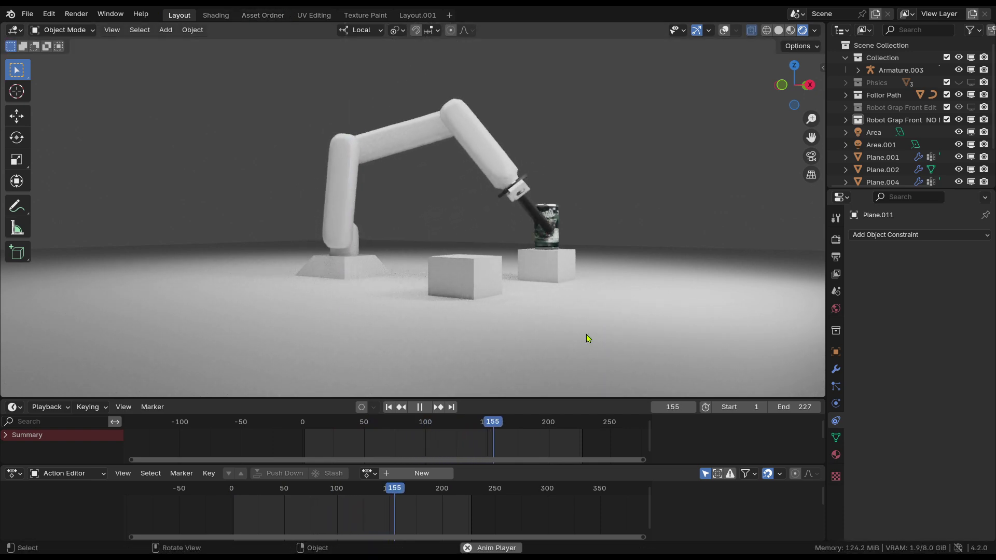
Try a floor plane Z location of -1, then undo it and cancel a Z move
key(n)
click(753, 121)
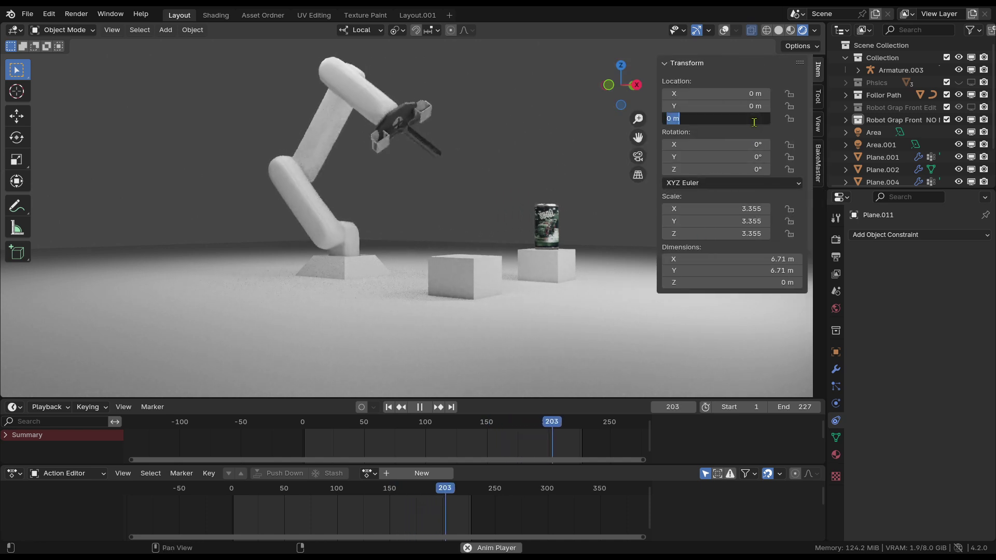
text(-1)
key(Return)
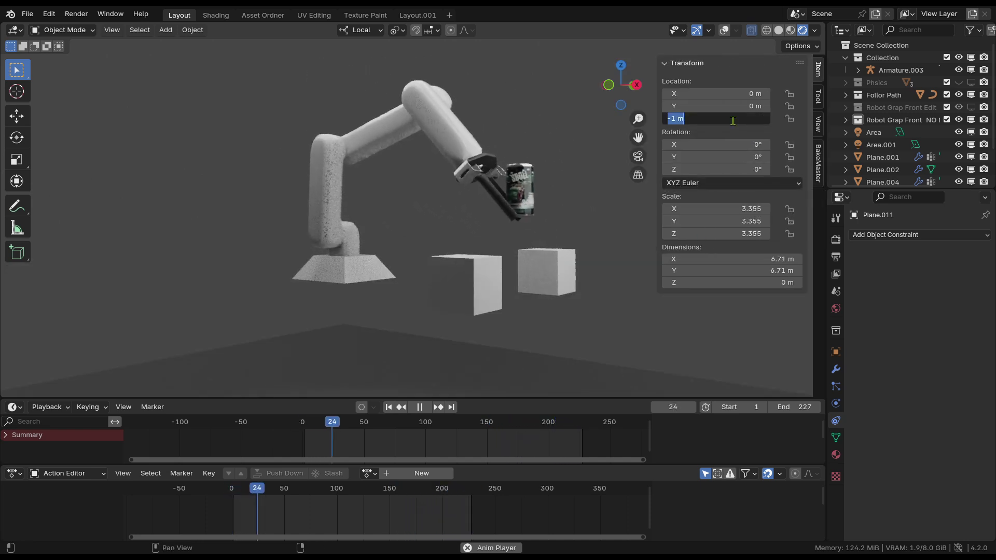
key(ctrl+z)
key(g)
key(z)
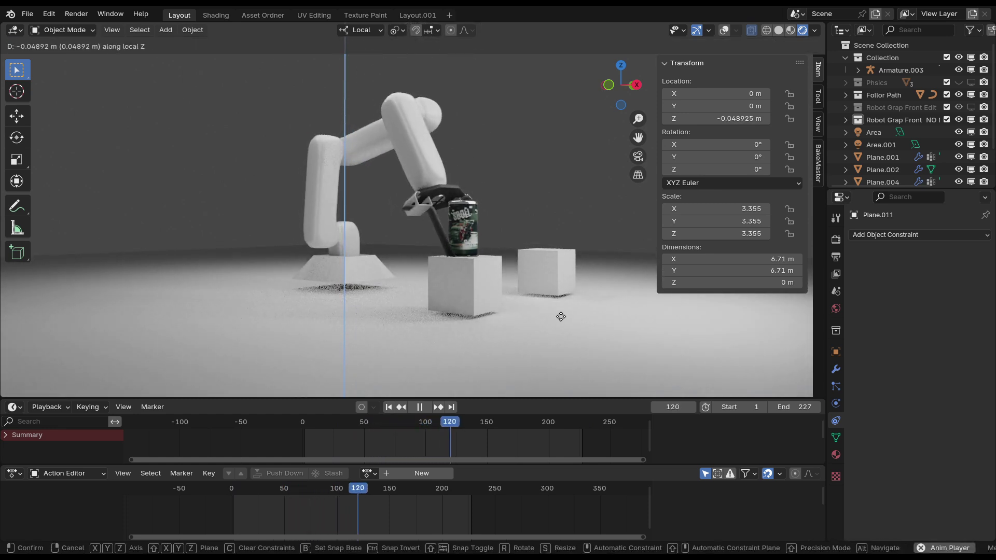
key(Escape)
Set the floor's Z location to -0.5, then -0.05, and drag it to -0.041 m
click(748, 119)
text(-)
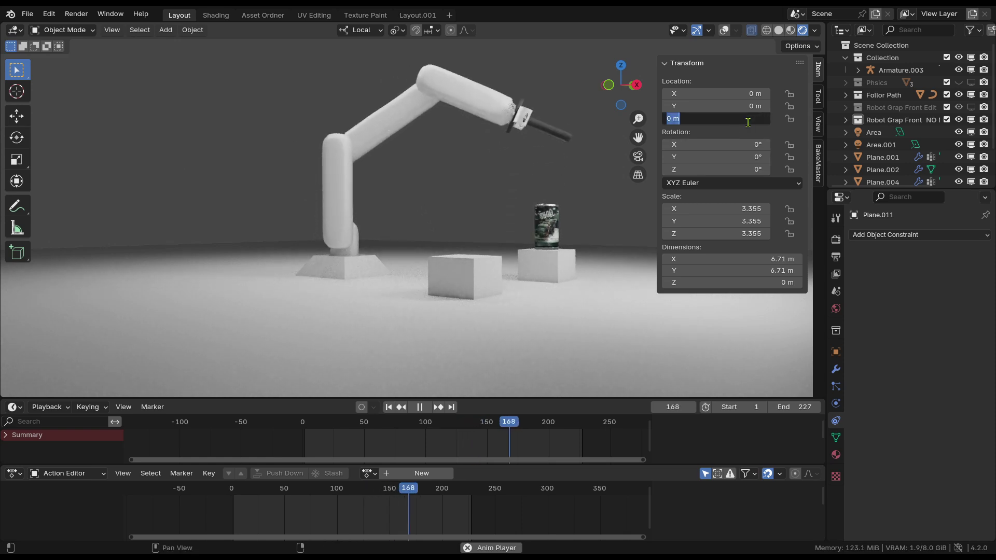
text(0.)
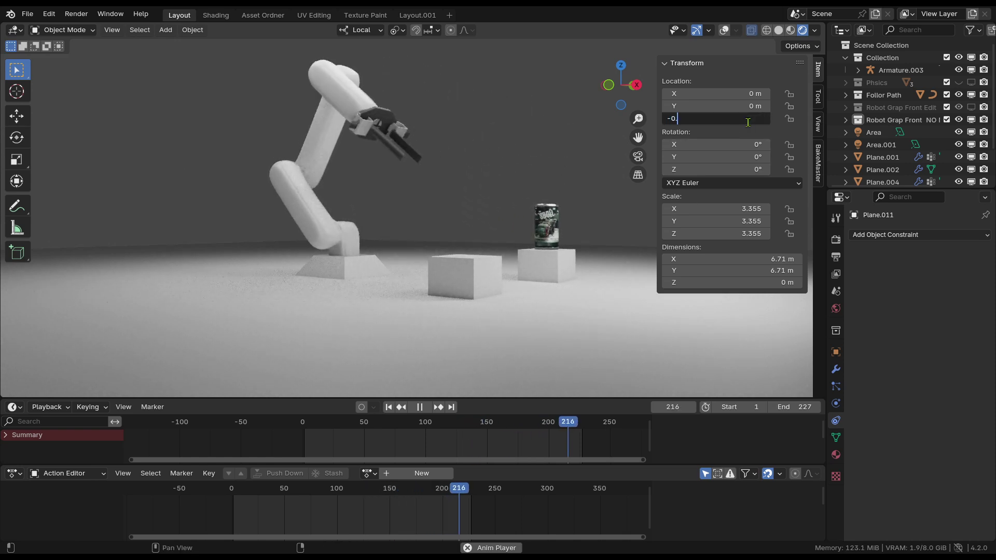
text(5)
key(Return)
click(731, 119)
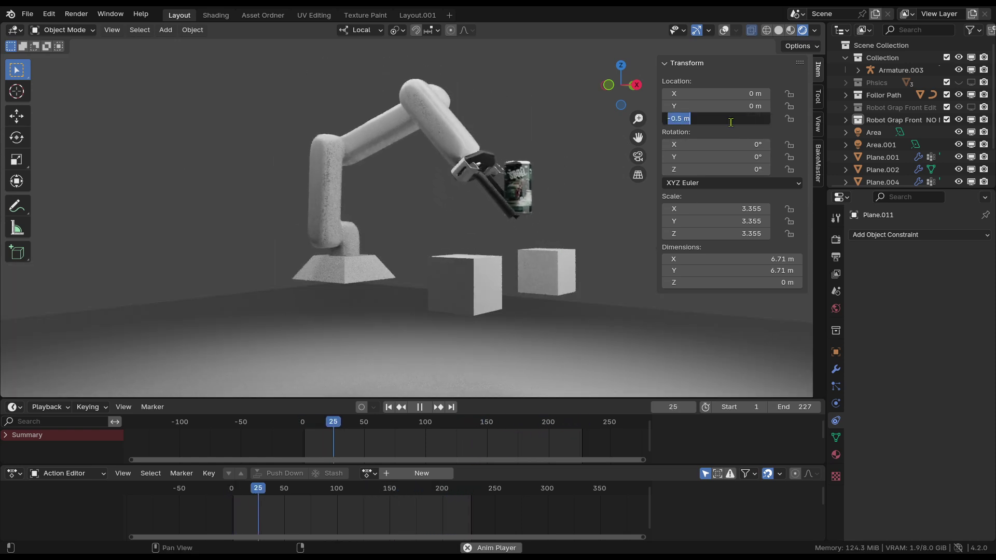
click(675, 118)
text(0)
key(Return)
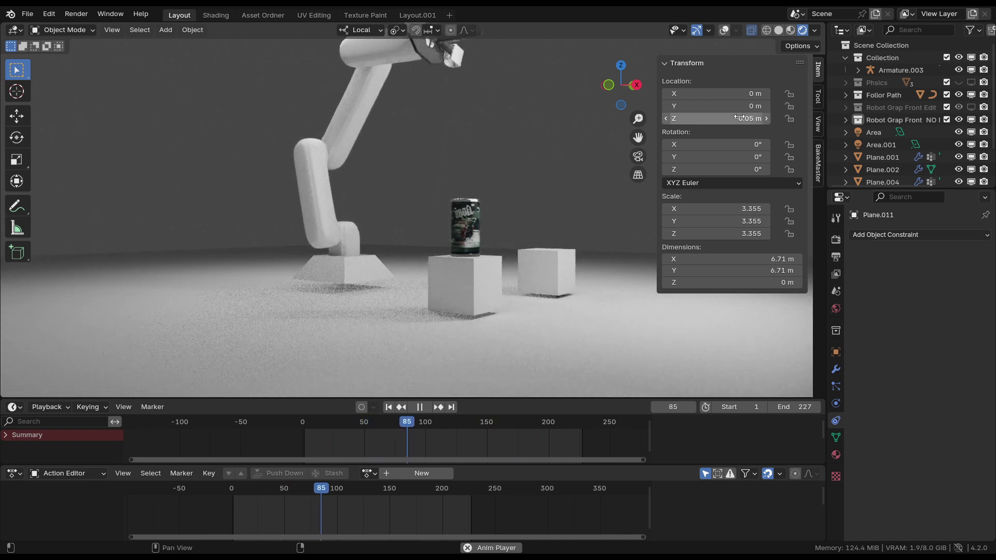
drag(741, 118, 747, 118)
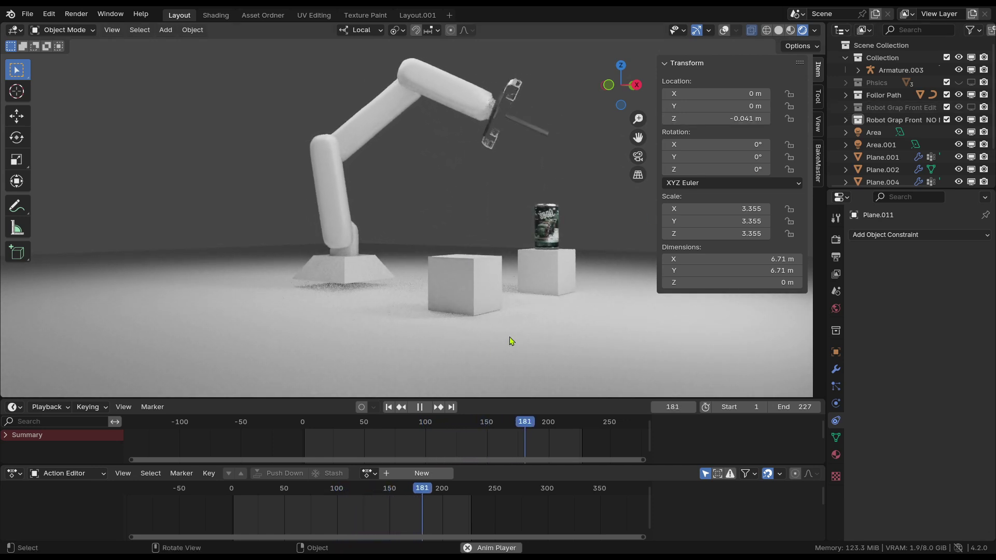
Select Plane.002, show viewport overlays, and inspect its mesh in Edit Mode
click(342, 284)
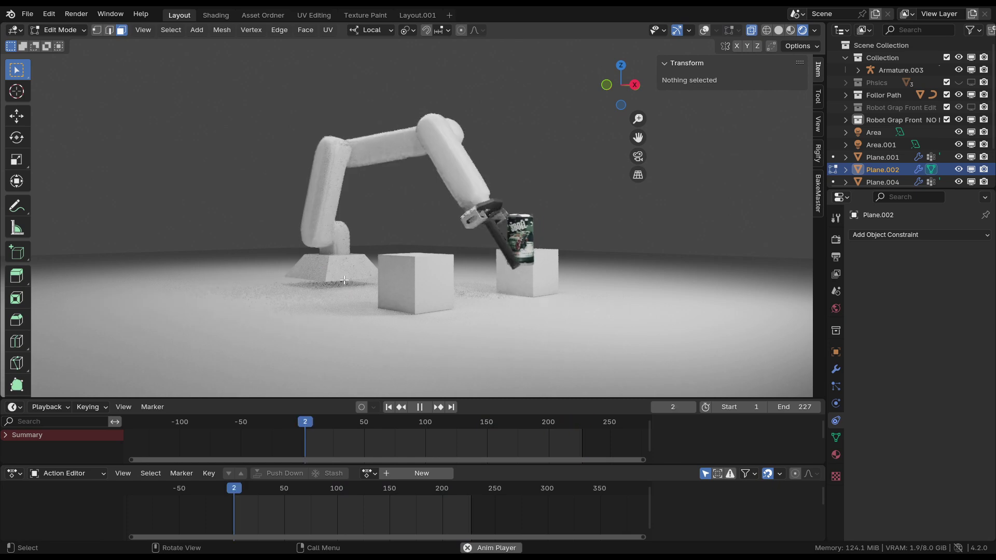
key(Tab)
key(shift+alt+z)
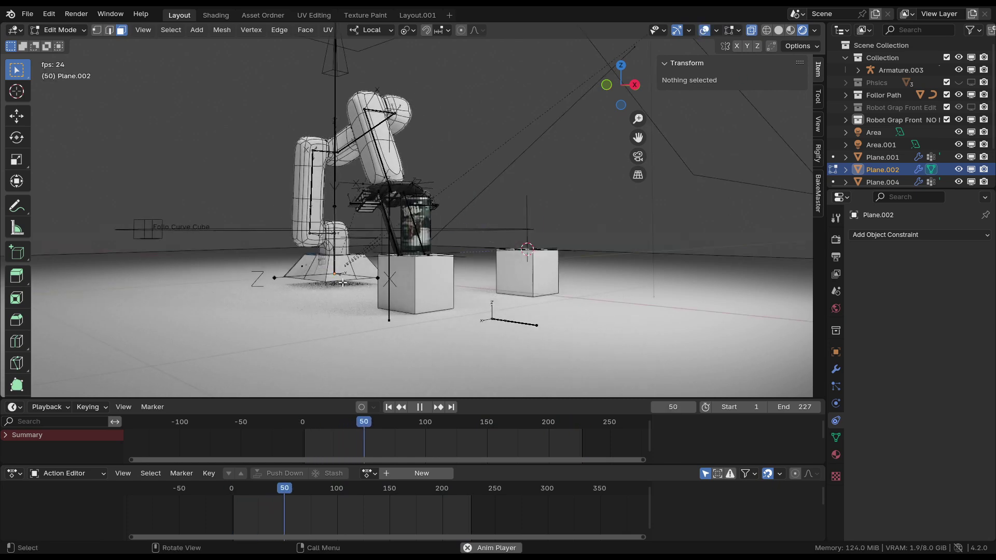
key(Tab)
middle_drag(393, 264, 571, 156)
key(Tab)
click(383, 277)
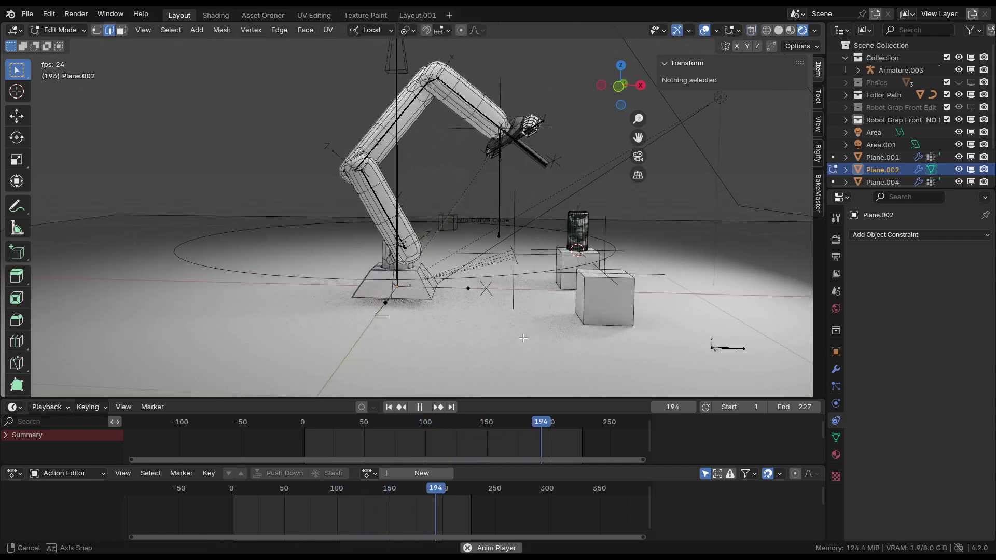
key(Tab)
Orbit closer to the base and switch the viewport to Solid shading with overlays shown
middle_drag(622, 204, 441, 312)
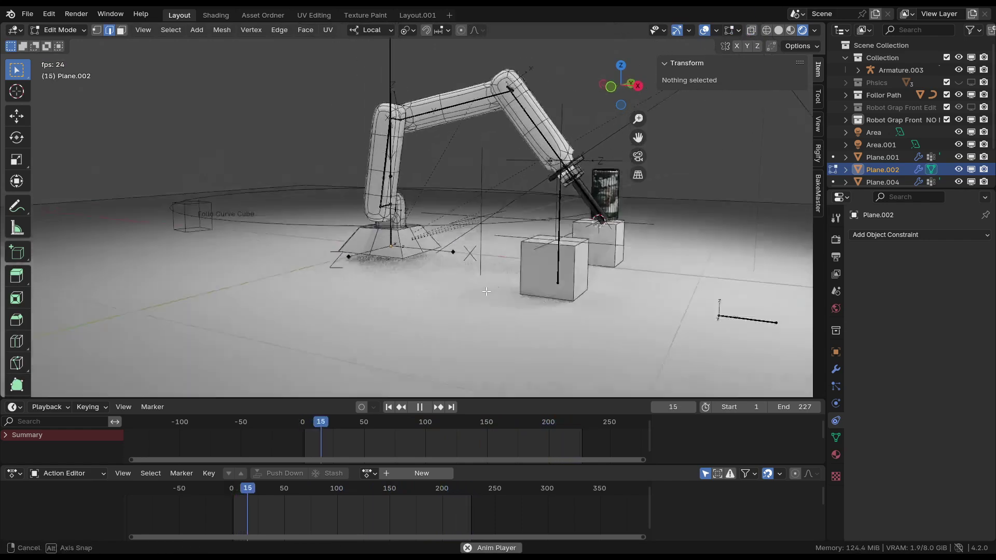
scroll(420, 334, up, 5)
scroll(424, 336, down, 4)
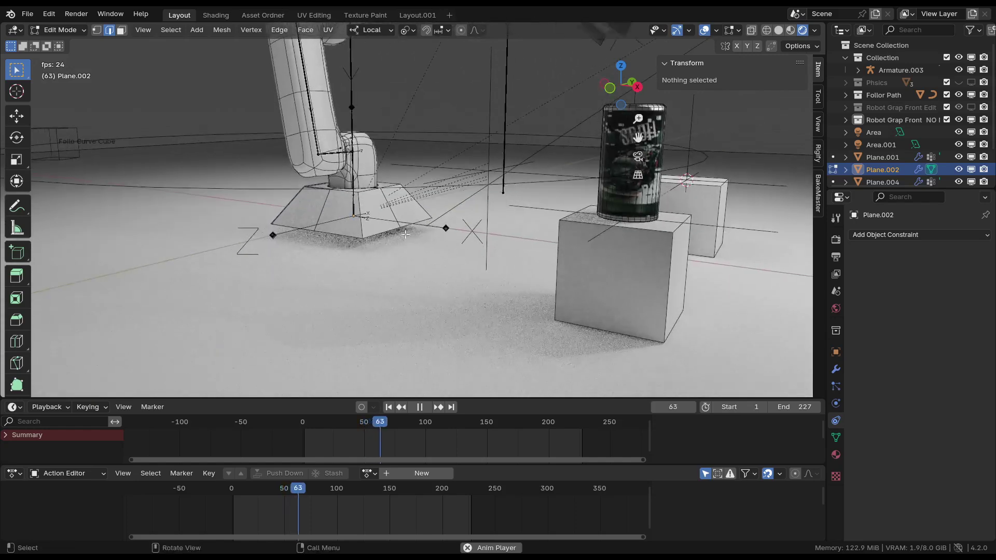
scroll(778, 71, up, 2)
middle_drag(495, 306, 519, 233)
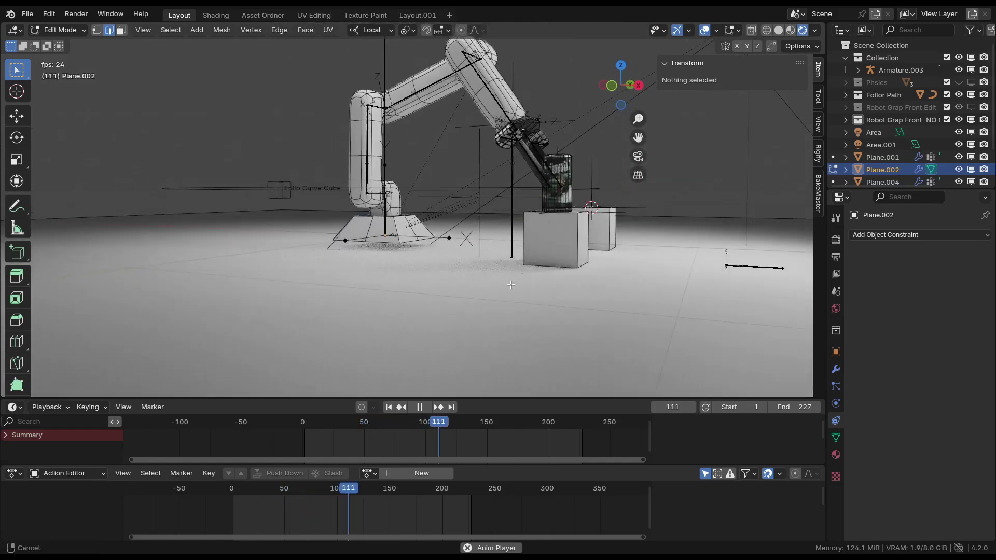
click(705, 33)
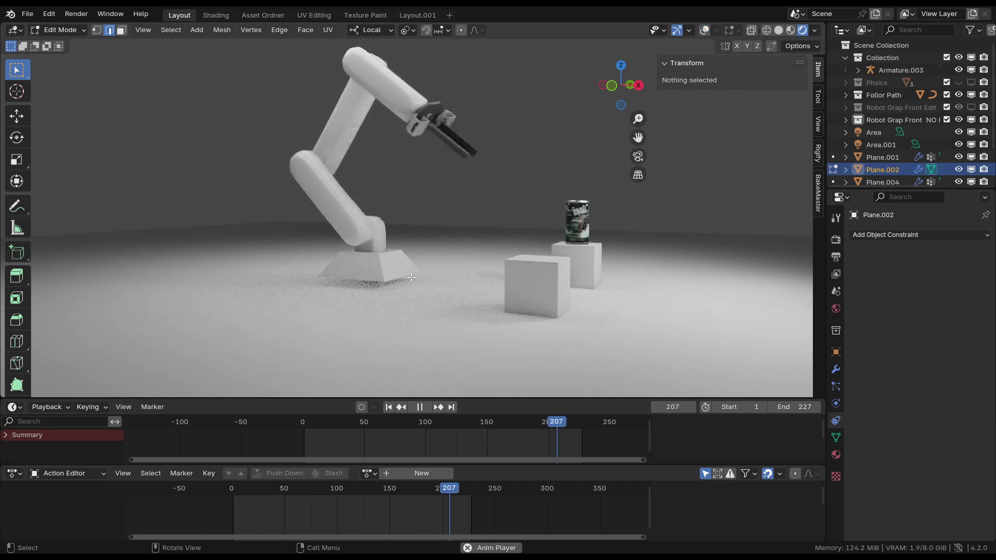
key(Tab)
click(779, 30)
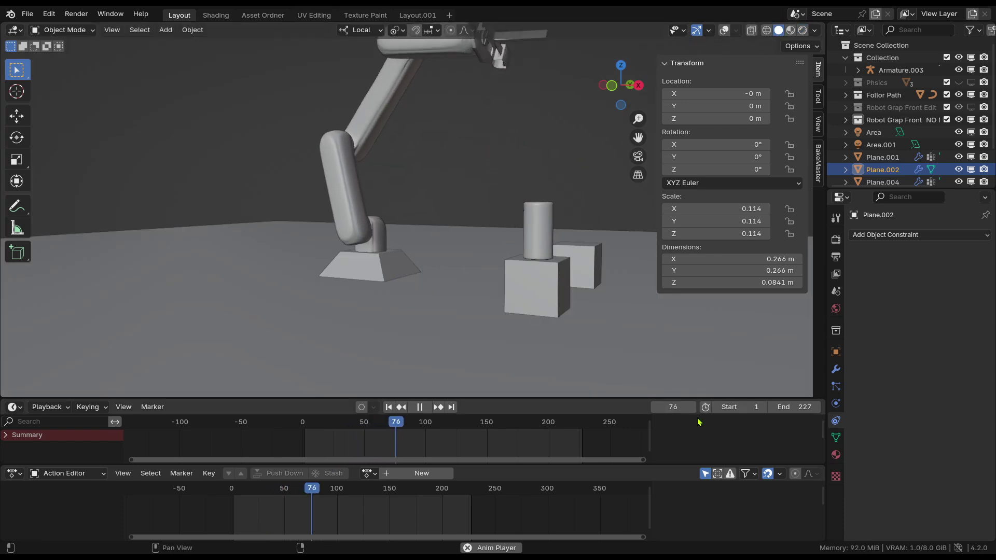
click(725, 30)
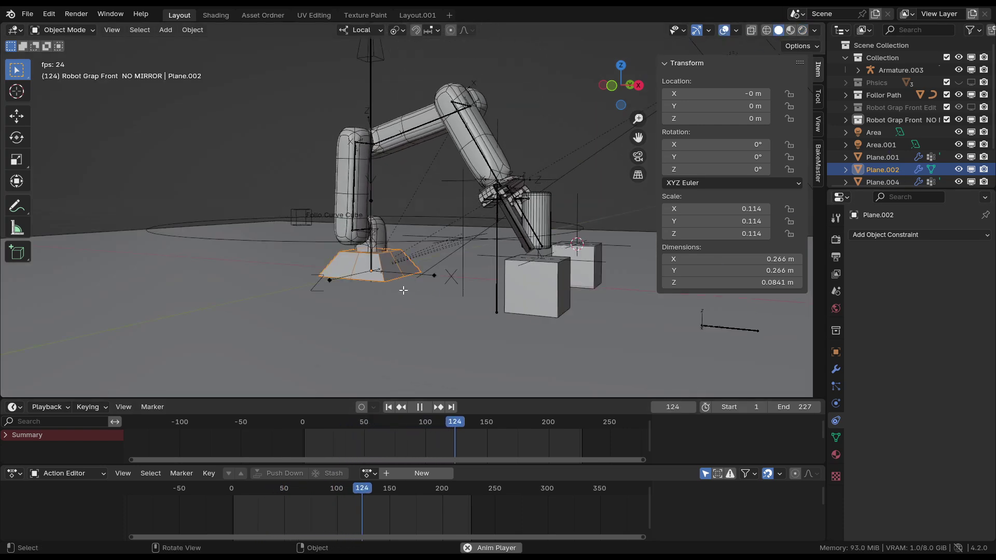
Select an edge loop on the robot's base plate and scale it
click(398, 311)
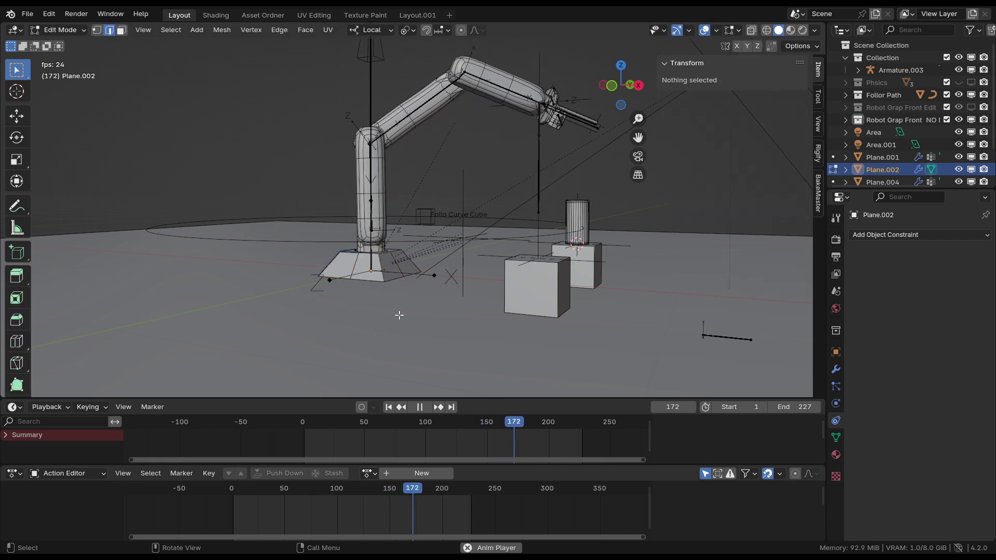
click(385, 283)
key(Tab)
click(393, 281)
key(1)
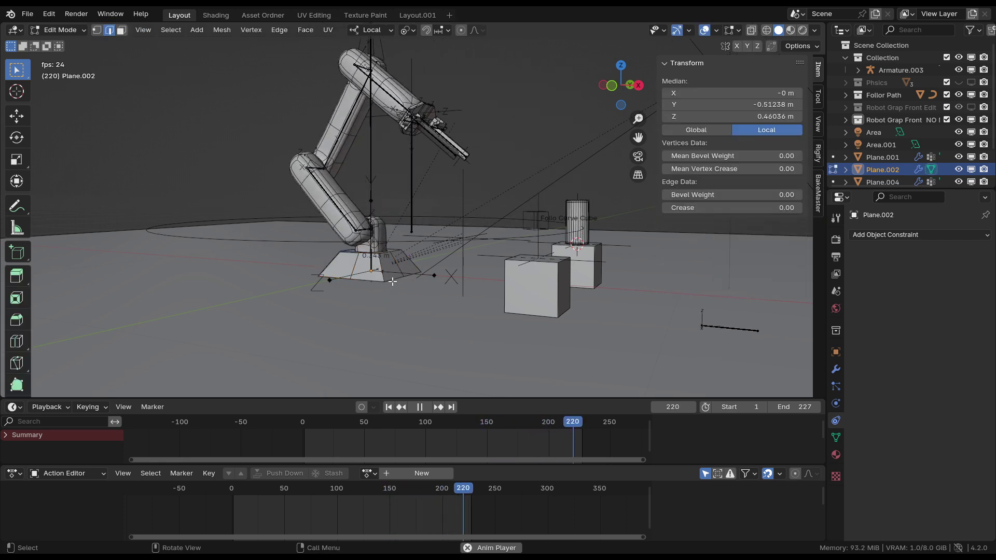
middle_drag(393, 281, 503, 316)
scroll(359, 299, up, 4)
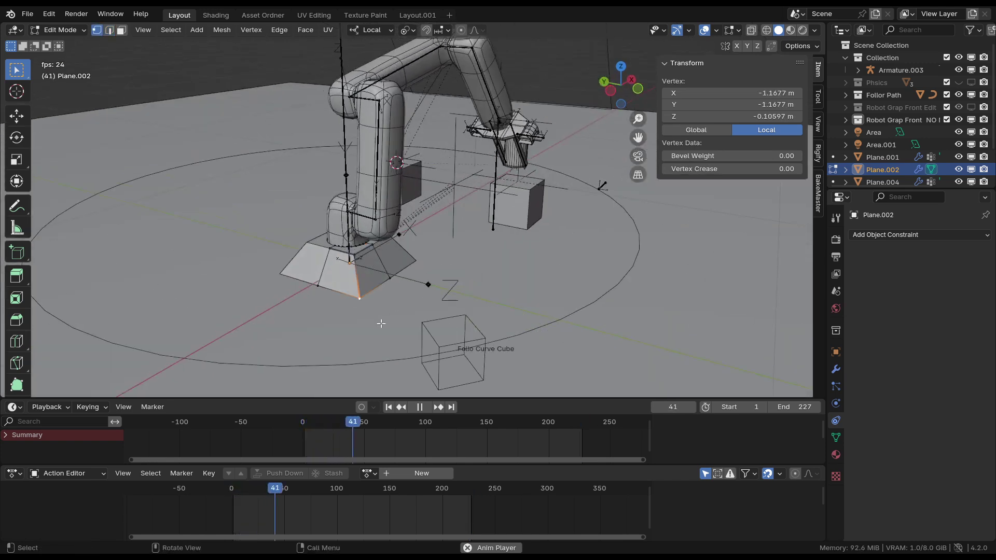
key(2)
alt+click(372, 292)
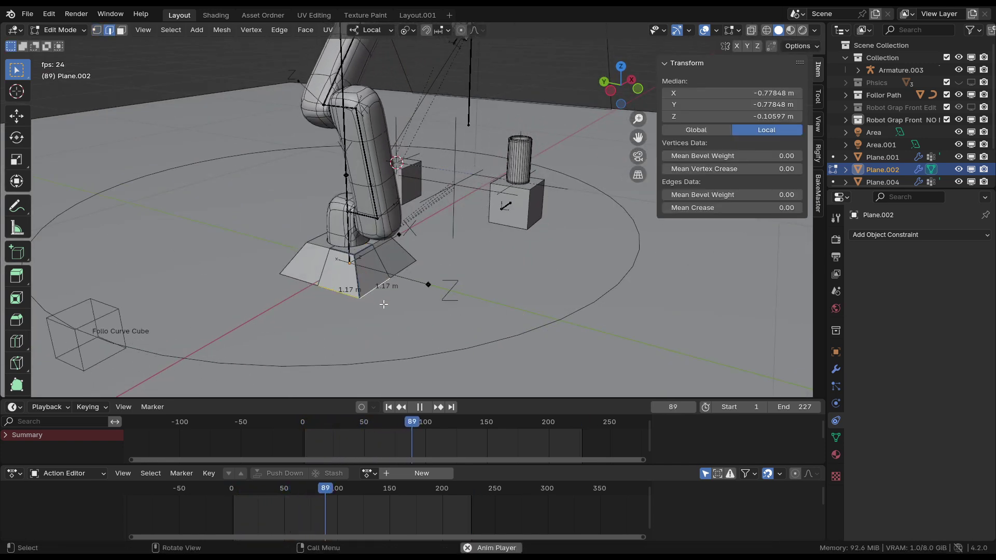
key(s)
click(400, 311)
key(Tab)
View the animation from the camera in Rendered shading with overlays hidden
middle_drag(400, 311, 403, 280)
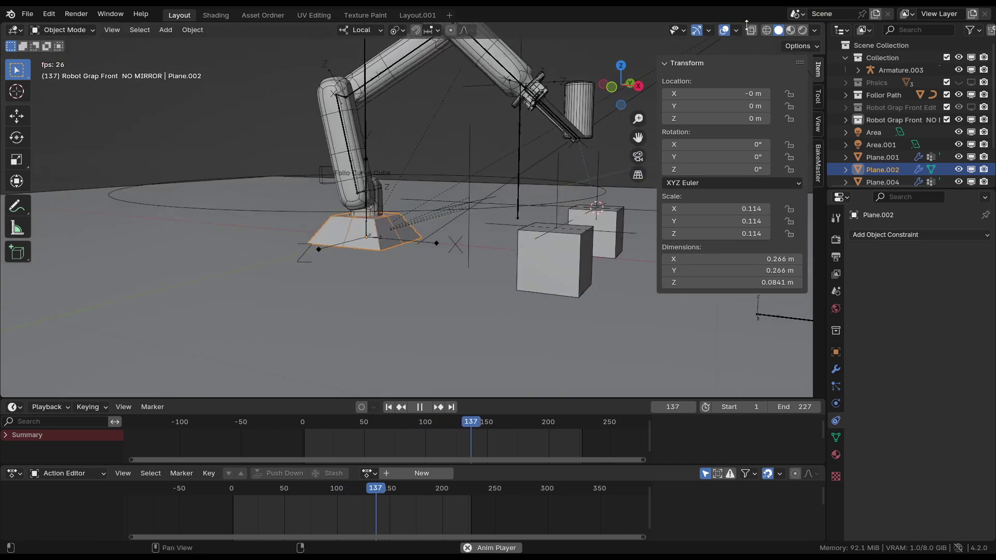
key(shift+alt+z)
key(KP_0)
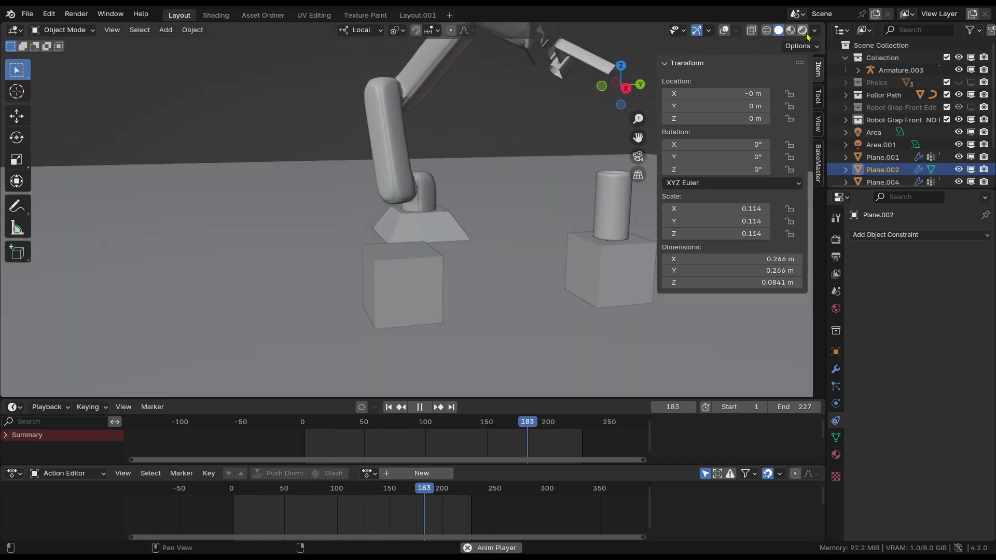
click(803, 31)
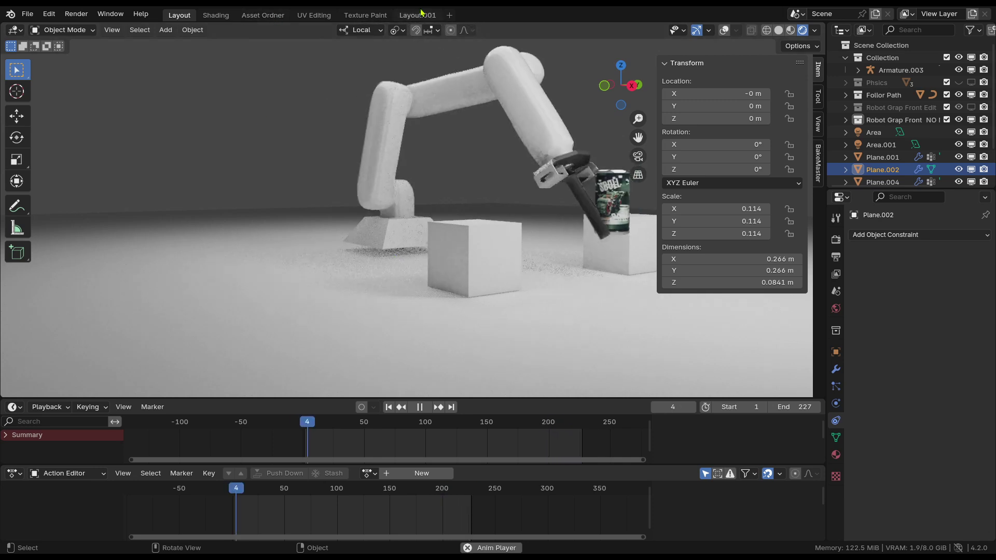
Drag the Walter-Paul Productions logo material from the Asset Ordner library onto the right box
key(ctrl+Page_Down)
key(ctrl+Page_Down)
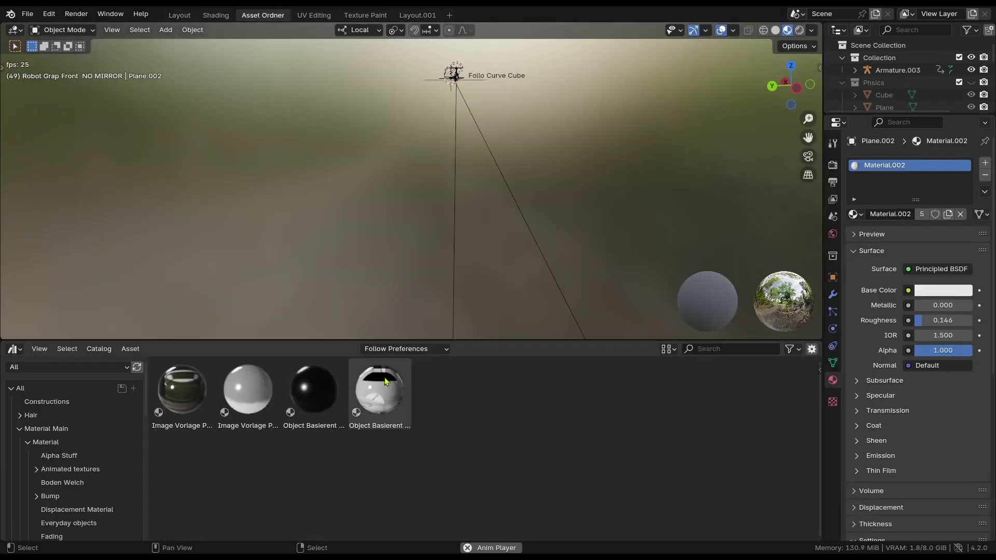
scroll(519, 234, down, 8)
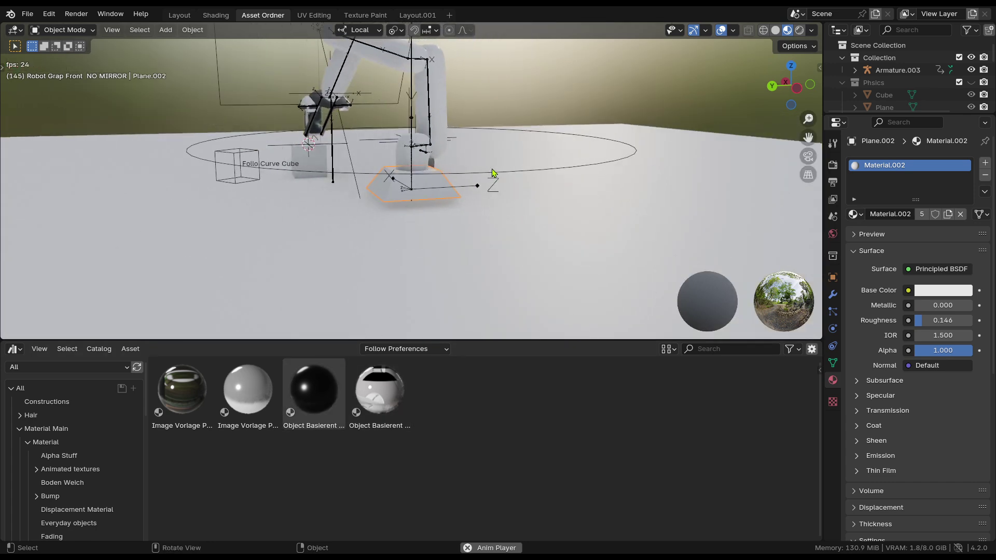
middle_drag(492, 173, 525, 280)
drag(410, 390, 427, 215)
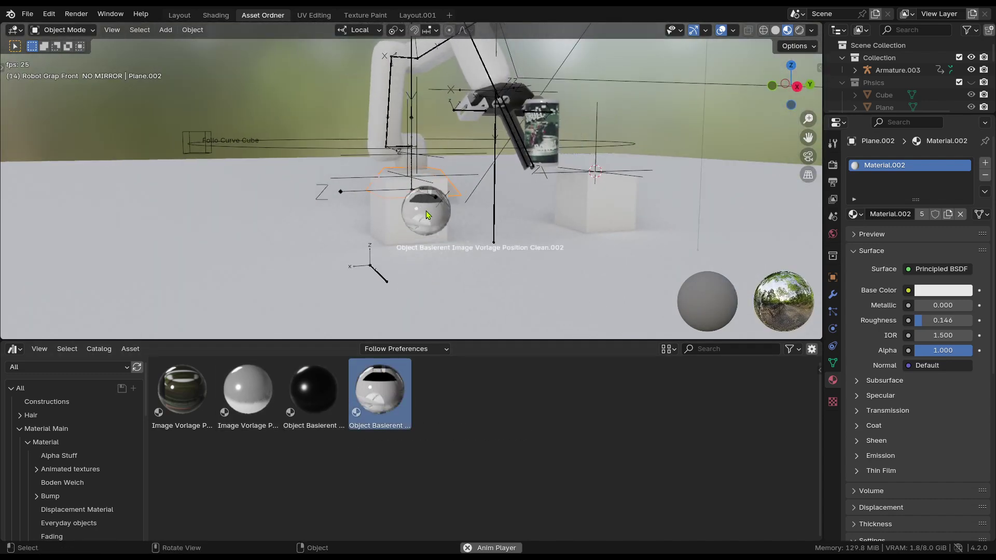
drag(430, 359, 611, 202)
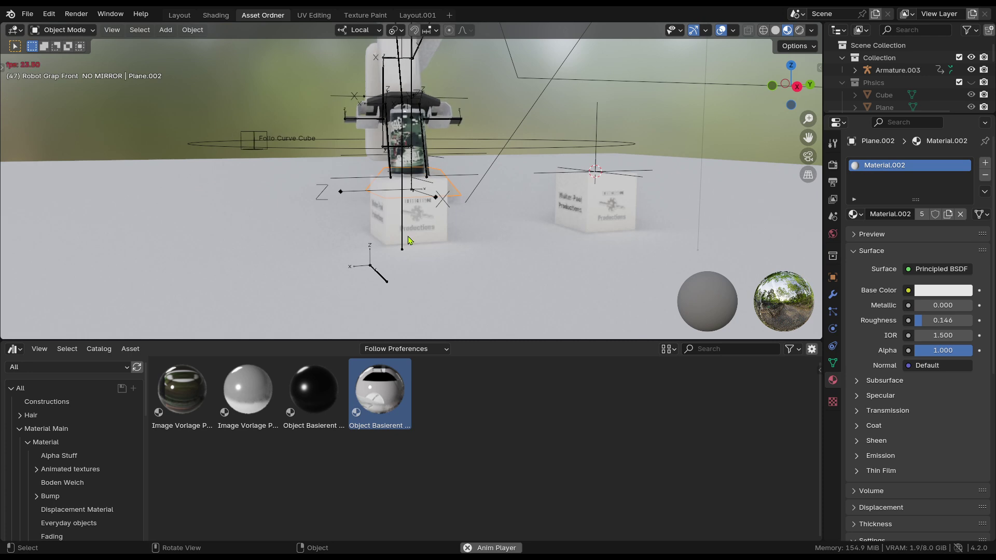
Check the logo material in Rendered shading, orbiting and walking around the box
click(800, 30)
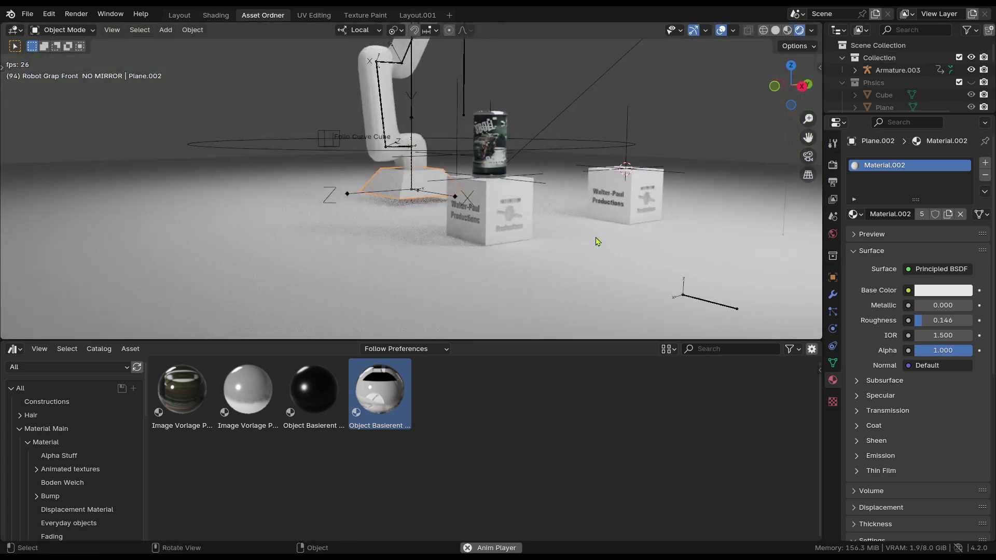
middle_drag(578, 243, 565, 260)
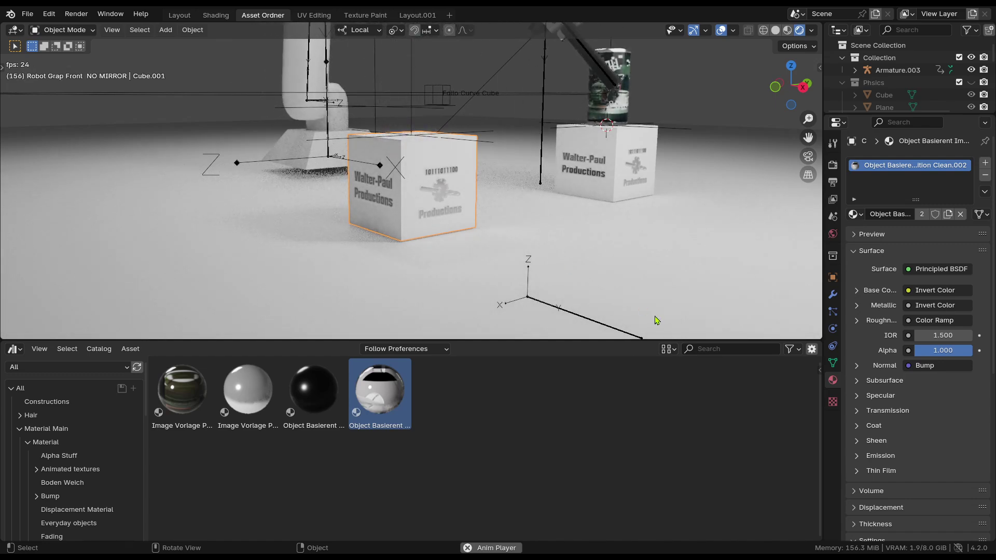
mouse_move(543, 275)
middle_down()
mouse_move(551, 312)
mouse_move(529, 267)
mouse_move(502, 247)
mouse_move(644, 234)
mouse_move(574, 231)
mouse_move(527, 256)
mouse_move(312, 282)
mouse_move(552, 271)
middle_up()
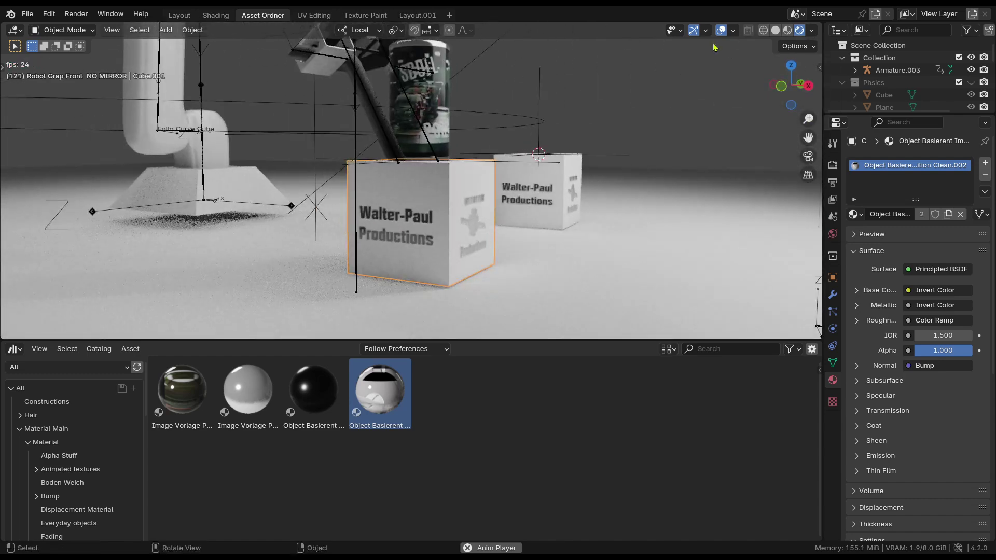
key(shift+grave)
key(s)
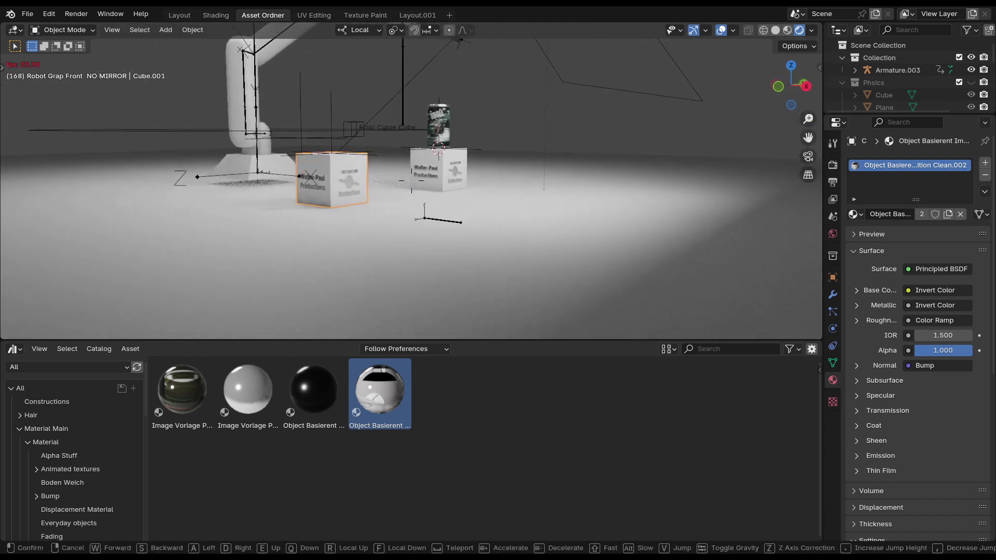
key(w)
key(w)
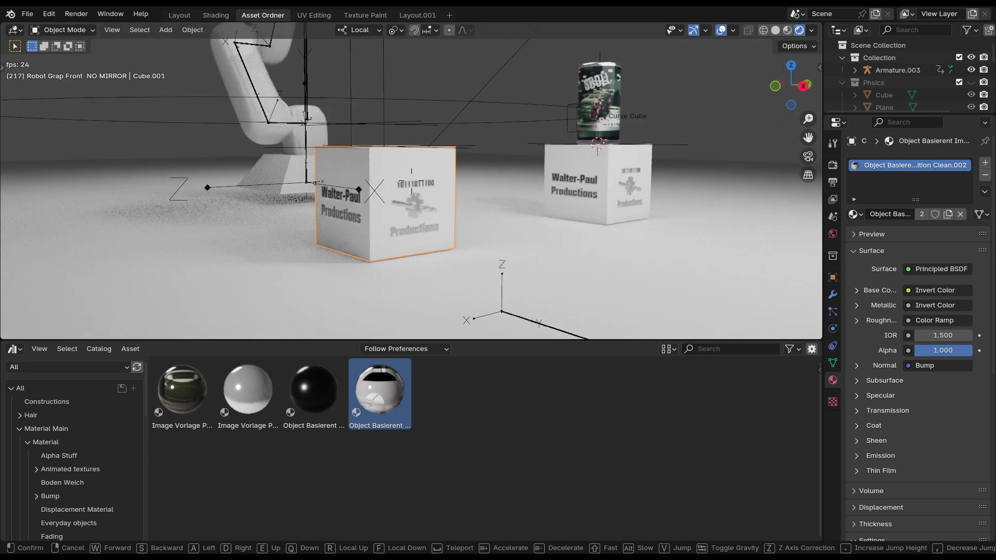
key(s)
key(w)
click(567, 283)
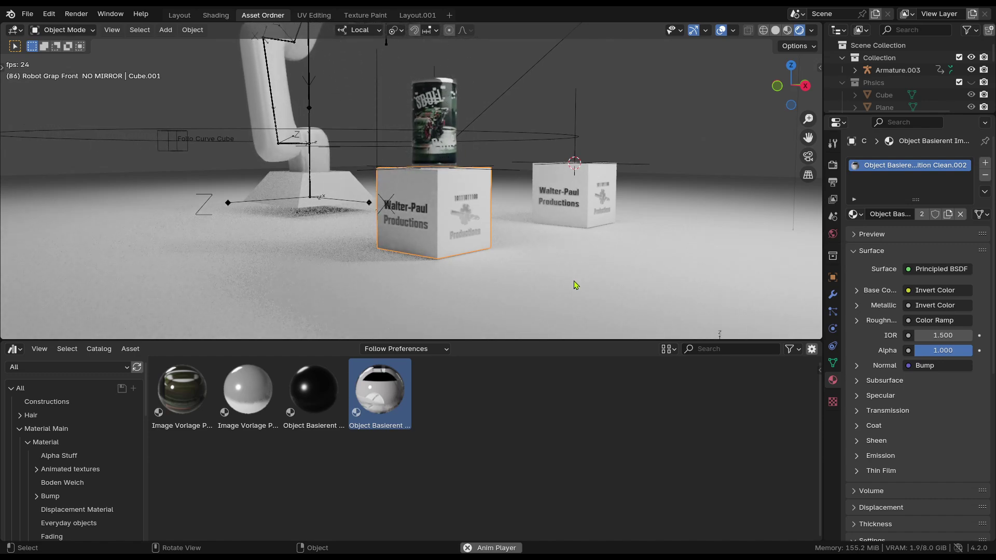
Walk back to view the boxes, frame Cube.001, and bring it up in the Shading workspace
key(shift+grave)
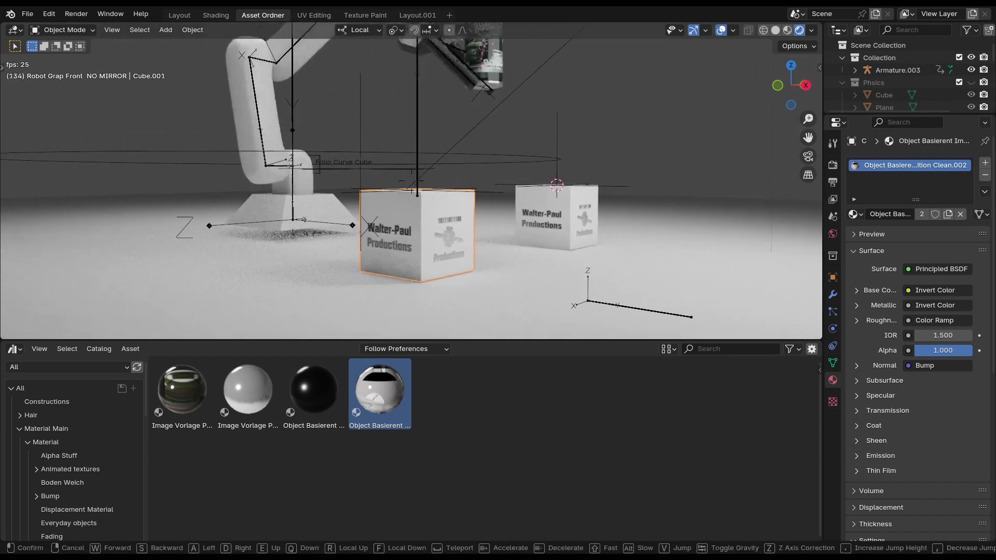
key(s)
key(w)
key(s)
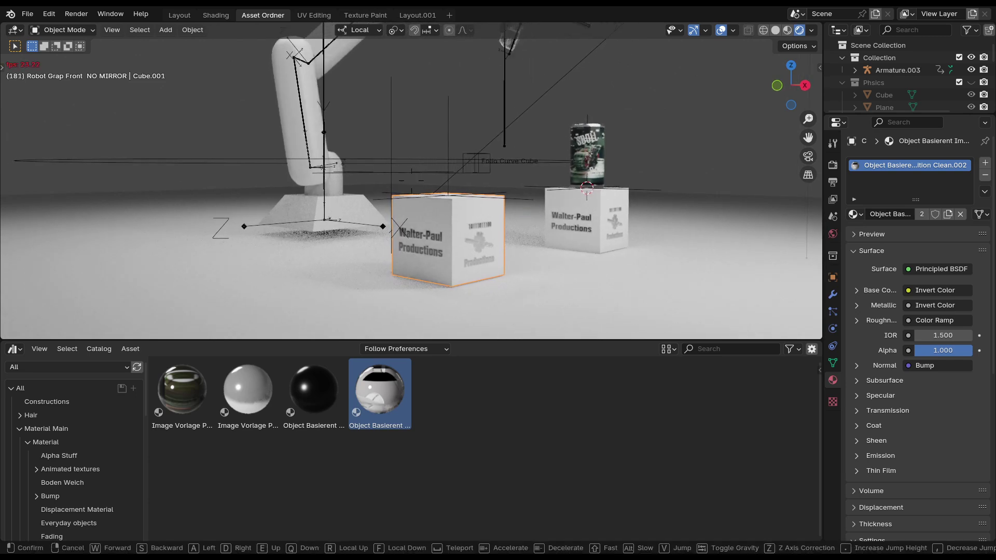
click(483, 255)
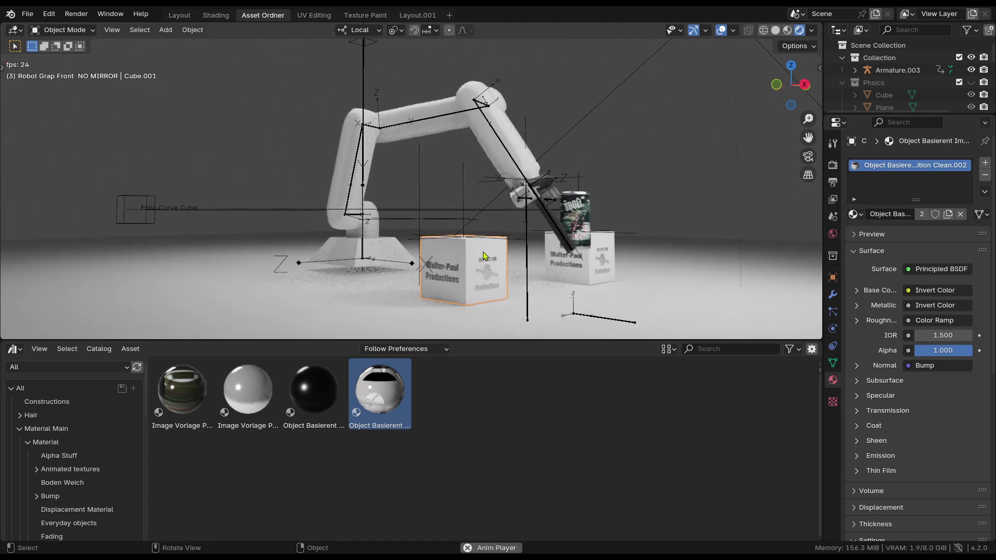
key(KP_Decimal)
scroll(483, 256, down, 4)
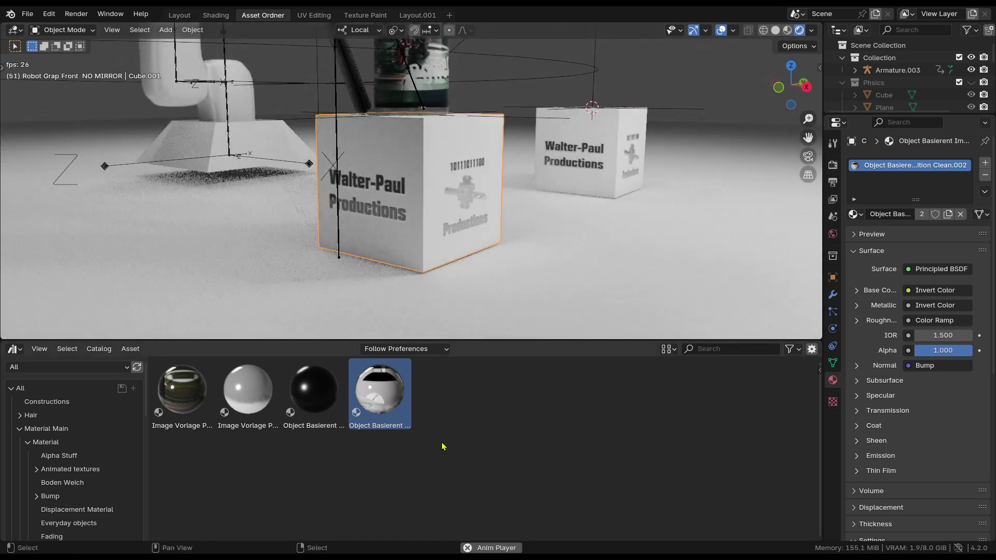
key(ctrl+Page_Up)
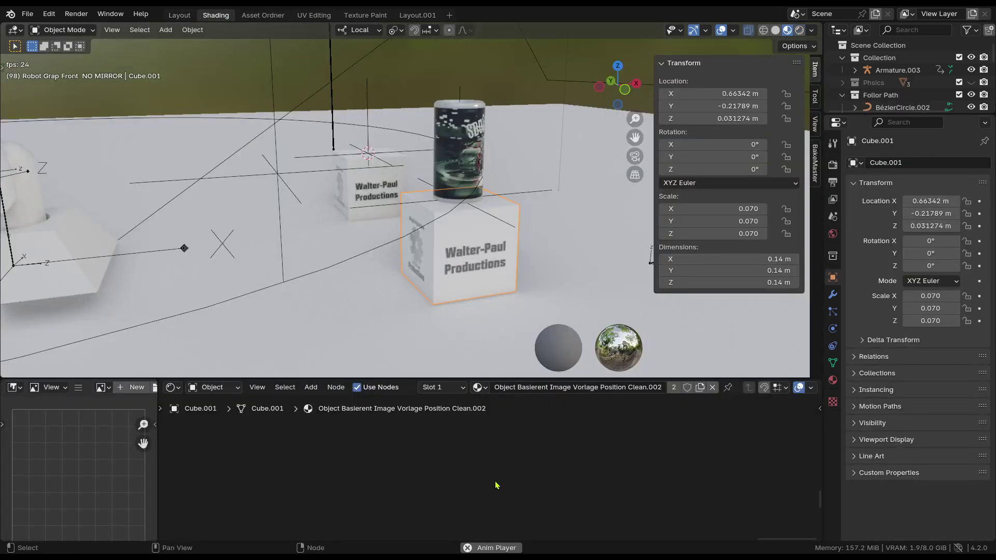
Fit the box's material nodes and reset the Mapping Y rotation to 0° to straighten the text
key(Home)
key(ctrl+space)
scroll(486, 234, up, 3)
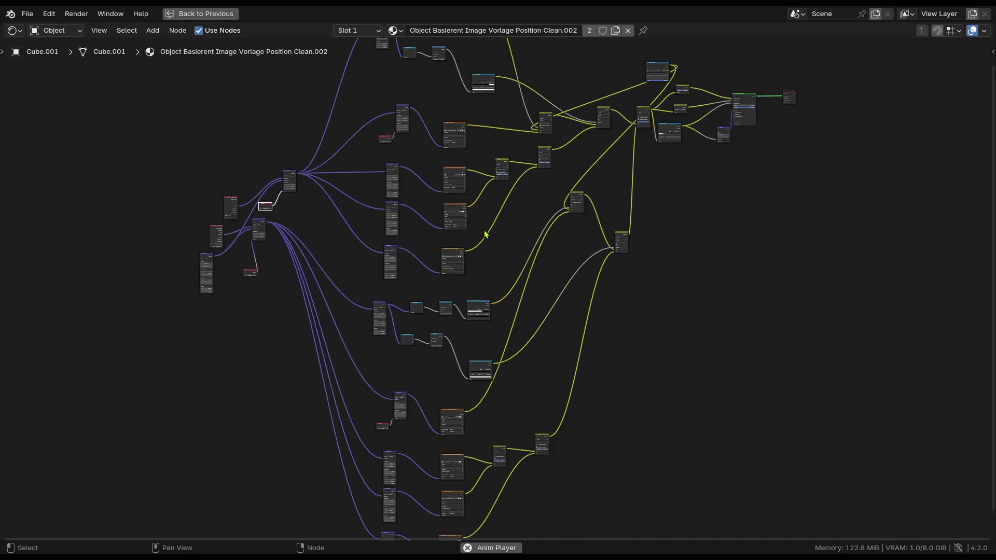
scroll(486, 234, up, 2)
key(ctrl+space)
scroll(462, 489, up, 5)
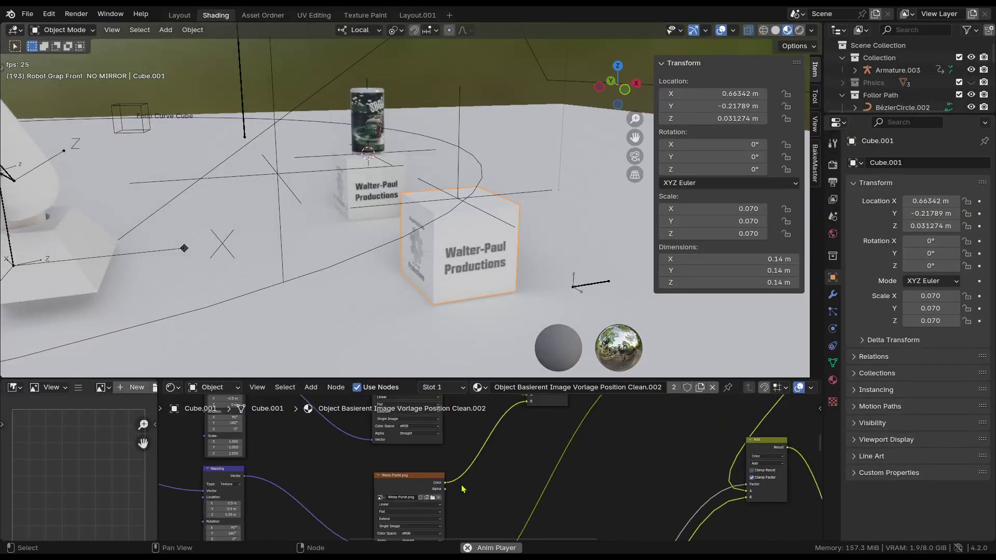
middle_drag(530, 249, 411, 247)
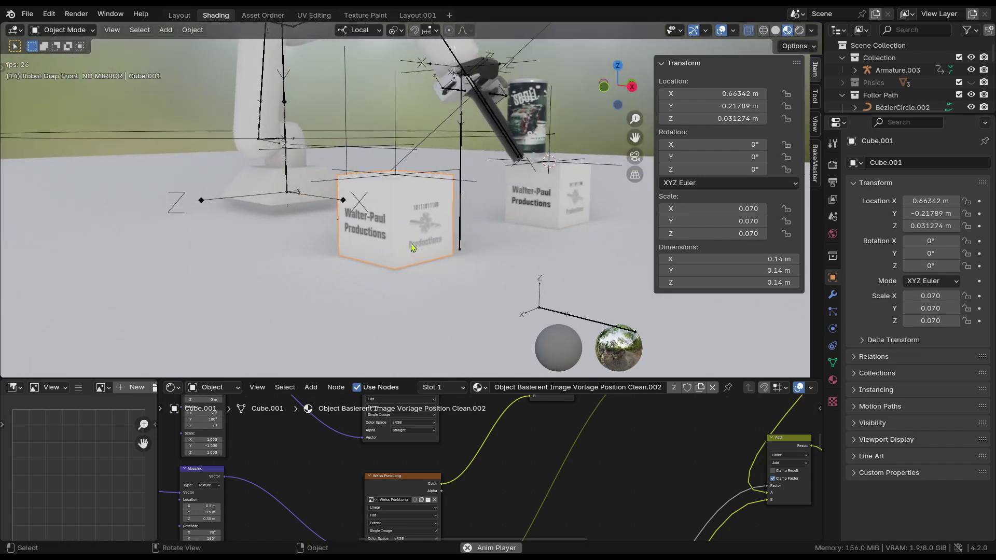
scroll(411, 247, up, 2)
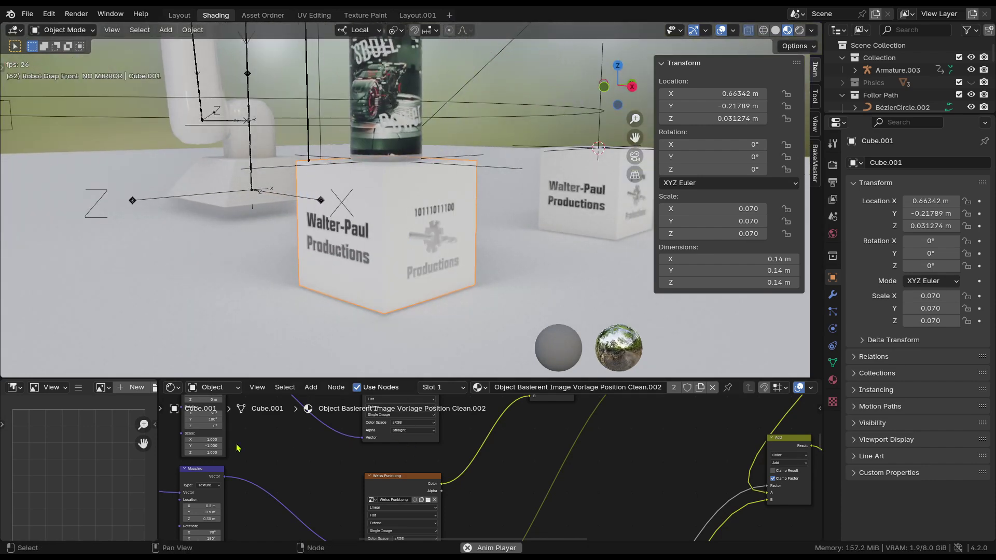
scroll(215, 421, down, 2)
middle_drag(214, 422, 429, 479)
scroll(375, 458, up, 1)
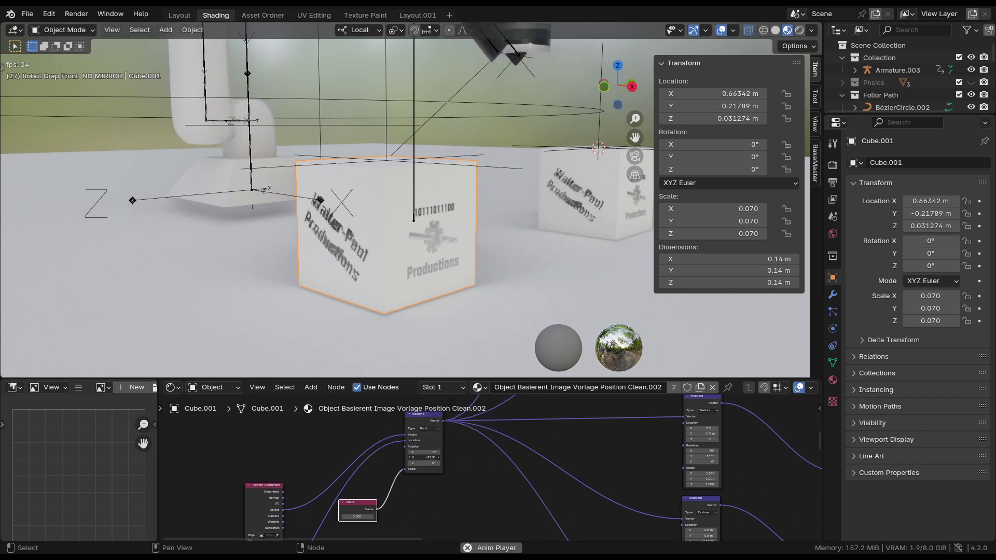
key(BackSpace)
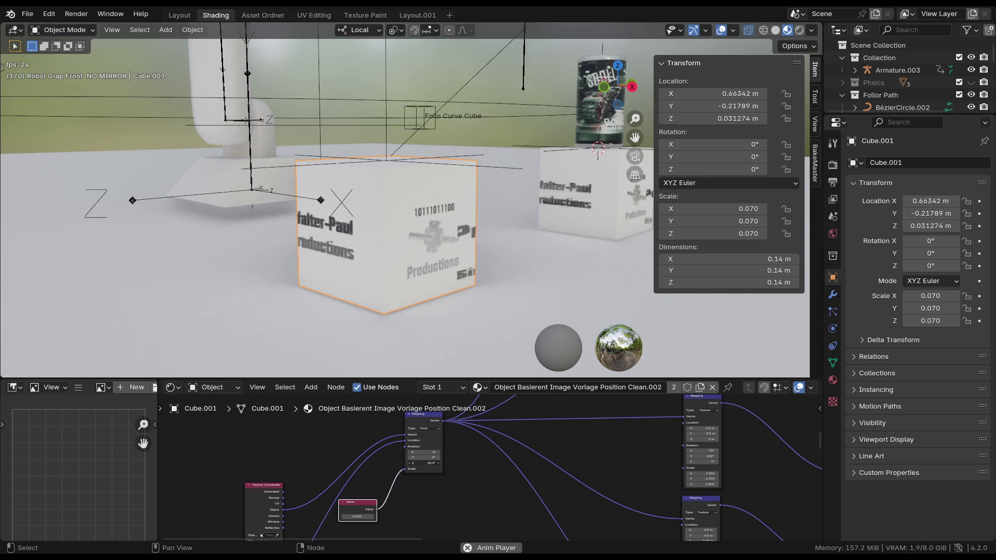
Pan the node tree and walk the viewport back until the robot arm shows
middle_drag(464, 484, 416, 477)
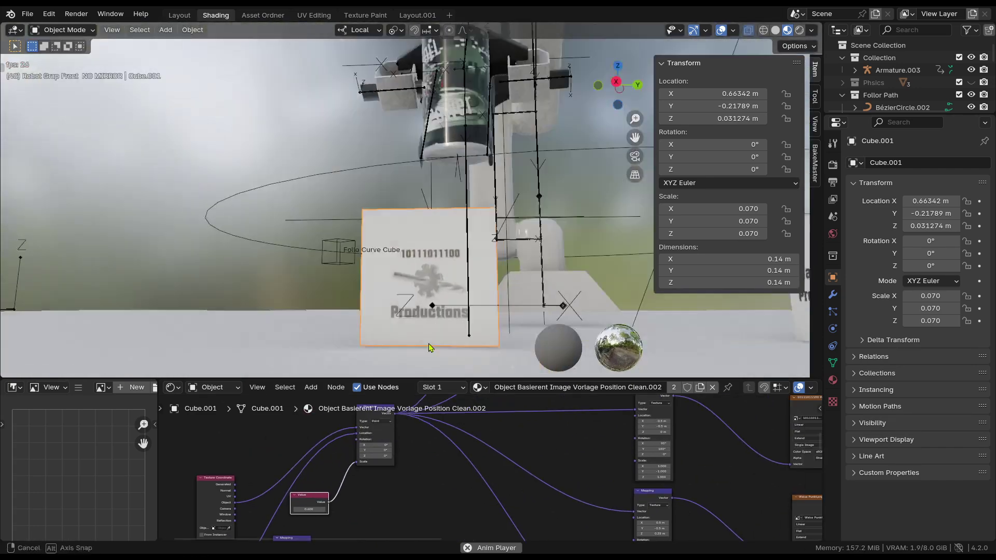
scroll(343, 452, down, 5)
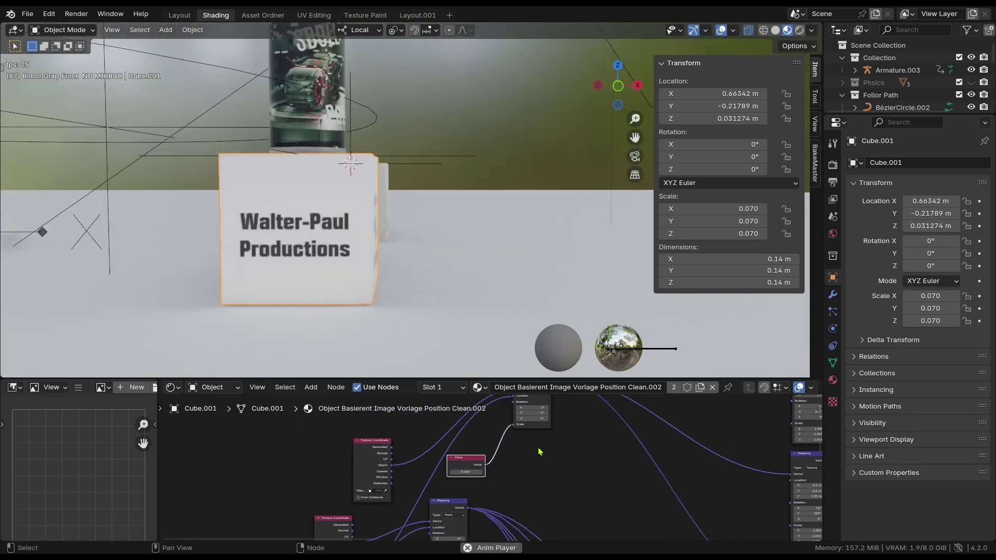
scroll(503, 477, up, 2)
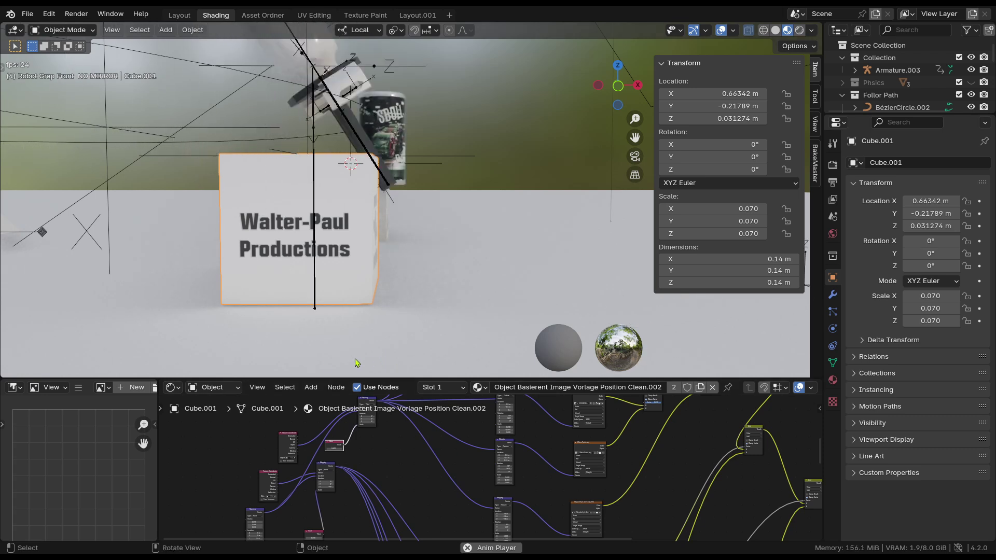
key(shift+grave)
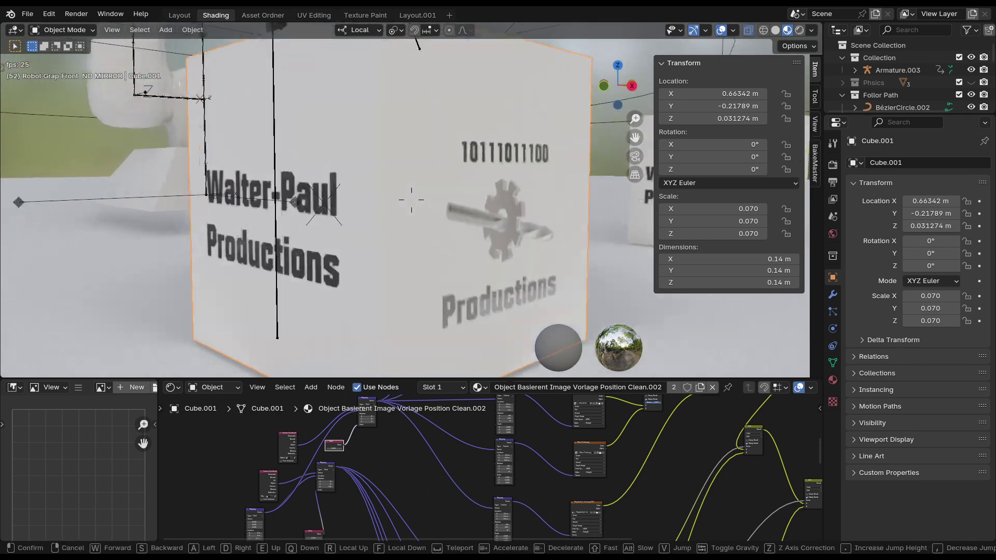
key(s)
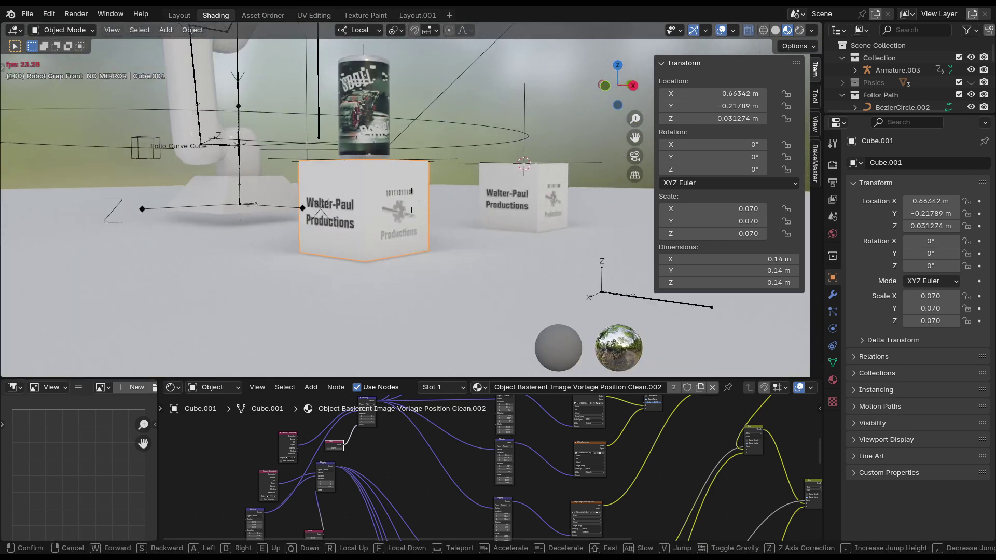
key(w)
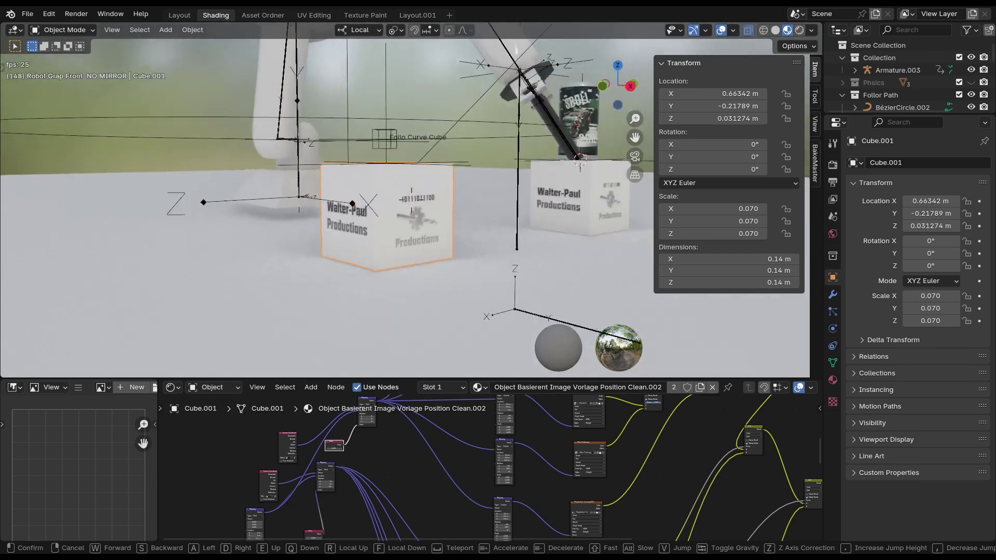
key(a)
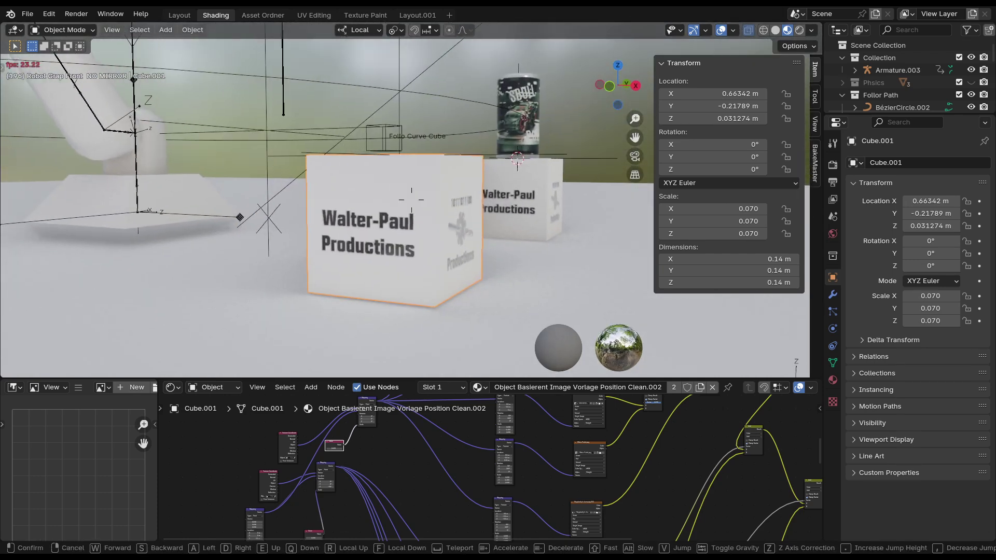
key(s)
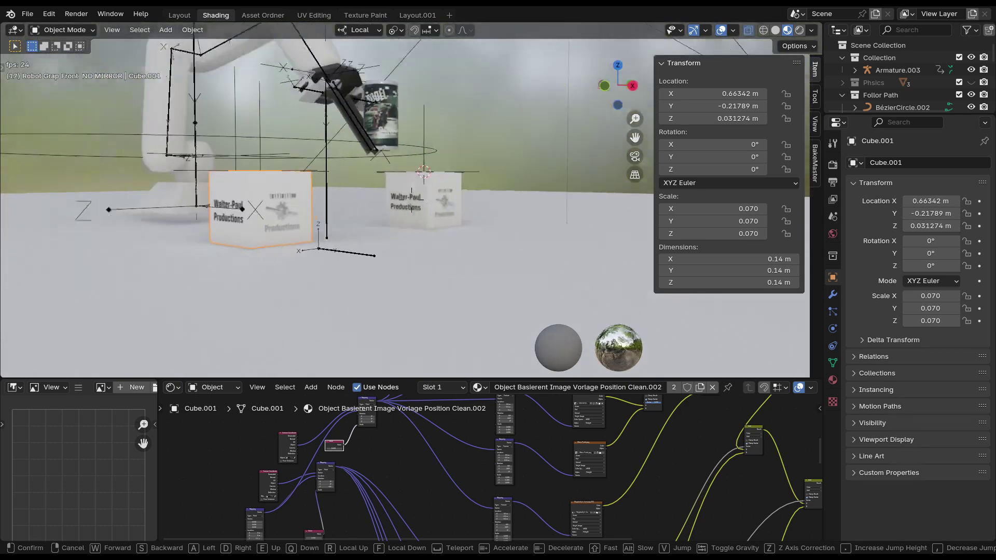
key(w)
click(274, 255)
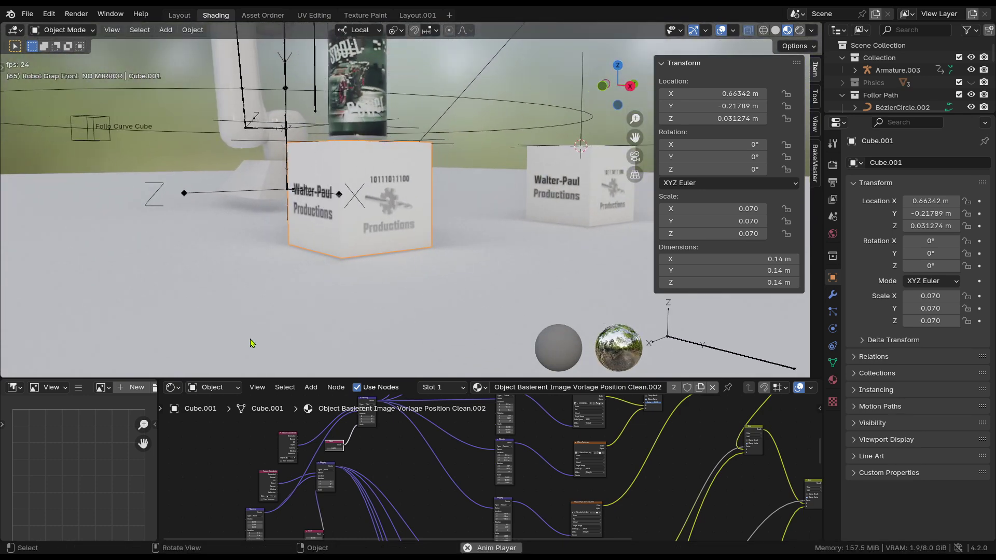
Switch the viewport to Rendered shading and orbit in close around the front box
scroll(517, 471, up, 3)
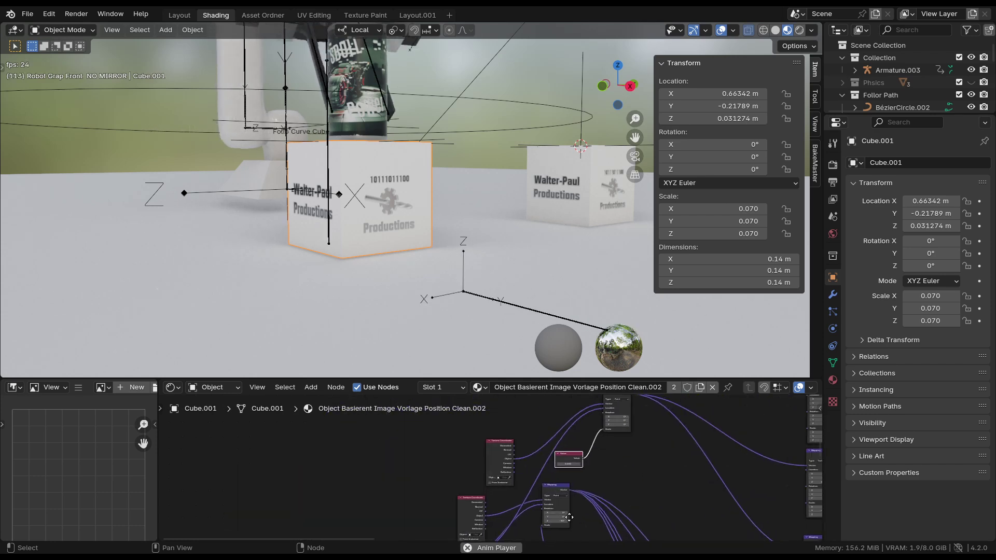
middle_drag(550, 456, 529, 523)
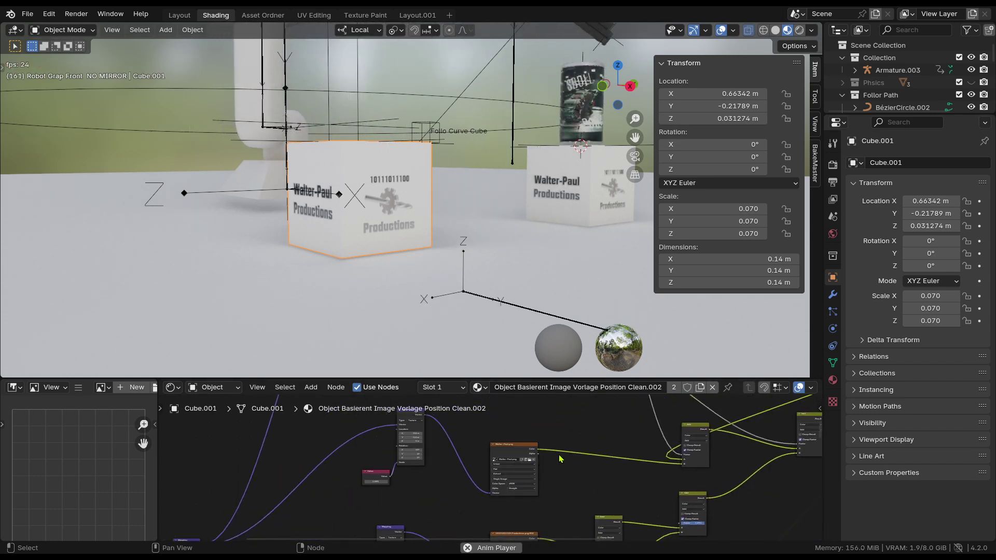
middle_drag(454, 193, 341, 189)
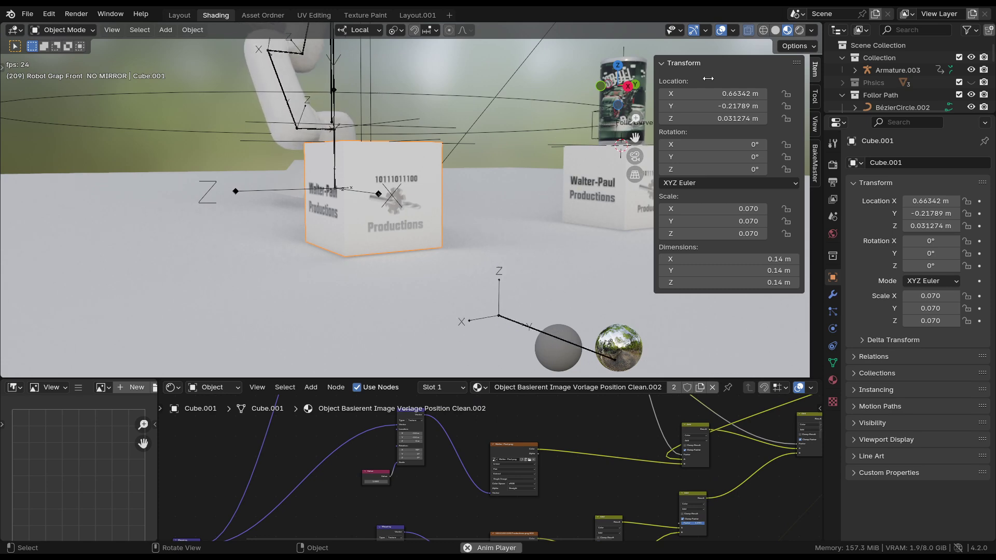
click(800, 30)
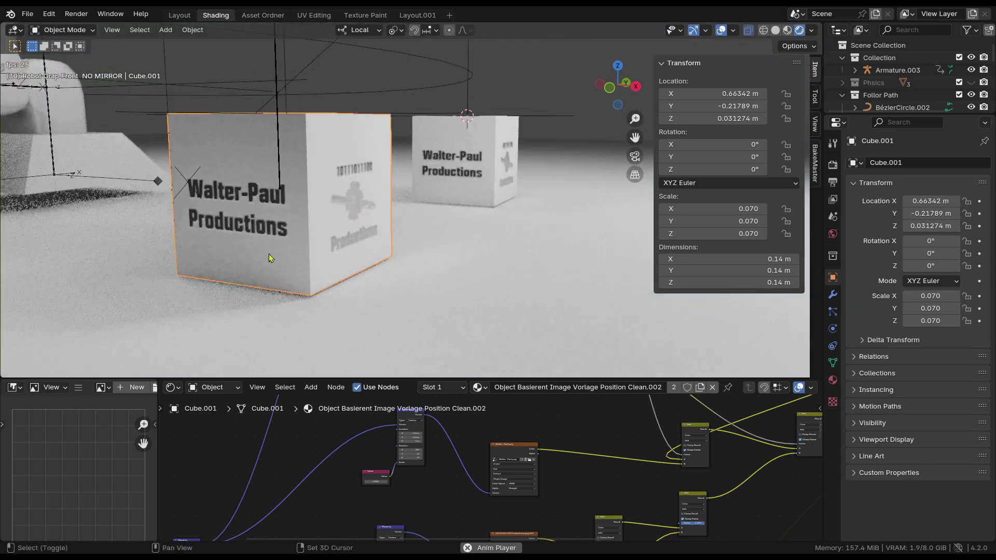
middle_drag(415, 291, 506, 275)
scroll(498, 280, down, 5)
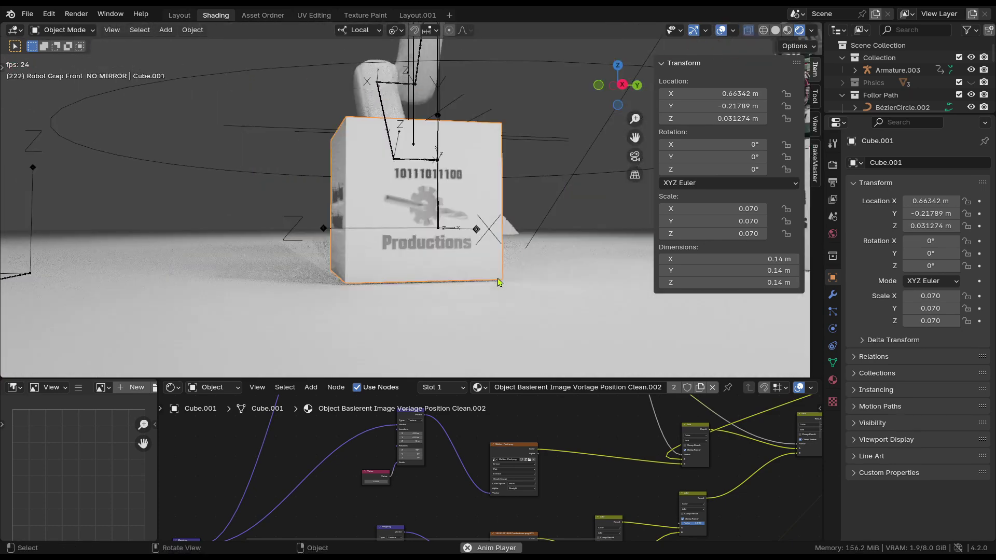
scroll(550, 270, down, 4)
Orbit out to the whole robot scene and maximize the 3D view to fill the window
middle_drag(543, 246, 735, 61)
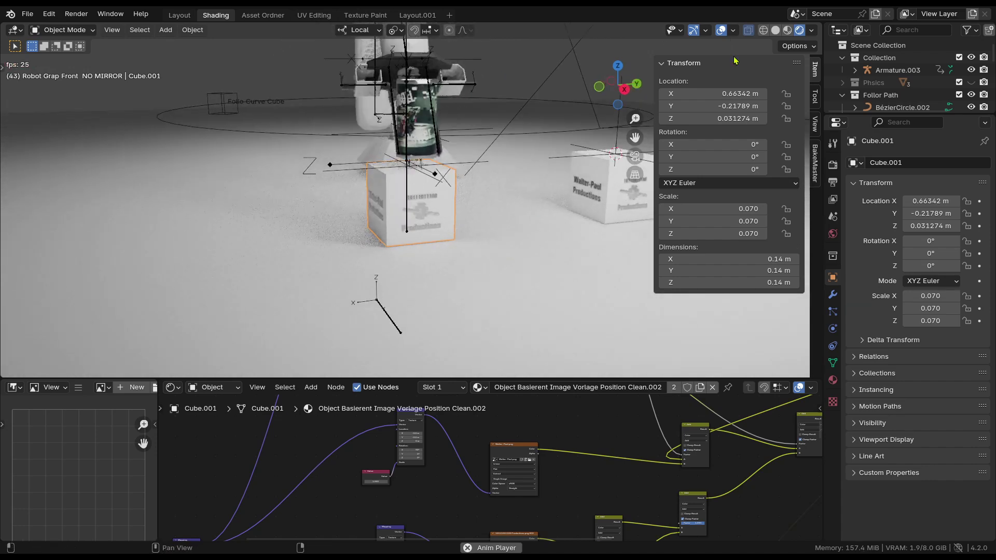
middle_drag(469, 164, 394, 290)
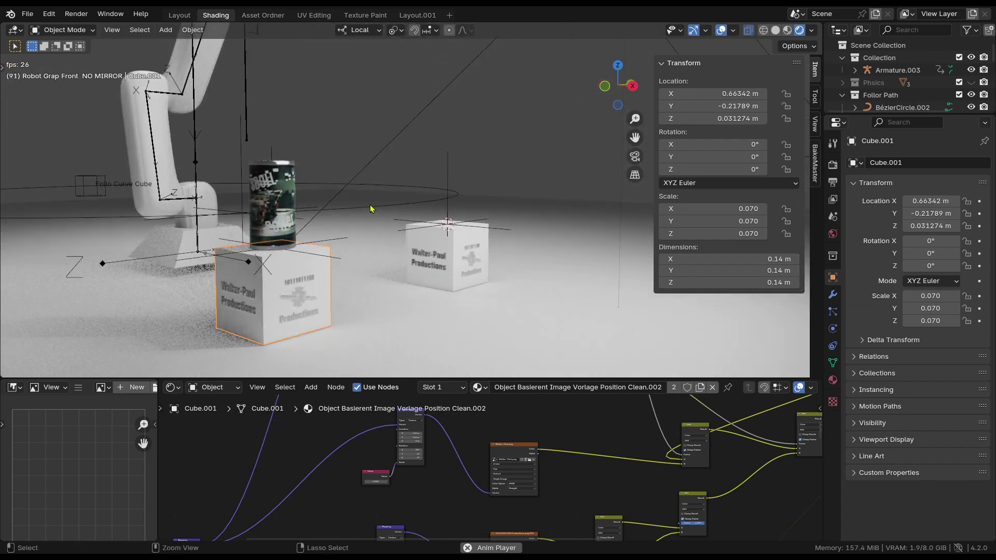
key(ctrl+space)
shift+middle_drag(358, 355, 411, 349)
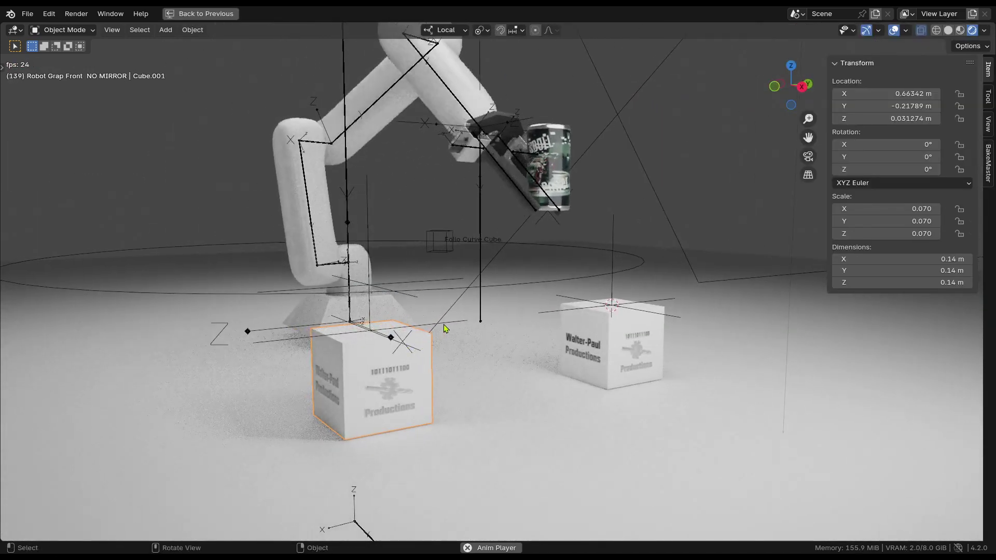
Watch the clean render without overlays, restore the workspace, and select the Stick Objects here Empty.003
scroll(556, 323, down, 2)
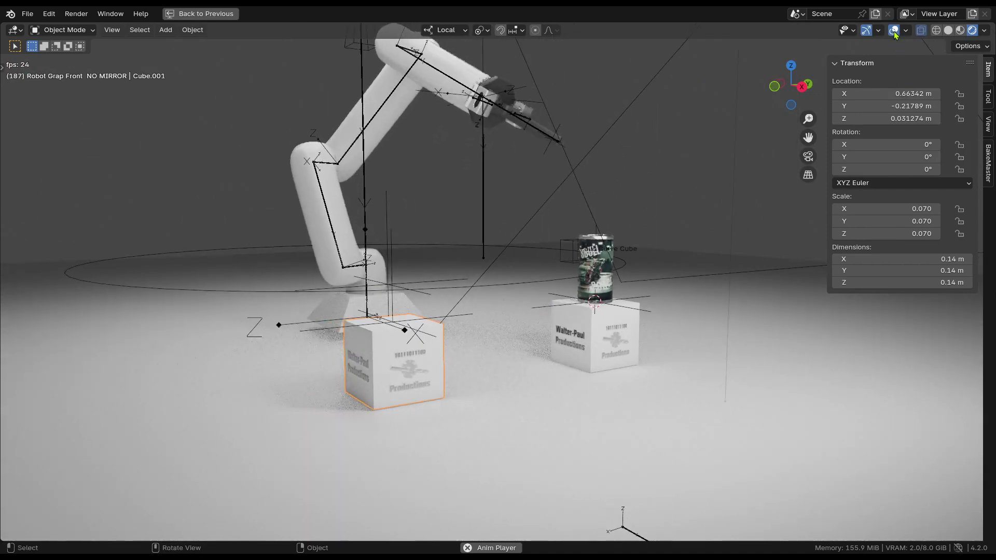
key(shift+alt+z)
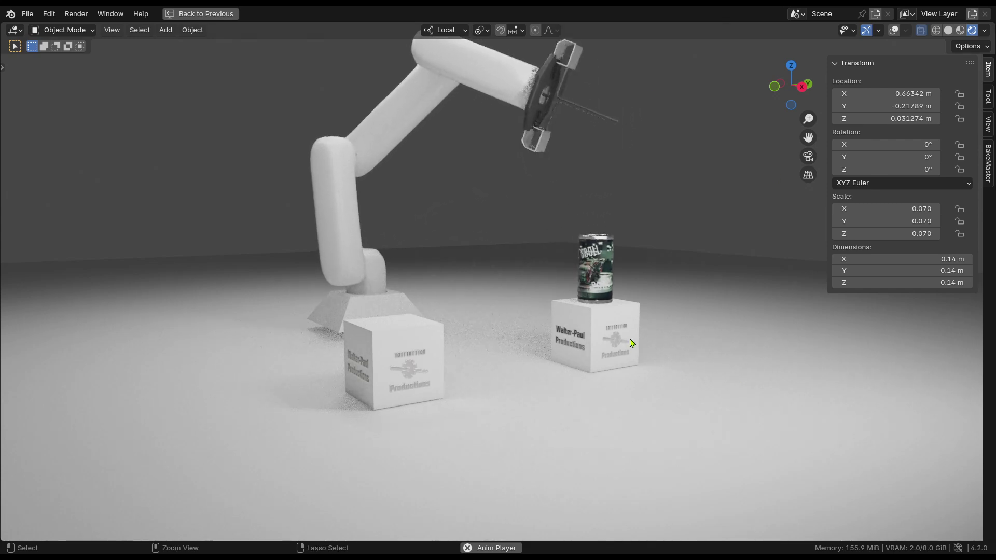
key(ctrl+space)
middle_drag(613, 181, 544, 245)
click(544, 245)
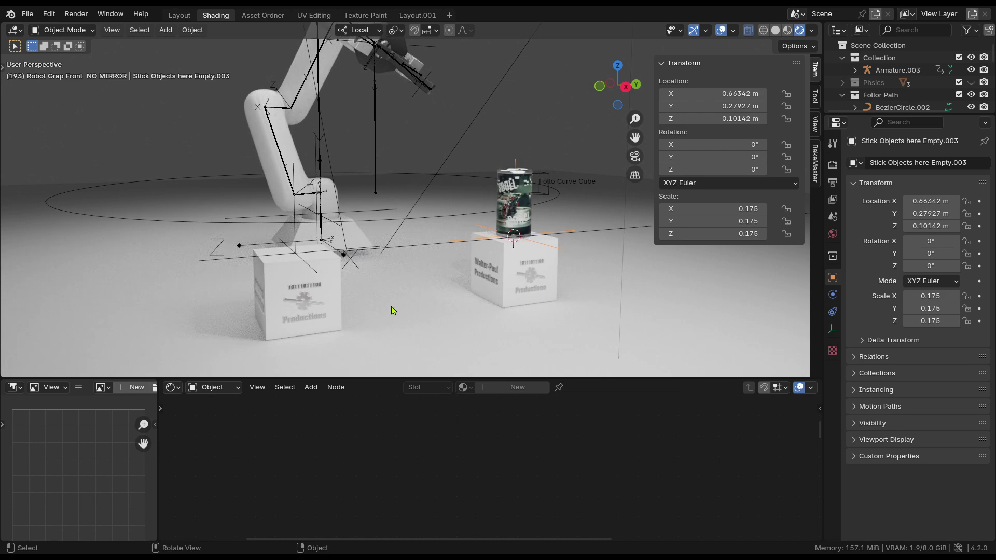
Switch to the Layout workspace, enlarge the timeline, show overlays and rewind to frame 0
click(283, 16)
click(179, 16)
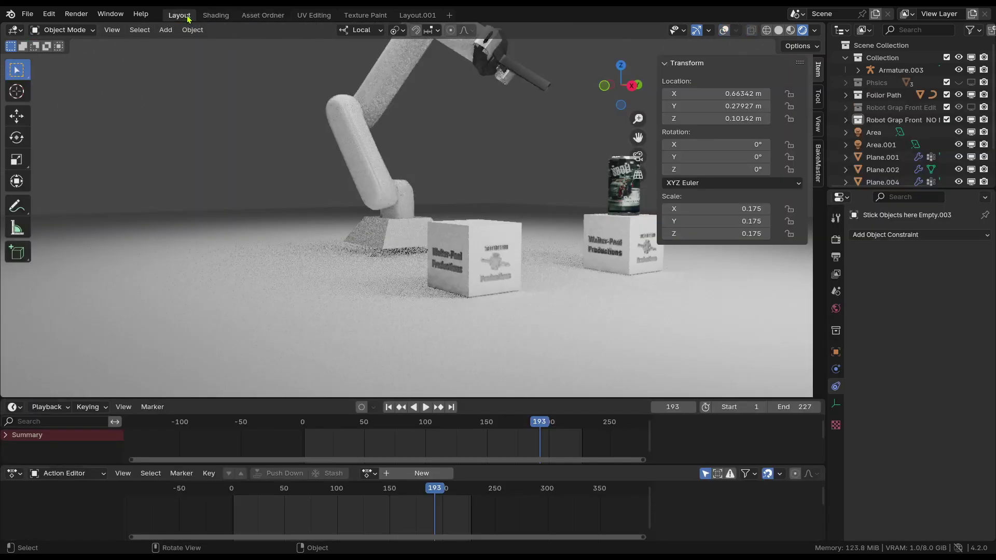
drag(537, 398, 537, 364)
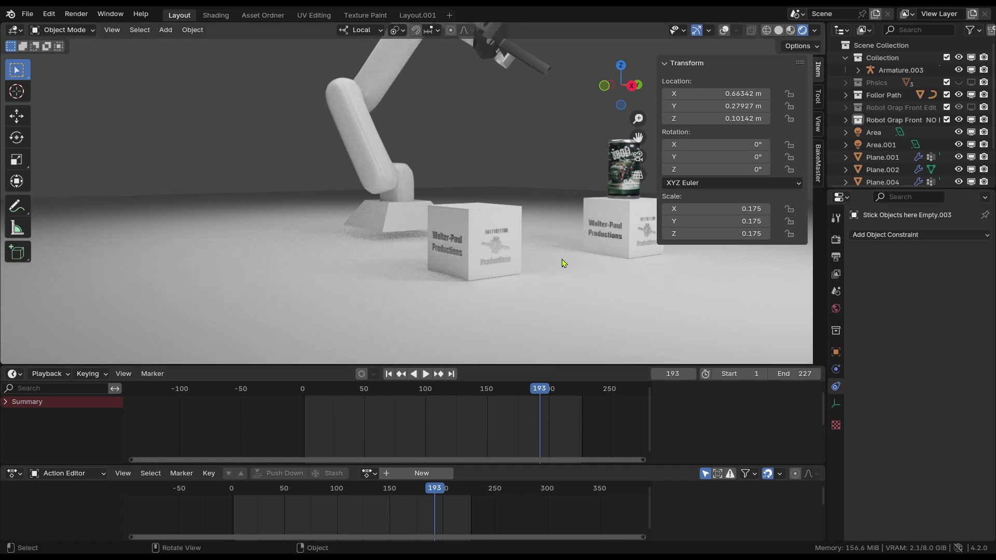
shift+middle_drag(562, 262, 569, 168)
click(718, 32)
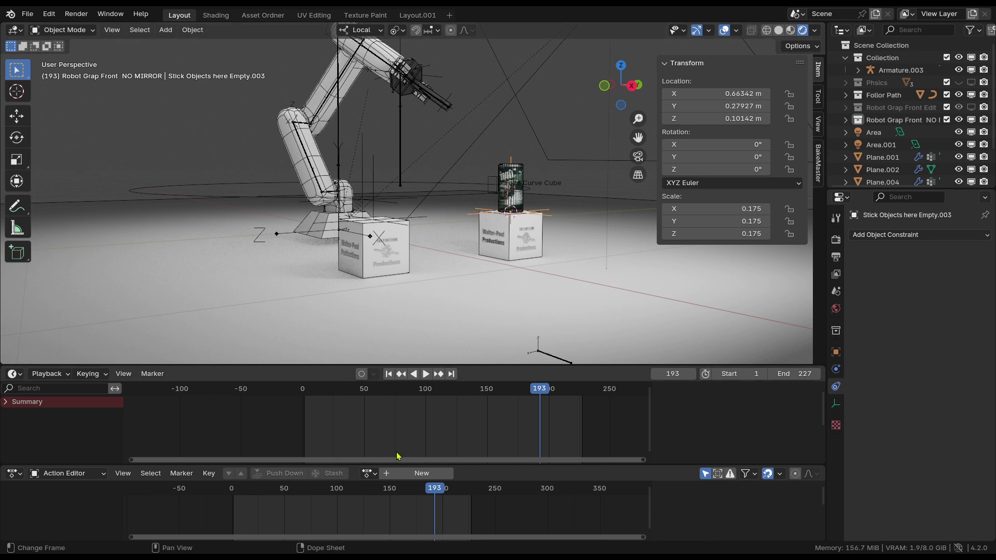
drag(541, 390, 302, 391)
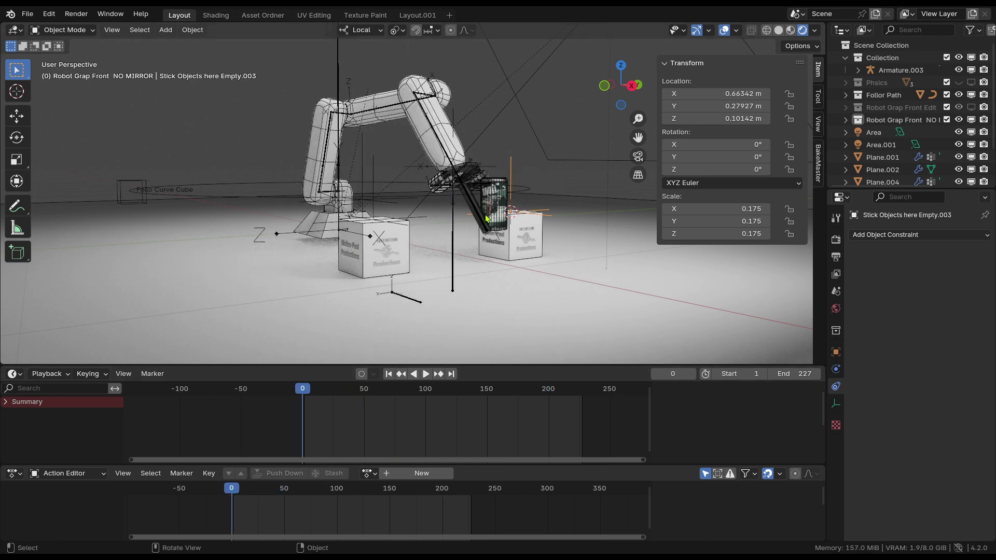
Test-move Stick Objects here Empty.002 without changing it, then select Armature.003
middle_drag(459, 194, 425, 175)
click(465, 288)
click(410, 190)
click(421, 189)
key(g)
key(Escape)
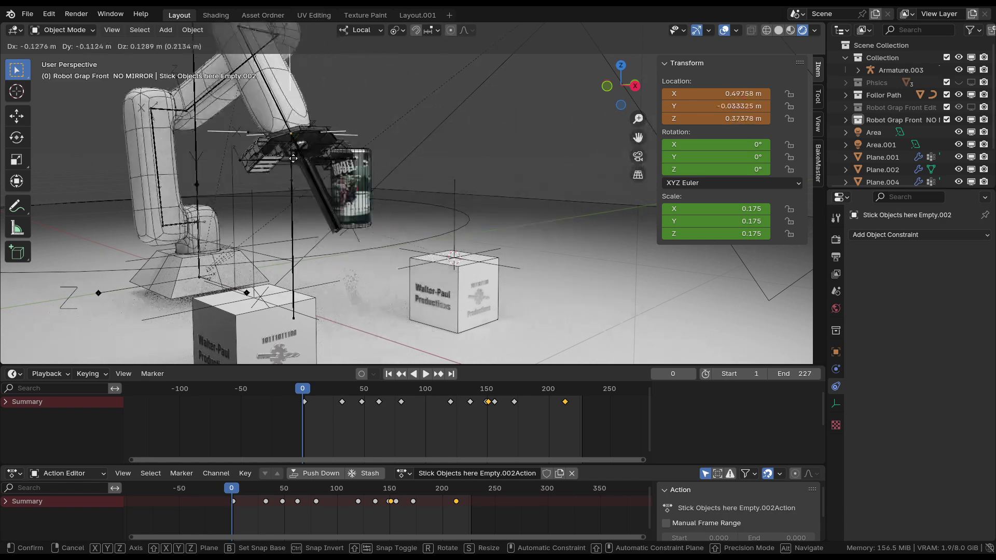
key(Escape)
middle_drag(513, 259, 418, 259)
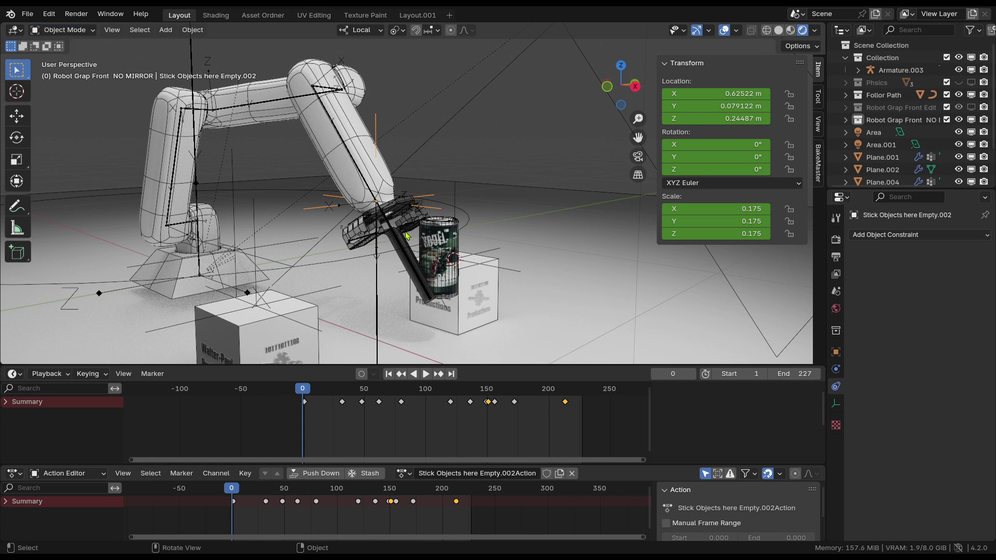
click(389, 227)
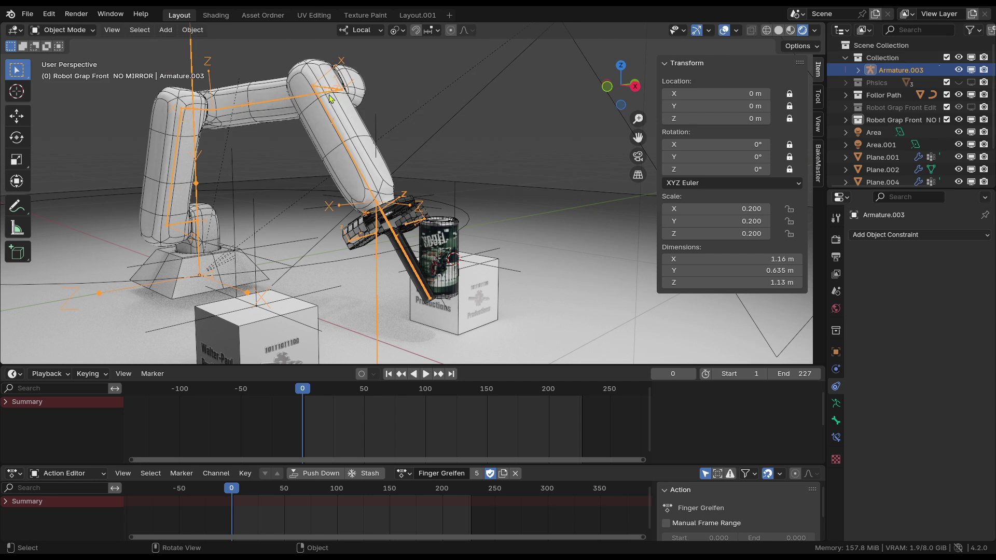
Put Armature.003 in Pose Mode and select the upper arm bone Bone.006
click(68, 31)
click(59, 73)
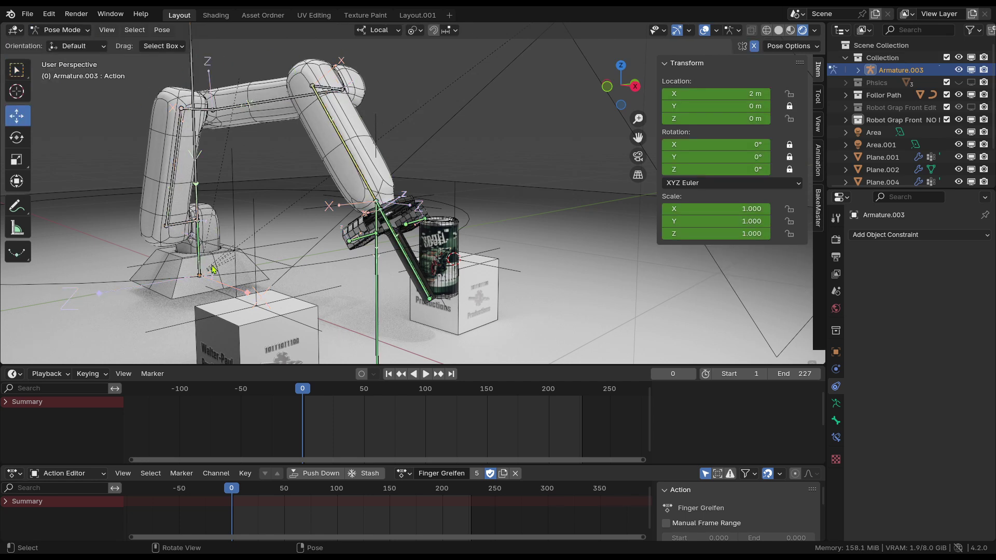
click(63, 30)
click(357, 167)
click(836, 421)
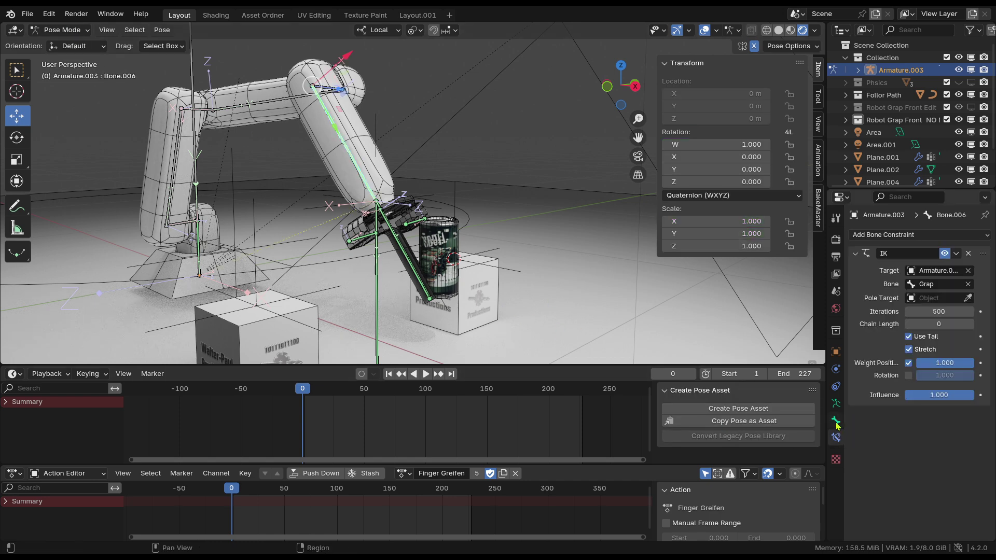
scroll(900, 478, down, 15)
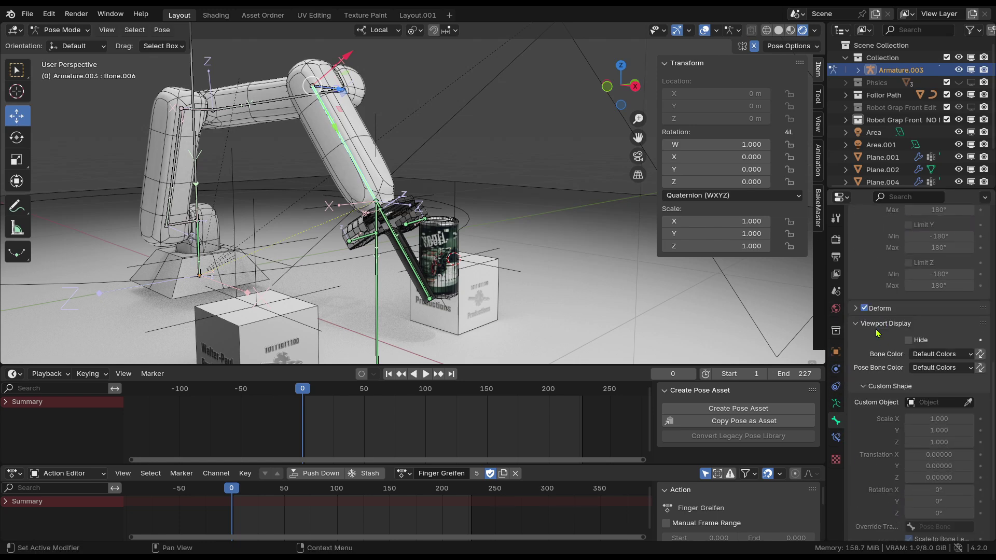
scroll(944, 350, down, 3)
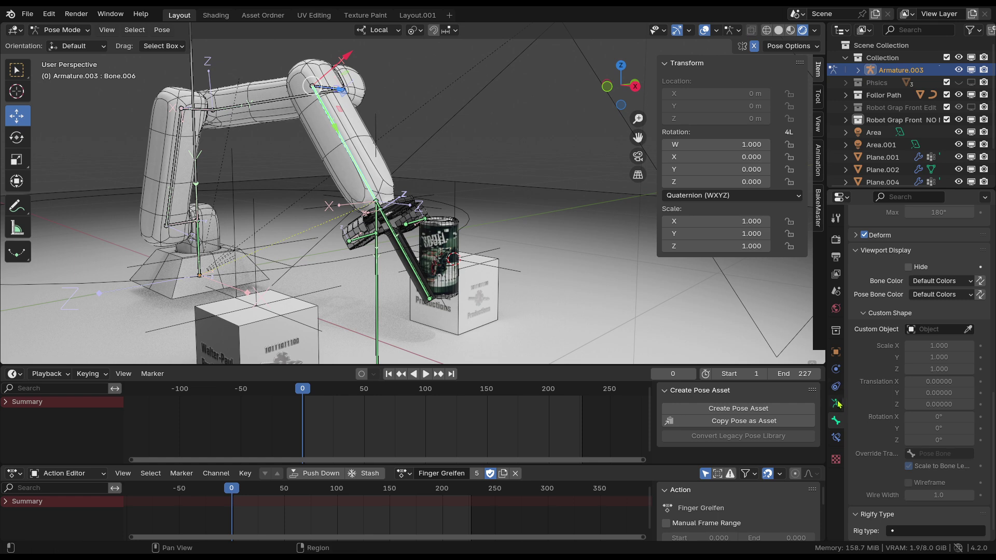
scroll(901, 492, up, 16)
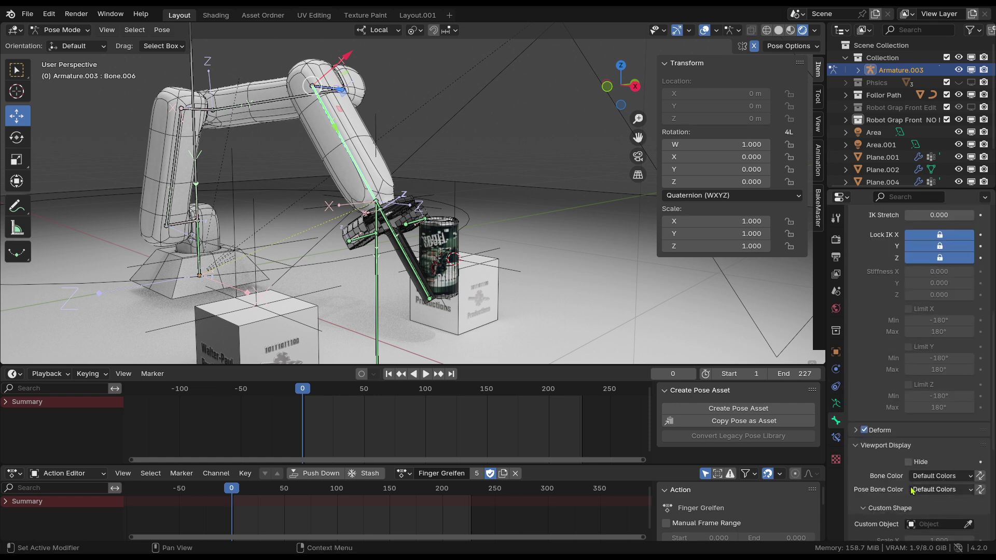
scroll(898, 483, up, 2)
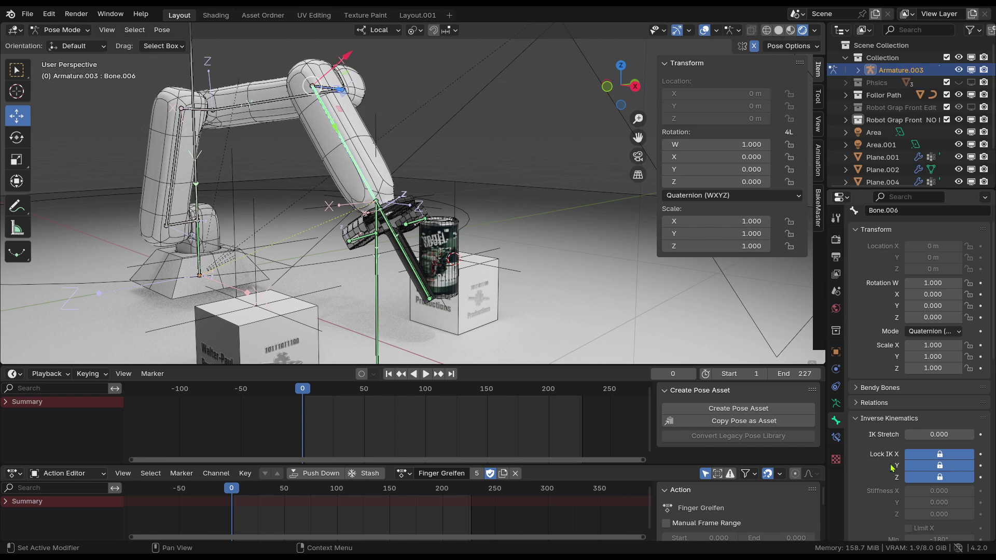
In Armature Data, display the bones as Octahedral, then return them to Stick
click(836, 403)
scroll(940, 410, down, 5)
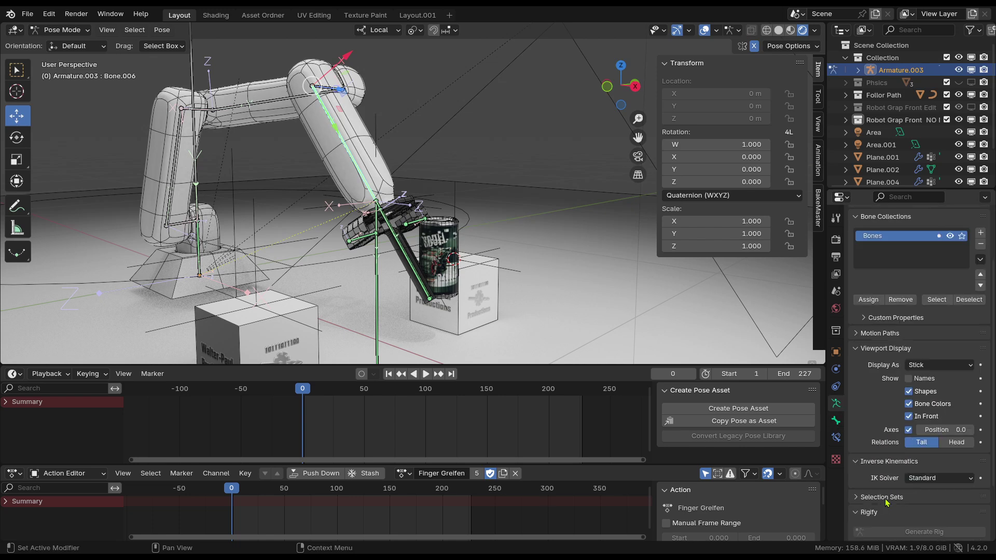
click(934, 368)
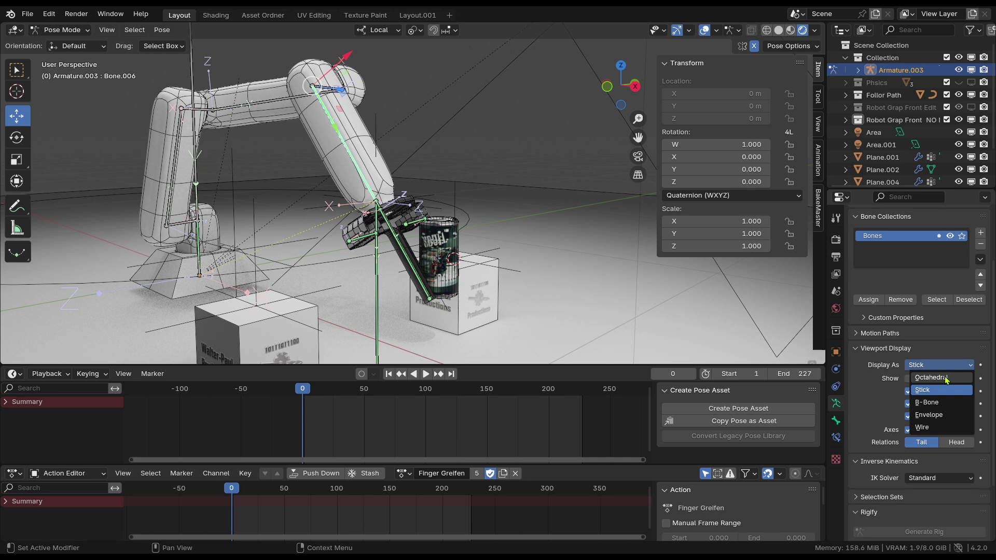
click(945, 378)
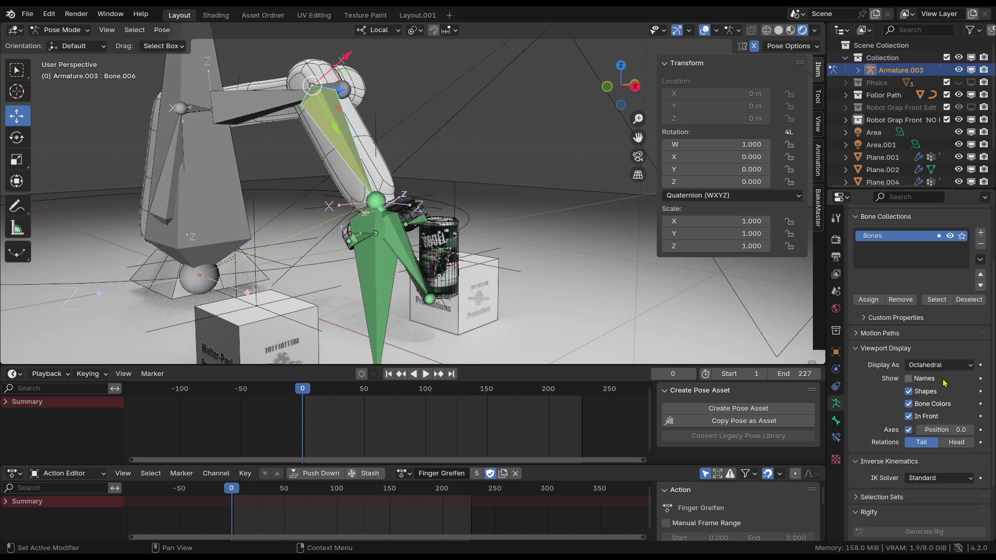
click(939, 365)
click(942, 393)
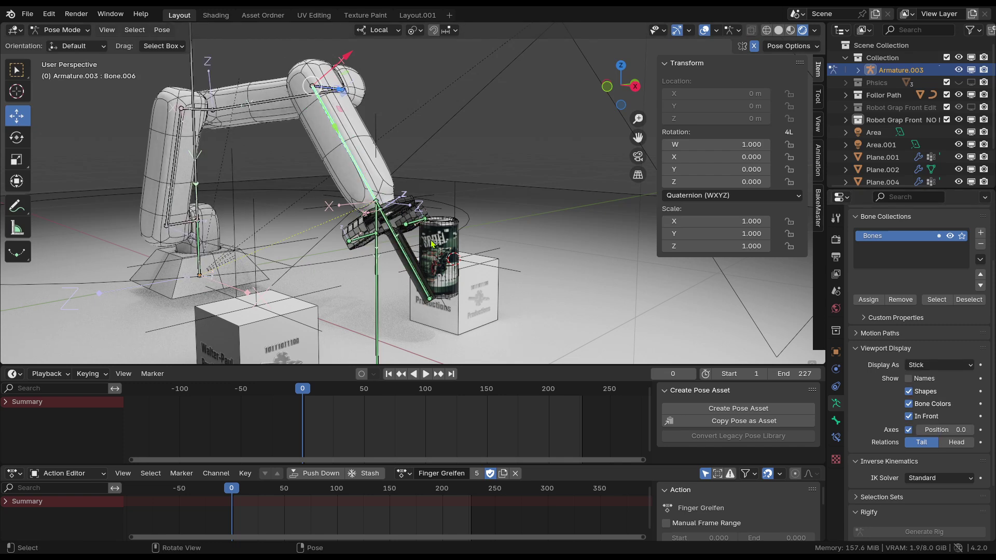
middle_drag(432, 244, 399, 265)
scroll(405, 268, up, 2)
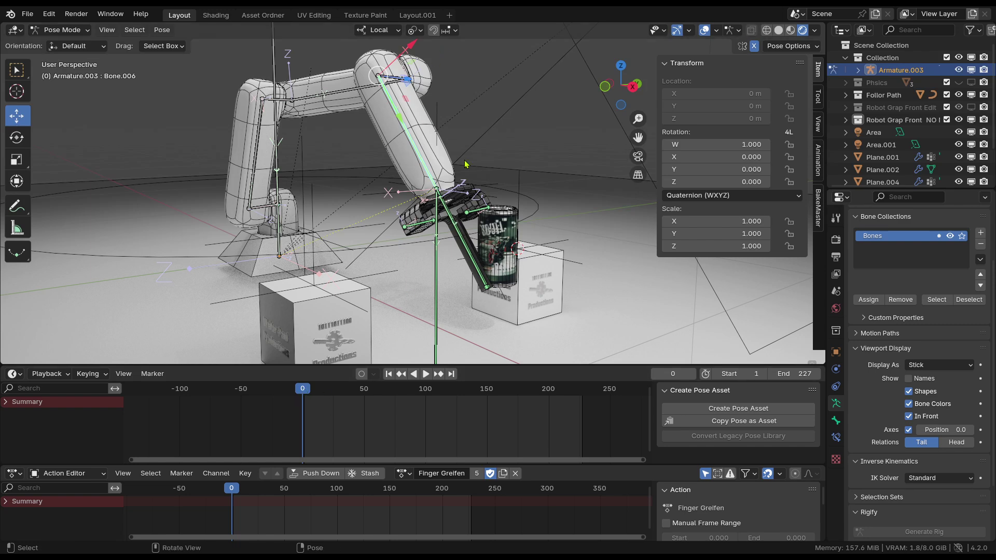
Select the Grap bone and show its Copy Location constraints and target
click(465, 244)
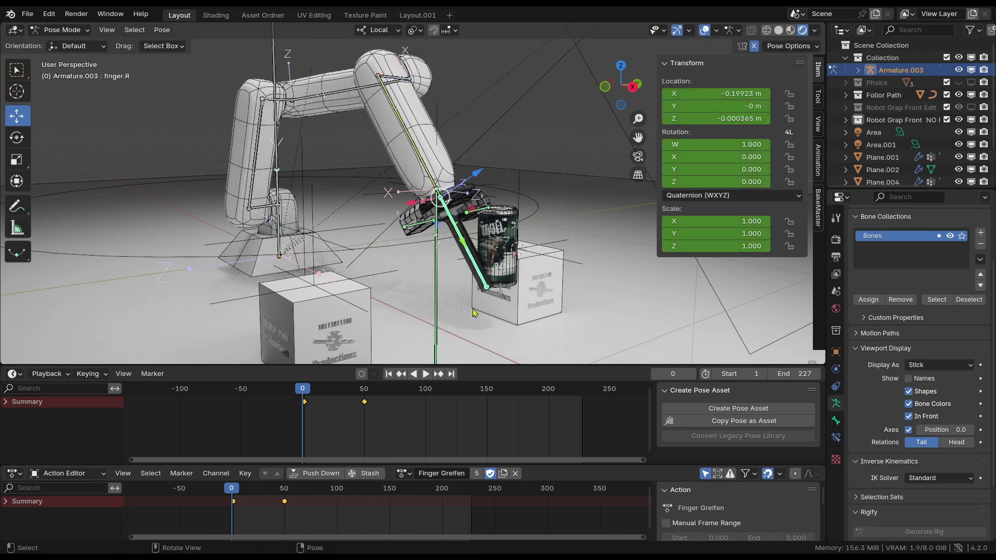
middle_drag(436, 223, 431, 254)
click(415, 243)
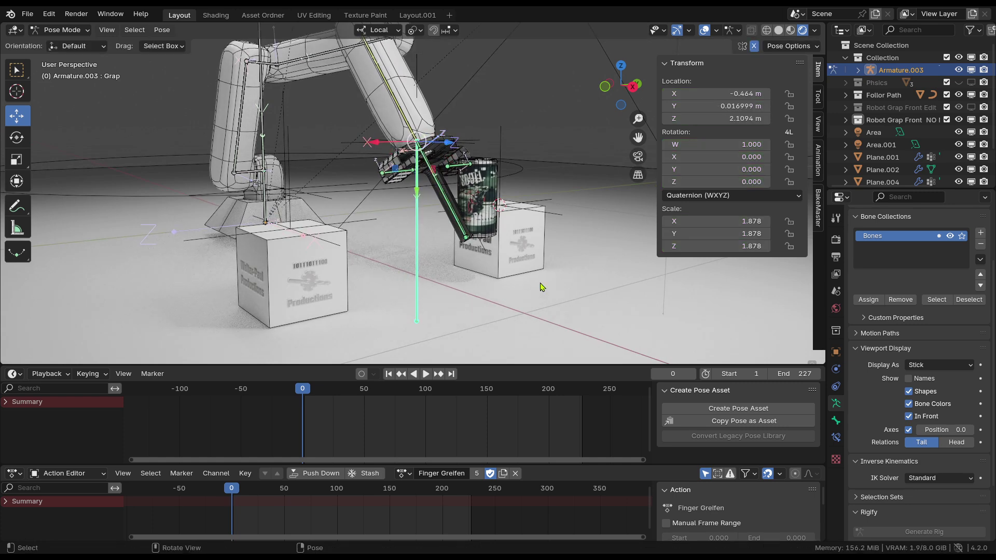
click(836, 438)
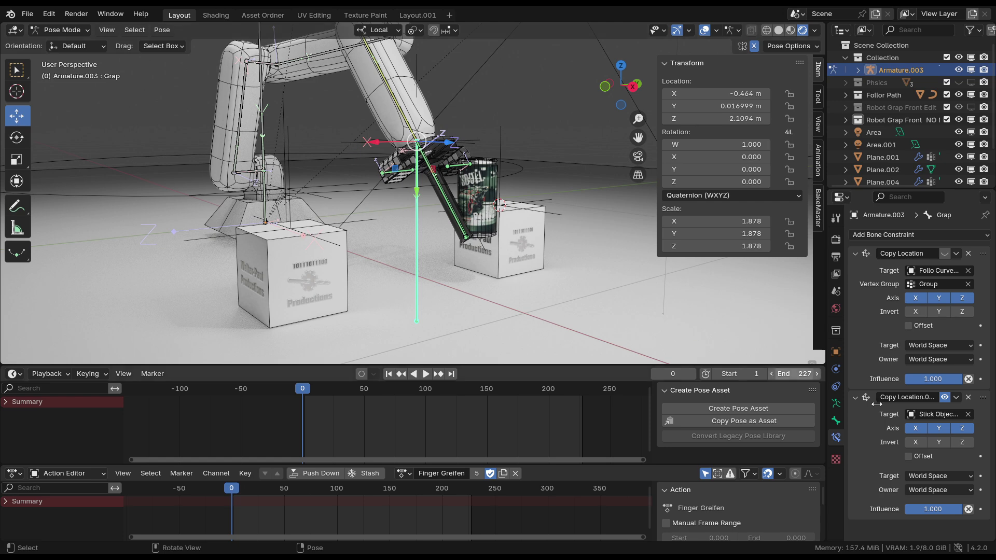
click(950, 415)
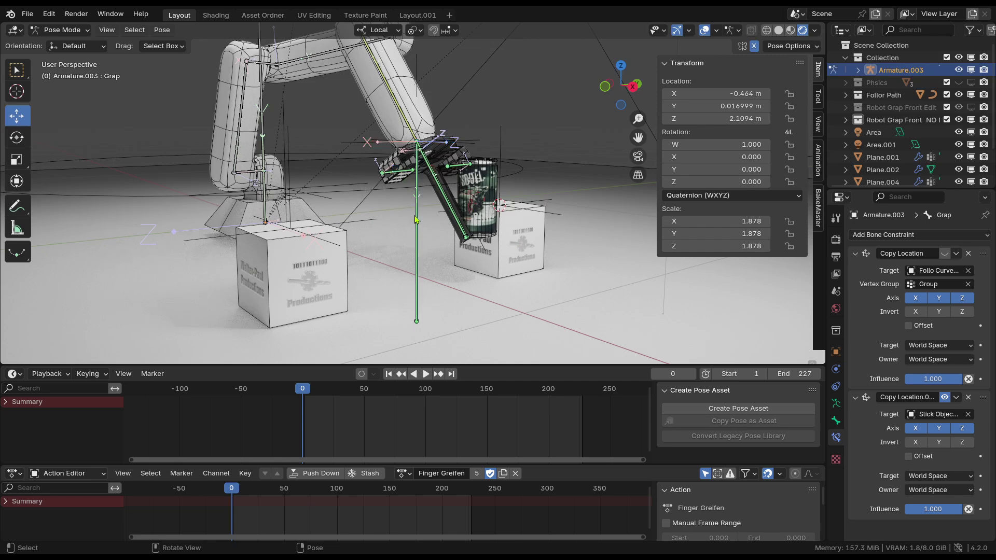
Return Armature.003 to Object Mode
key(g)
click(413, 213)
click(60, 29)
Finish returning to Object Mode and select Stick Objects here Empty.002
click(62, 42)
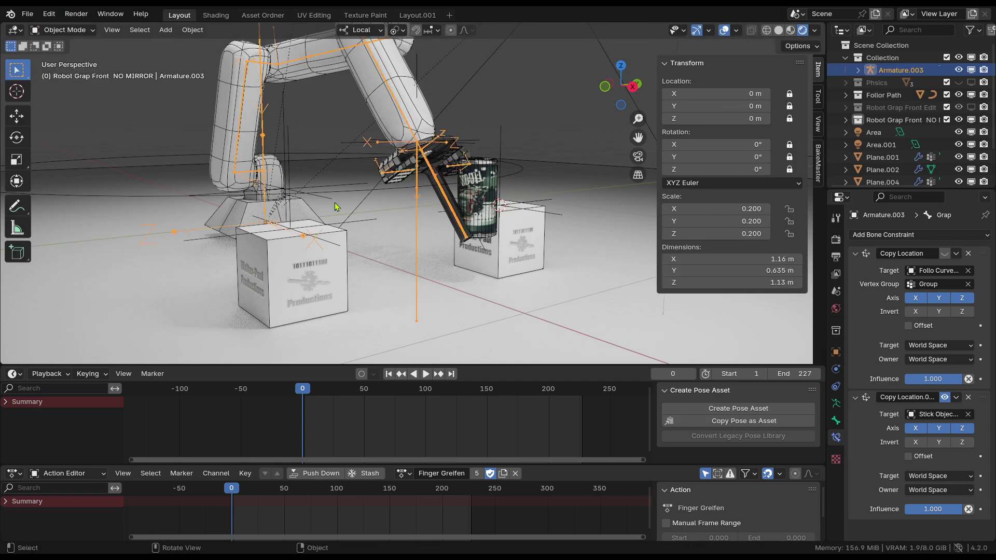
click(255, 224)
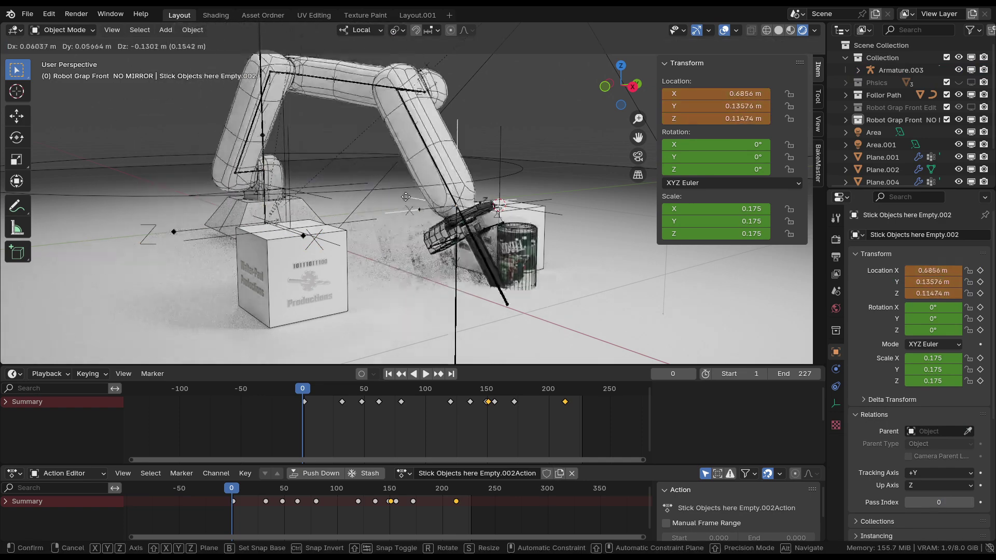
scroll(256, 224, down, 2)
middle_drag(256, 225, 454, 276)
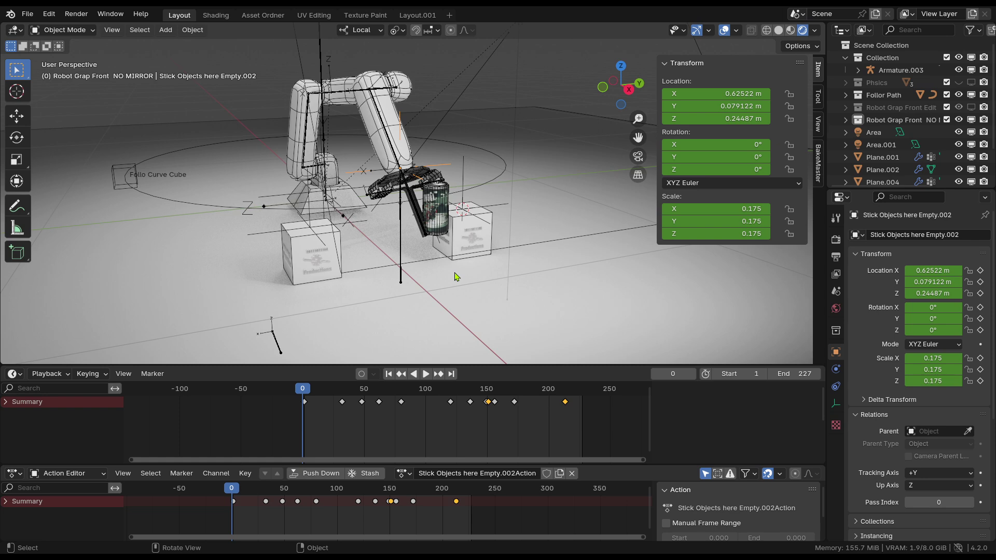
Frame the arm and can closely, then split the 3D view into two side by side
middle_drag(437, 241, 373, 228)
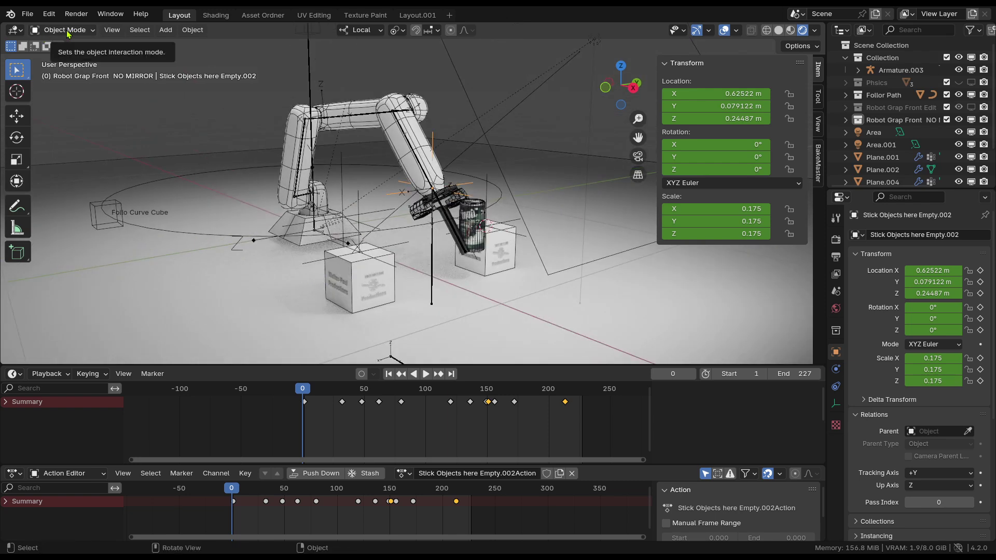
middle_drag(130, 78, 335, 144)
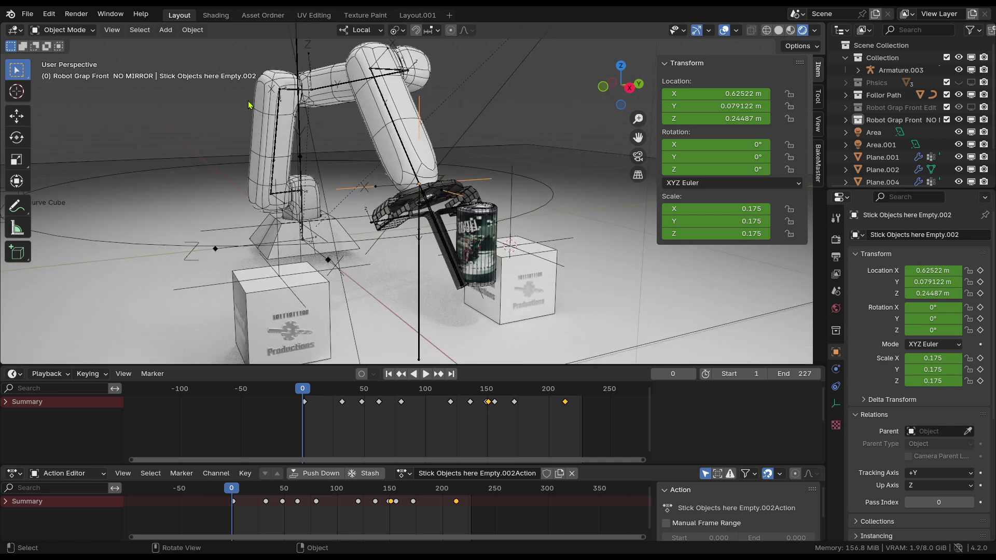
click(74, 32)
drag(824, 25, 399, 46)
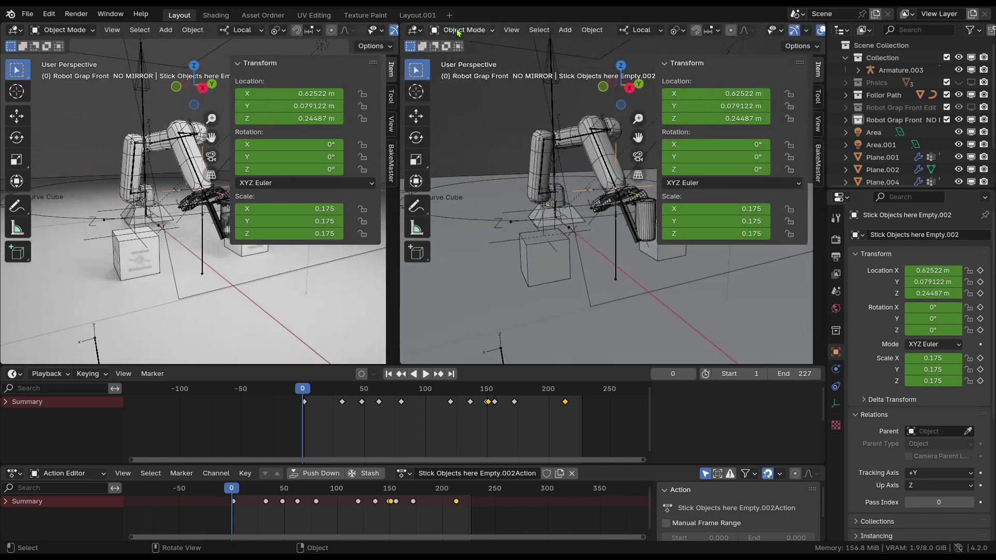
Put Armature.003 into Pose Mode, orbit the right view around the gripper, then return to Object Mode
click(616, 243)
key(ctrl+Tab)
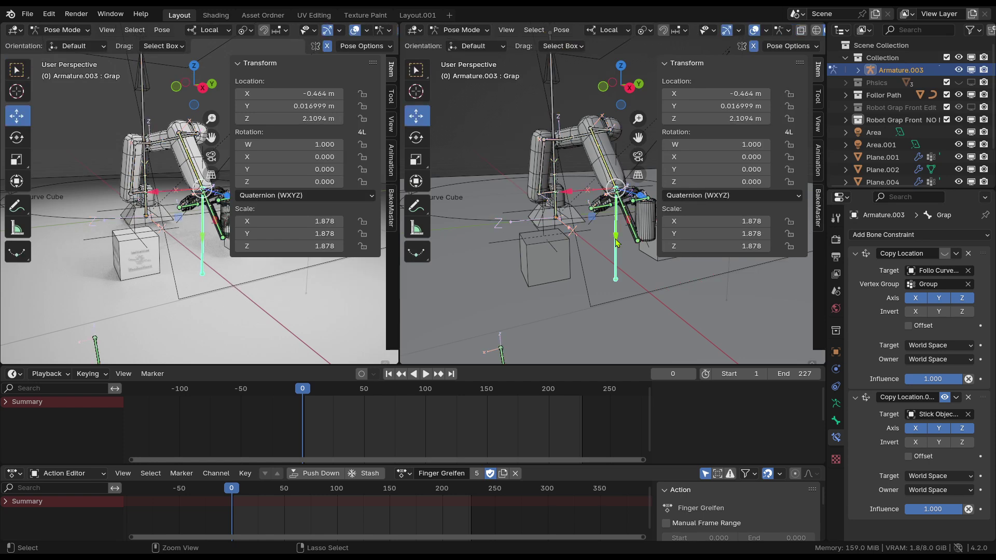
middle_drag(566, 128, 460, 128)
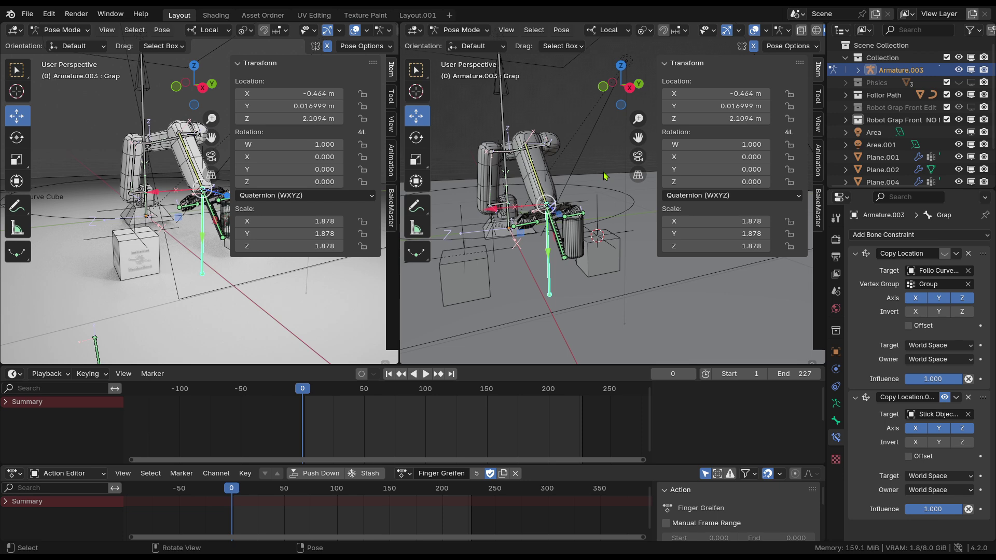
key(ctrl+Tab)
Select Plane.011, bring up the view split's area options, and hide the right view's sidebar
click(594, 227)
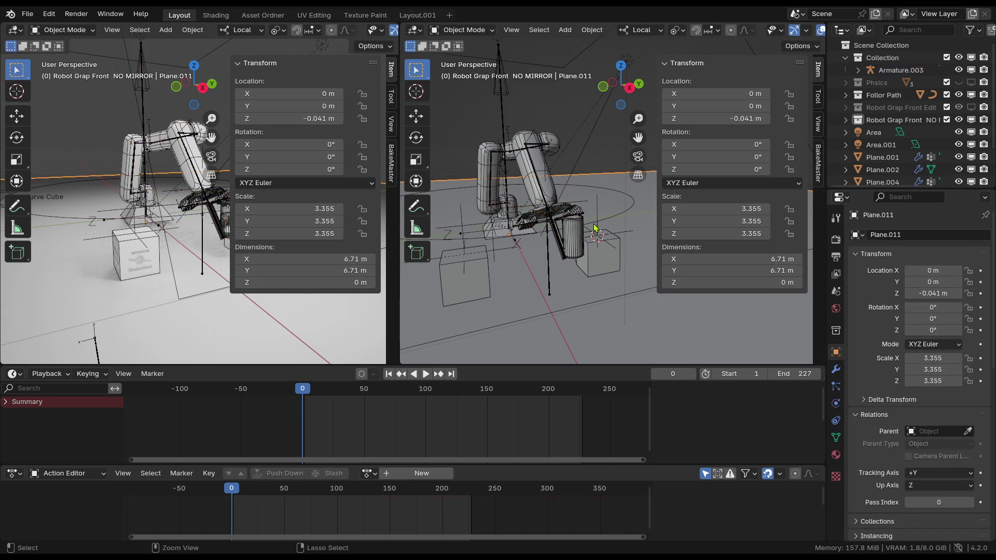
right_click(398, 41)
middle_drag(521, 195, 579, 207)
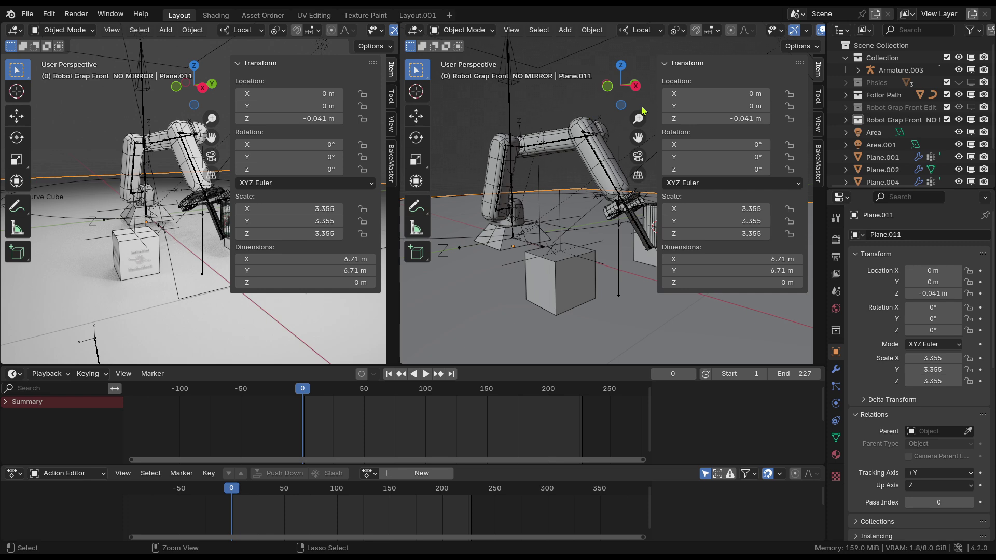
key(n)
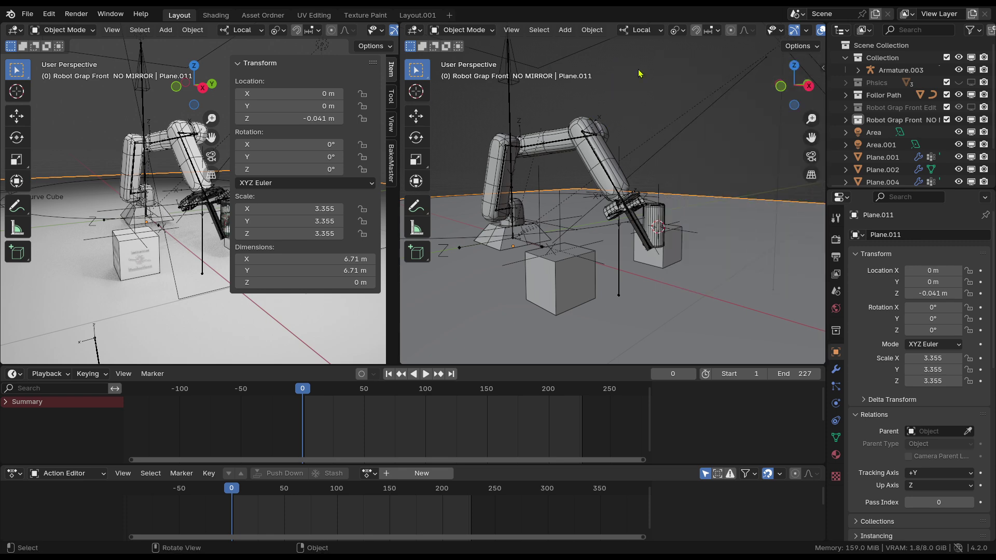
Join the two viewports back into a single 3D view
right_click(396, 63)
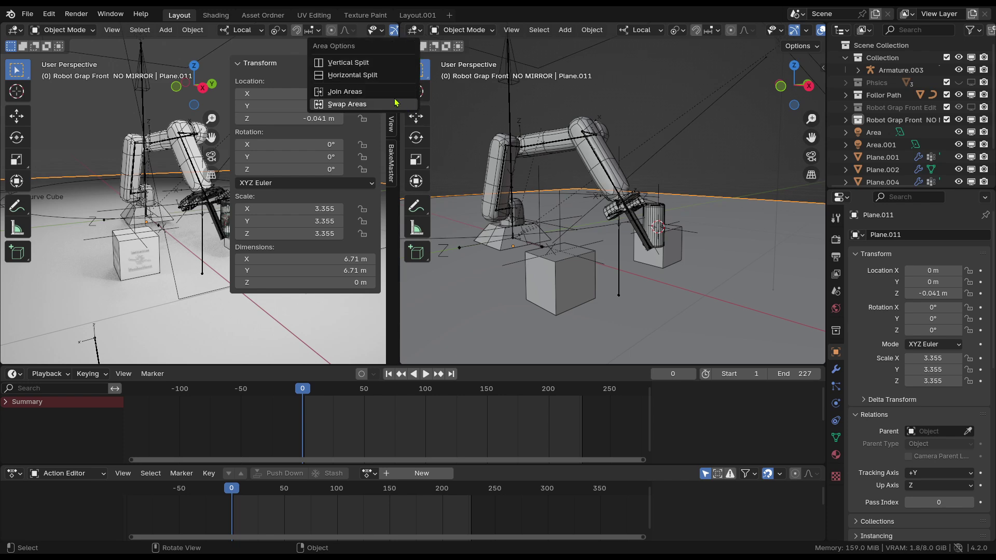
click(353, 104)
click(460, 225)
Centre the view on the arm and can and select Stick Objects here Empty.002
scroll(459, 225, down, 5)
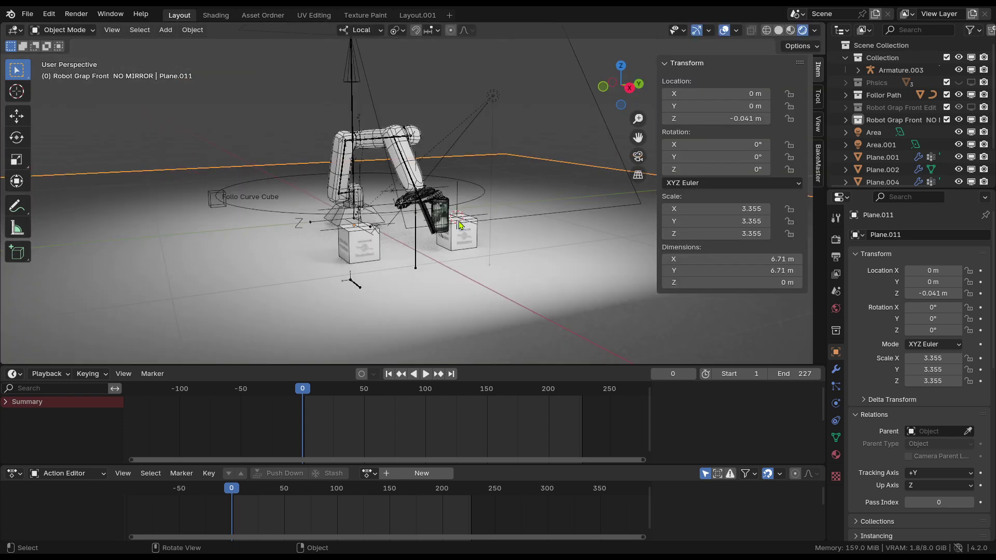
scroll(514, 205, up, 2)
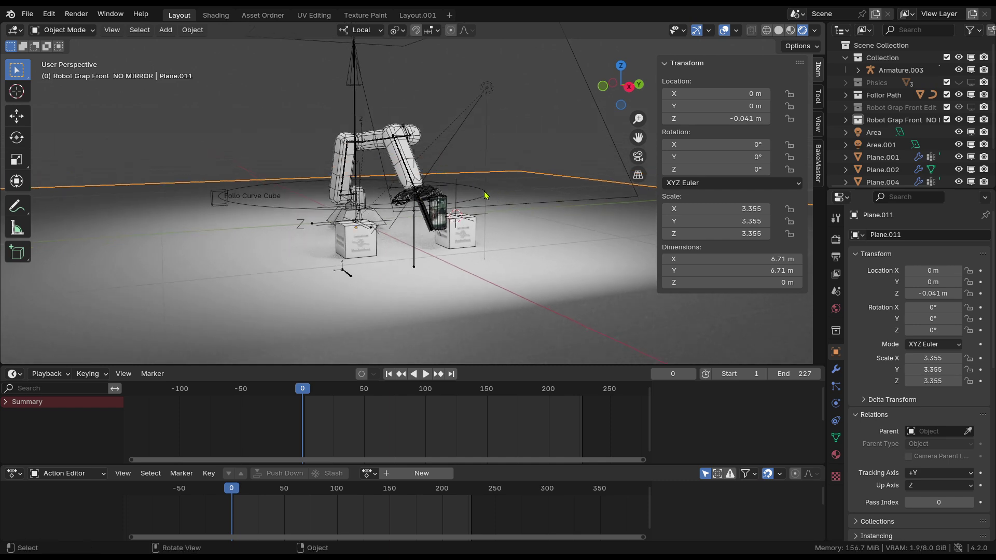
middle_drag(479, 203, 449, 274)
scroll(493, 249, up, 2)
scroll(536, 224, up, 2)
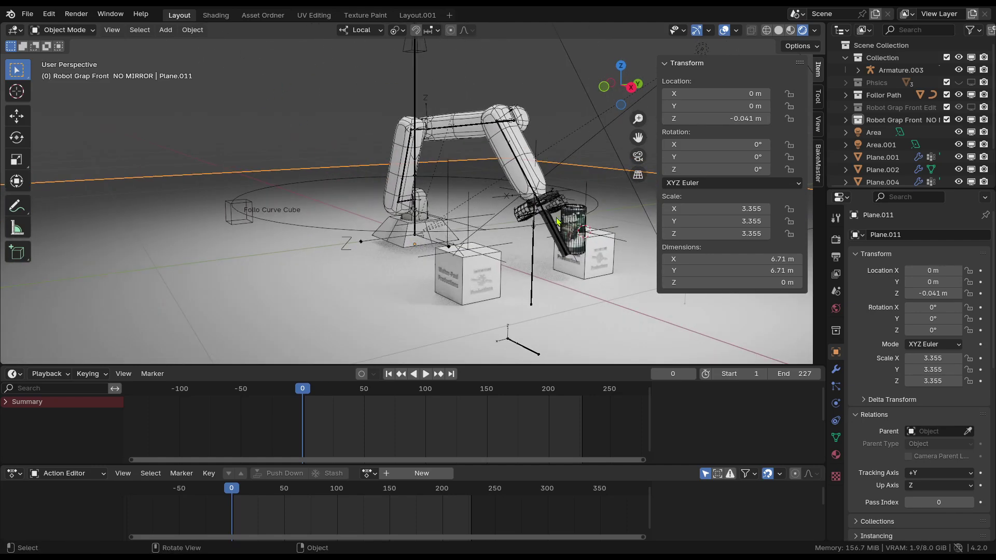
shift+middle_drag(537, 224, 482, 221)
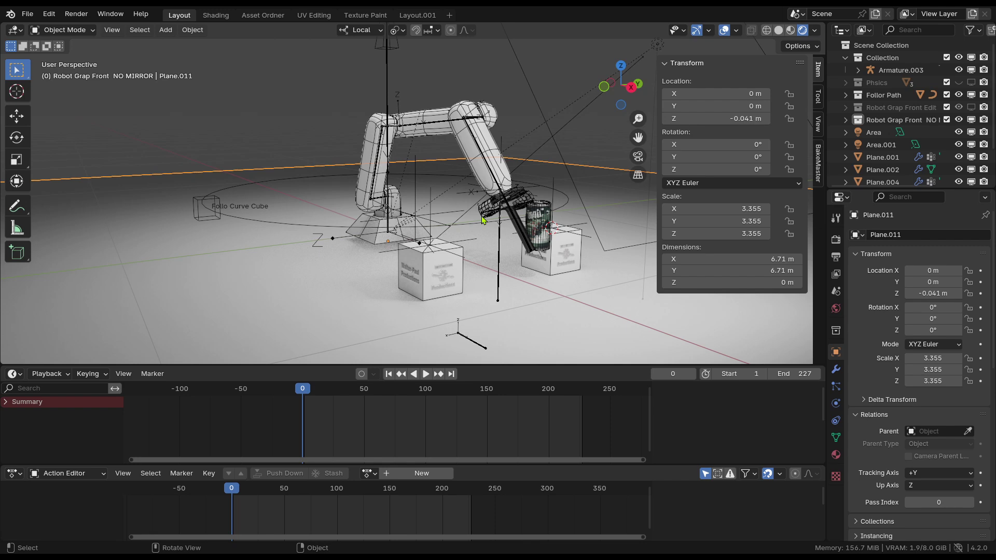
scroll(483, 223, up, 3)
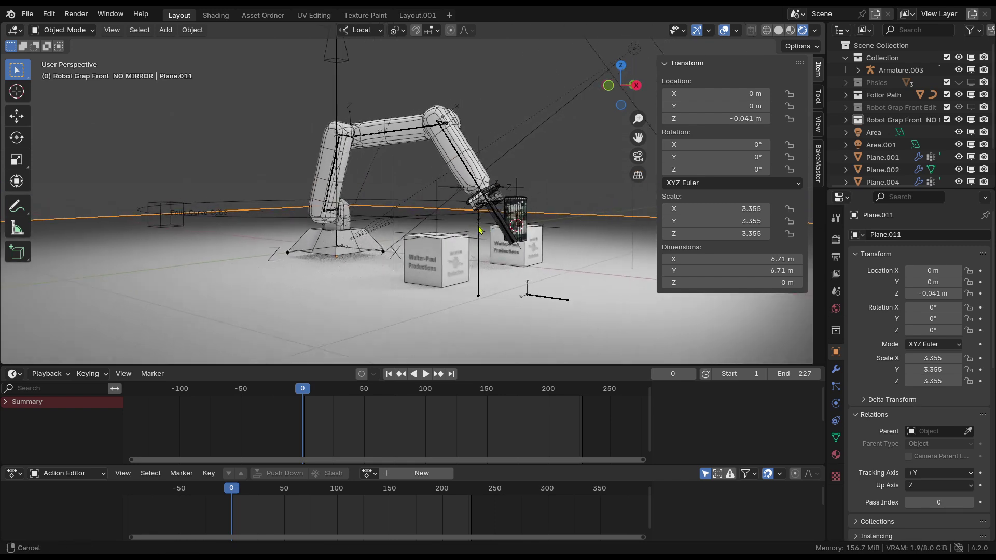
scroll(458, 192, up, 2)
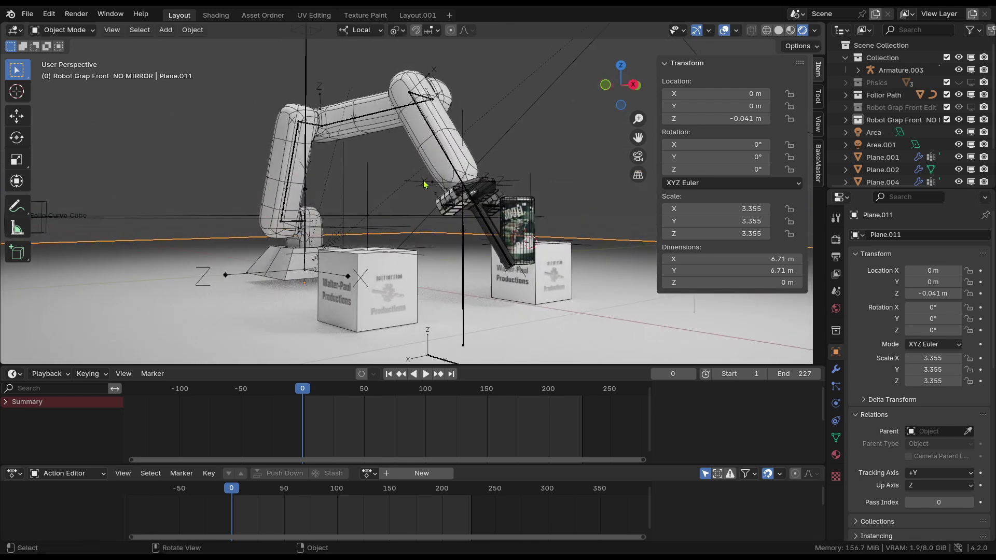
scroll(424, 184, down, 3)
click(523, 196)
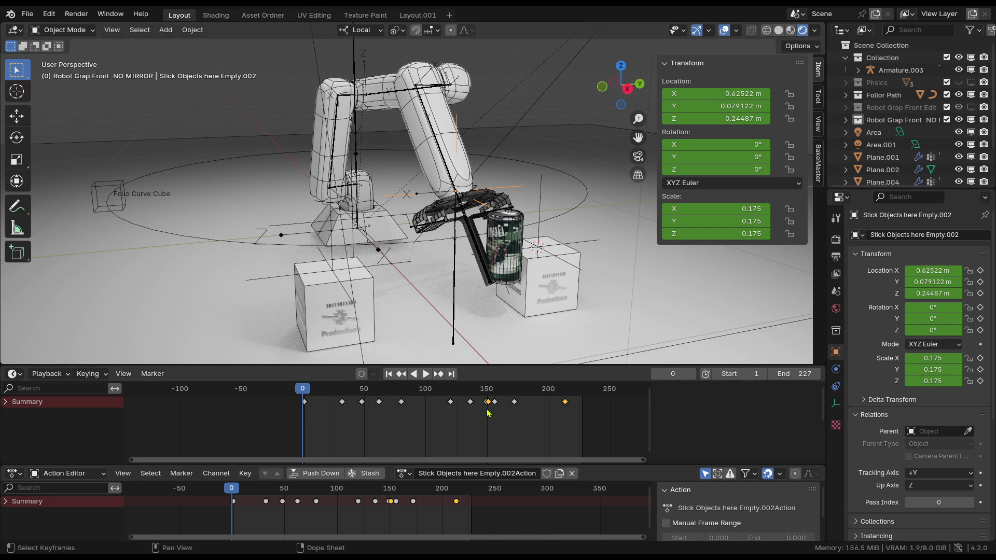
Scrub the timeline and play the animation to watch the arm
middle_drag(492, 264, 525, 205)
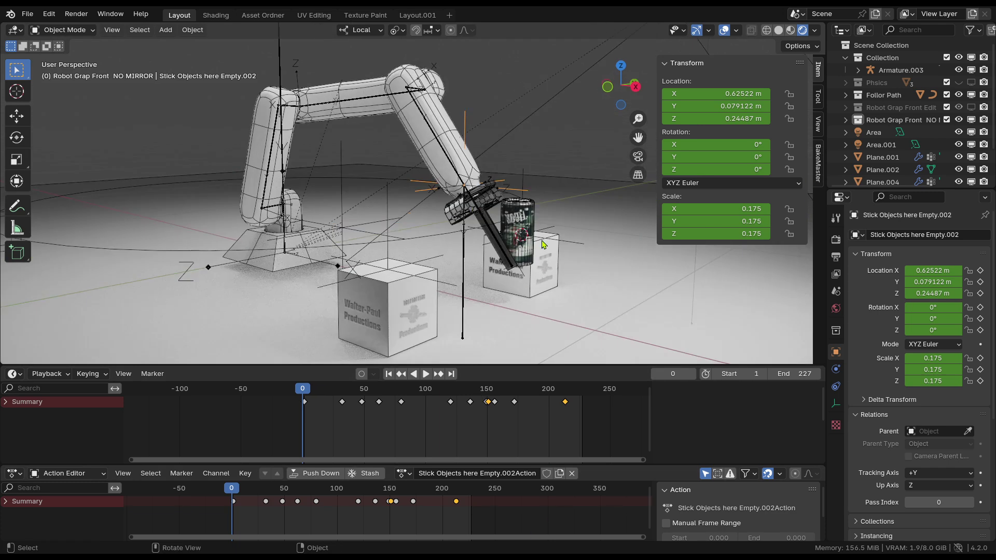
key(g)
key(Escape)
mouse_move(305, 394)
mouse_down()
mouse_move(517, 397)
mouse_move(323, 397)
mouse_up()
key(space)
key(space)
key(space)
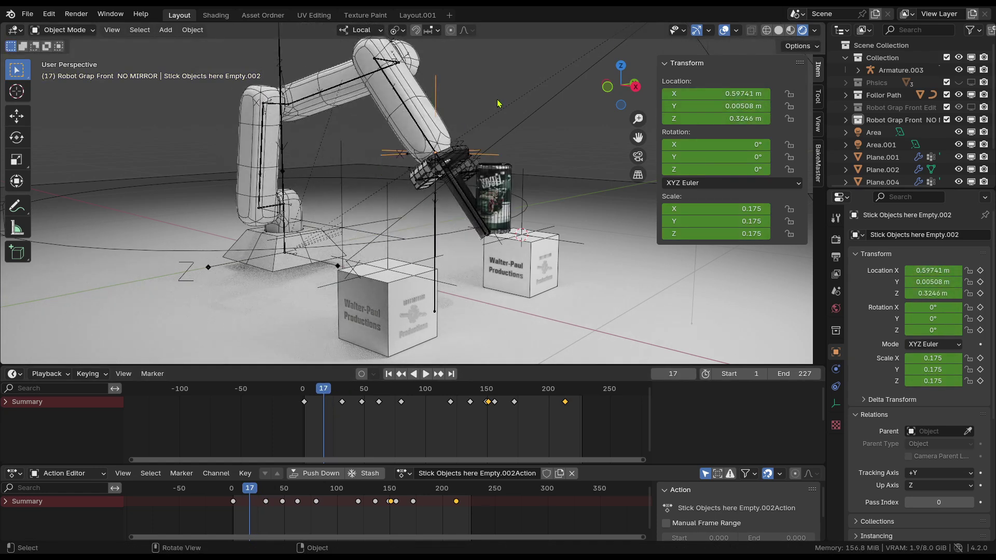
Move the can-carrying empty to a new spot and play on from frame 17 to frame 29
key(F2)
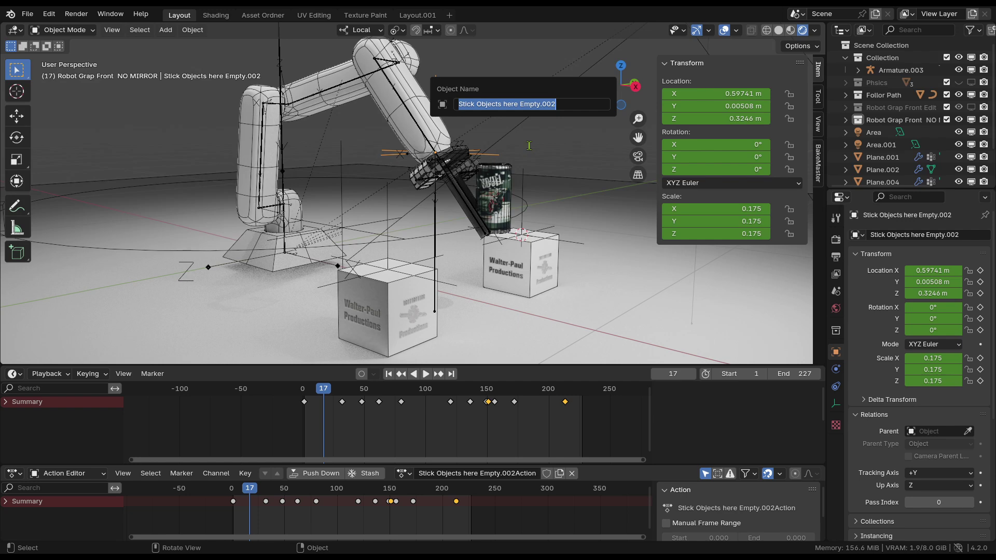
key(Return)
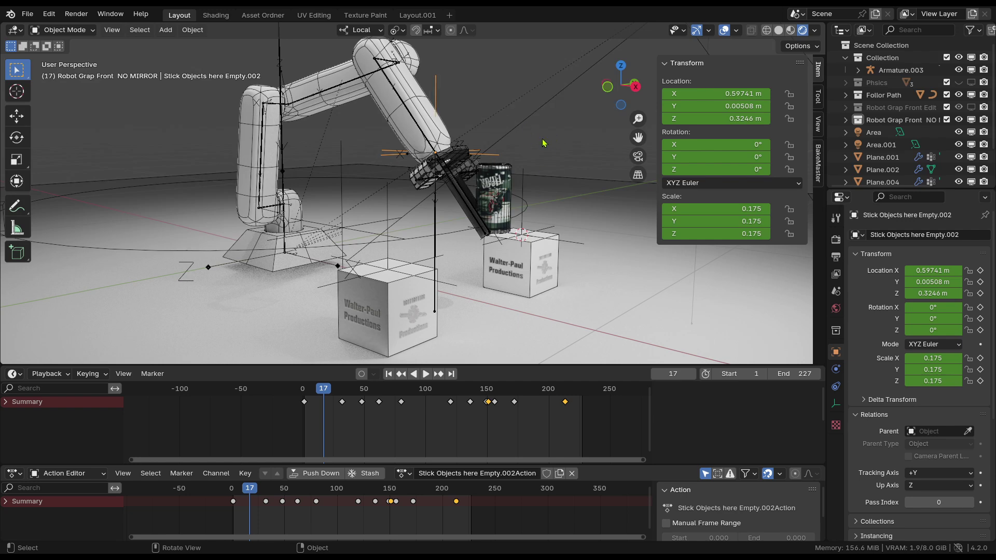
scroll(482, 223, up, 5)
key(g)
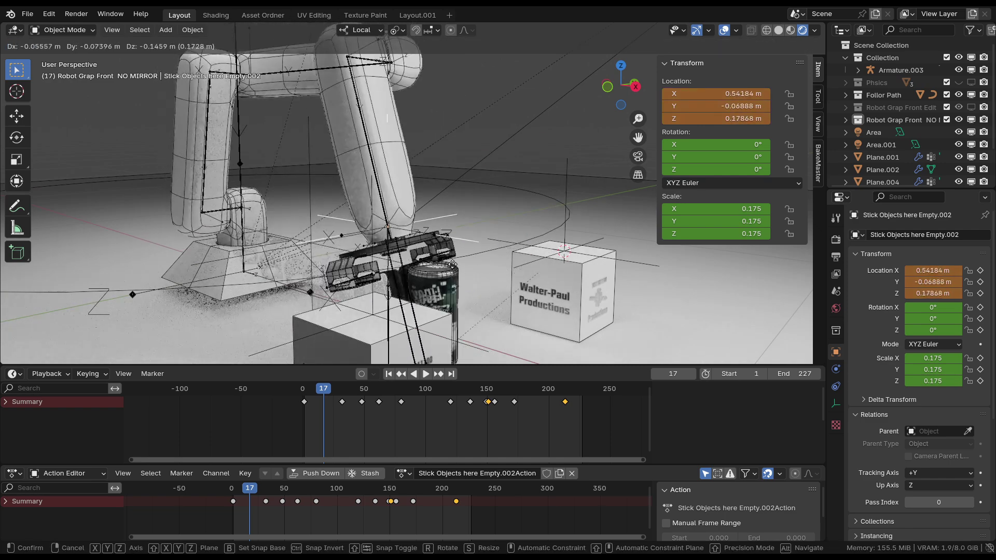
click(485, 238)
scroll(488, 237, down, 4)
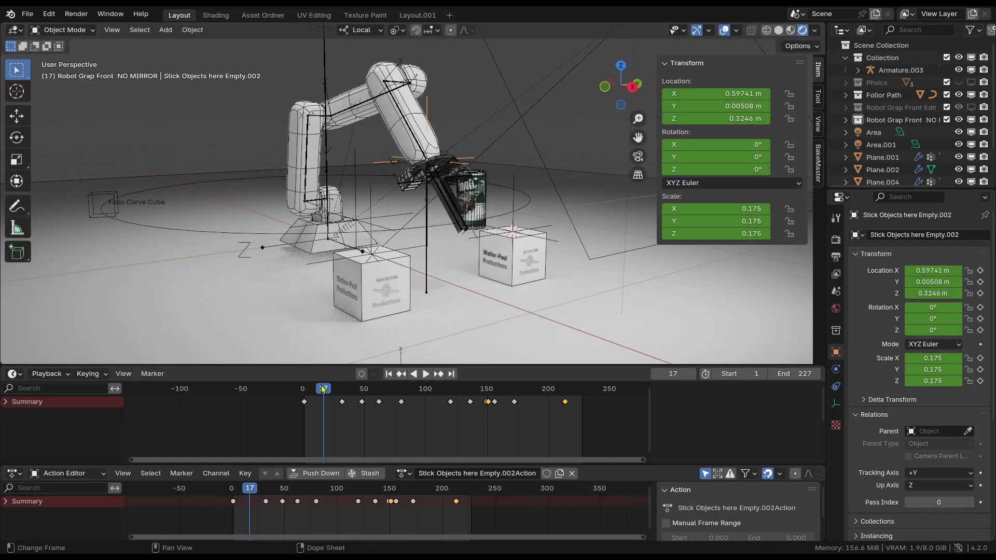
key(space)
key(space)
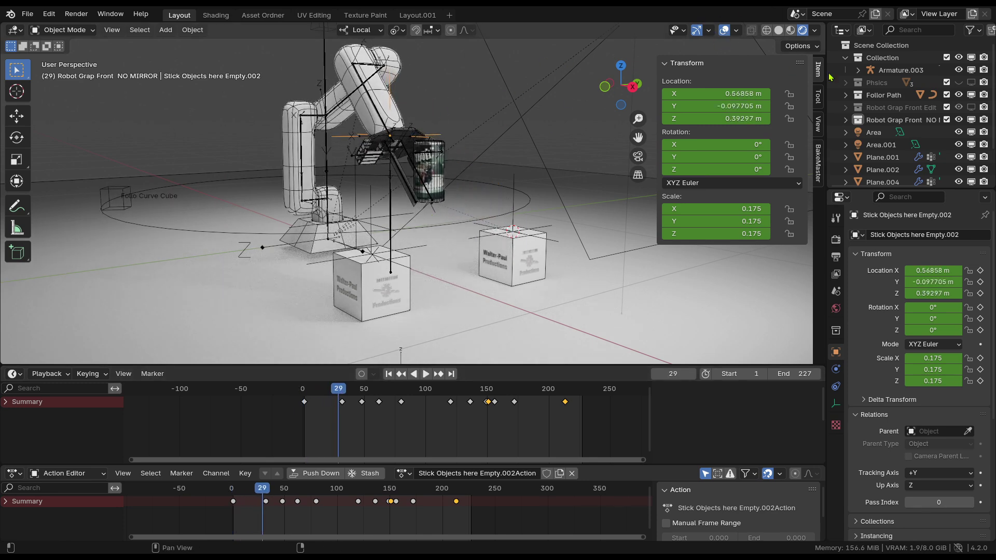
Collapse Collection in the Outliner and hide the Follor Path curve from the viewport
click(846, 57)
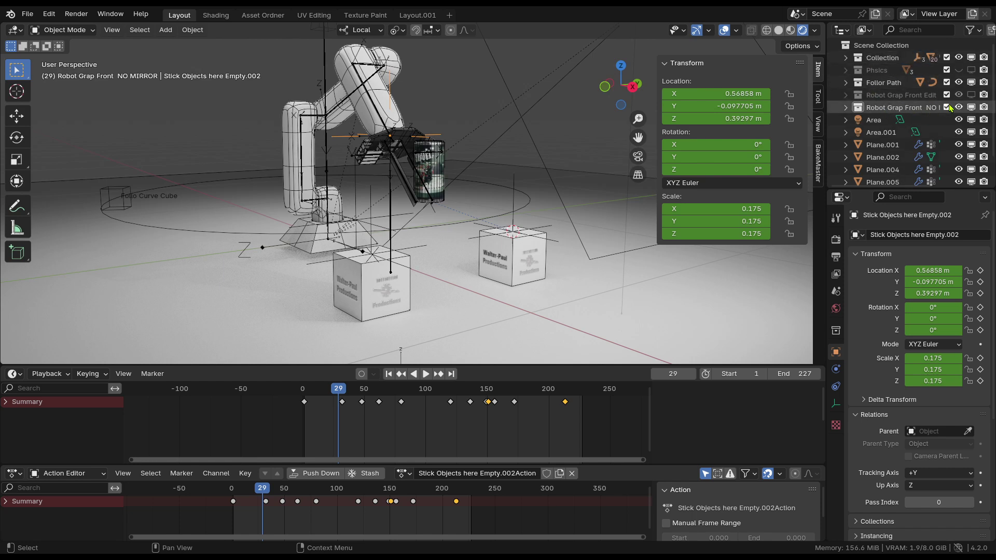
click(971, 83)
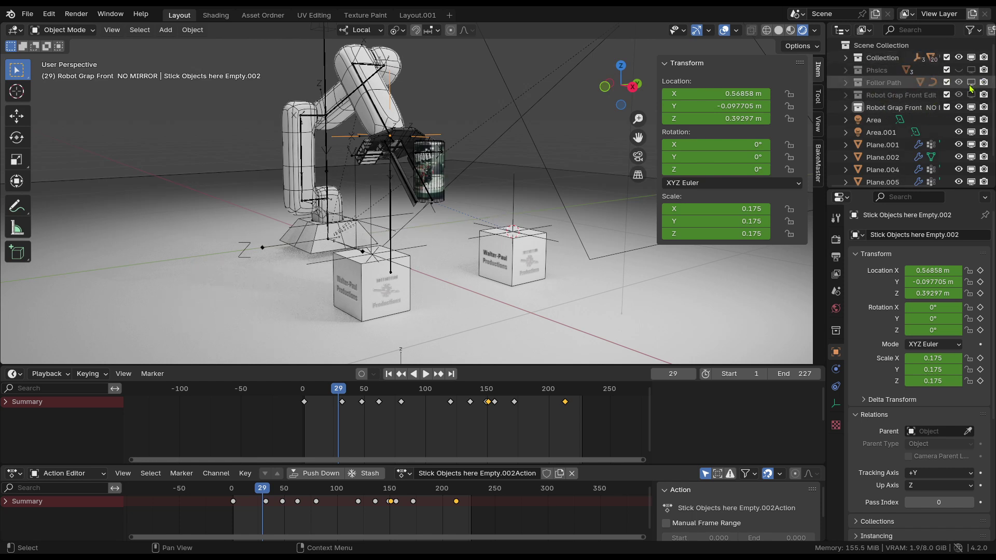
middle_drag(518, 244, 586, 244)
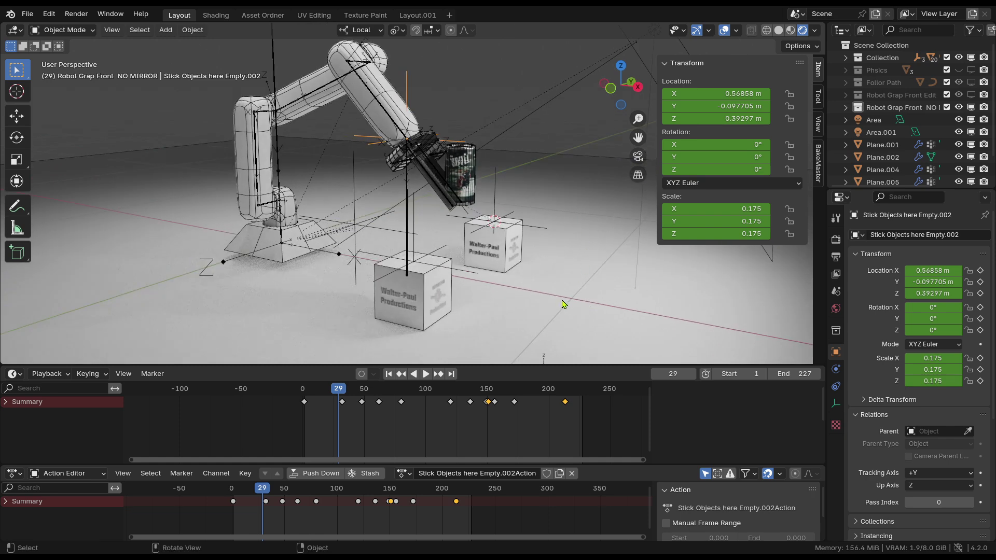
middle_drag(553, 289, 506, 278)
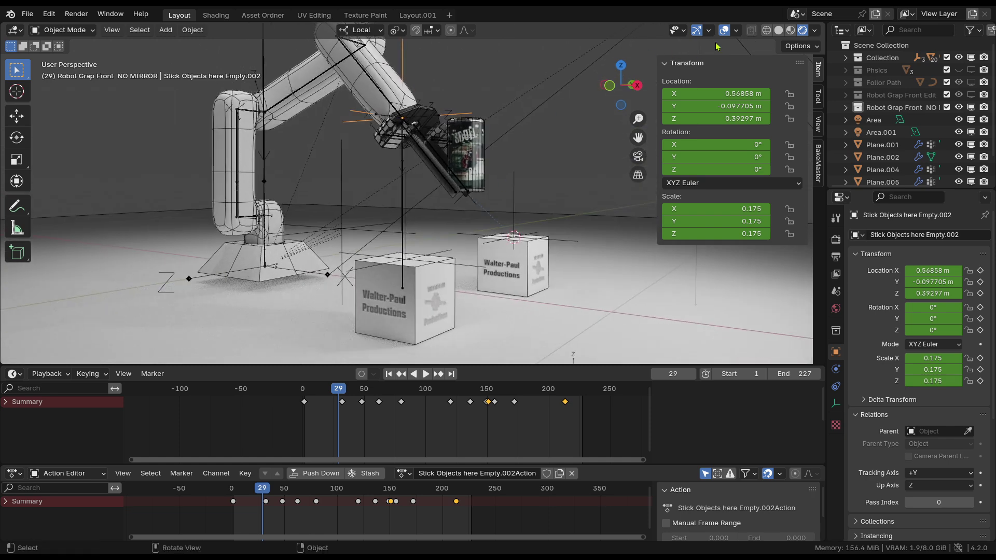
Turn off the Wireframe overlay and bring back the transform sidebar
click(709, 30)
mouse_move(735, 30)
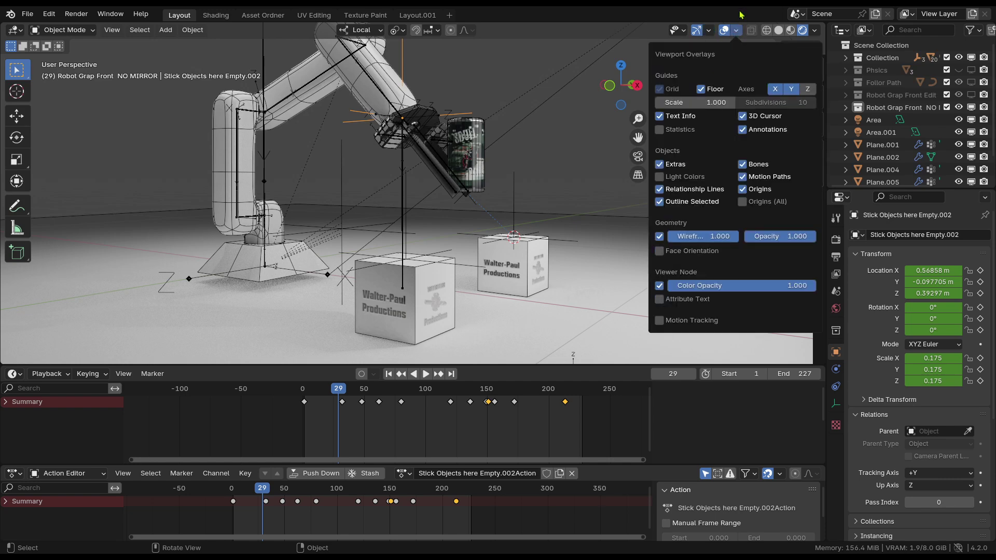
click(659, 236)
key(n)
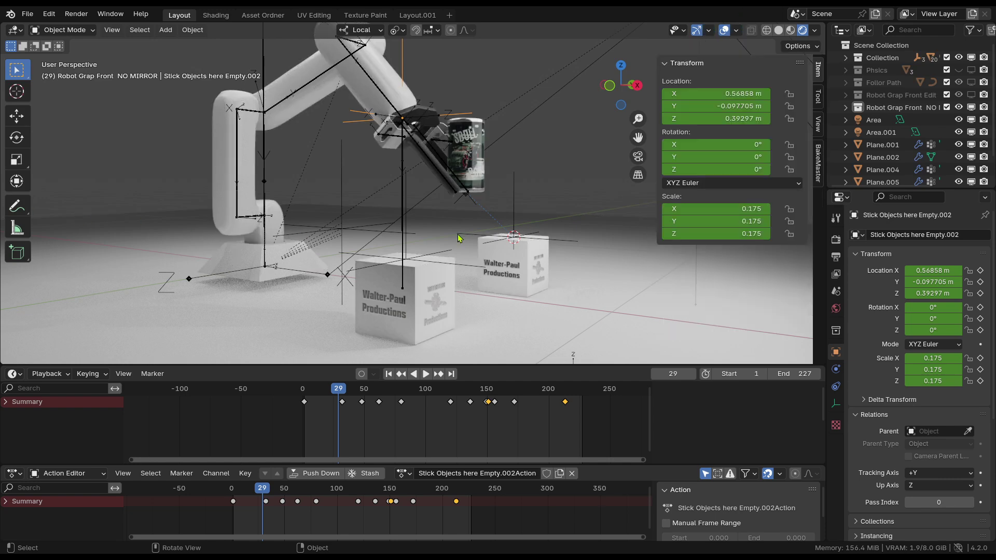
middle_drag(457, 239, 506, 117)
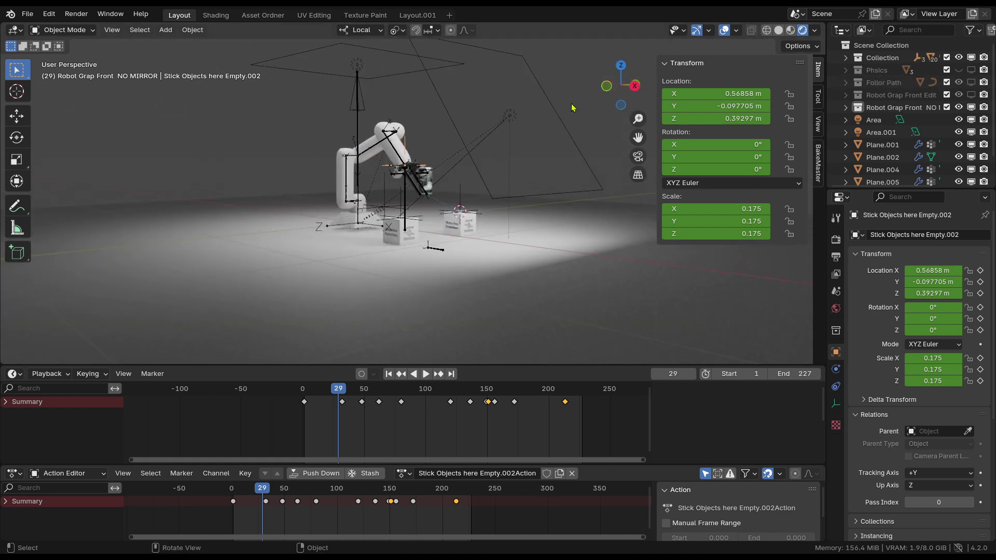
click(508, 116)
shift+click(348, 70)
middle_drag(348, 70, 456, 257)
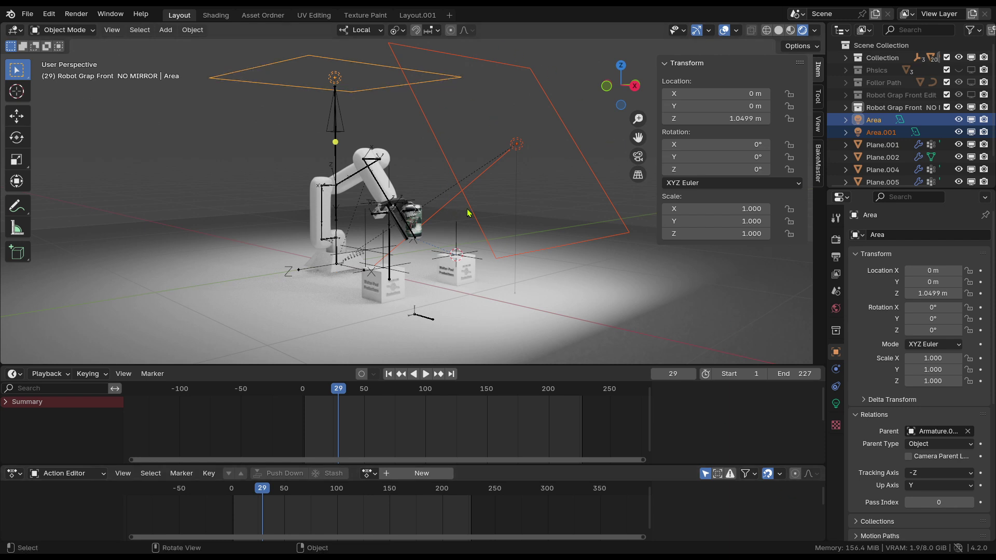
mouse_move(469, 212)
middle_down()
mouse_move(479, 203)
mouse_move(494, 211)
mouse_move(478, 221)
middle_up()
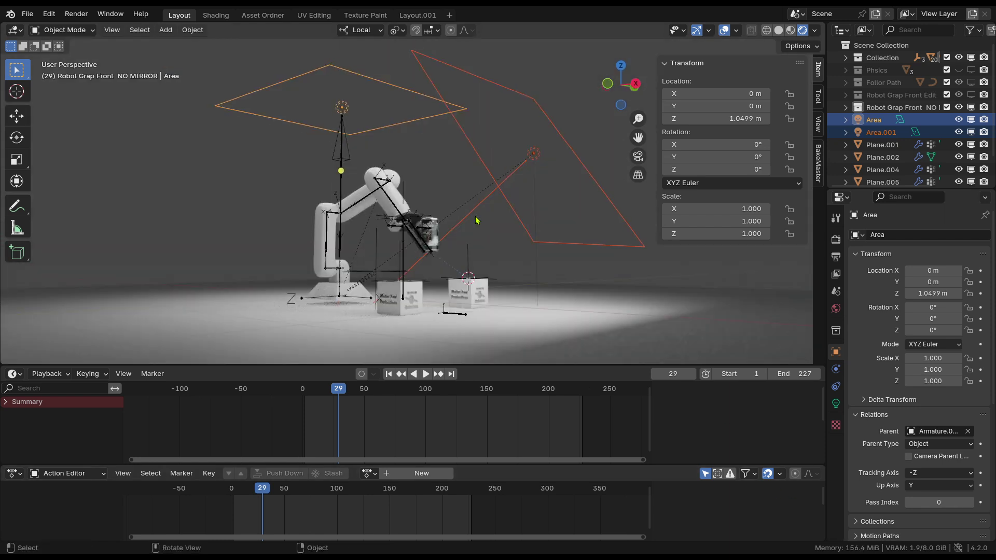
middle_drag(544, 215, 562, 216)
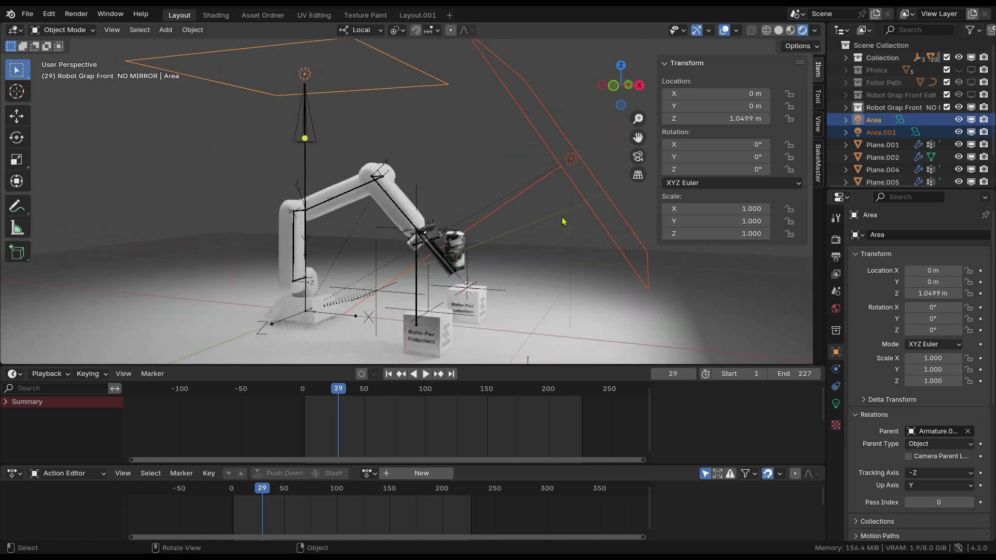
click(573, 157)
key(g)
key(Escape)
middle_drag(575, 165, 509, 185)
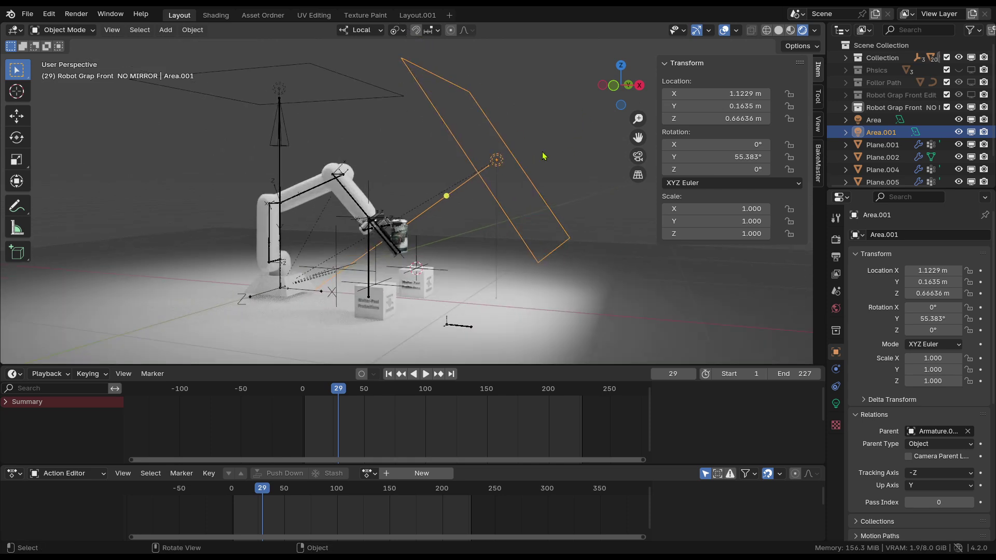
middle_drag(493, 177, 478, 216)
key(r)
key(Escape)
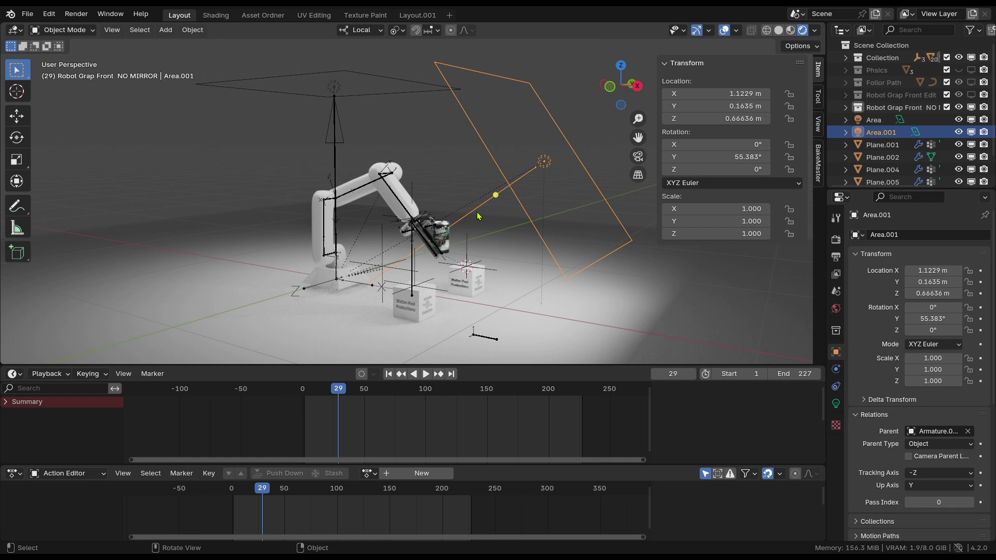
middle_drag(478, 216, 509, 263)
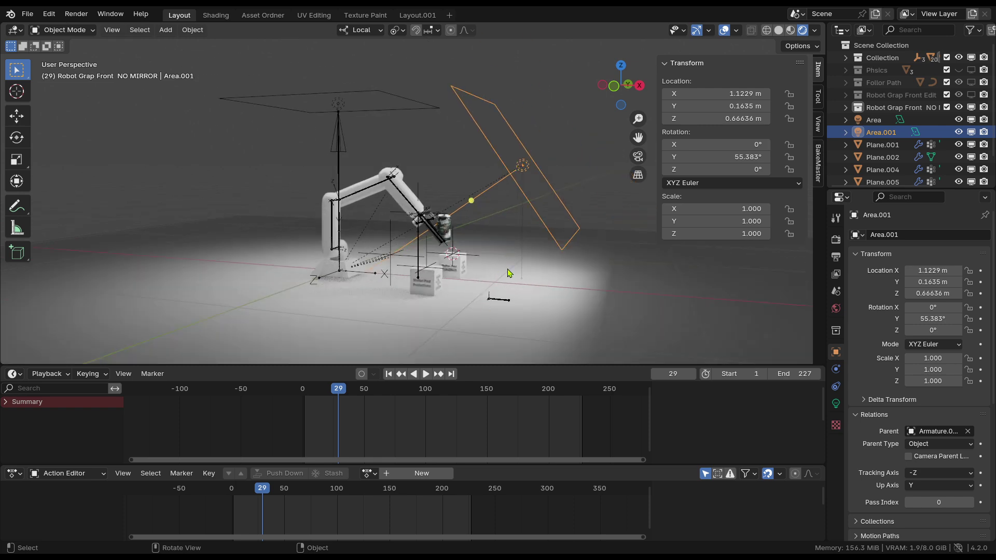
scroll(539, 210, up, 2)
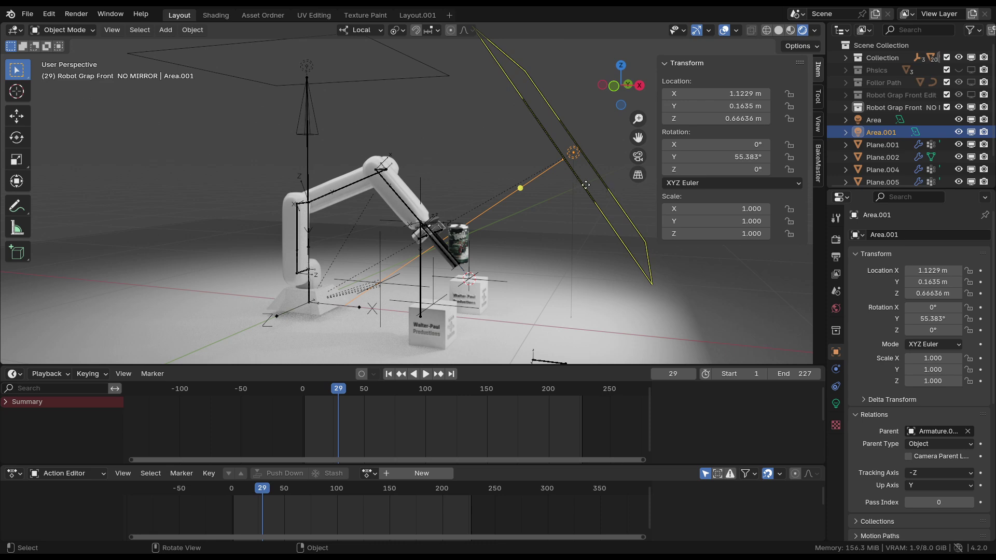
middle_drag(540, 209, 554, 259)
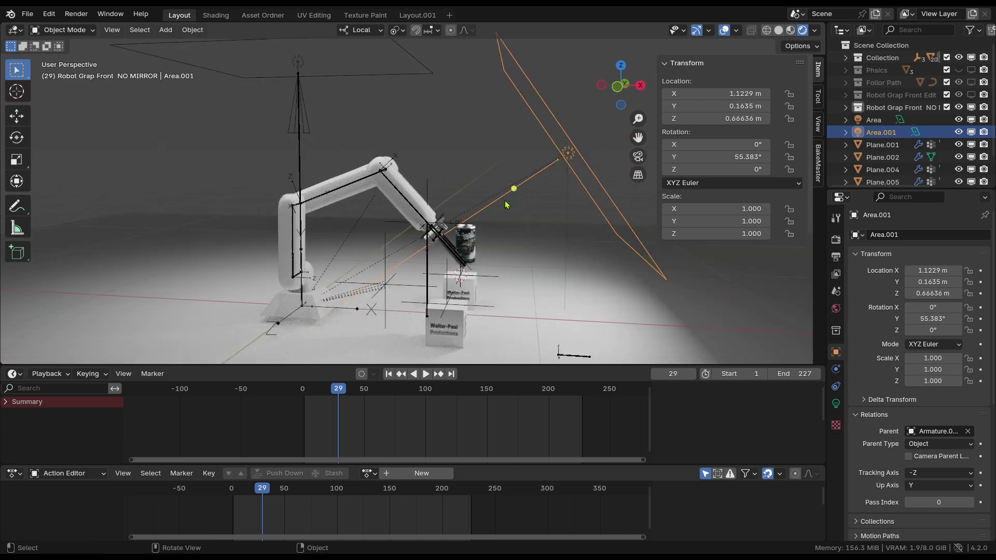
middle_drag(508, 209, 527, 196)
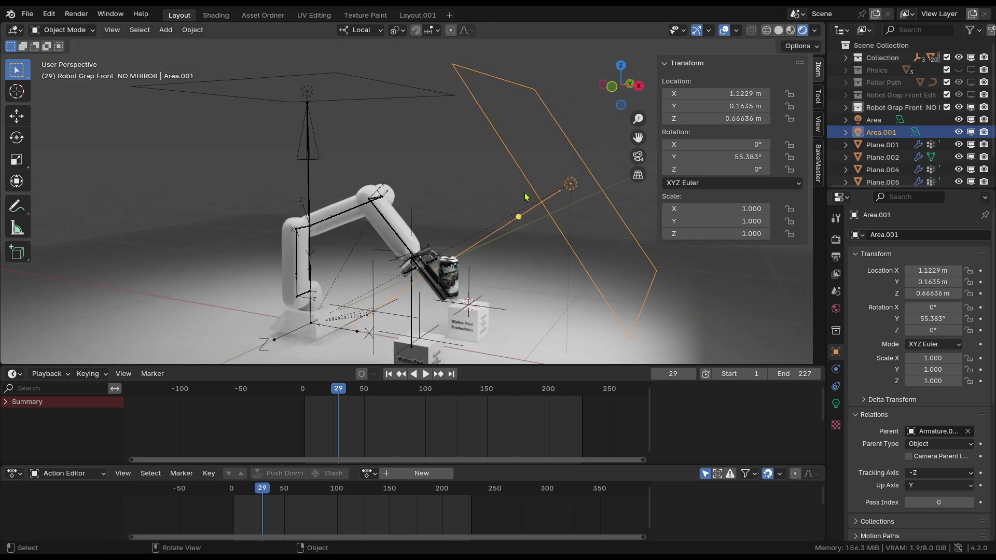
Select Area.001 and toggle the Extras overlay repeatedly, leaving it on
shift+click(314, 91)
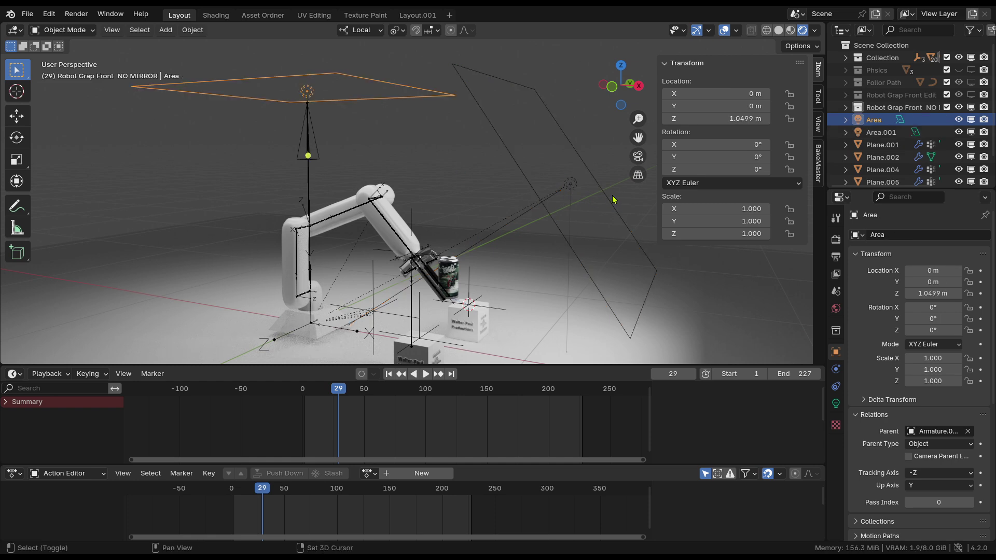
shift+click(593, 214)
shift+scroll(593, 245, down, 2)
click(740, 31)
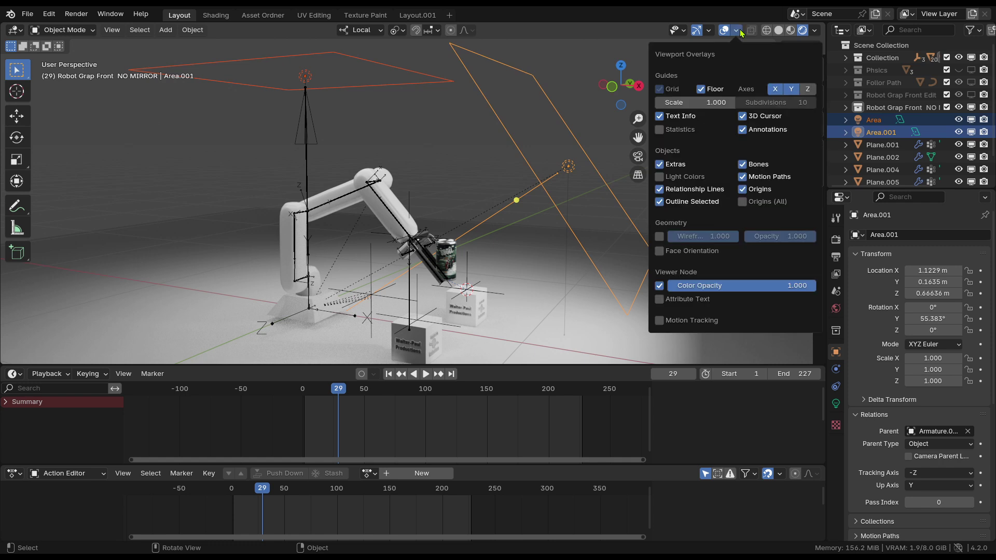
click(660, 164)
click(660, 164)
double_click(660, 164)
click(660, 165)
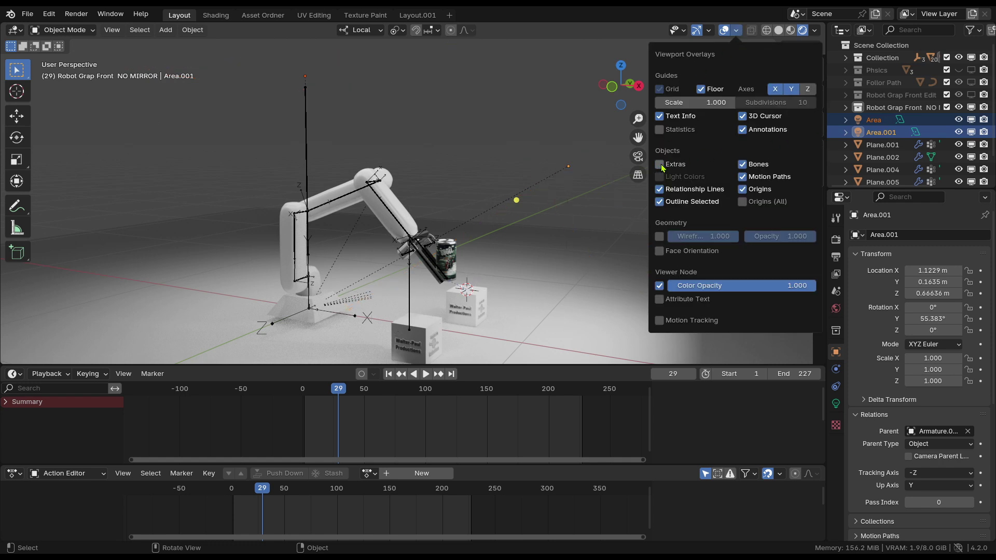
click(660, 164)
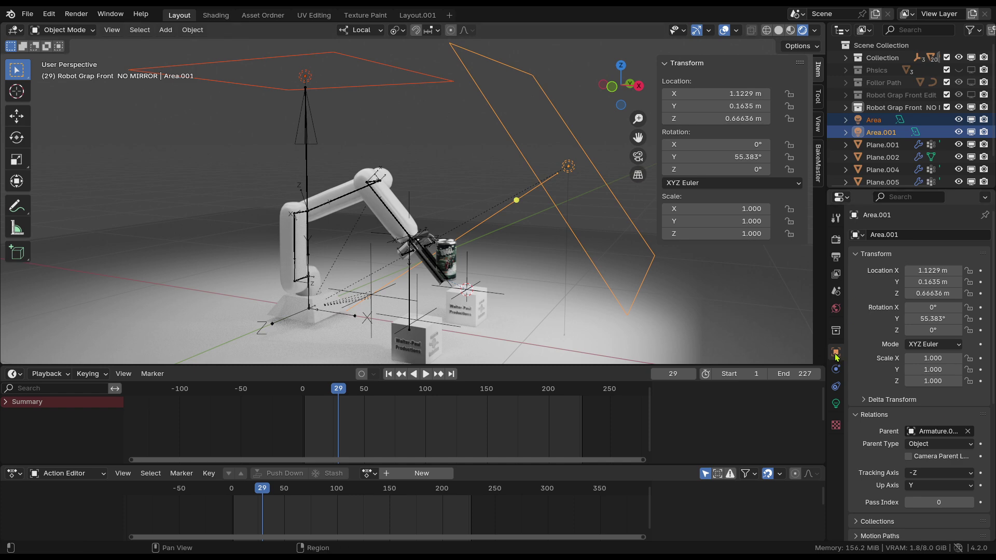
Hide and then show Area.001 in viewports from Object Properties Visibility
scroll(913, 478, down, 5)
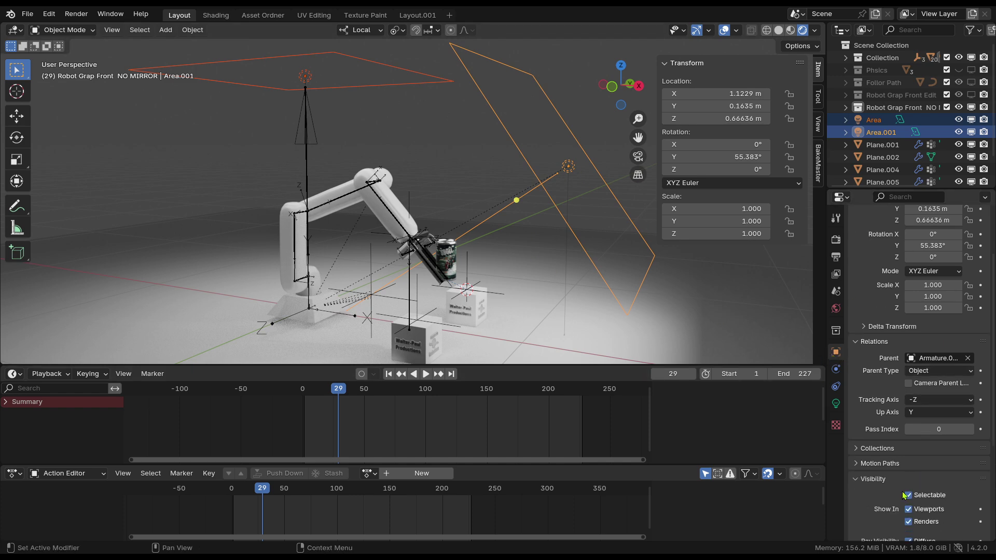
scroll(886, 445, down, 2)
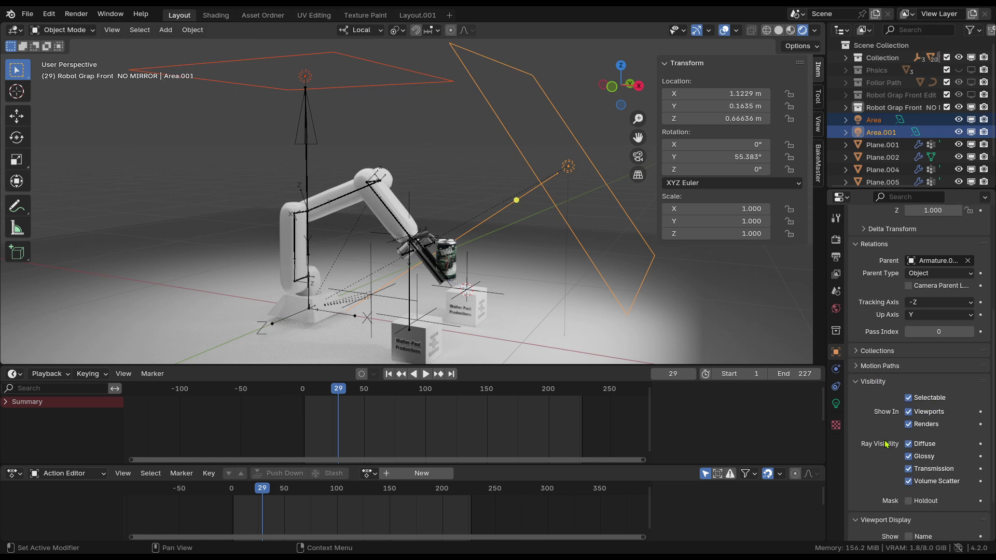
click(909, 411)
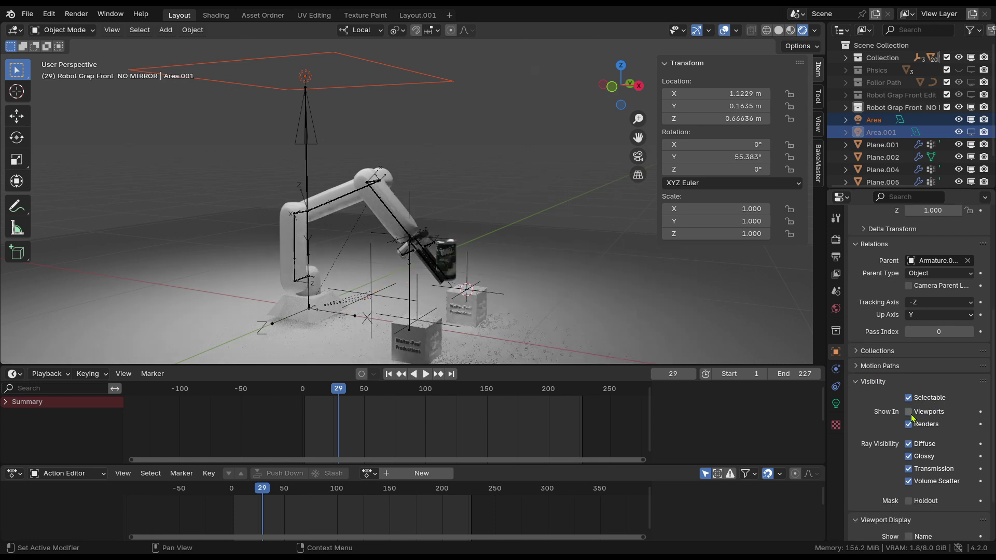
click(908, 412)
scroll(912, 421, down, 2)
scroll(912, 425, down, 1)
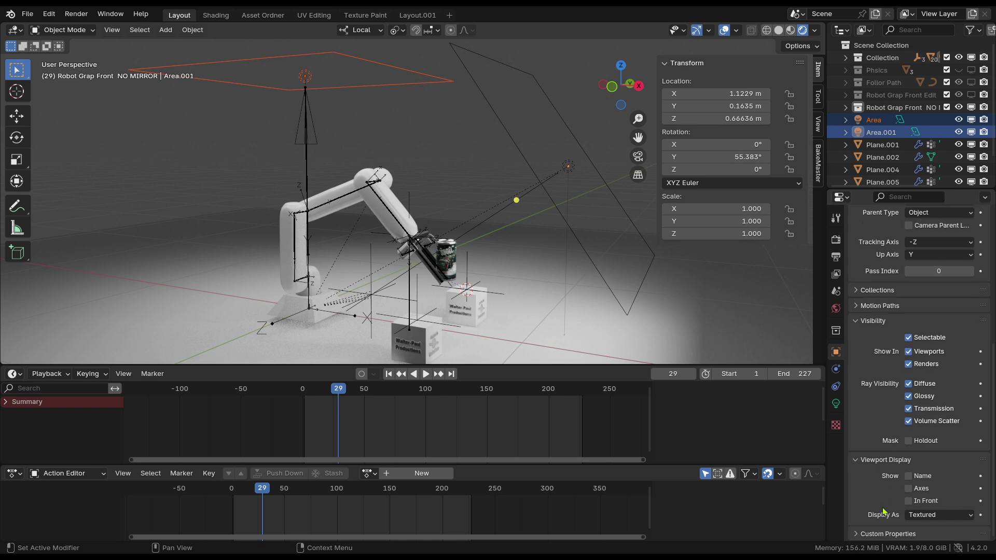
Set Area.001's Display As to Bounds, then back to Textured
click(922, 517)
click(923, 519)
click(926, 518)
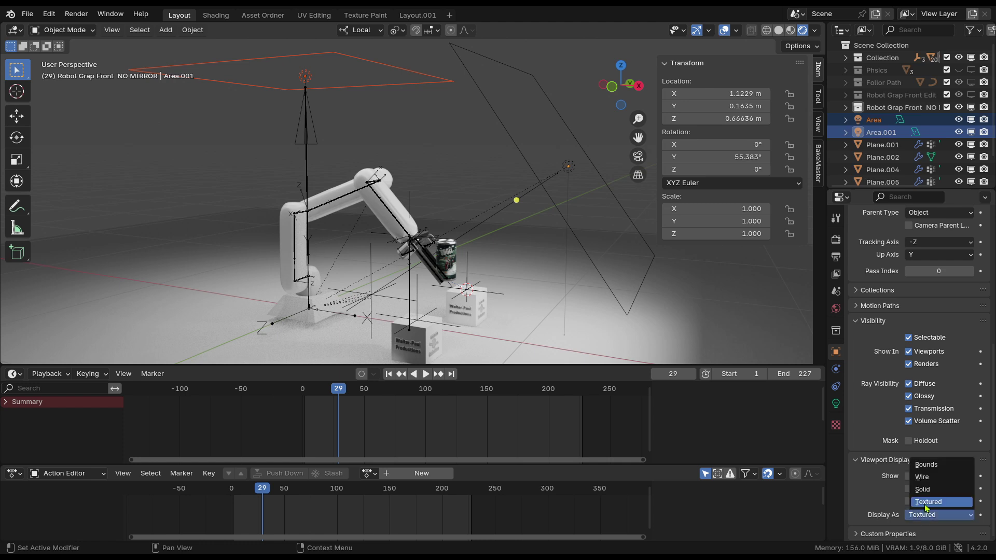
click(936, 466)
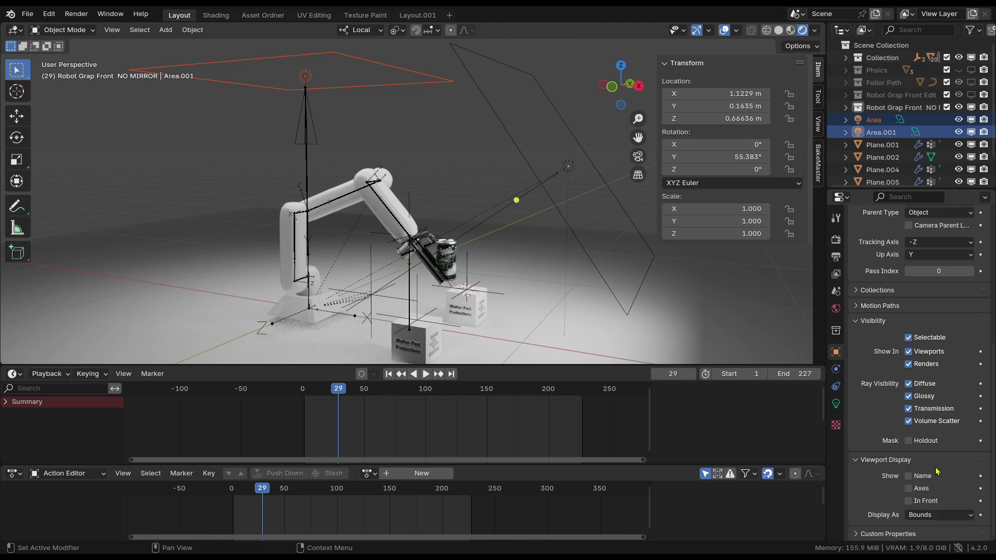
click(917, 517)
click(917, 519)
right_click(924, 515)
click(900, 457)
Toggle Area.001's viewport, selectable and render visibility off and back on
scroll(888, 410, up, 2)
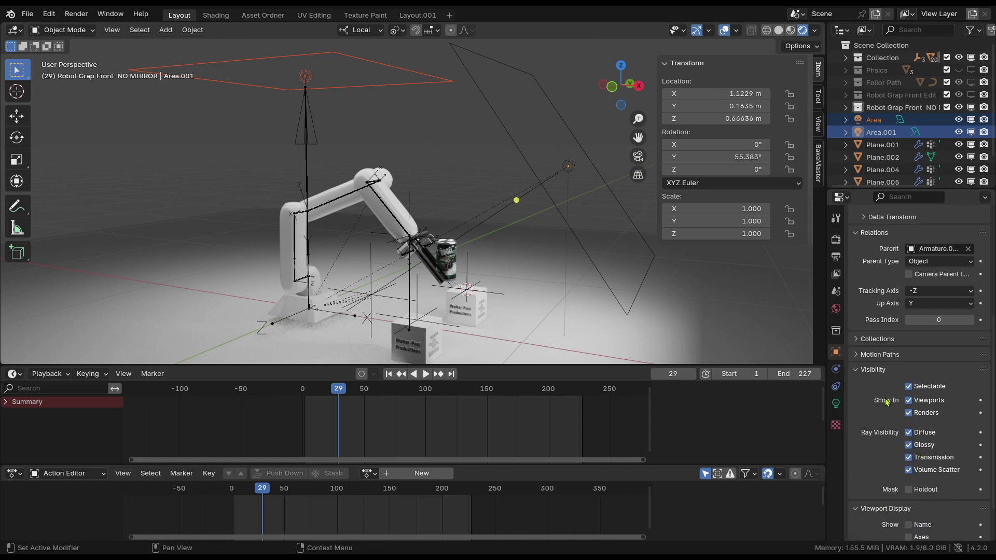
double_click(912, 402)
double_click(911, 387)
double_click(913, 414)
scroll(872, 460, down, 2)
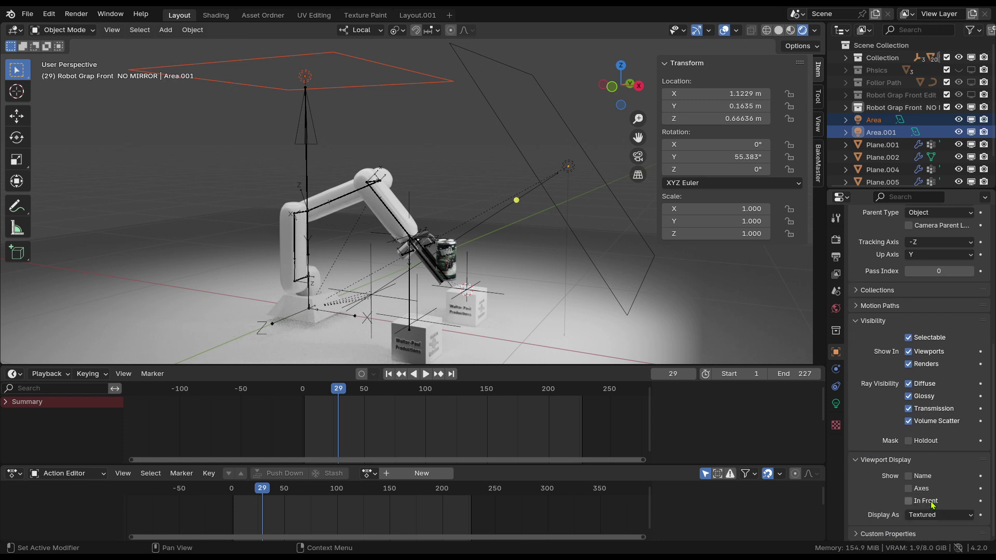
click(709, 31)
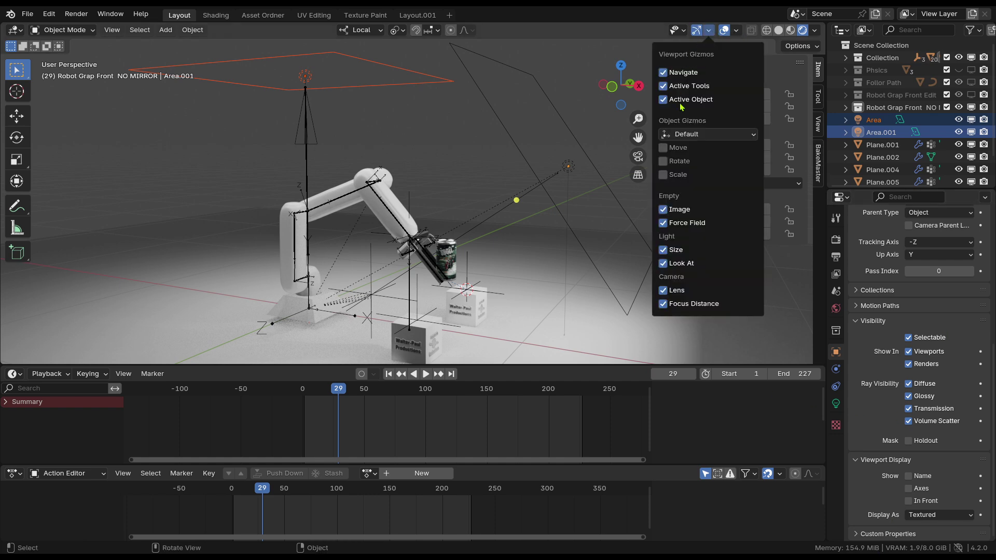
click(736, 30)
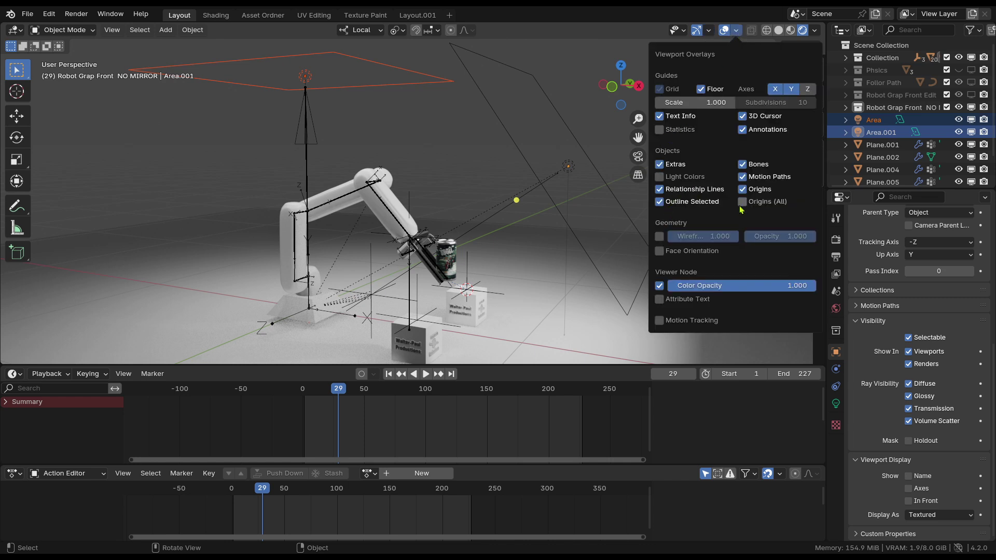
click(736, 30)
click(659, 190)
click(660, 190)
click(659, 190)
click(659, 190)
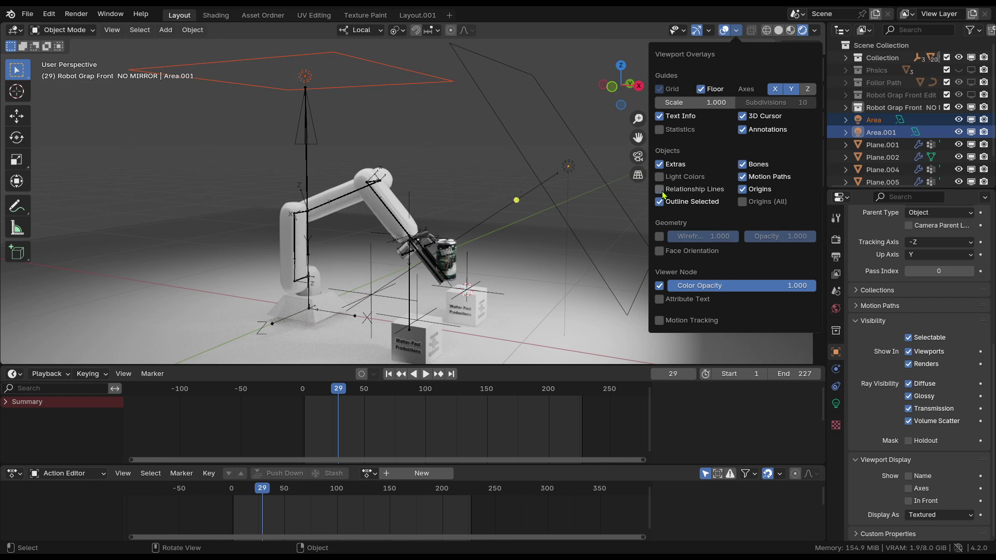
click(660, 165)
click(660, 165)
click(660, 165)
click(660, 165)
click(660, 165)
click(660, 165)
click(659, 165)
click(660, 165)
click(660, 167)
click(659, 167)
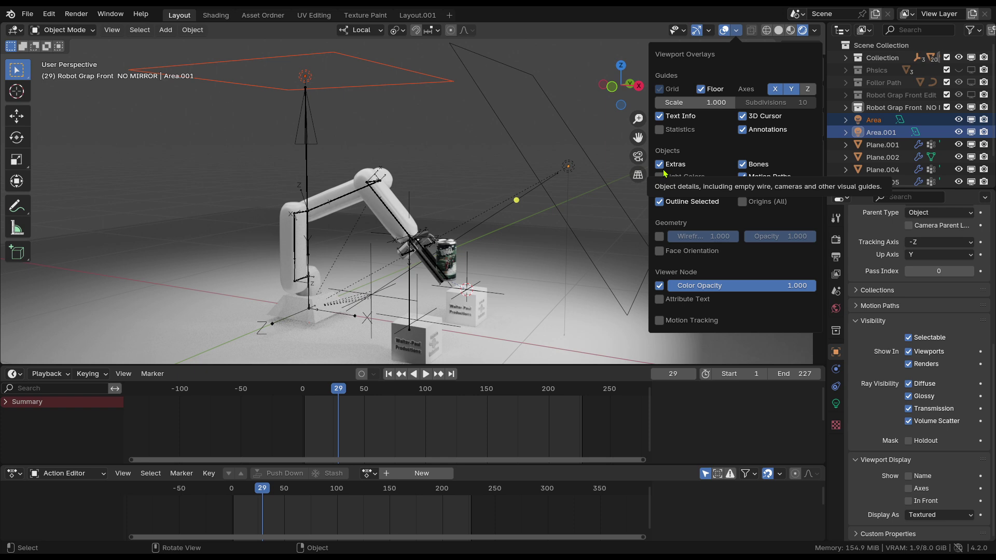
click(660, 164)
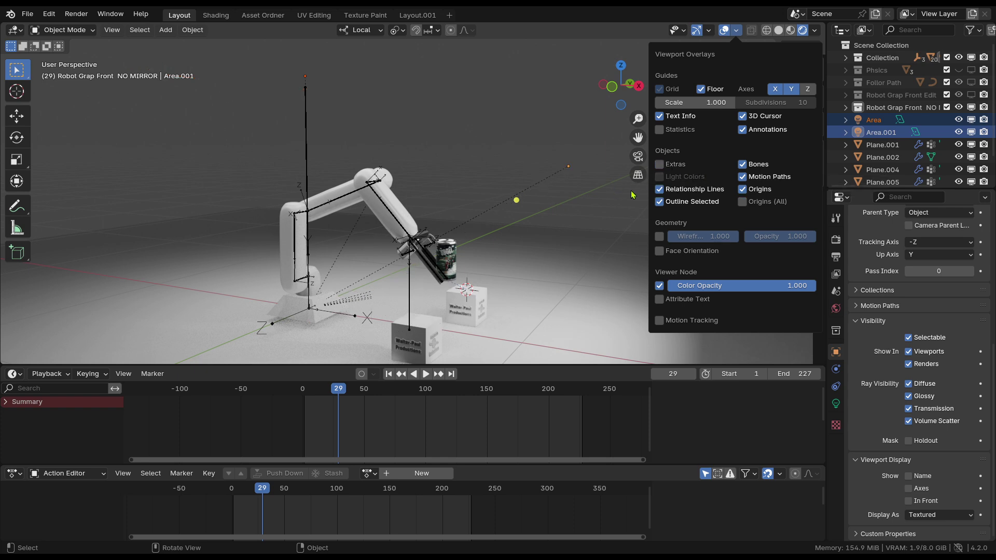
click(735, 30)
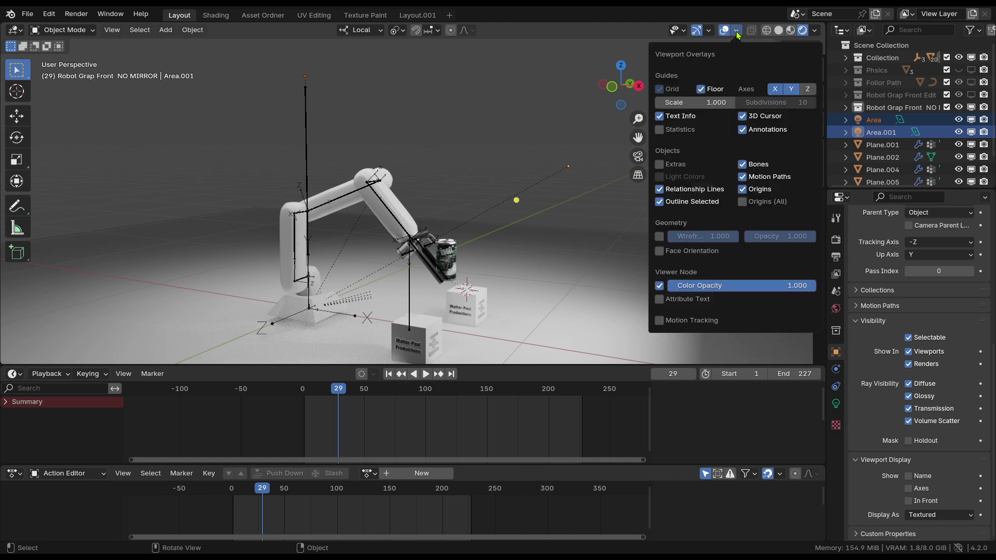
click(660, 164)
middle_drag(557, 277, 502, 277)
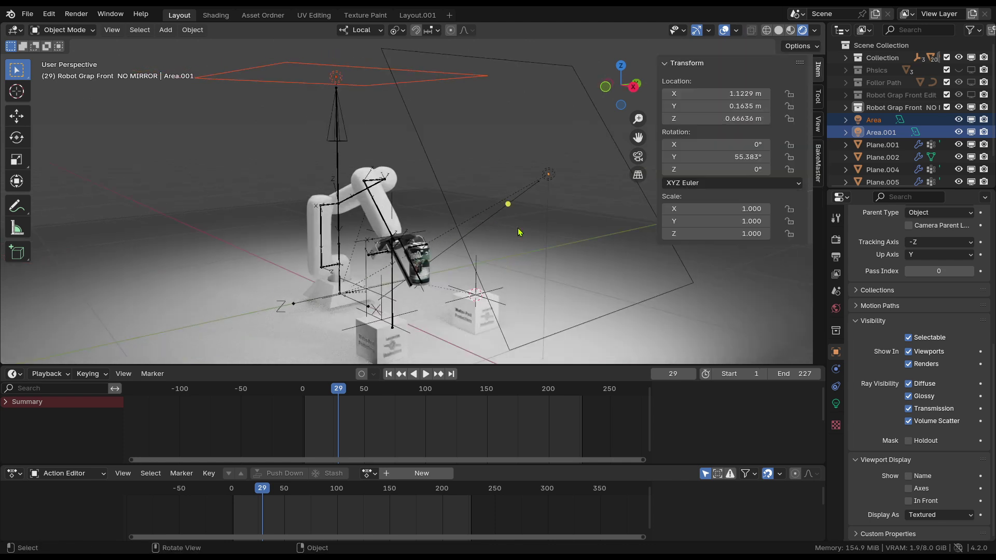
Select the area light and lower the timeline border to make the 3D view taller
click(513, 55)
scroll(553, 241, up, 4)
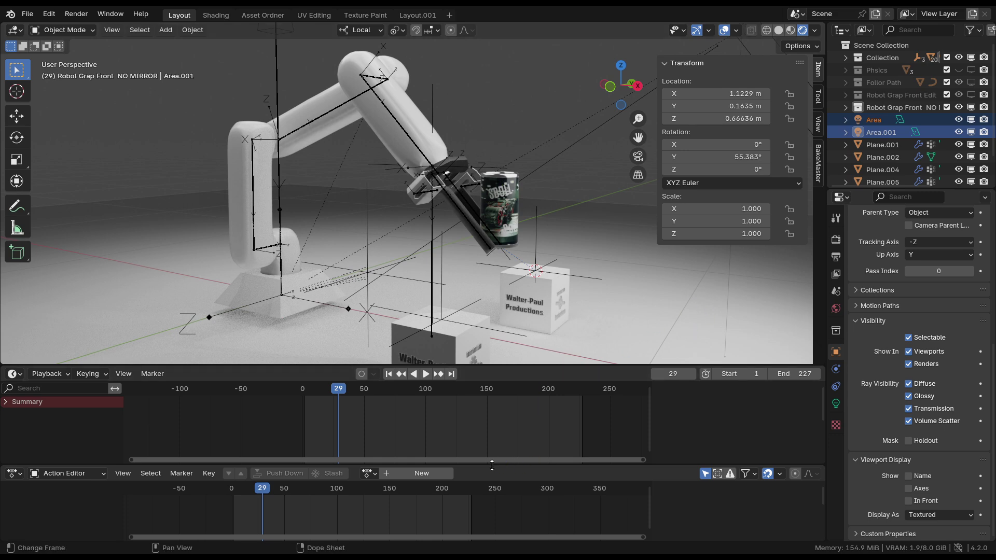
drag(492, 465, 493, 489)
drag(526, 367, 534, 449)
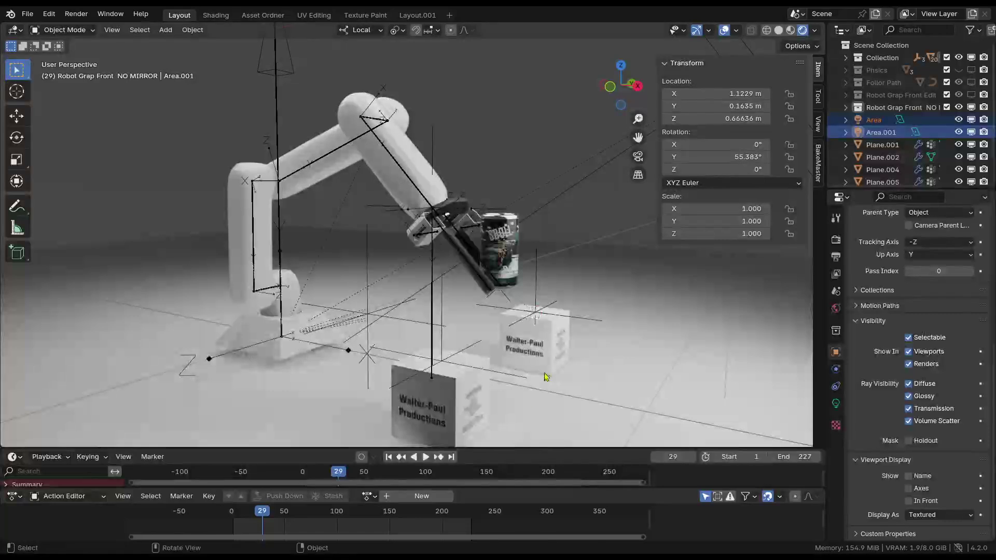
scroll(546, 377, down, 3)
Select Area.001 and switch the viewport to Material Preview shading
click(580, 141)
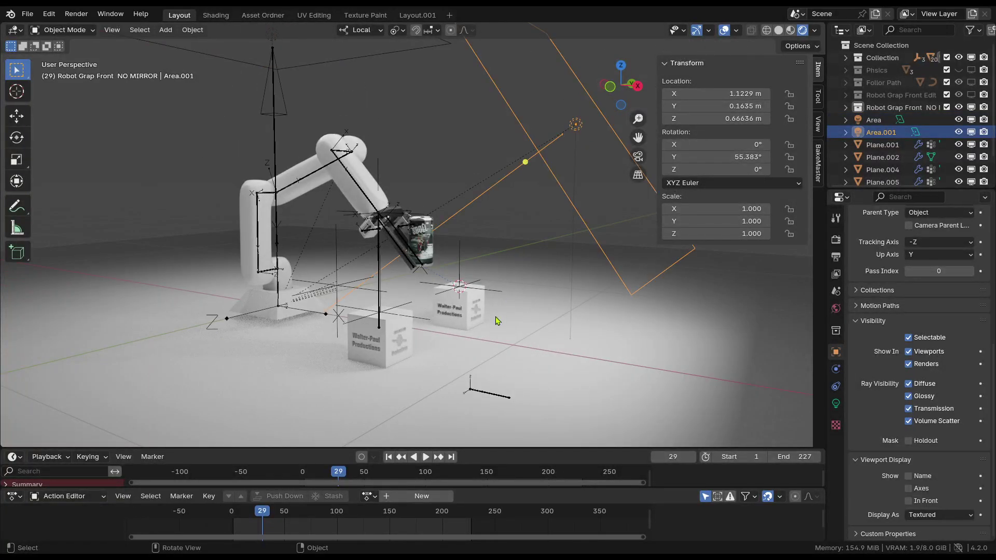
scroll(352, 112, down, 2)
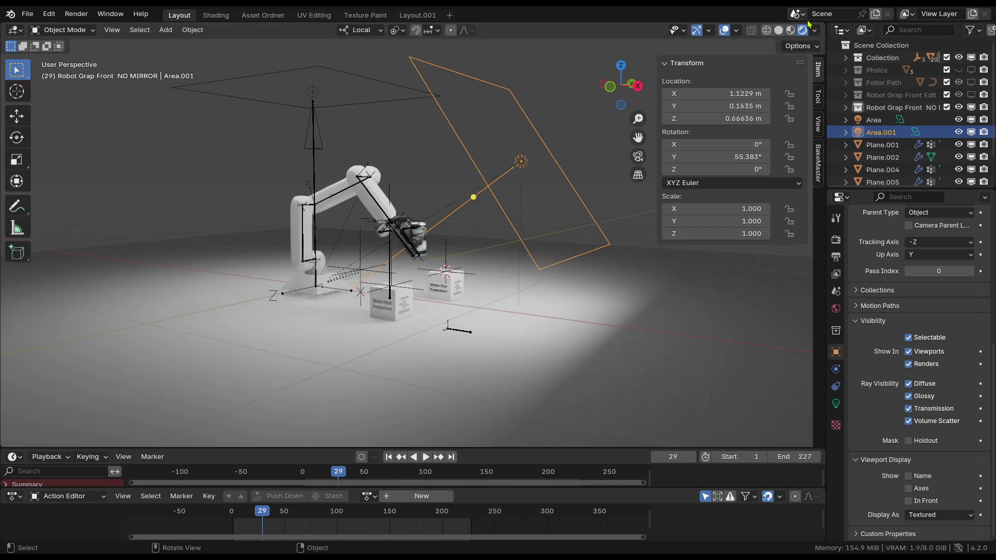
click(790, 29)
scroll(741, 38, up, 2)
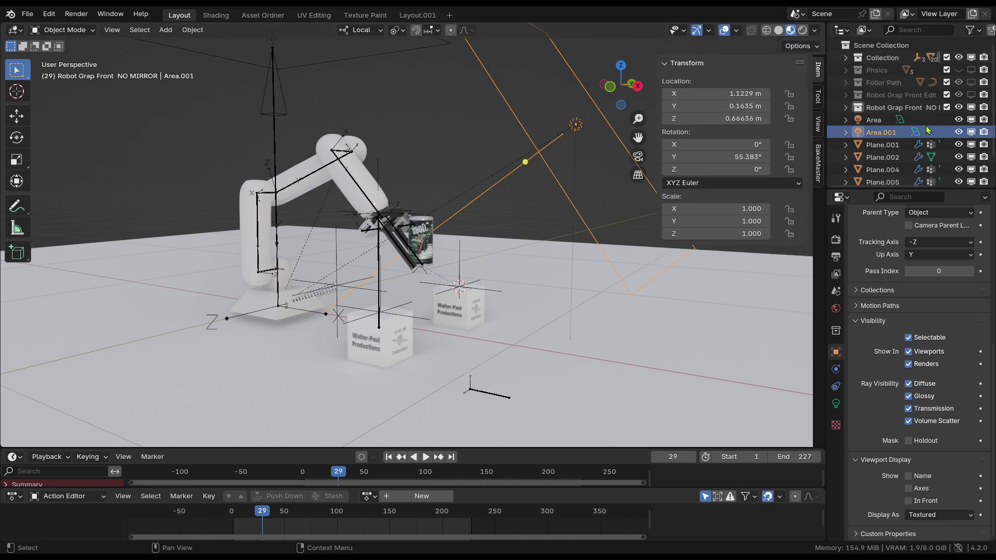
Move both area lights, Area and Area.001, into a new collection named 'Lights'
shift+click(858, 124)
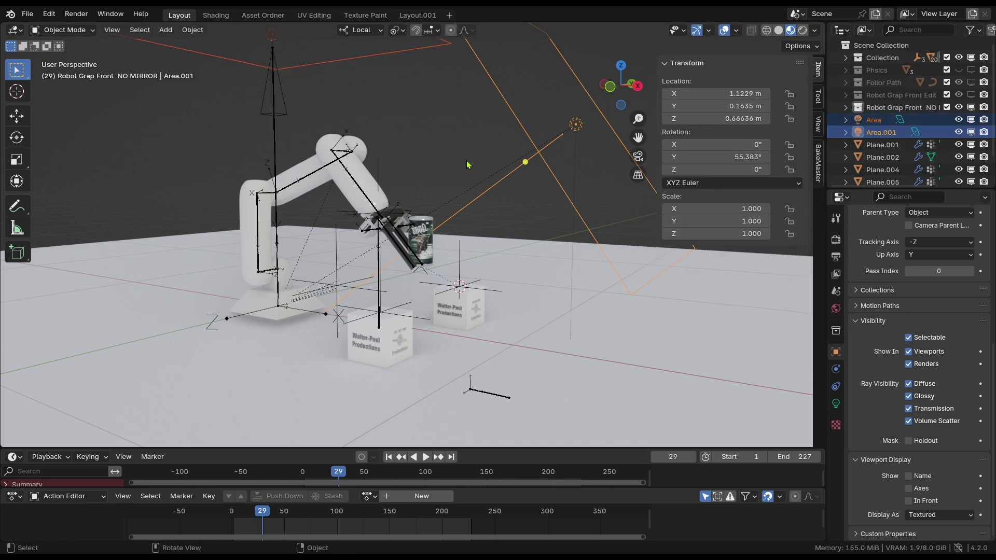
key(m)
click(424, 158)
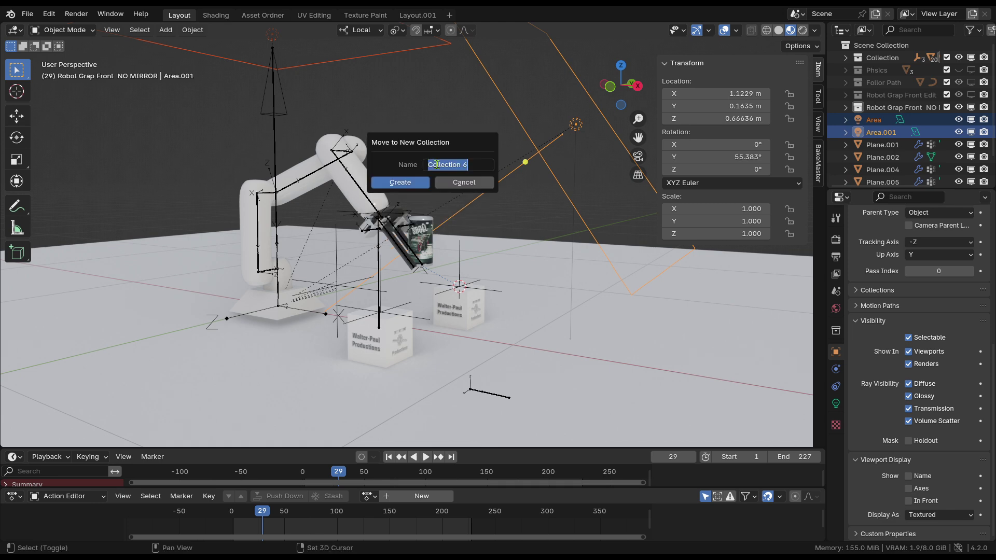
text(Lights)
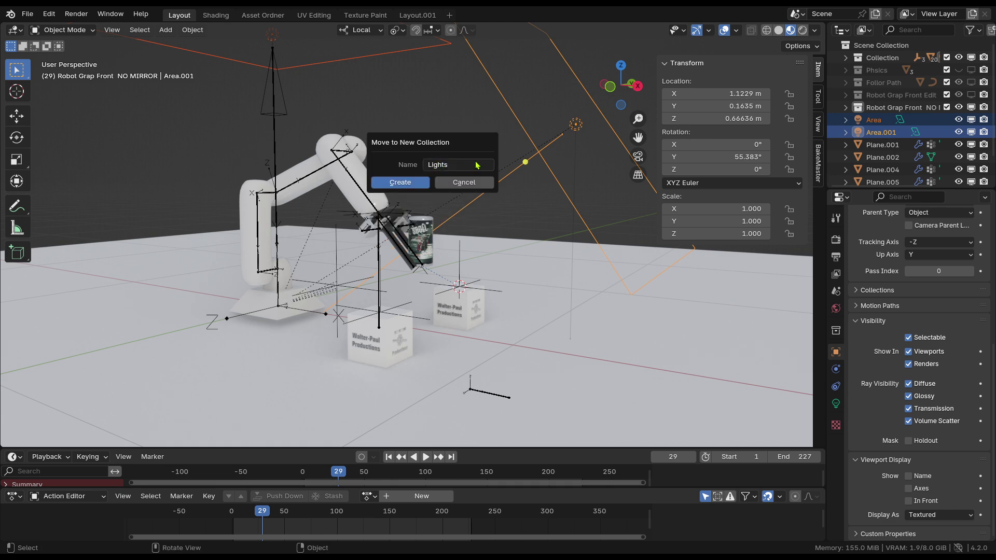
click(427, 179)
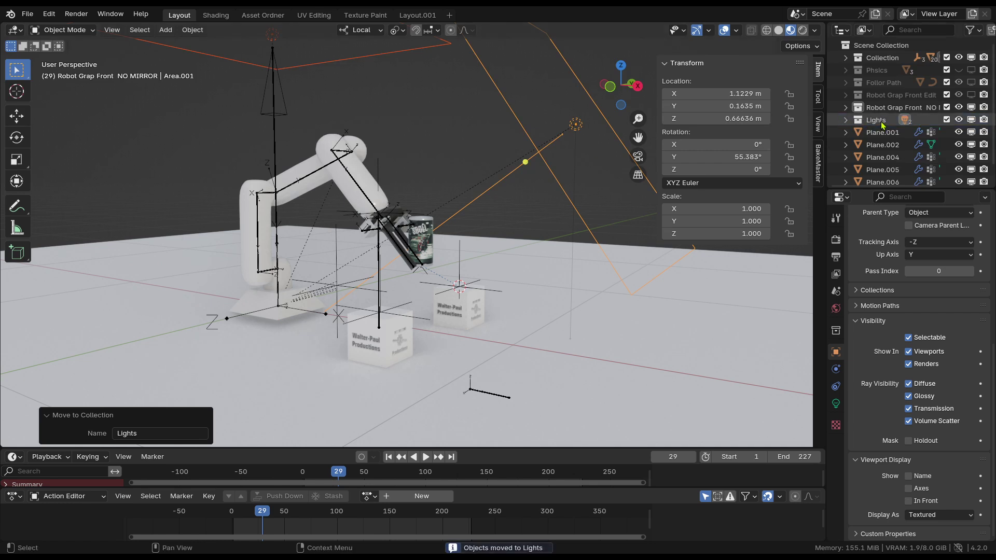
Place the Lights collection at the top of the outliner and hide it in the viewport
drag(882, 124, 882, 55)
click(971, 58)
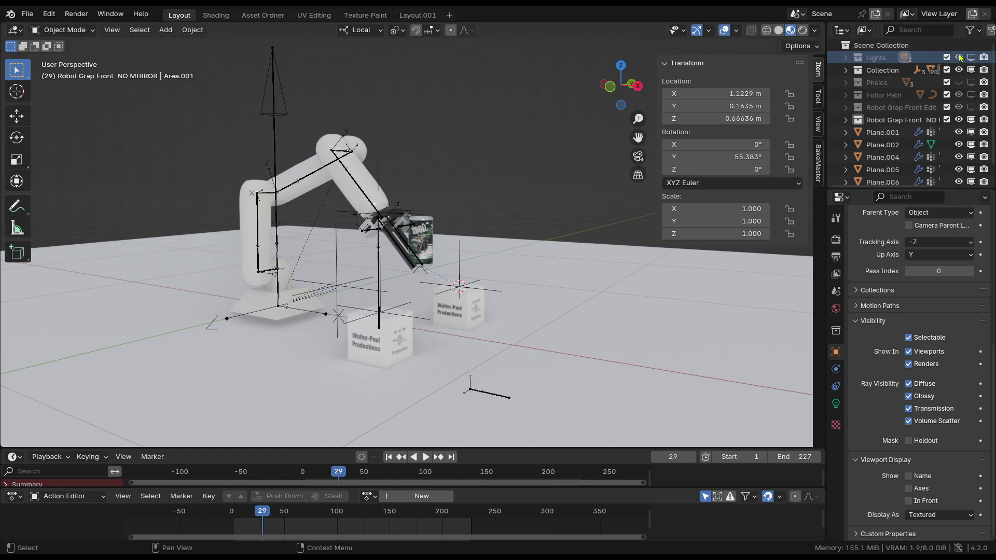
middle_drag(478, 290, 487, 183)
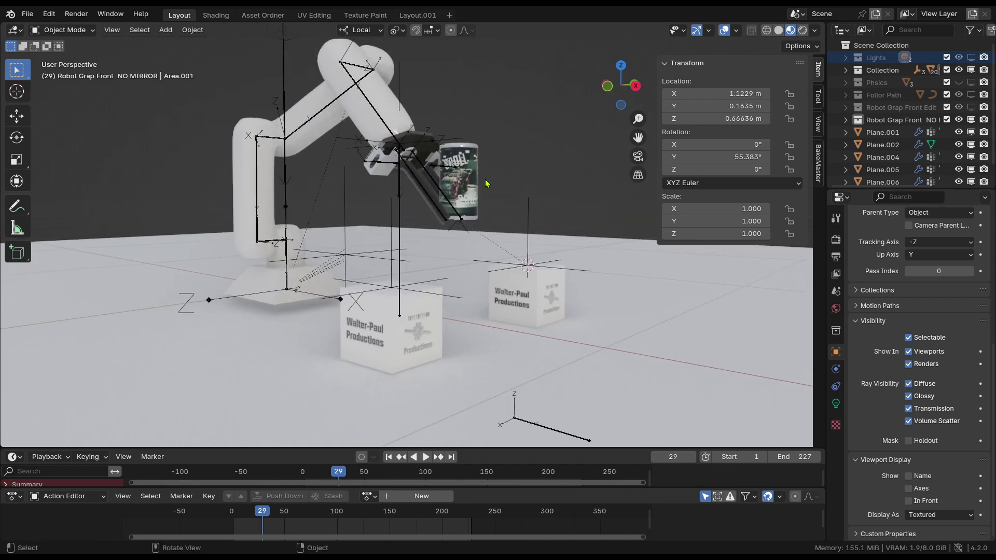
Select the can Dose Sbull.003 and play the pick-and-place animation
scroll(433, 339, down, 3)
scroll(569, 356, up, 2)
scroll(589, 372, up, 2)
click(476, 208)
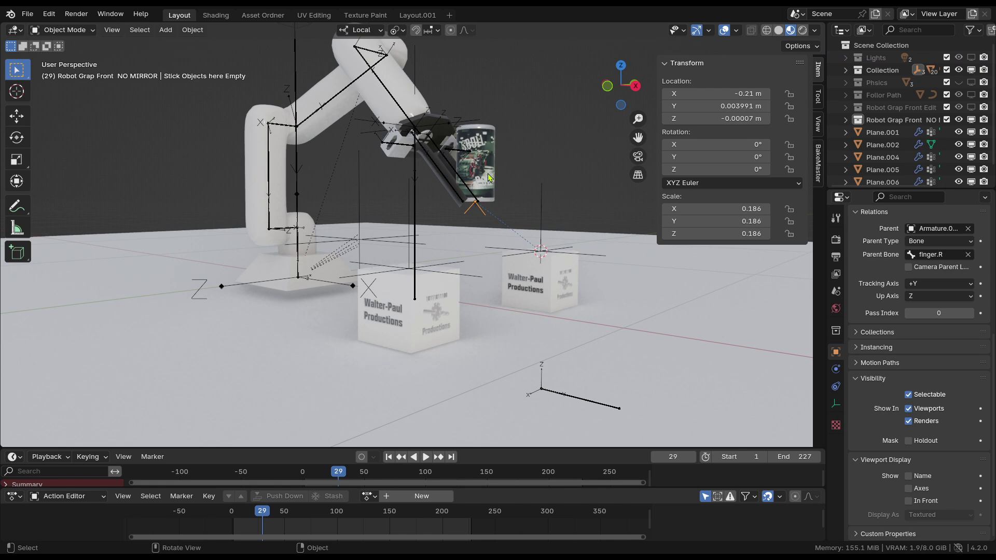
middle_drag(541, 241, 453, 271)
key(space)
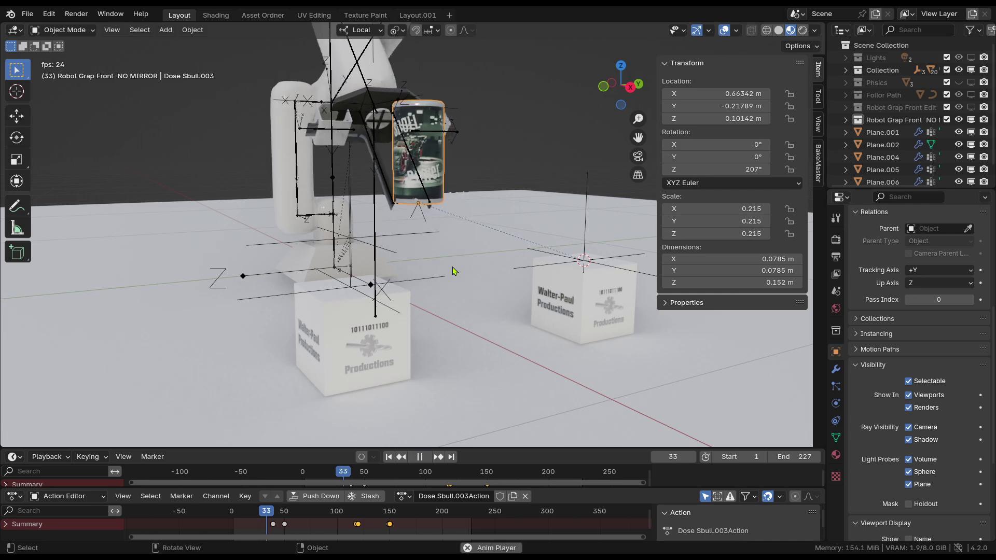
key(space)
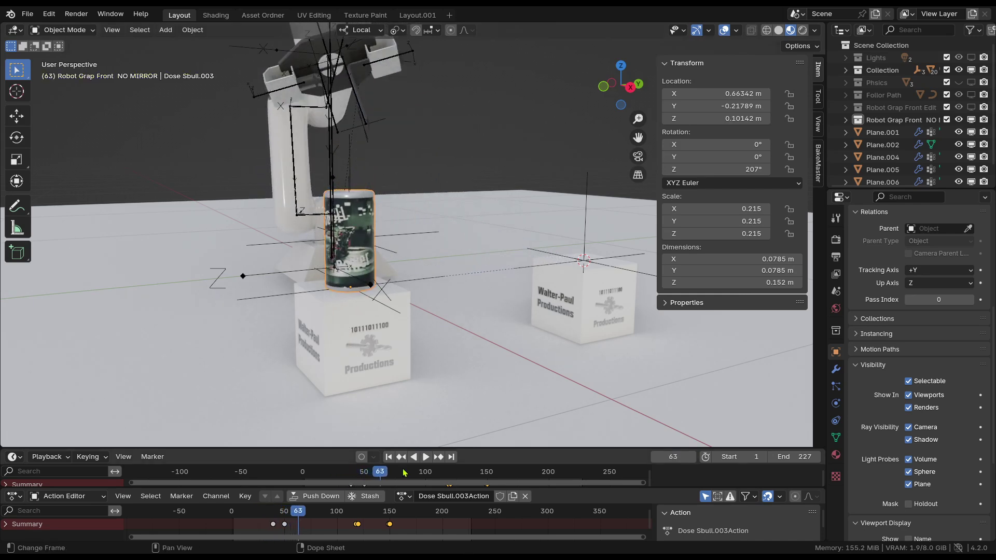
key(space)
Stop playback and scrub the Action Editor timeline to around frame 75
scroll(474, 255, down, 3)
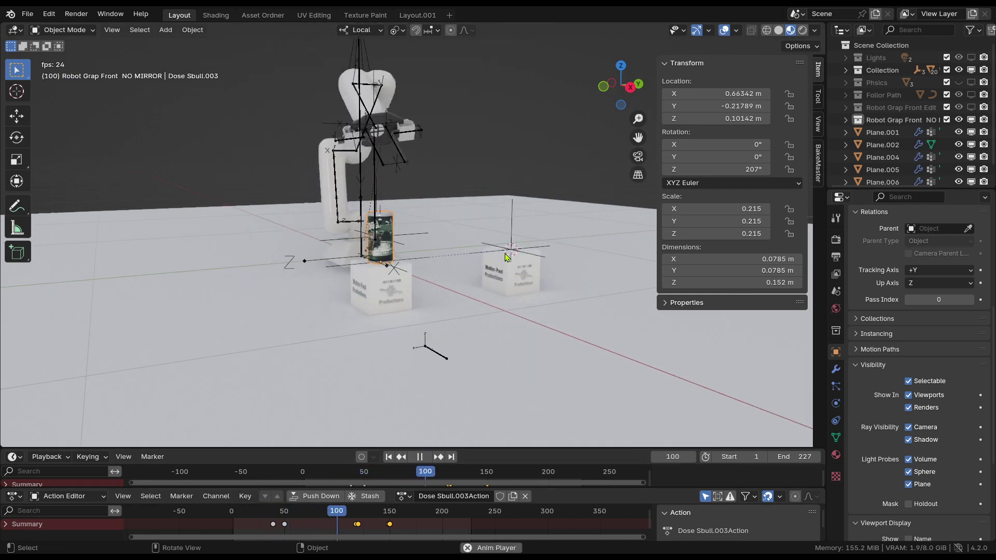
key(space)
key(space)
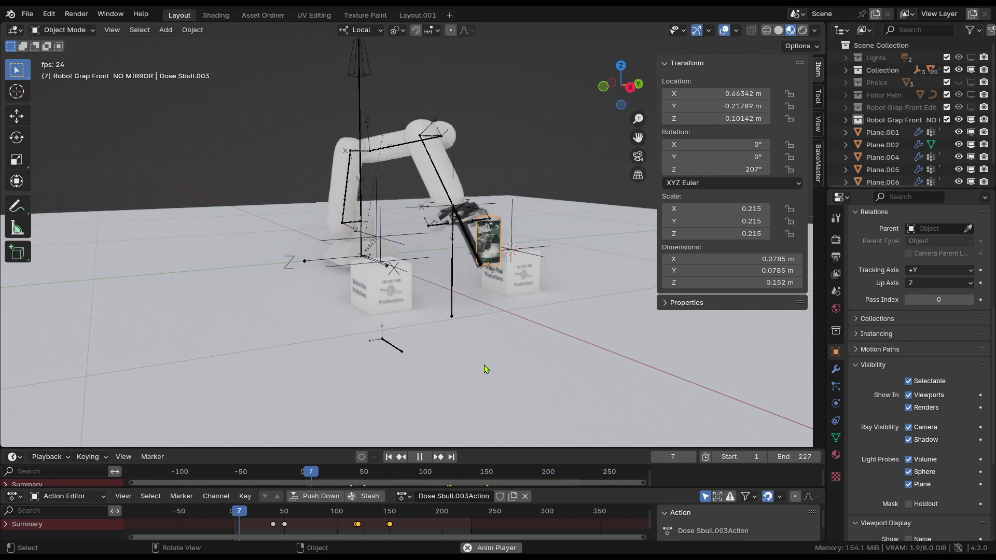
key(space)
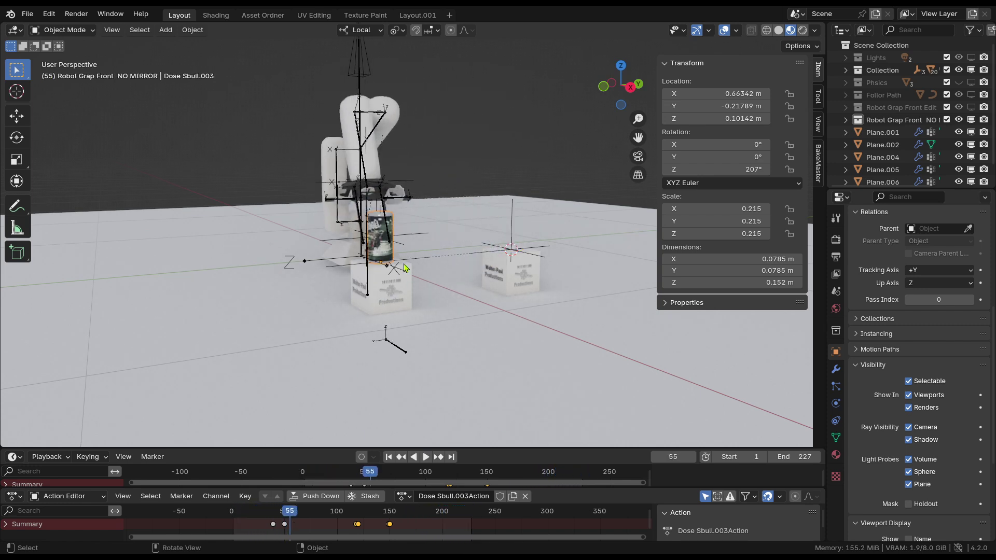
drag(284, 517, 432, 548)
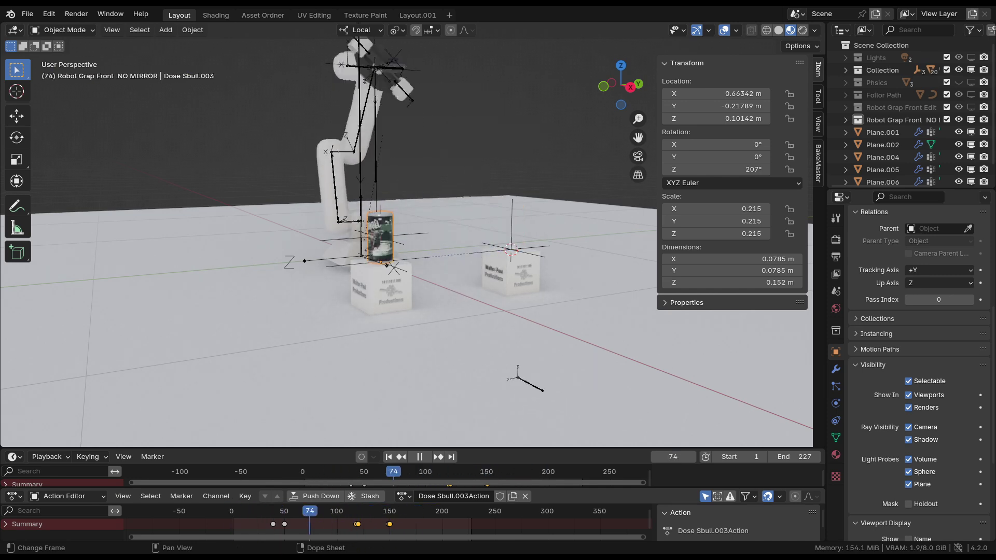
key(space)
Replay the animation from another angle and display the can's modifier settings
key(space)
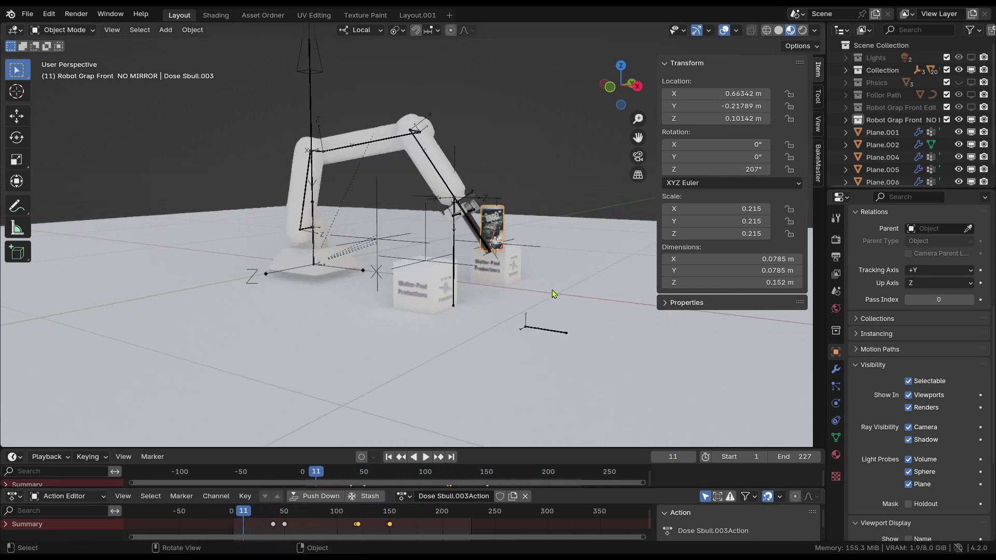
mouse_move(467, 280)
middle_down()
mouse_move(525, 242)
mouse_move(458, 285)
middle_up()
key(space)
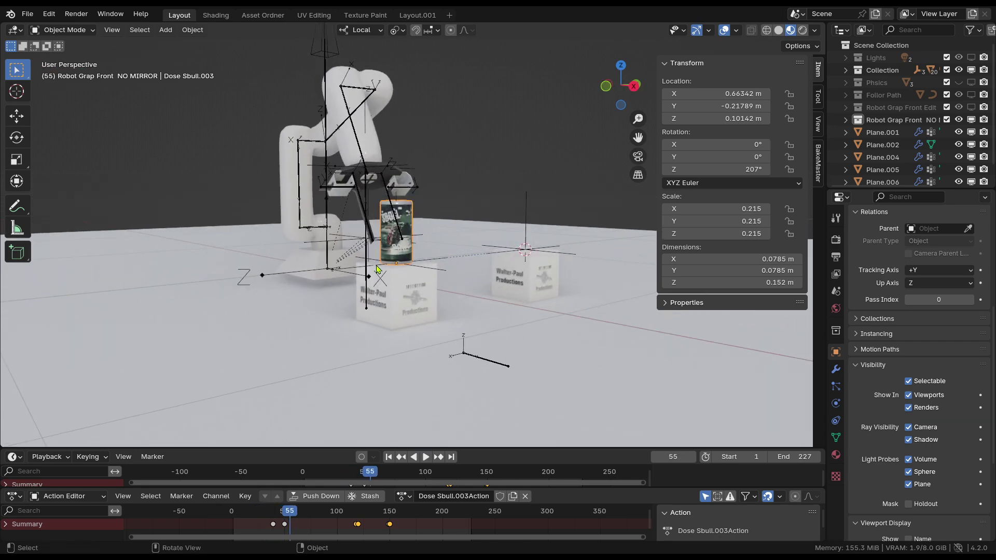
scroll(458, 255, up, 3)
click(836, 368)
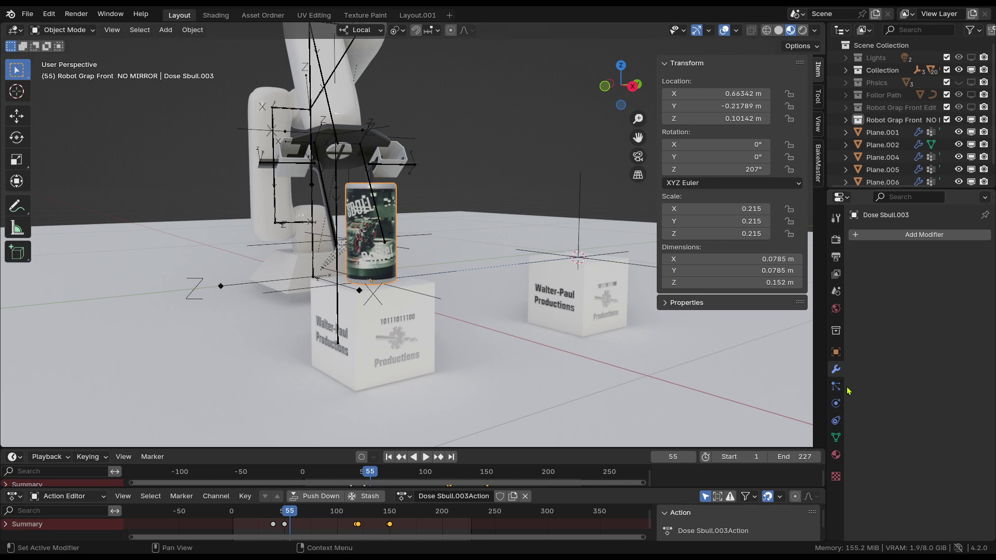
Frame the can, grab and confirm the Stick Objects empty, then view the can's constraints
key(KP_Decimal)
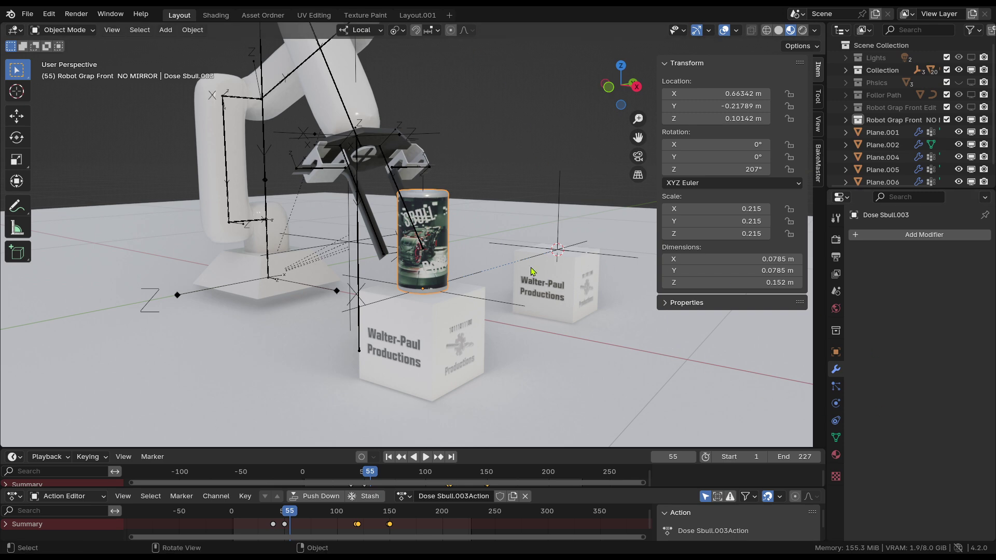
click(499, 310)
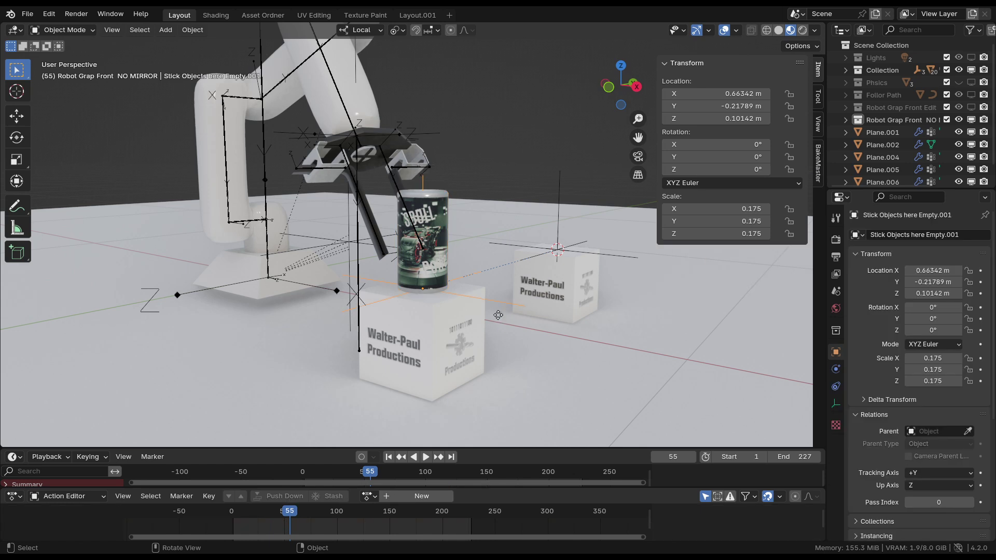
key(g)
click(449, 255)
click(445, 251)
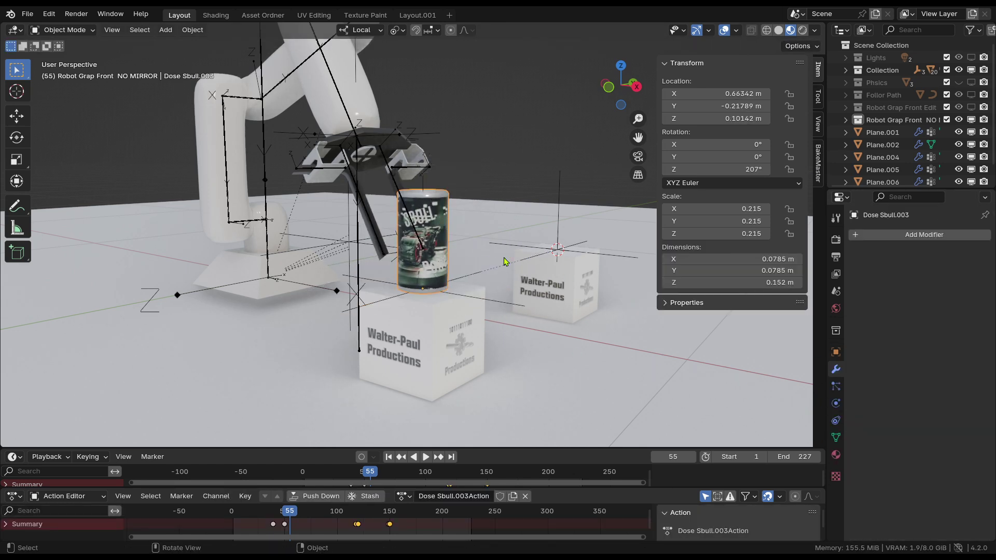
click(835, 421)
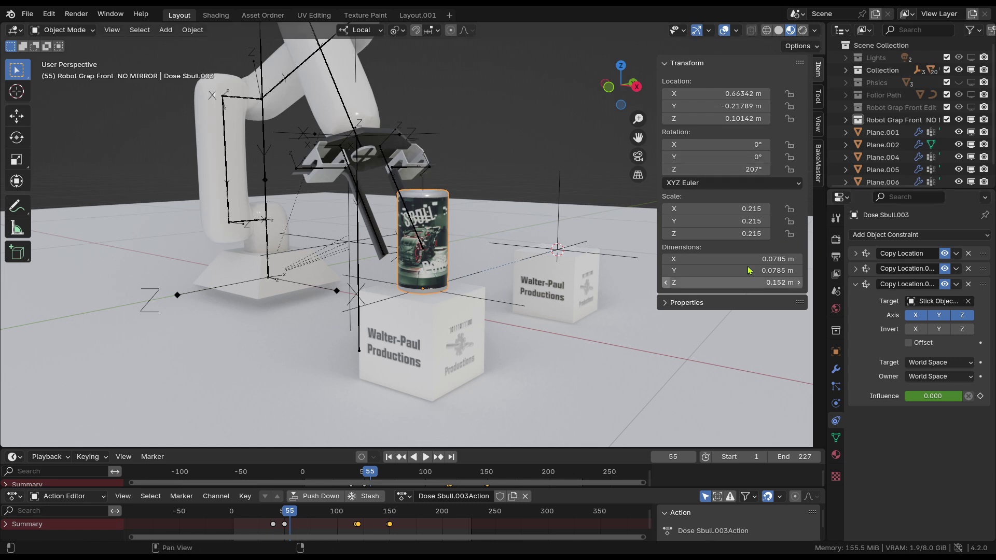
Hide every object except the can and the Stick Objects empty
click(887, 236)
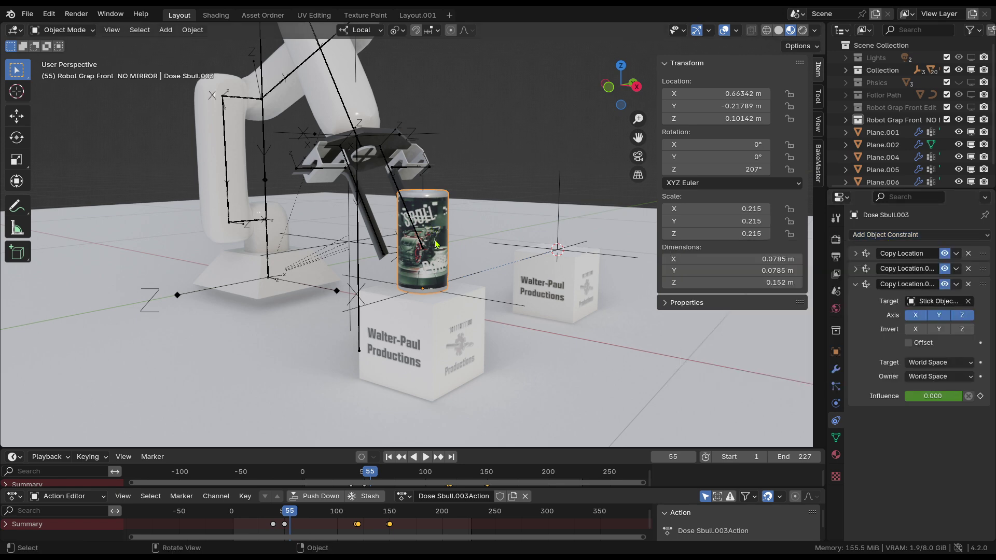
click(885, 237)
scroll(531, 353, up, 3)
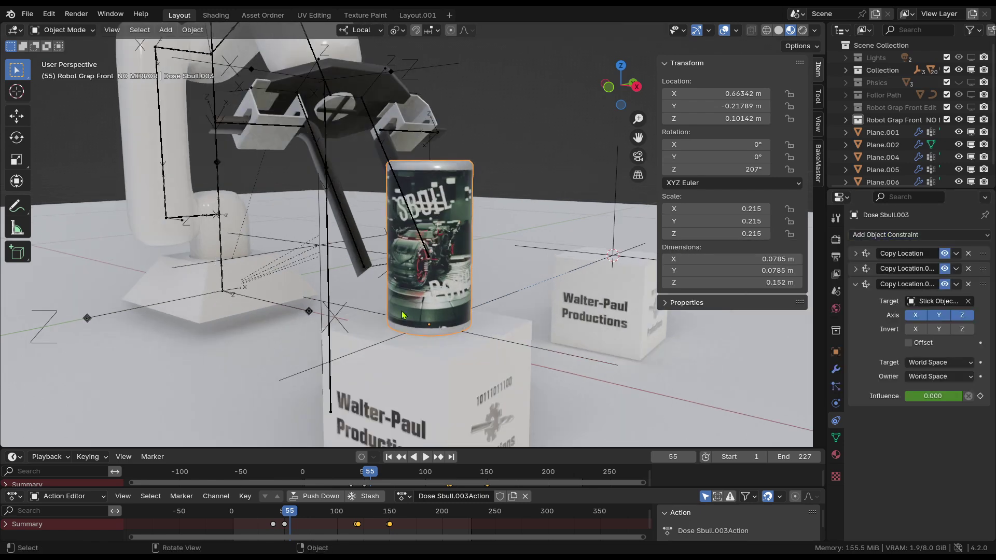
shift+click(533, 351)
key(ctrl+i)
key(h)
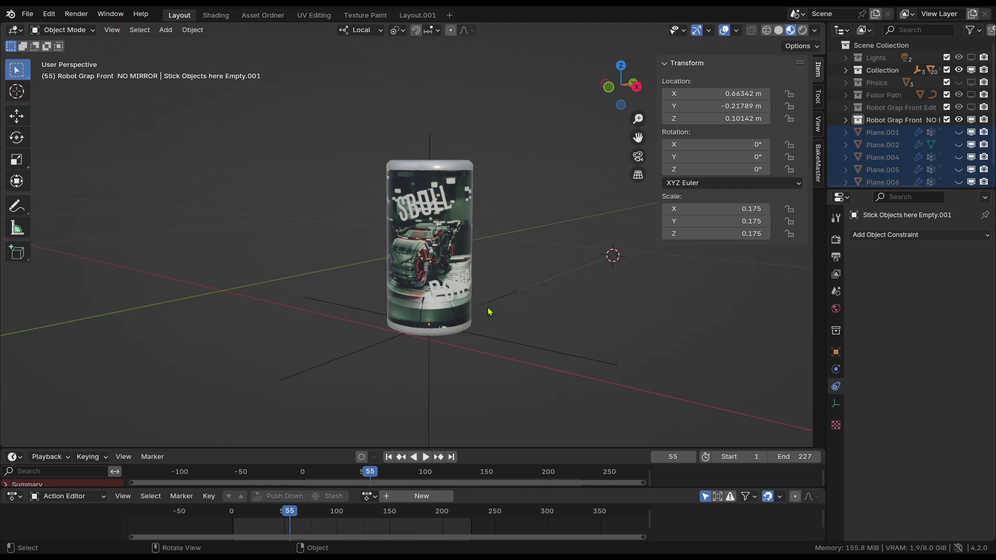
Reselect the can, check the empty's name, and list the available constraint types
click(470, 302)
key(g)
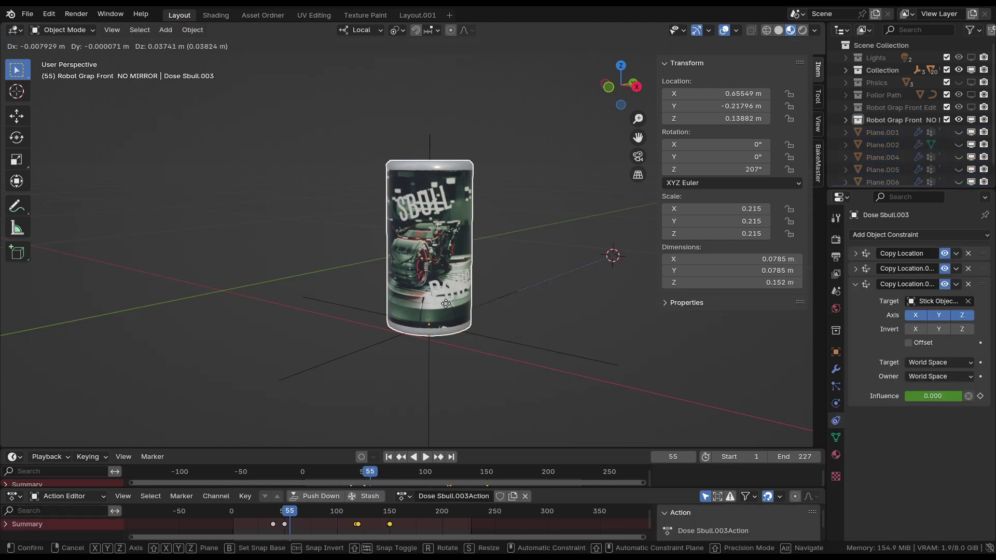
click(446, 303)
click(517, 351)
key(F2)
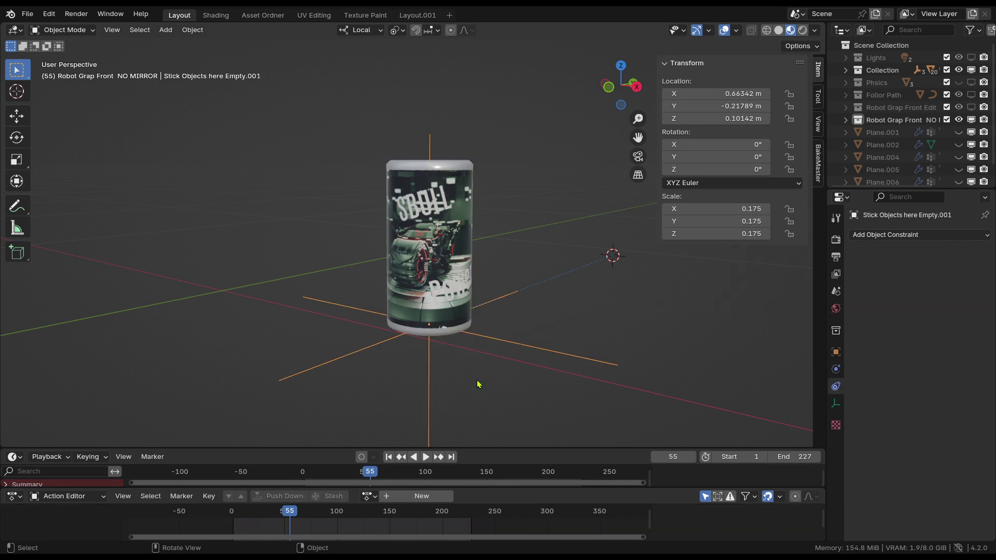
click(450, 248)
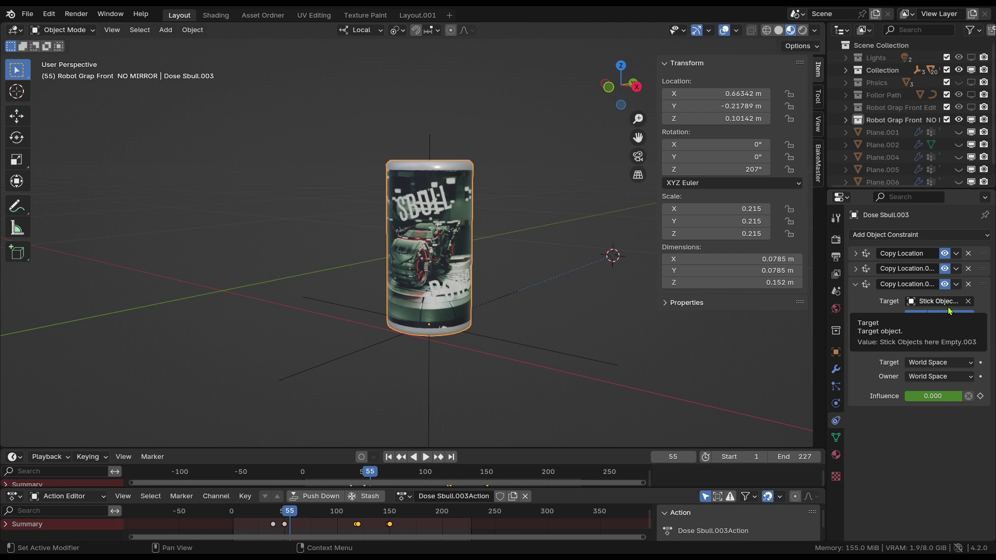
click(925, 236)
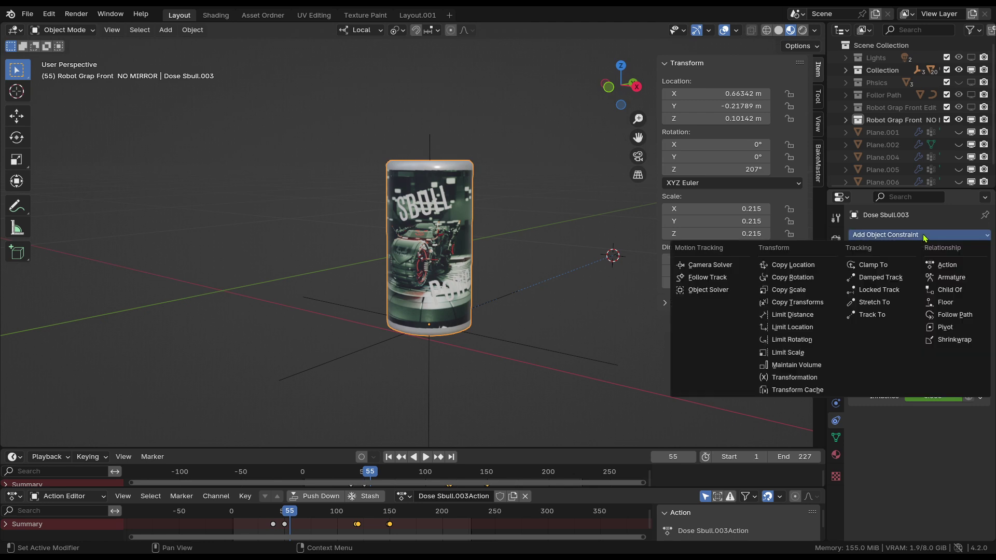
Add a Child Of constraint to the can with no target, then inspect it from a low side view
click(947, 296)
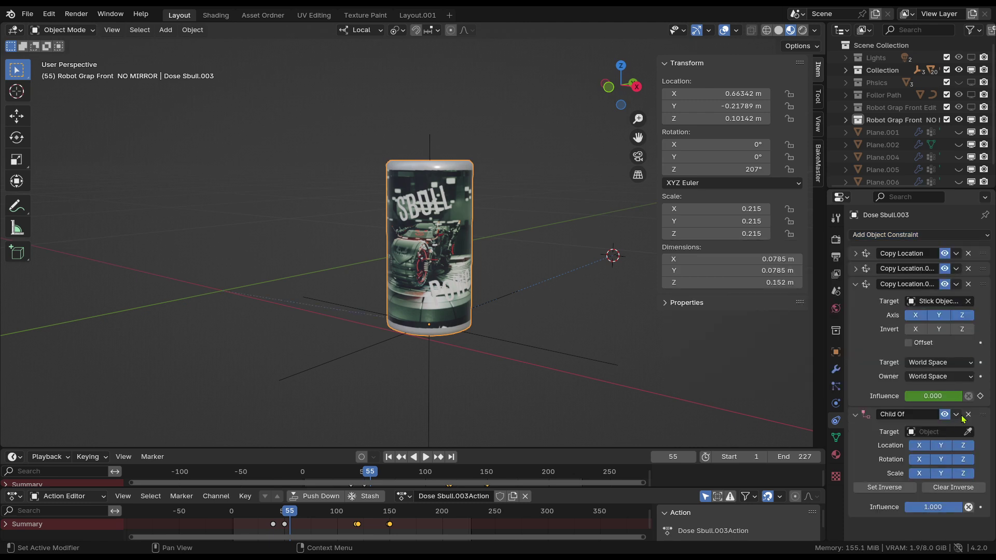
click(967, 431)
key(Escape)
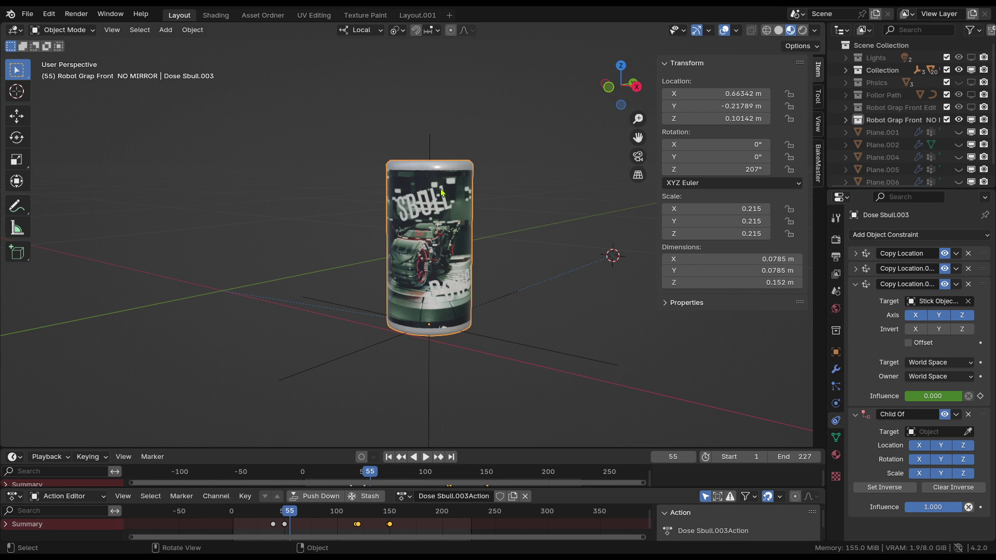
scroll(457, 280, down, 2)
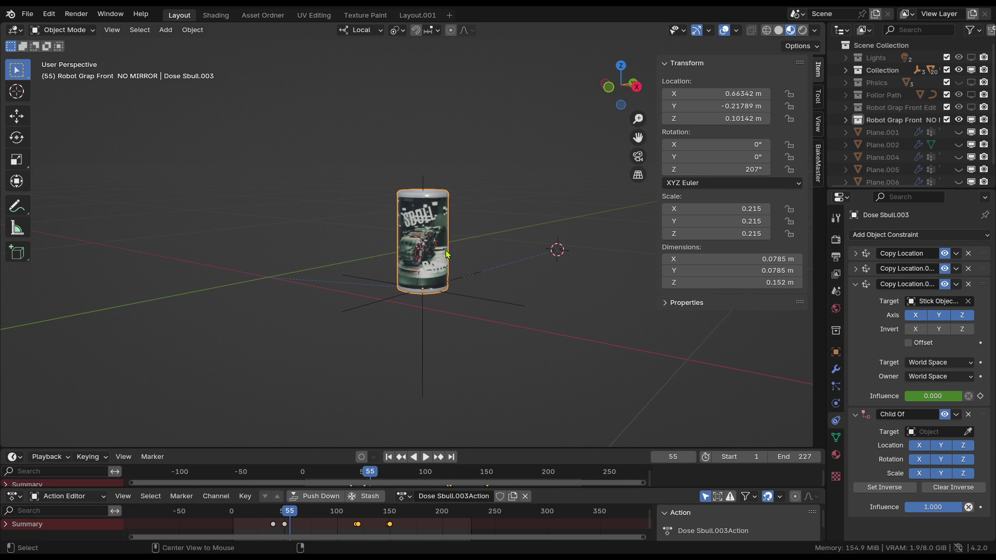
scroll(452, 269, up, 8)
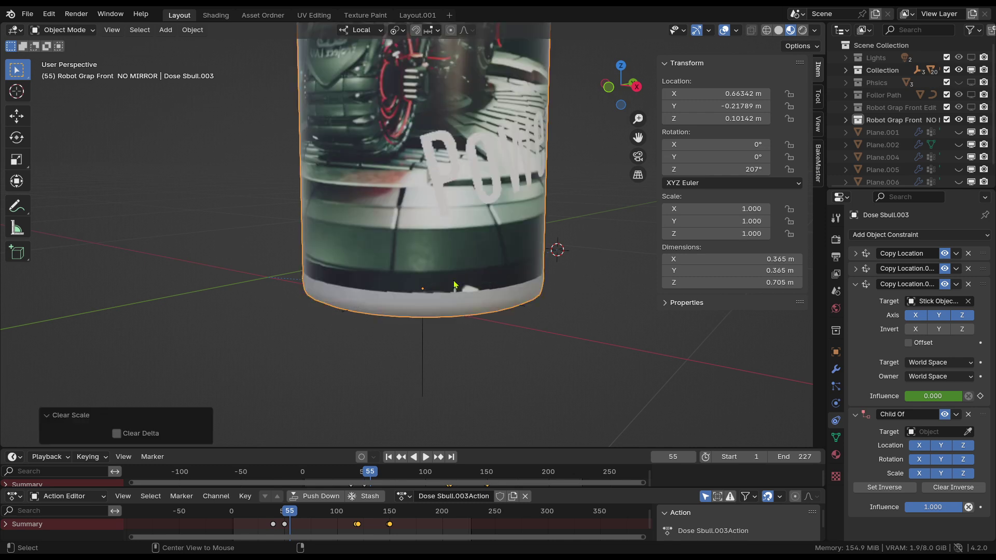
scroll(498, 259, down, 12)
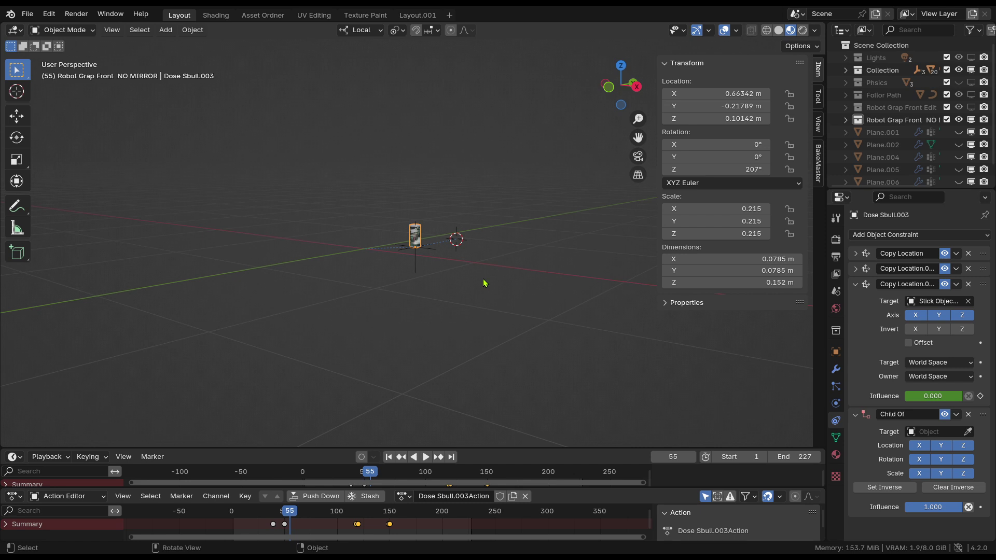
scroll(436, 311, up, 5)
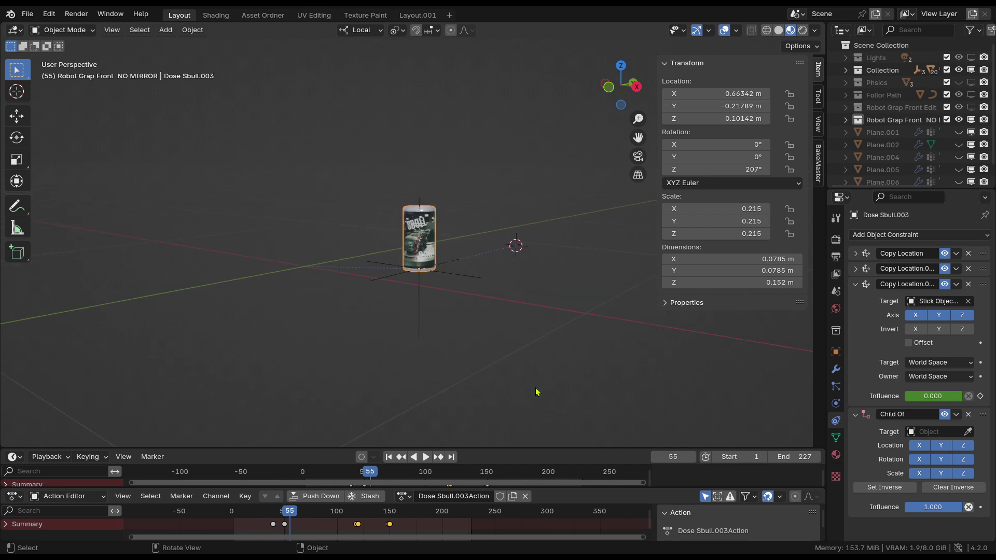
scroll(508, 355, up, 3)
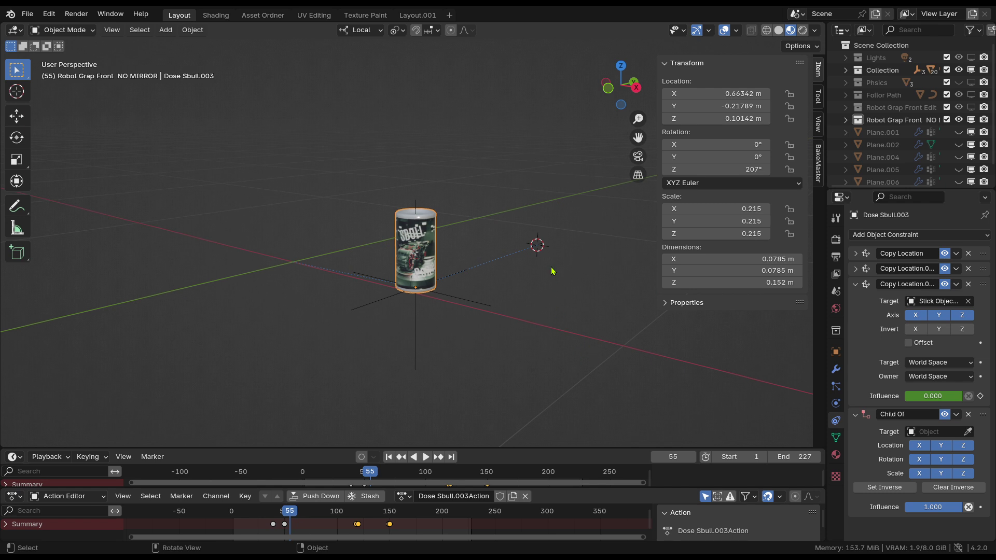
mouse_move(552, 271)
middle_down()
mouse_move(567, 264)
mouse_move(555, 285)
middle_up()
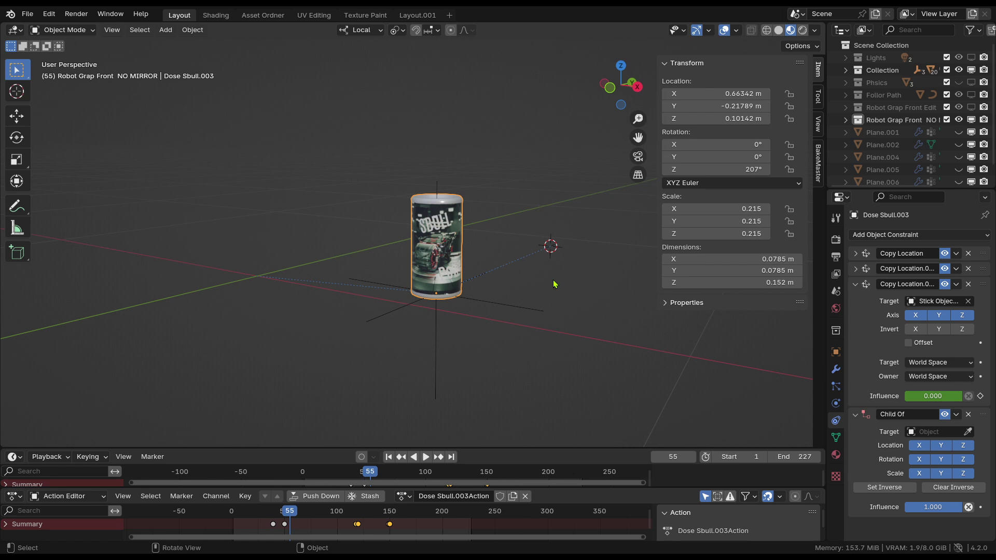
middle_drag(549, 398, 554, 365)
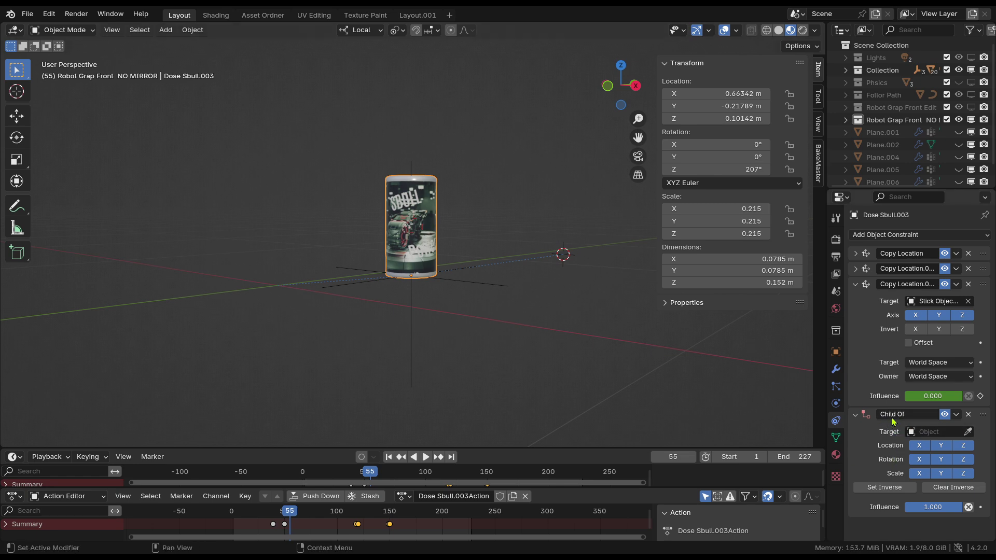
click(968, 414)
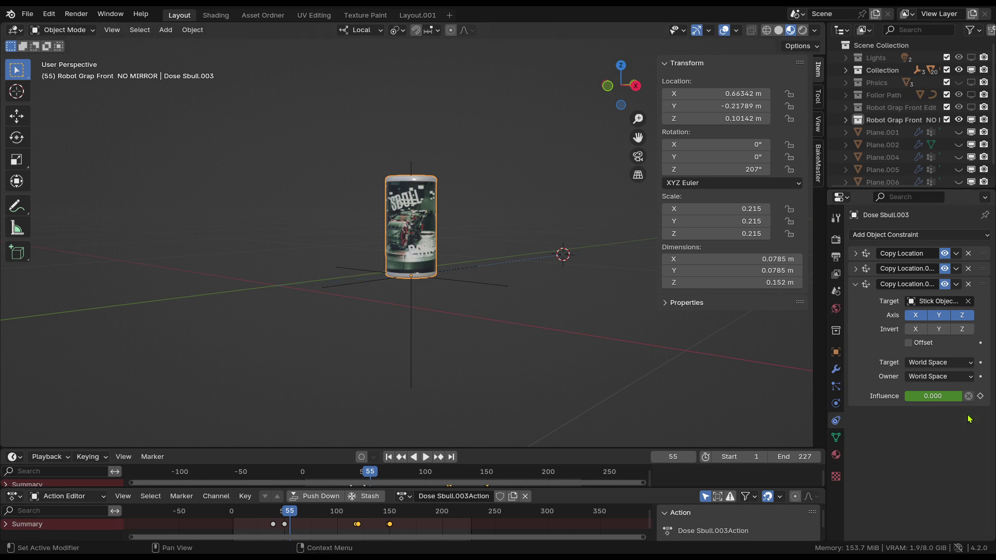
click(856, 253)
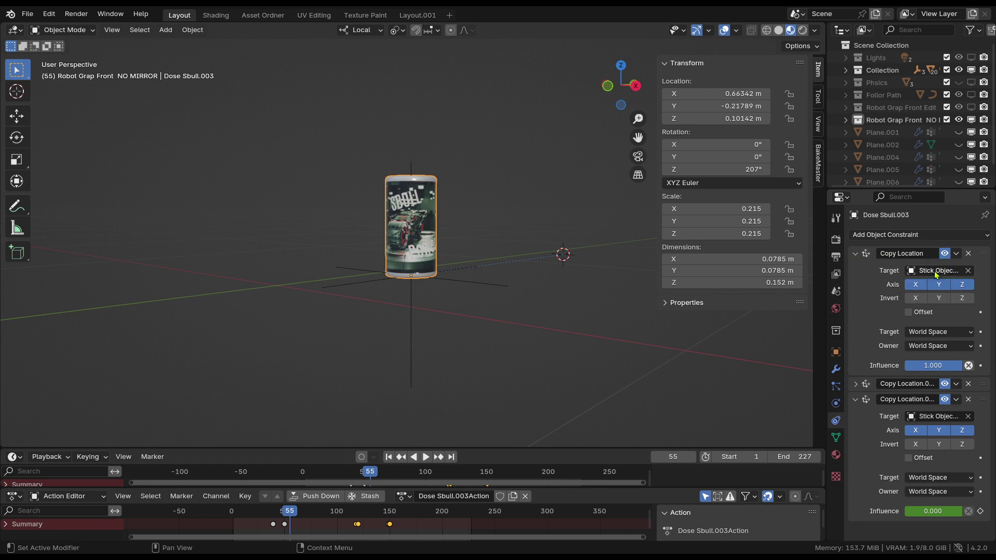
click(960, 270)
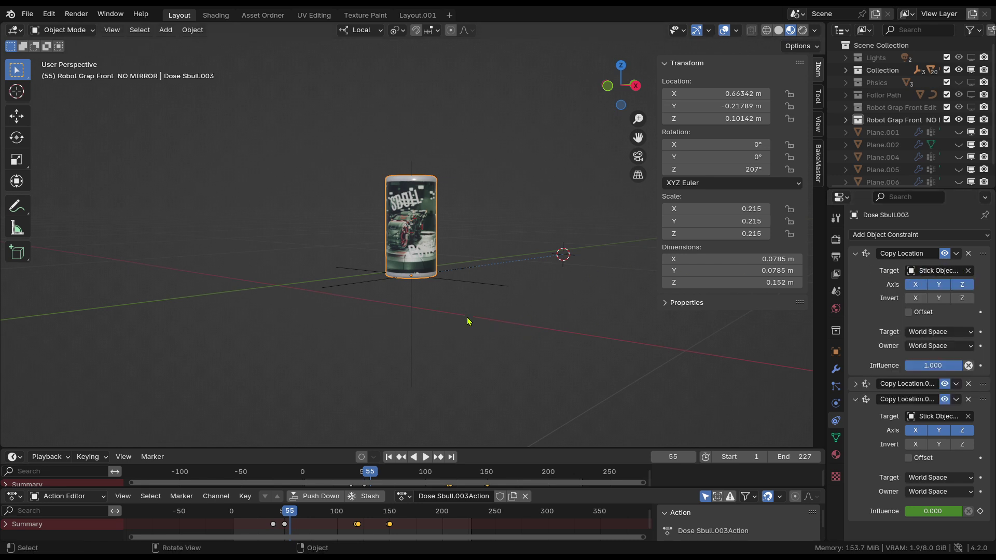
click(472, 285)
key(F2)
key(Escape)
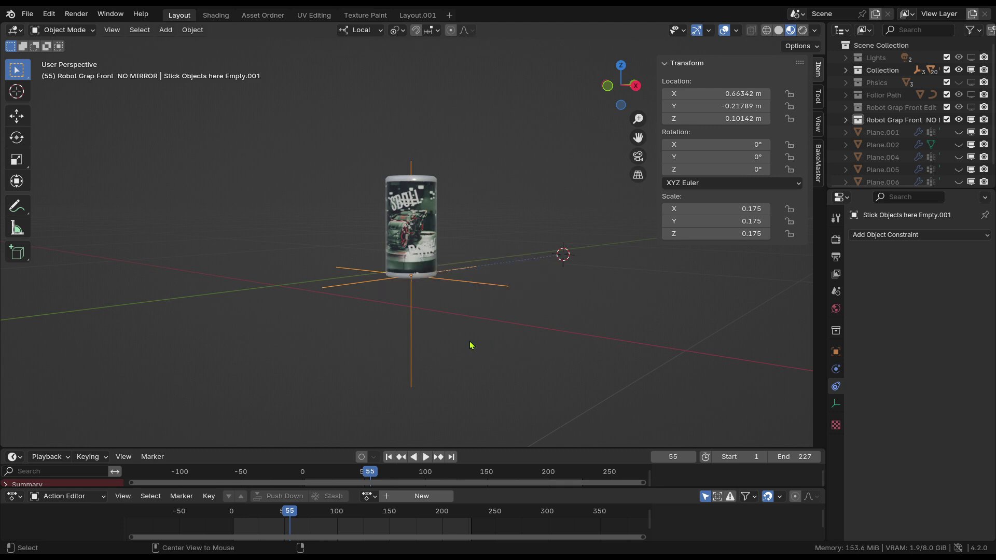
key(alt+h)
middle_drag(470, 345, 445, 293)
click(445, 293)
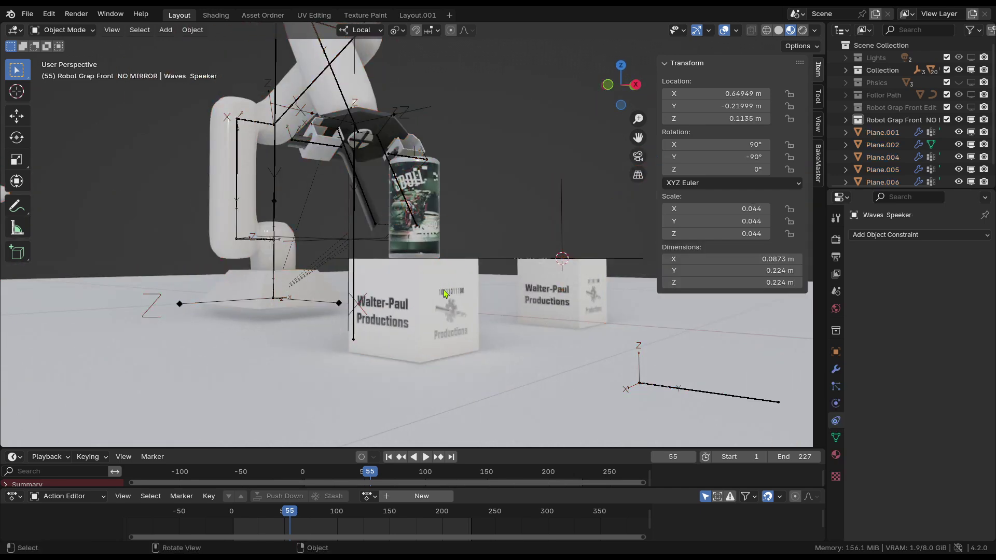
click(445, 294)
scroll(396, 224, up, 5)
click(415, 261)
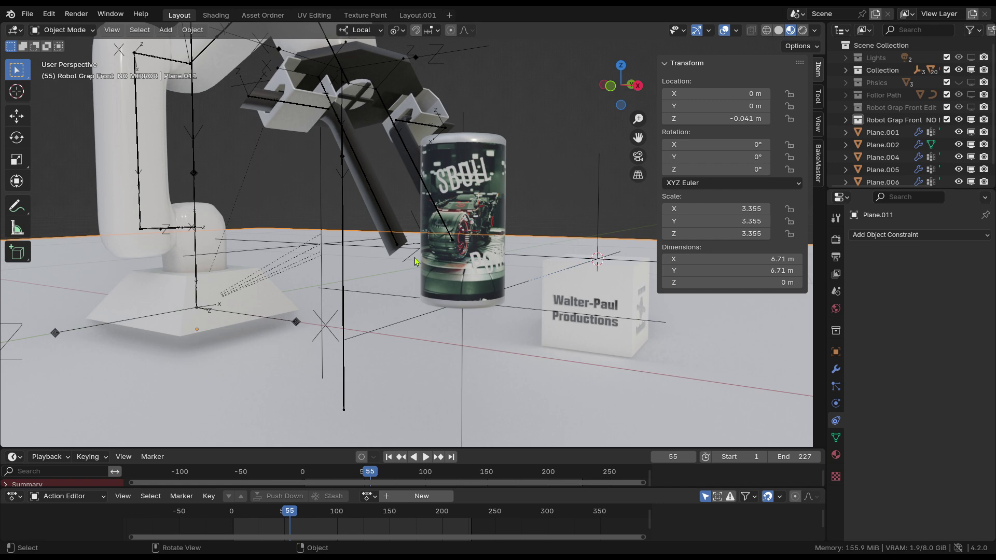
click(414, 255)
key(F2)
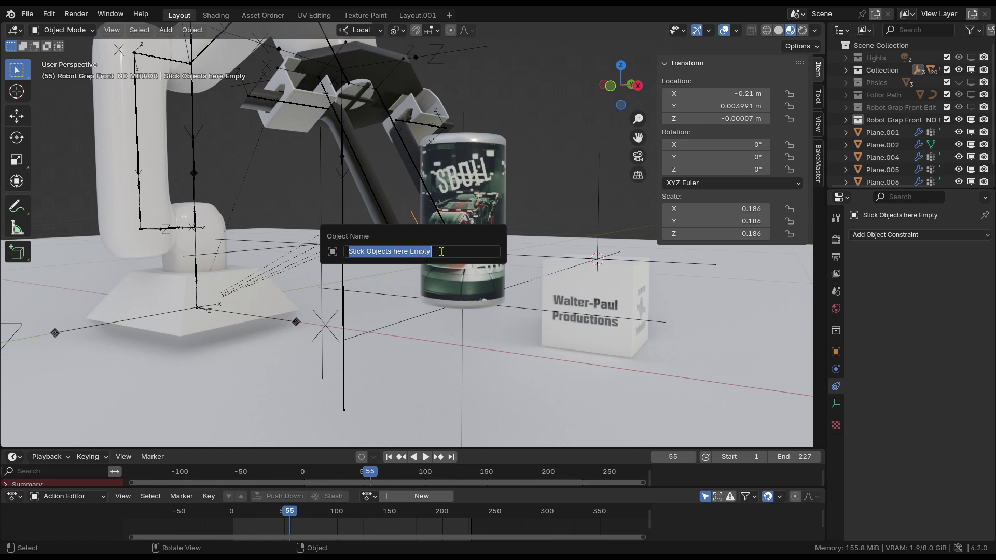
click(512, 313)
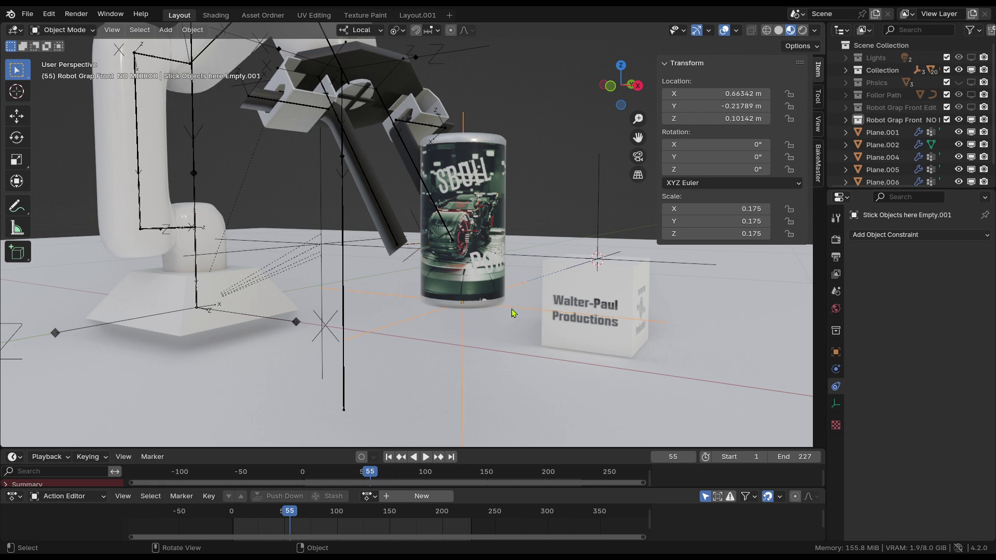
key(F2)
click(445, 250)
middle_drag(446, 250, 469, 263)
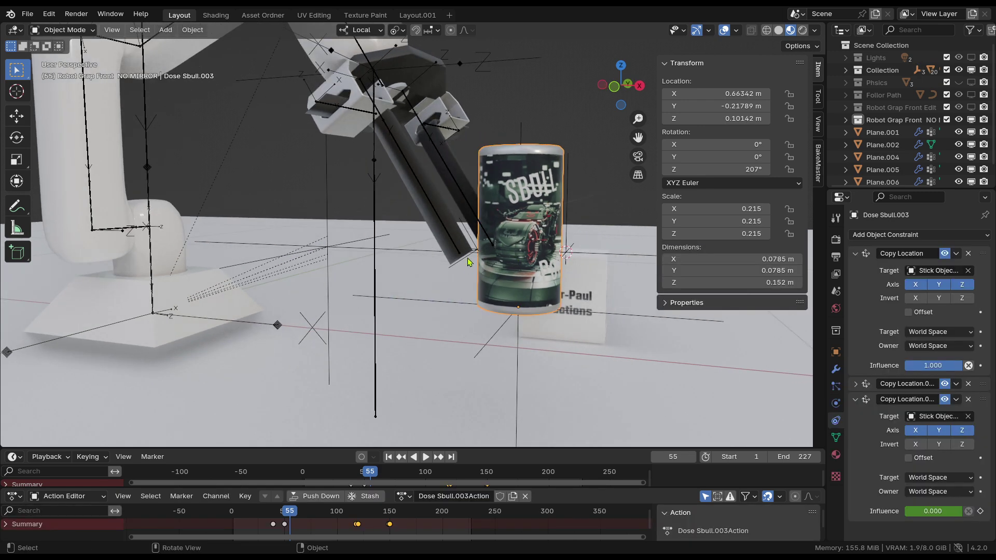
click(470, 262)
click(503, 332)
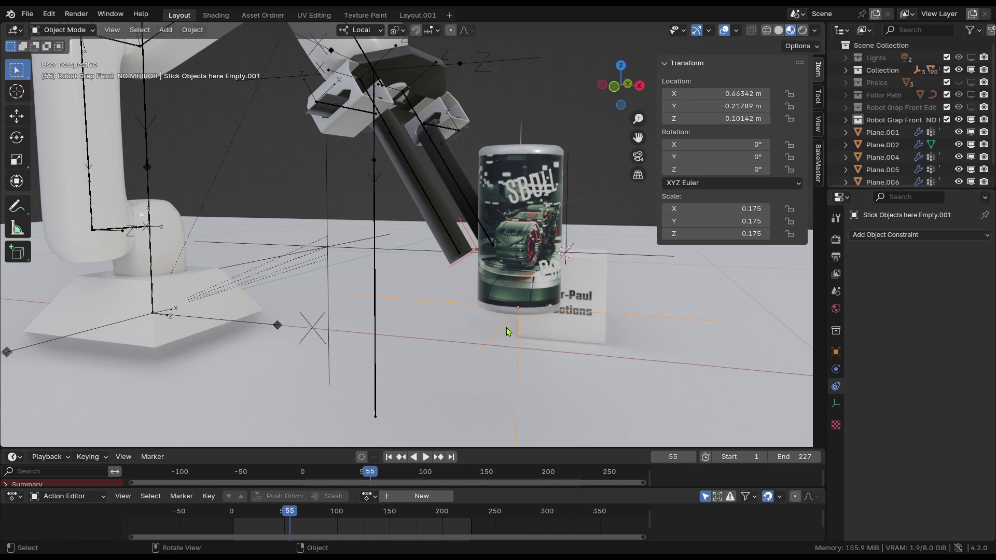
shift+click(615, 257)
key(ctrl+i)
key(h)
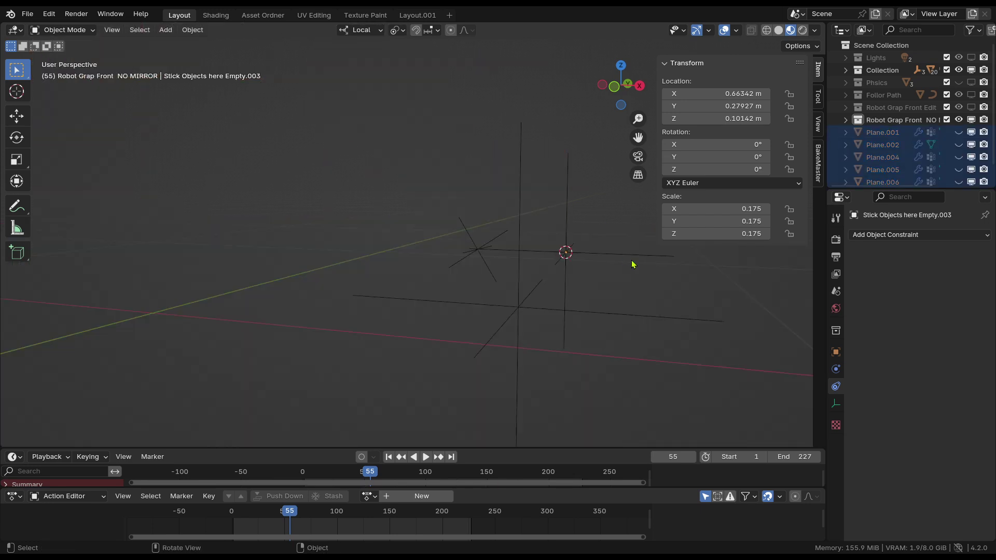
key(alt+h)
shift+click(525, 176)
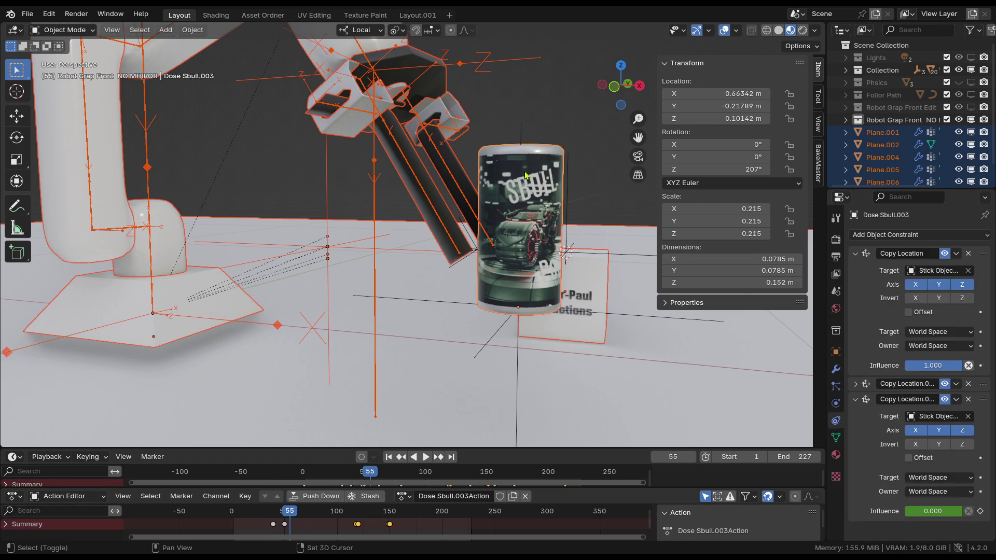
shift+click(525, 175)
key(ctrl+i)
key(h)
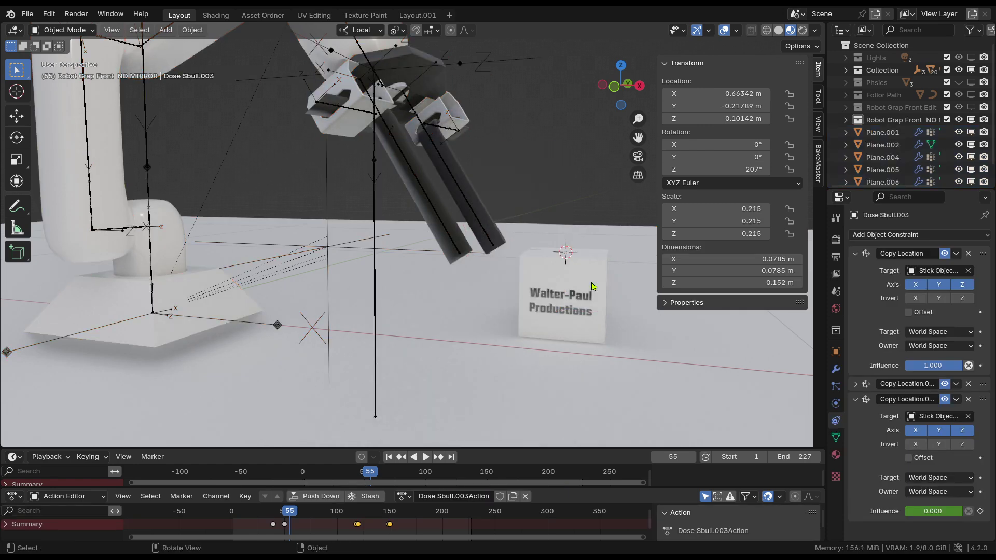
key(alt+h)
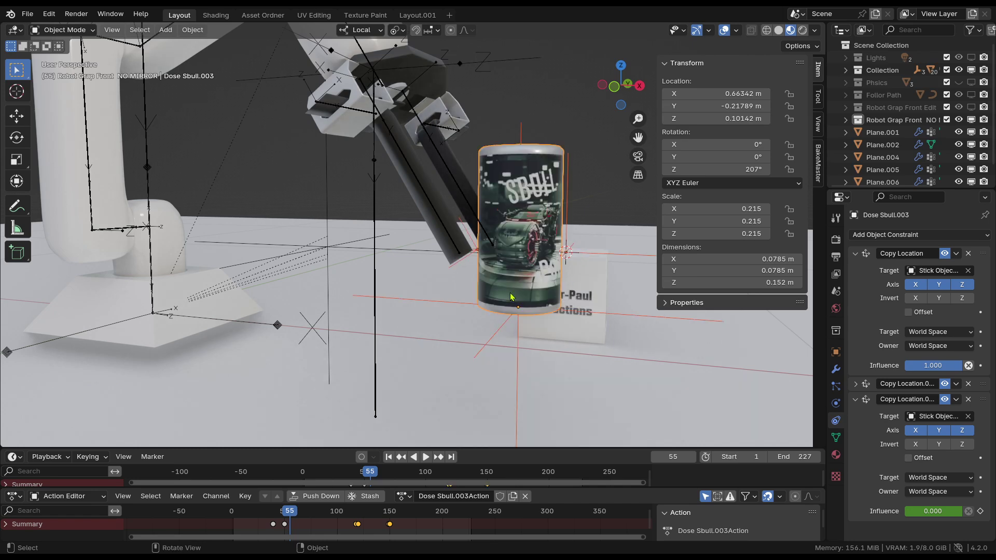
middle_drag(527, 293, 371, 291)
key(ctrl+i)
key(h)
key(Home)
click(367, 276)
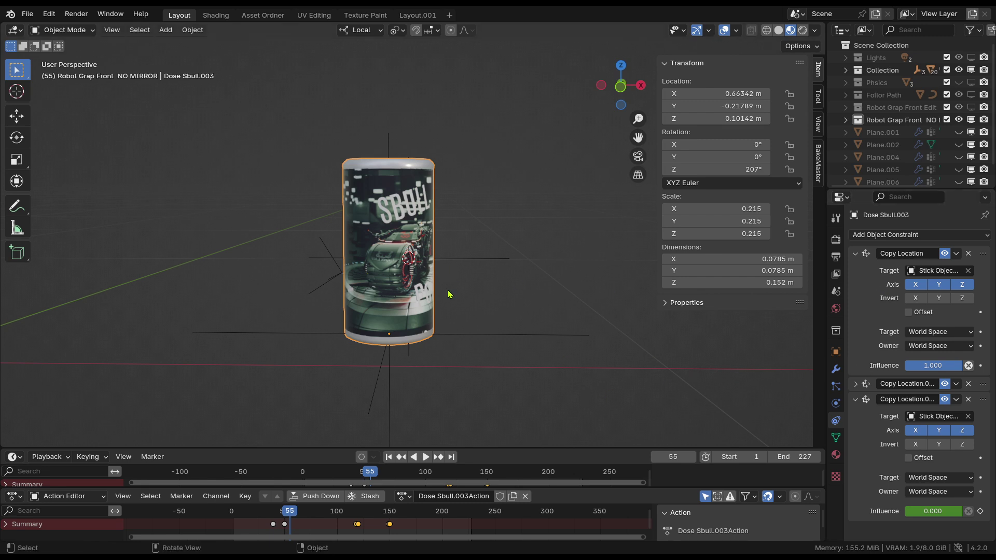
Disable the Copy Location constraints, test moving the can, then re-enable the first one
click(946, 258)
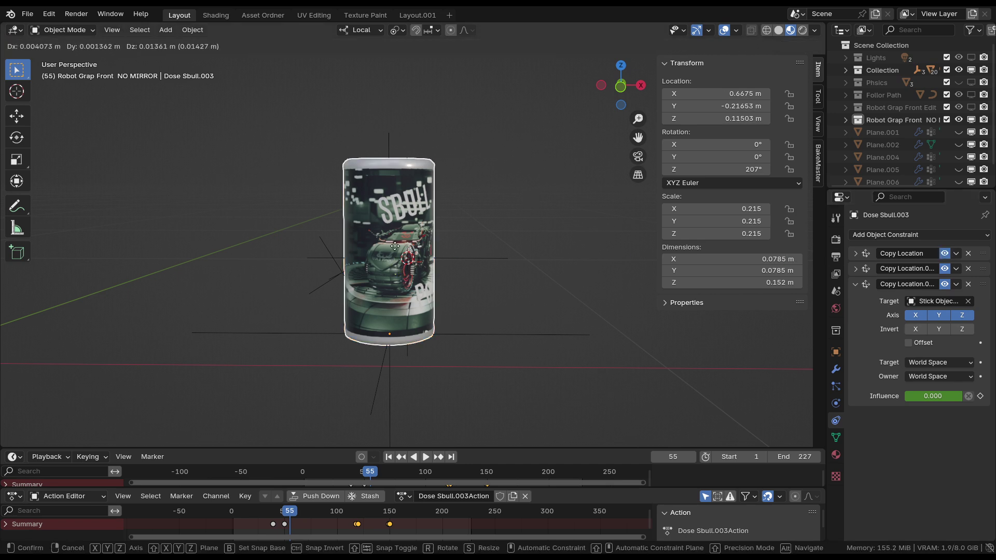
drag(945, 284, 950, 261)
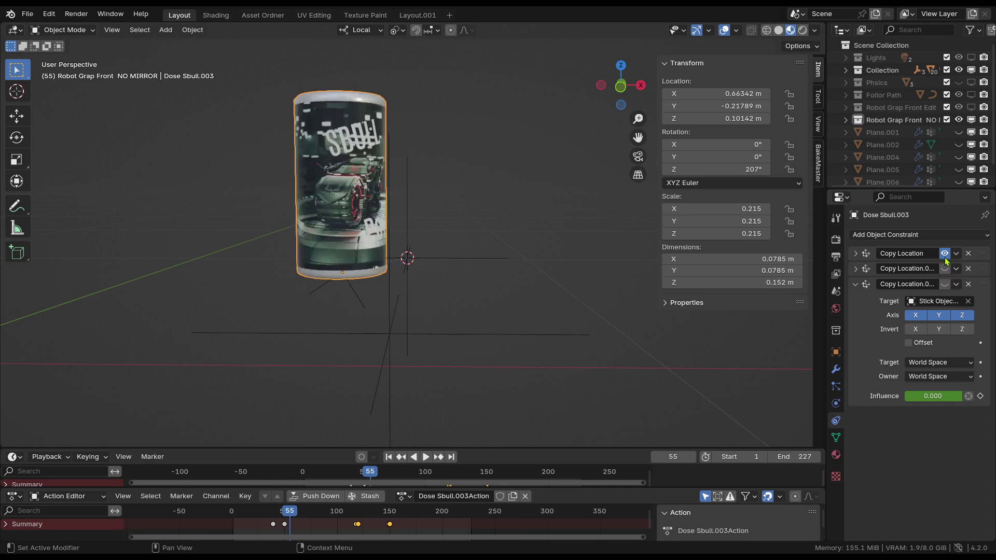
click(945, 254)
key(g)
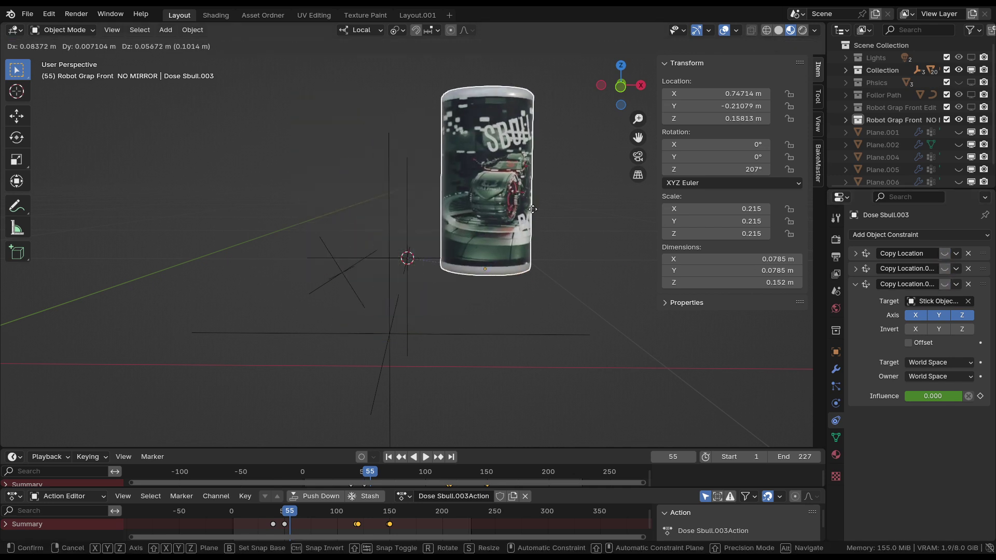
key(Escape)
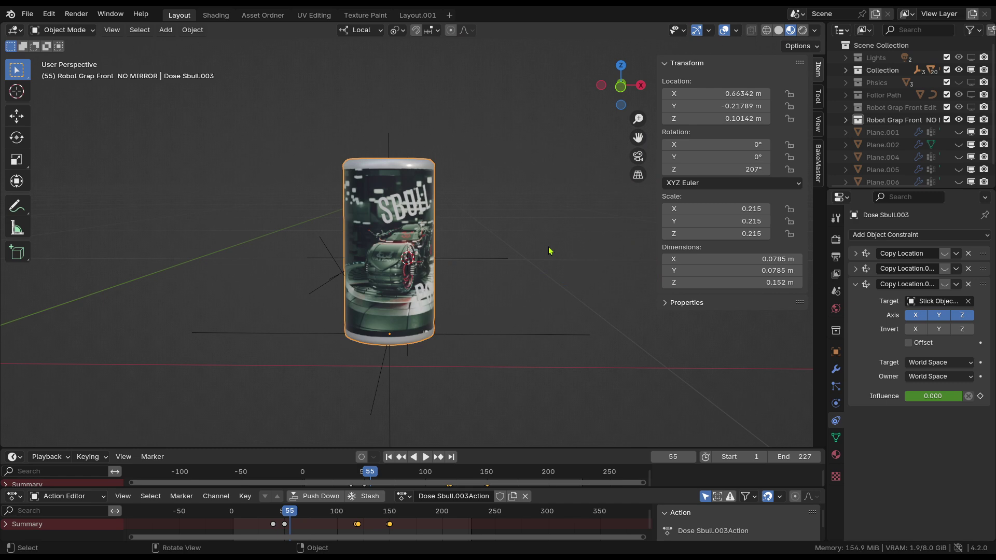
key(ctrl+shift+z)
click(944, 254)
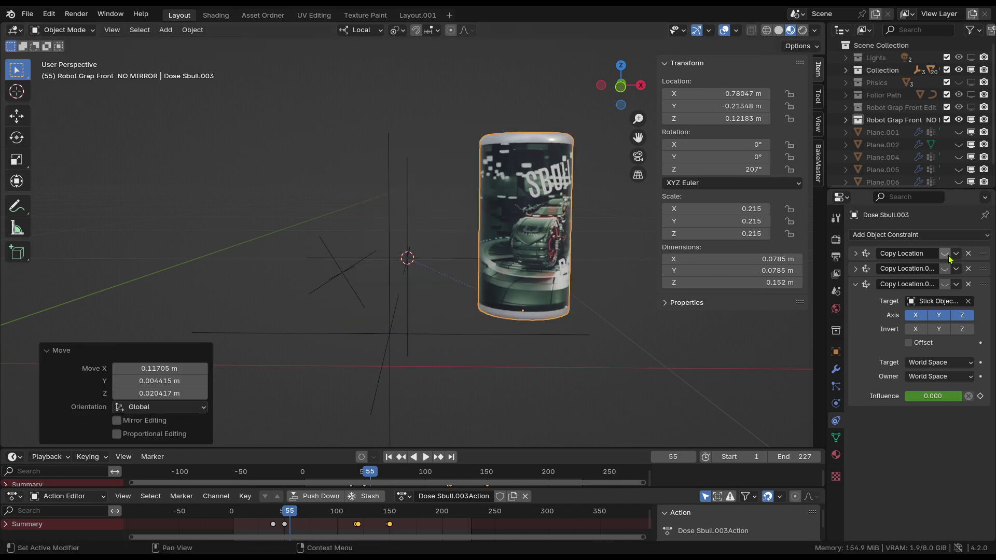
Check the name of the Stick Objects here Empty and reselect the can Dose Sbull.003
scroll(355, 302, up, 3)
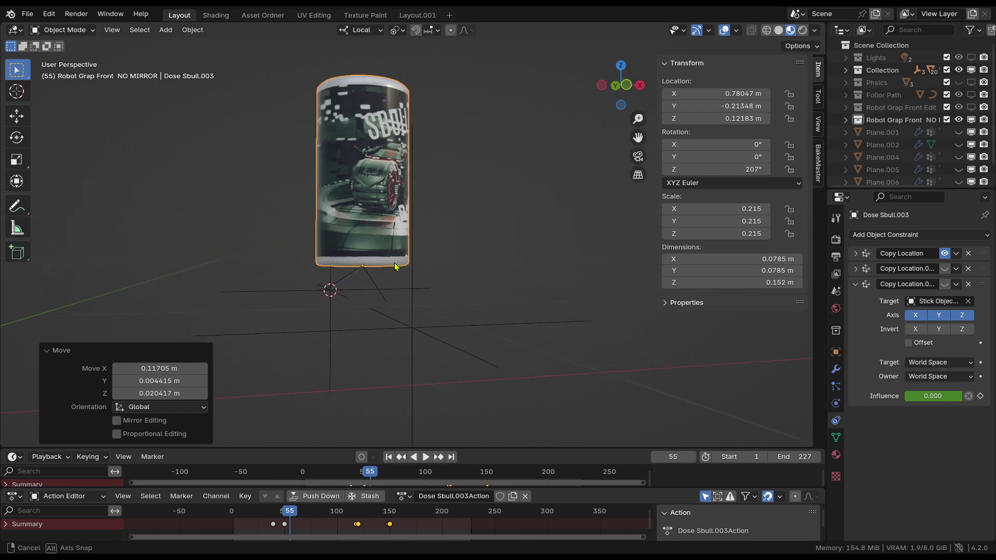
click(347, 303)
click(348, 303)
key(F2)
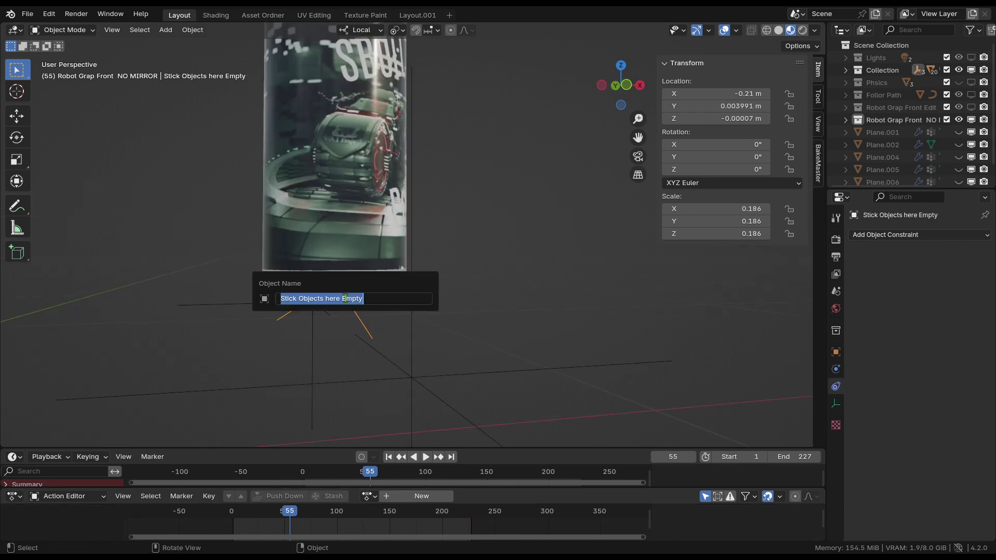
key(Escape)
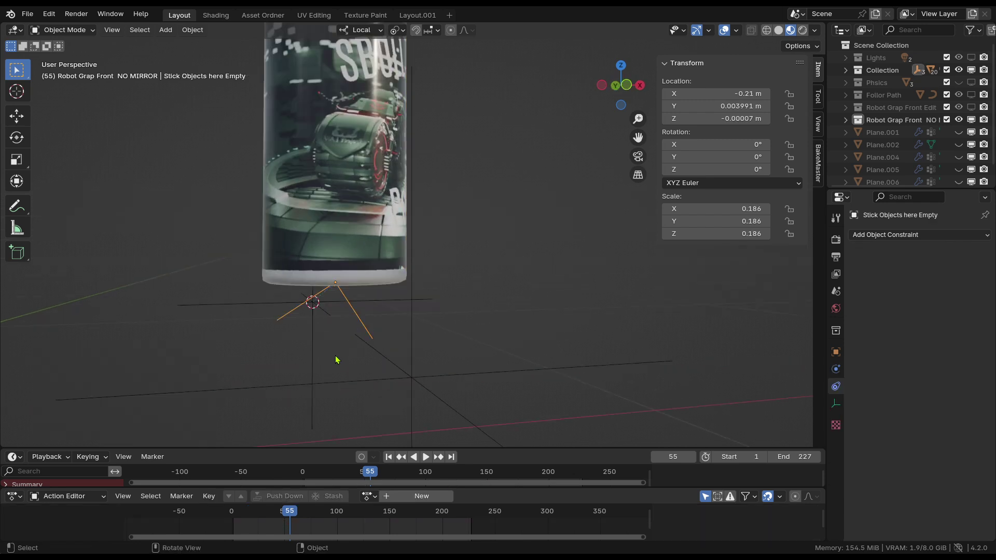
scroll(434, 336, down, 3)
ctrl+click(428, 263)
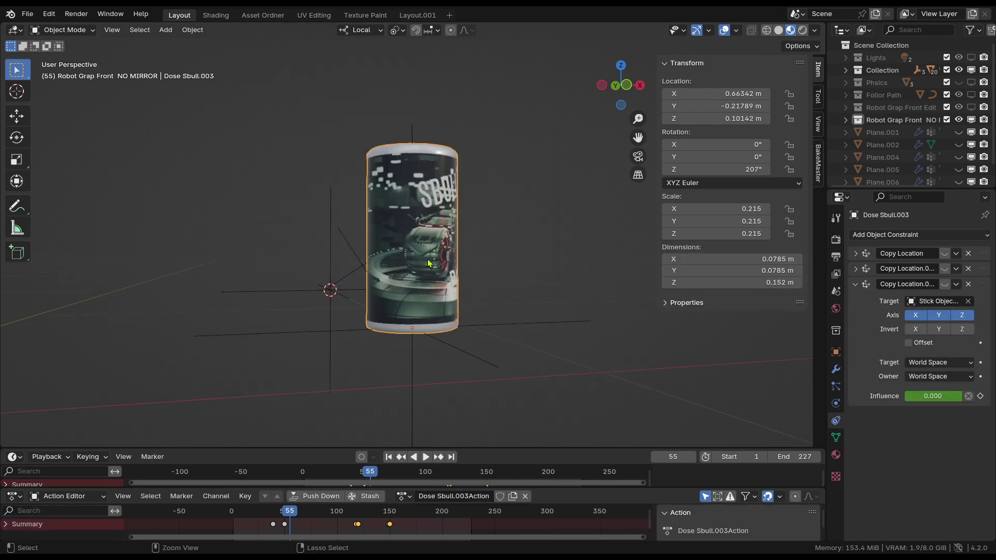
middle_drag(522, 281, 497, 306)
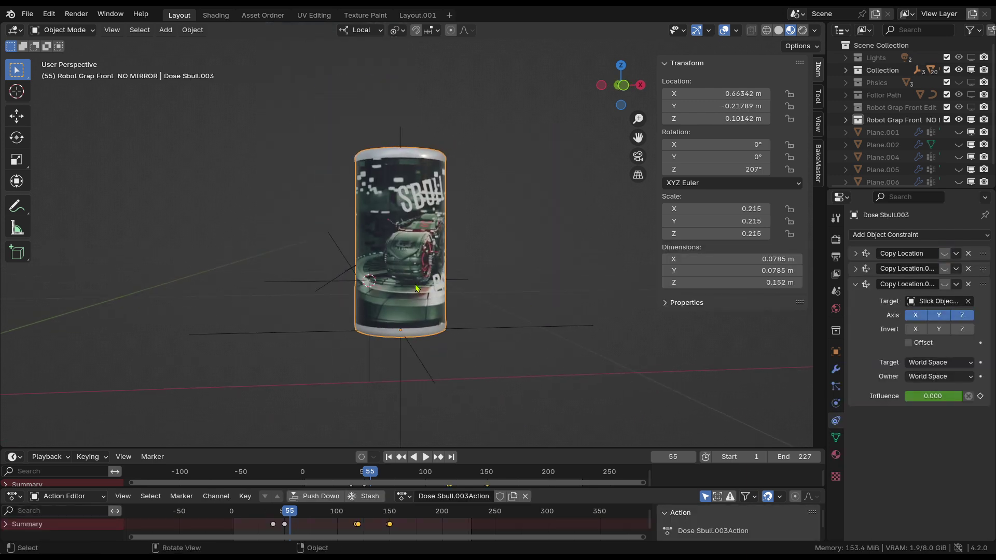
Keep the first Copy Location constraint on and expand the second constraint's settings
click(945, 254)
click(945, 254)
click(945, 254)
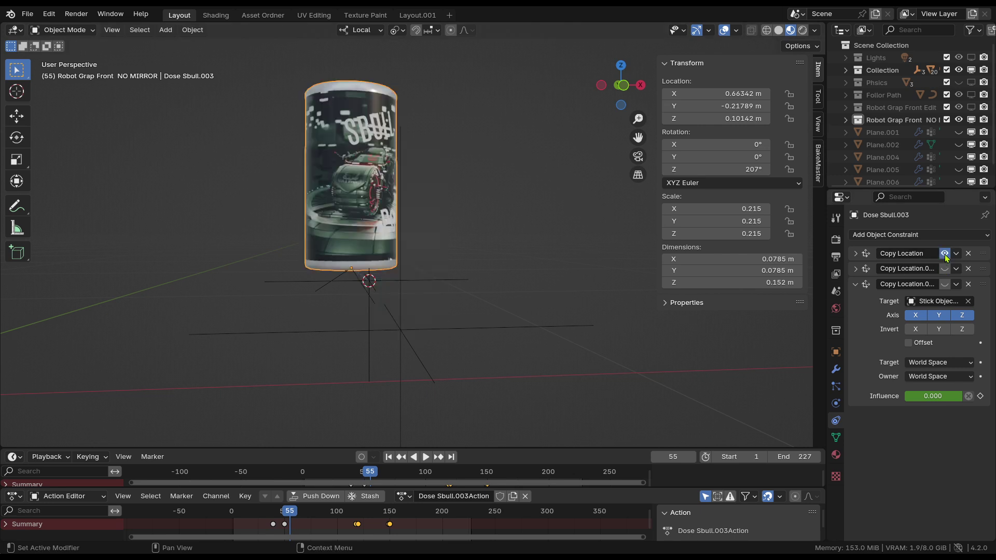
click(867, 253)
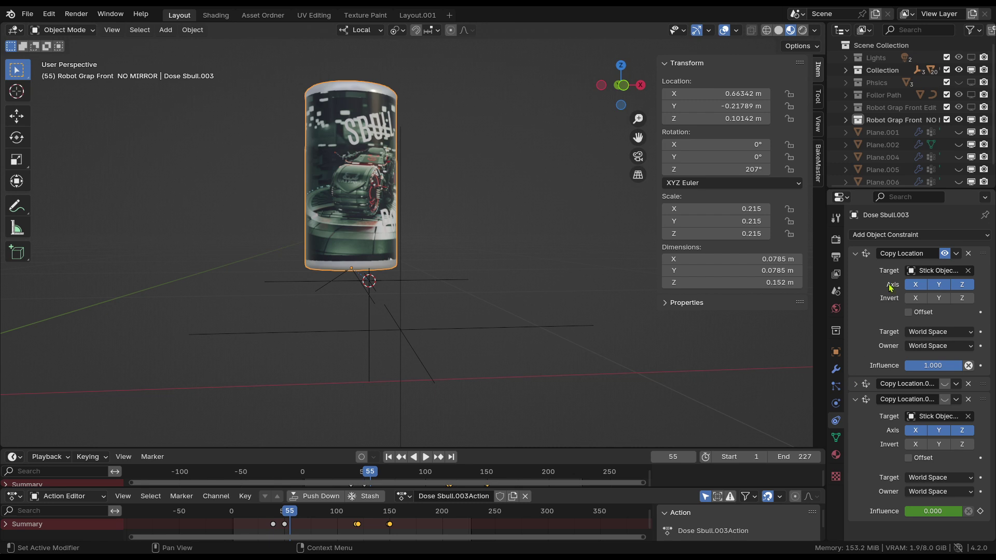
click(854, 254)
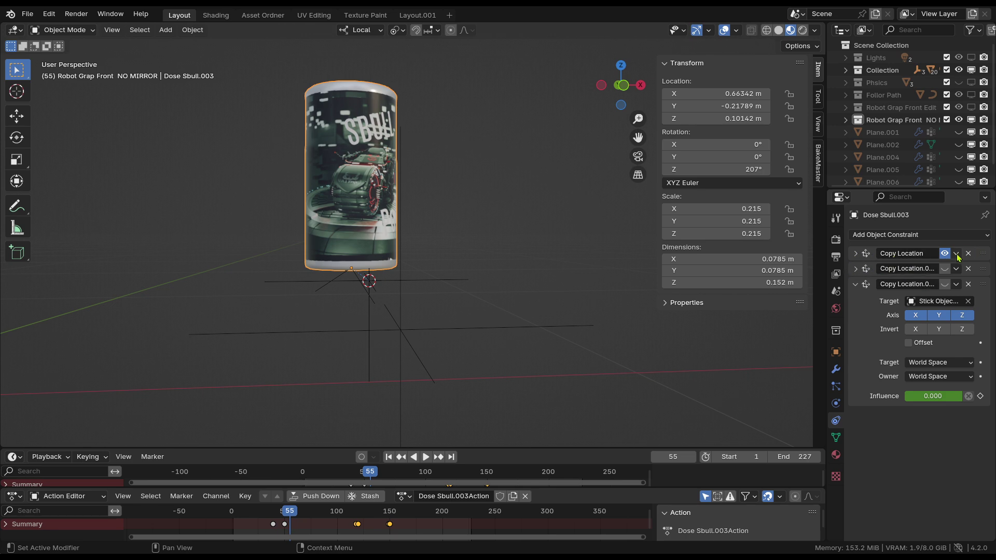
click(854, 268)
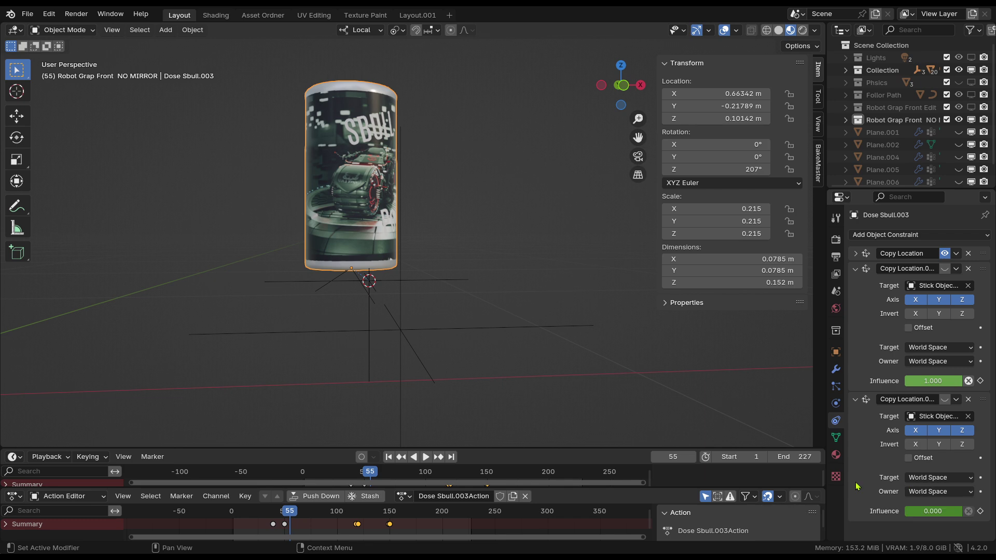
Collapse the can's second Copy Location constraint panel
click(855, 269)
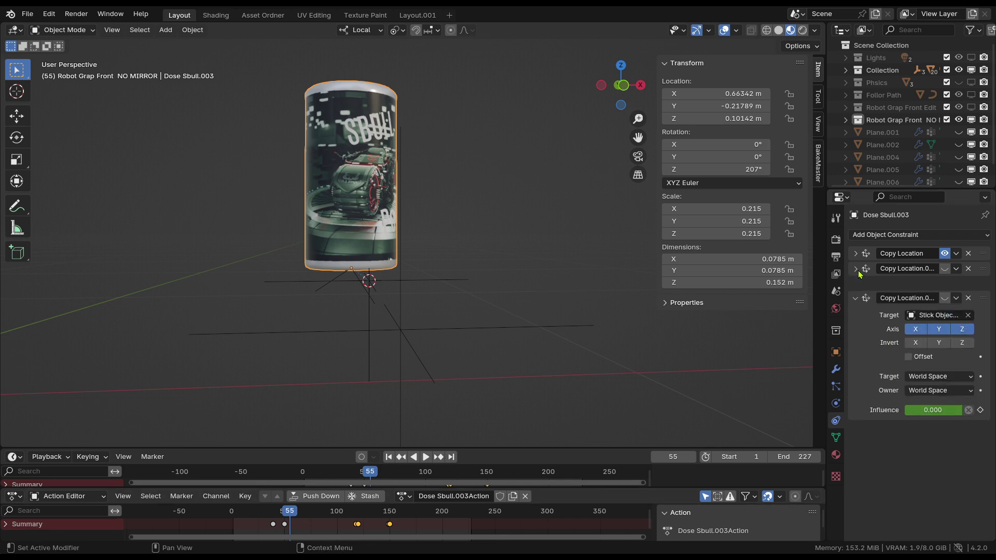
middle_drag(644, 327, 440, 355)
middle_drag(565, 336, 599, 347)
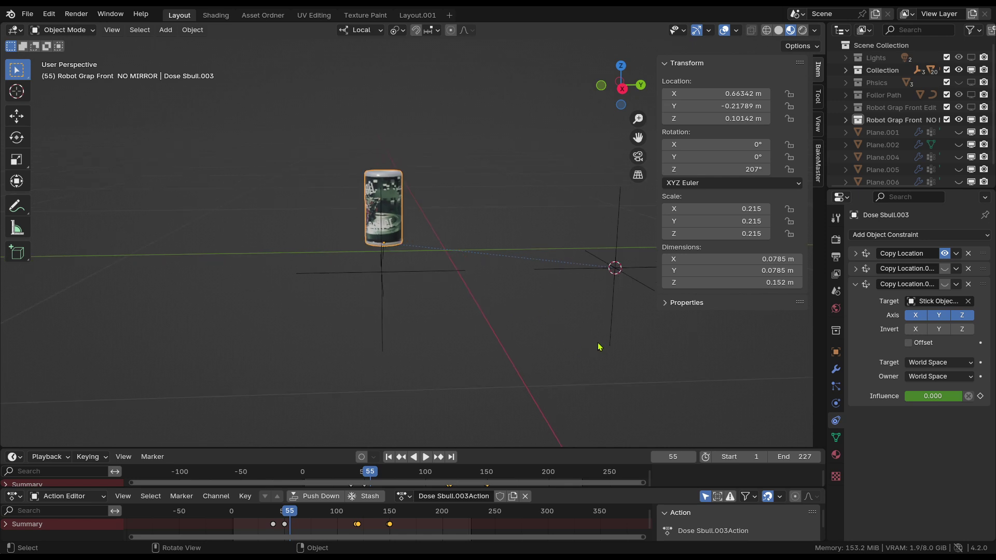
Select Stick Objects here Empty.001 and bring up the Viewport Overlays options
click(383, 283)
middle_drag(383, 283, 389, 349)
click(734, 33)
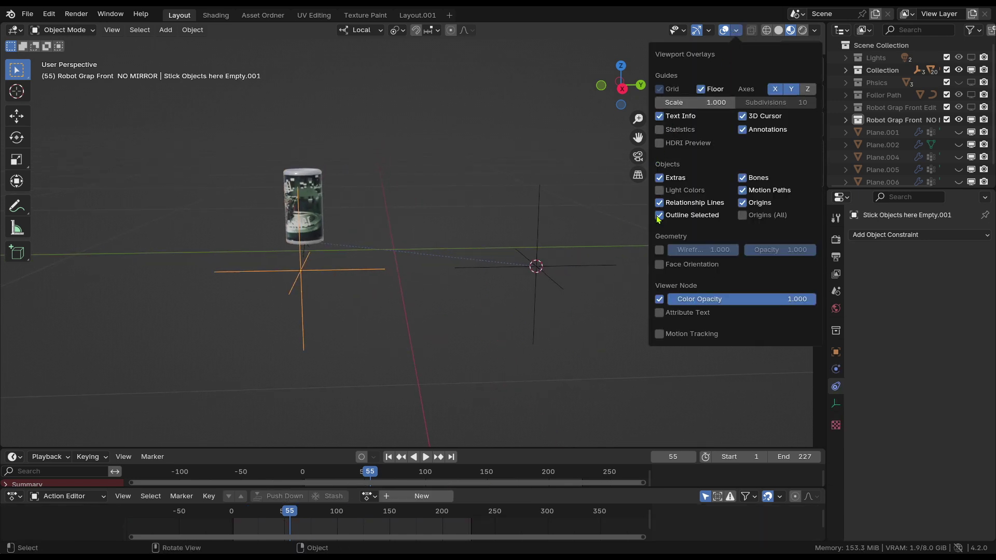
Turn on Show Name for Stick Objects here Empty.001 under Object Properties > Viewport Display
key(n)
key(ctrl+i)
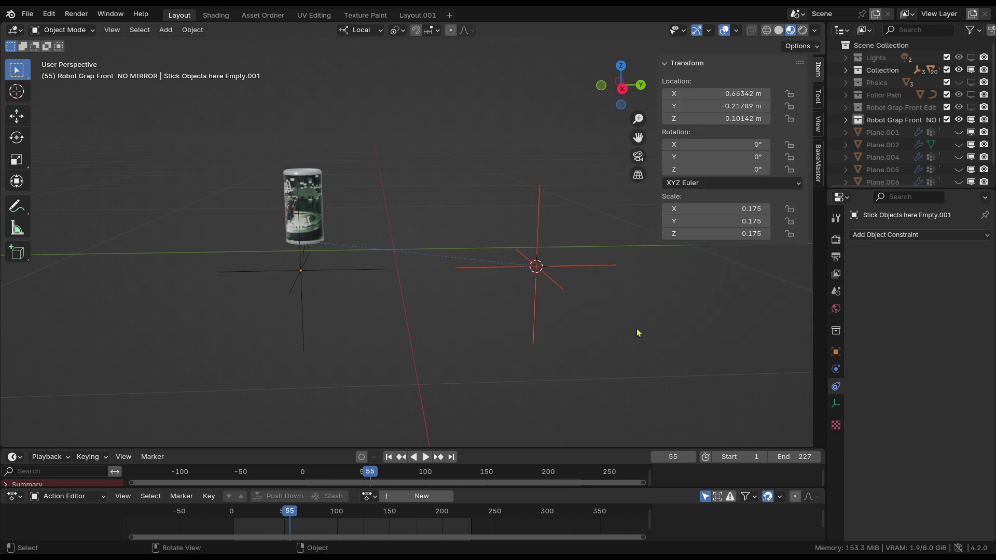
click(835, 352)
scroll(902, 440, down, 8)
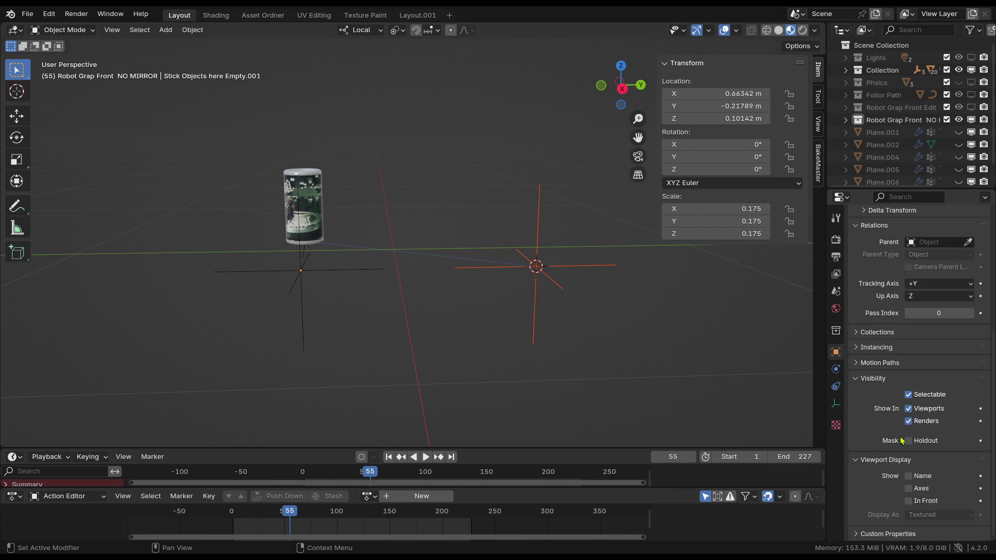
click(908, 476)
Turn on Show Name for Empty.003 and for the empty at the can's base
click(485, 322)
click(564, 288)
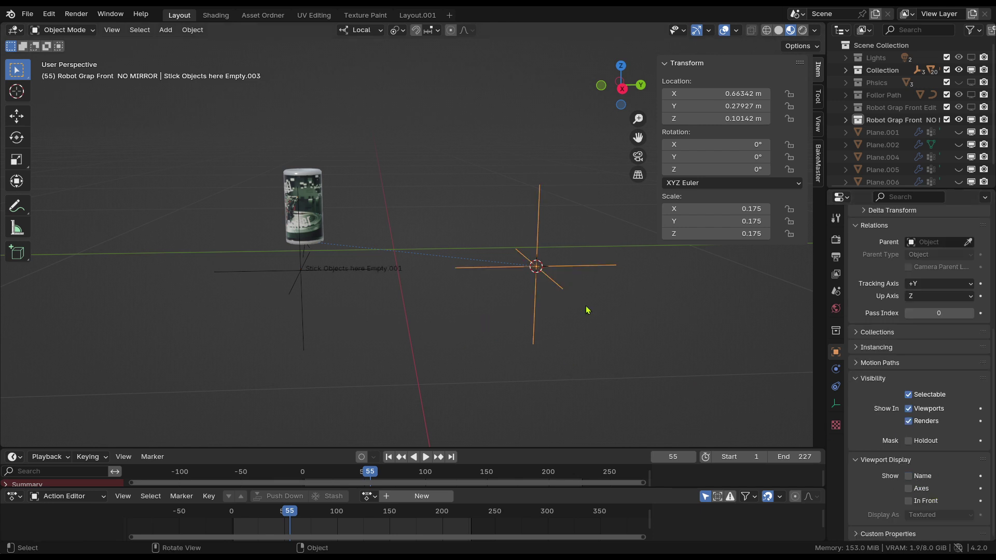
click(908, 475)
middle_drag(507, 327, 414, 354)
click(346, 291)
scroll(911, 384, down, 1)
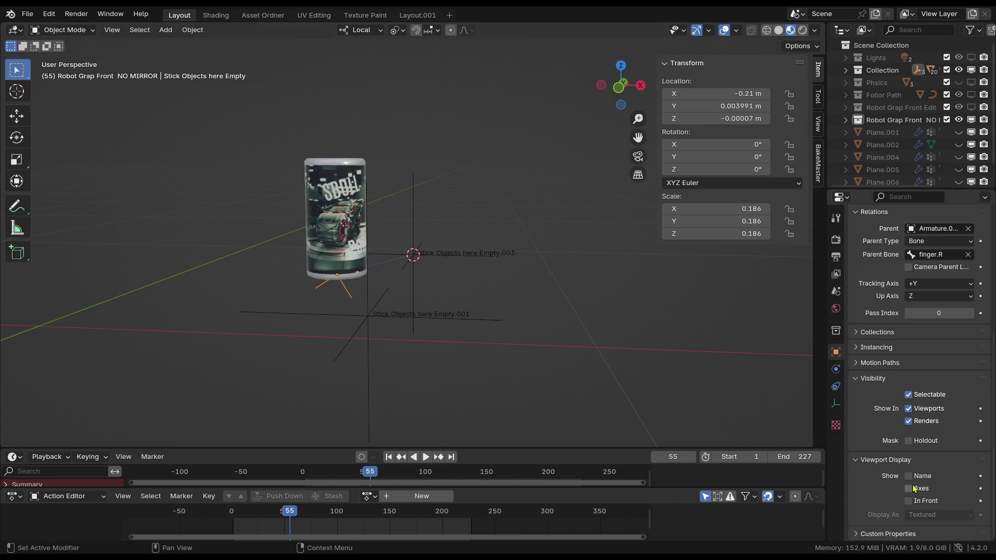
click(908, 476)
Turn on Show Name for the Dose Sbull.003 can
middle_drag(384, 322, 334, 218)
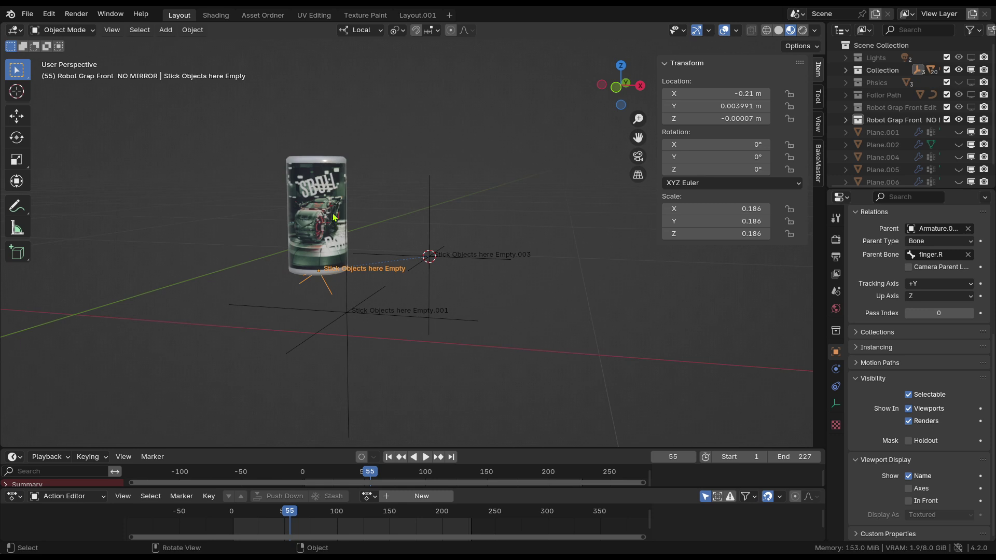
click(325, 236)
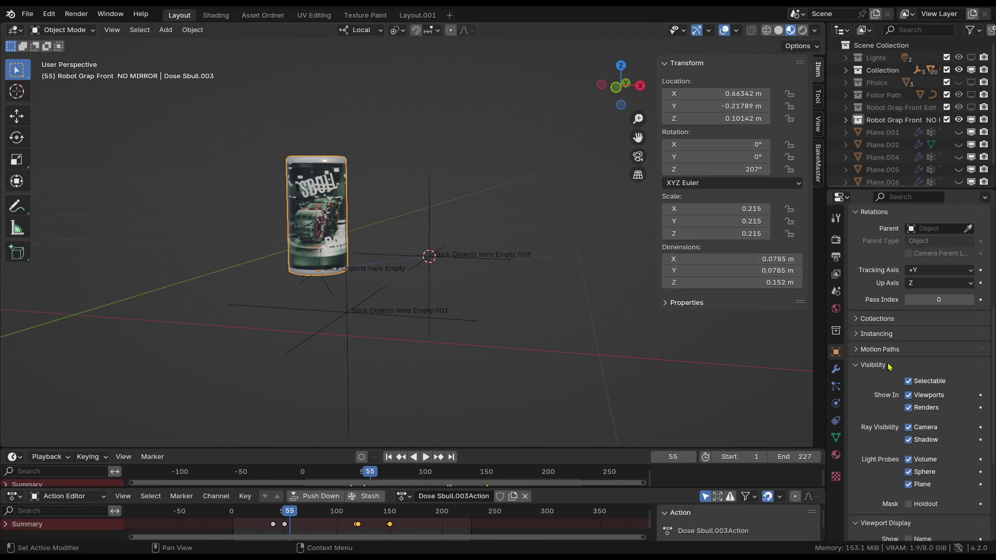
scroll(918, 423, down, 5)
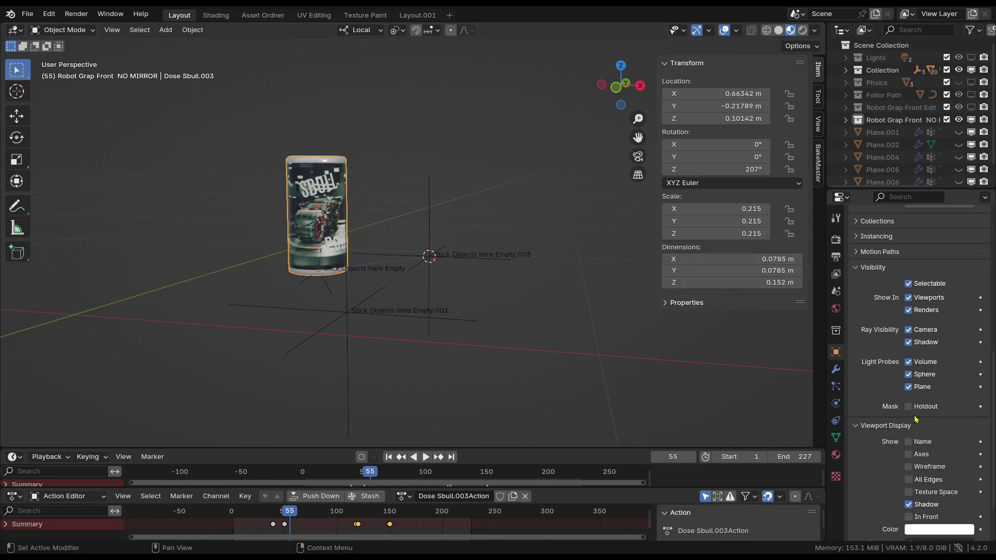
click(908, 393)
scroll(428, 348, up, 5)
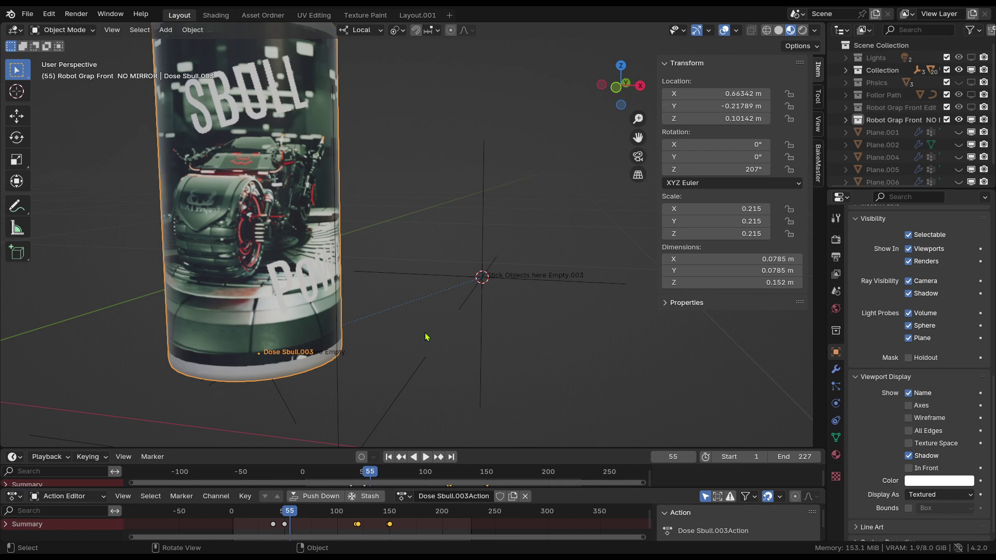
scroll(439, 296, down, 5)
middle_drag(440, 297, 452, 314)
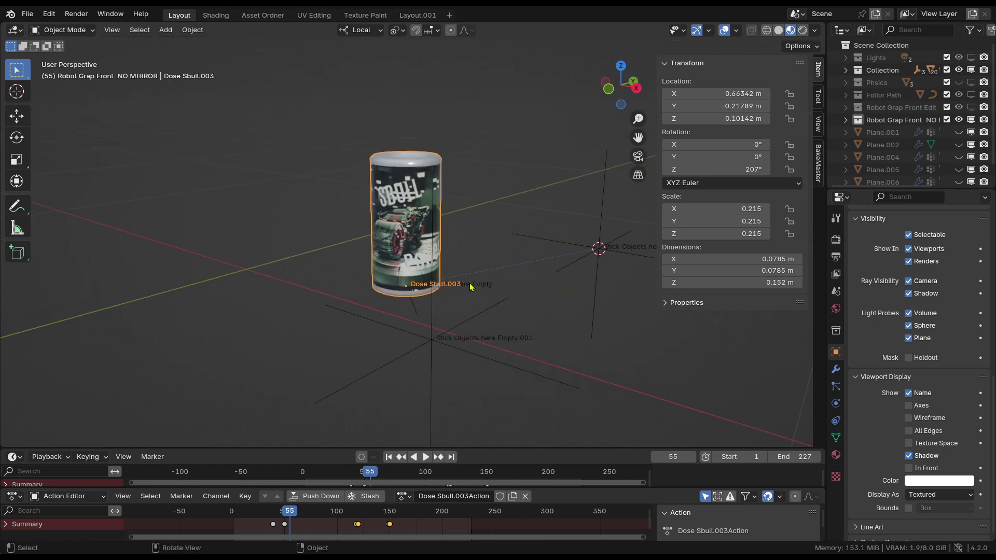
middle_drag(483, 282, 348, 287)
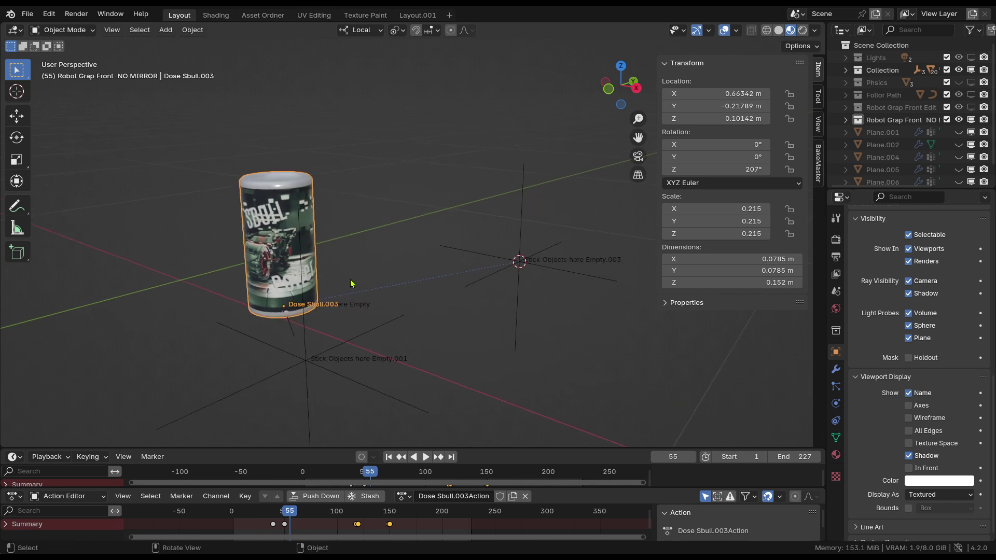
middle_drag(320, 287, 415, 271)
scroll(444, 275, up, 4)
scroll(477, 275, down, 2)
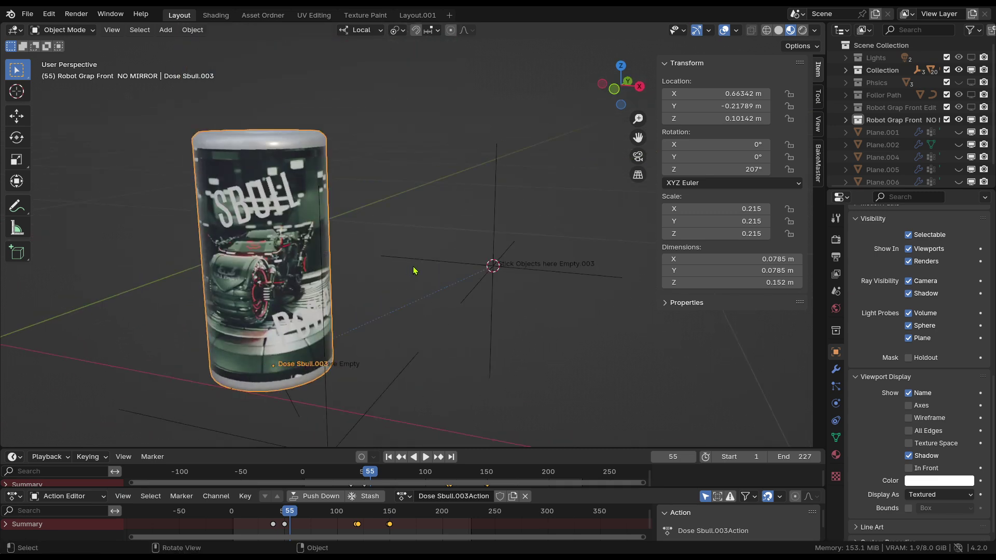
scroll(427, 331, down, 3)
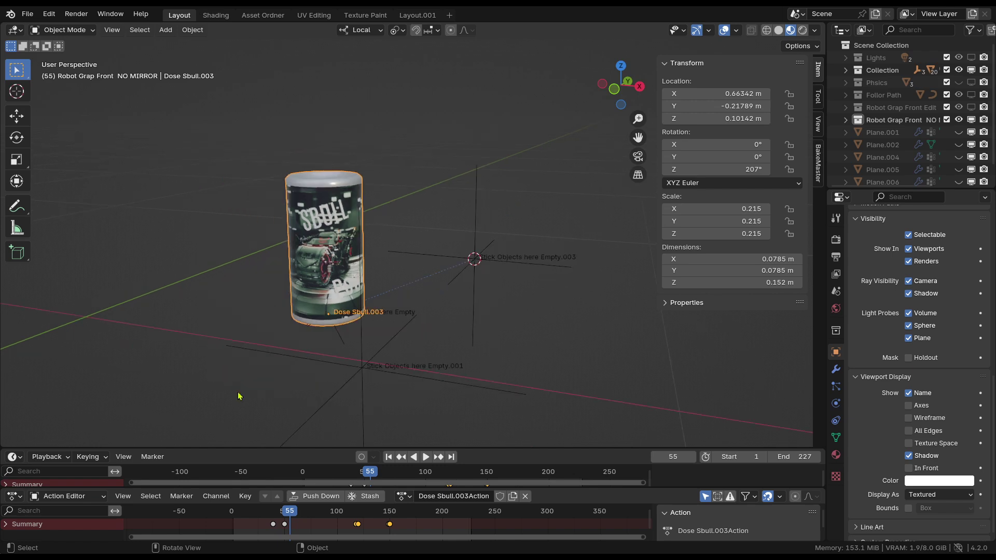
middle_drag(239, 396, 520, 289)
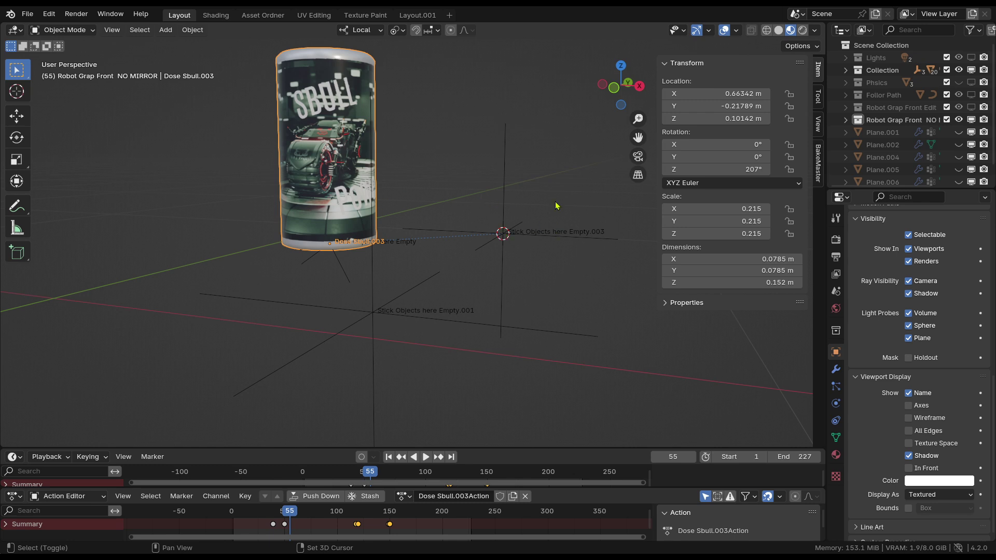
middle_drag(488, 220, 421, 254)
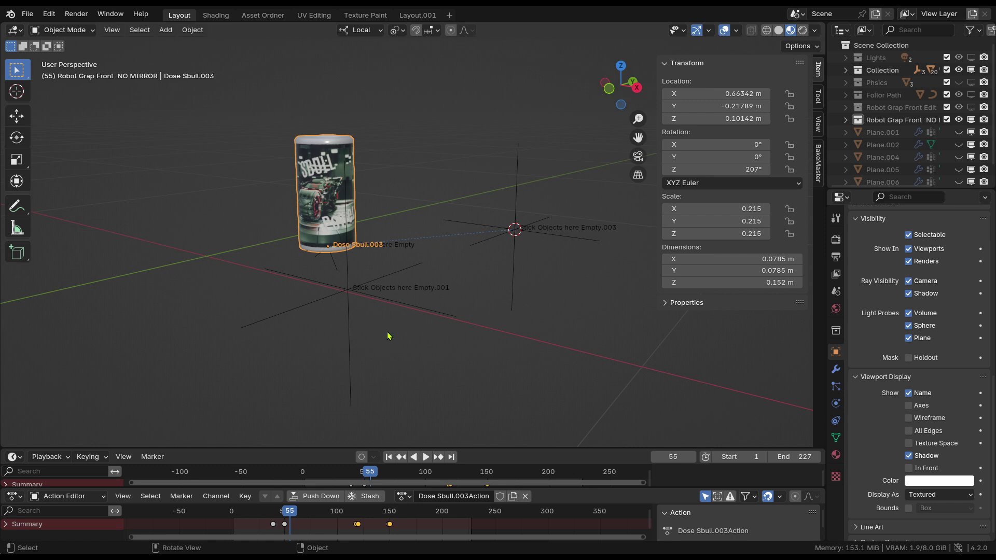
middle_drag(390, 337, 432, 324)
scroll(399, 310, up, 3)
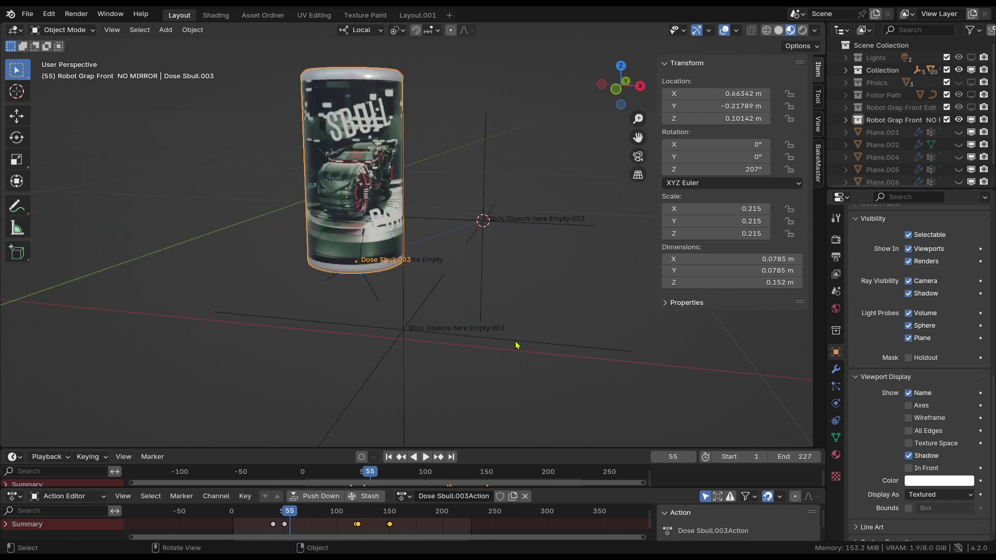
Disable the first Copy Location constraint on the Dose Sbull.003 can
click(406, 333)
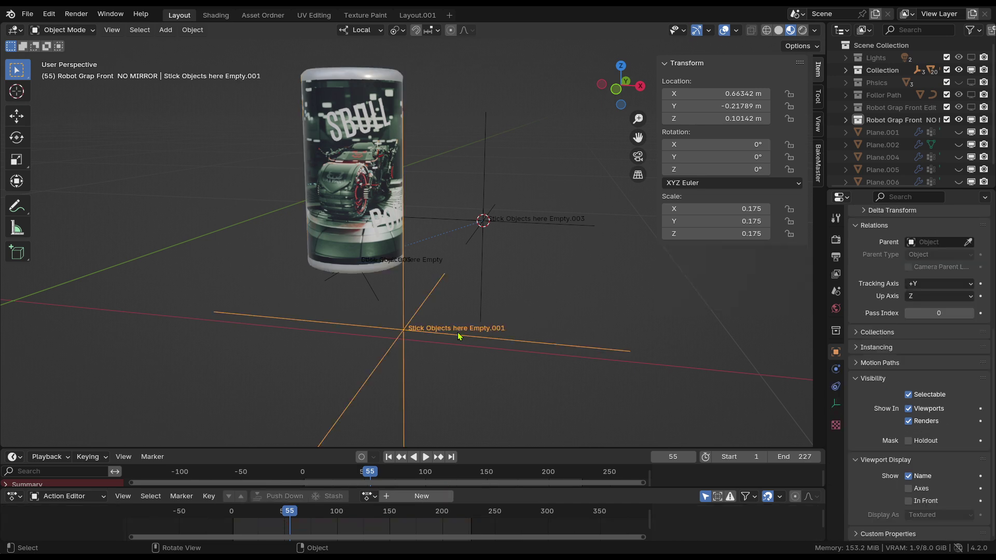
click(349, 171)
click(836, 420)
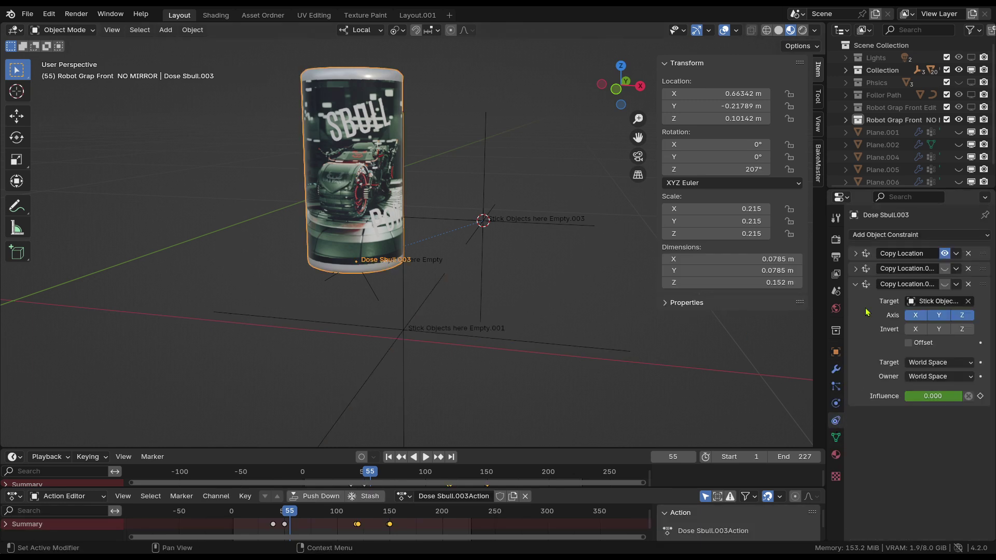
click(856, 253)
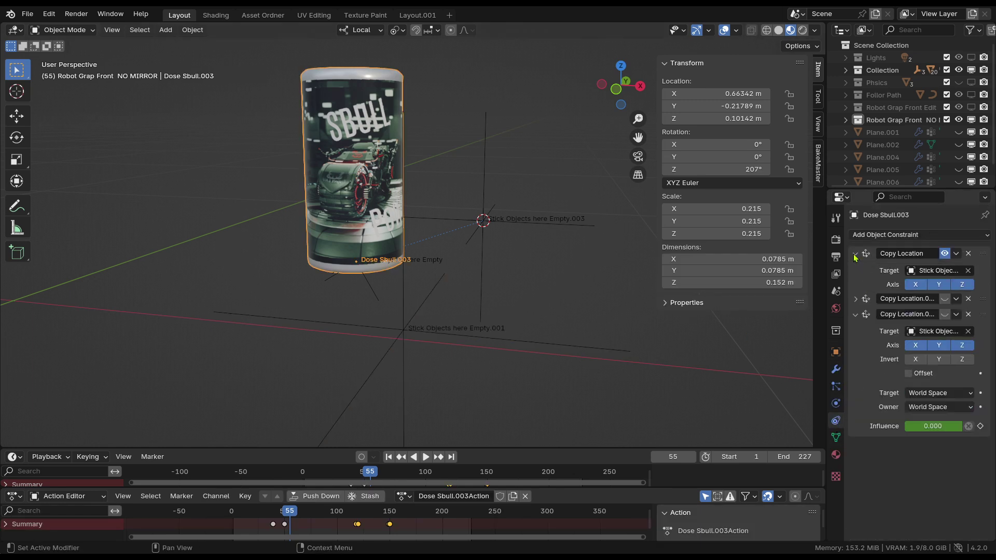
click(944, 254)
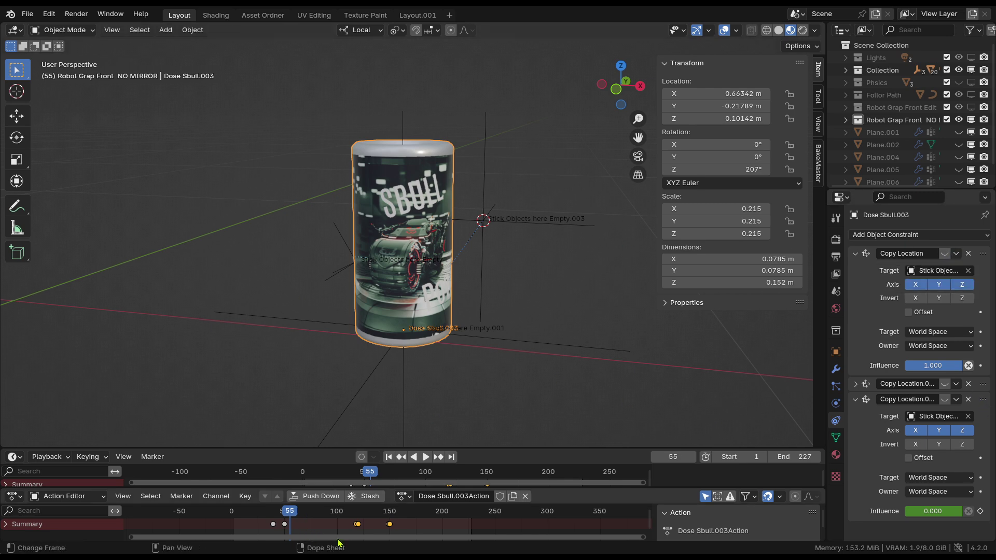
Scrub the animation from frame 0 to check the can's hops
scroll(405, 244, down, 3)
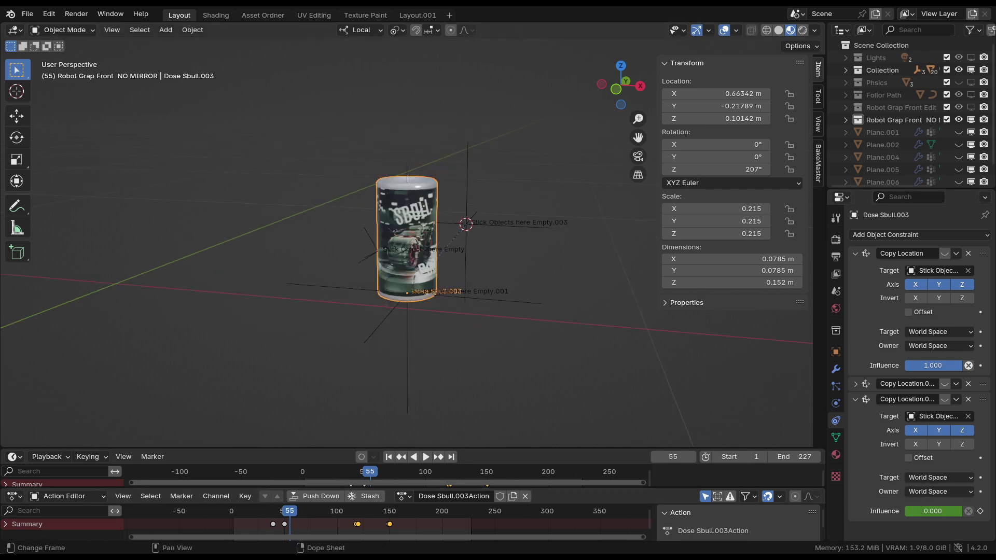
scroll(383, 527, down, 5)
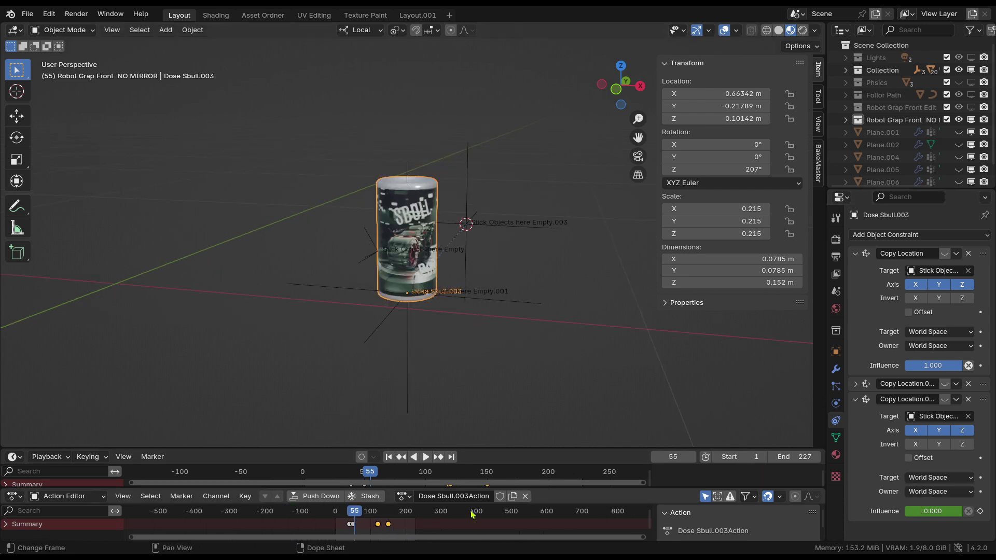
drag(473, 515, 233, 515)
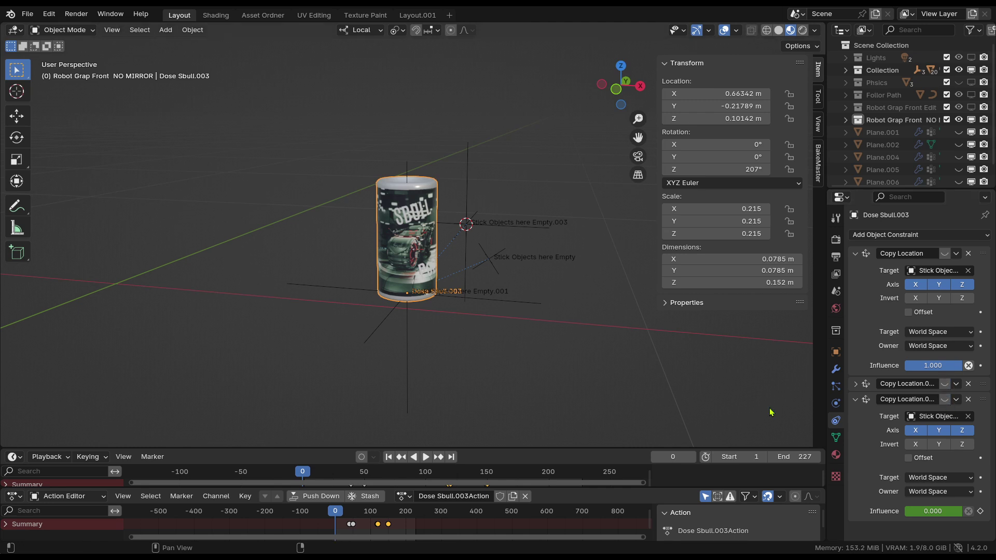
drag(413, 521, 462, 521)
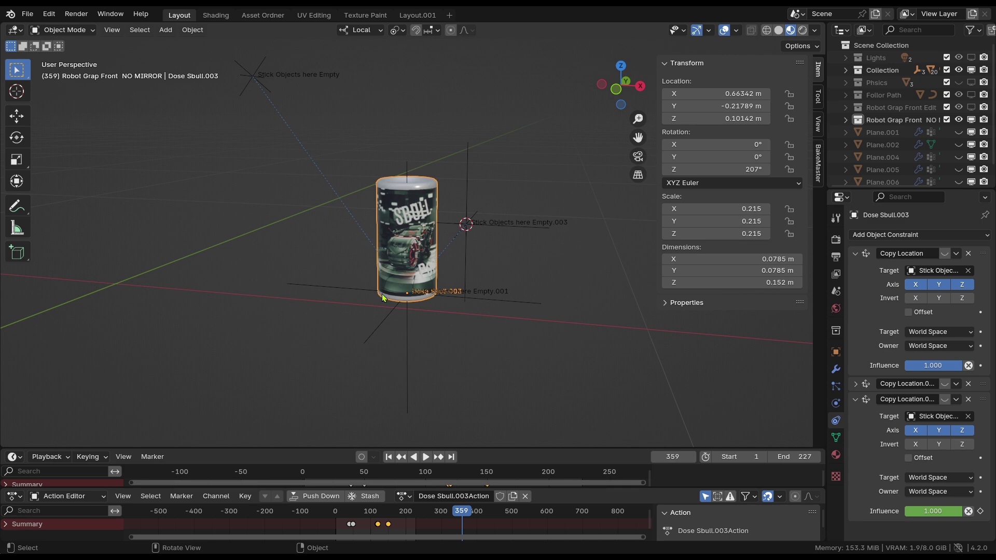
Box-select the can and the three stick empties and copy them with Ctrl+C
scroll(469, 385, down, 6)
drag(550, 367, 196, 116)
scroll(528, 330, up, 3)
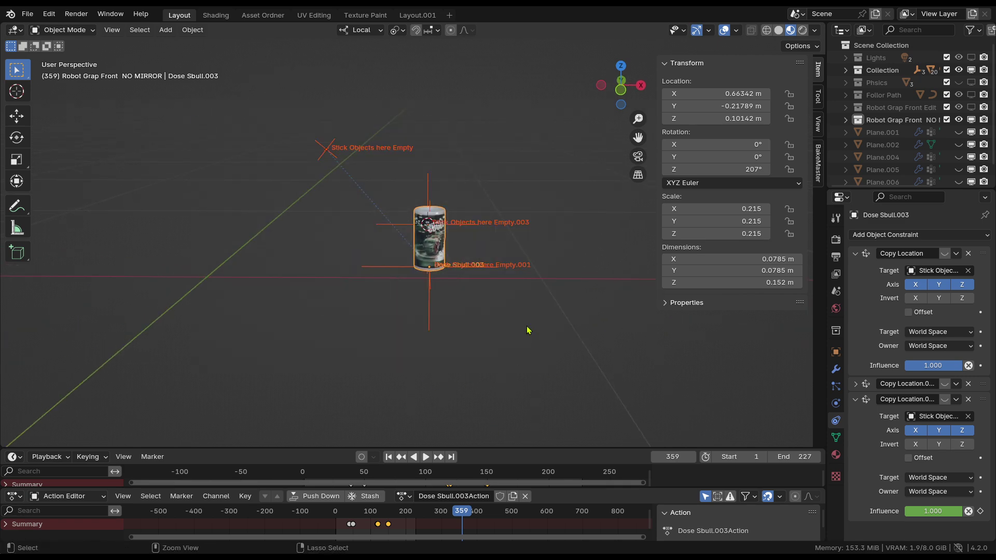
key(ctrl+c)
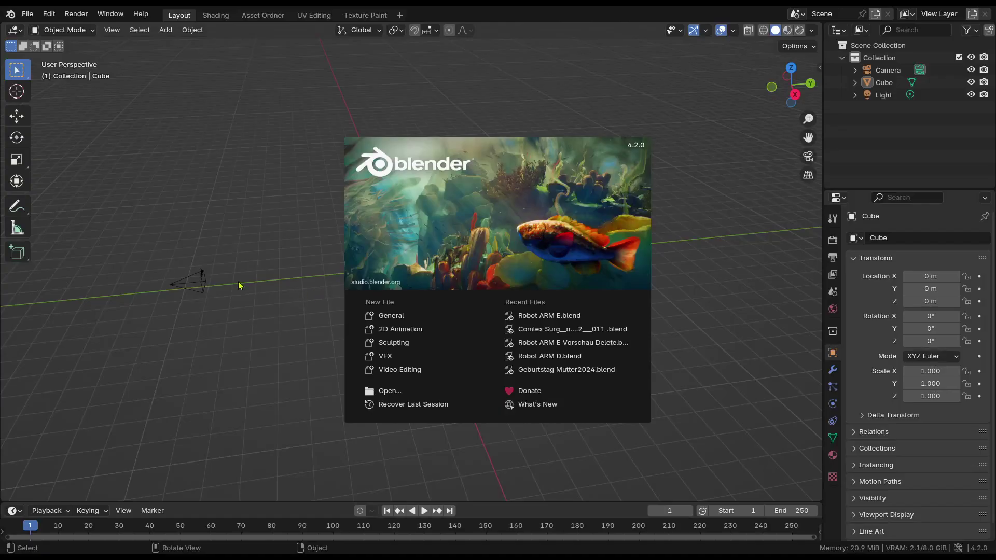
Delete the default camera, cube and light, then paste in the copied can rig
click(240, 286)
key(a)
key(Delete)
key(ctrl+v)
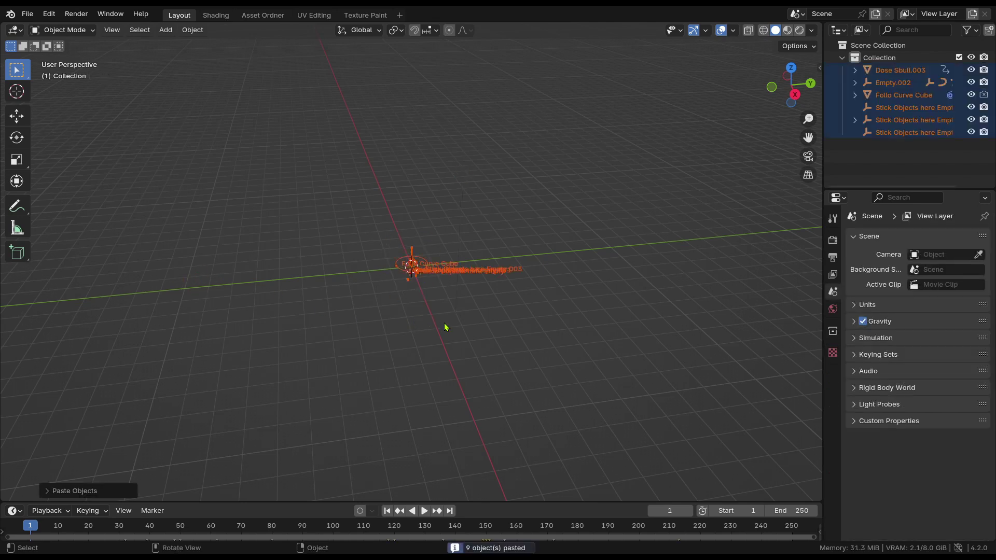
Delete the Follo Curve Cube and its curve
middle_drag(462, 341, 428, 340)
drag(249, 369, 171, 320)
key(Delete)
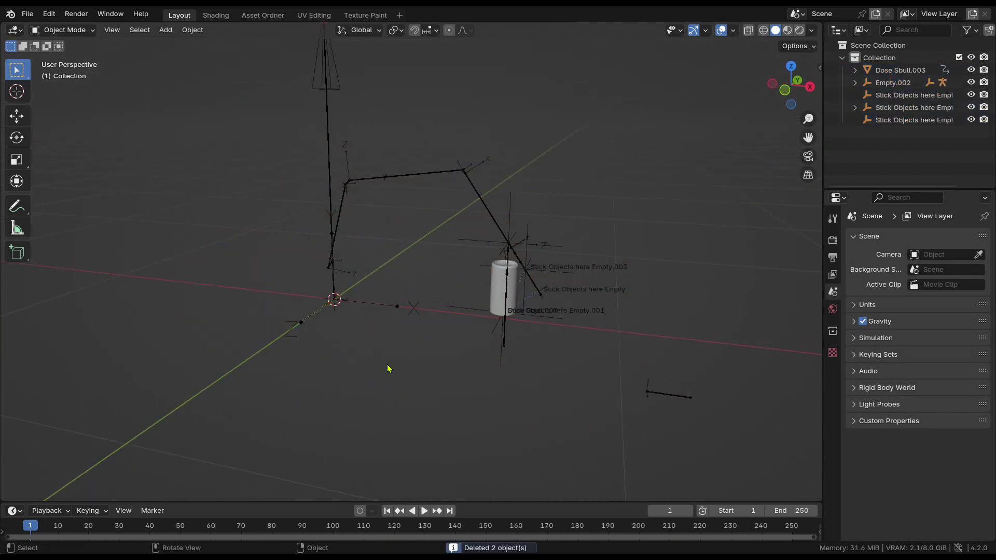
Select the stick-figure armature
middle_drag(387, 368, 421, 395)
scroll(408, 371, up, 3)
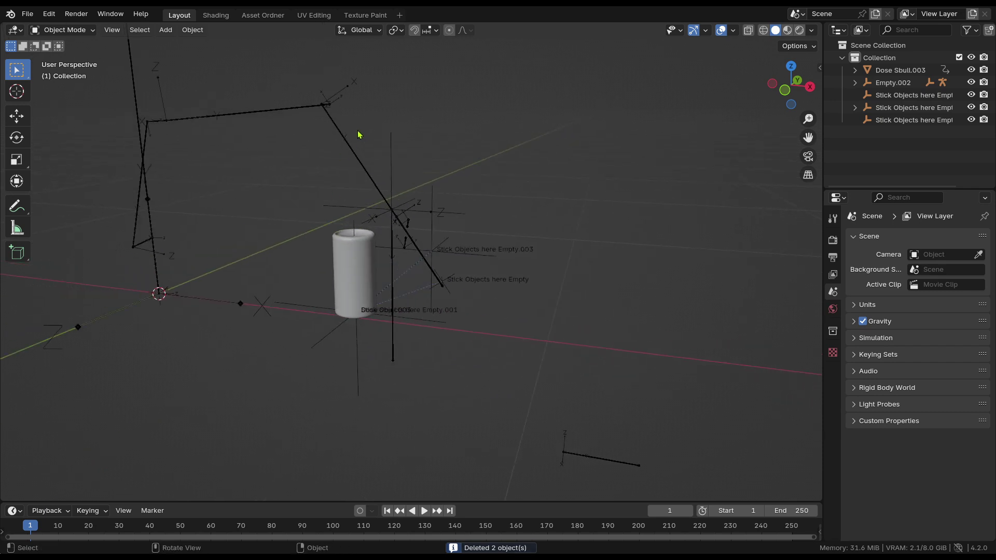
click(348, 138)
scroll(411, 278, up, 1)
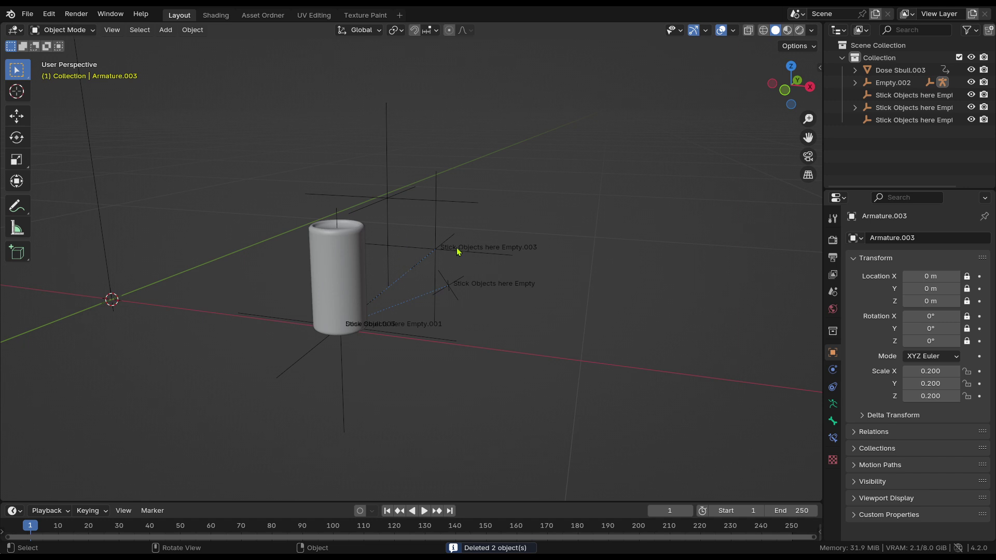
middle_drag(459, 252, 390, 211)
Hide Stick Objects here Empty.002 together with the stick-figure armature
click(372, 193)
key(g)
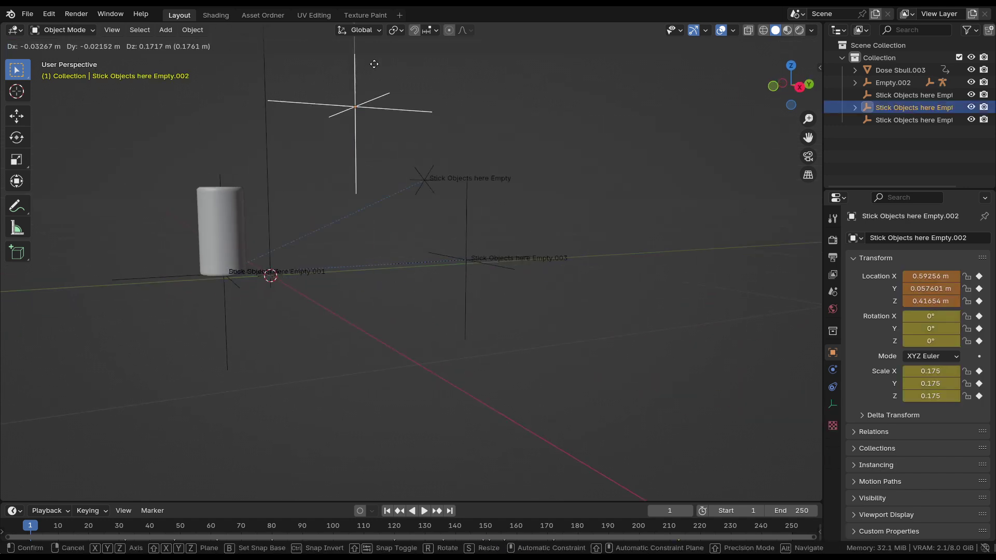
key(Escape)
shift+middle_drag(321, 155, 446, 240)
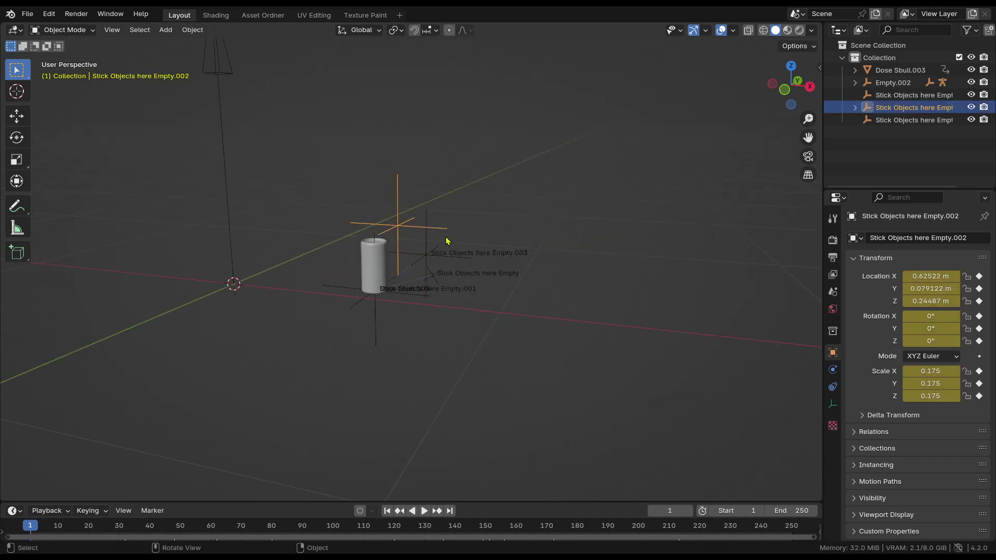
key(alt+h)
click(405, 206)
middle_drag(405, 206, 344, 145)
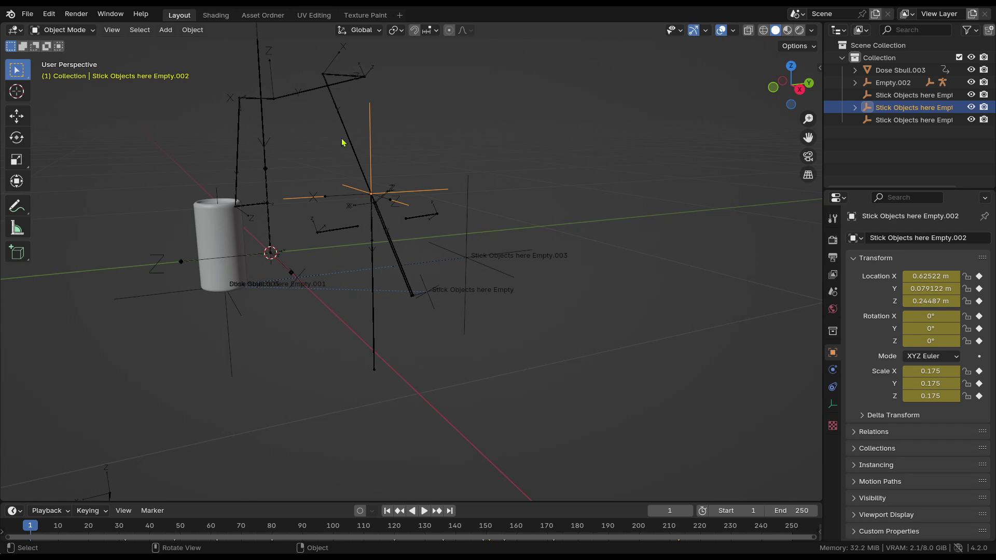
key(h)
Hide Empty.002 and select all remaining visible objects
middle_drag(353, 271, 280, 233)
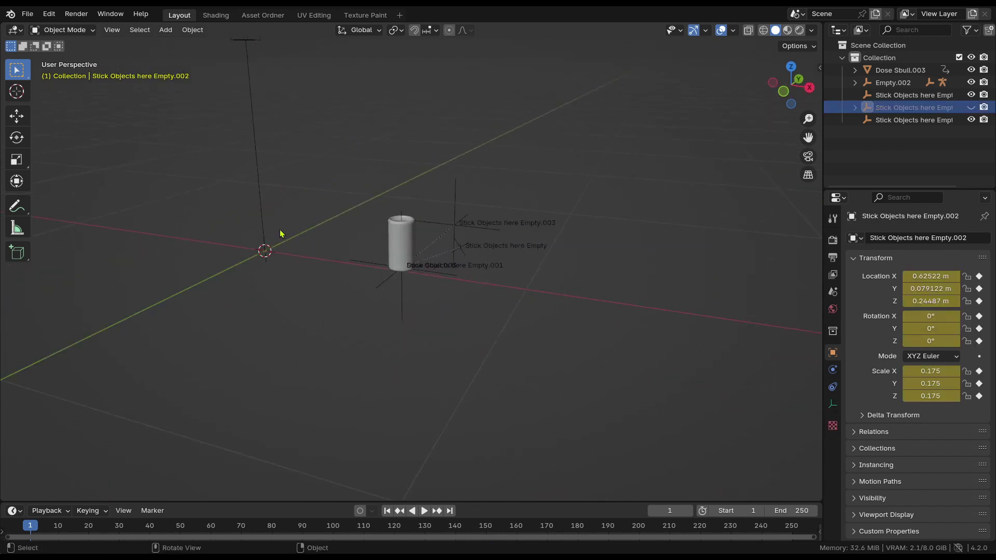
click(318, 145)
key(h)
middle_drag(529, 341, 474, 351)
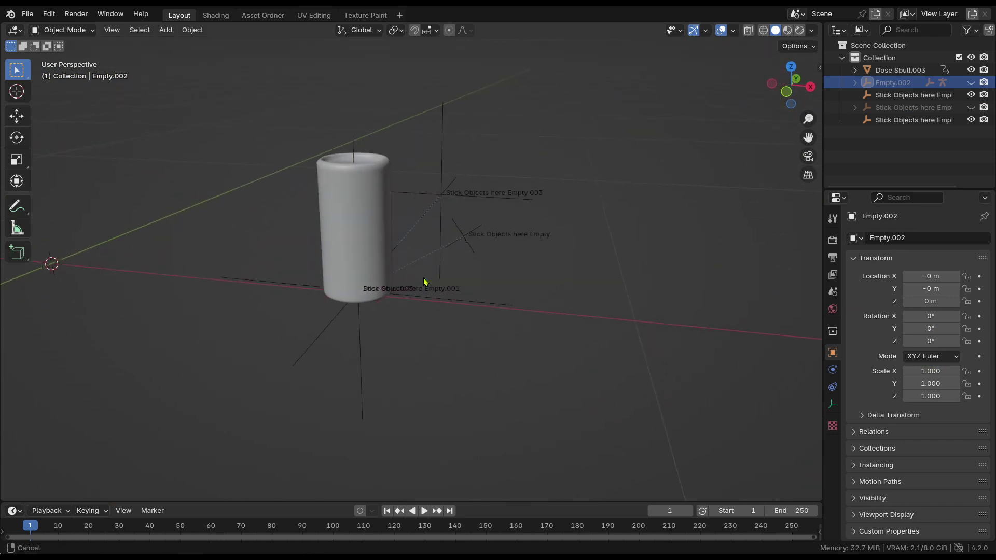
key(a)
scroll(474, 363, down, 4)
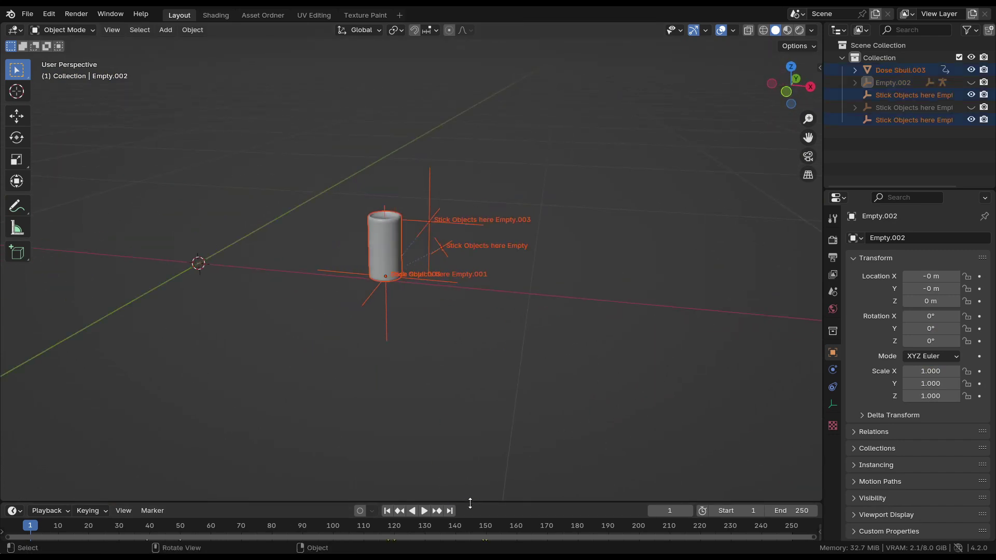
Enlarge the timeline and delete all keyframes from the selected objects
drag(470, 503, 470, 329)
scroll(488, 415, down, 4)
key(x)
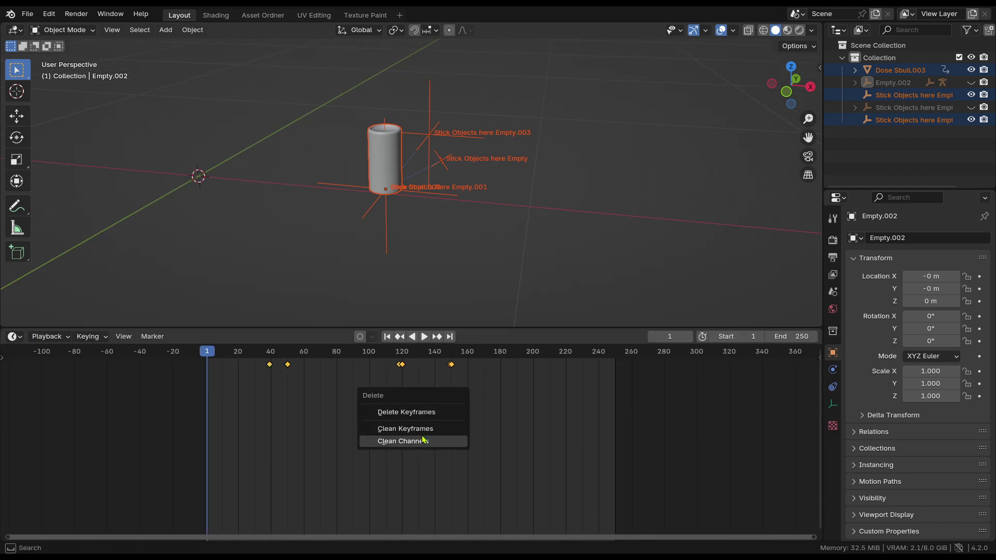
click(429, 413)
Show the Dose Sbull.003 can in Material Preview with its SBULL texture, then open Render Properties
middle_drag(418, 291, 393, 278)
scroll(364, 249, up, 3)
click(316, 197)
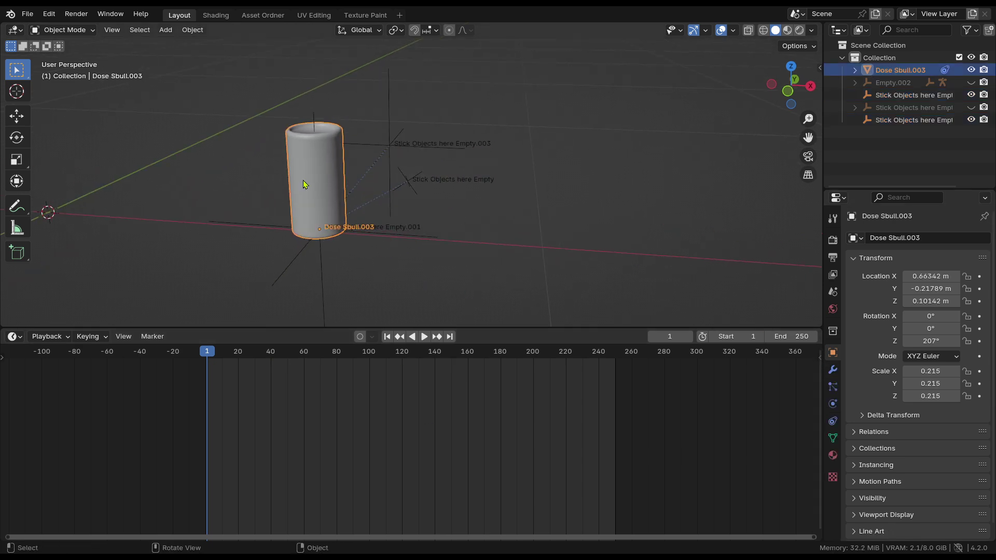
middle_drag(306, 185, 513, 160)
click(788, 29)
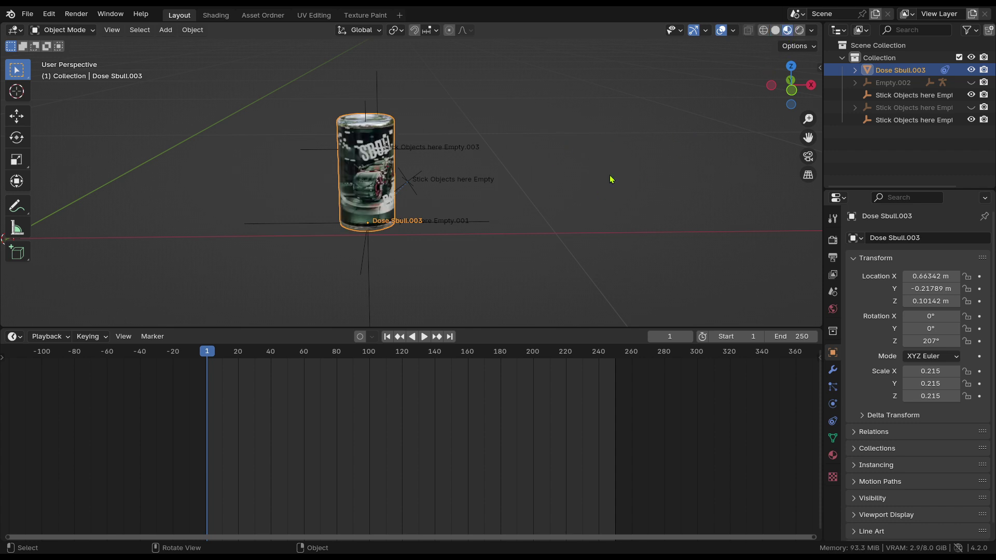
mouse_move(612, 182)
middle_down()
mouse_move(547, 200)
mouse_move(590, 256)
mouse_move(674, 275)
middle_up()
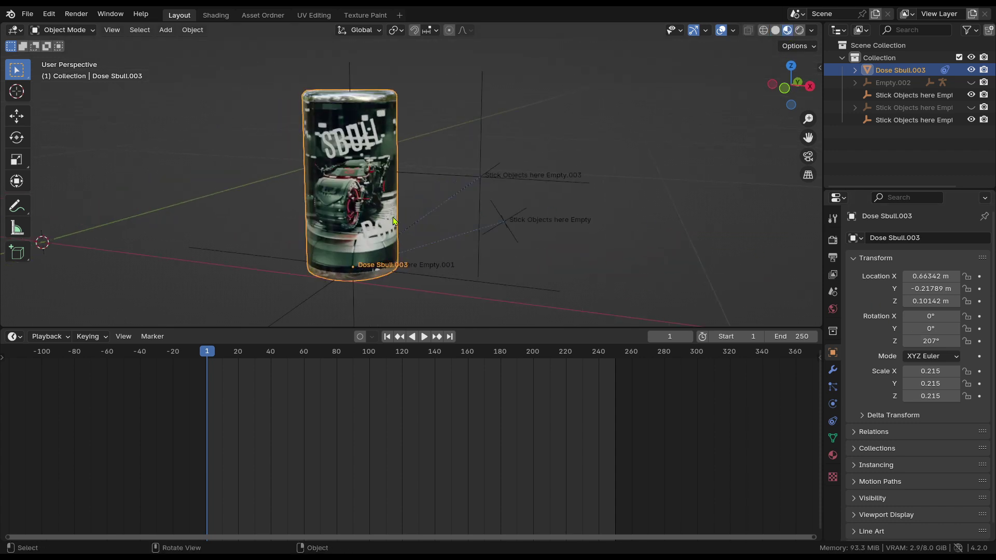
scroll(384, 212, up, 2)
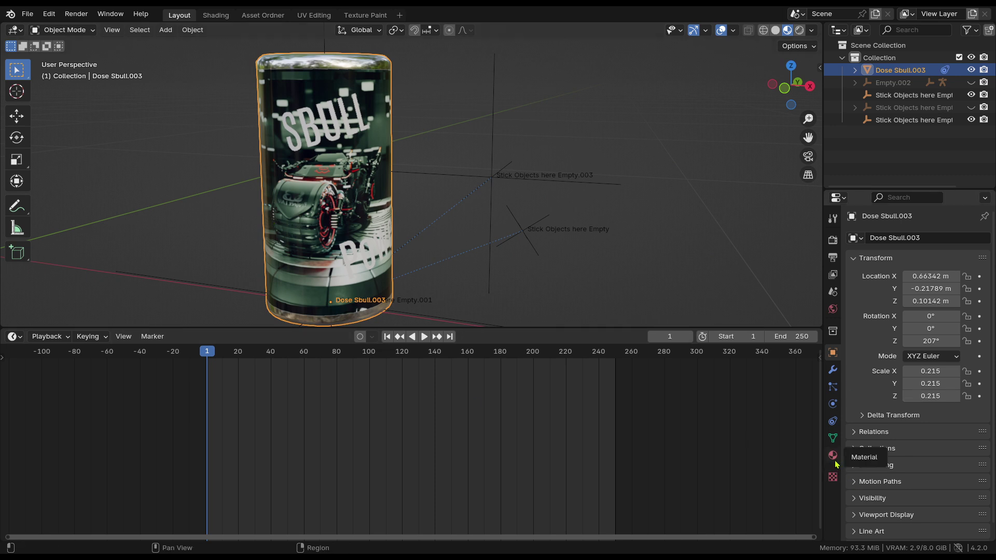
click(834, 241)
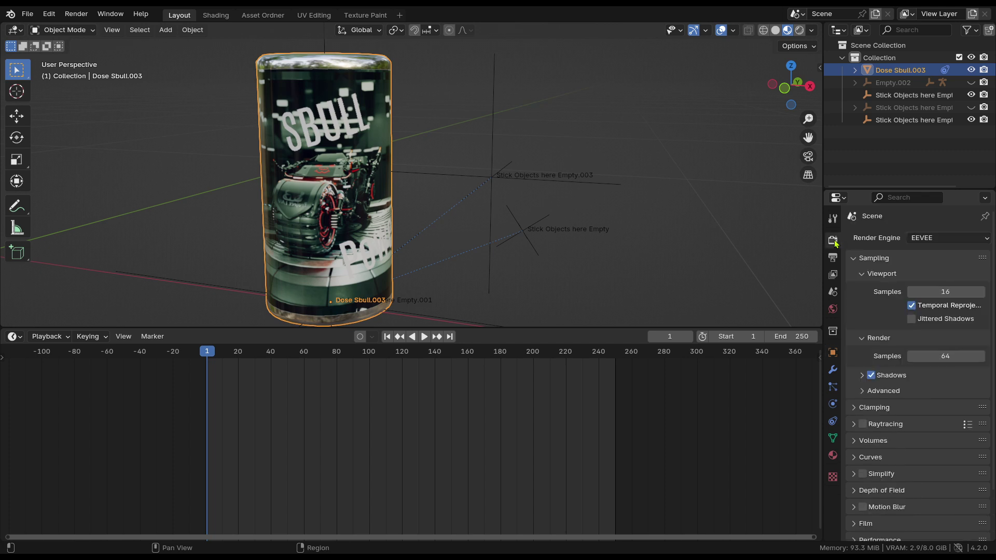
click(863, 424)
click(863, 425)
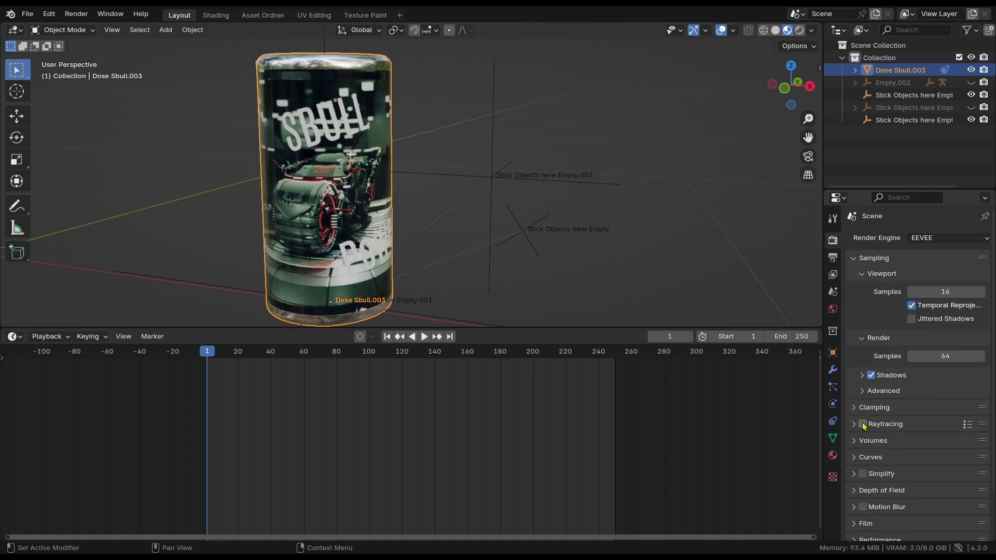
click(863, 425)
click(862, 424)
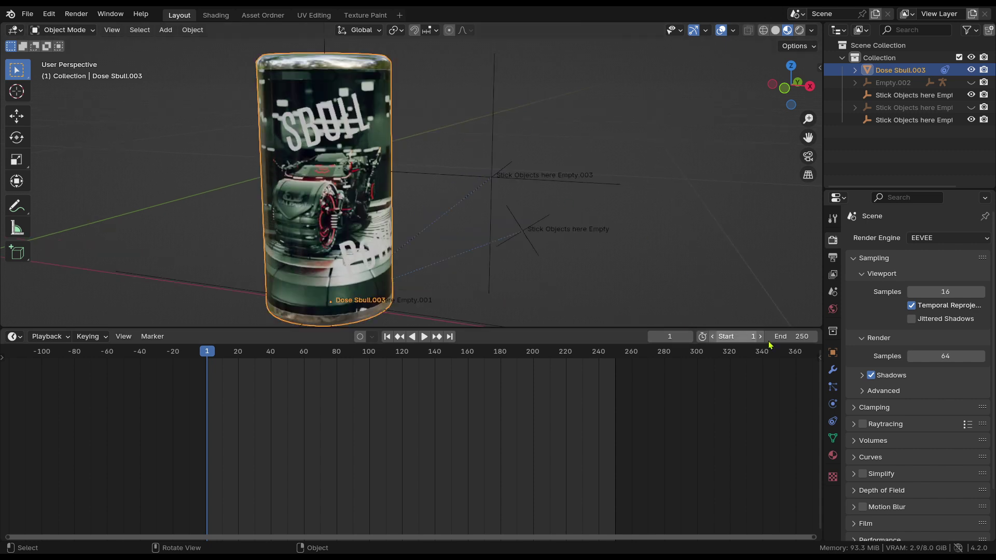
scroll(489, 278, down, 5)
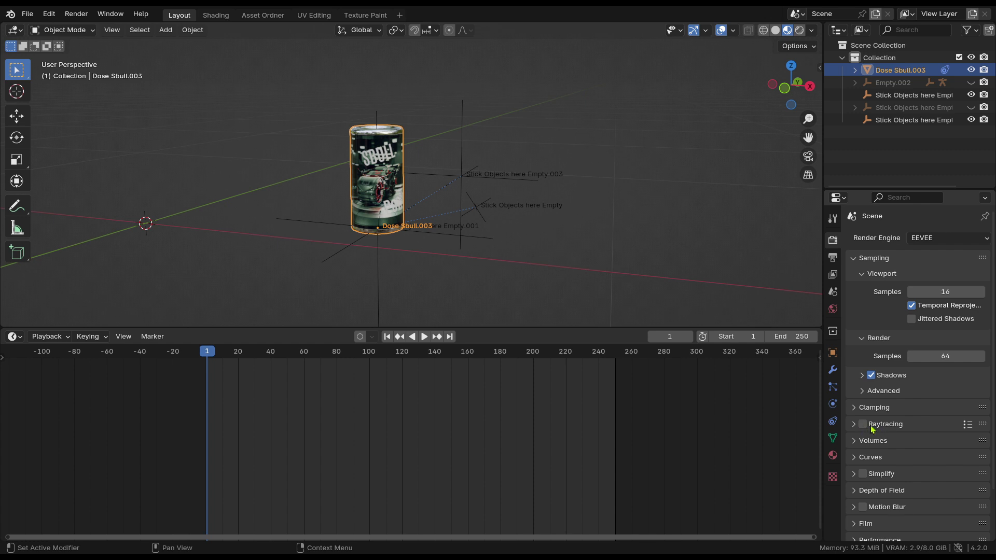
scroll(489, 219, up, 6)
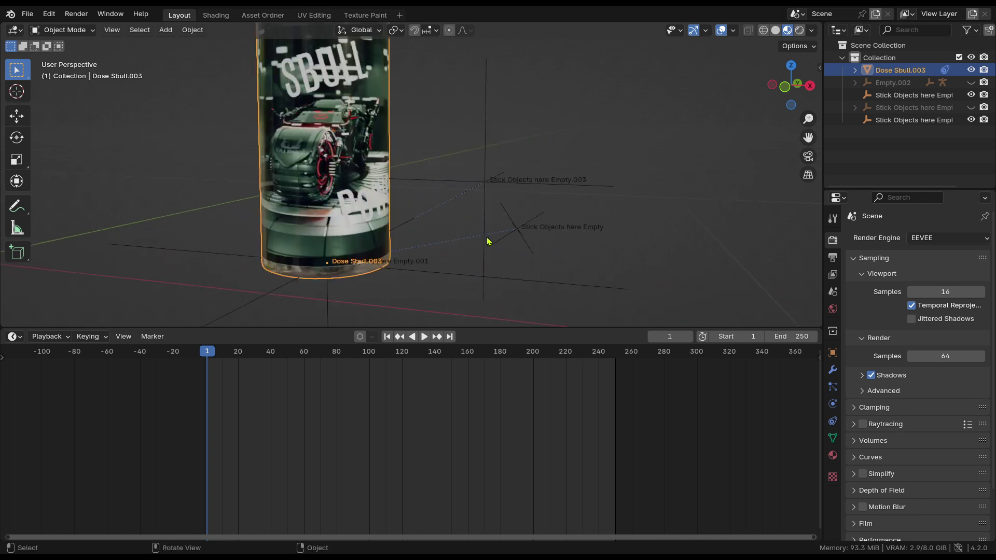
scroll(455, 179, down, 5)
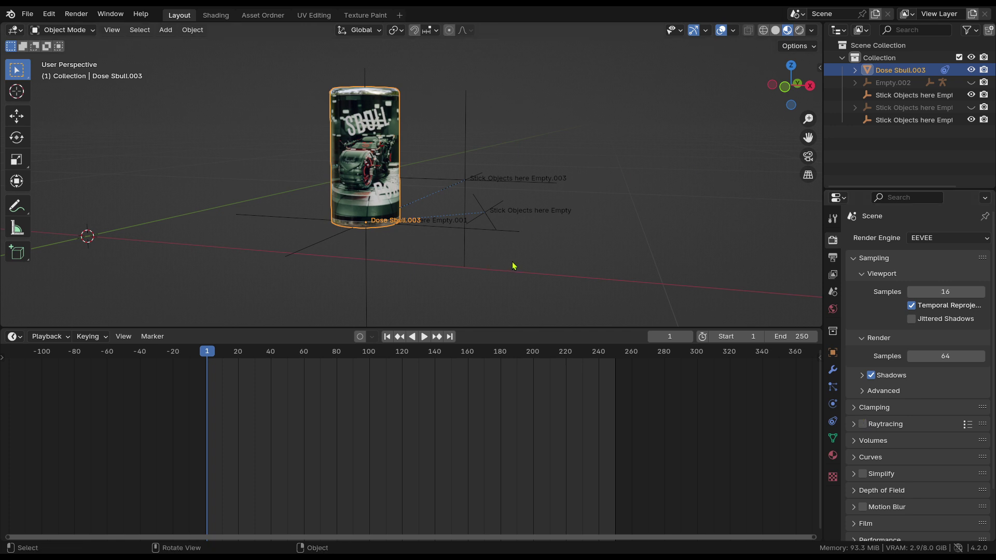
drag(597, 287, 274, 134)
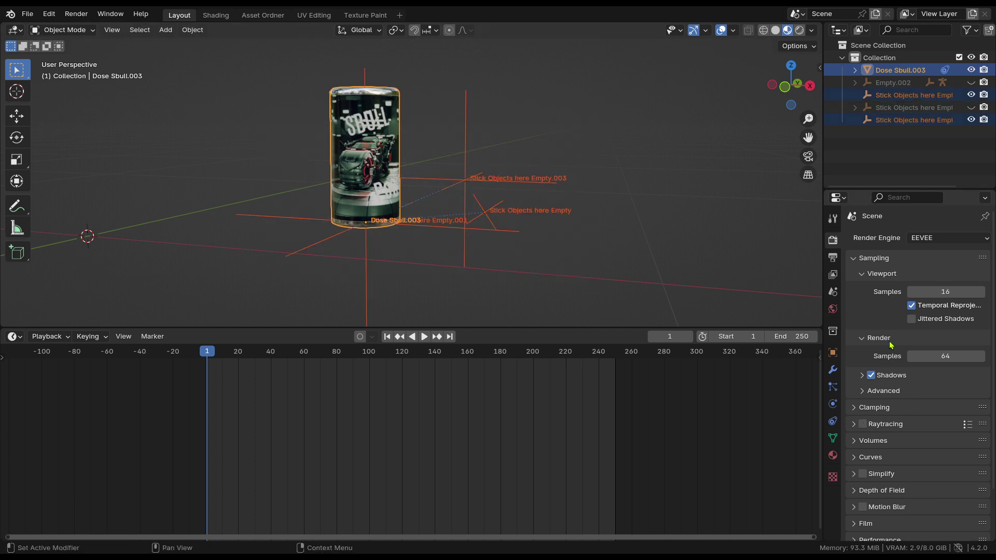
Jump to end frame 250 and clear the selection around the can
click(561, 207)
key(shift+Right)
middle_drag(561, 207, 600, 205)
click(358, 190)
drag(461, 270, 262, 190)
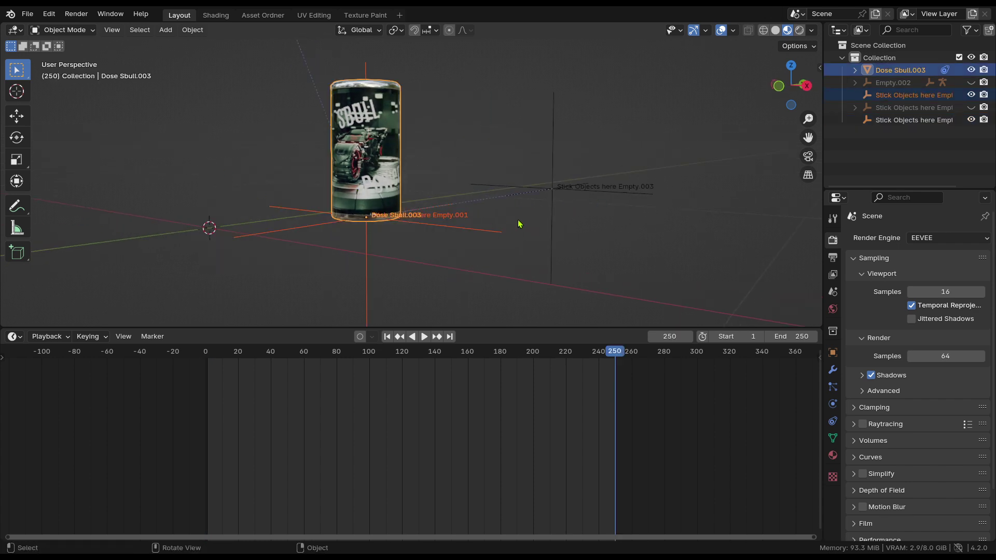
drag(605, 245, 286, 116)
click(511, 241)
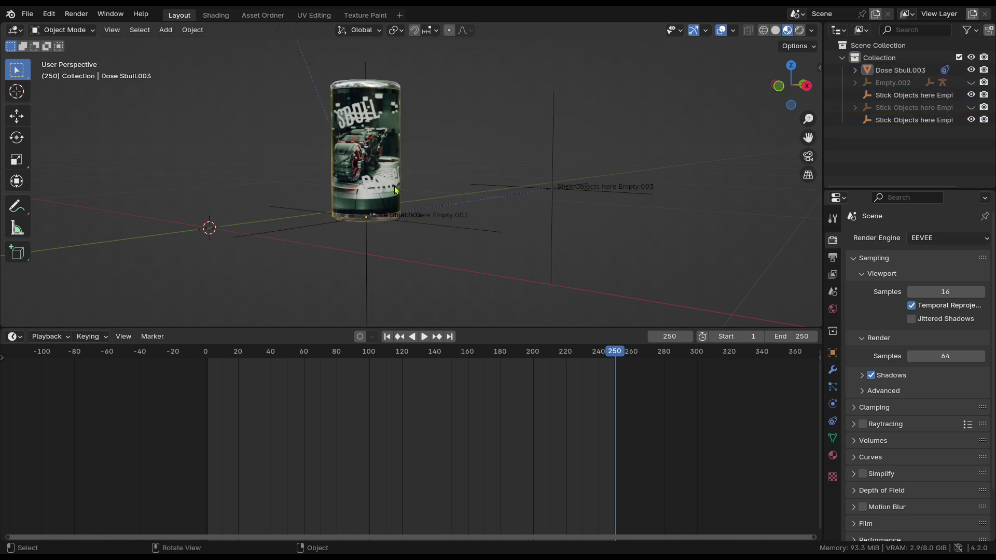
scroll(857, 425, down, 1)
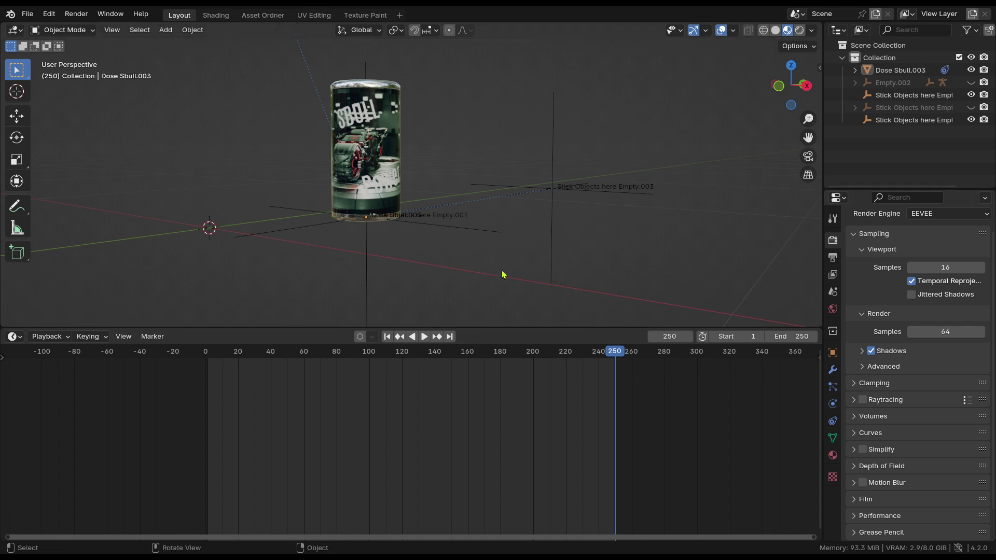
Select the Dose Sbull.003 can and show its Object Constraint properties
click(366, 270)
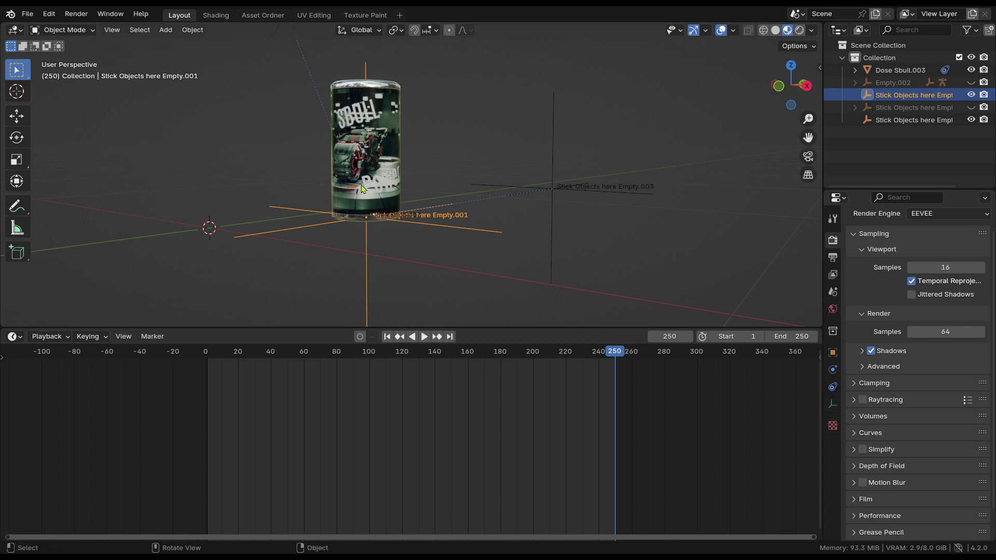
click(455, 234)
middle_drag(455, 234, 574, 282)
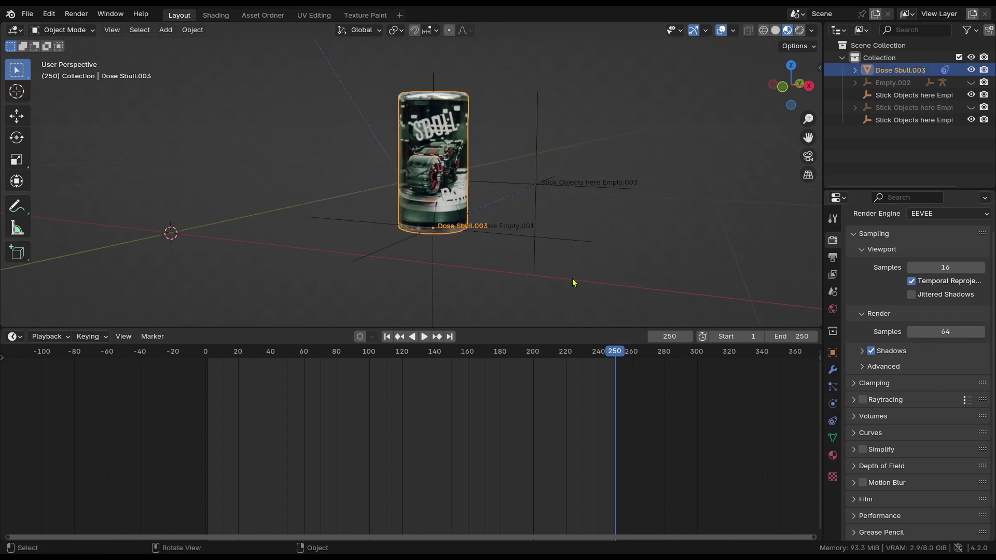
click(833, 420)
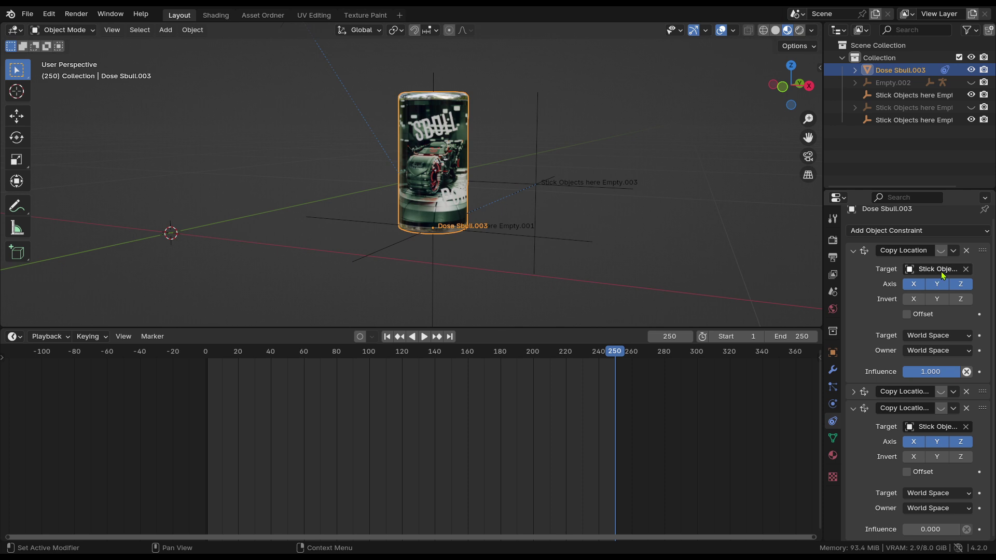
Toggle the first Copy Location constraint off and on to compare positions, leaving it enabled
click(941, 251)
middle_drag(544, 202, 545, 278)
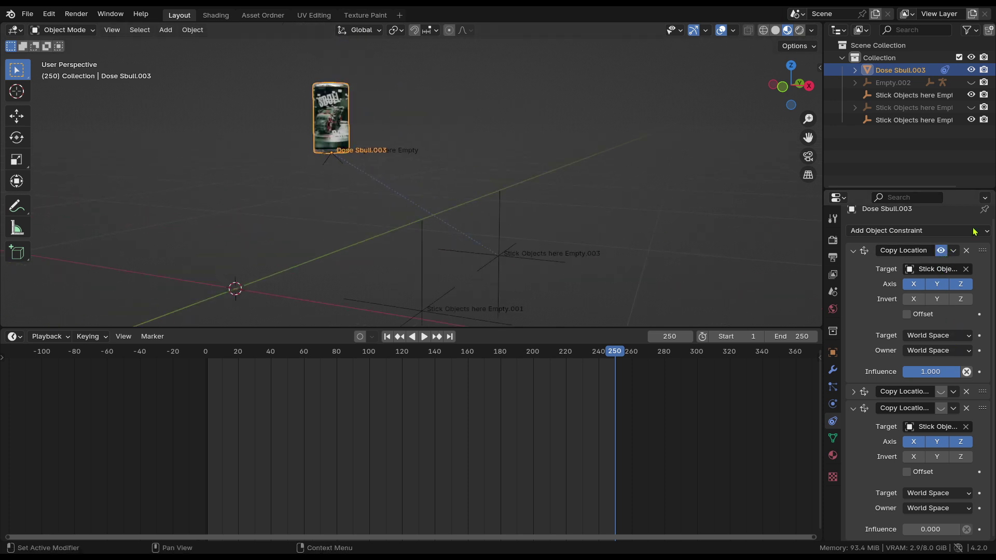
click(941, 251)
click(942, 251)
click(941, 251)
click(941, 251)
click(941, 251)
click(941, 251)
click(941, 251)
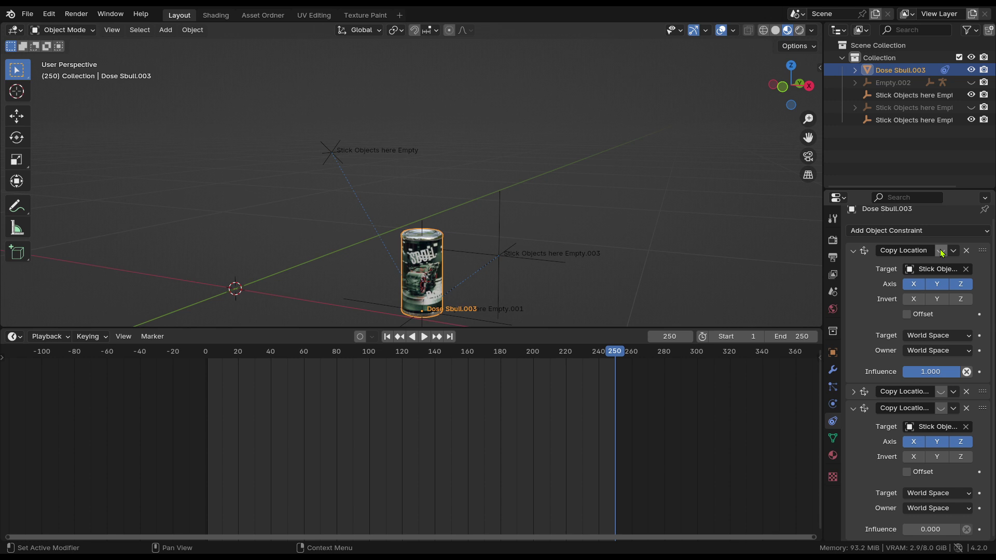
click(941, 251)
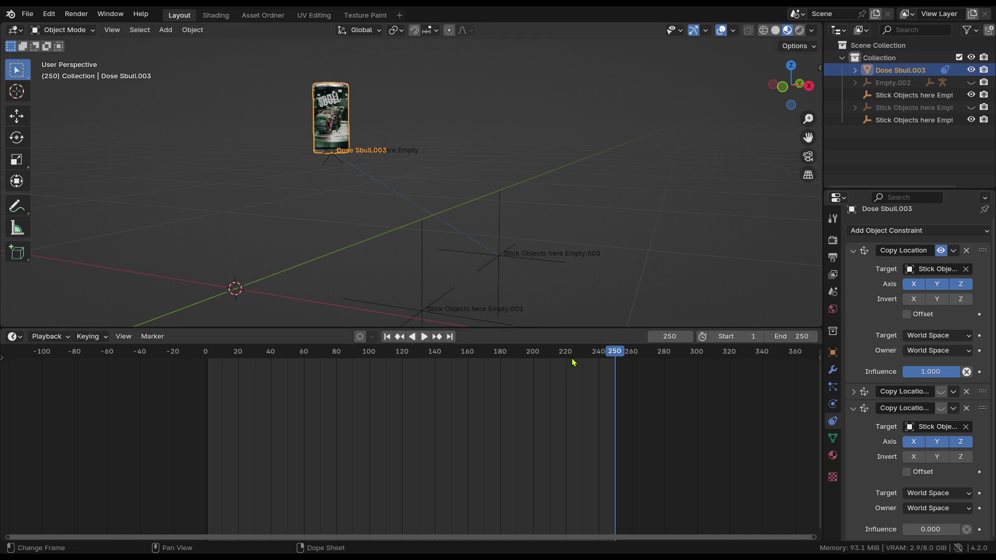
Play the animation to preview the can's hops, then set the current frame to 80
key(space)
drag(604, 359, 367, 401)
key(space)
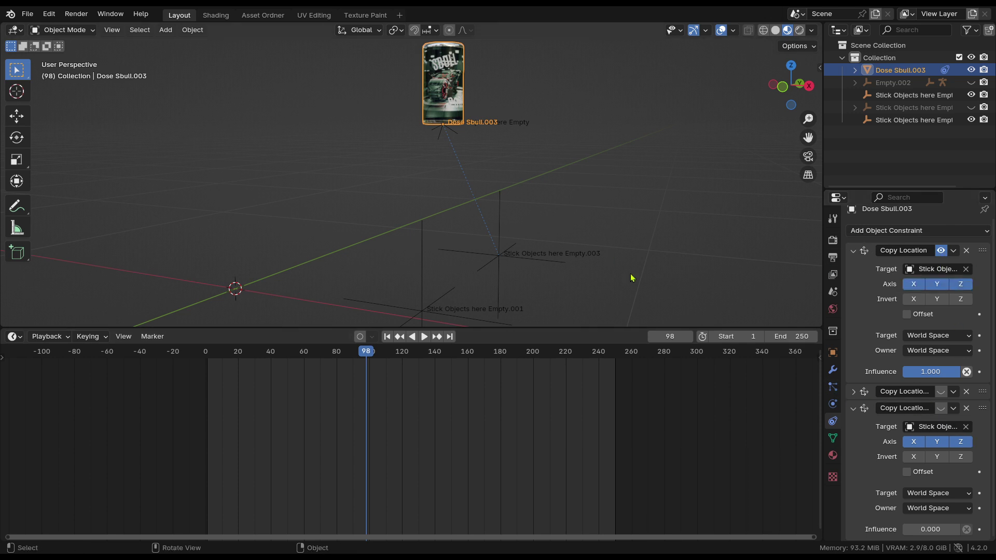
drag(311, 375, 336, 373)
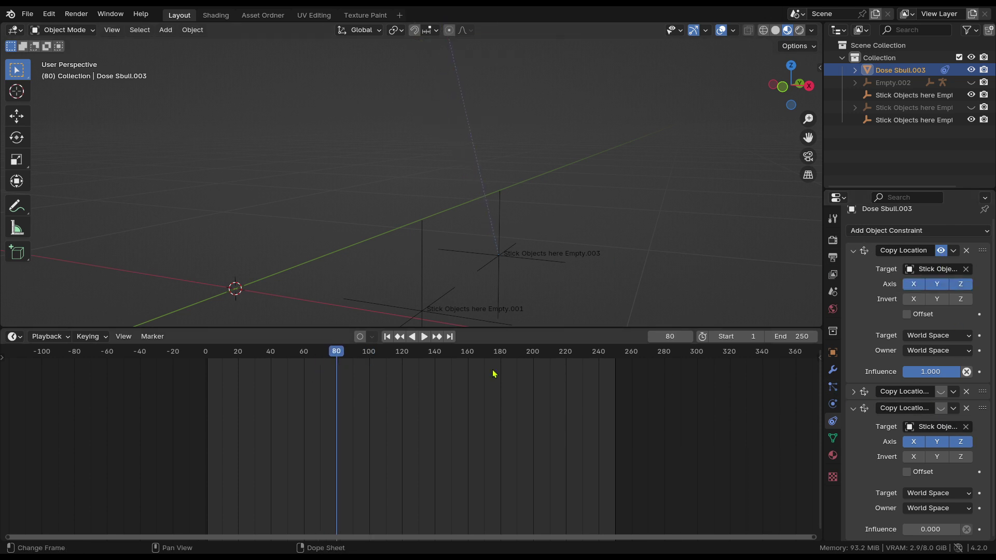
scroll(415, 187, down, 3)
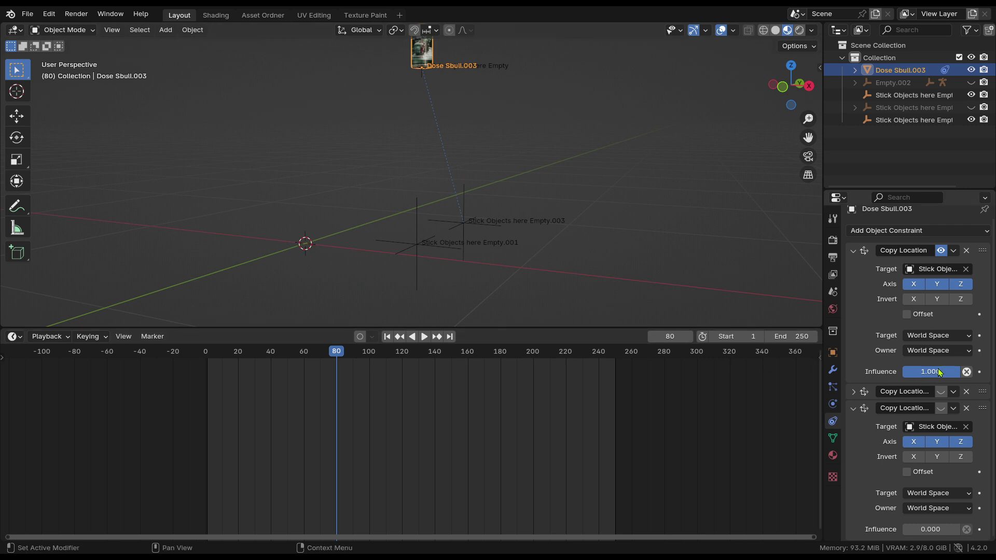
middle_drag(521, 223, 608, 300)
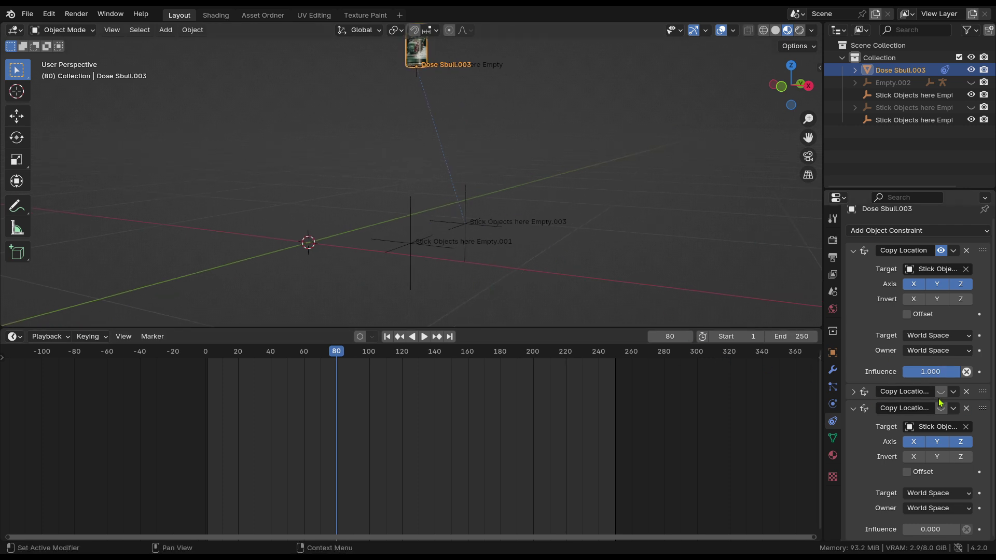
middle_drag(412, 247, 415, 260)
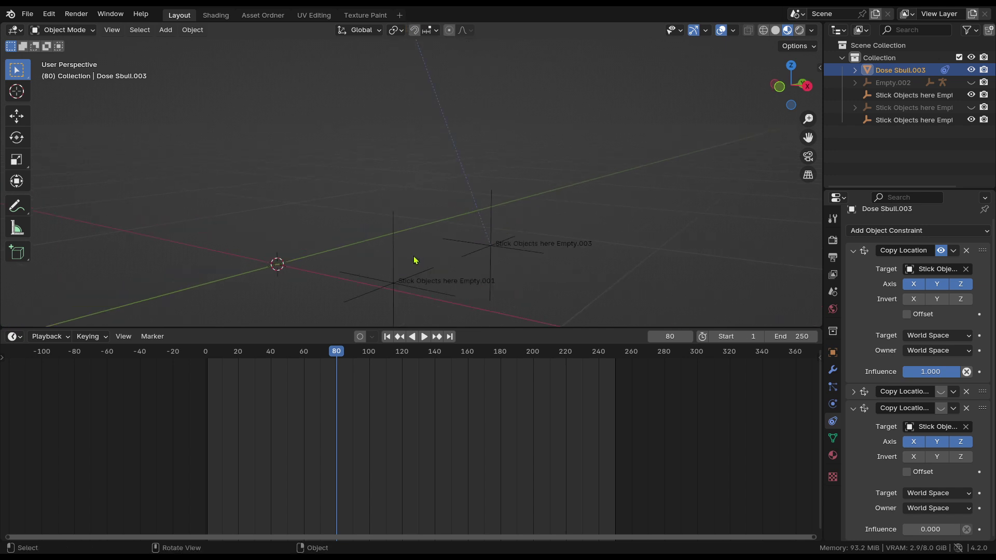
Enable the second Copy Location constraint and set its influence to 1.000
click(942, 393)
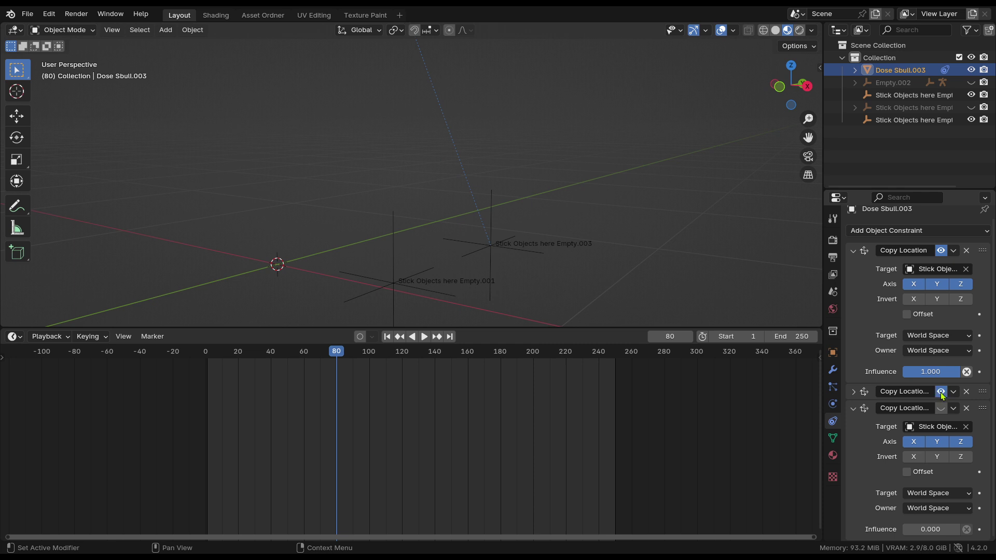
click(855, 392)
middle_drag(592, 243, 567, 240)
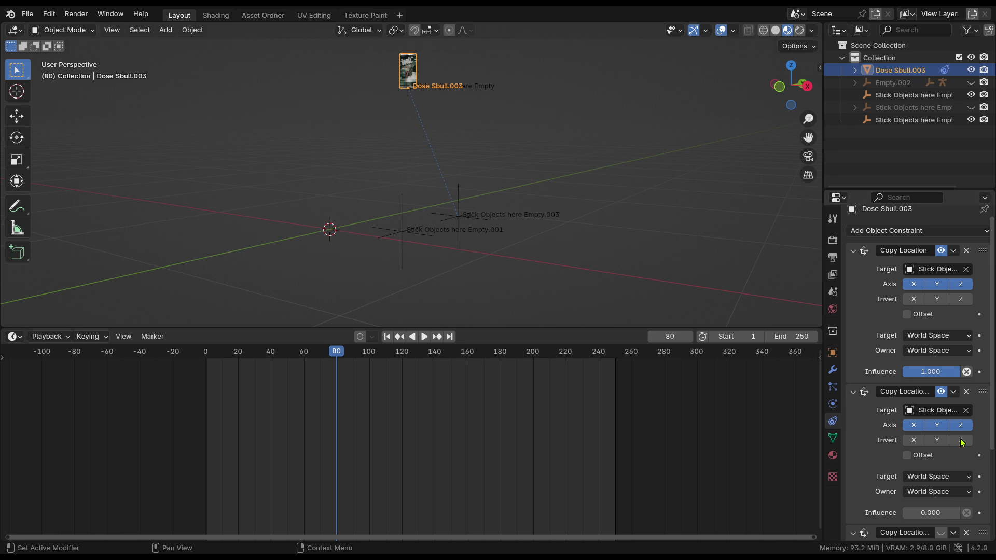
scroll(898, 443, down, 1)
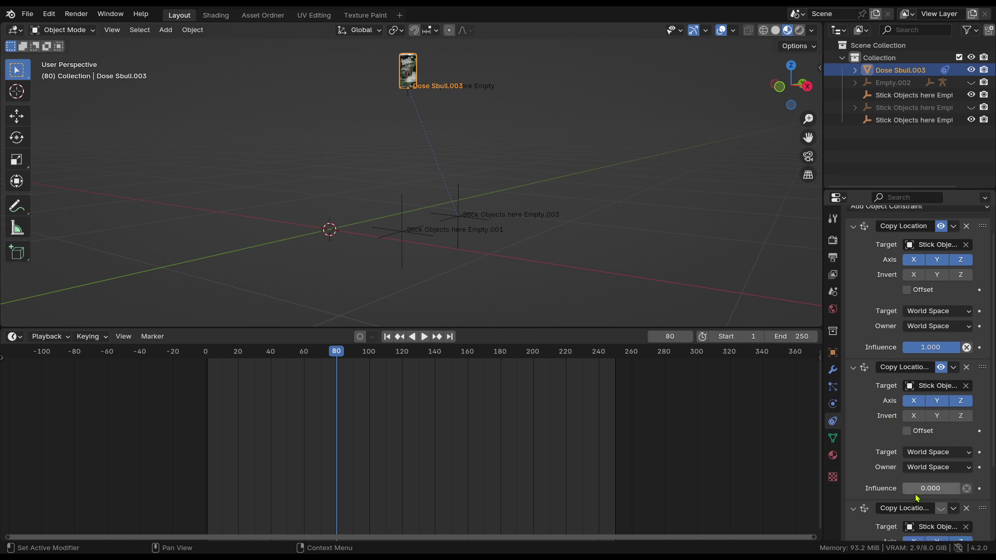
key(ctrl+z)
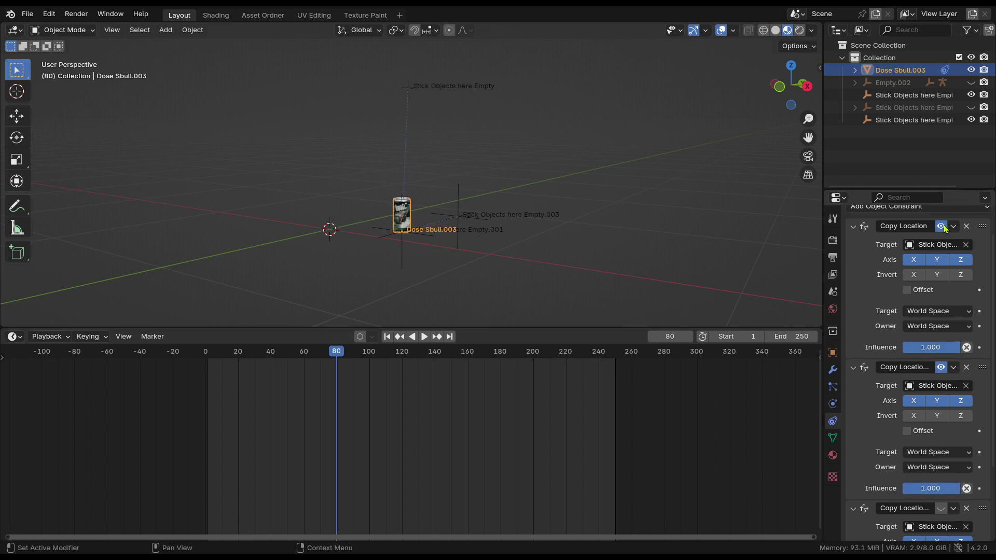
middle_drag(744, 255, 536, 300)
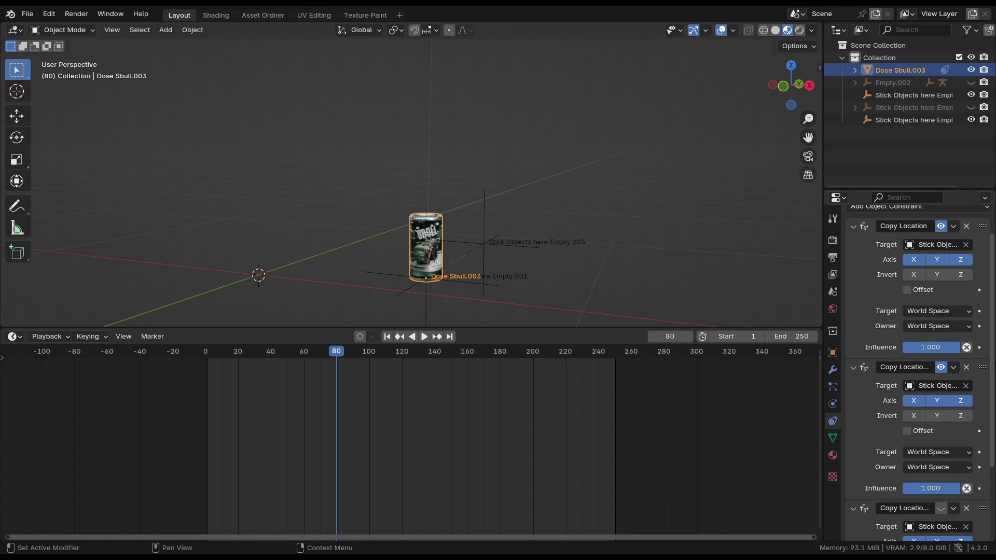
mouse_move(933, 488)
mouse_down()
mouse_move(905, 489)
mouse_move(934, 488)
mouse_up()
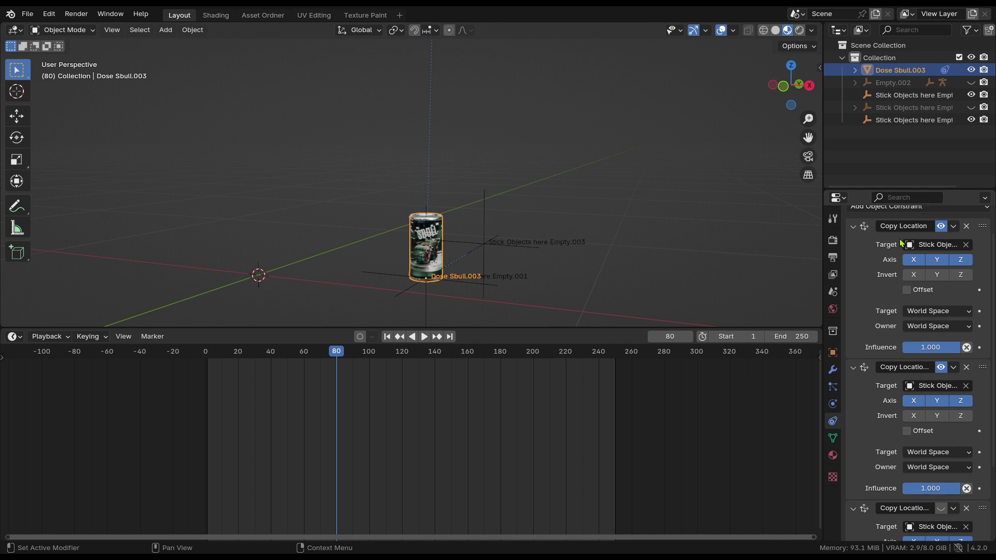
Collapse the first and second constraint panels and toggle the second off and on to compare
click(853, 228)
click(853, 251)
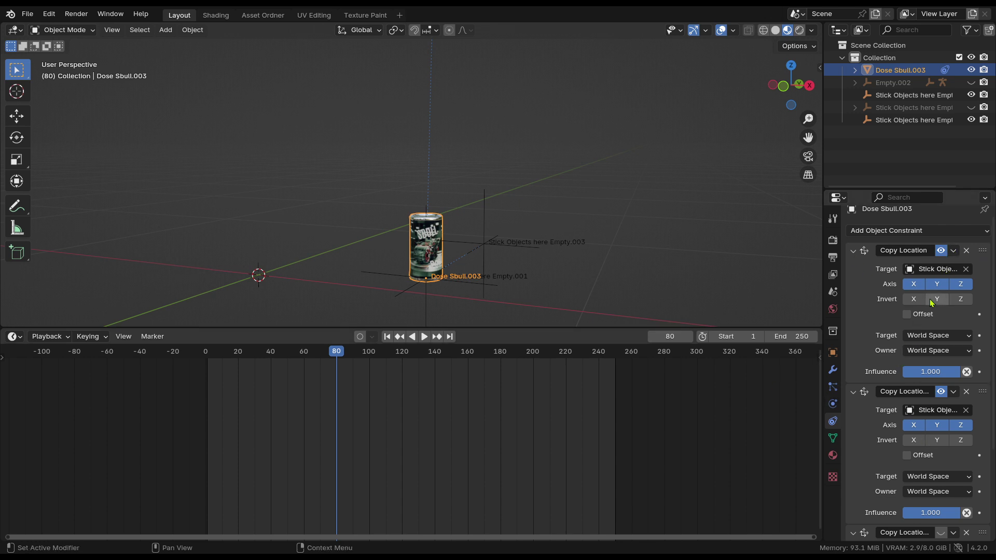
scroll(934, 301, down, 3)
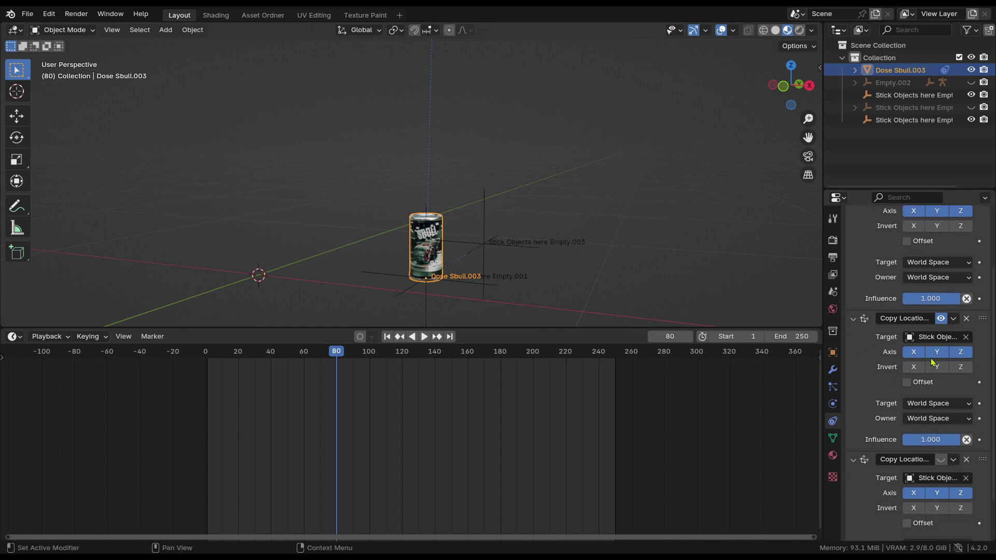
click(854, 320)
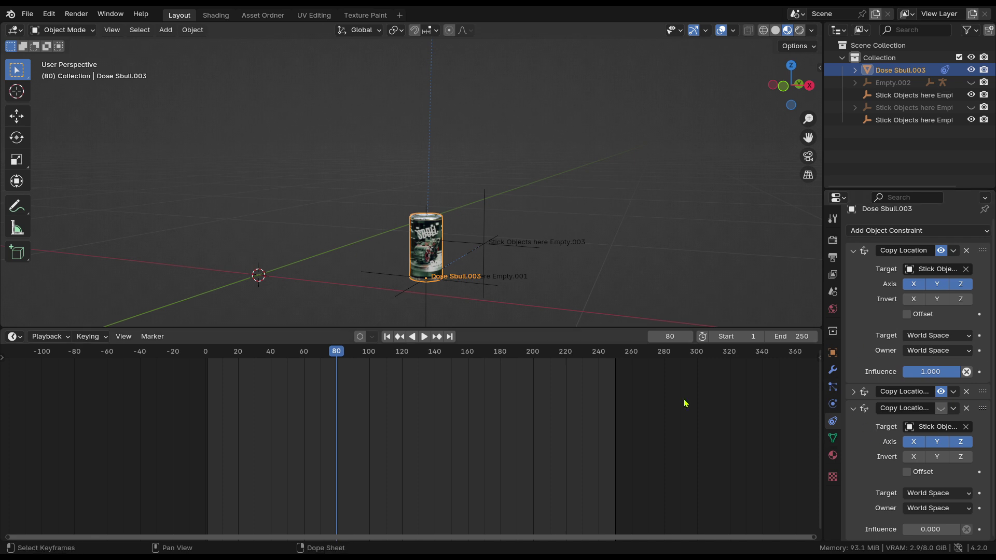
click(853, 251)
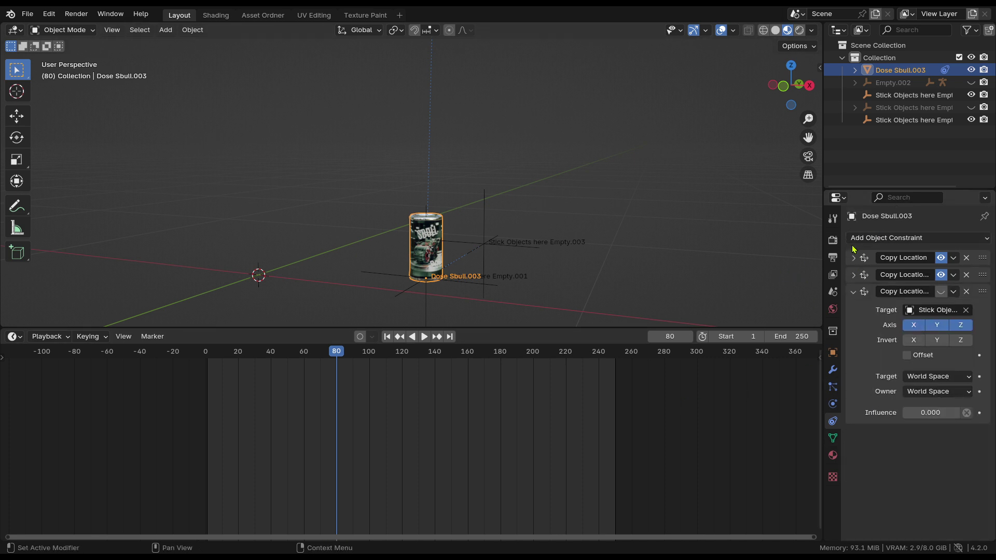
click(940, 274)
click(941, 274)
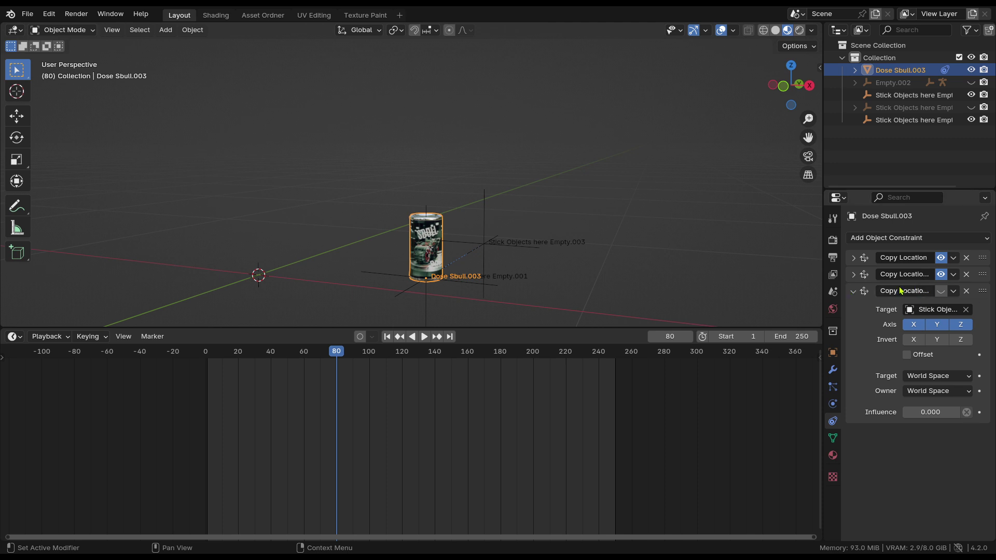
Raise the third Copy Location constraint's influence to 1.000
click(854, 291)
click(854, 291)
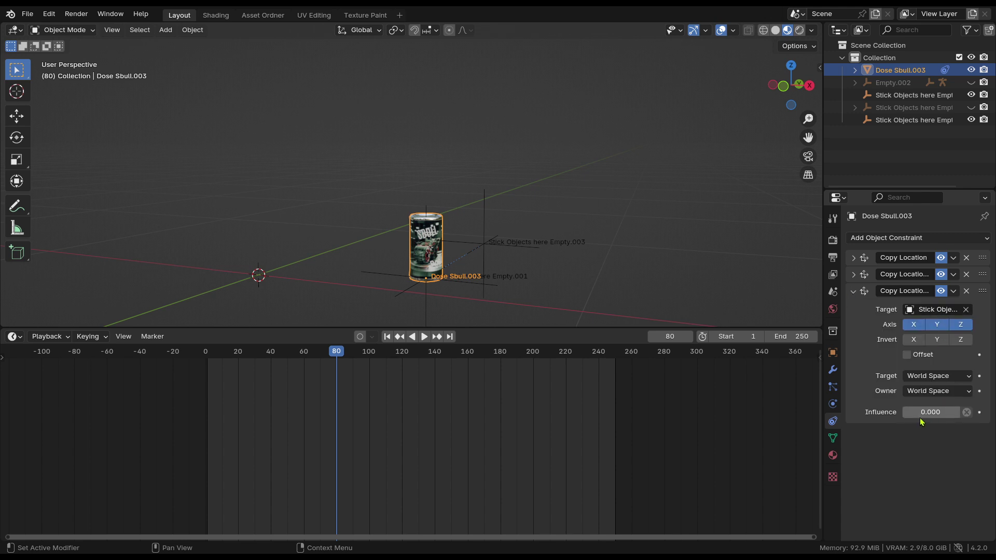
drag(931, 412, 959, 412)
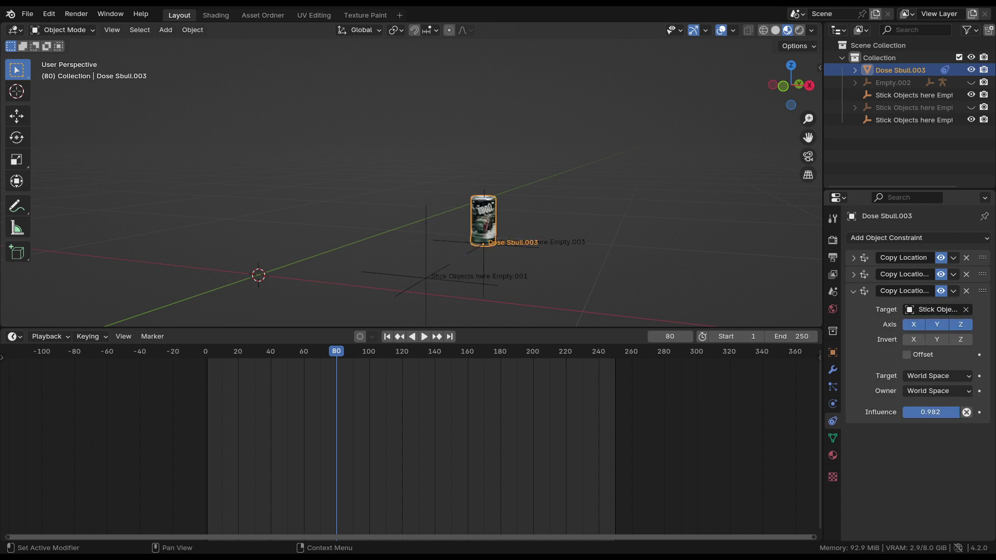
middle_drag(363, 278, 419, 278)
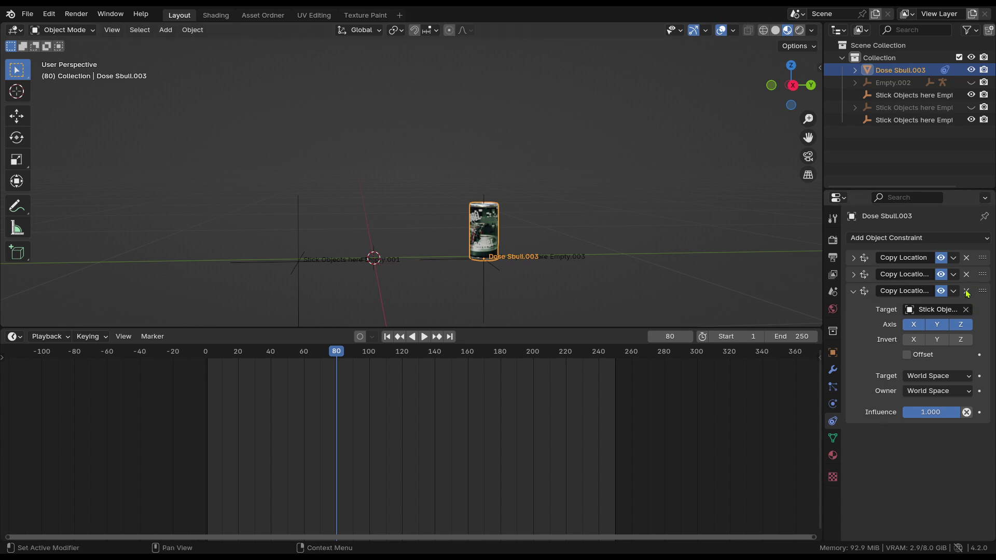
Disable and delete the can's third Copy Location constraint, then scrub with Empty.001 selected to check the animation
click(943, 291)
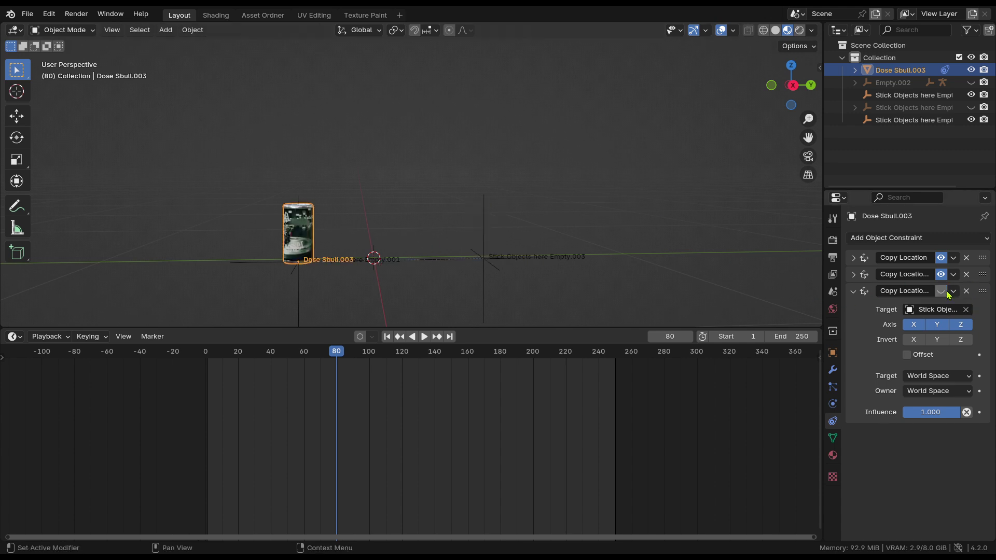
click(967, 291)
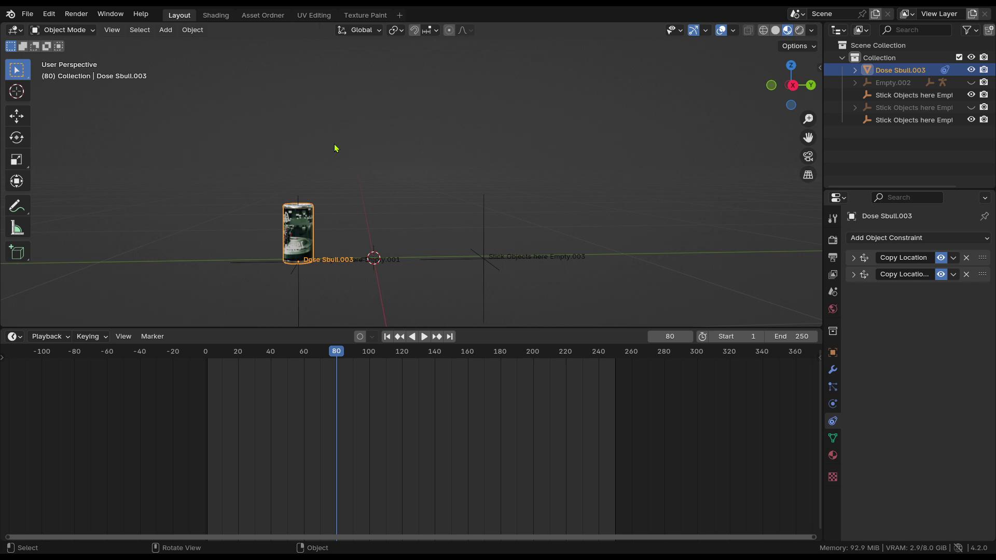
click(295, 258)
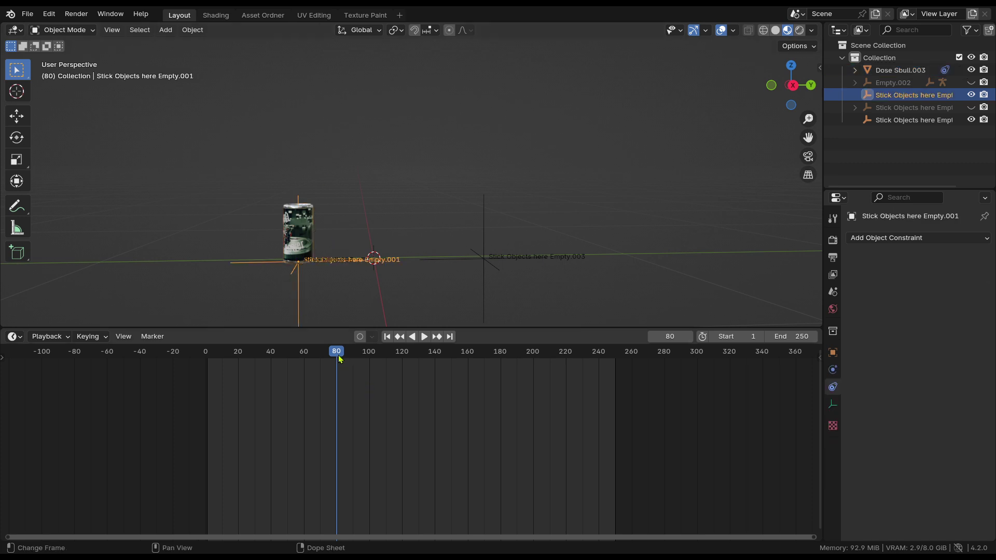
mouse_move(341, 359)
mouse_down()
mouse_move(216, 359)
mouse_move(347, 372)
mouse_move(336, 371)
mouse_up()
Select the can and expand its first and second Copy Location constraints to test the second's influence
click(263, 191)
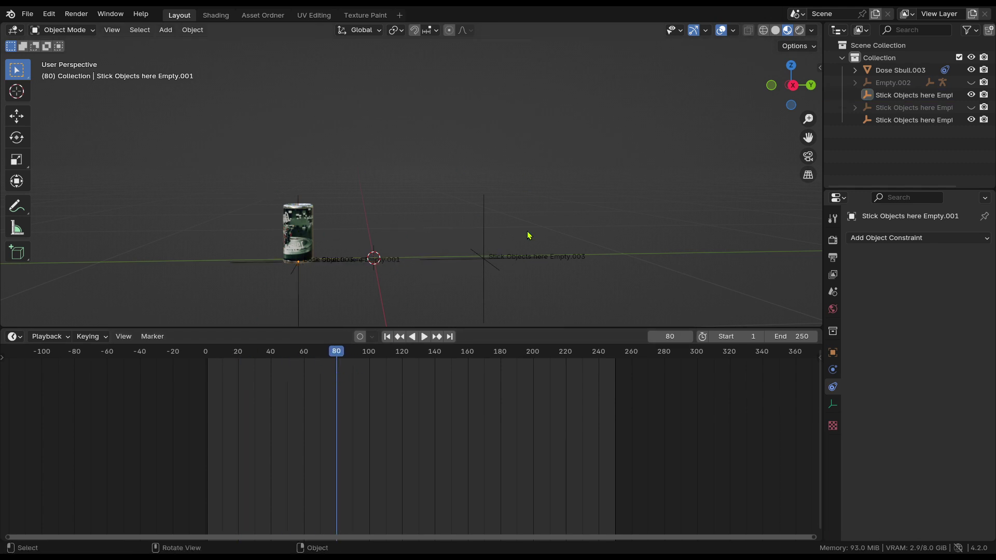
click(302, 242)
click(854, 259)
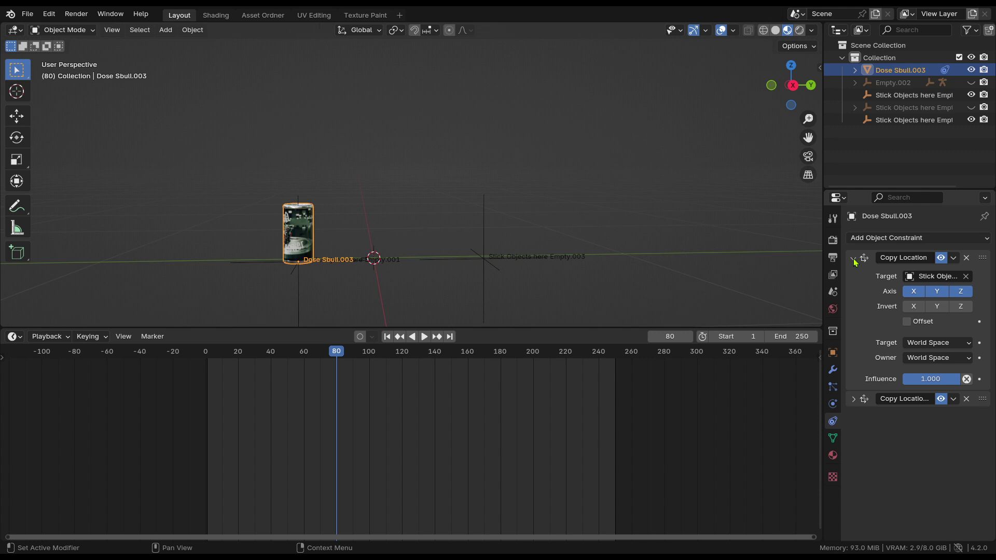
click(854, 400)
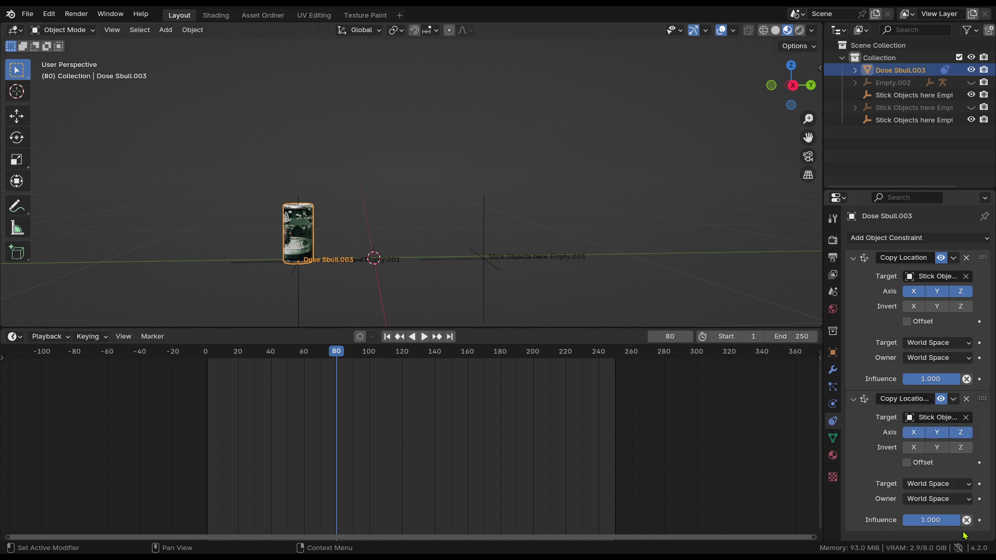
mouse_move(955, 520)
mouse_down()
mouse_move(904, 521)
mouse_move(960, 520)
mouse_up()
Toggle the second Copy Location constraint off and on, then lower its influence to 0.796
click(942, 401)
click(941, 401)
click(942, 403)
click(942, 403)
click(942, 403)
click(942, 404)
click(942, 403)
click(943, 401)
click(942, 401)
click(942, 400)
mouse_move(954, 521)
mouse_down()
mouse_move(909, 521)
mouse_move(957, 521)
mouse_up()
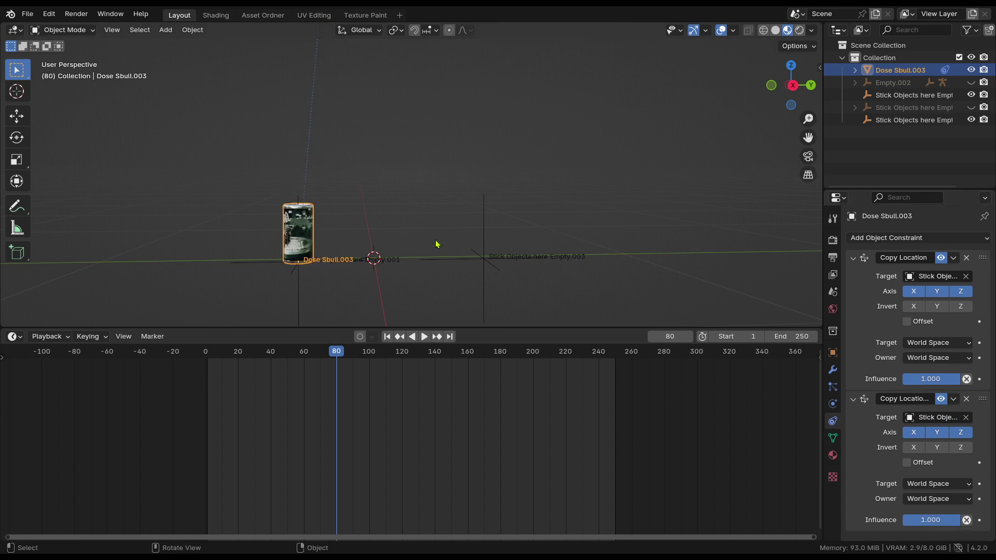
Select Stick Objects here Empty.001, then Stick Objects here Empty.003 from a new angle
click(294, 275)
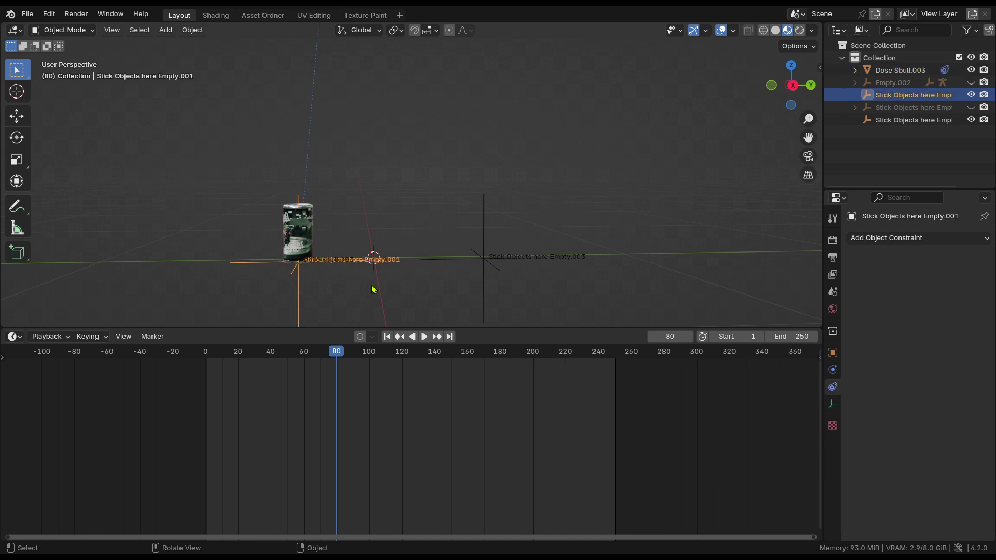
middle_drag(373, 289, 329, 267)
scroll(323, 282, down, 3)
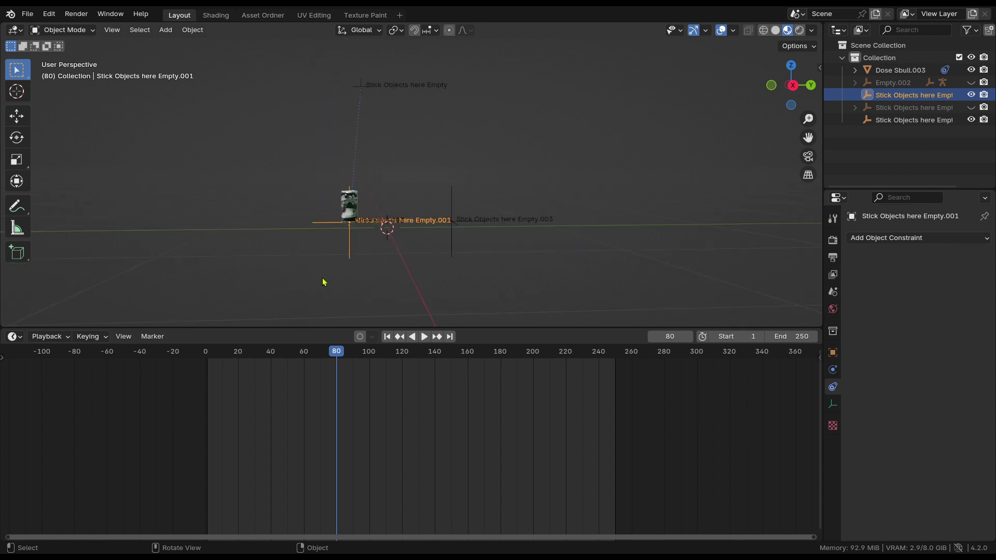
scroll(325, 276, up, 3)
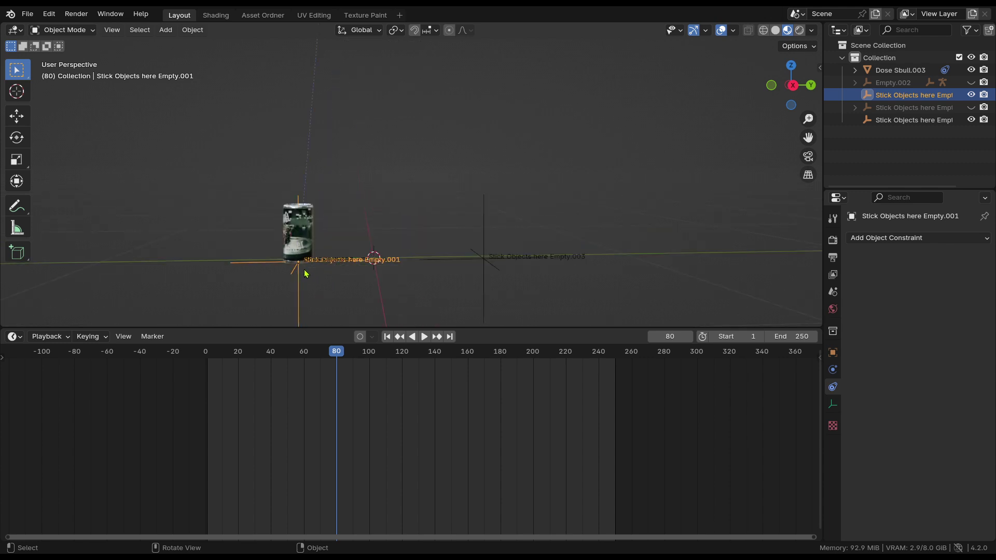
click(496, 267)
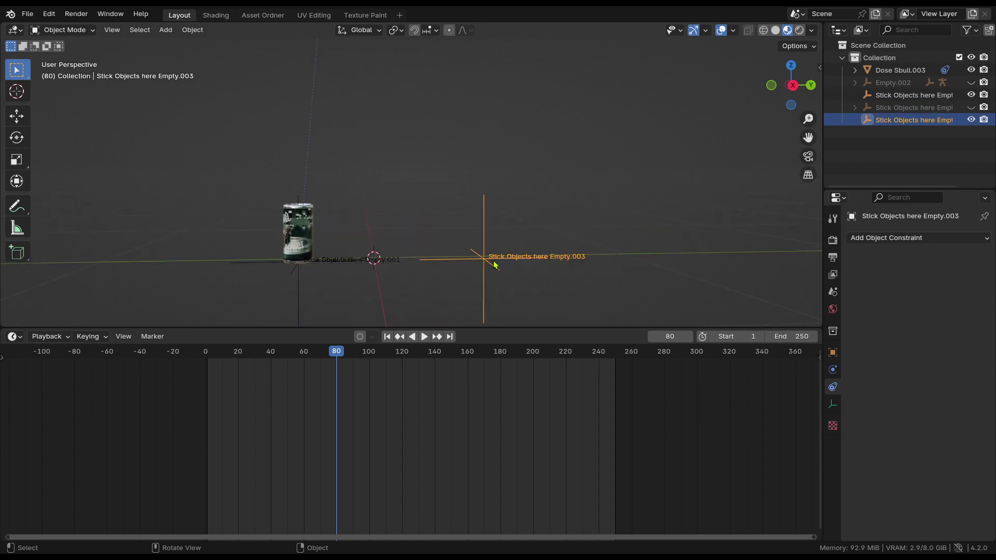
Delete Empty.003, undo, snap the 3D cursor onto it, then delete it again
key(x)
key(ctrl+z)
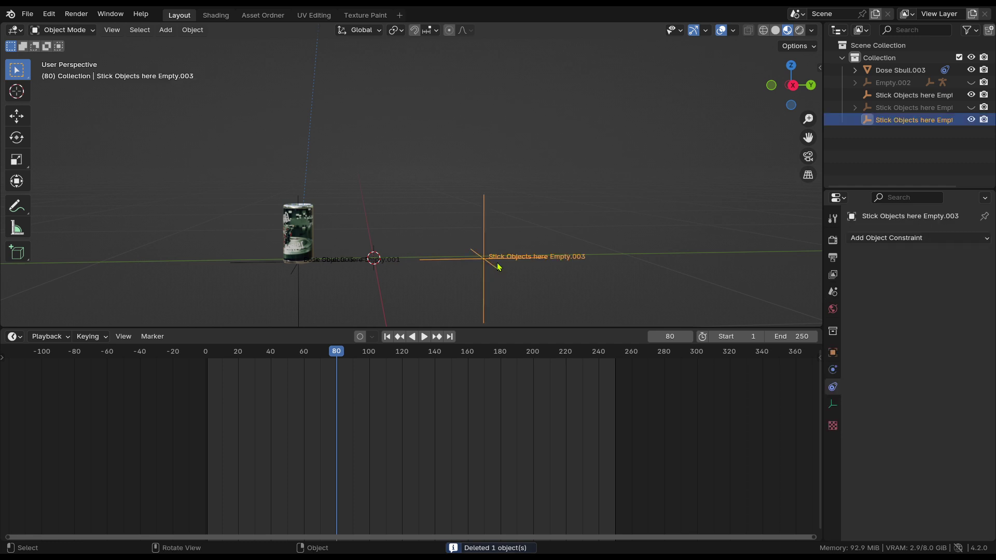
key(shift+s)
click(493, 324)
key(Delete)
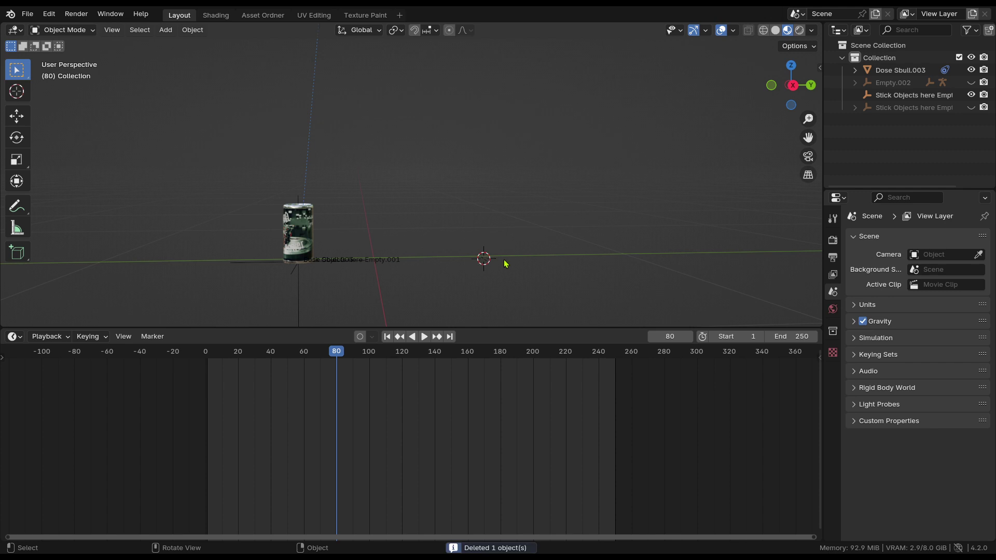
Select the can Dose Sbull.003, play the animation, and set the current frame to 50
click(316, 274)
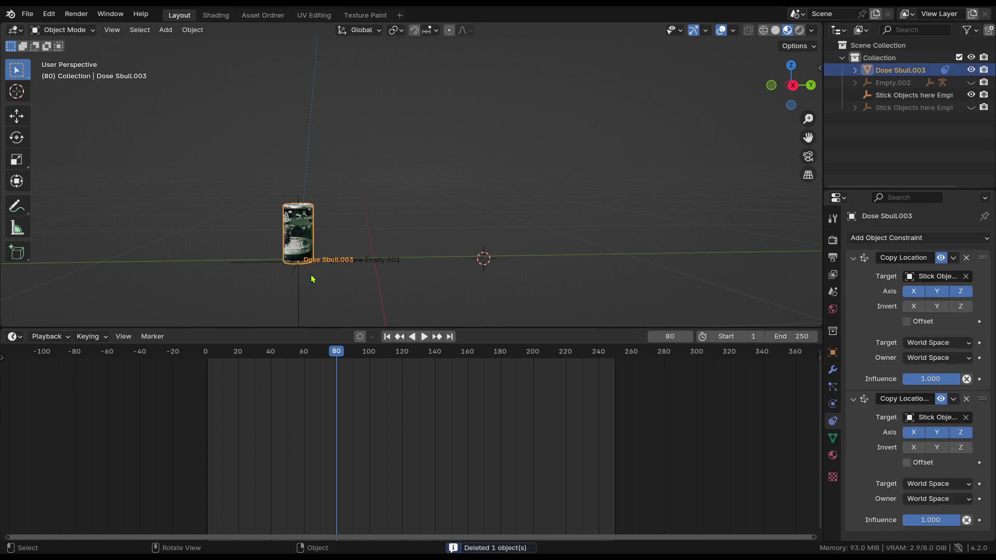
click(298, 272)
click(302, 233)
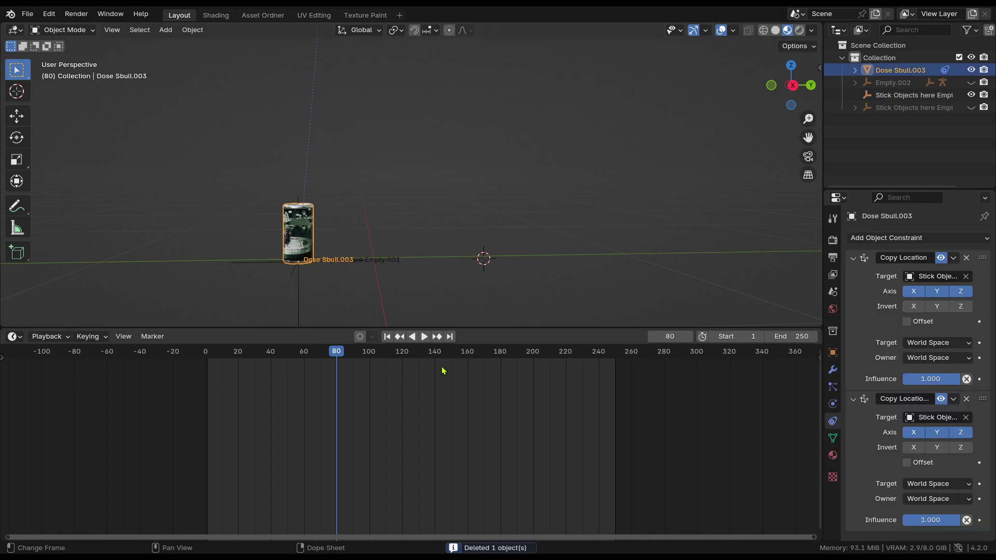
drag(342, 369, 289, 383)
key(space)
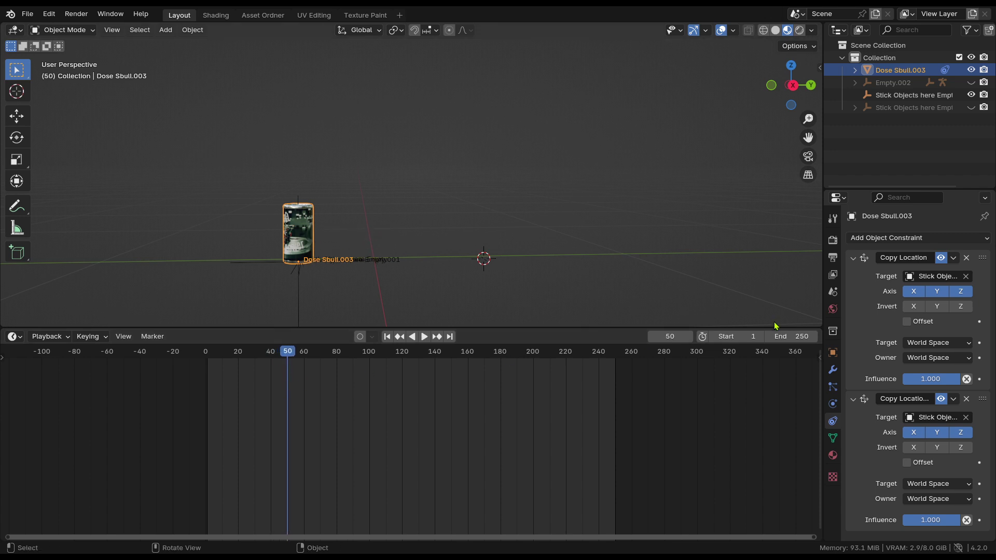
middle_drag(430, 322, 569, 289)
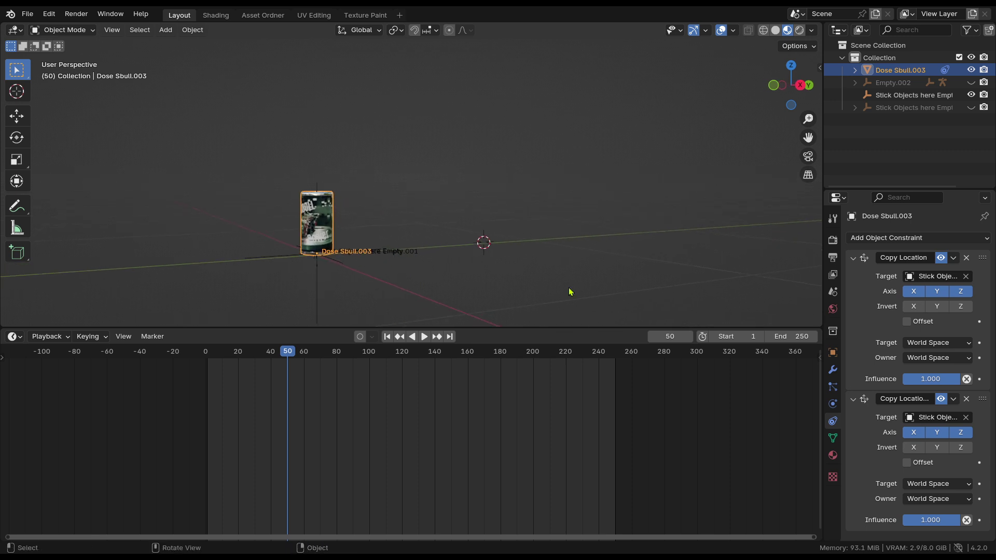
Show the sidebar's transform values, leaving the second constraint's name unchanged
key(n)
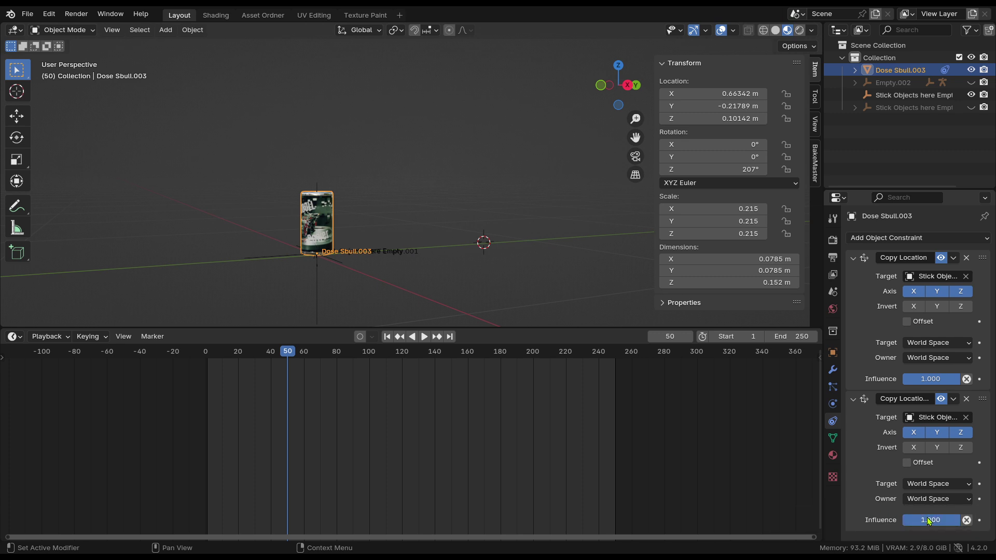
click(922, 399)
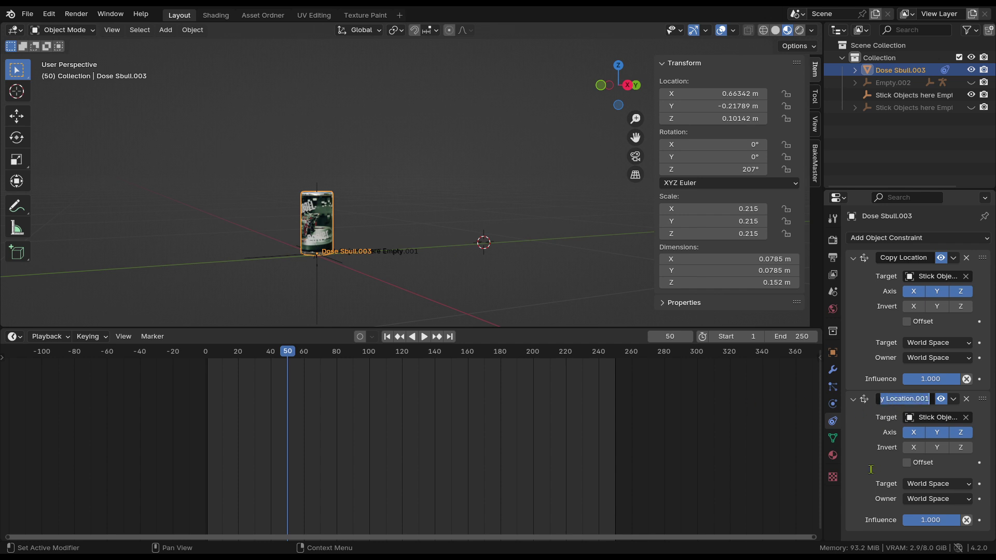
key(Escape)
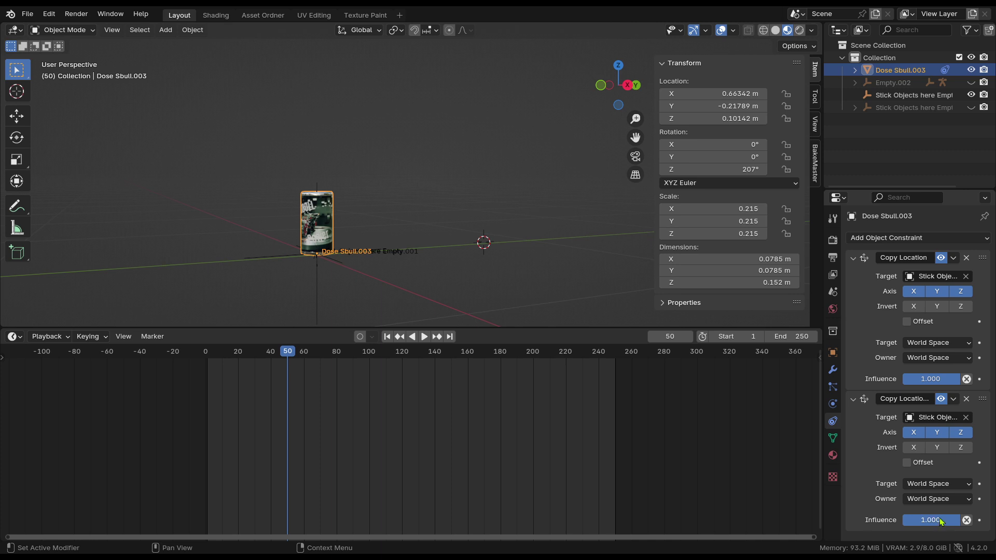
Keyframe the second constraint's influence at 1.000 on frame 50 and duplicate the key to frame 0
key(i)
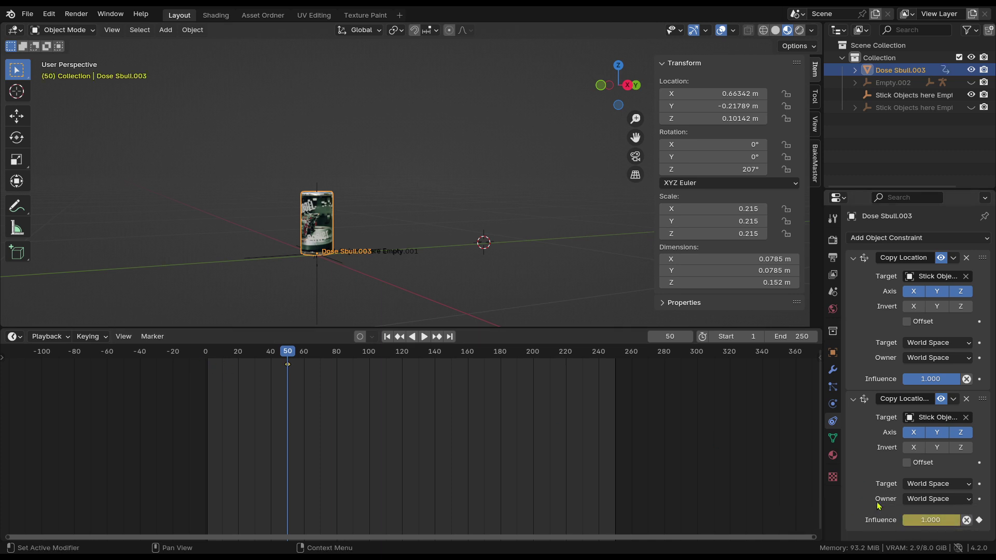
drag(289, 358, 262, 363)
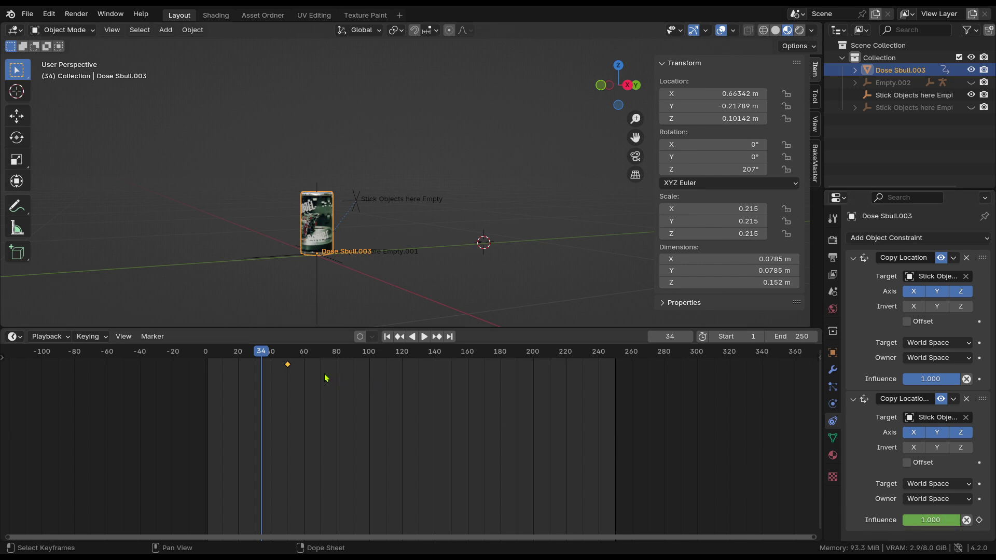
drag(313, 388, 264, 354)
key(shift+d)
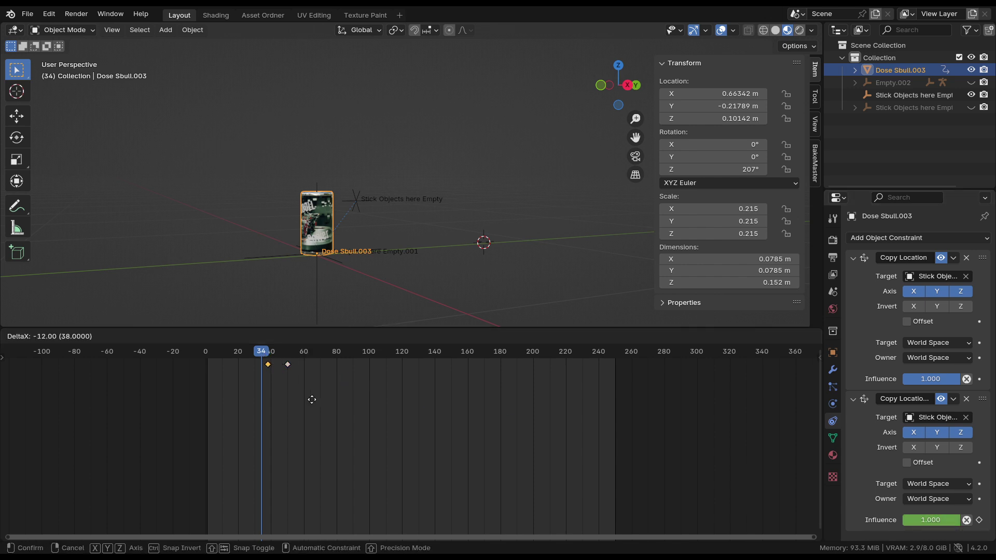
click(263, 402)
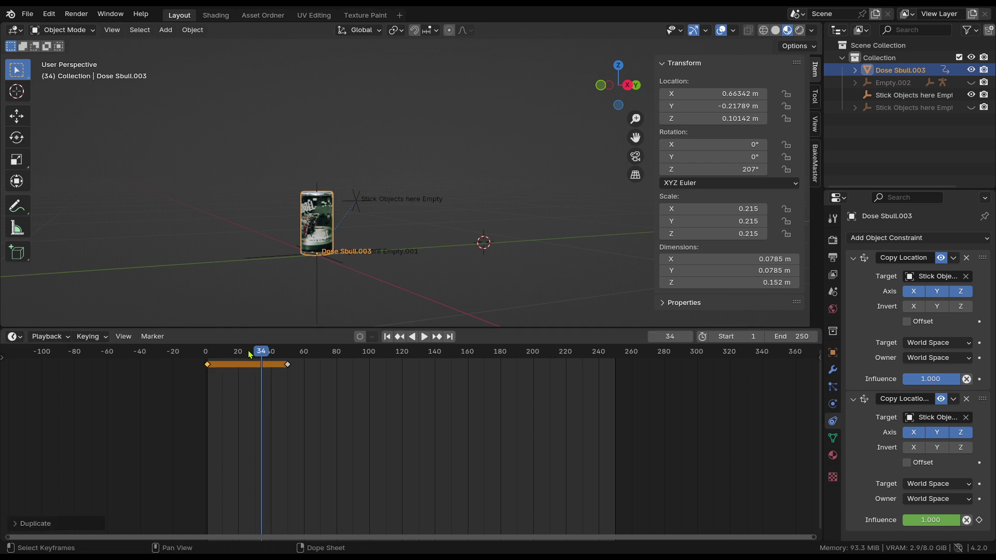
mouse_move(270, 354)
mouse_down()
mouse_move(191, 353)
mouse_move(304, 363)
mouse_move(245, 351)
mouse_move(252, 356)
mouse_up()
key(space)
Set the second constraint's influence to 0.000 and keyframe it at frame 54
scroll(301, 368, up, 2)
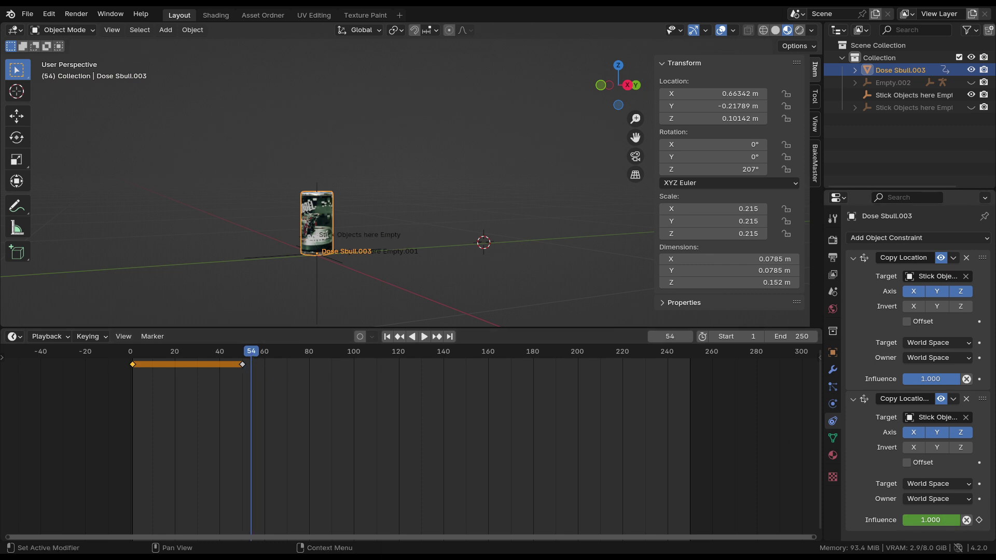
drag(928, 520, 905, 520)
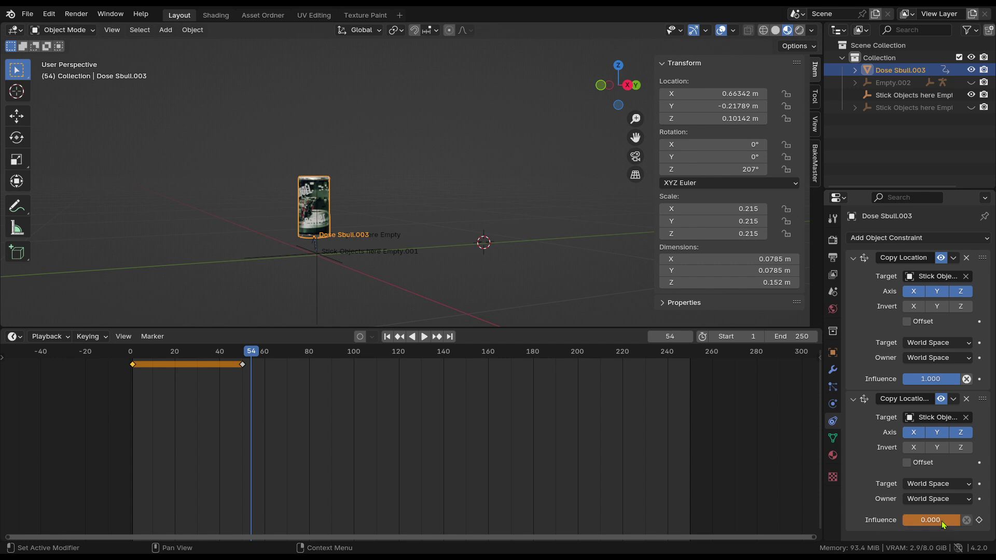
key(i)
Replay the can's upward hop from several frames, then select Stick Objects here Empty.001 at frame 72
key(shift+Left)
key(space)
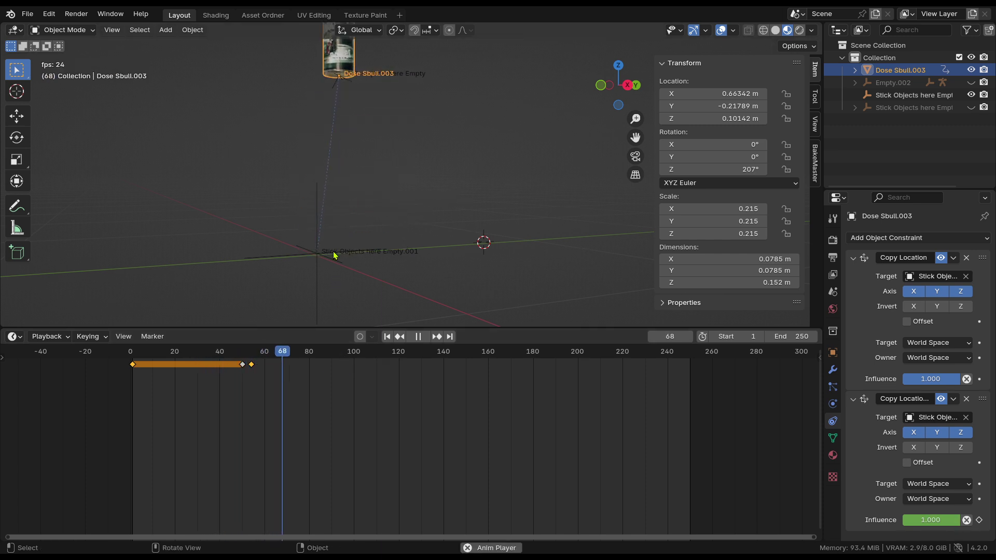
key(space)
drag(232, 374, 210, 374)
key(space)
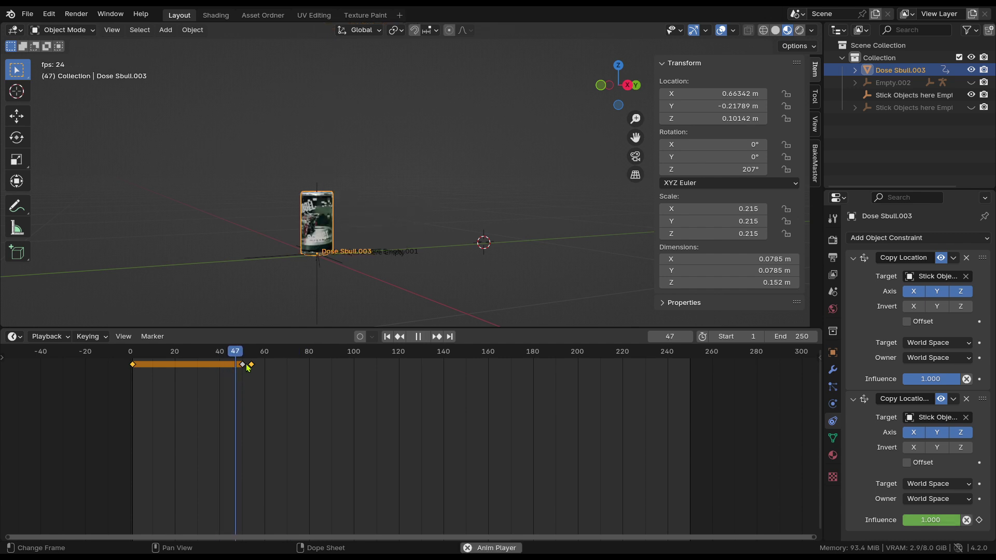
middle_drag(363, 259, 436, 265)
key(space)
key(space)
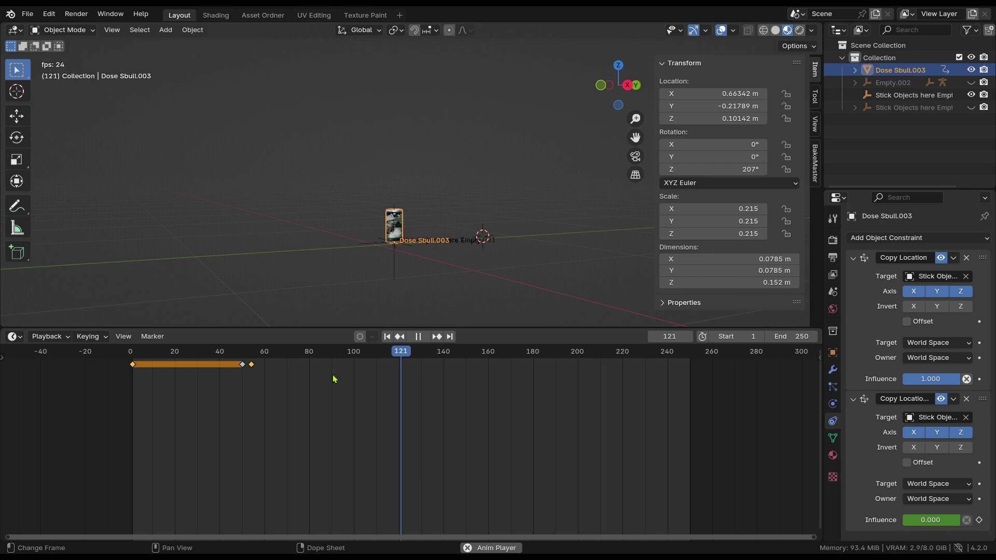
click(230, 352)
click(248, 357)
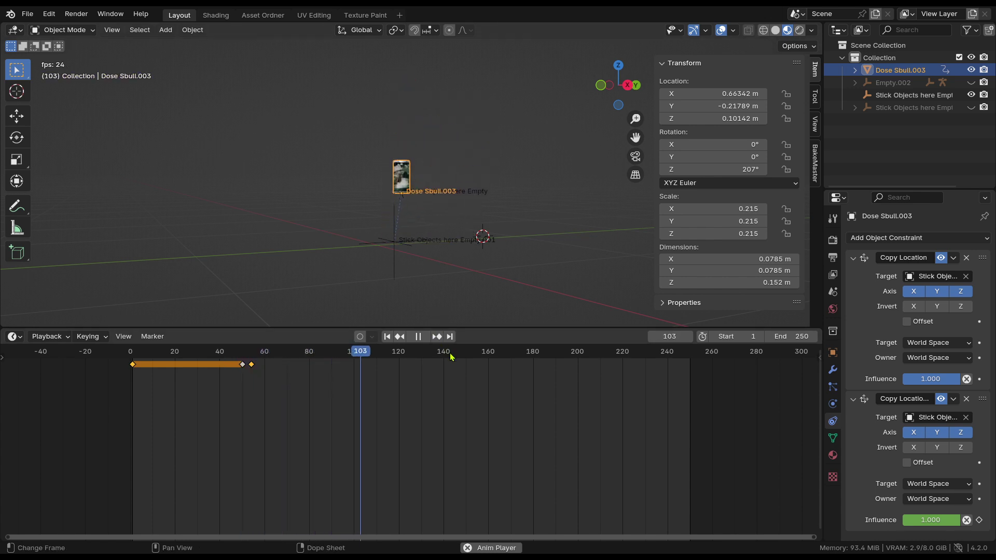
key(space)
middle_drag(448, 294, 338, 356)
mouse_move(306, 352)
mouse_down()
mouse_move(262, 352)
mouse_move(288, 352)
mouse_up()
click(358, 305)
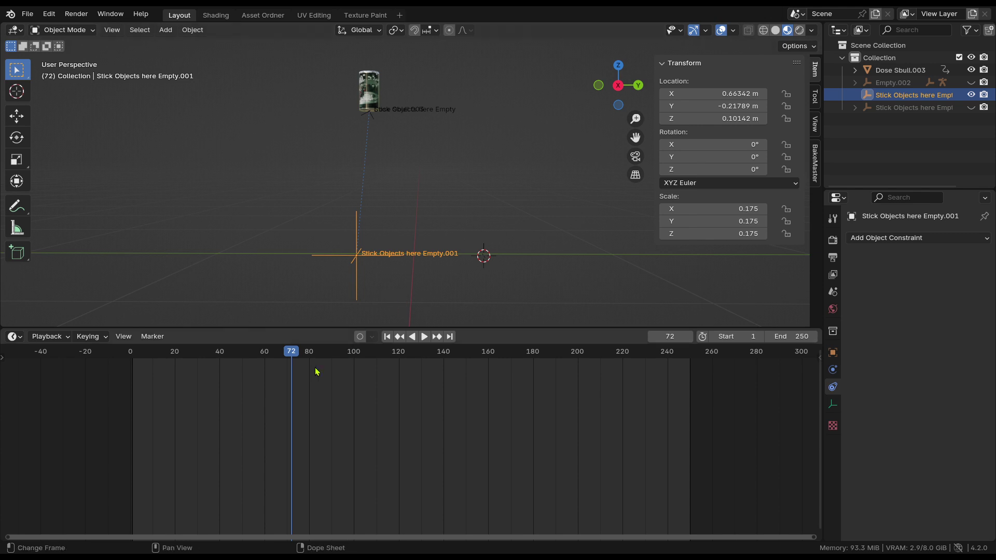
Keyframe Empty.001 at frame 50, then snap it to the 3D cursor and keyframe it at frame 150
drag(291, 362, 242, 362)
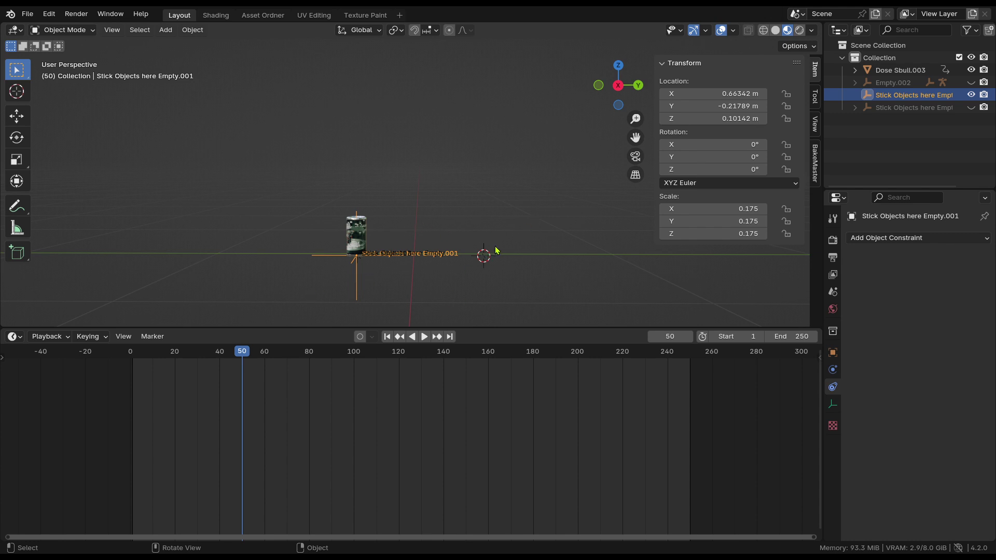
key(i)
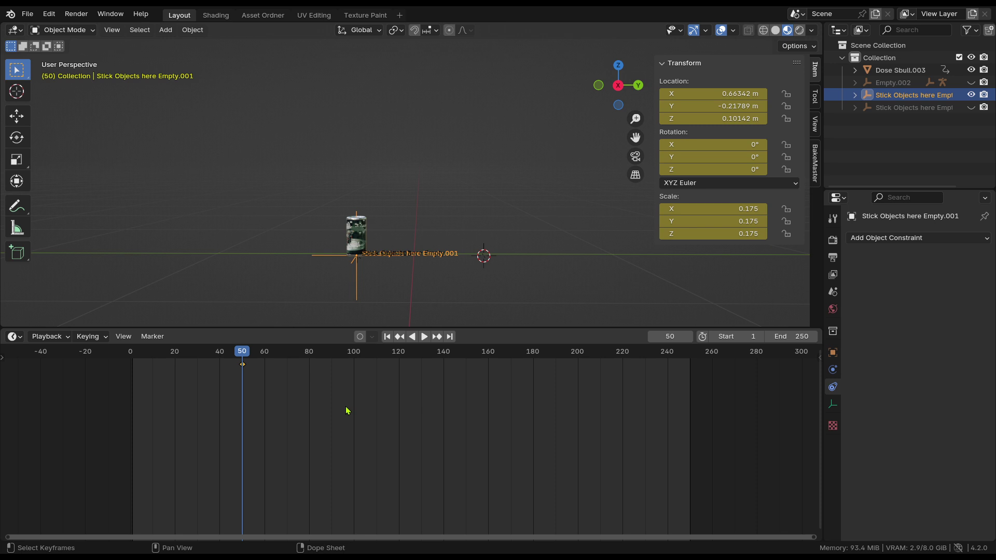
key(space)
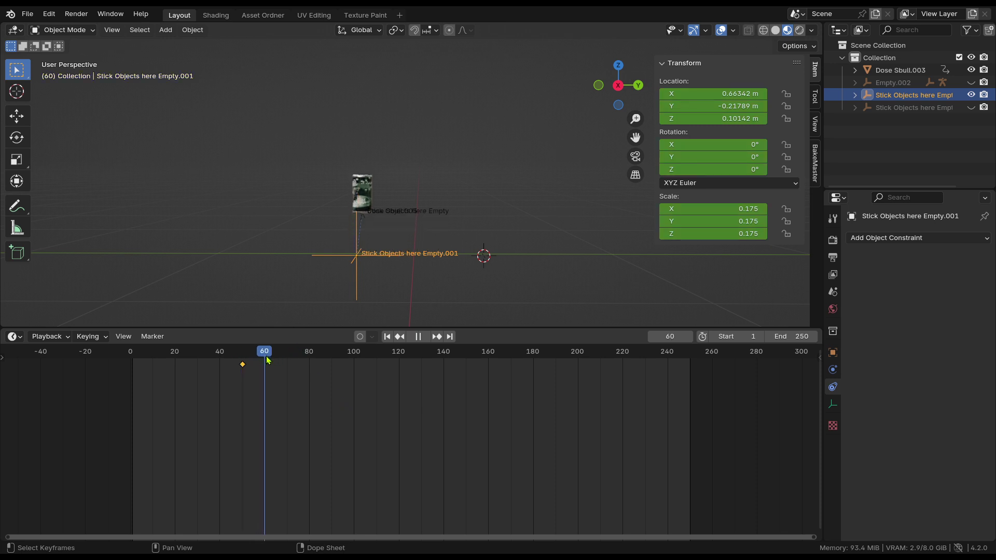
drag(382, 386, 468, 395)
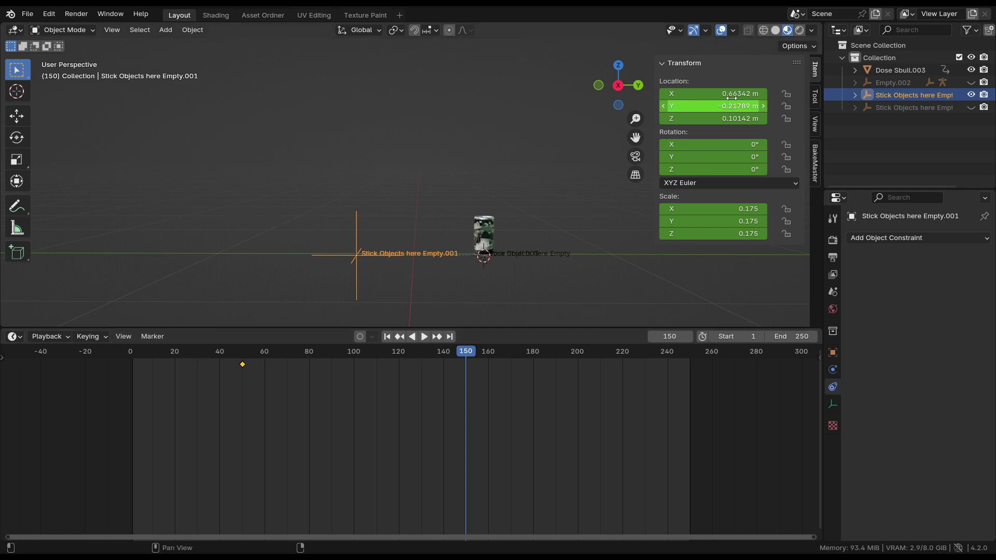
key(shift+s)
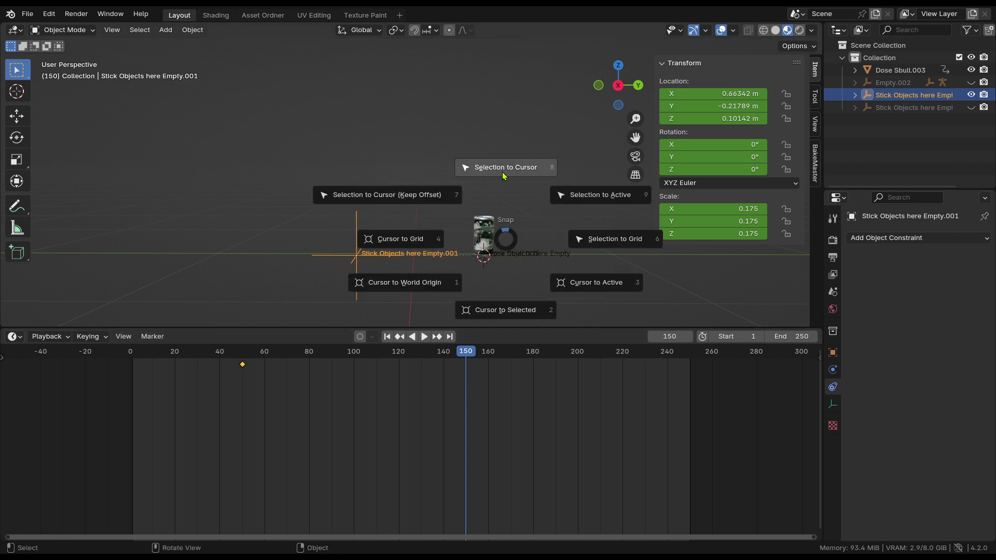
click(506, 171)
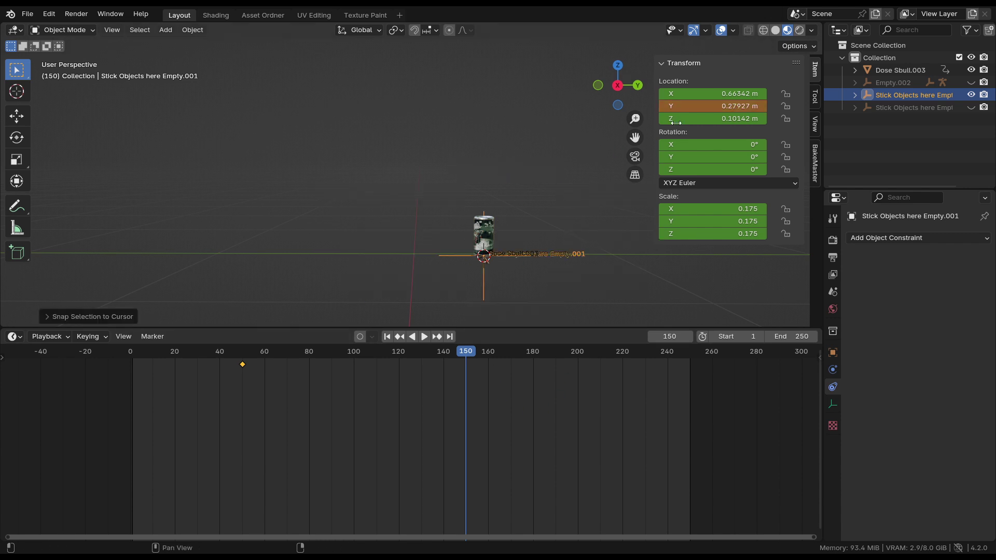
key(i)
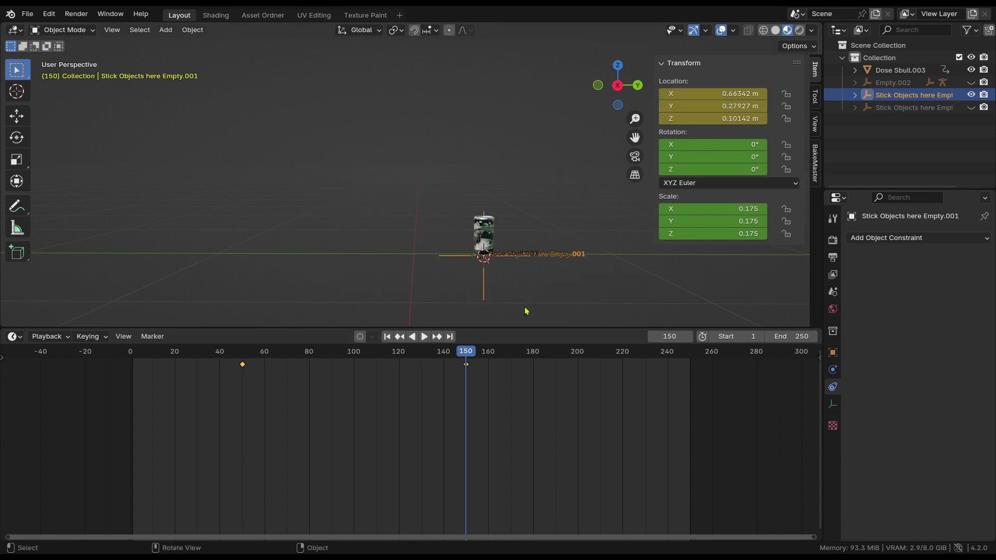
mouse_move(467, 360)
mouse_down()
mouse_move(491, 360)
mouse_move(467, 359)
mouse_up()
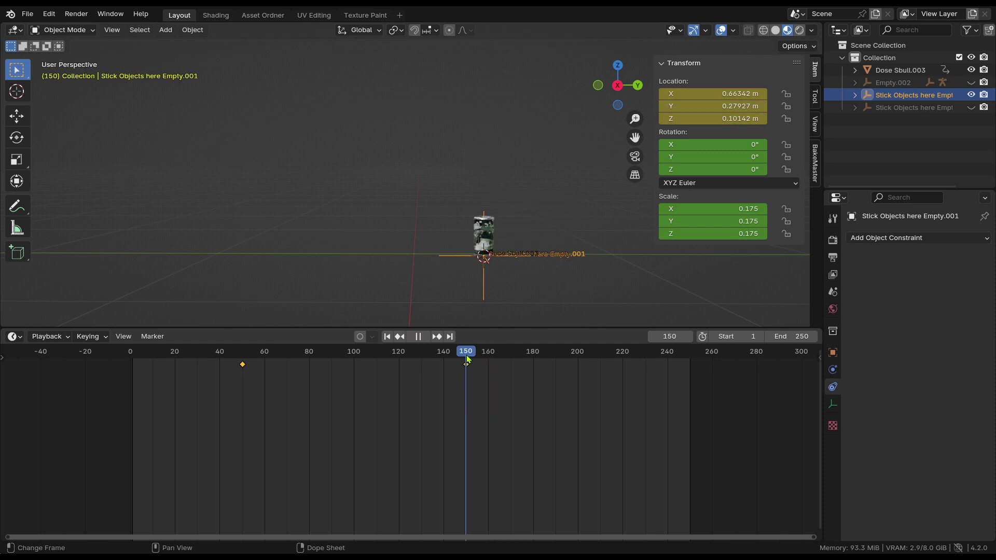
Keyframe the can's second constraint influence at frame 150 and scrub to preview the can and Empty.001
click(483, 236)
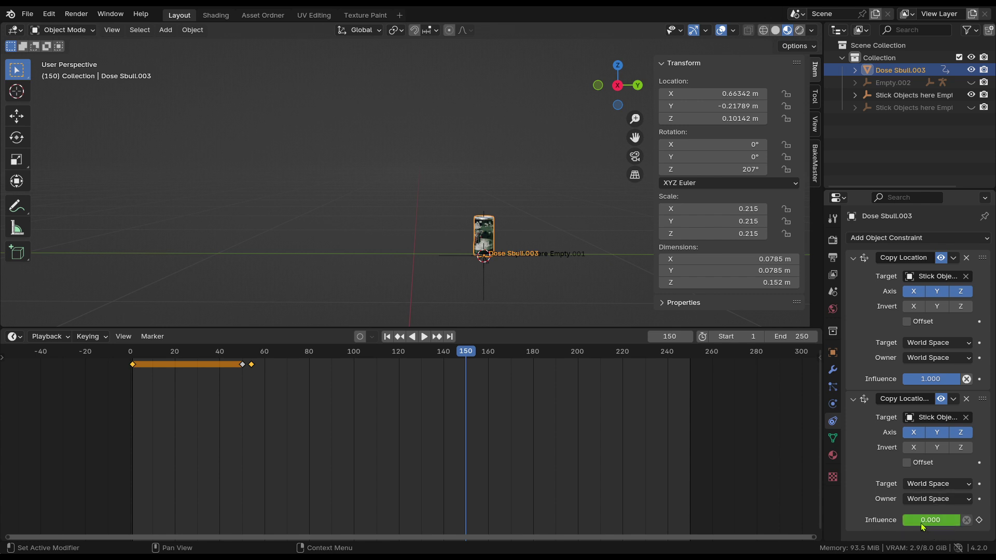
key(i)
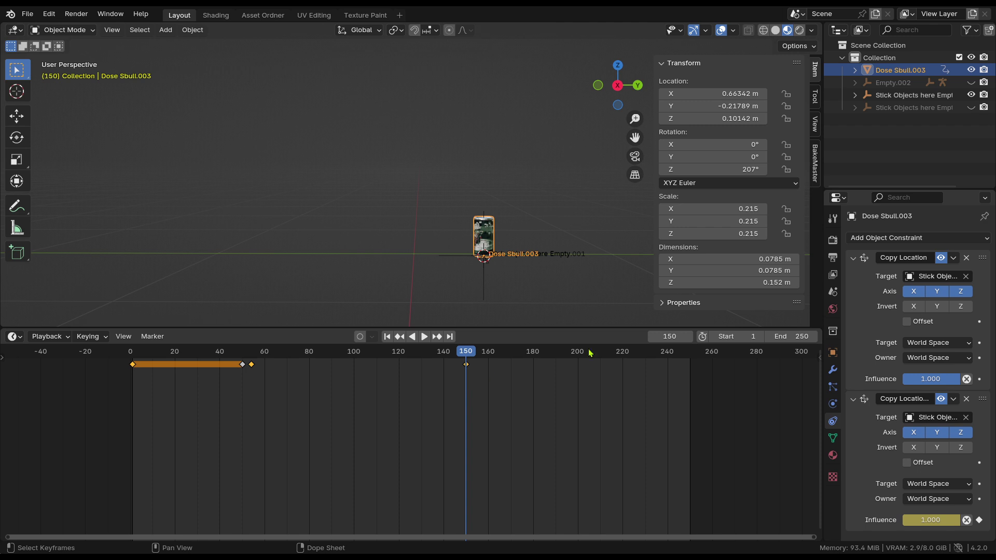
drag(460, 352, 466, 388)
click(482, 283)
key(g)
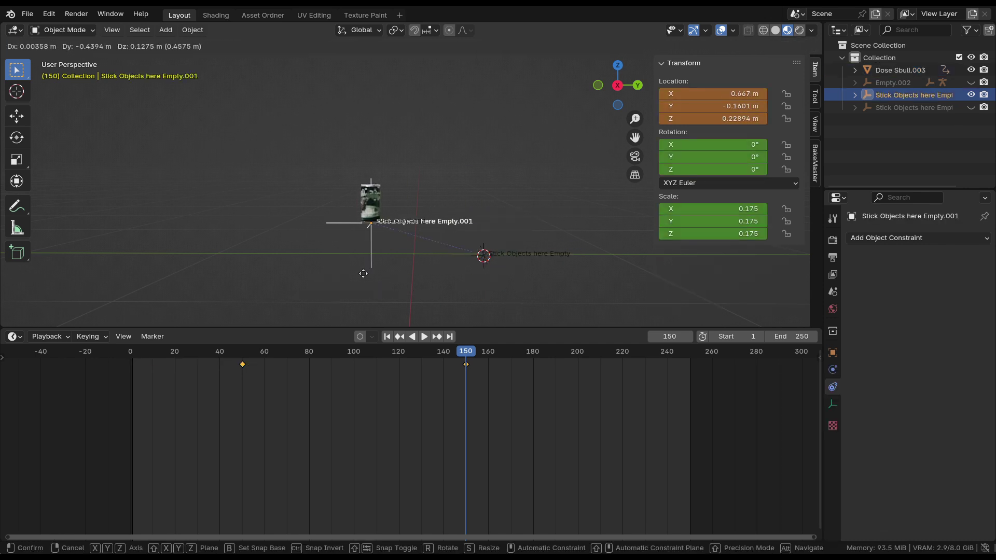
key(Escape)
drag(465, 356, 454, 399)
scroll(576, 222, down, 4)
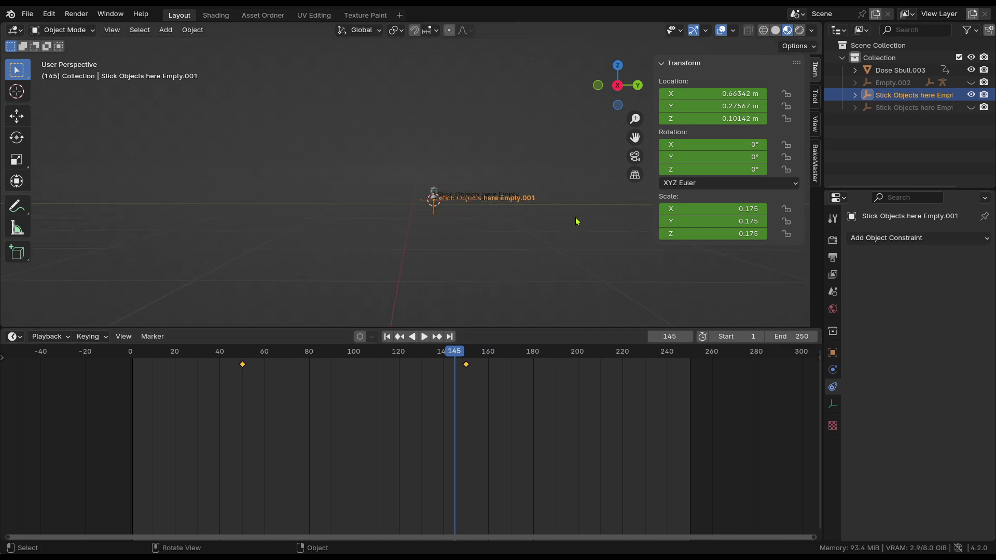
Start a new General scene without saving, delete the default objects, and paste the nine copied objects
click(27, 14)
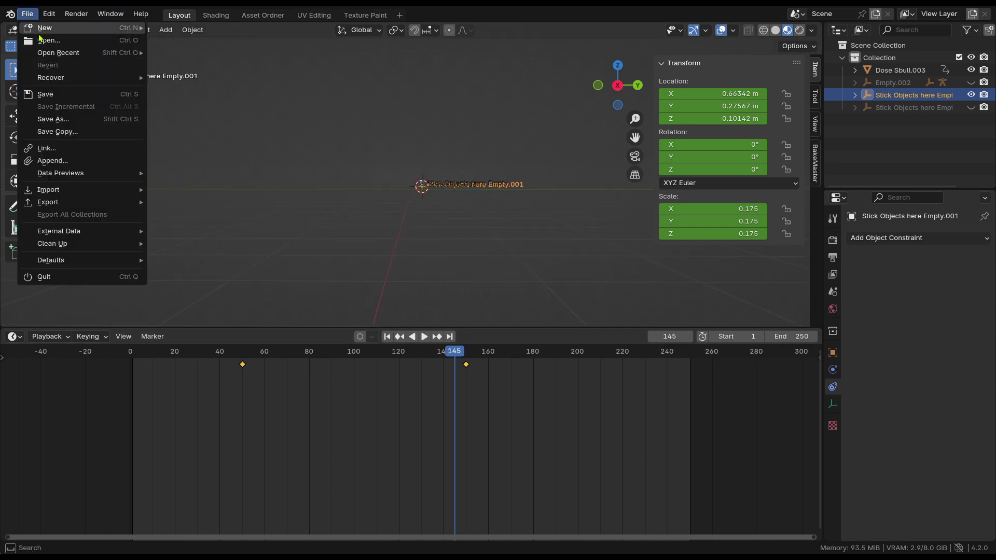
mouse_move(42, 29)
click(176, 27)
click(512, 303)
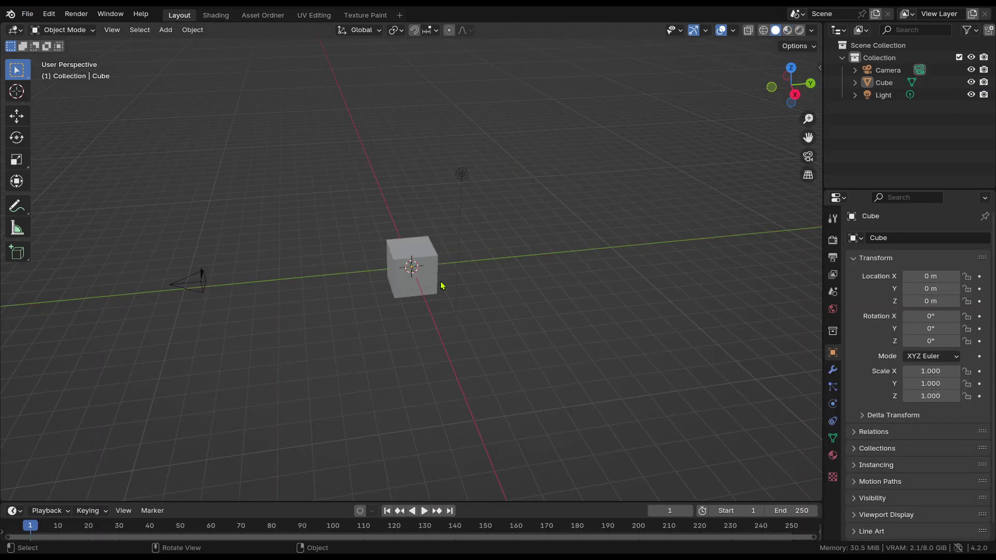
key(a)
key(Delete)
key(ctrl+v)
Switch to material preview shading and hide the stick figure and Follo Curve Cube
mouse_move(564, 337)
middle_down()
mouse_move(429, 338)
mouse_move(532, 328)
middle_up()
key(z)
click(532, 332)
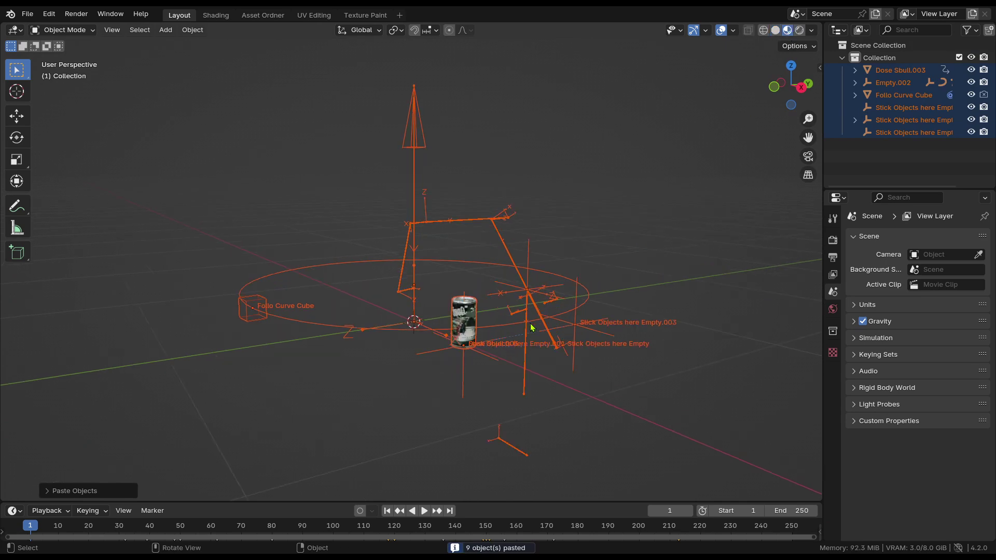
scroll(532, 328, up, 5)
middle_drag(523, 278, 373, 314)
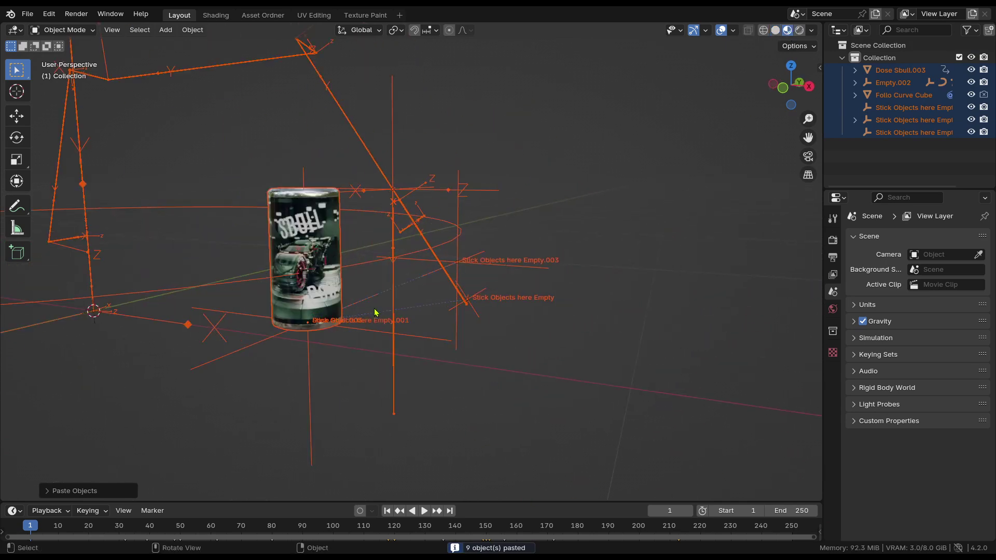
click(352, 337)
scroll(352, 337, down, 5)
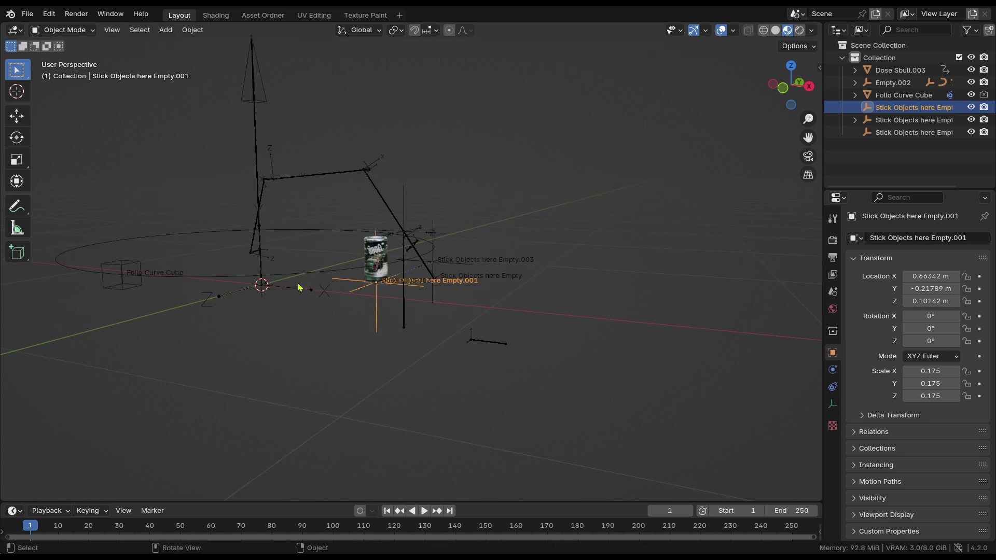
drag(308, 355, 109, 34)
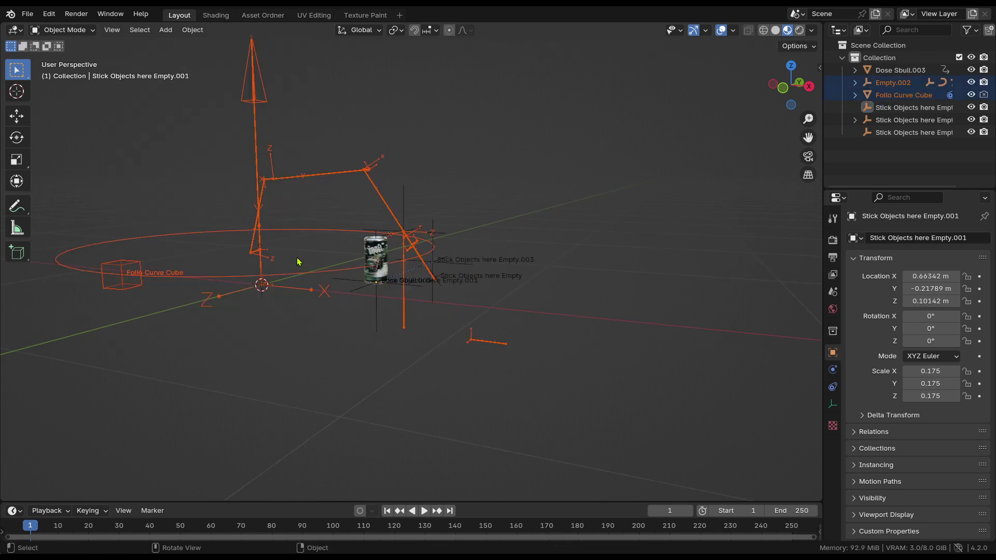
key(h)
Hide Stick Objects here Empty.002 and enlarge the timeline to show keyframes
middle_drag(458, 363, 414, 322)
scroll(338, 300, up, 3)
middle_drag(338, 301, 497, 231)
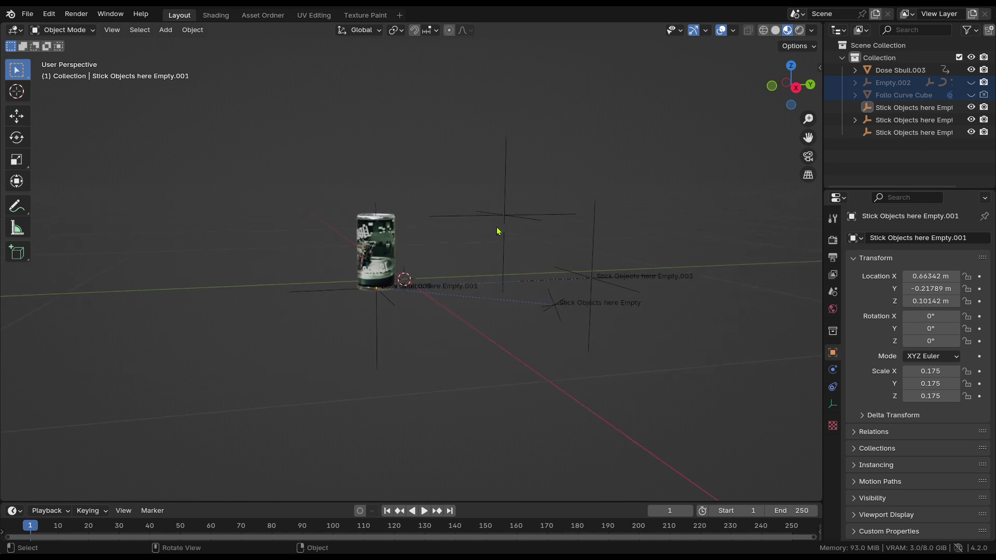
click(506, 216)
key(h)
middle_drag(500, 282, 446, 287)
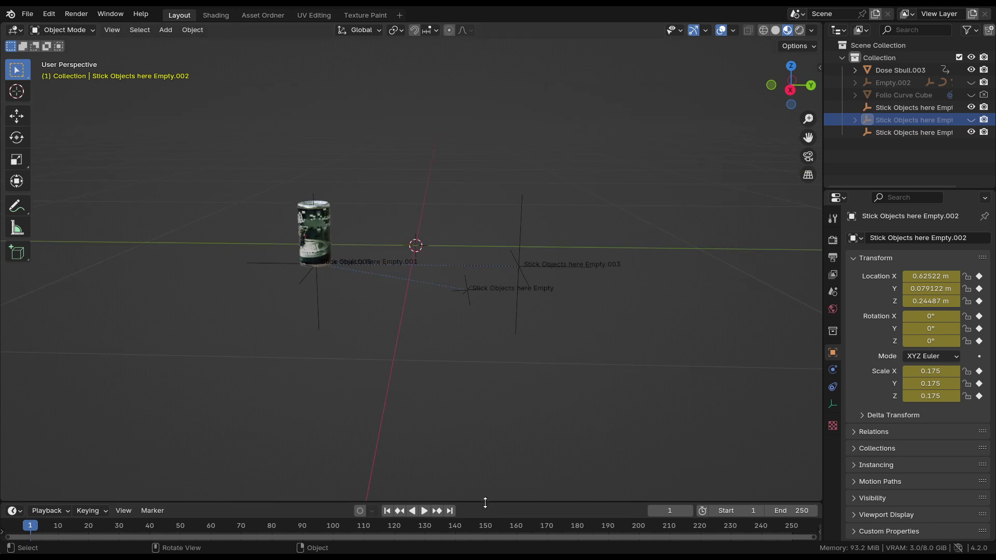
drag(485, 503, 498, 344)
Select the can and show its Object Constraints, collapsing the first Copy Location constraint
click(314, 152)
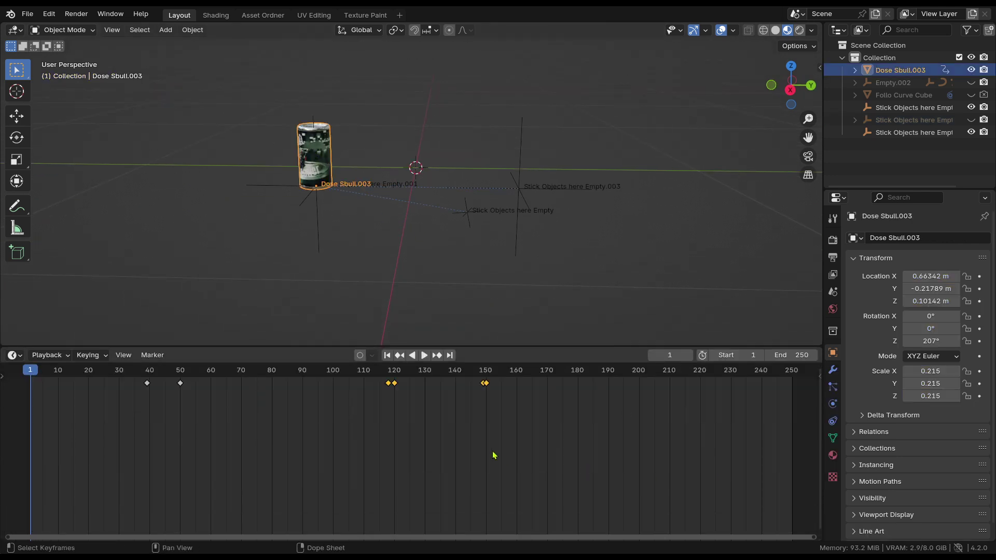
ctrl+scroll(233, 438, left, 5)
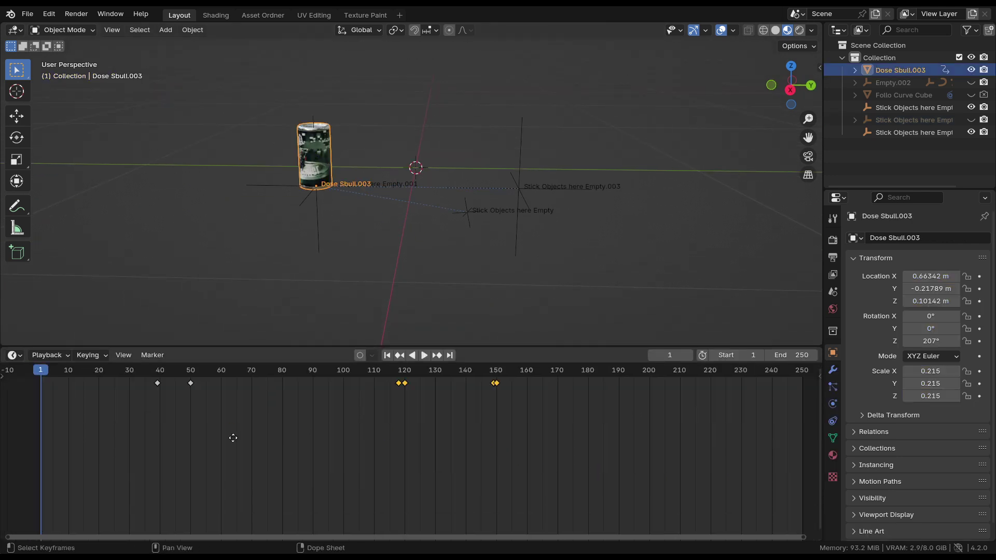
click(833, 370)
click(832, 420)
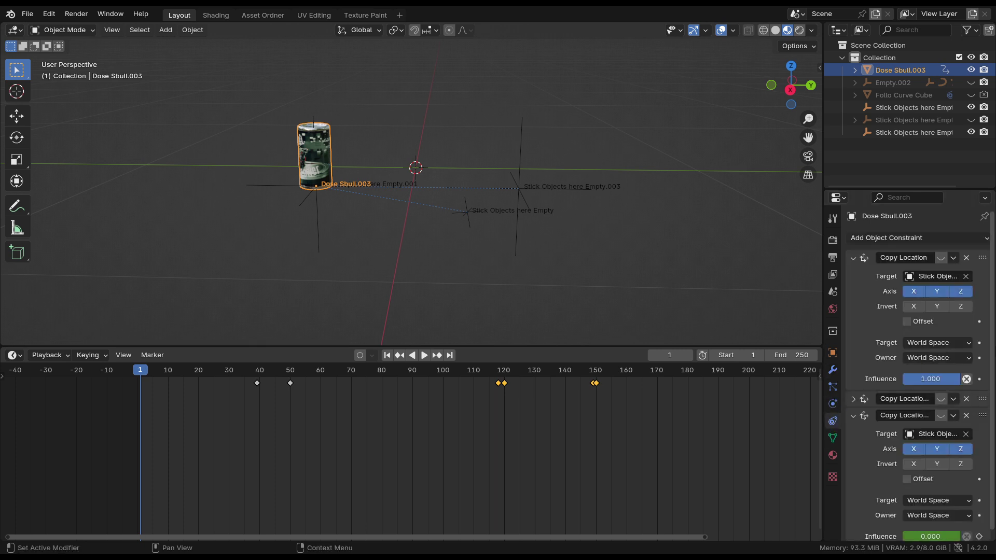
click(854, 259)
click(853, 295)
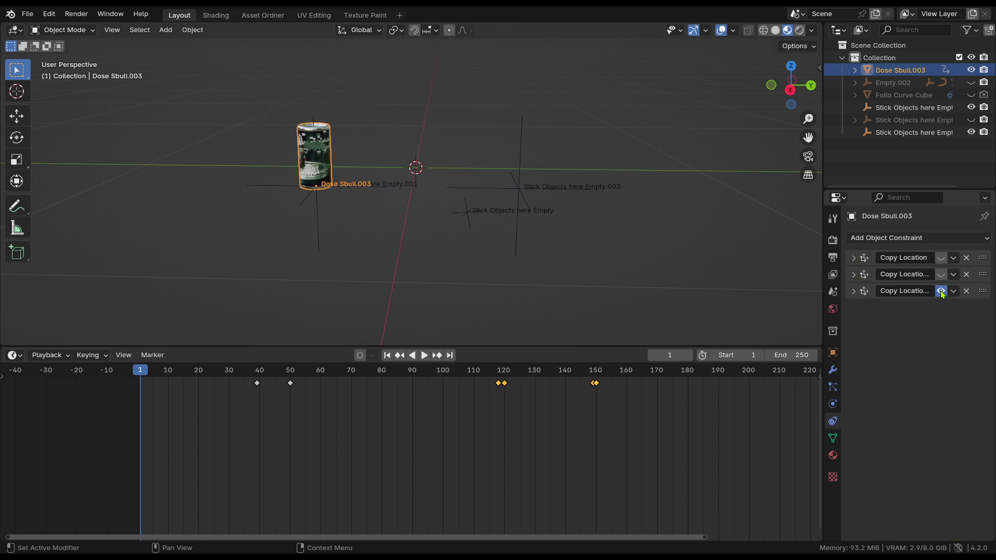
click(855, 292)
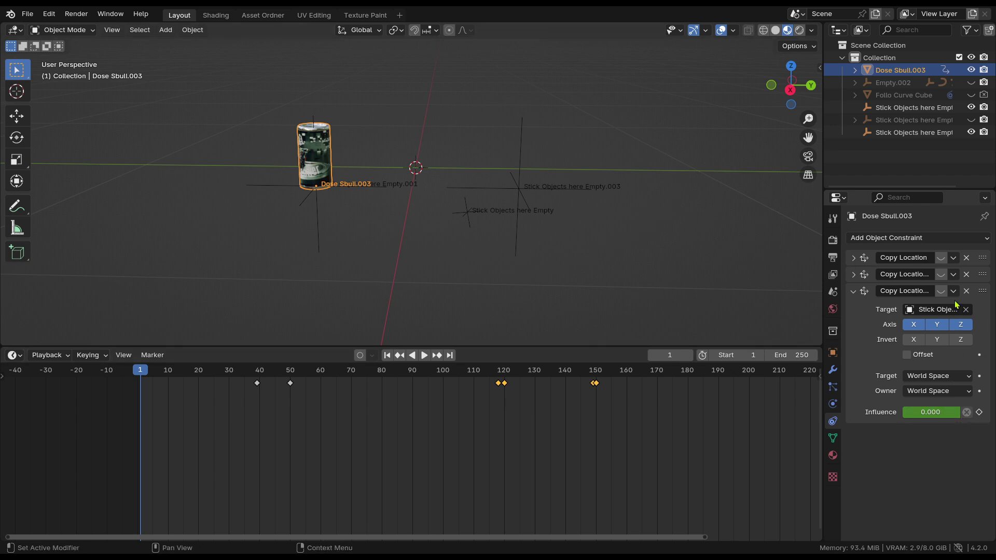
Enable the third, second and first Copy Location constraints and scrub to watch the can hop
click(941, 291)
click(940, 274)
click(941, 258)
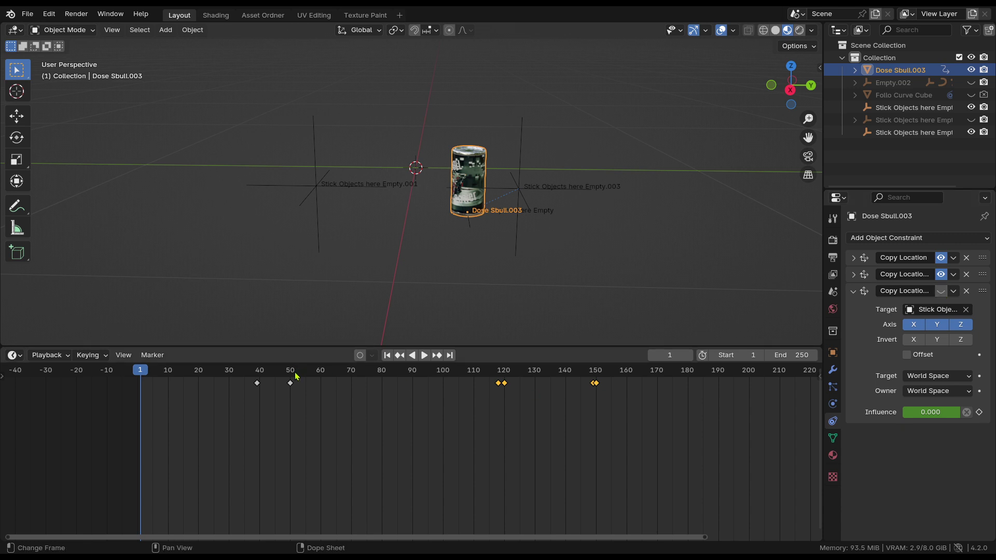
drag(297, 376, 158, 399)
scroll(434, 450, down, 2)
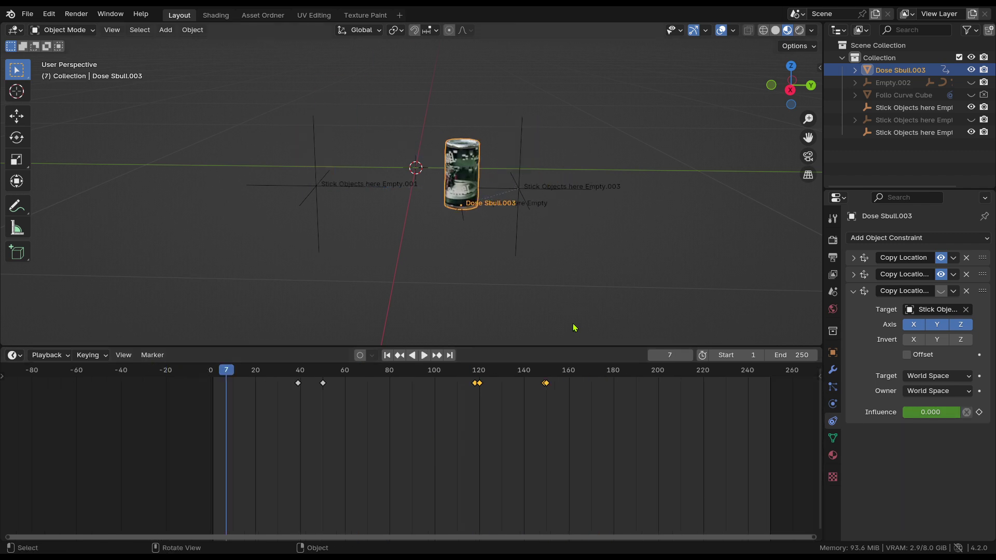
scroll(469, 498, up, 2)
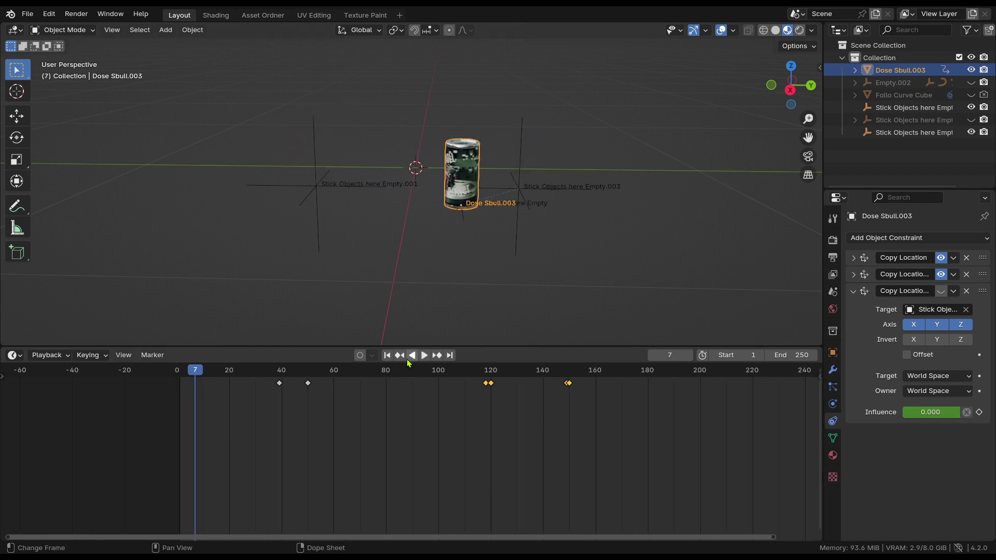
Return to the first frame and reveal all hidden objects with Alt+H
click(387, 355)
mouse_move(457, 244)
middle_down()
mouse_move(491, 271)
mouse_move(467, 259)
middle_up()
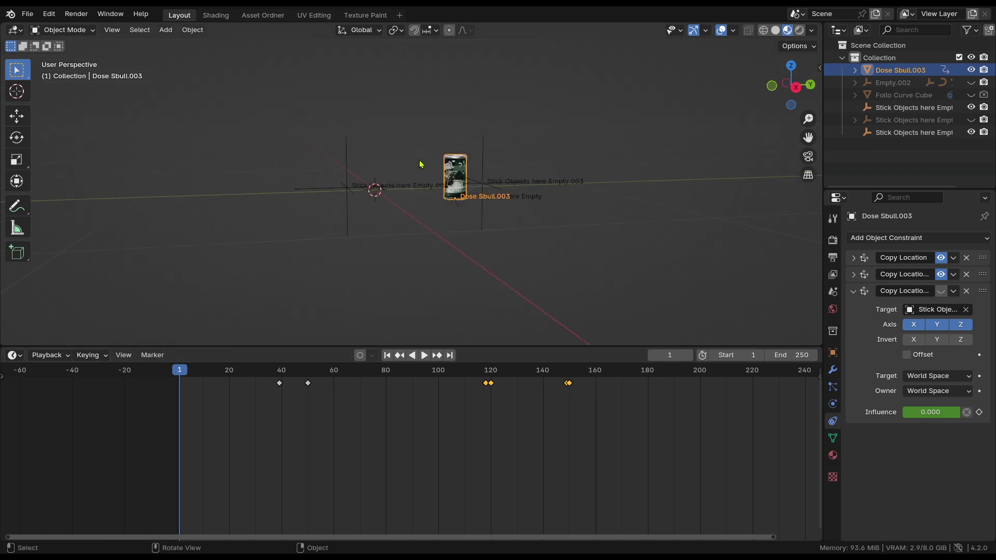
key(alt+h)
Deselect everything, check the armature Armature.003, and switch the viewport to Solid shading
key(alt+a)
middle_drag(423, 172, 421, 225)
click(415, 126)
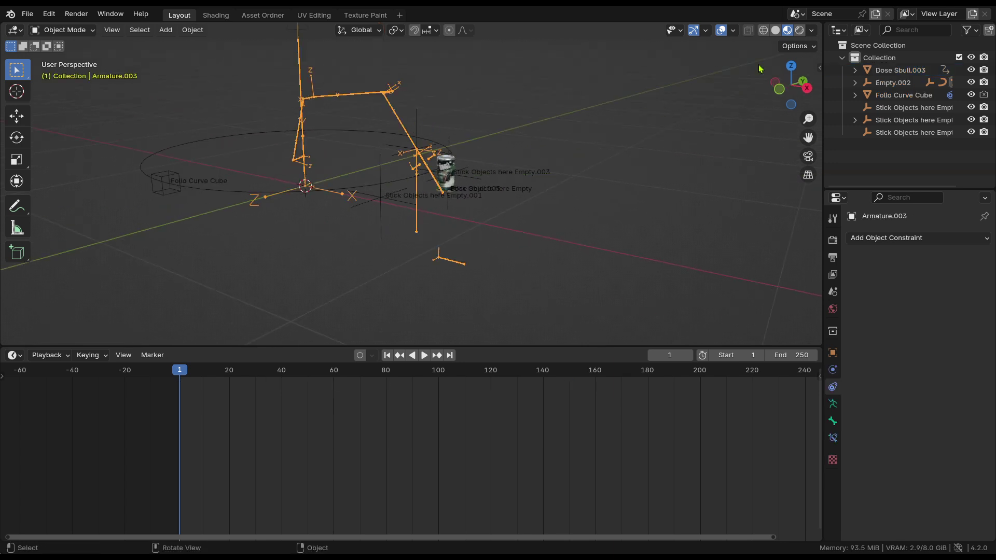
scroll(519, 193, up, 3)
click(775, 30)
scroll(501, 238, down, 4)
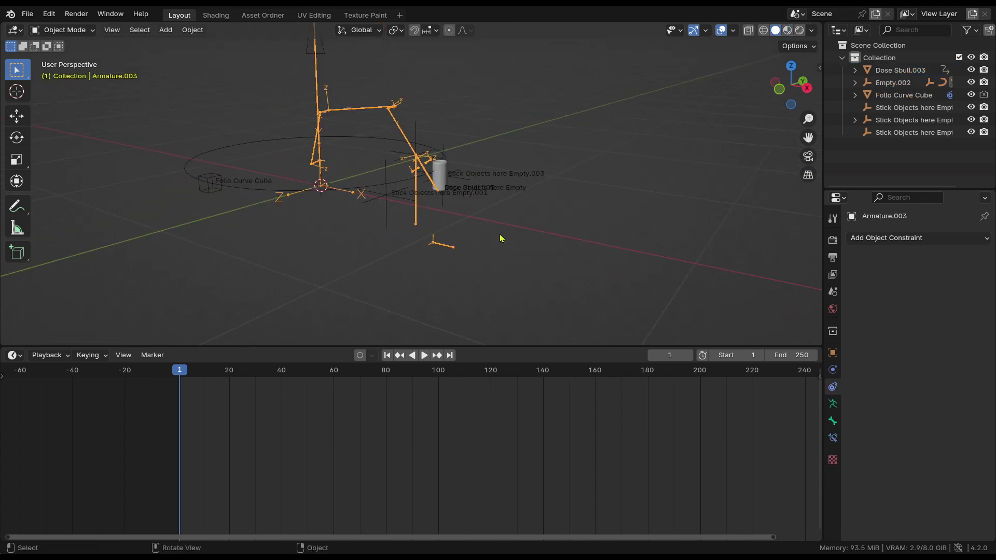
click(373, 260)
scroll(387, 240, up, 2)
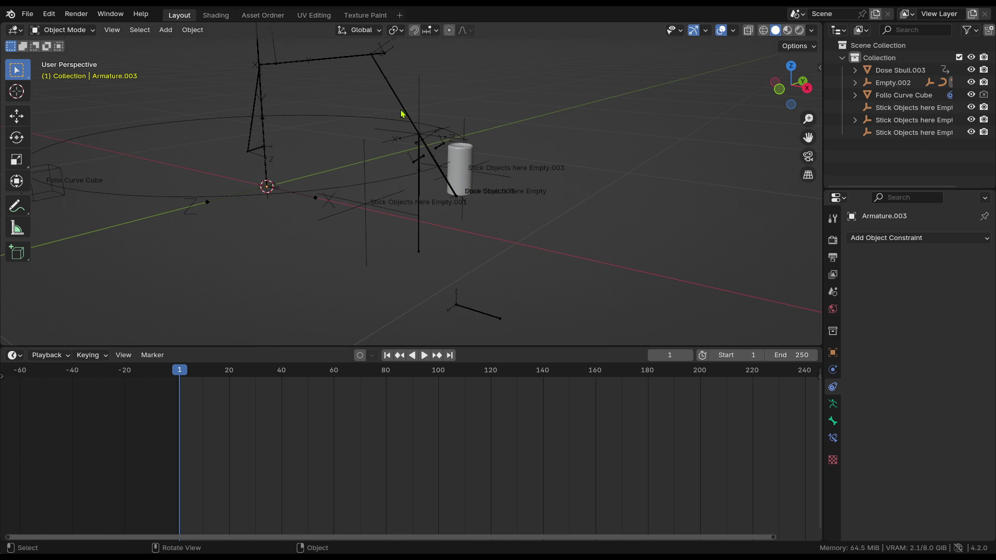
click(403, 114)
scroll(420, 228, down, 2)
click(420, 236)
scroll(420, 242, up, 3)
Box-select and delete the circular curve and the Follo Curve Cube
middle_drag(419, 242, 262, 157)
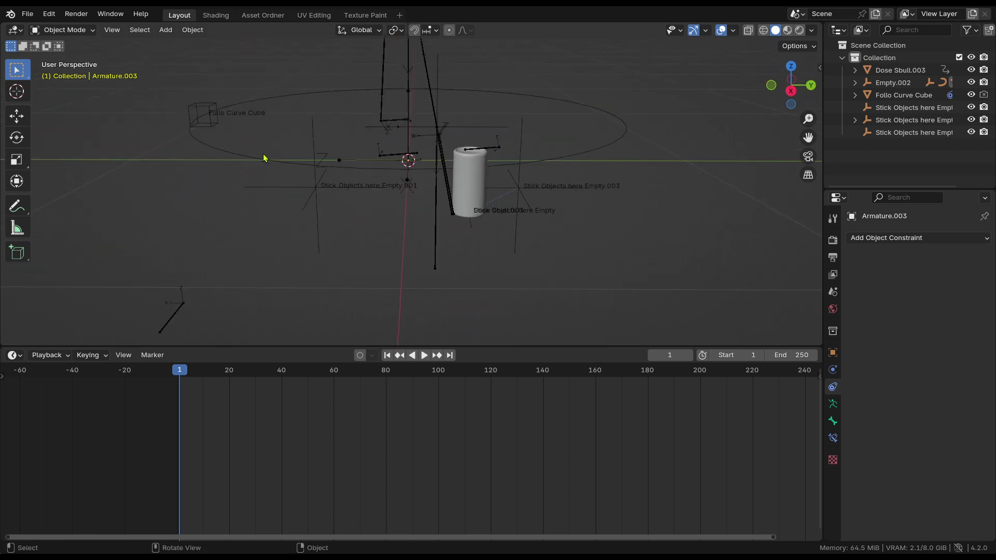
drag(223, 164, 187, 102)
key(Delete)
middle_drag(439, 204, 509, 224)
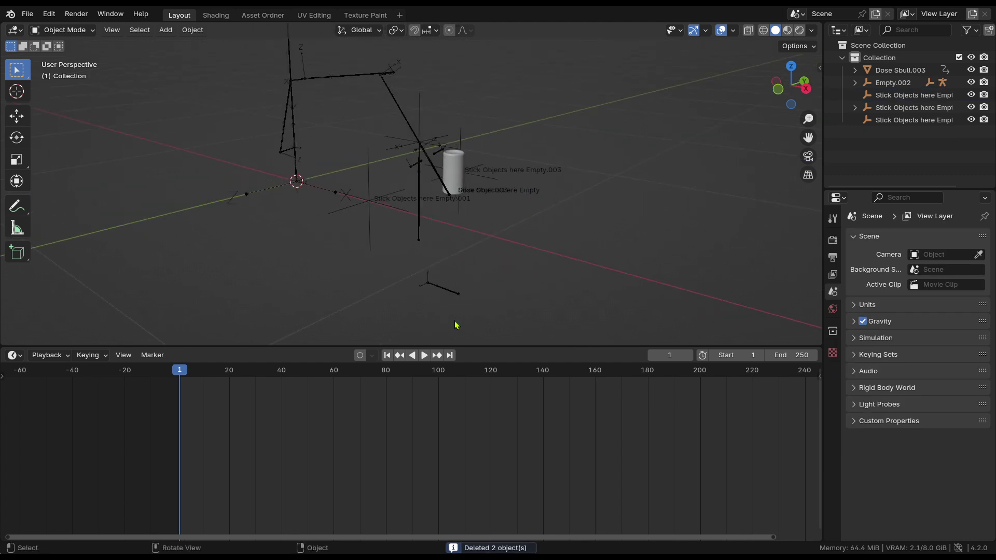
scroll(415, 161, up, 3)
scroll(436, 201, up, 2)
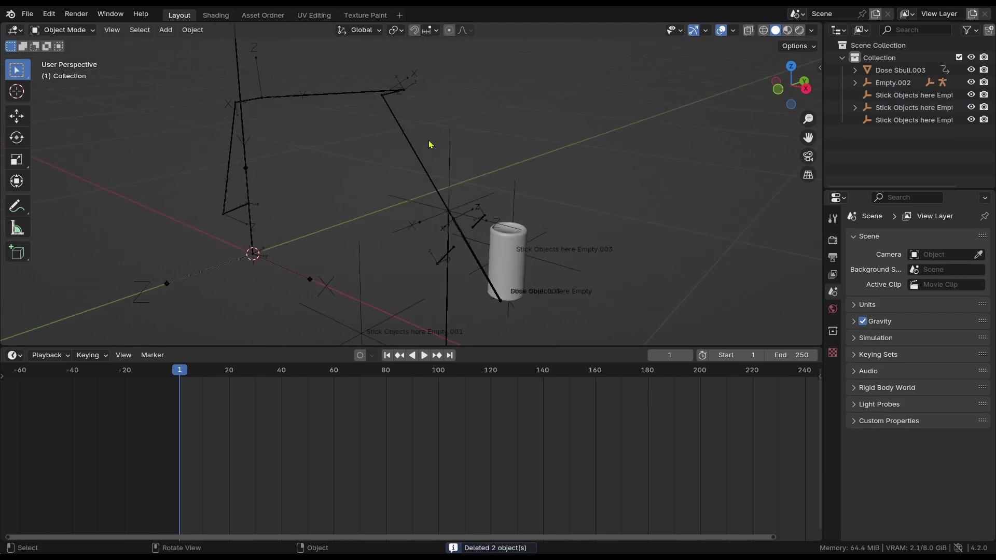
click(429, 147)
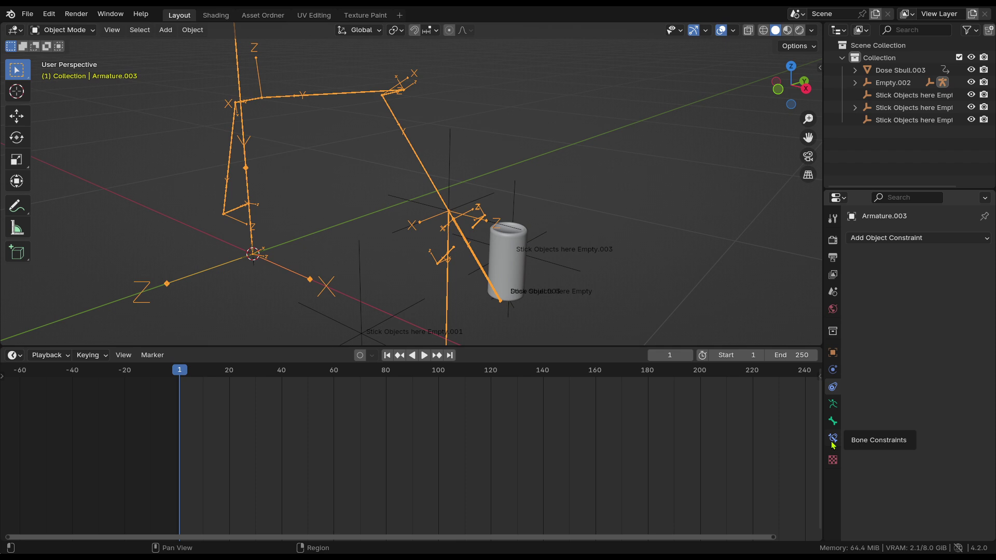
click(833, 421)
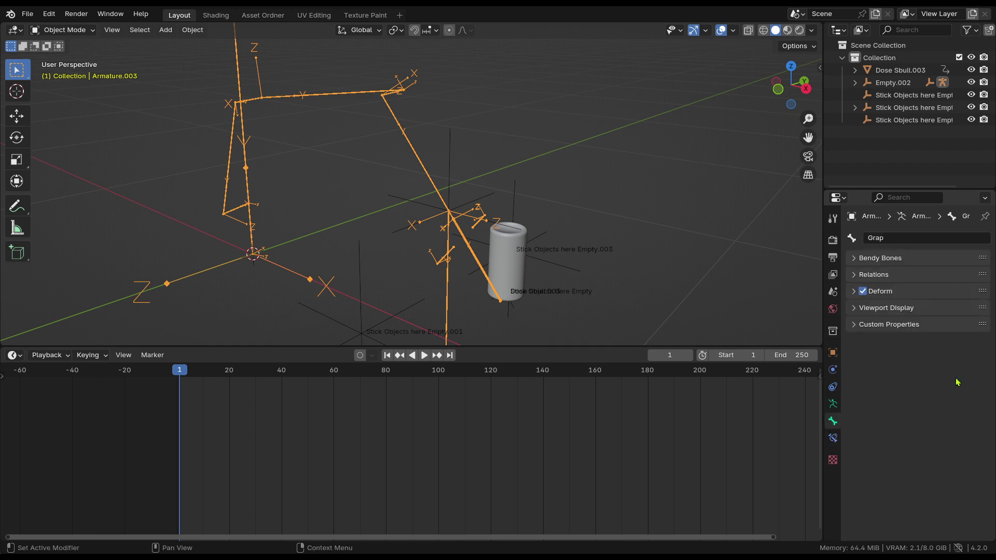
click(854, 308)
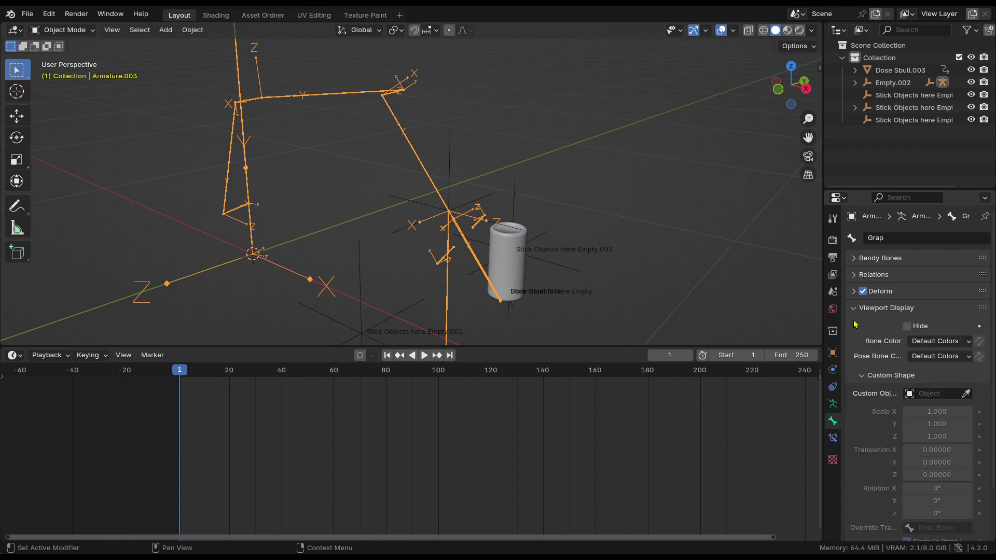
scroll(908, 441, down, 5)
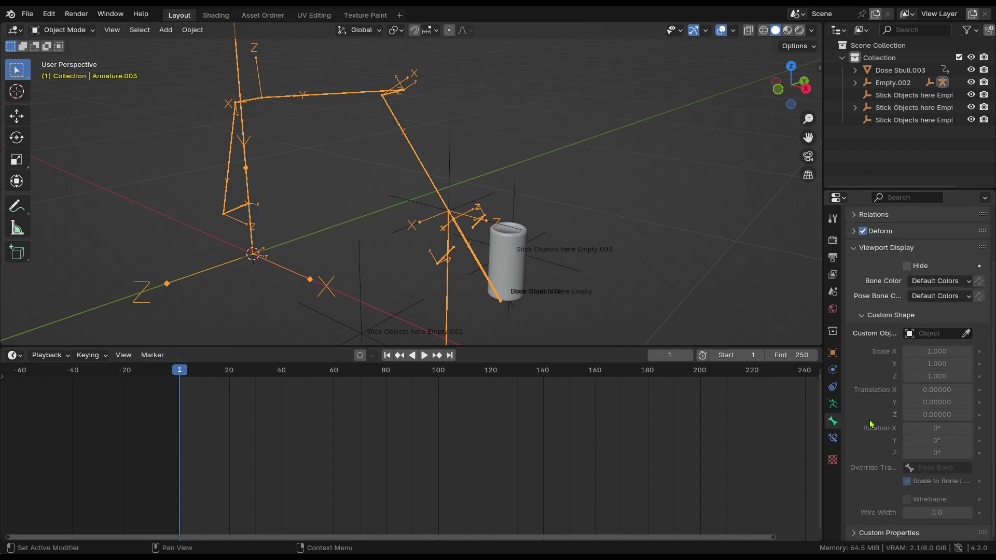
scroll(907, 441, up, 5)
click(833, 371)
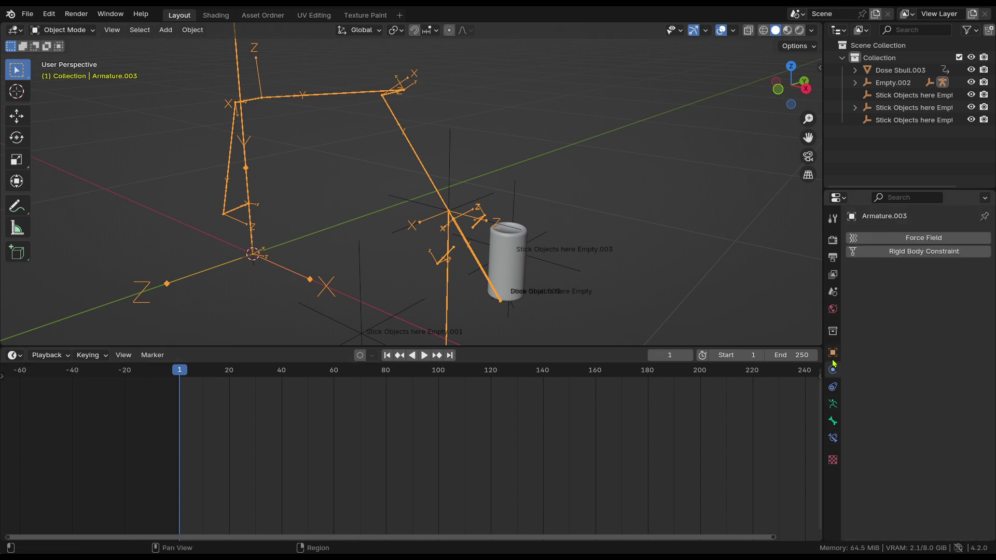
click(834, 387)
click(832, 421)
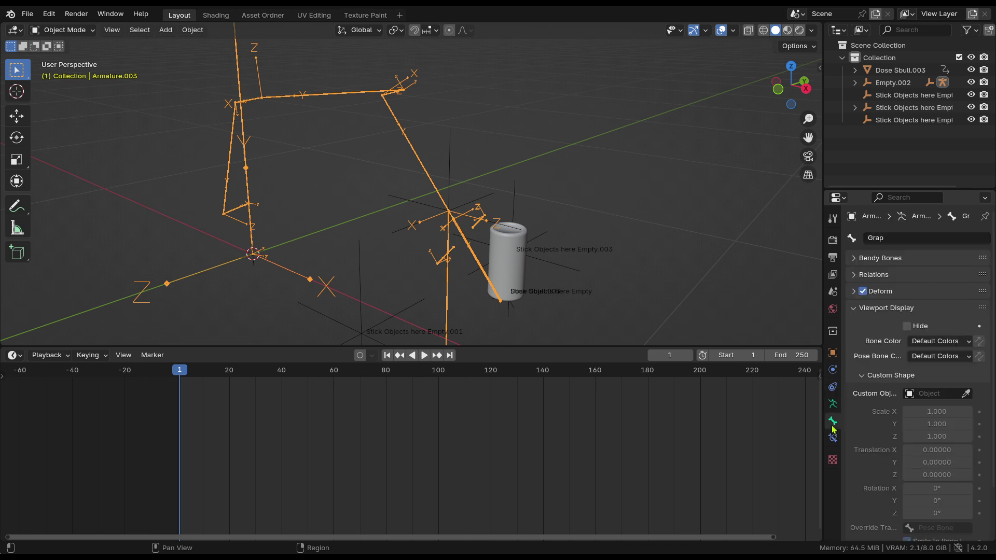
scroll(851, 363, down, 2)
scroll(853, 332, up, 2)
scroll(886, 360, down, 3)
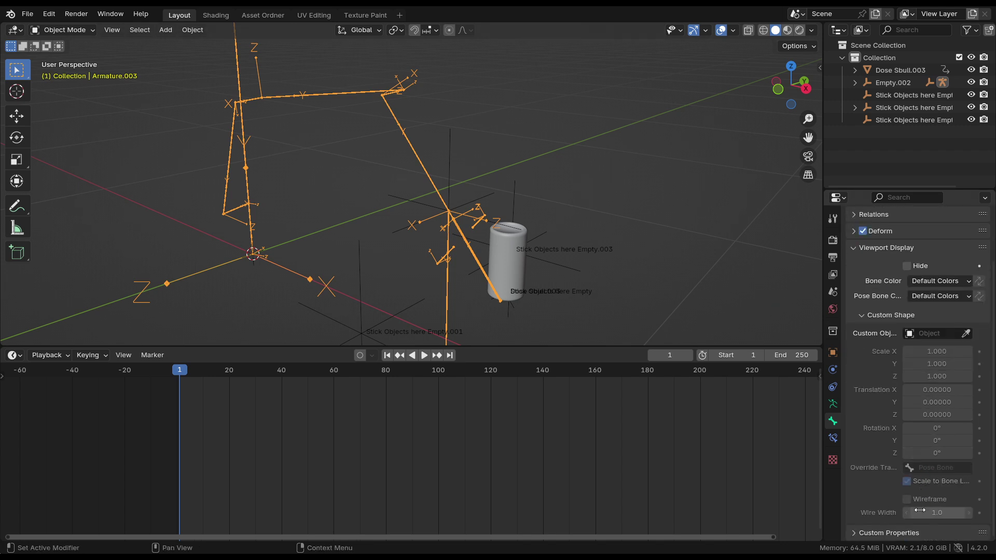
click(833, 353)
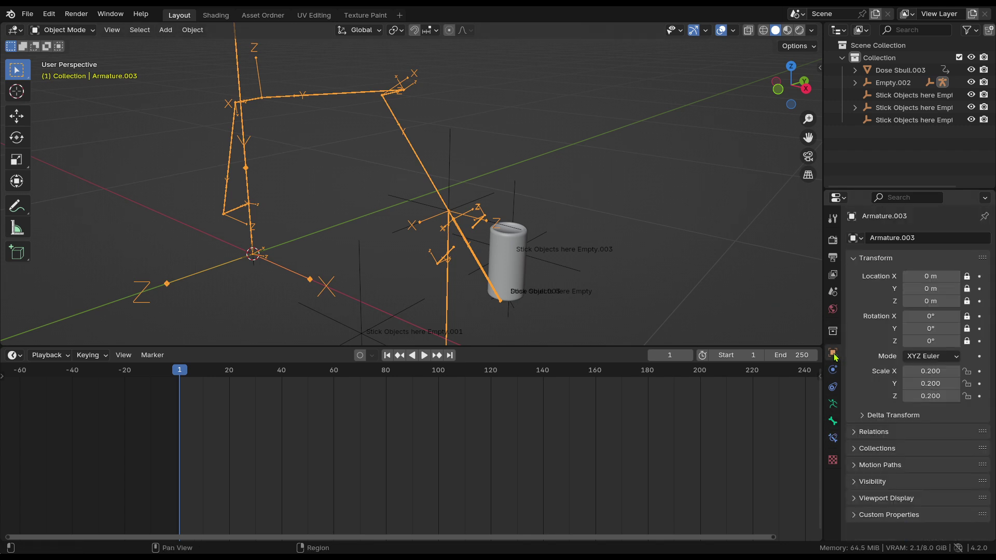
click(855, 434)
scroll(926, 429, down, 3)
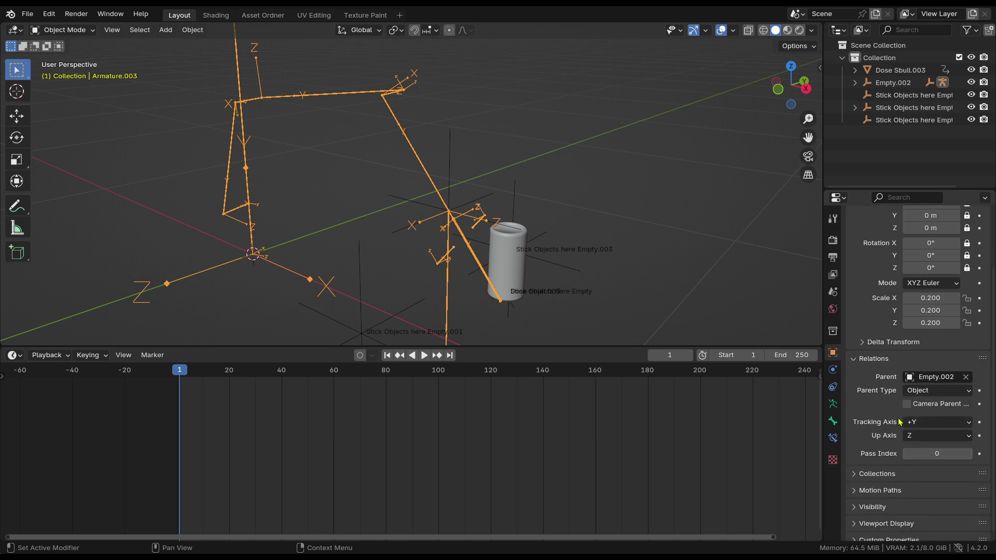
scroll(900, 422, down, 1)
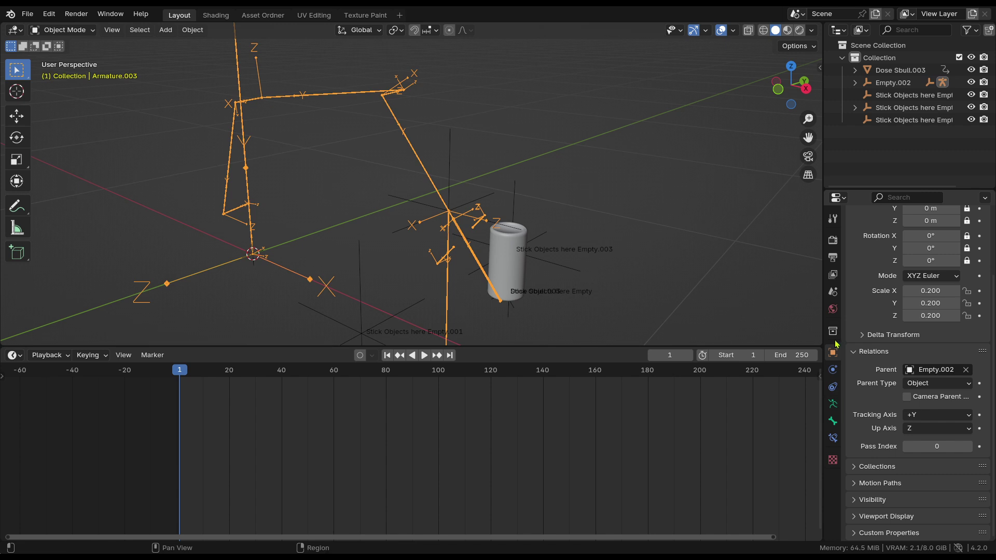
click(834, 375)
click(833, 405)
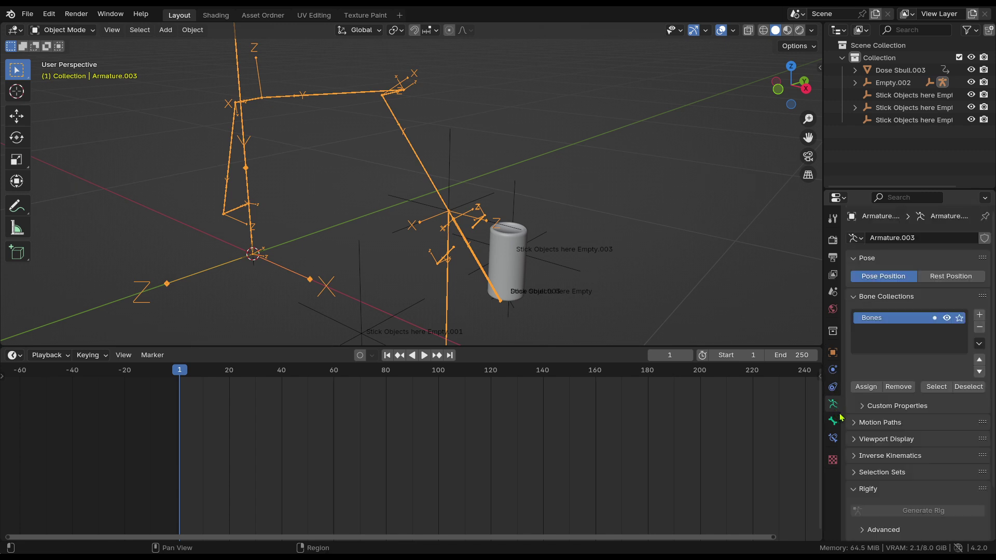
scroll(932, 477, down, 3)
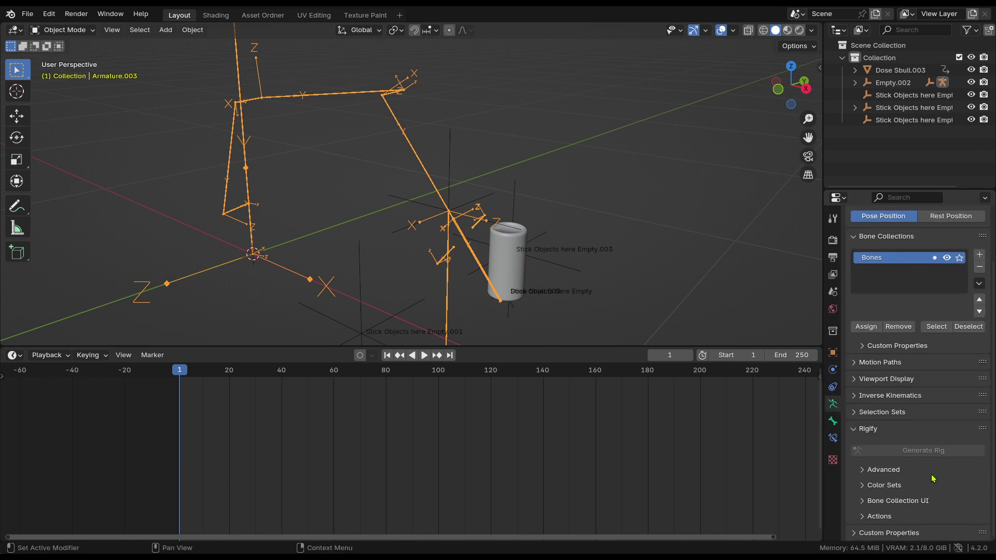
click(835, 424)
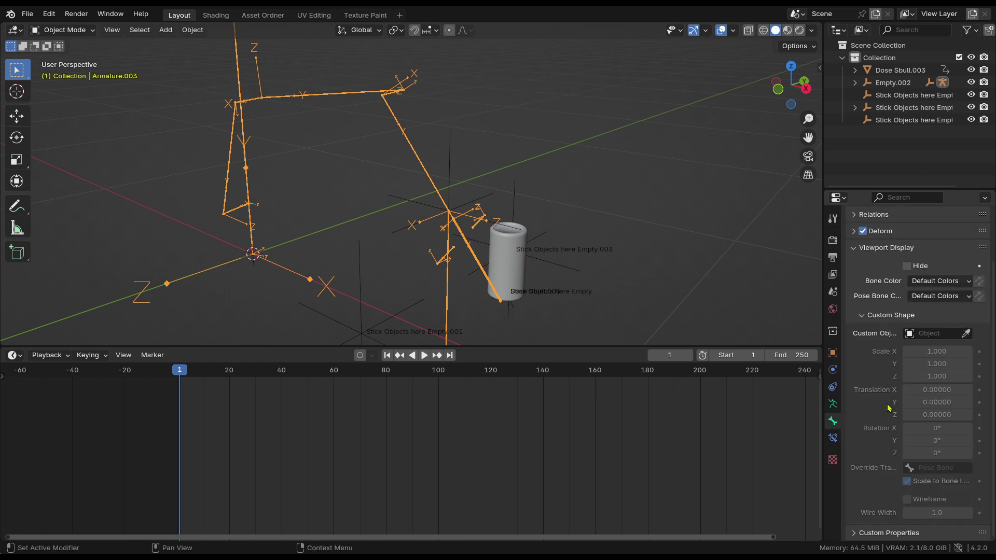
scroll(876, 465, up, 3)
click(854, 291)
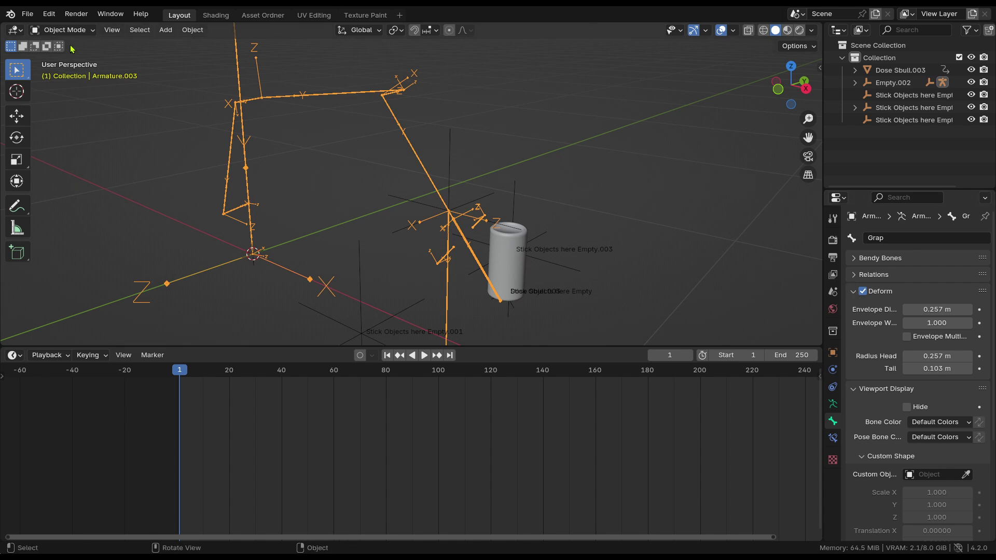
click(72, 30)
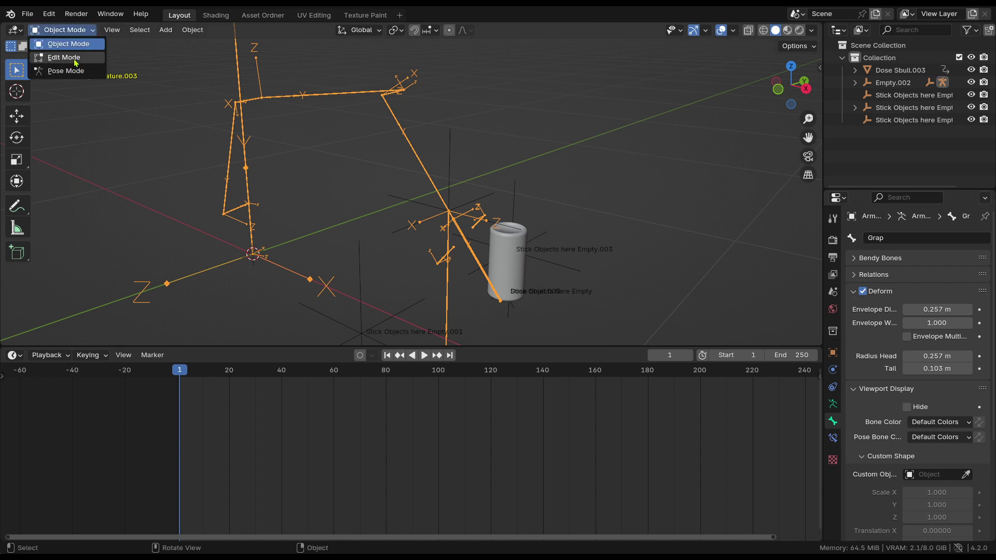
In Edit Mode, uncheck Axes in the armature's Viewport Display settings
key(Tab)
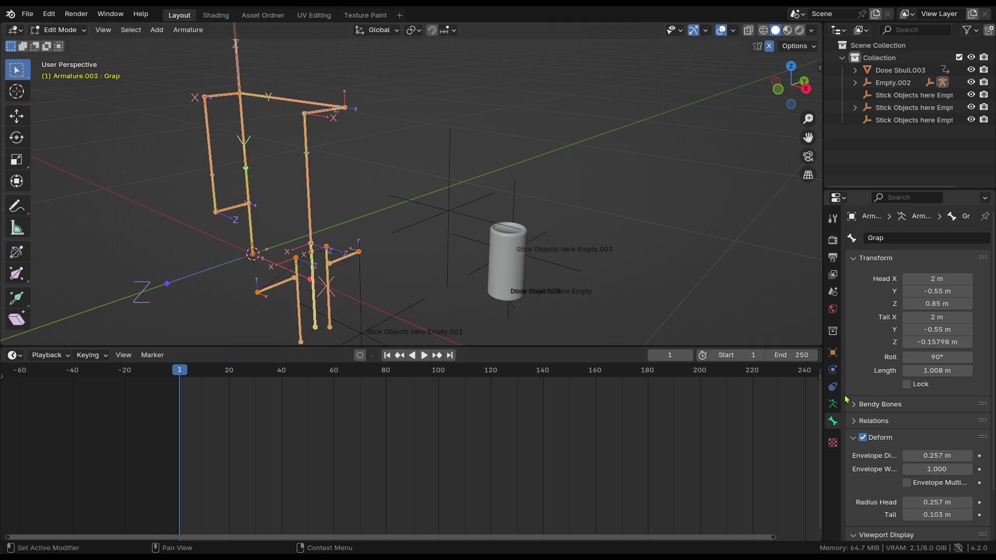
scroll(866, 427, down, 2)
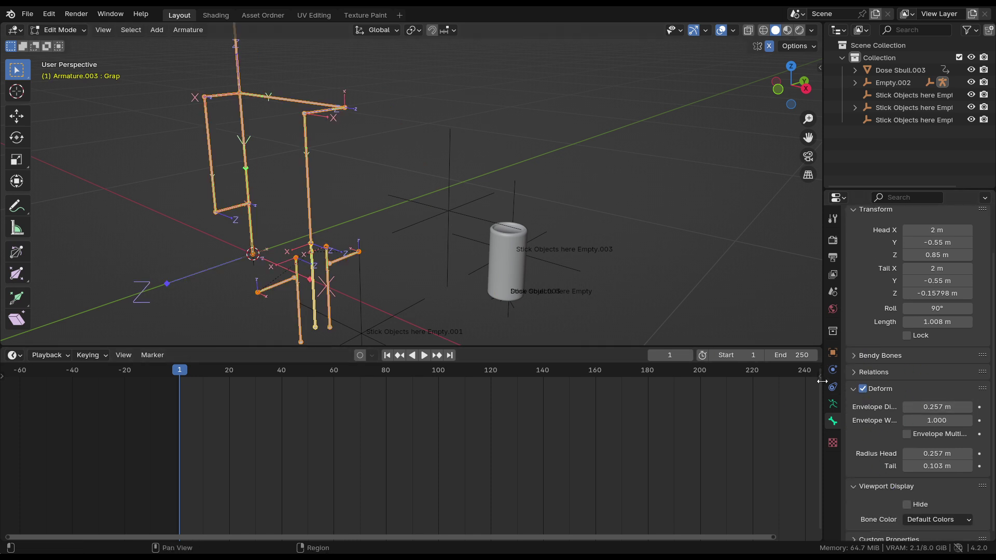
click(832, 408)
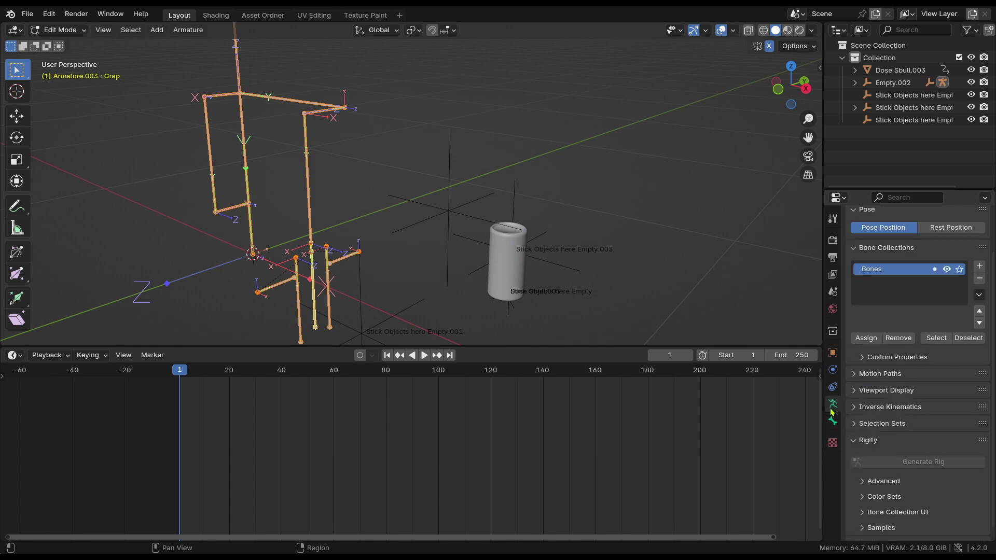
click(855, 393)
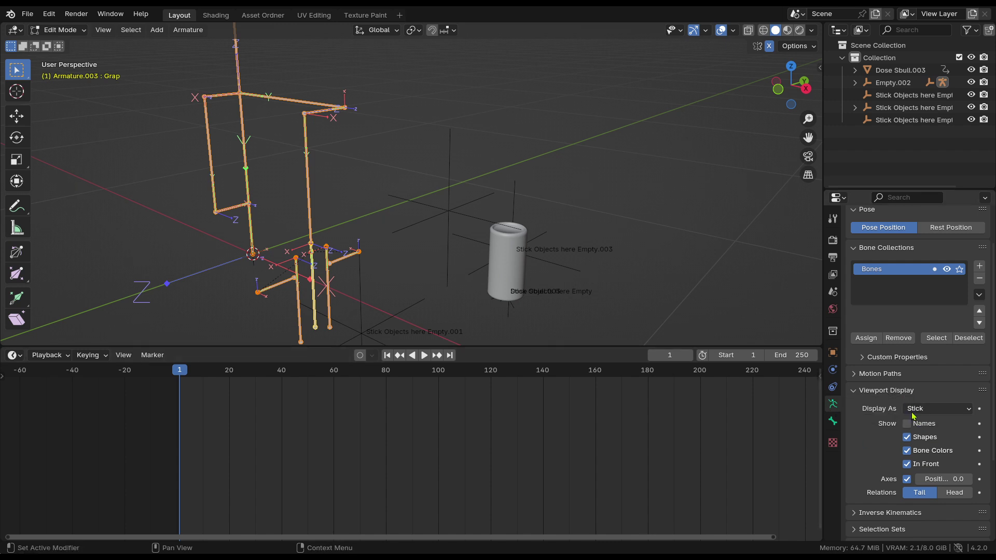
click(907, 480)
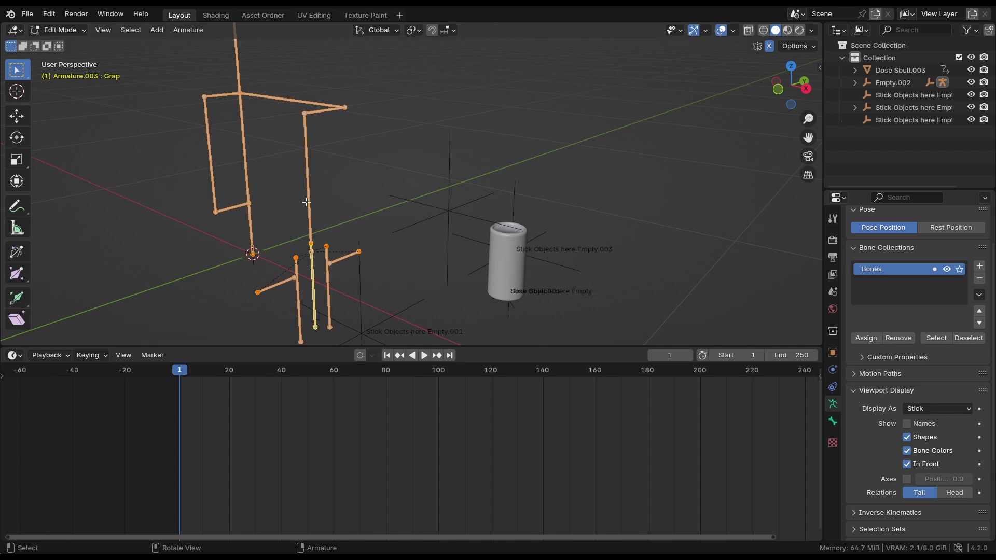
Orbit around the stick-figure armature and return it to Object Mode
middle_drag(306, 203, 394, 244)
key(Tab)
key(Tab)
middle_drag(458, 276, 542, 269)
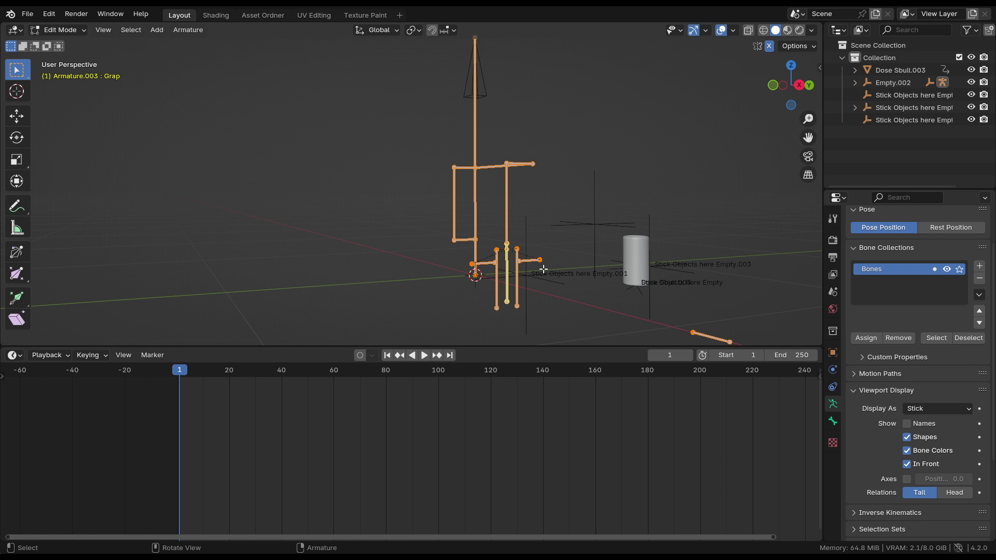
middle_drag(536, 331, 428, 229)
key(Tab)
click(429, 229)
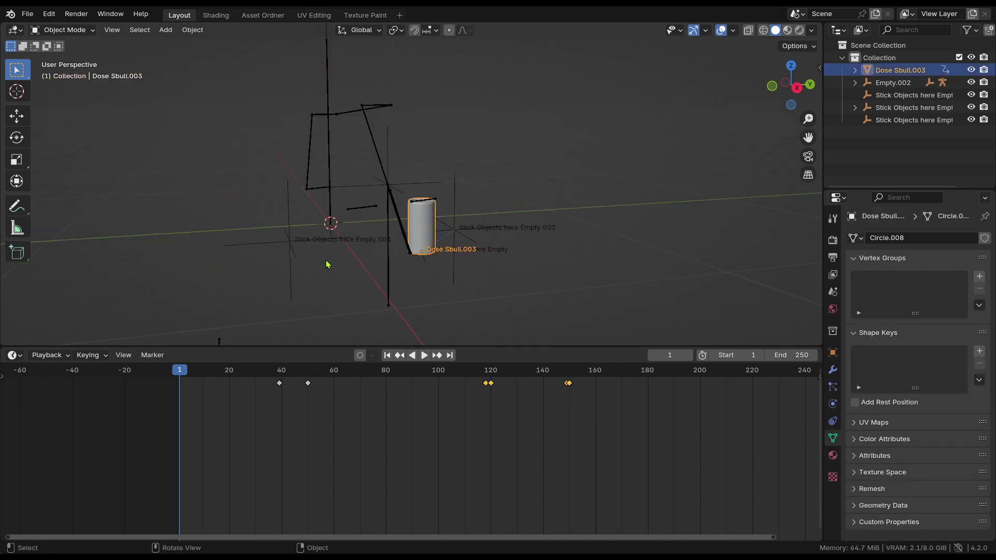
middle_drag(407, 275, 369, 289)
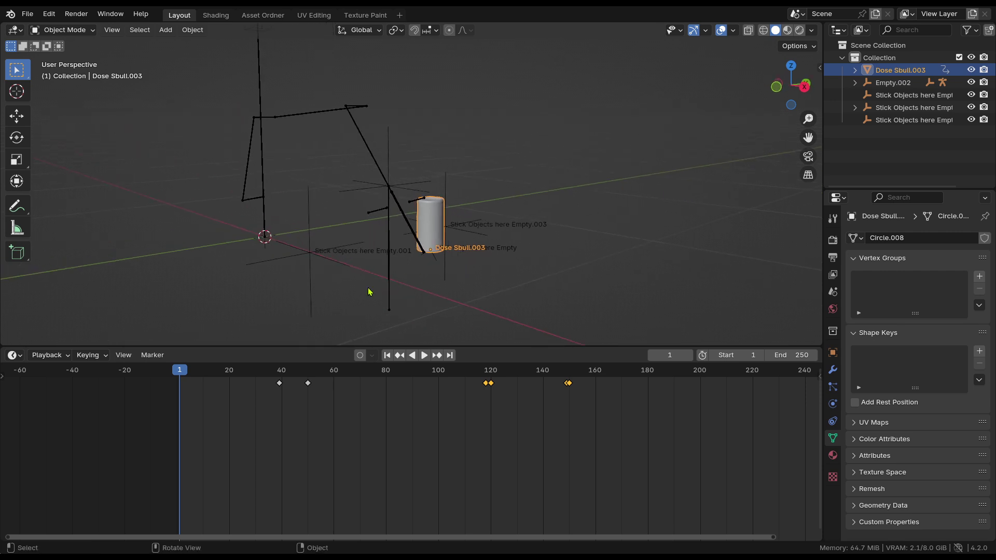
click(321, 263)
middle_drag(435, 284, 333, 195)
click(313, 118)
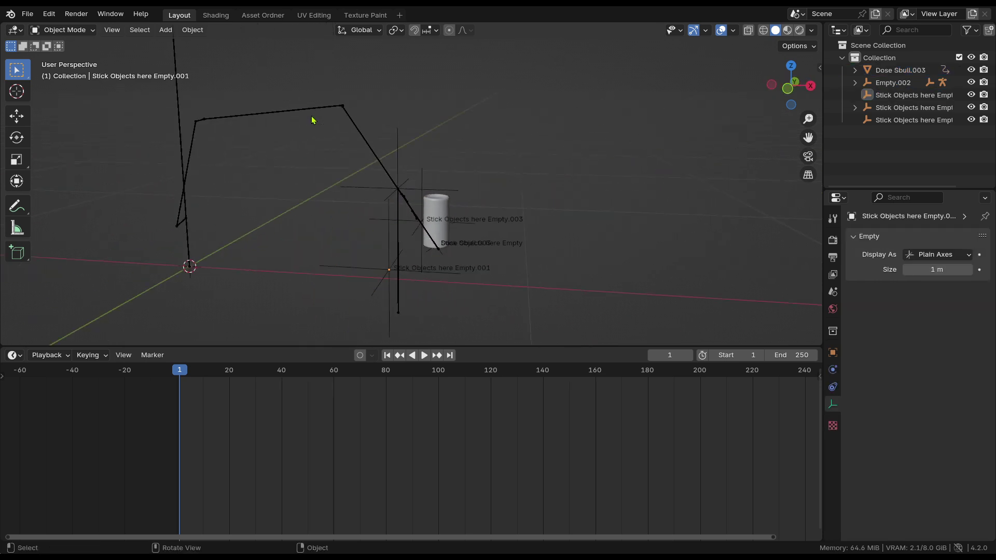
middle_drag(457, 259, 413, 287)
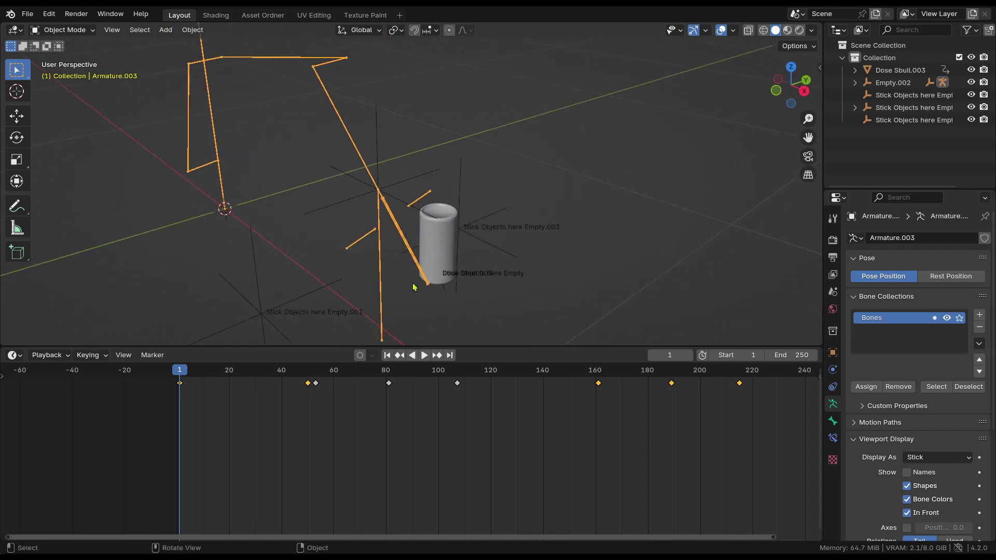
key(space)
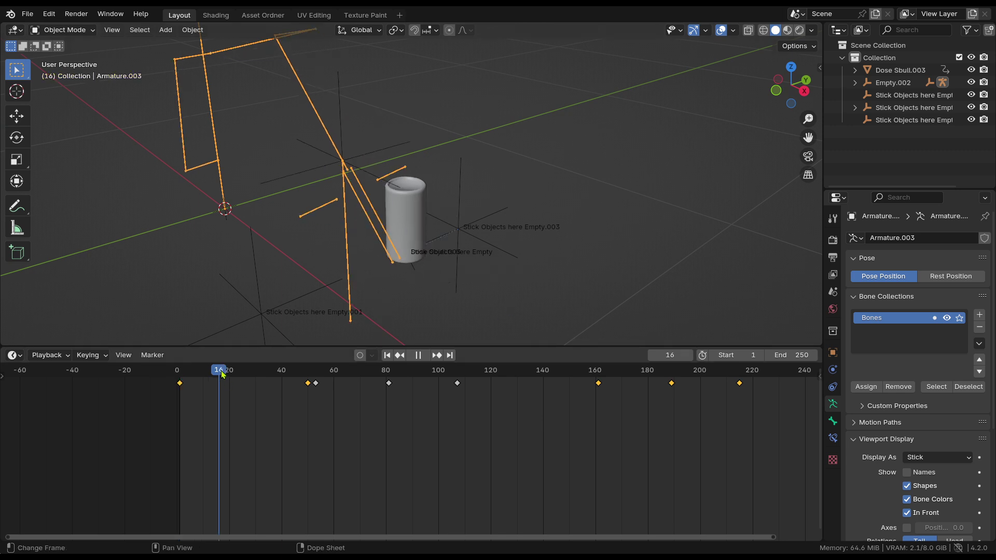
drag(243, 370, 184, 370)
scroll(354, 248, down, 2)
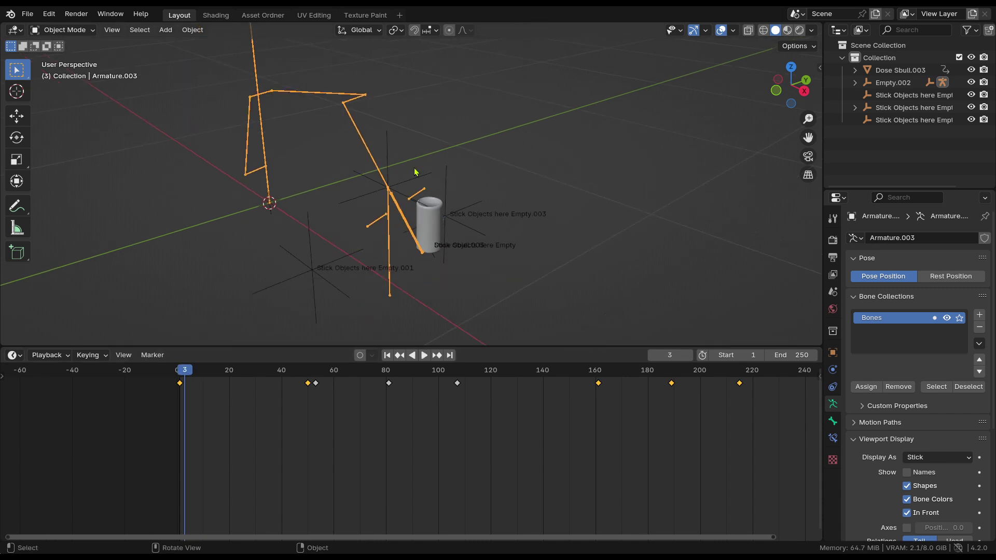
click(388, 177)
click(408, 234)
scroll(320, 364, down, 2)
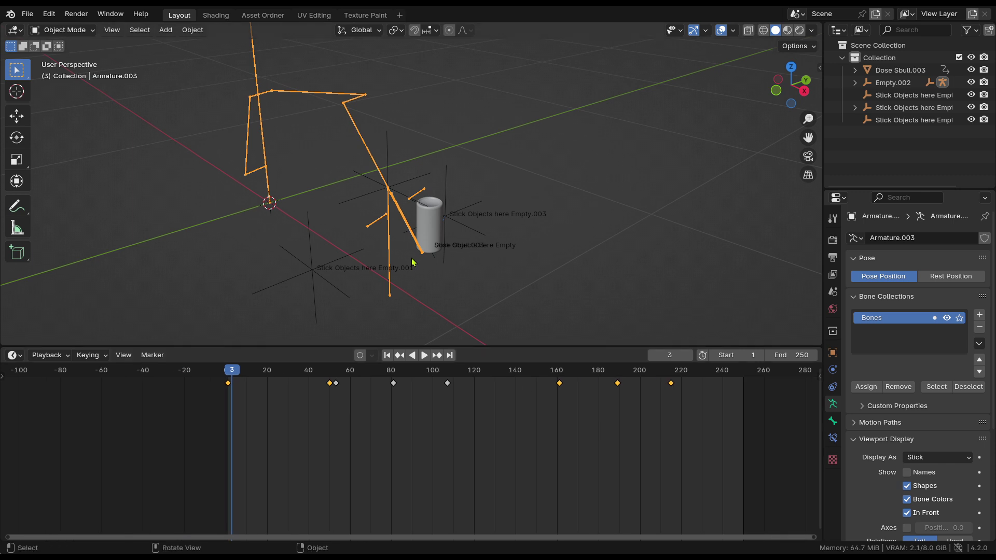
scroll(421, 243, up, 2)
middle_drag(420, 242, 107, 221)
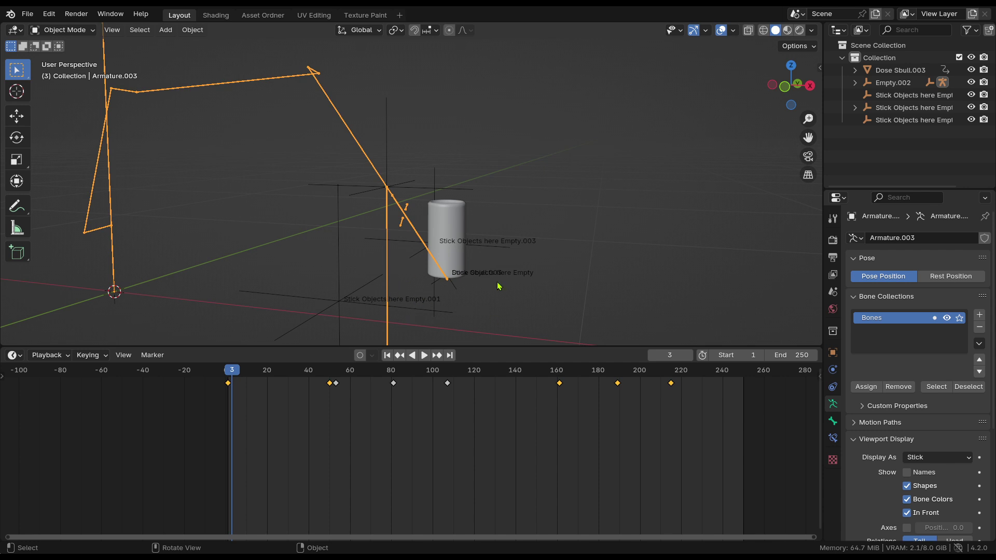
click(457, 219)
key(space)
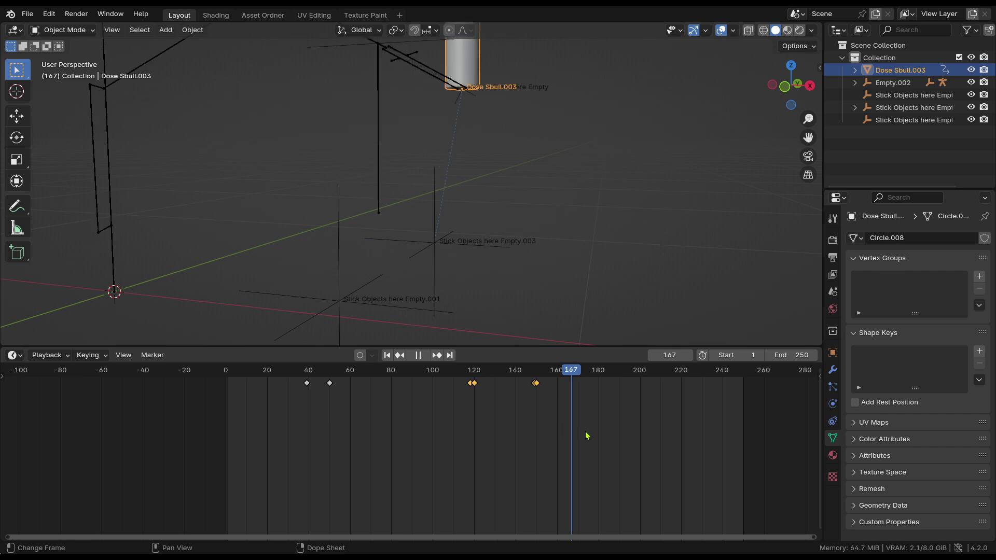
Stop playback at frame 0 and delete all of the cylinder's keyframes
drag(280, 403, 225, 402)
key(space)
scroll(218, 403, down, 1)
middle_drag(447, 228, 415, 223)
drag(622, 440, 213, 365)
key(x)
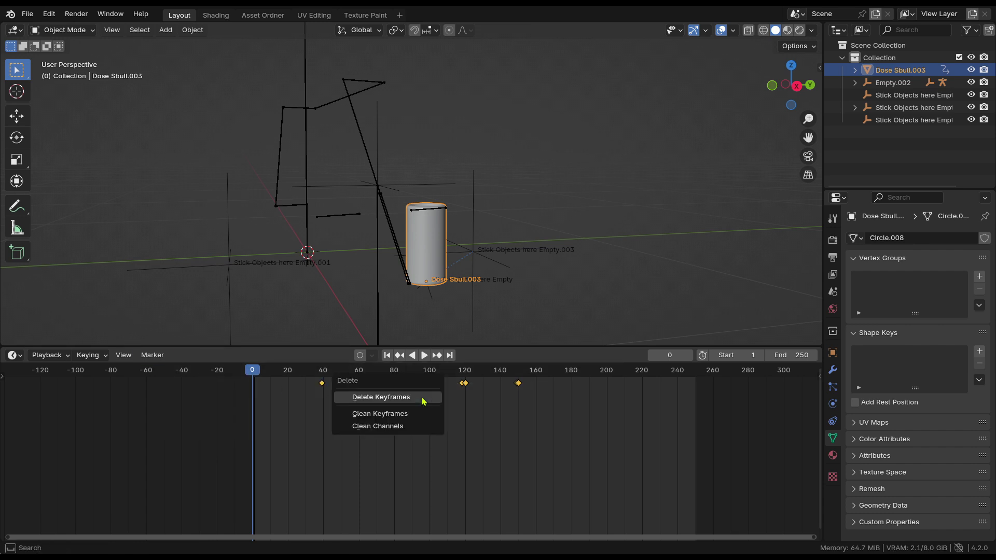
click(423, 398)
key(space)
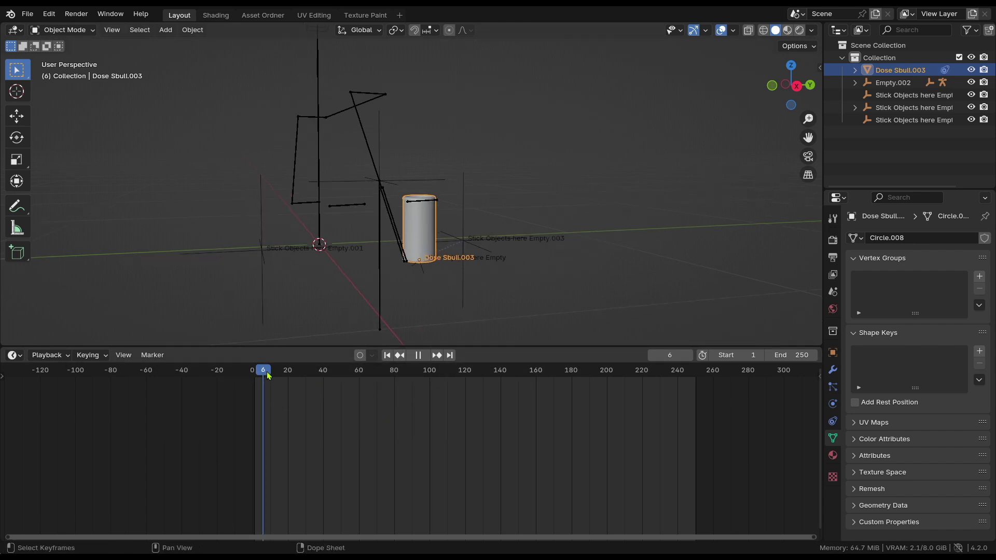
Scrub the timeline to check the cylinder, settling back near frame 64
drag(268, 376, 343, 378)
key(space)
middle_drag(269, 283, 290, 246)
mouse_move(351, 371)
mouse_down()
mouse_move(379, 375)
mouse_move(351, 377)
mouse_move(366, 378)
mouse_up()
middle_drag(396, 189, 316, 270)
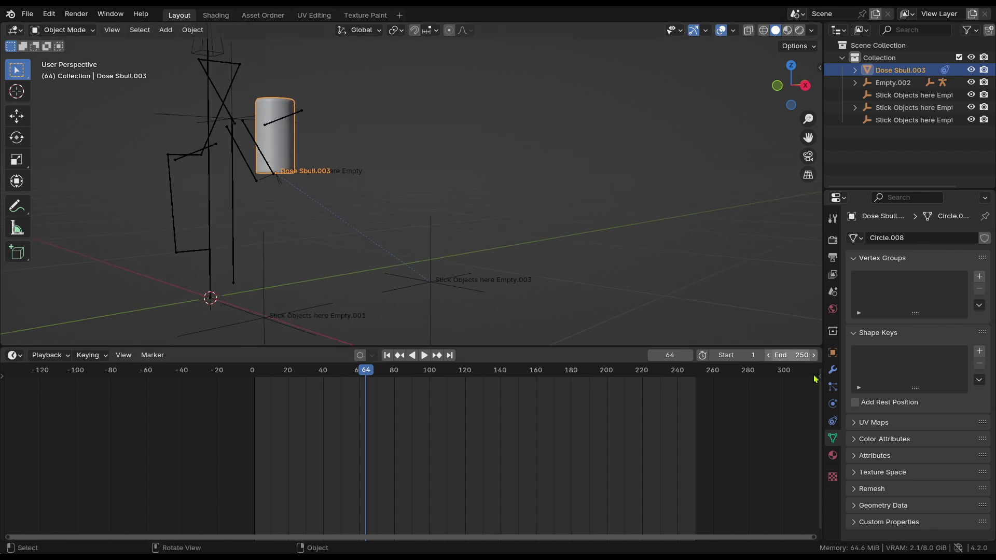
Switch off the cylinder's first two Copy Location constraints and test-move it
click(833, 423)
click(941, 275)
click(941, 259)
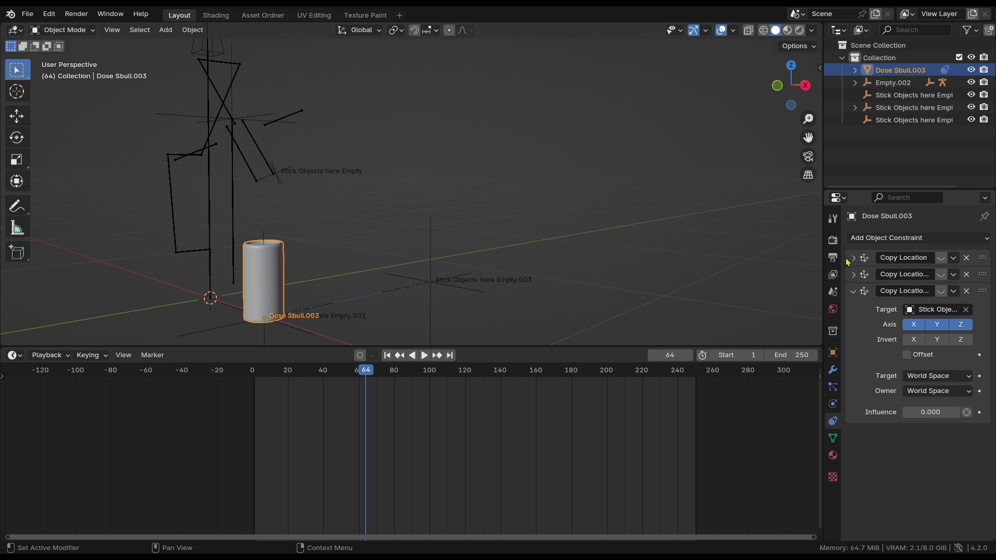
key(g)
key(Escape)
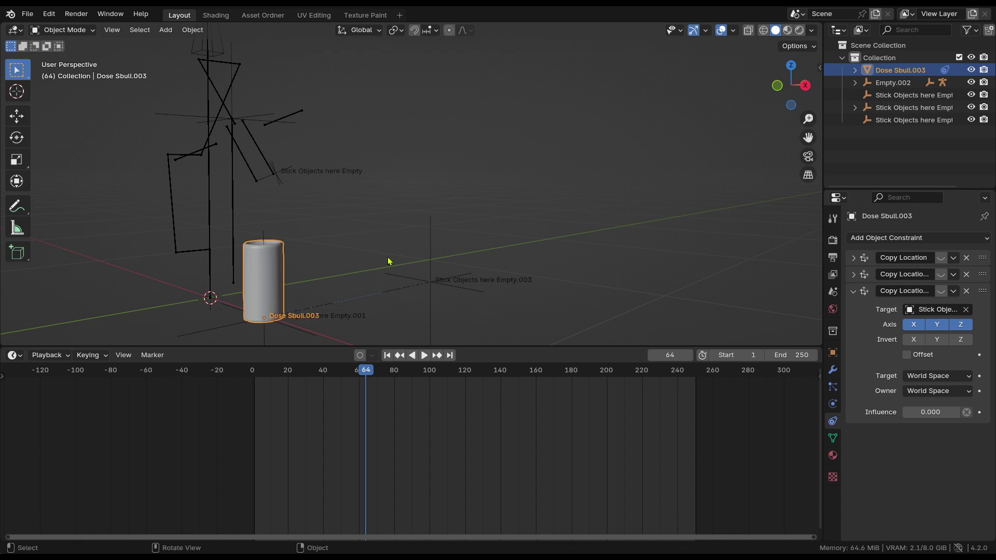
middle_drag(390, 261, 462, 233)
key(g)
key(Escape)
middle_drag(490, 192, 415, 226)
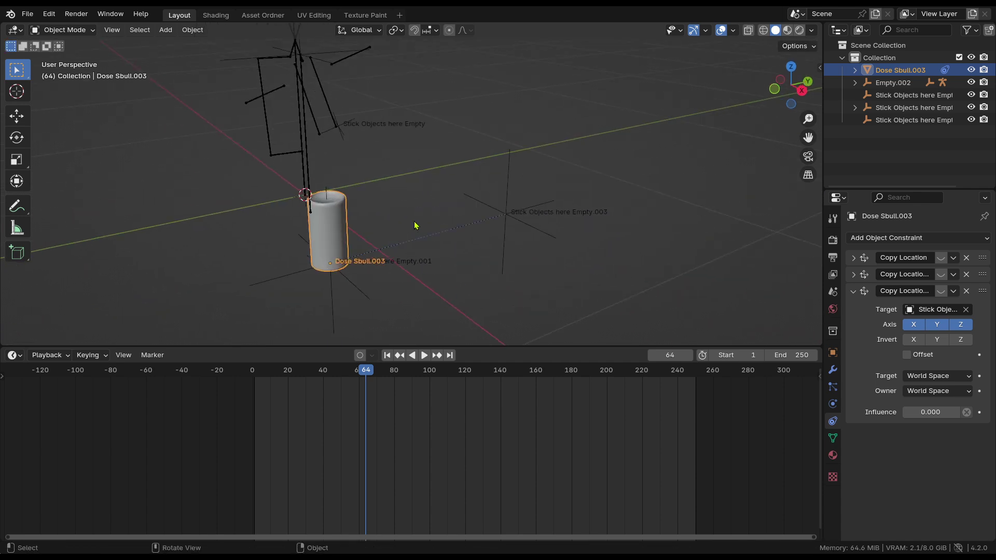
Select the Stick Objects here Empty and orbit to inspect it
click(341, 134)
click(342, 140)
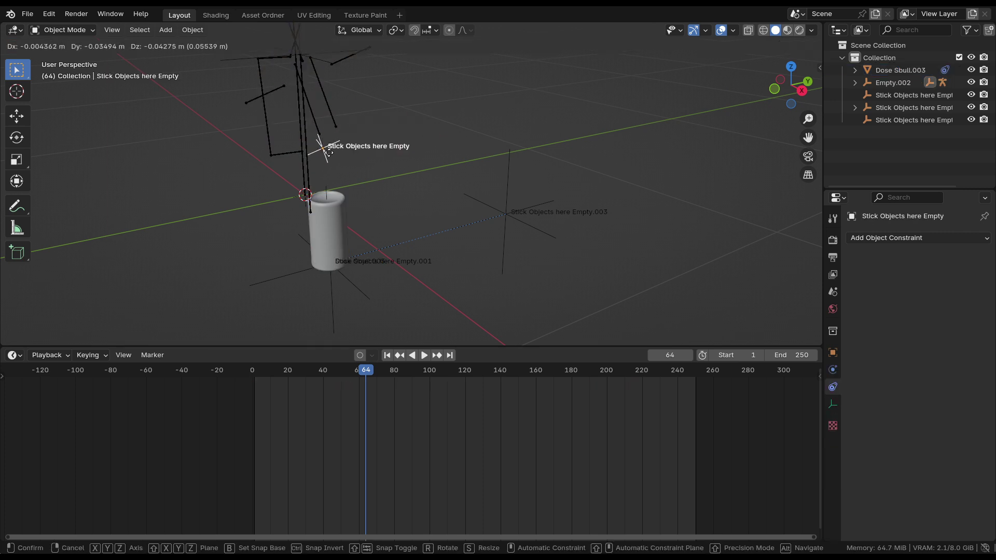
mouse_move(337, 151)
middle_down()
mouse_move(358, 207)
mouse_move(414, 229)
mouse_move(336, 167)
middle_up()
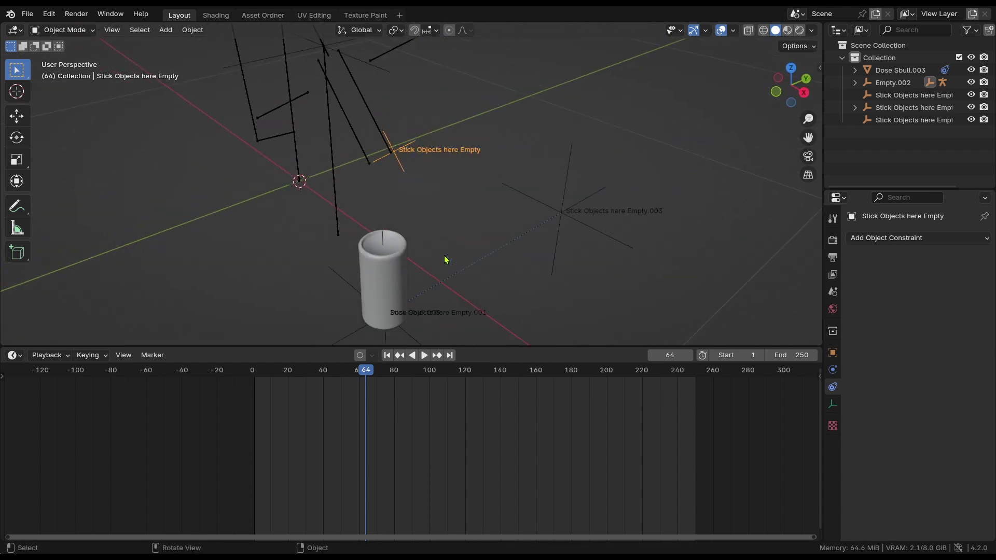
middle_drag(445, 260, 559, 206)
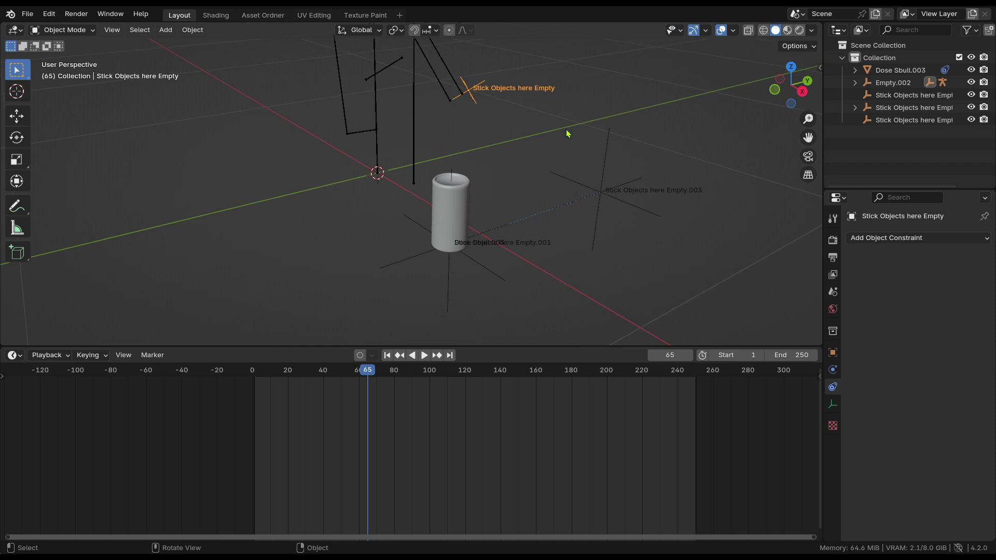
middle_drag(567, 134, 424, 215)
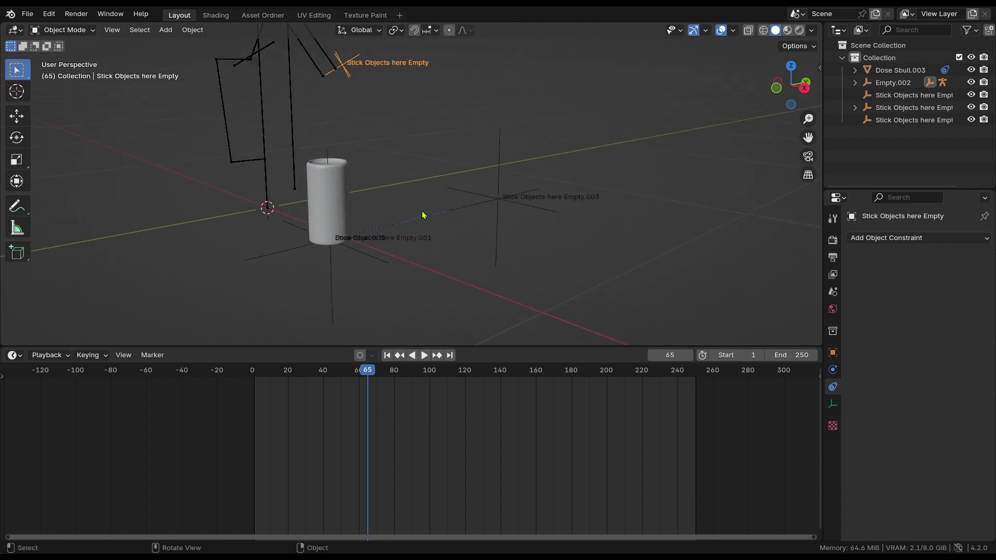
click(354, 253)
key(s)
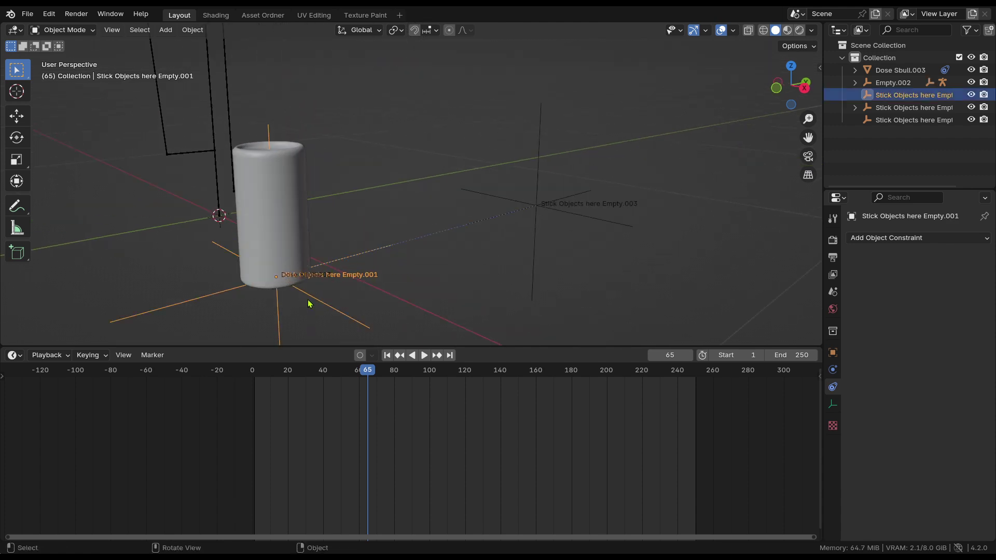
key(Escape)
mouse_move(403, 265)
middle_down()
mouse_move(520, 285)
mouse_move(534, 278)
mouse_move(396, 256)
middle_up()
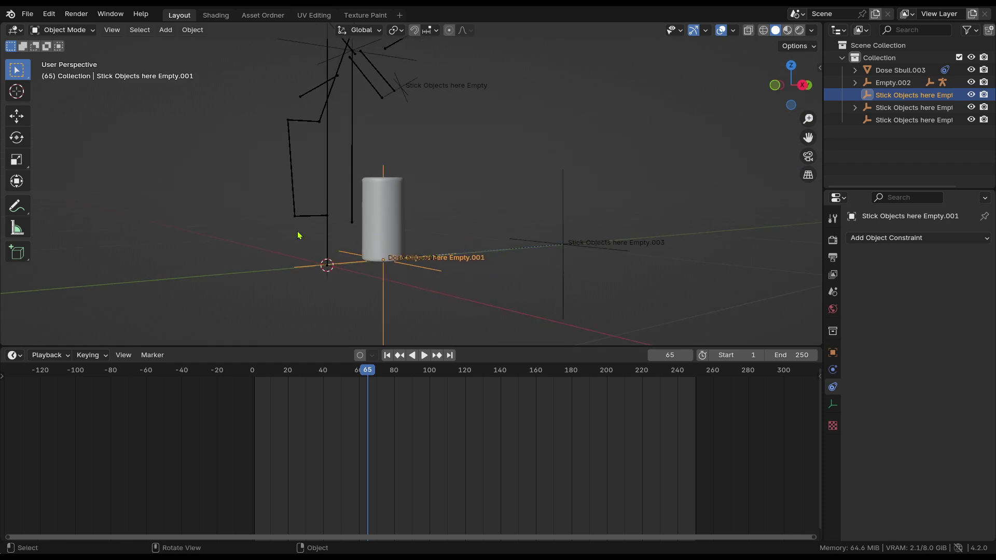
click(385, 225)
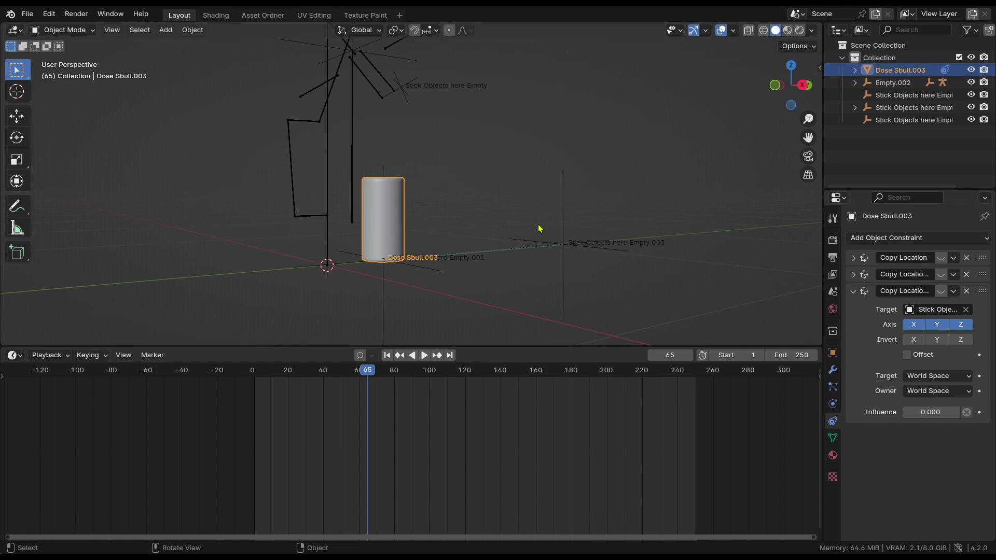
drag(357, 380, 288, 381)
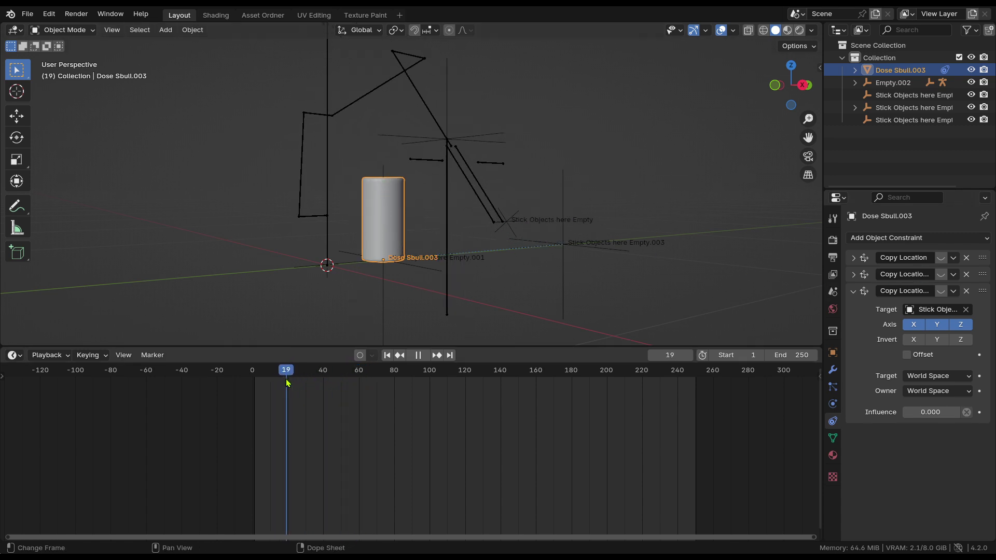
click(443, 245)
key(Tab)
key(Tab)
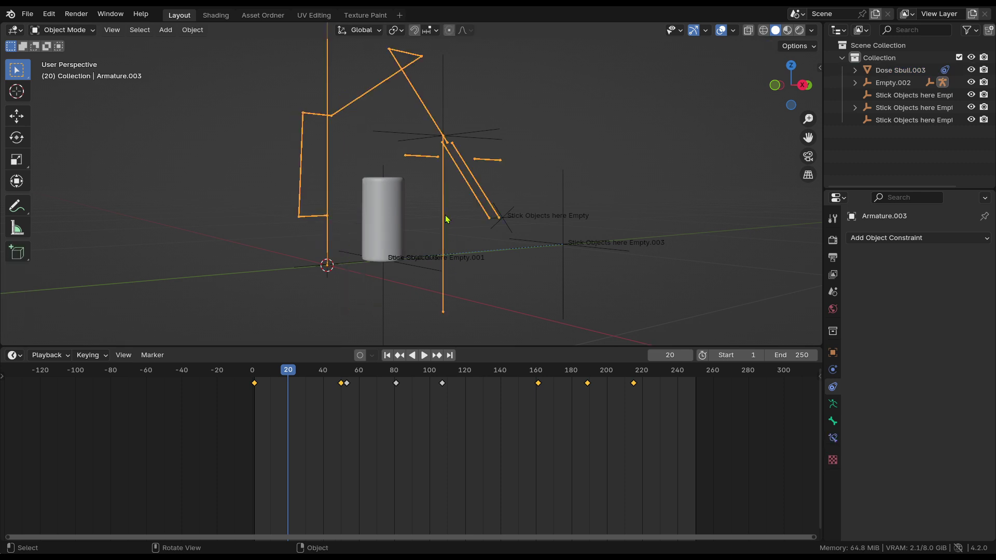
middle_drag(446, 219, 464, 304)
key(Tab)
key(Tab)
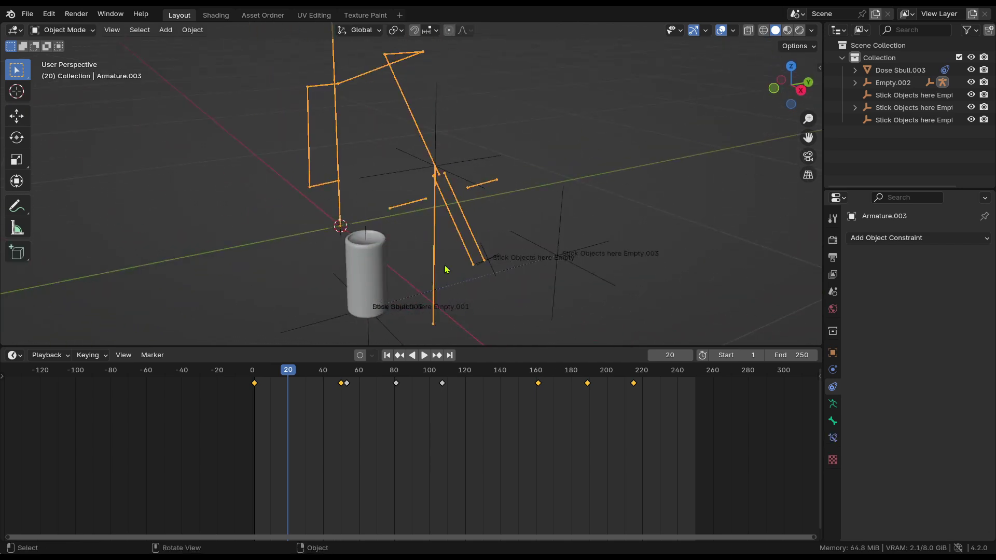
click(443, 252)
click(436, 254)
key(Tab)
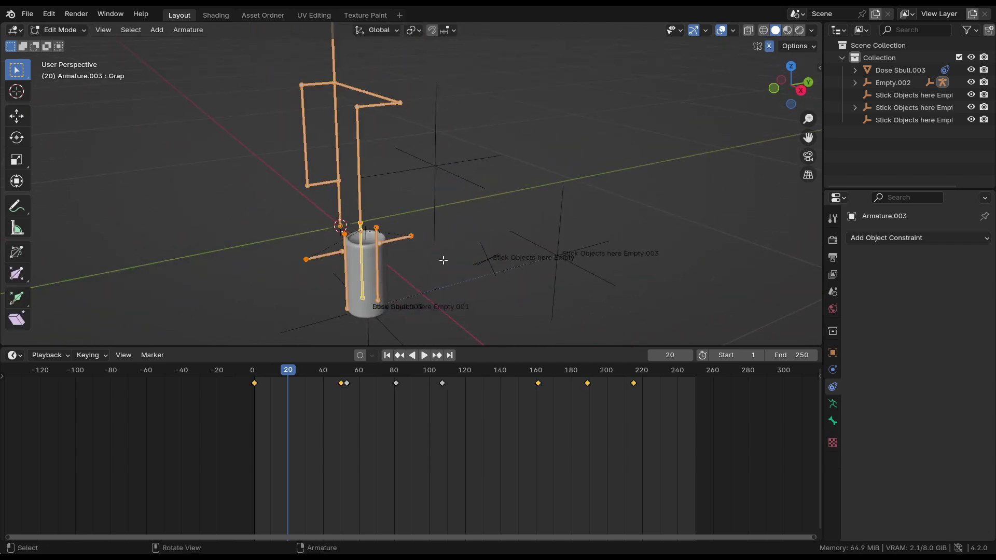
key(Tab)
key(Tab)
key(Tab)
click(254, 371)
key(space)
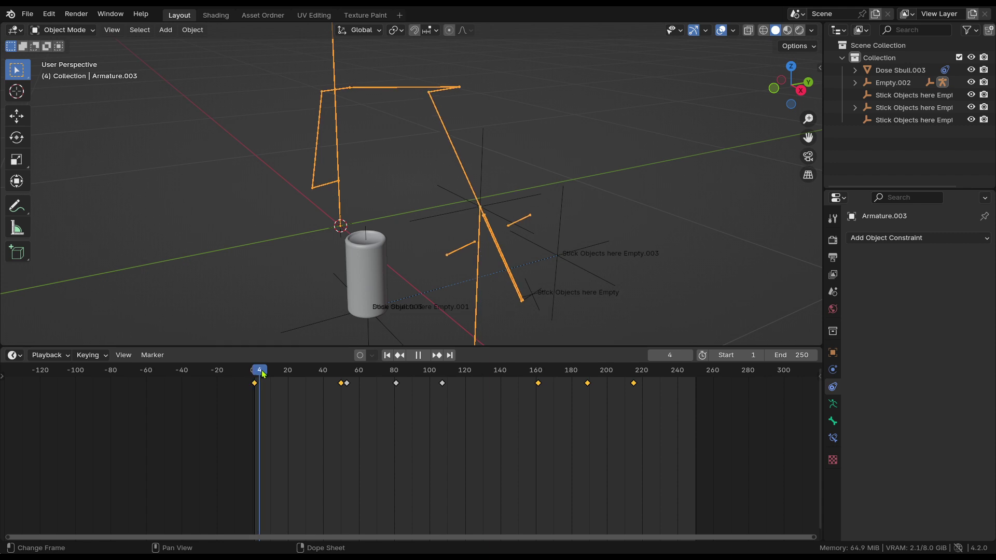
key(space)
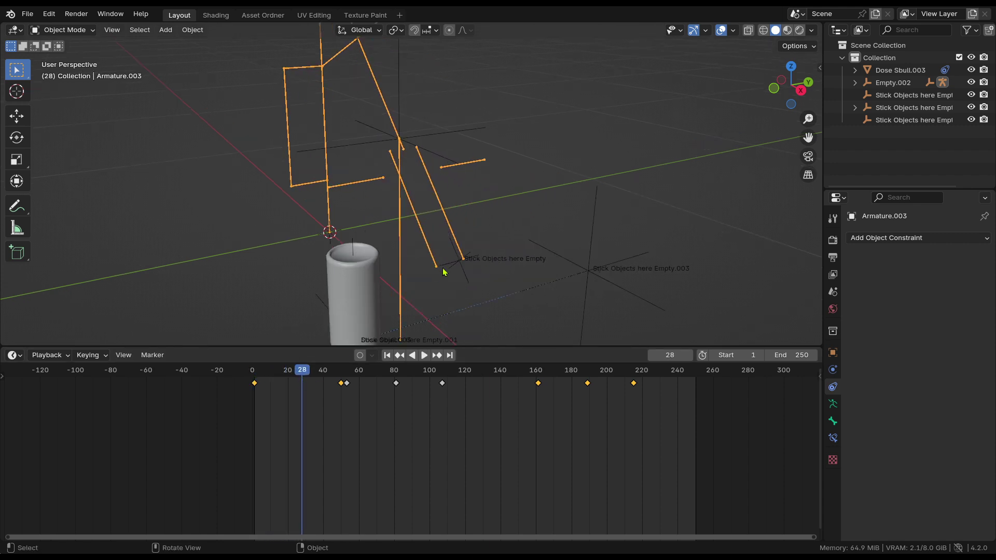
shift+middle_drag(444, 272, 445, 211)
Scale the Stick Objects here Empty up to about 3.76, then deselect it
click(424, 204)
scroll(450, 238, up, 4)
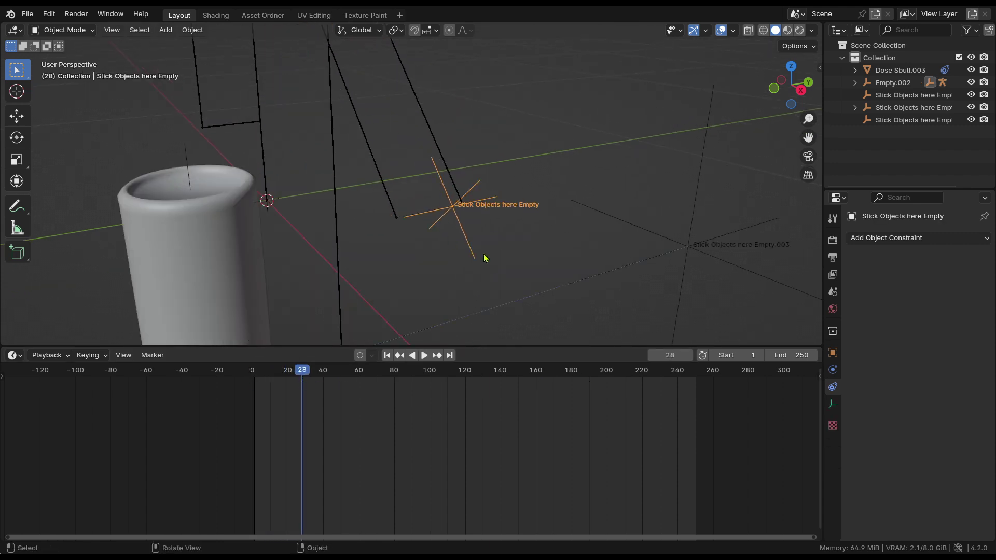
scroll(445, 220, down, 3)
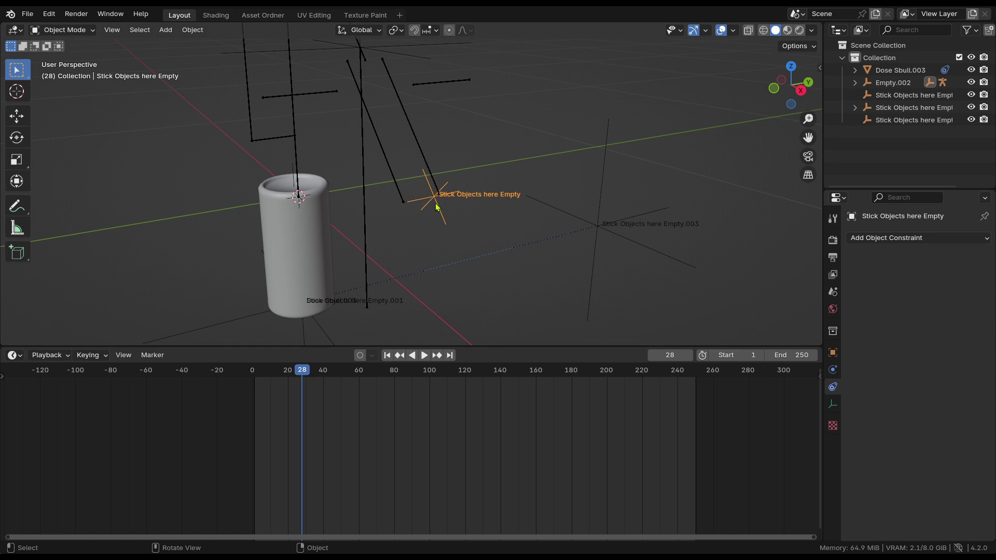
key(s)
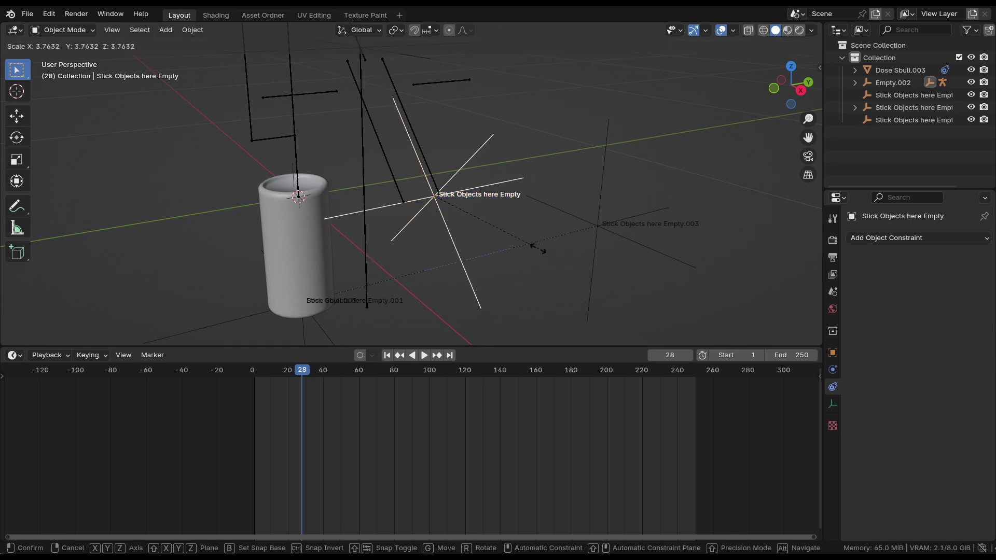
click(429, 212)
scroll(430, 212, down, 2)
click(457, 245)
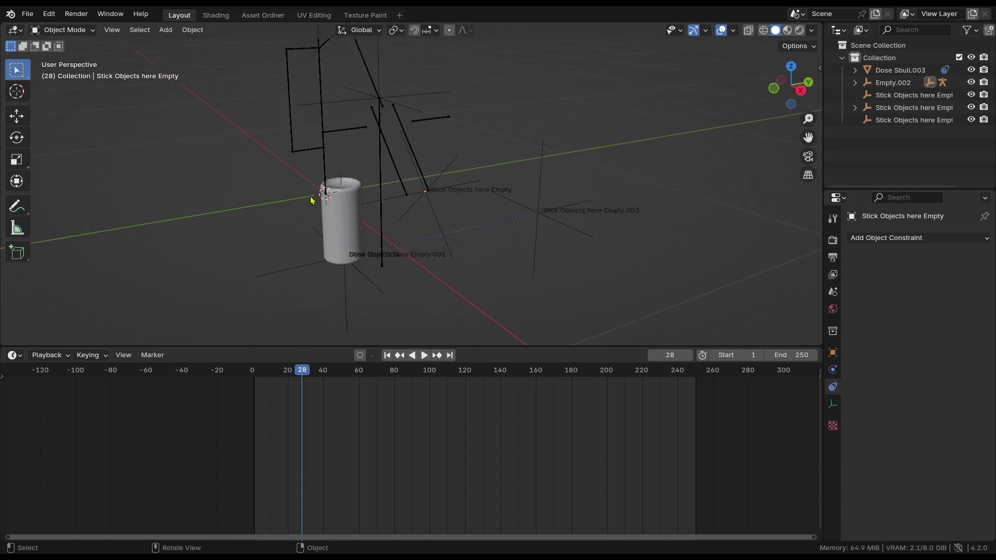
Reselect the empty and play the animation from frame 28 to 45
middle_drag(312, 201, 407, 155)
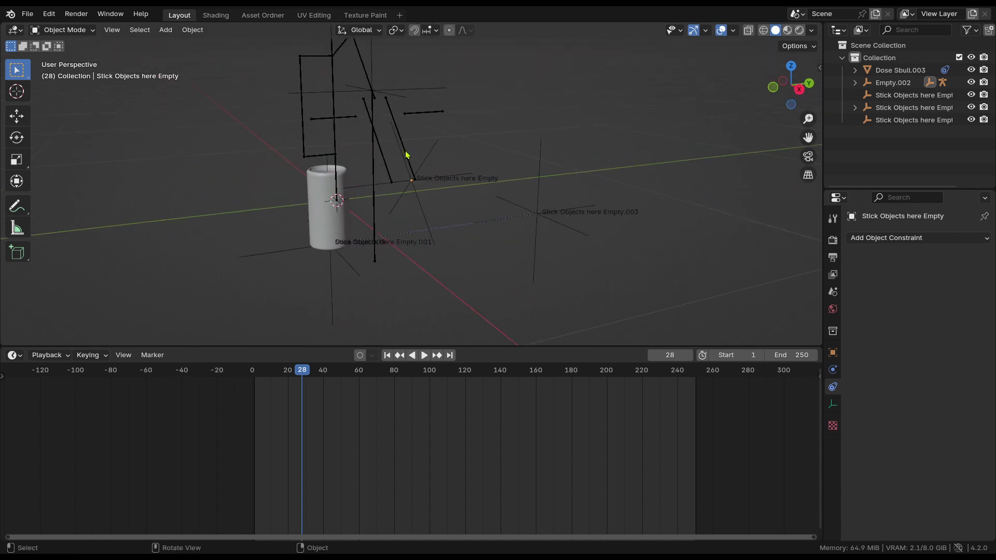
scroll(399, 202, up, 2)
click(411, 192)
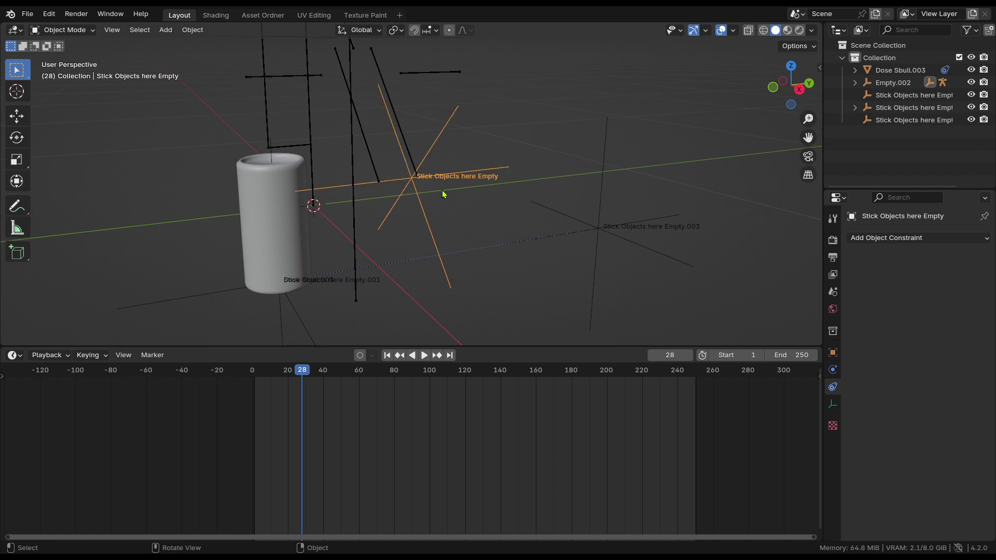
middle_drag(482, 229, 488, 282)
key(space)
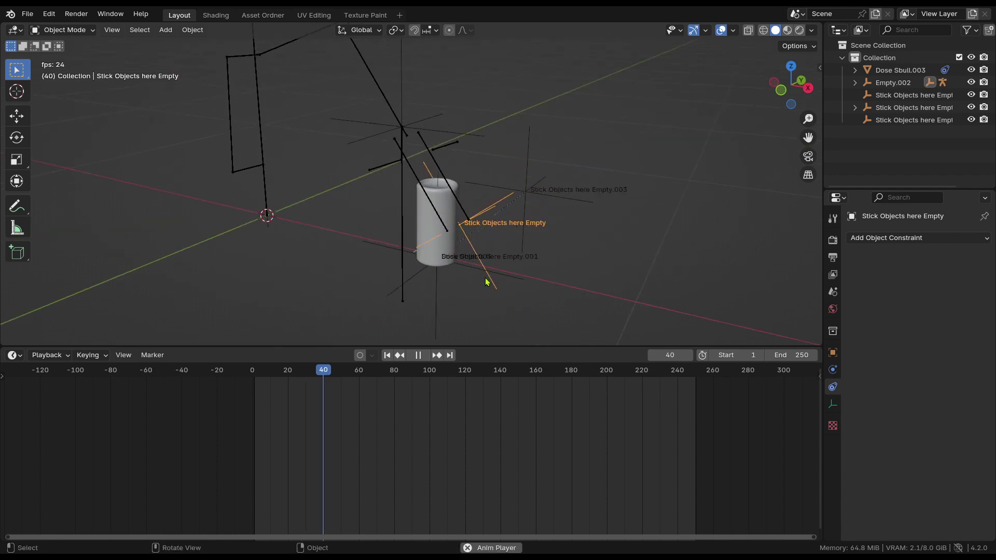
key(space)
middle_drag(435, 223, 371, 214)
Select Armature.003, toggle Edit Mode to check its rest pose, and orbit around it
click(372, 213)
key(Tab)
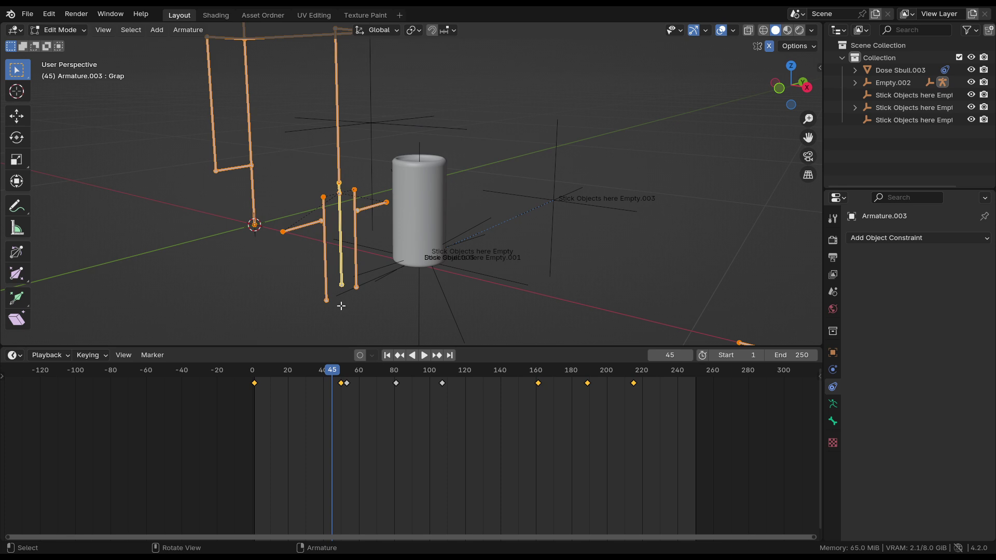
key(Tab)
middle_drag(369, 244, 367, 240)
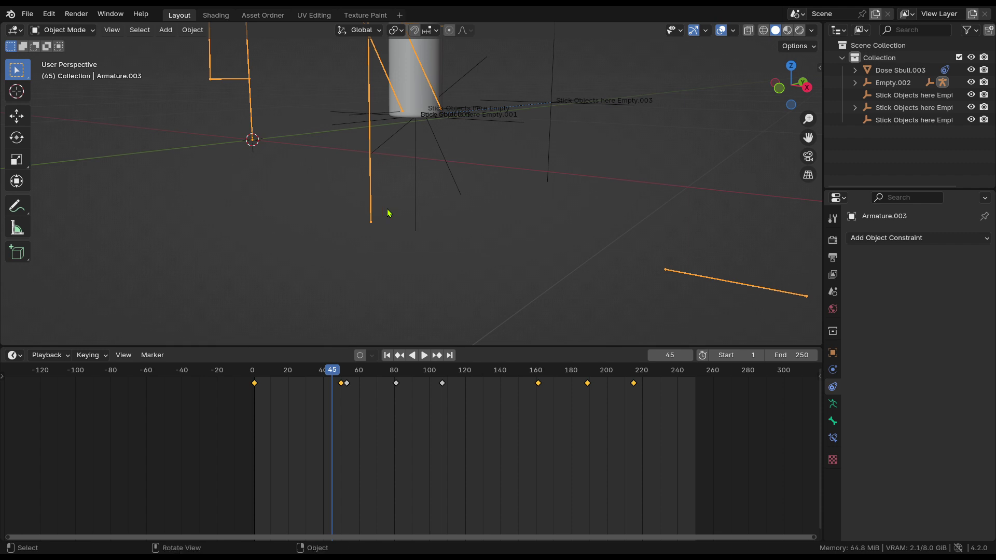
middle_drag(507, 116, 458, 128)
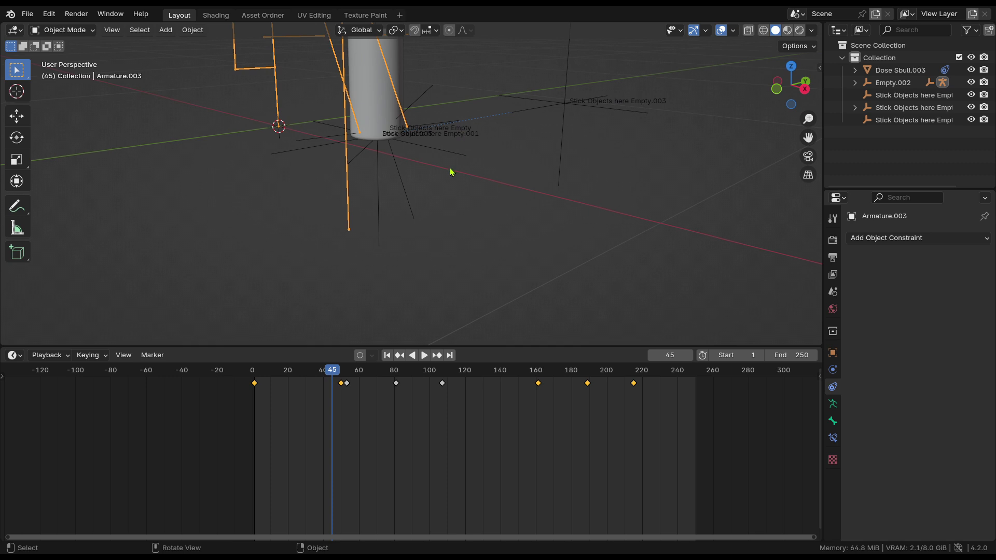
middle_drag(451, 172, 370, 212)
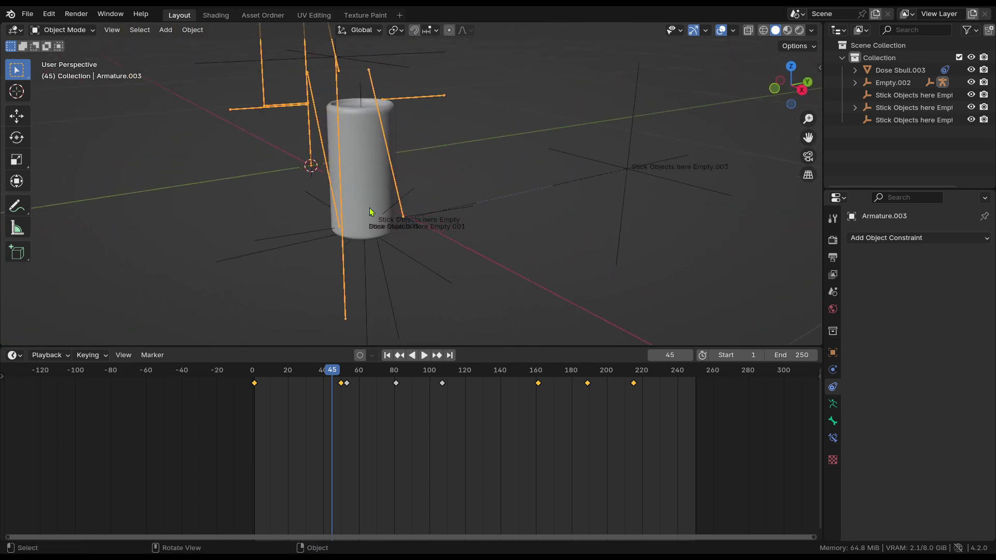
middle_drag(412, 258, 461, 245)
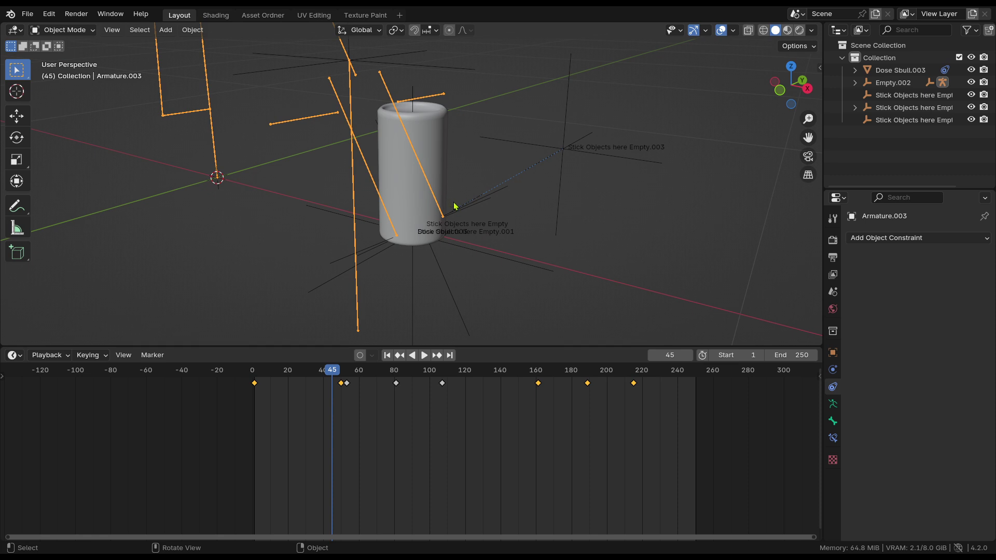
middle_drag(455, 206, 374, 260)
Toggle the armature's Edit Mode again, then select the Dose Sbull.003 cylinder
key(Tab)
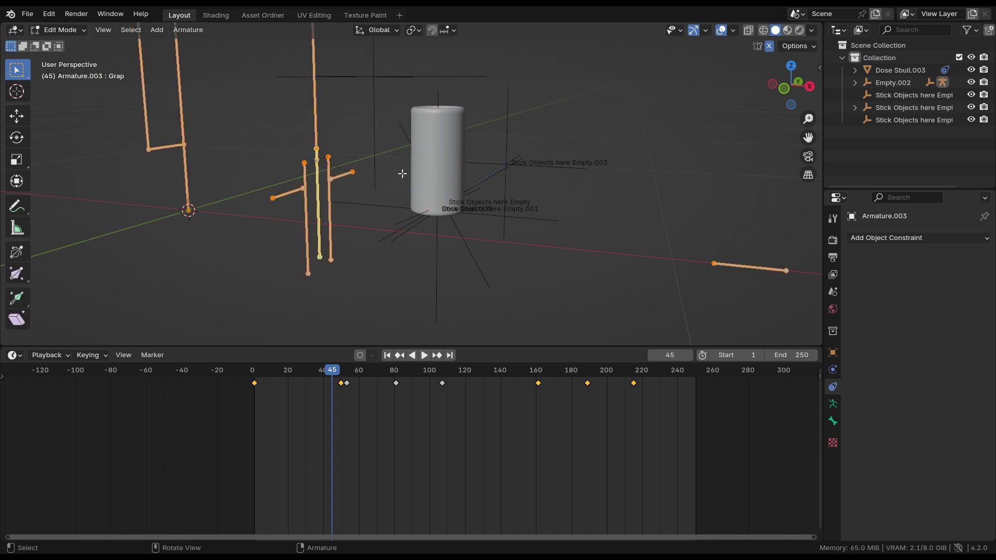
key(Tab)
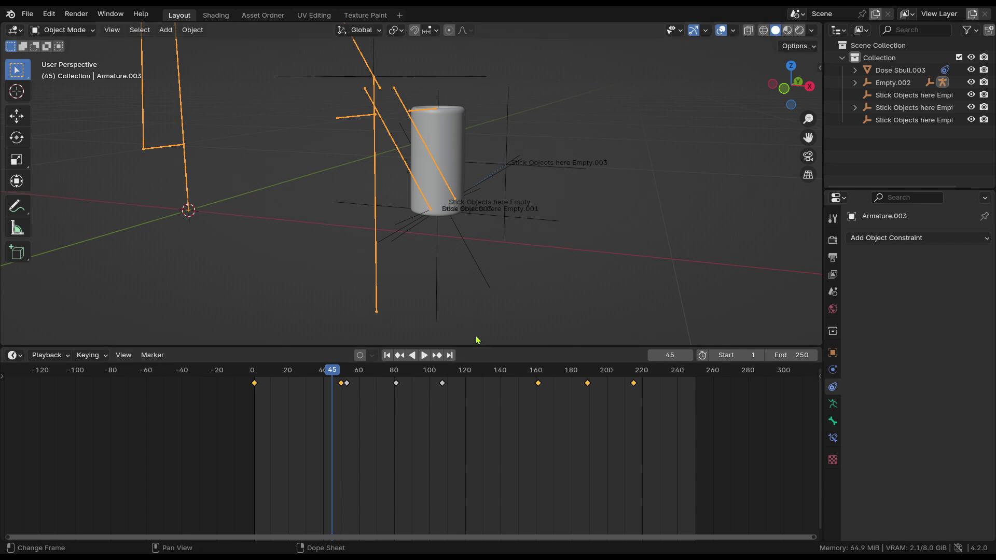
middle_drag(478, 340, 411, 162)
key(Tab)
key(Tab)
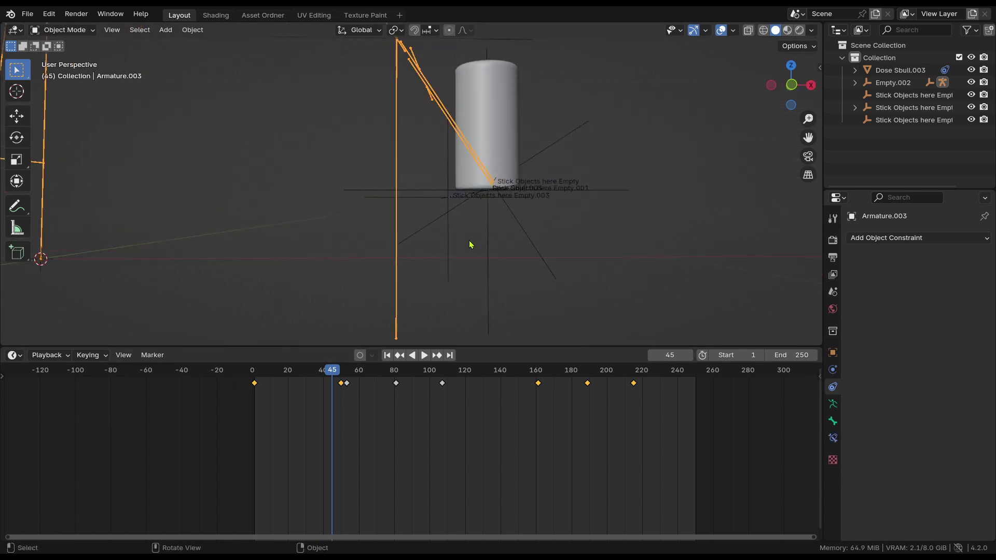
middle_drag(472, 242, 436, 200)
click(473, 161)
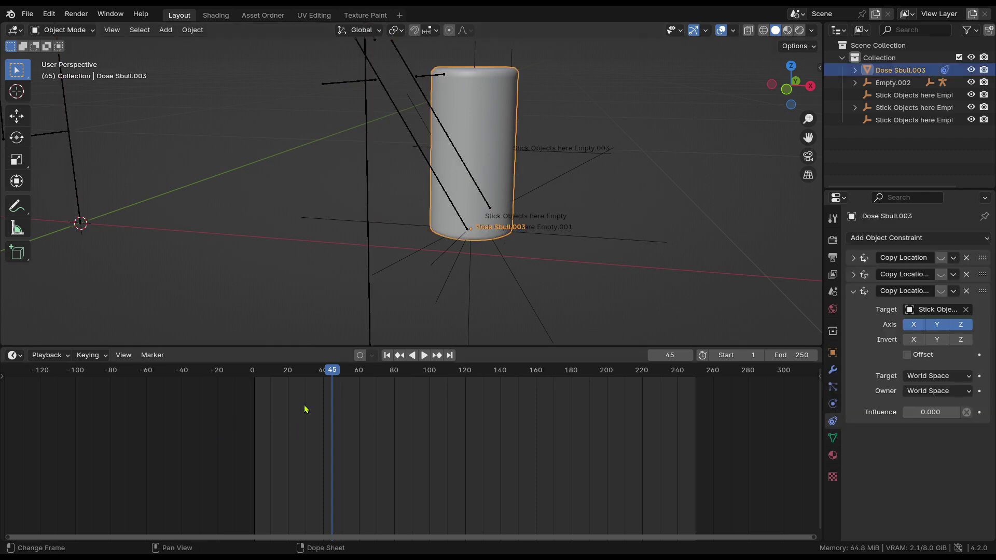
Select Armature.003 and toggle Edit Mode to compare its rest and posed states
middle_drag(395, 291, 378, 111)
click(374, 104)
scroll(399, 235, down, 3)
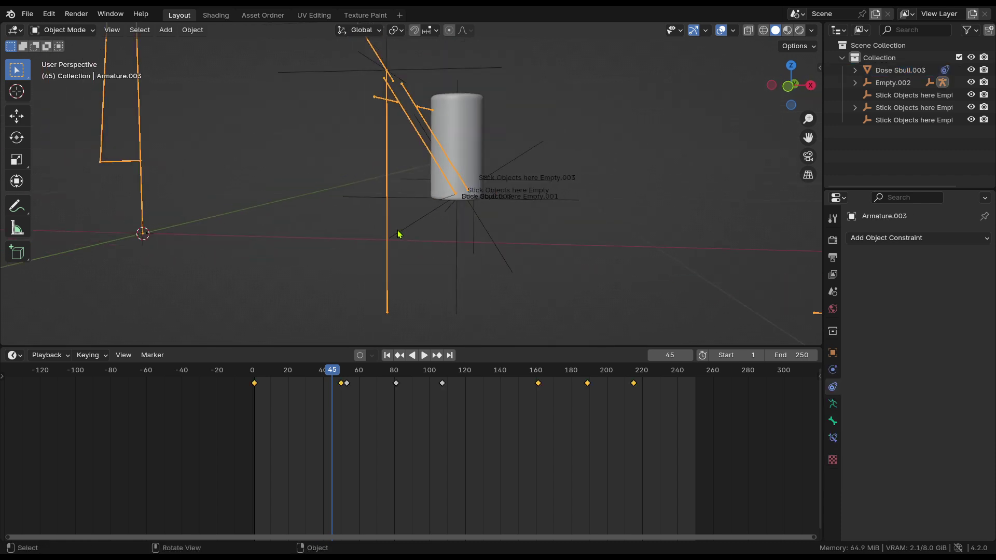
middle_drag(396, 216, 364, 171)
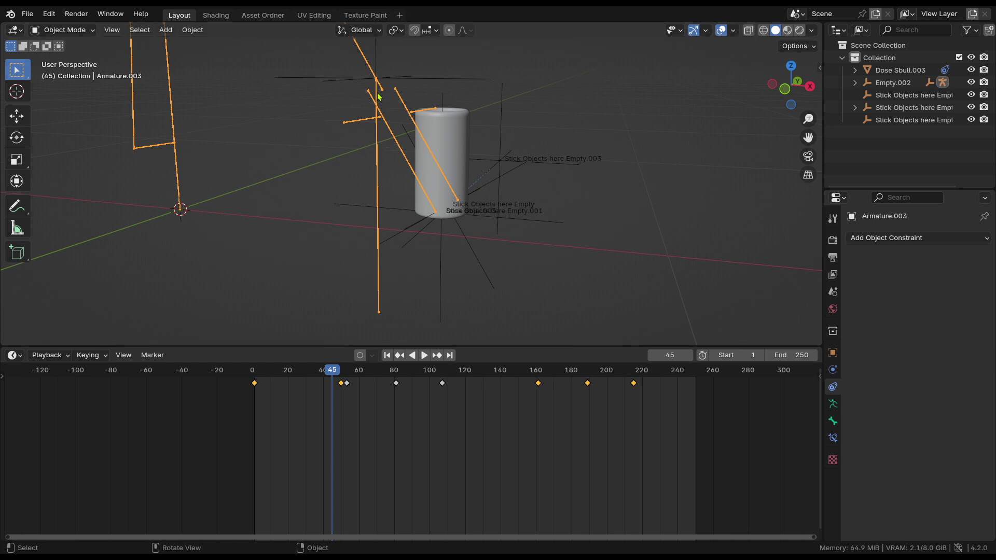
key(Tab)
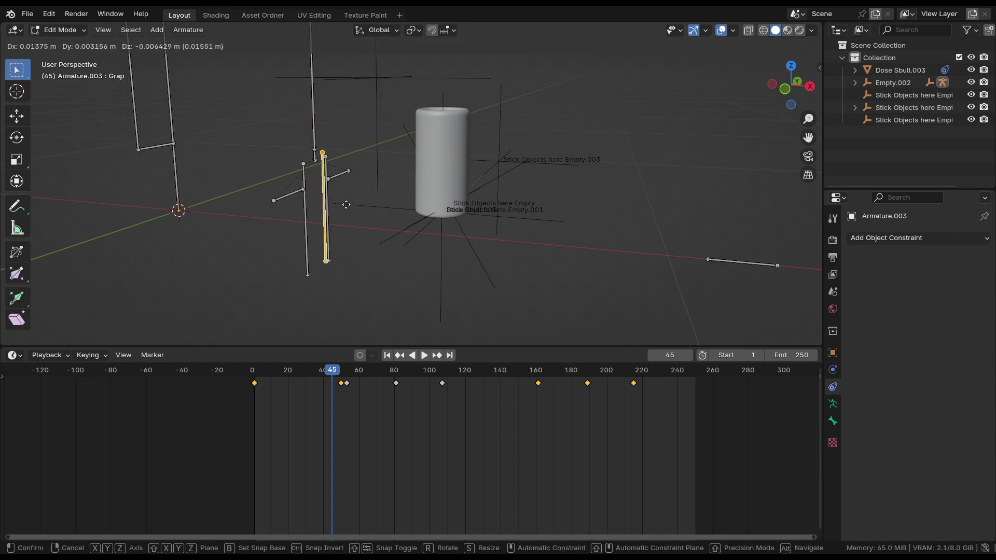
key(Tab)
middle_drag(435, 160, 554, 193)
Set the timeline to frame 1 and orbit around the rig and empties
drag(332, 384, 253, 381)
middle_drag(339, 321, 311, 393)
click(255, 375)
middle_drag(384, 249, 309, 318)
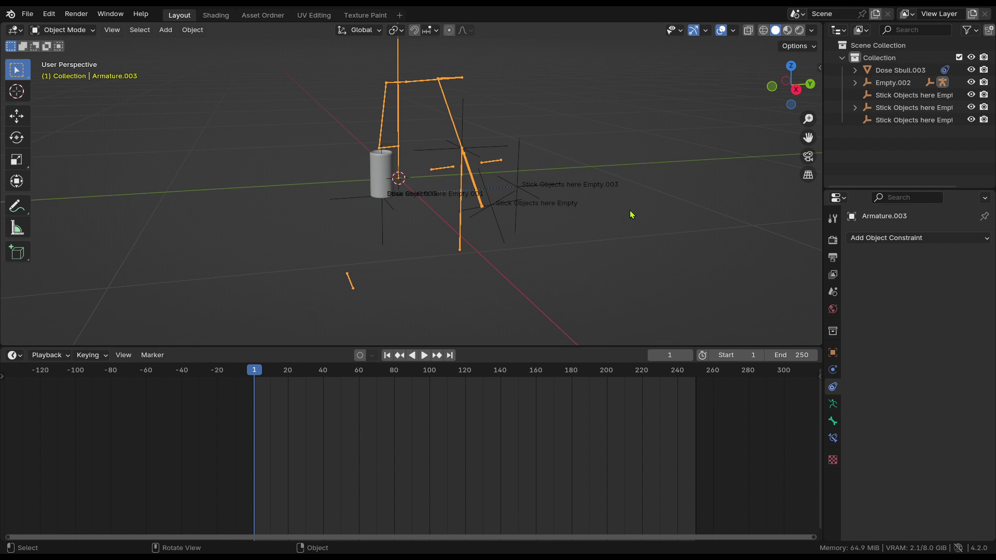
middle_drag(632, 214, 619, 180)
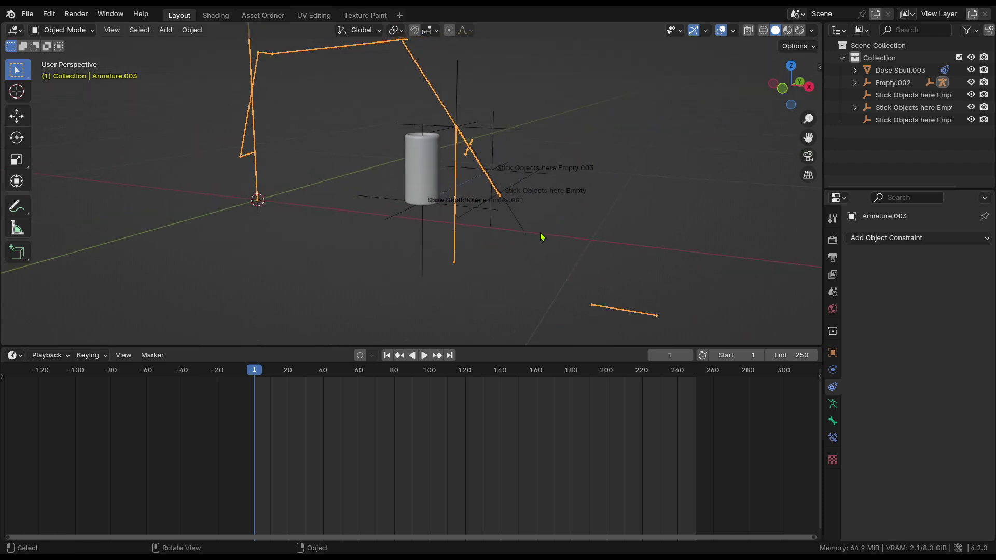
middle_drag(541, 236, 407, 151)
Select the Dose Sbull.003 cylinder and move it along the Y axis
click(405, 152)
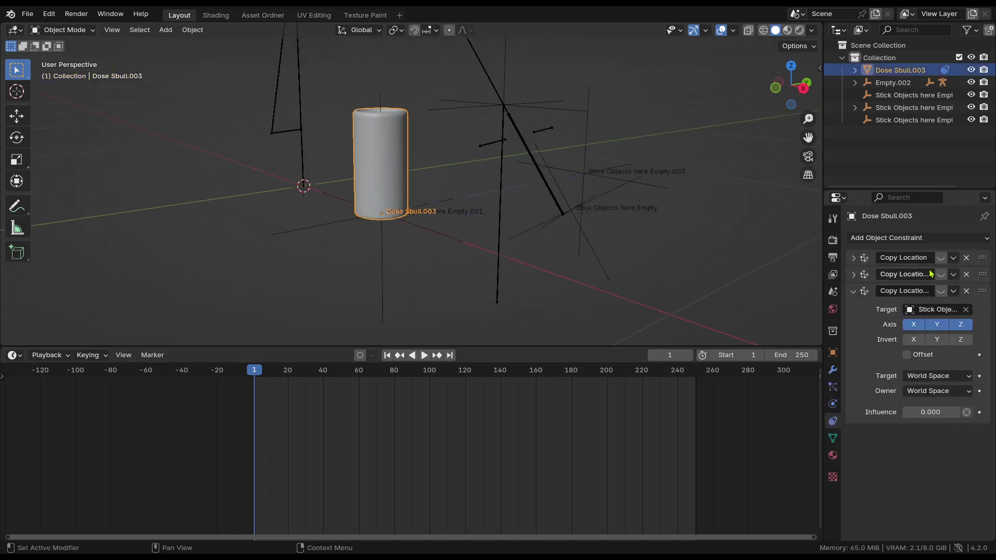
middle_drag(384, 233, 348, 188)
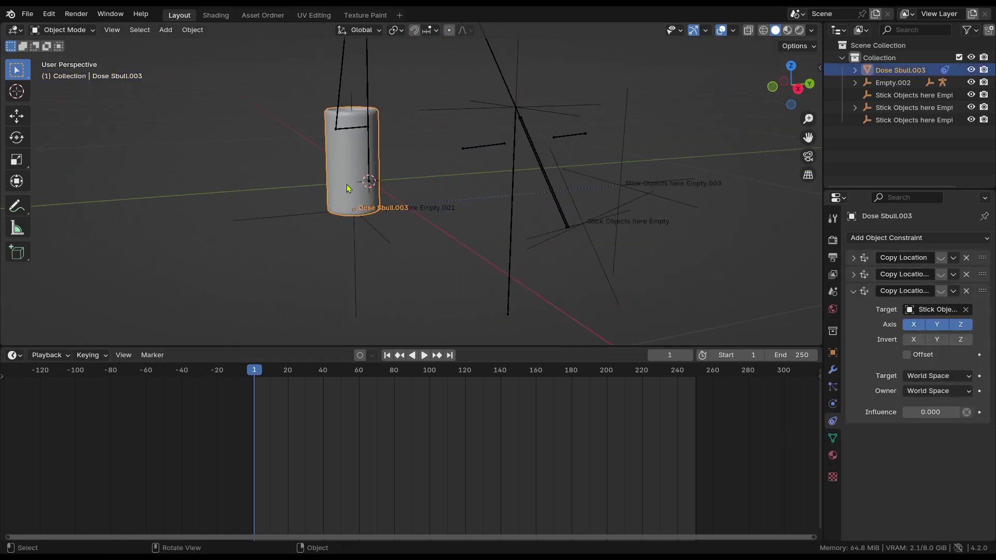
key(g)
key(Escape)
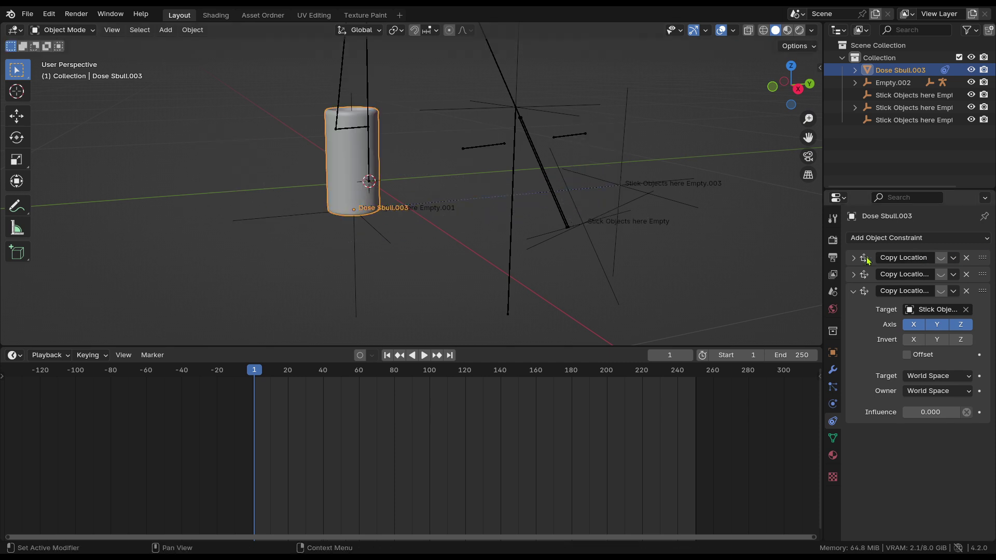
key(g)
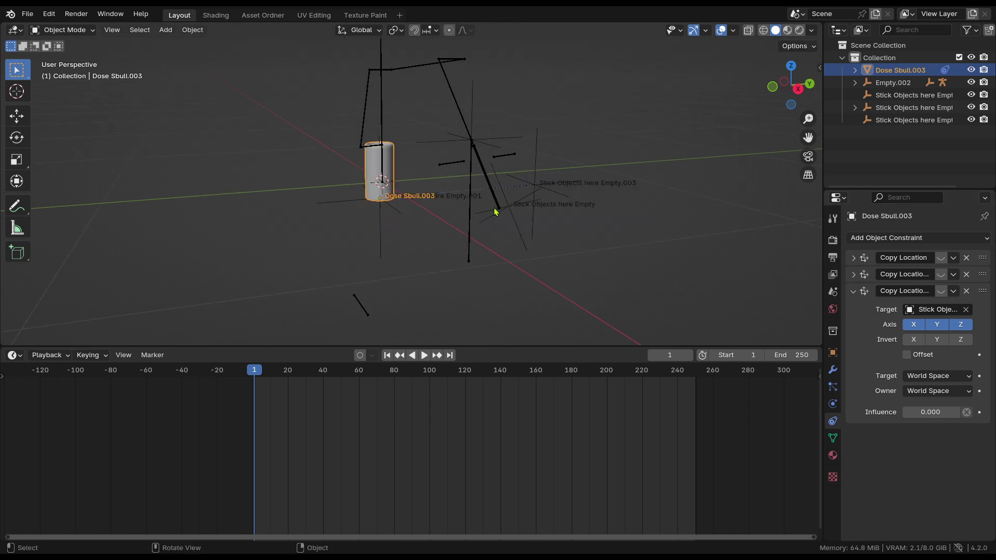
click(496, 210)
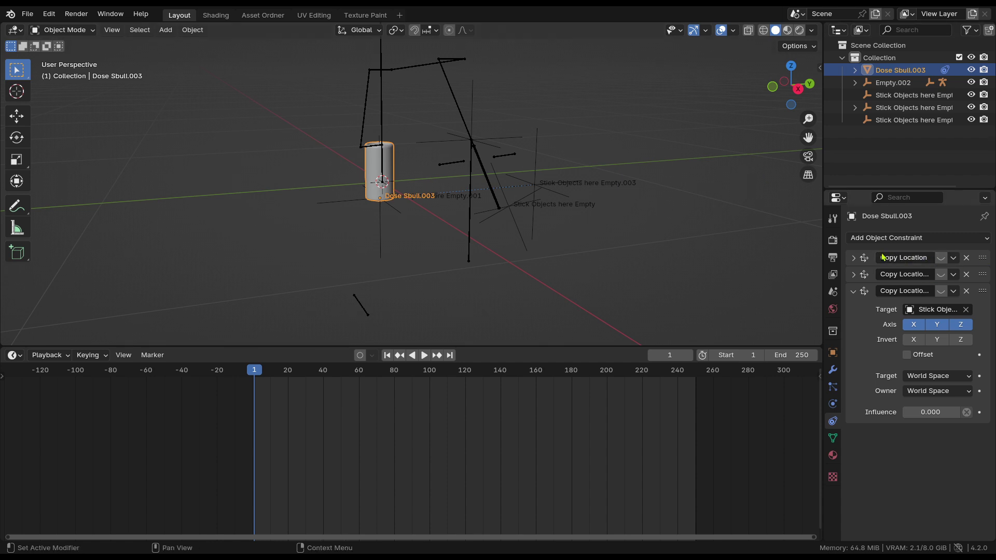
Toggle the first Copy Location constraint on and off, then expand its settings
click(941, 258)
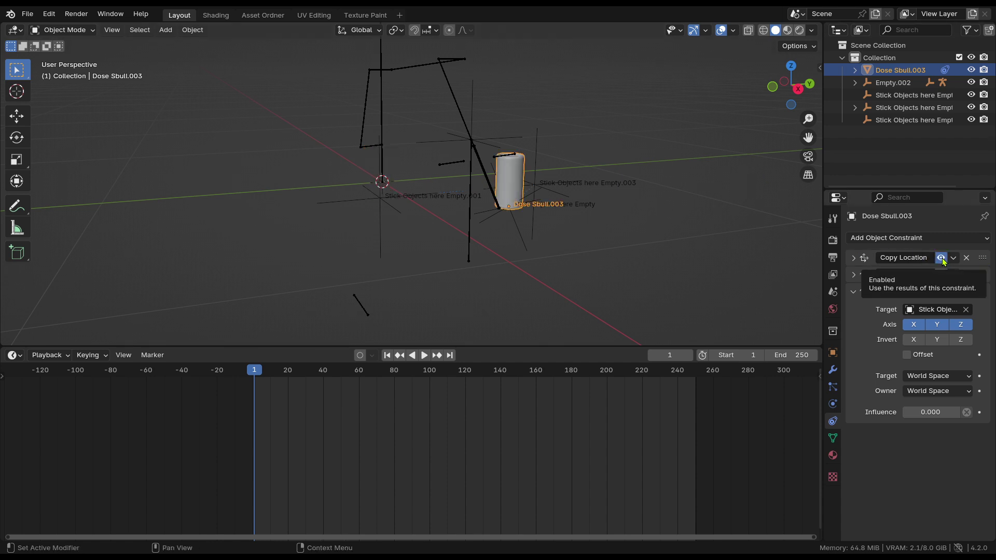
click(941, 259)
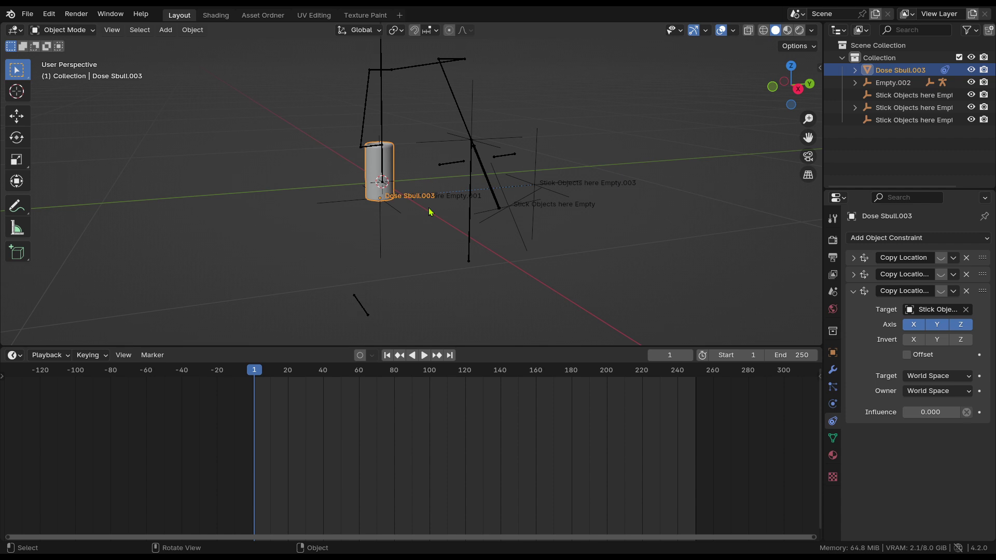
scroll(358, 150, up, 1)
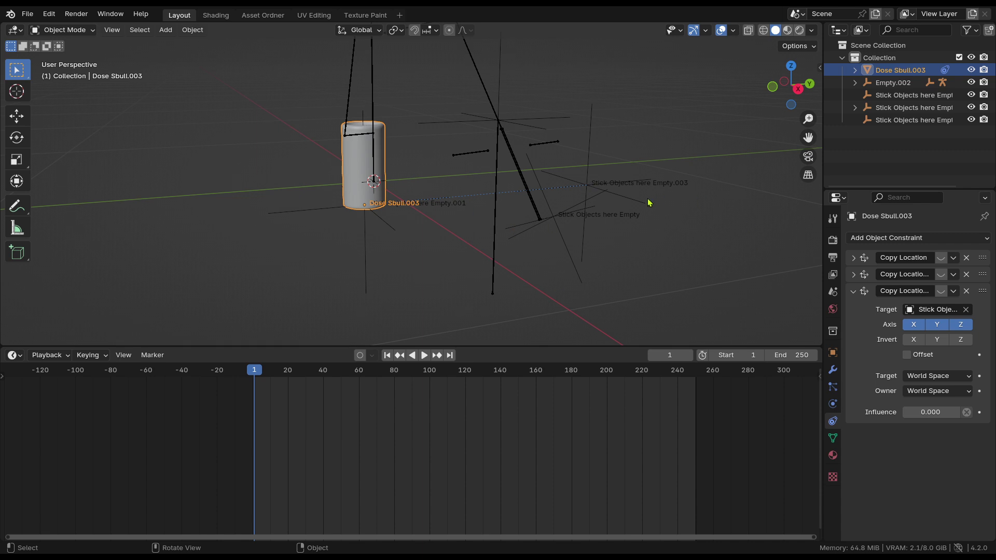
click(854, 257)
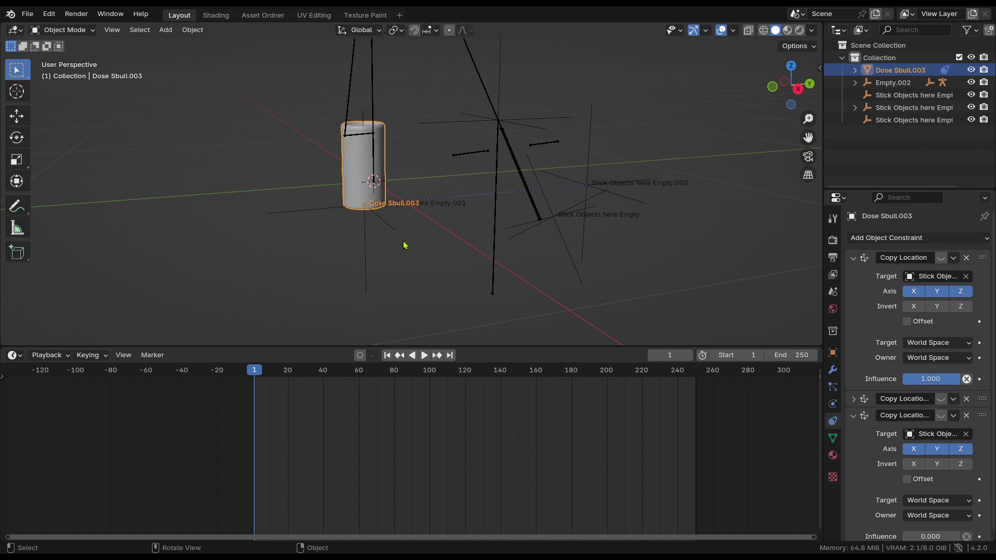
Enable the first Copy Location constraint so the cylinder jumps to its empty
middle_drag(406, 245, 461, 199)
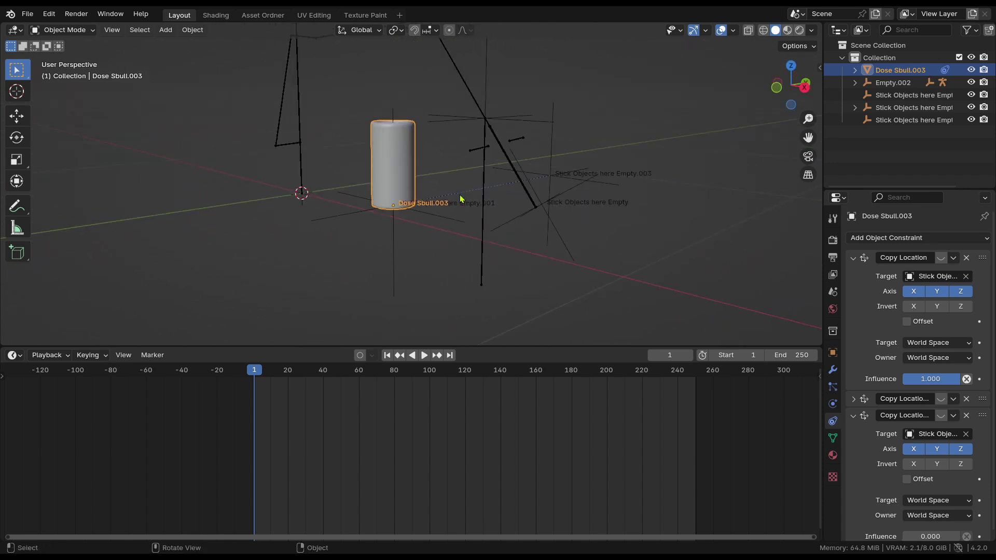
middle_drag(385, 122, 495, 215)
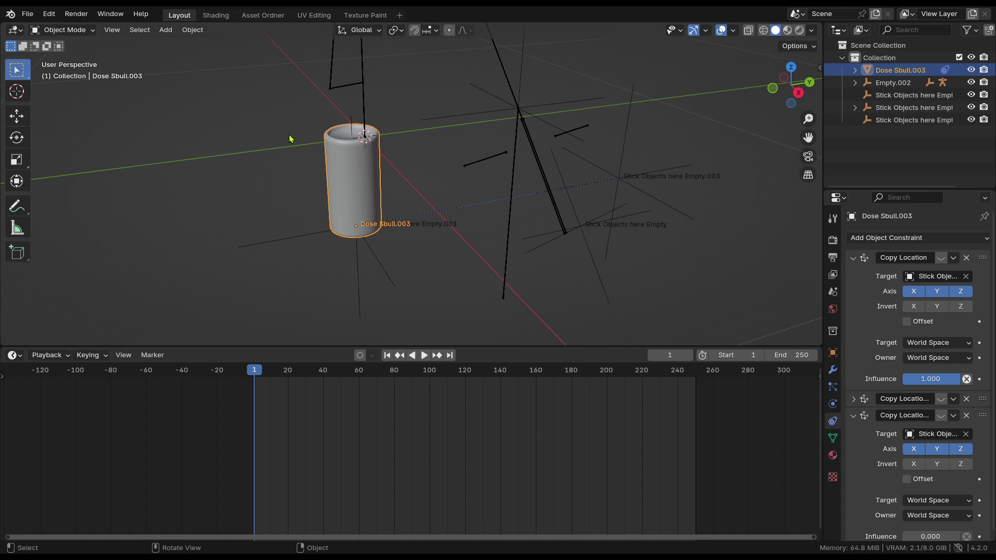
middle_drag(344, 61, 497, 228)
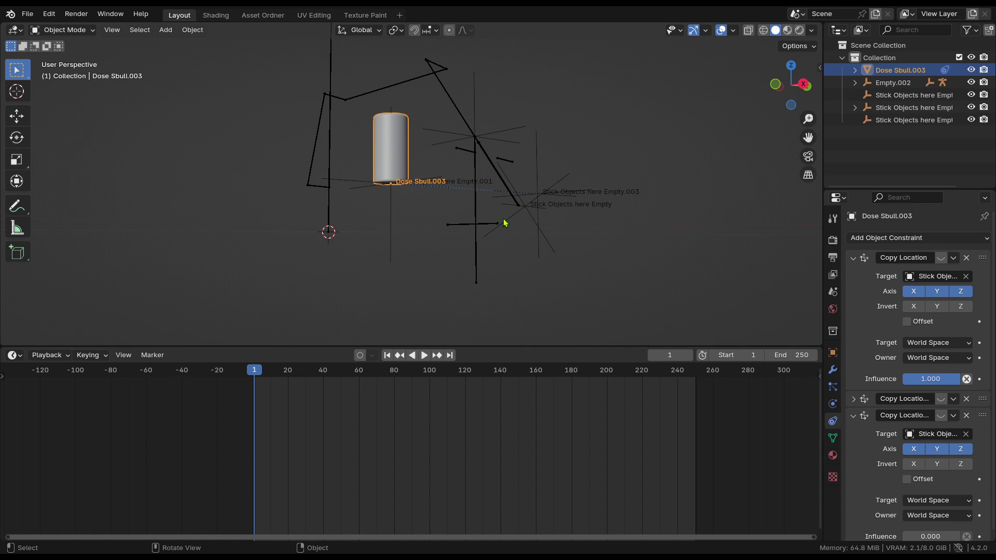
middle_drag(446, 134, 508, 227)
mouse_move(498, 191)
middle_down()
mouse_move(527, 142)
mouse_move(550, 183)
mouse_move(511, 206)
middle_up()
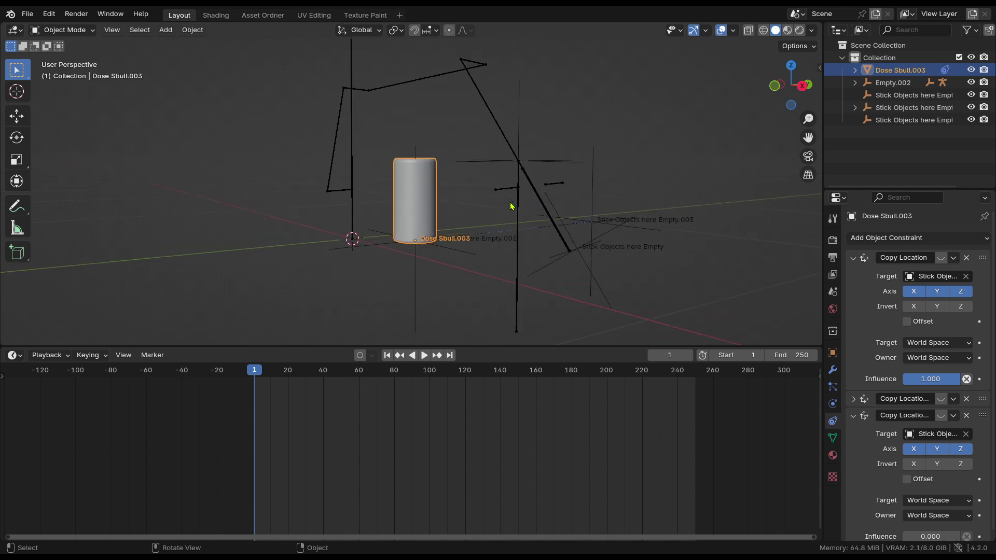
click(941, 258)
middle_drag(622, 280, 607, 272)
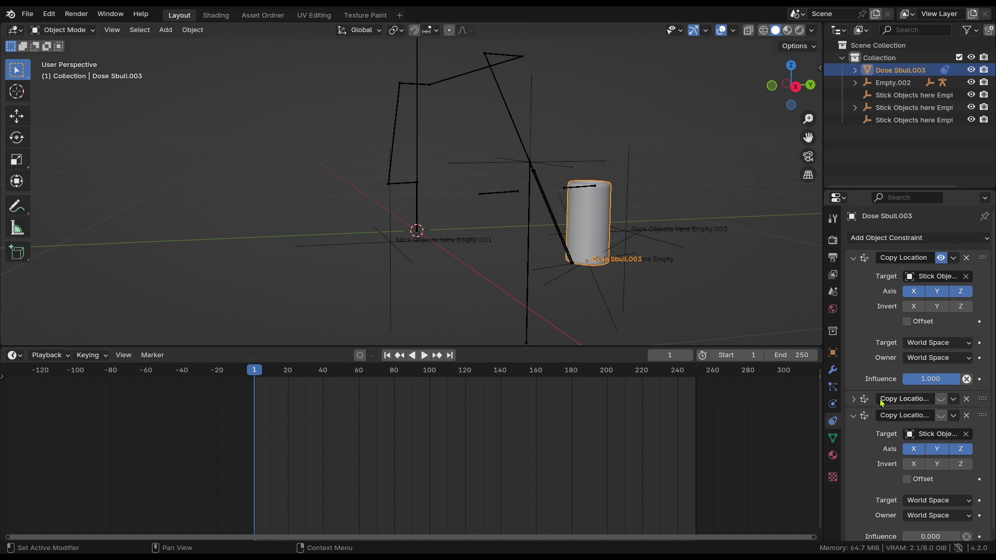
Expand the second Copy Location constraint and test toggling it on and off
click(853, 400)
scroll(882, 394, down, 5)
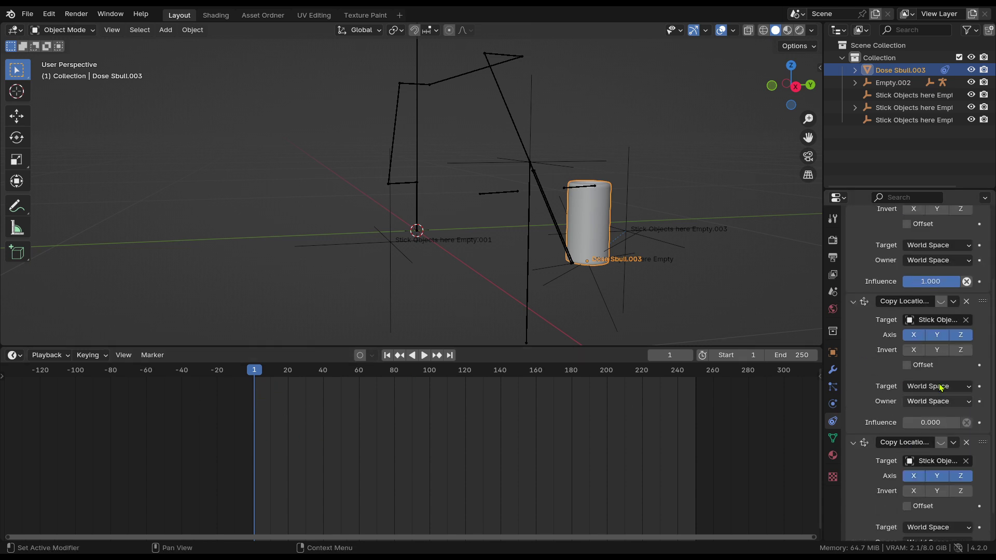
click(943, 303)
middle_drag(543, 254, 596, 260)
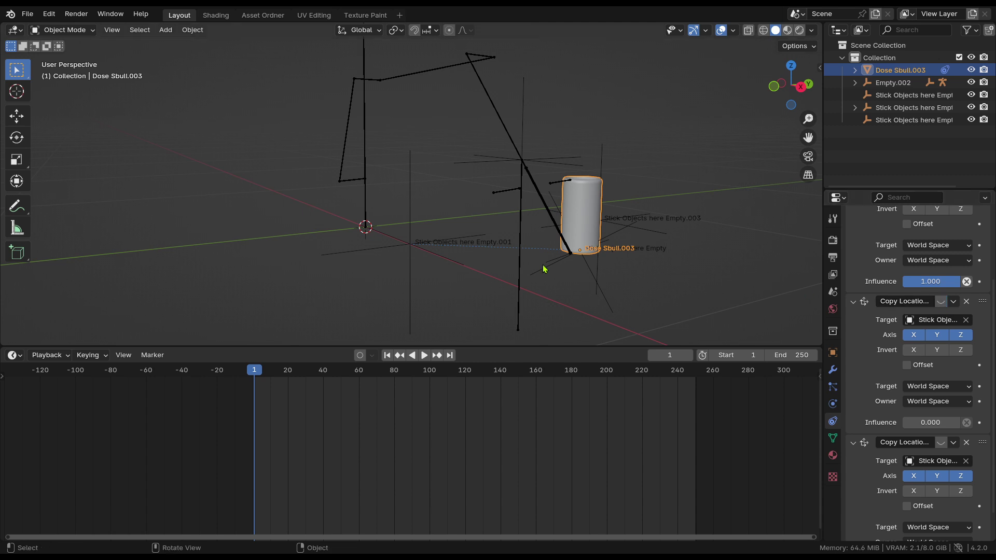
click(943, 306)
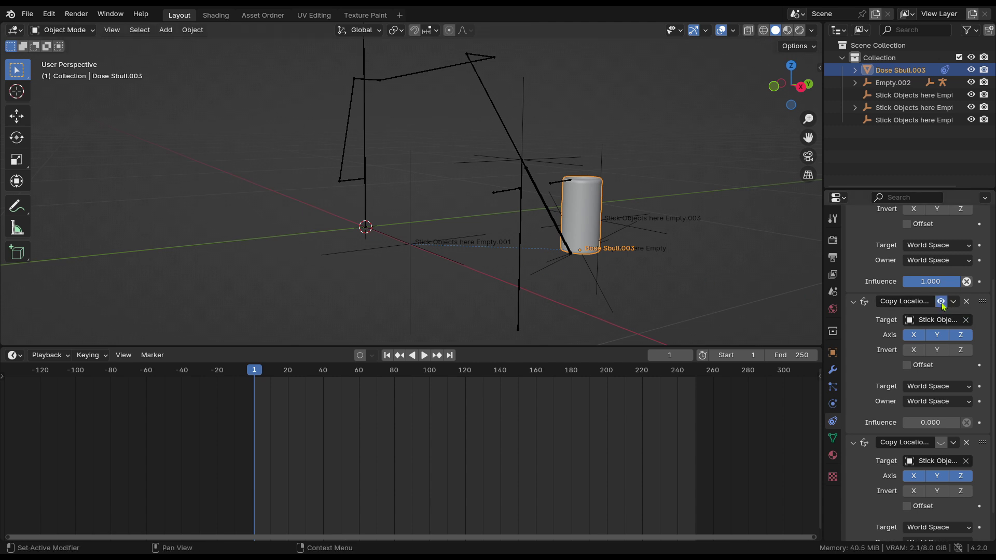
scroll(943, 306, up, 4)
Toggle the first constraint off and back on, and box-select then deselect the empties
click(944, 262)
click(945, 262)
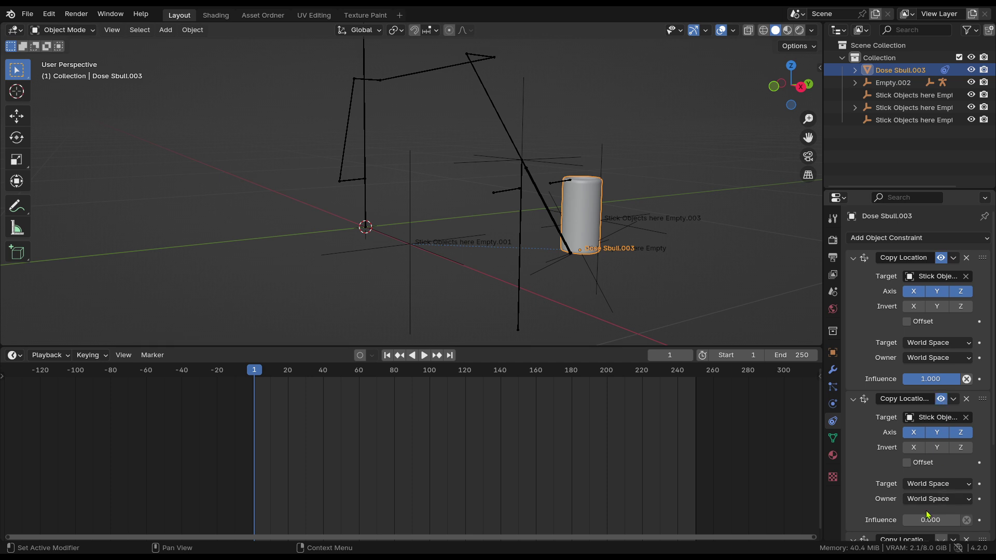
scroll(540, 263, up, 1)
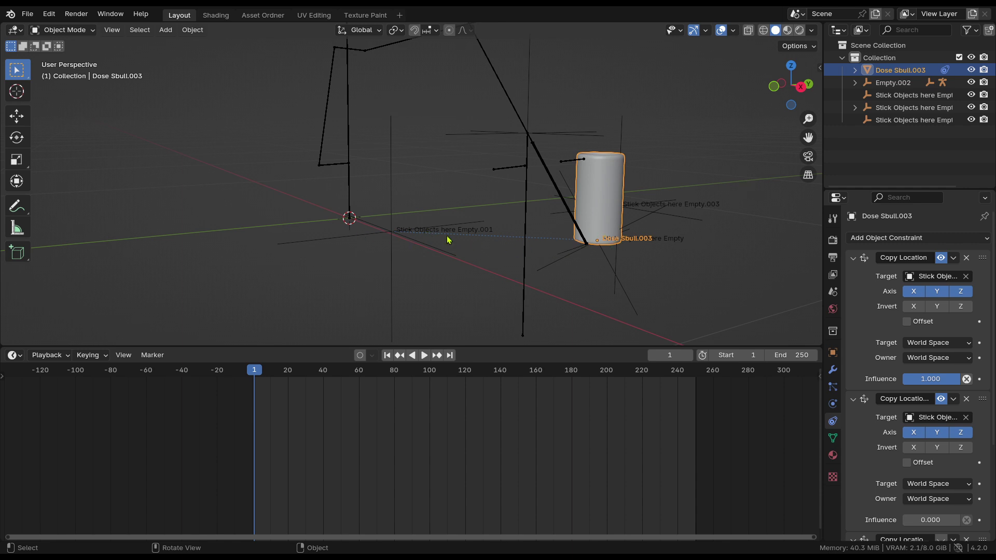
drag(425, 291, 347, 203)
click(450, 278)
middle_drag(480, 245, 587, 234)
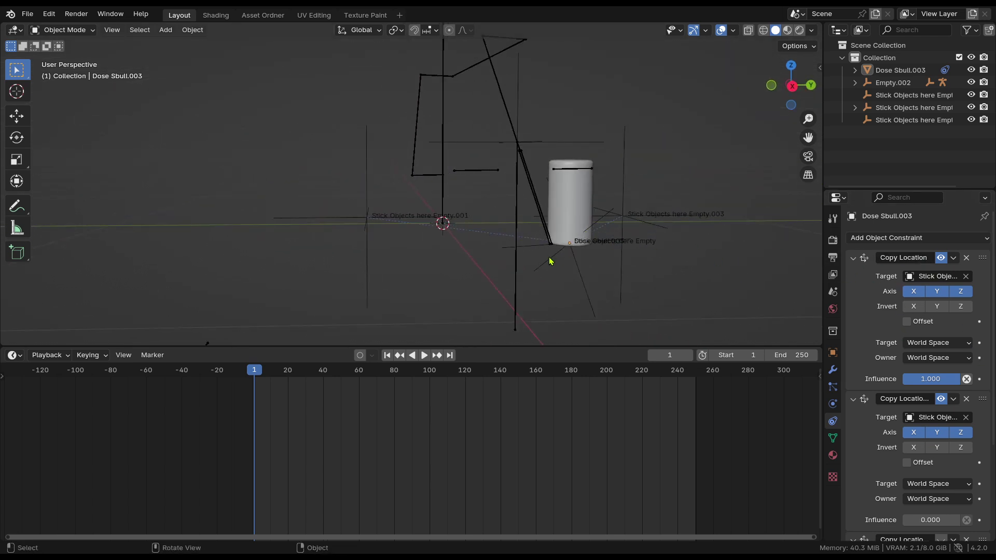
scroll(581, 233, up, 3)
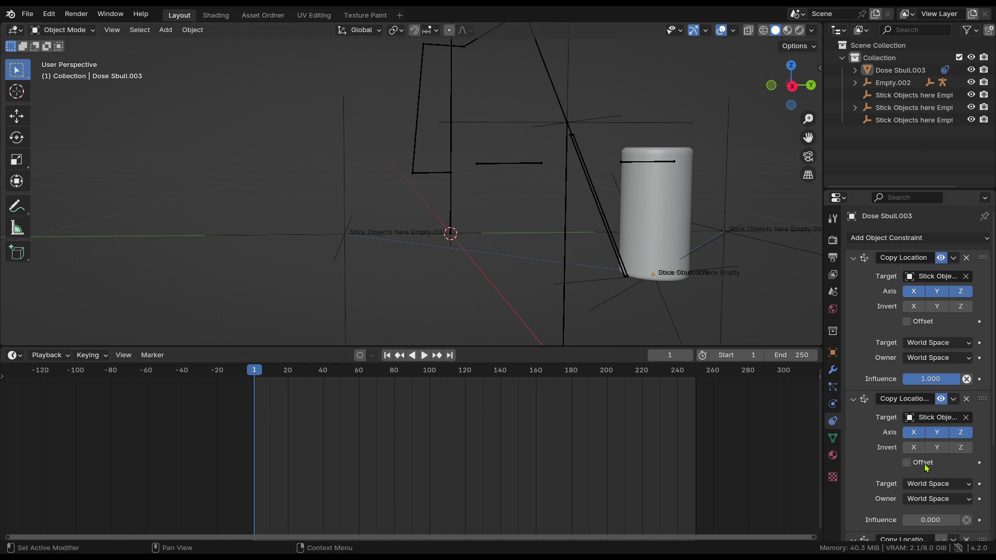
Set the second Copy Location influence to 1.000 and keyframe it on frame 1
drag(393, 275, 403, 324)
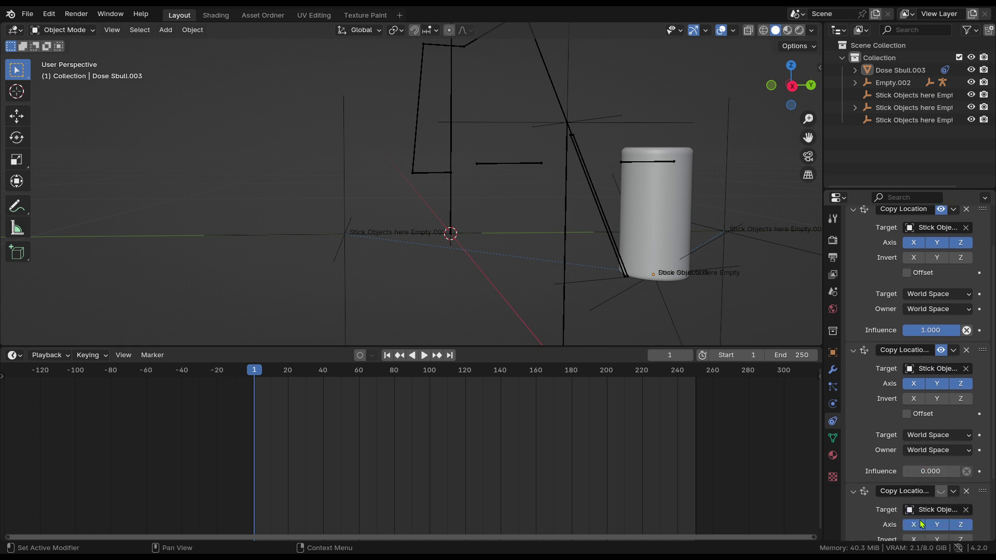
scroll(916, 525, down, 2)
drag(917, 472, 975, 471)
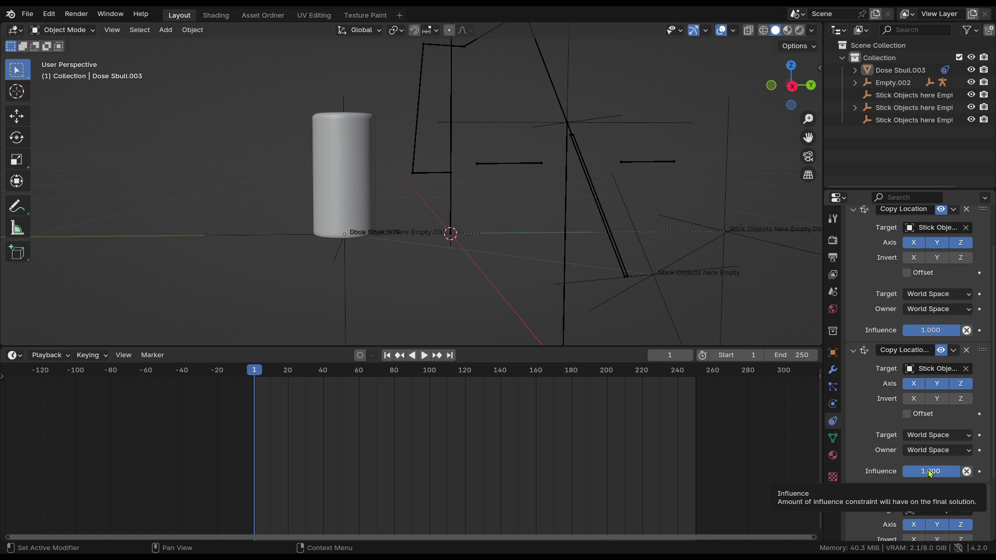
key(i)
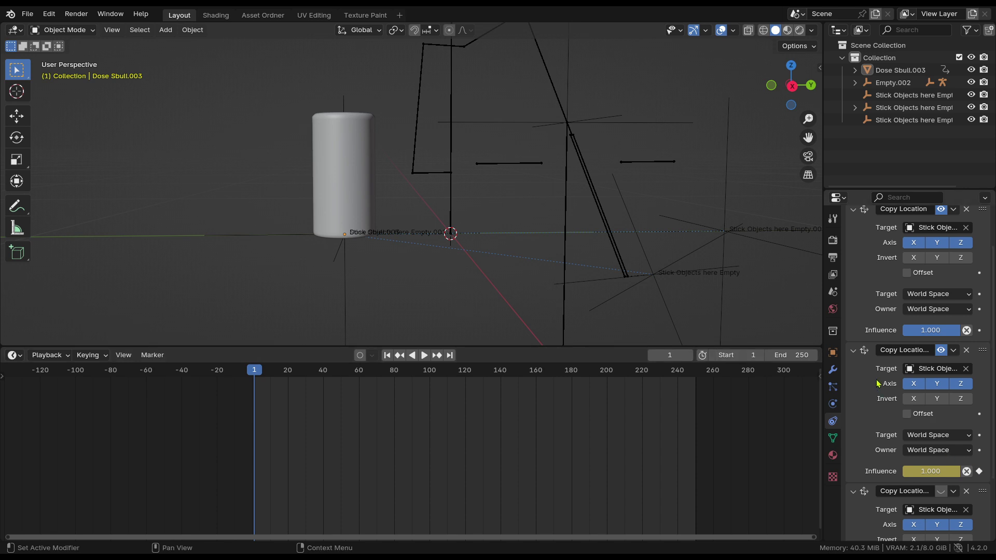
click(354, 186)
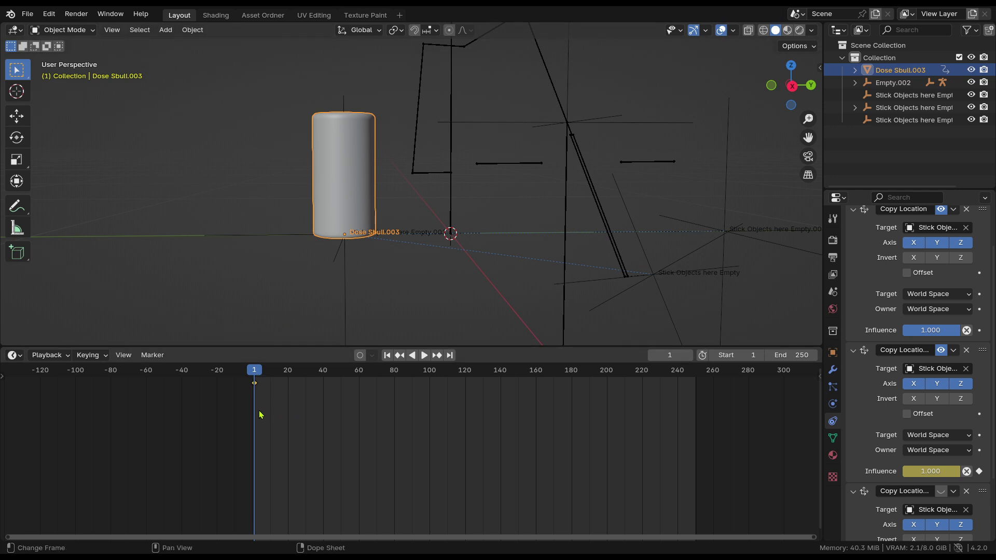
Keyframe the second Copy Location influence at 1.000 on frame 50, then play on to frame 54
key(space)
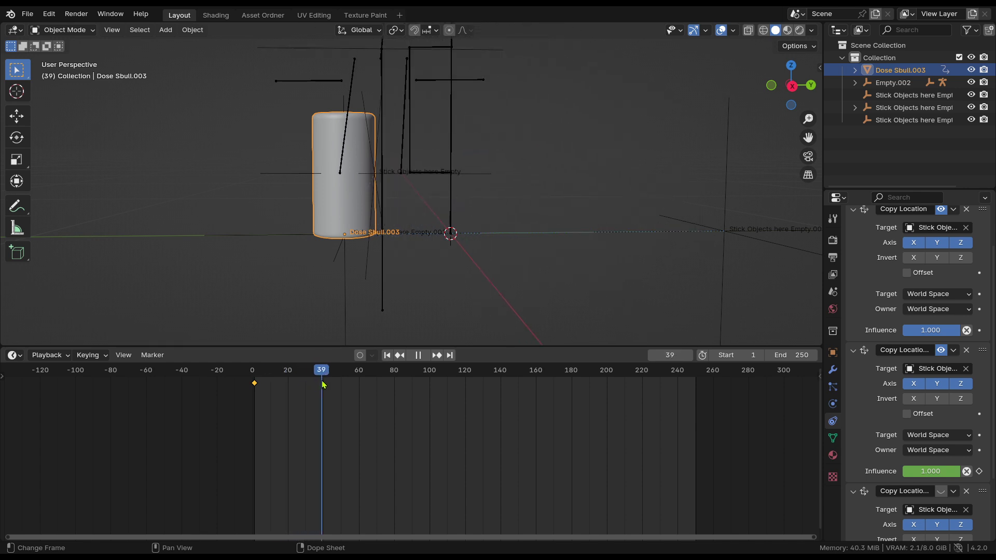
mouse_move(335, 389)
mouse_down()
mouse_move(314, 394)
mouse_move(352, 400)
mouse_move(340, 396)
mouse_up()
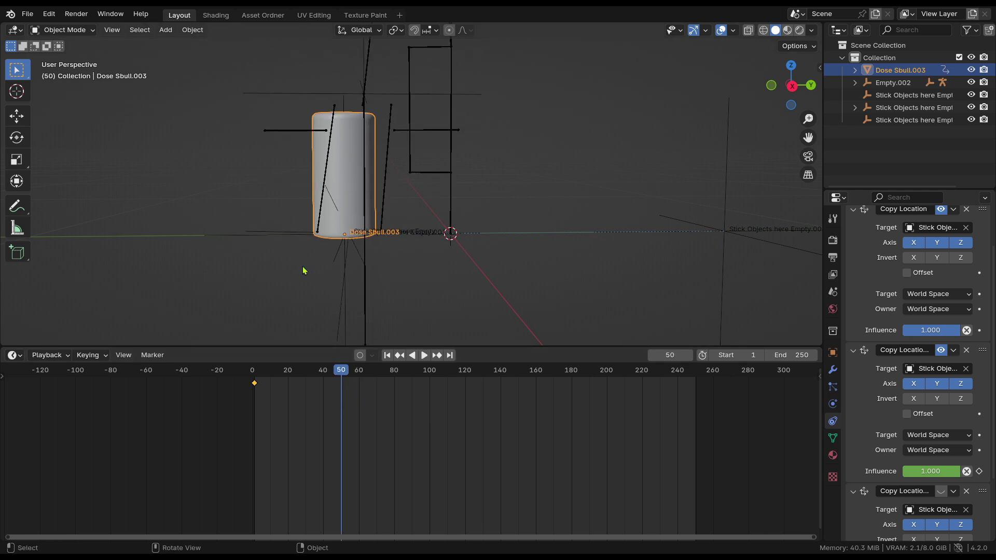
middle_drag(303, 269, 394, 332)
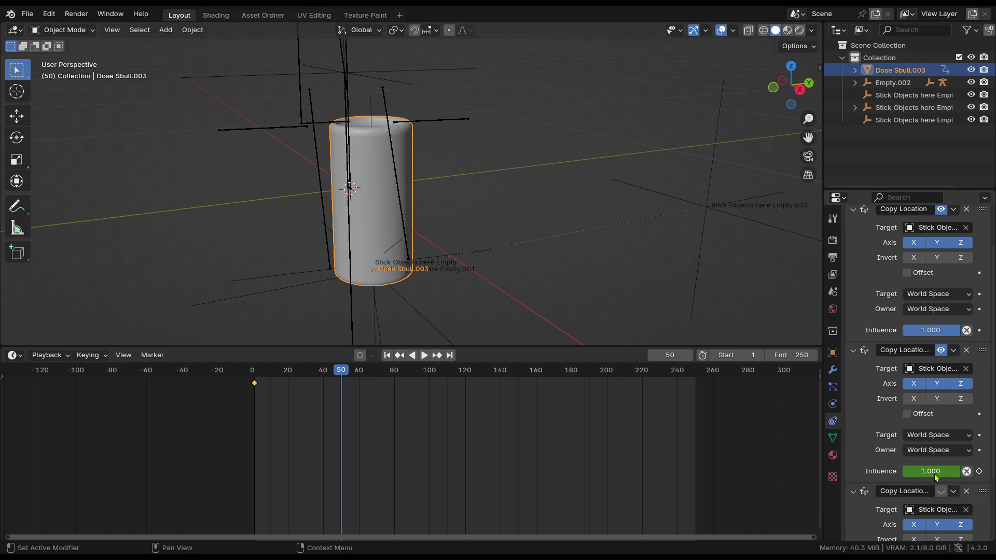
key(i)
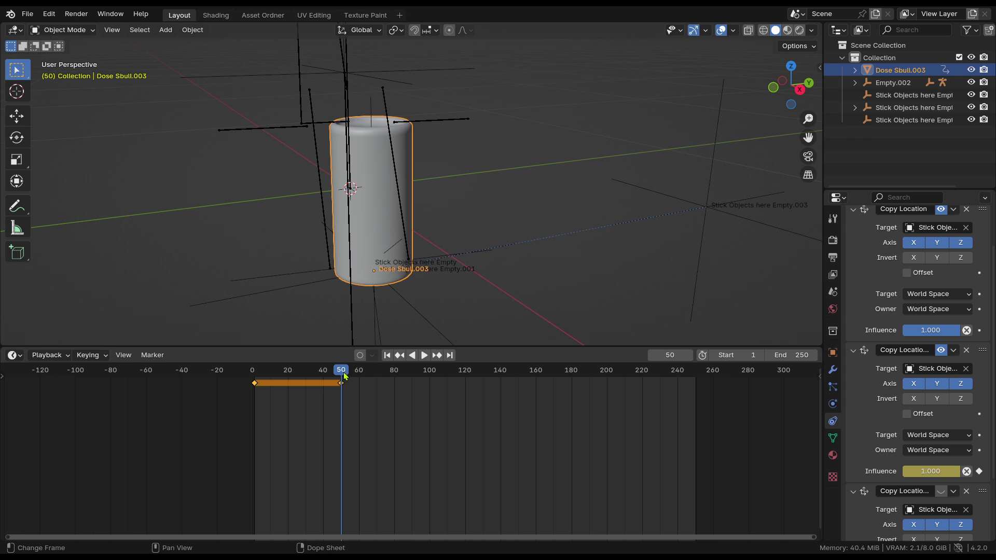
key(space)
key(space)
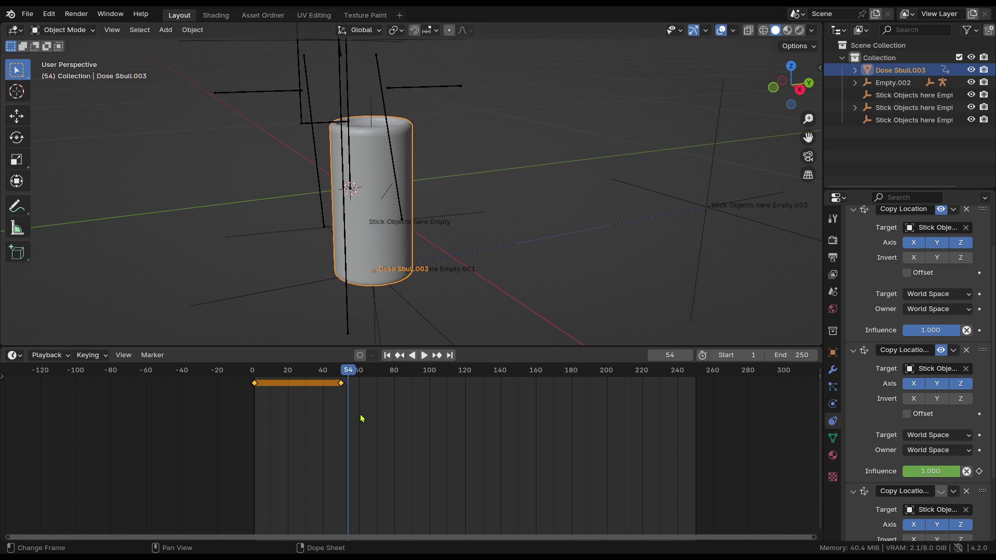
scroll(364, 413, up, 1)
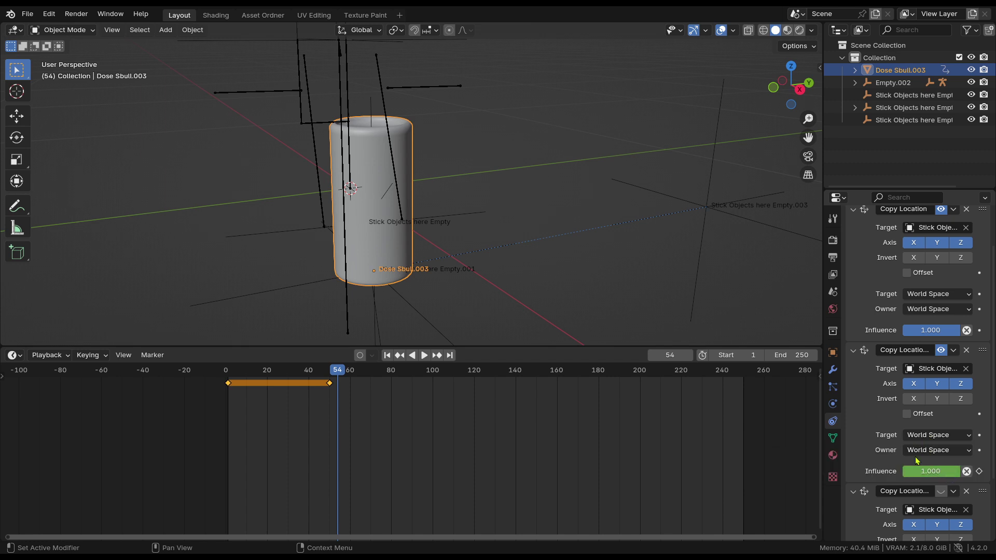
Collapse the first constraint, set the second's influence to 0.000 and keyframe it on frame 54
click(853, 350)
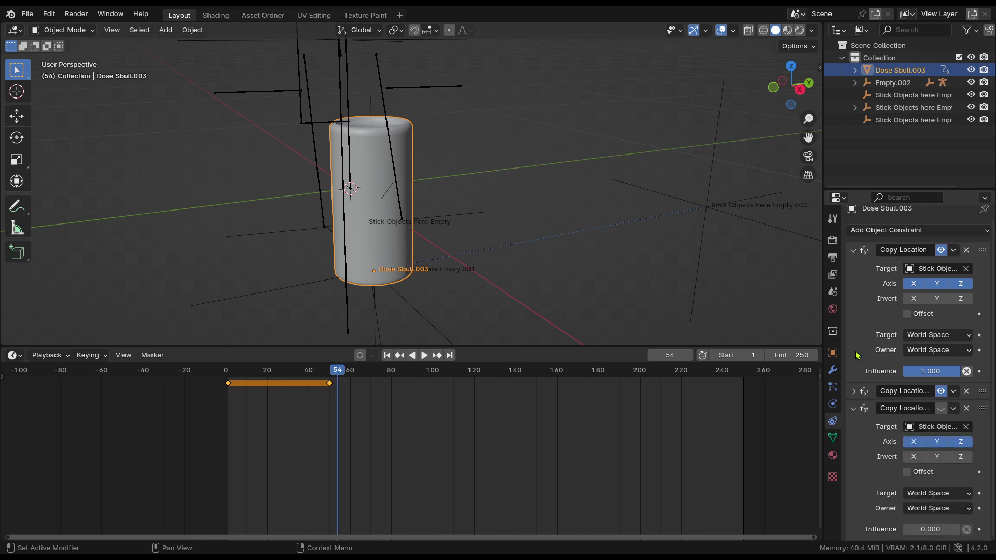
click(853, 251)
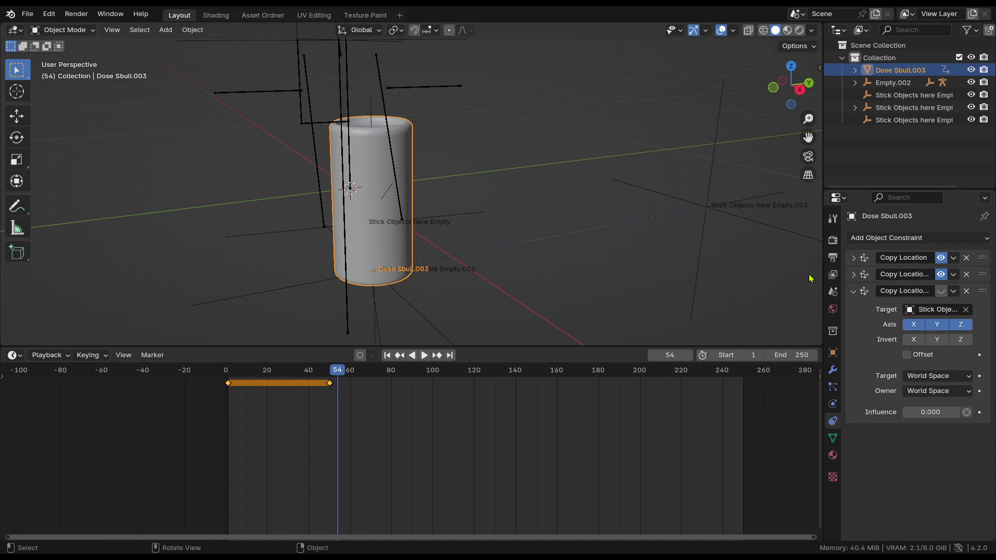
click(853, 274)
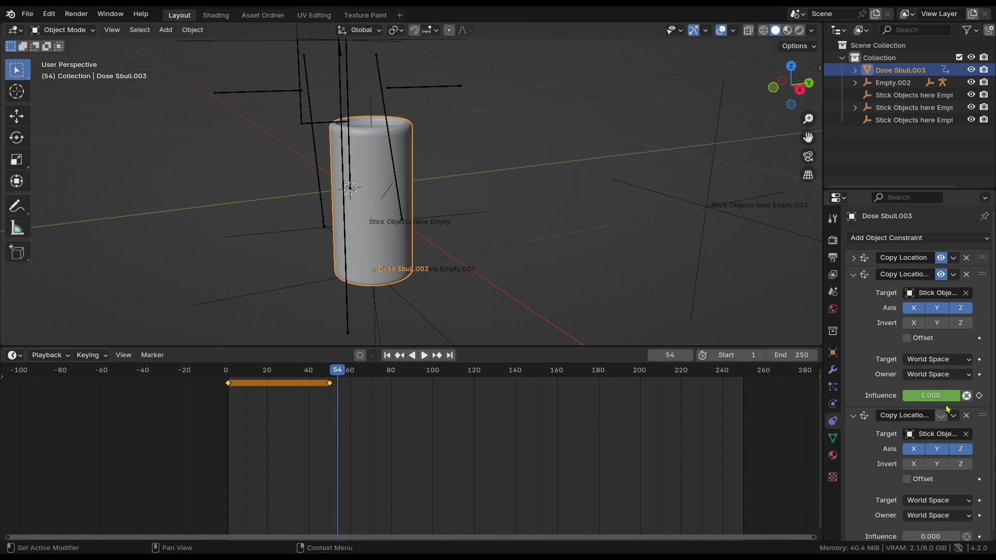
mouse_move(930, 395)
mouse_down()
mouse_move(906, 396)
mouse_move(945, 395)
mouse_move(905, 395)
mouse_move(927, 399)
mouse_up()
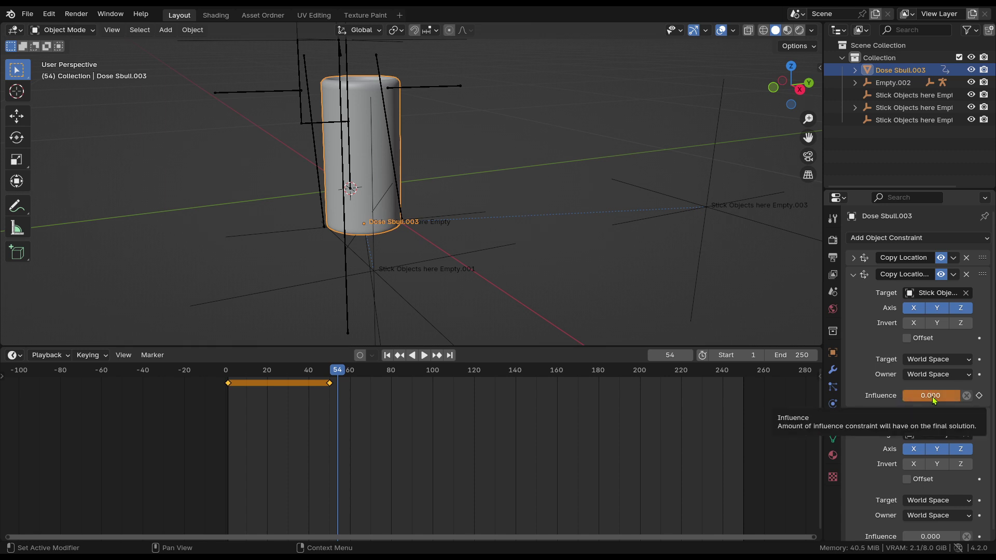
key(i)
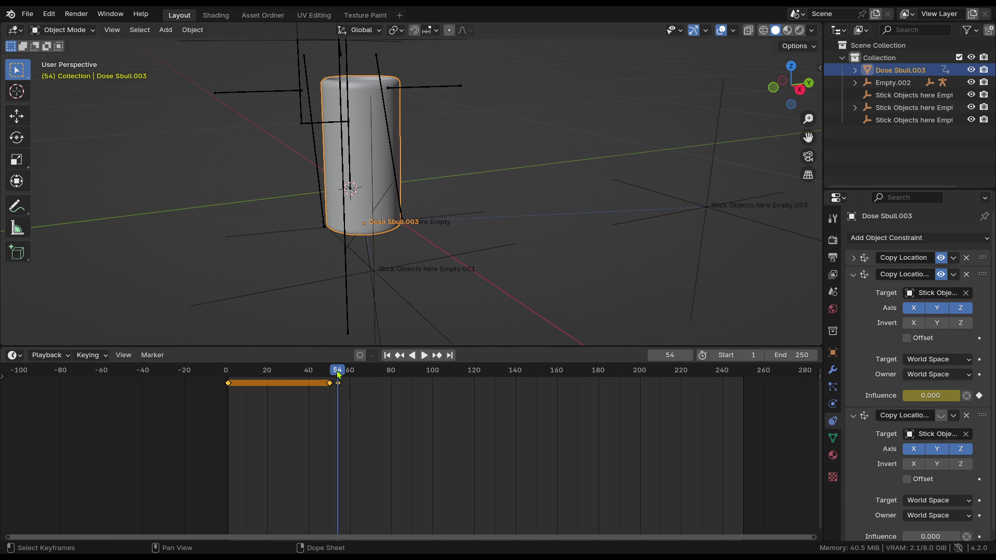
mouse_move(338, 375)
mouse_down()
mouse_move(271, 375)
mouse_move(338, 383)
mouse_up()
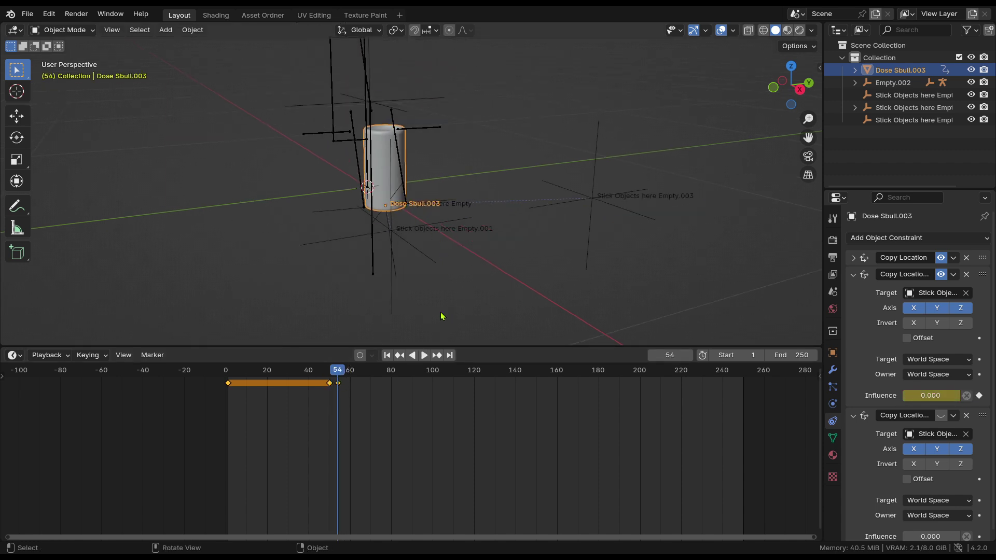
Play and pause the animation from frame 54 while orbiting to watch the can hop
key(space)
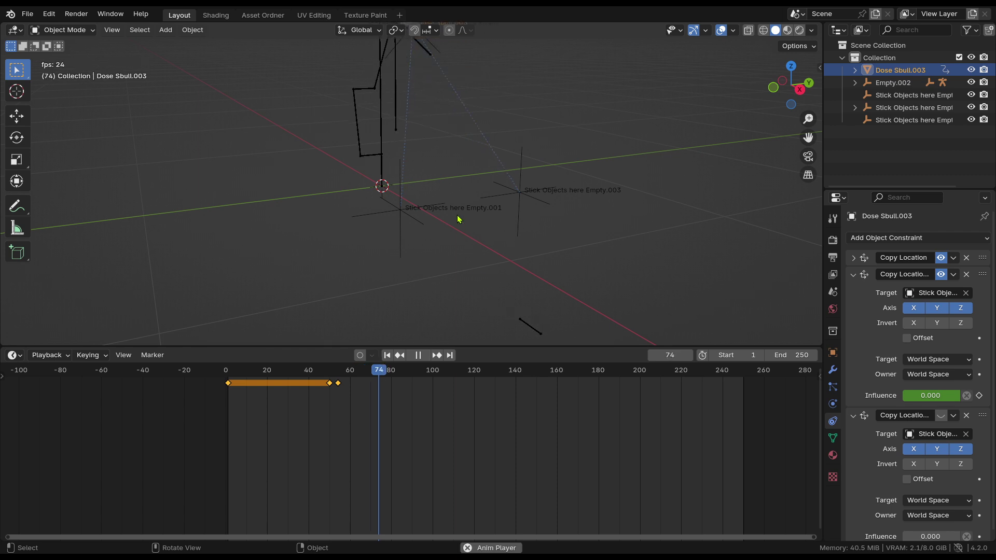
key(space)
middle_drag(568, 263, 536, 235)
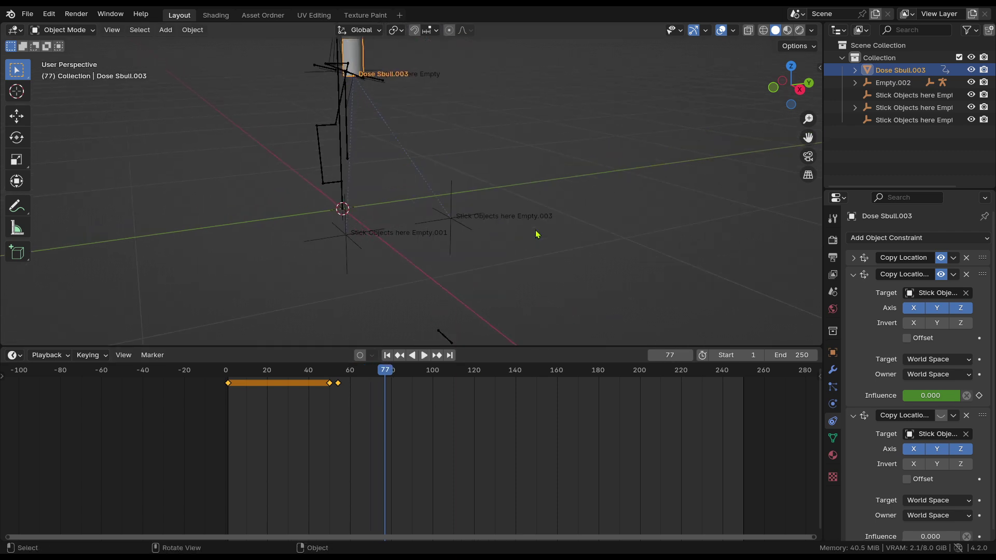
middle_drag(518, 174, 472, 160)
key(space)
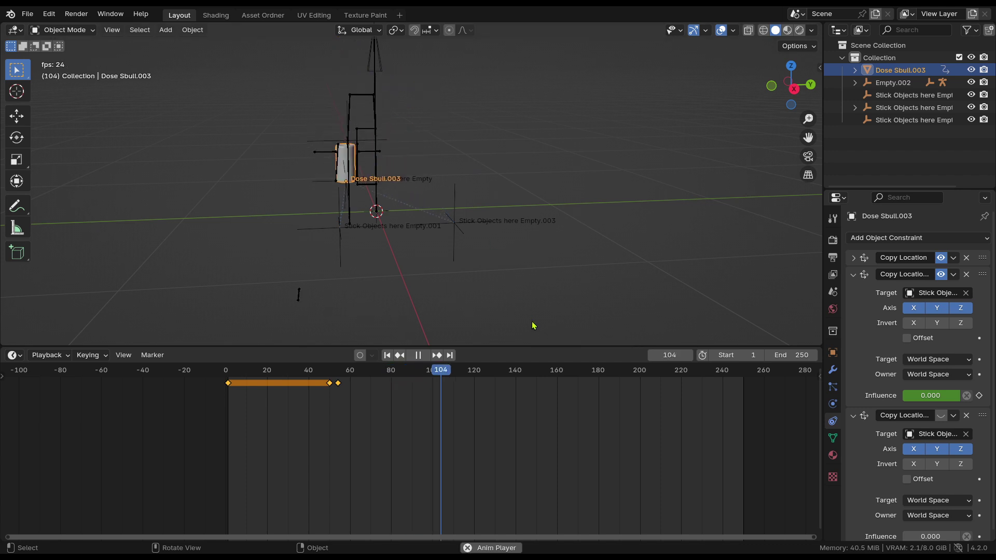
key(space)
middle_drag(449, 328, 431, 312)
Play on to frame 149 and step to frame 150 at Stick Objects here Empty.003
key(space)
key(space)
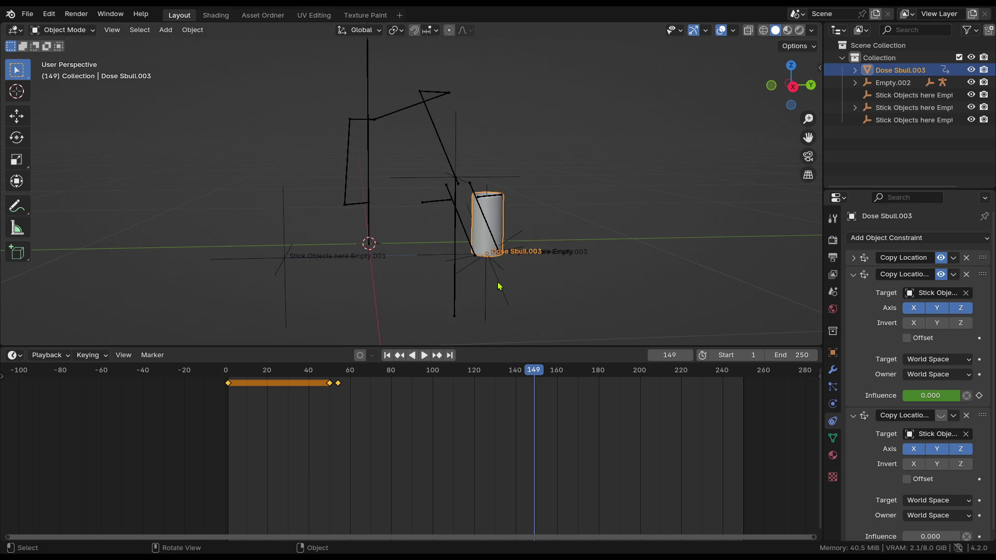
middle_drag(498, 285, 545, 332)
scroll(559, 400, up, 2)
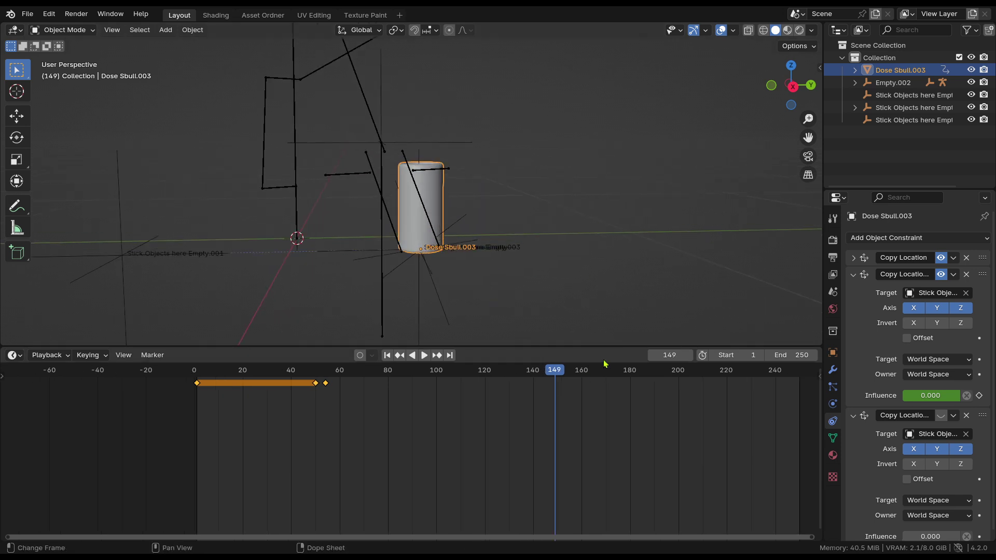
key(Right)
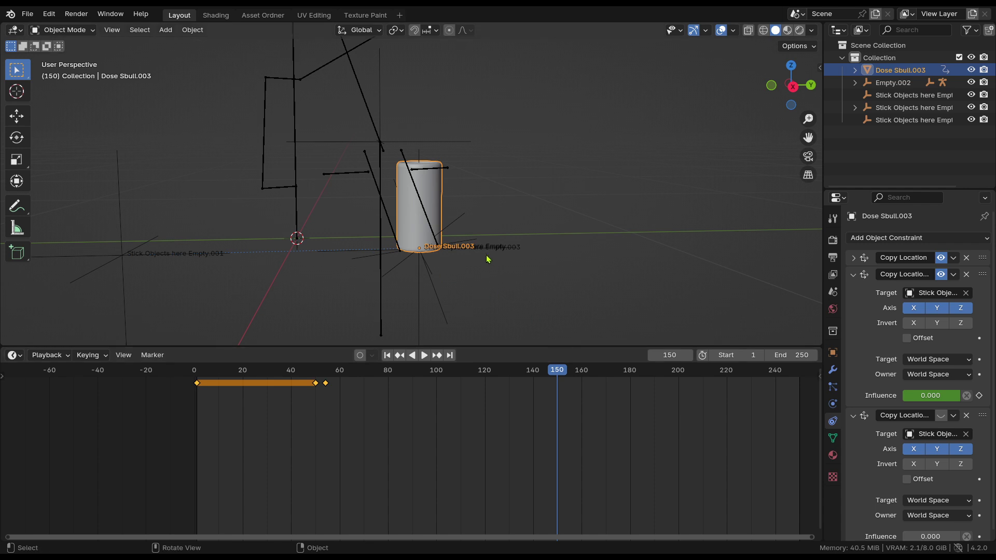
scroll(488, 259, up, 1)
scroll(493, 257, up, 2)
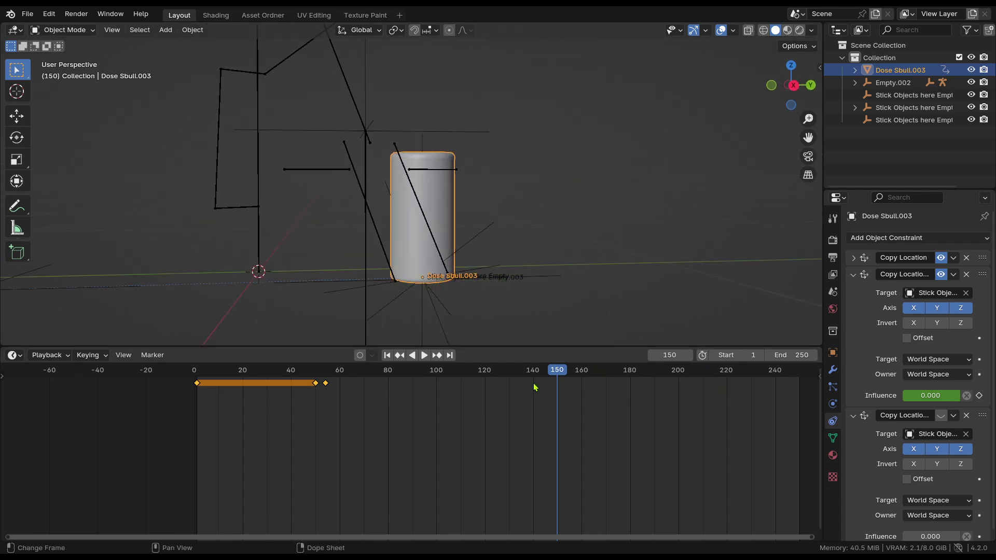
scroll(876, 480, down, 1)
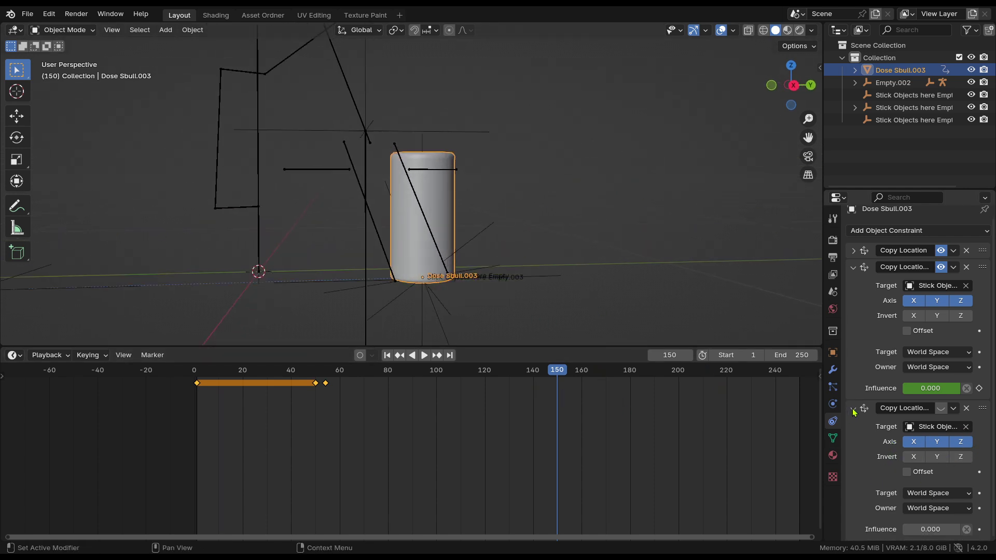
Enable Dose Sbull.003's third Copy Location constraint, leaving its influence at 0.000
click(941, 408)
scroll(516, 436, down, 2)
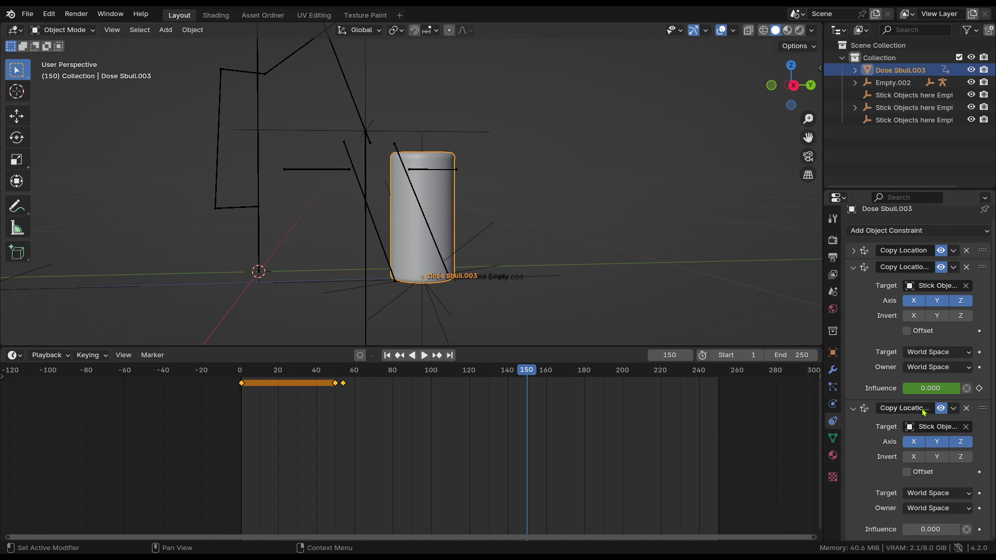
scroll(467, 301, down, 2)
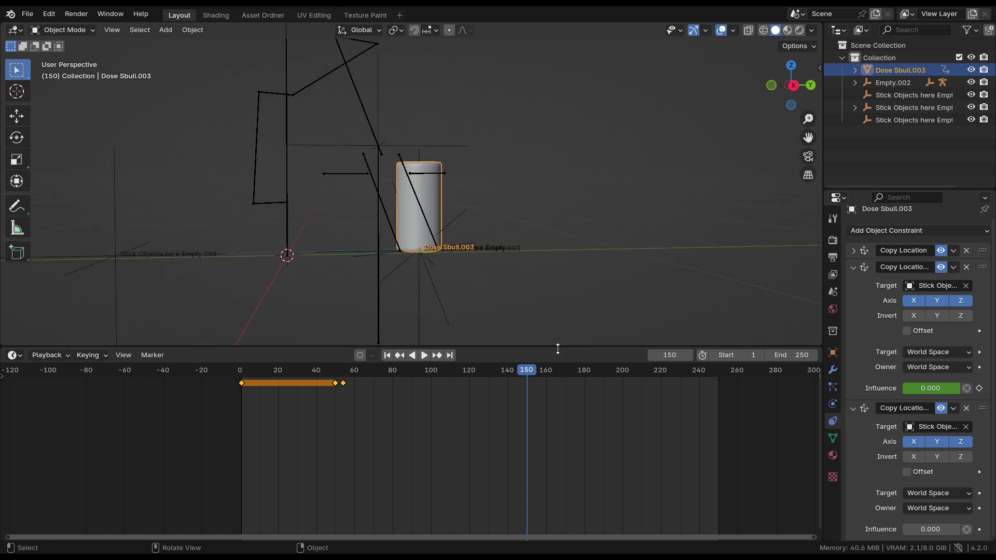
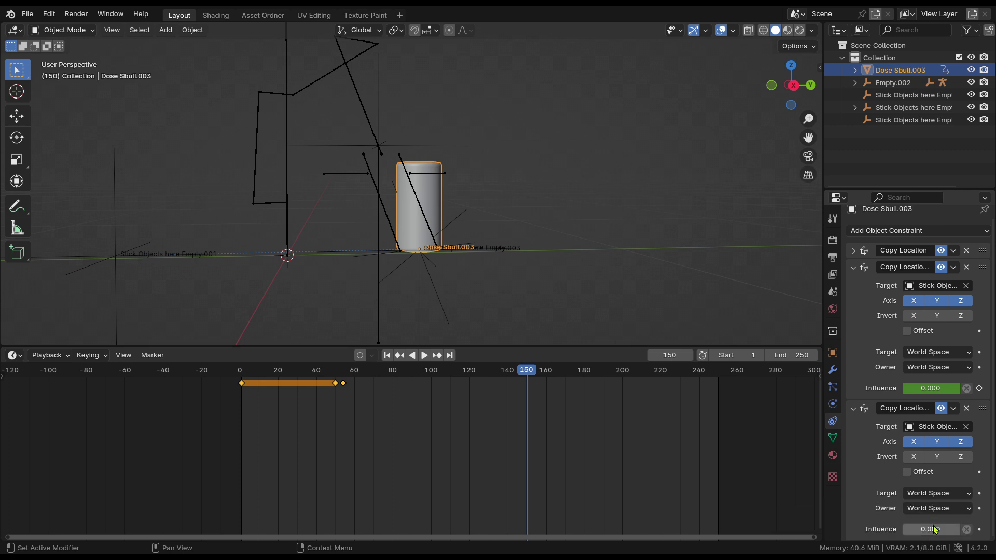
Key the second Copy Location influence at 0.000 on frame 150 and 1.000 on frame 154
key(i)
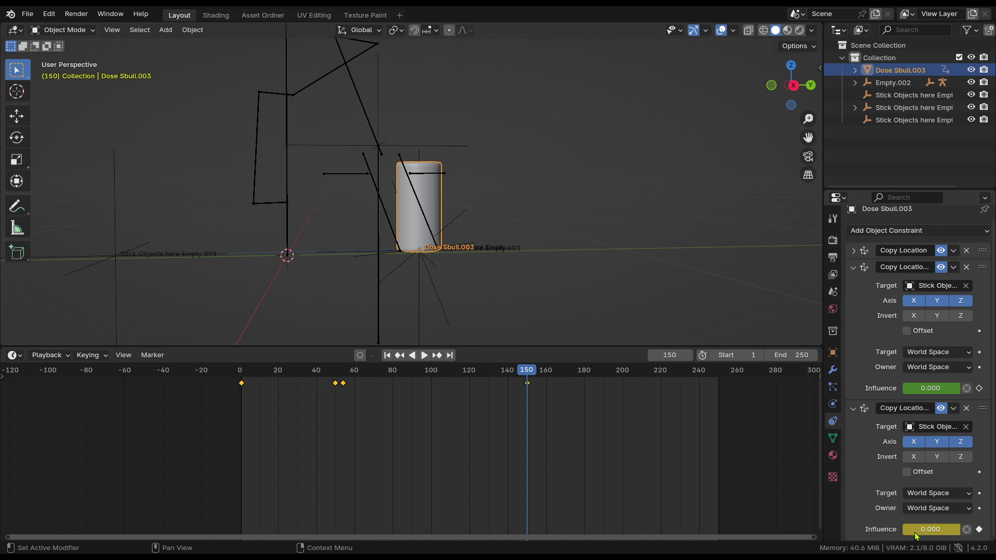
scroll(613, 479, up, 2)
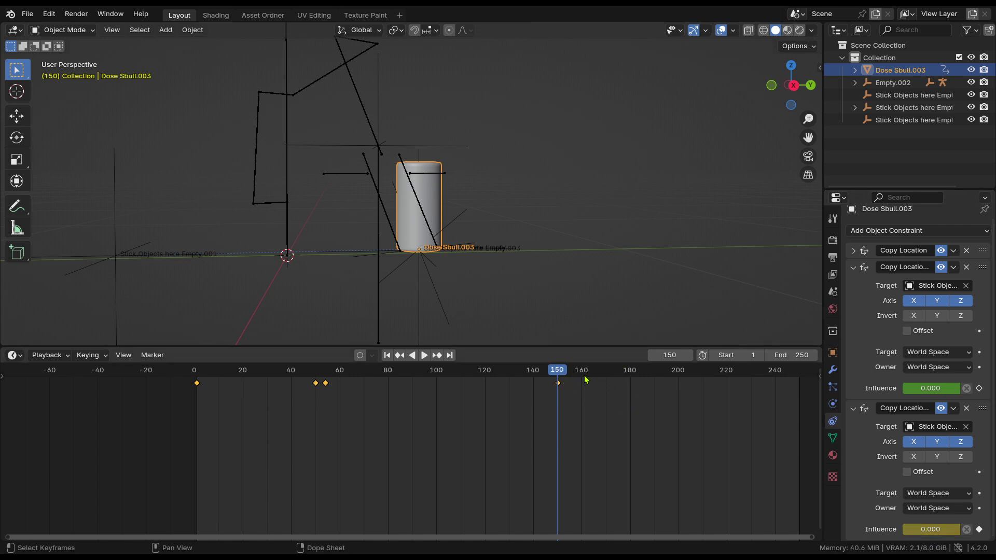
key(Right)
key(Right)
key(Right)
key(Right)
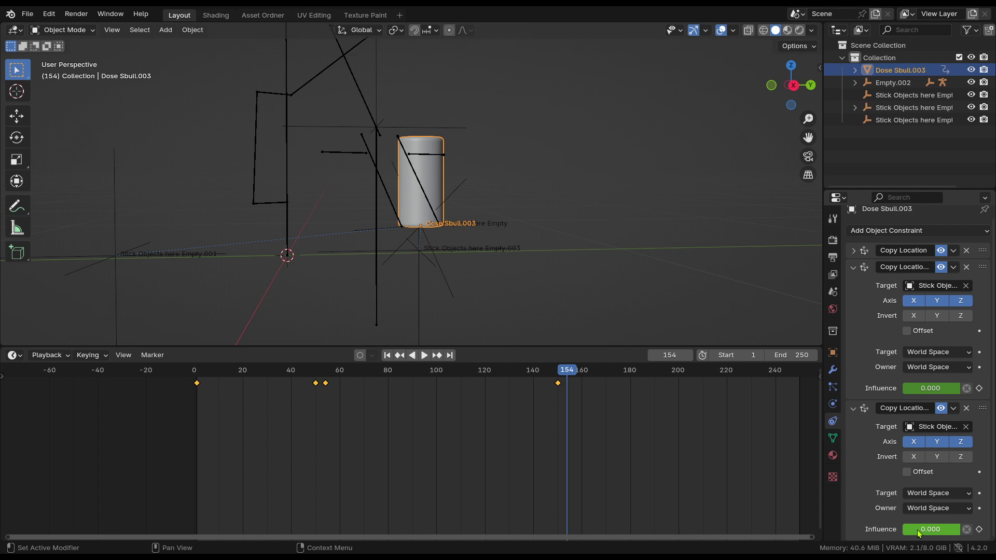
drag(928, 530, 946, 532)
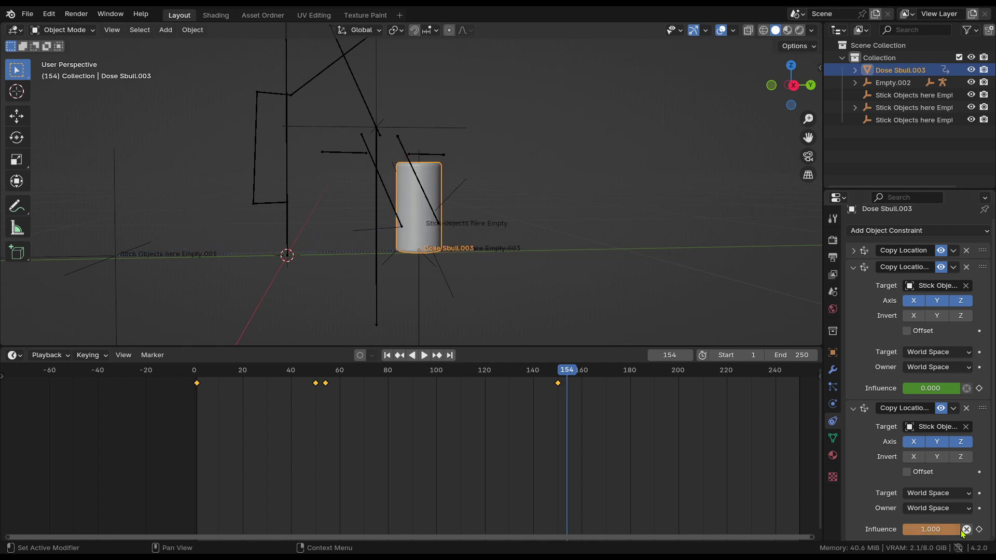
key(i)
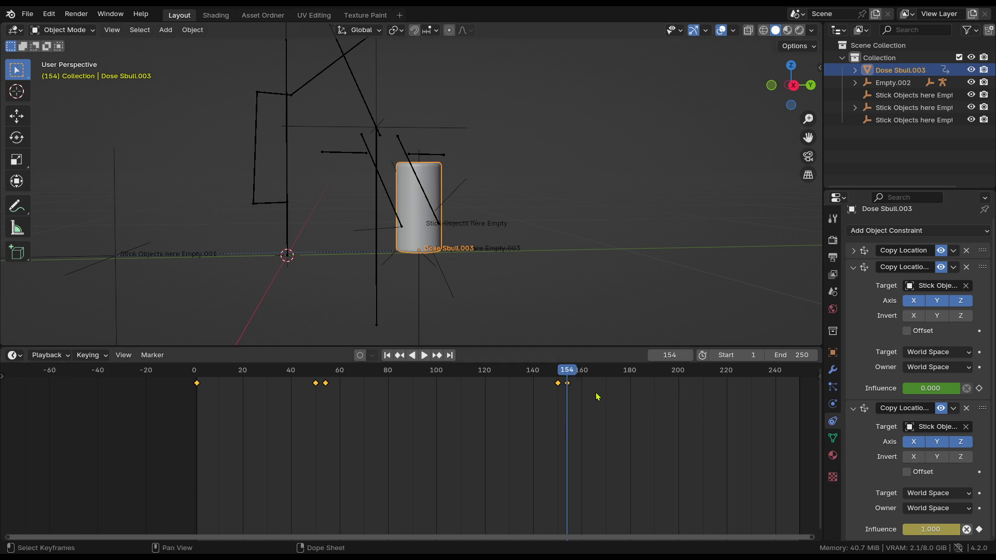
Play and stop the animation, then collapse the second Copy Location constraint panel
key(space)
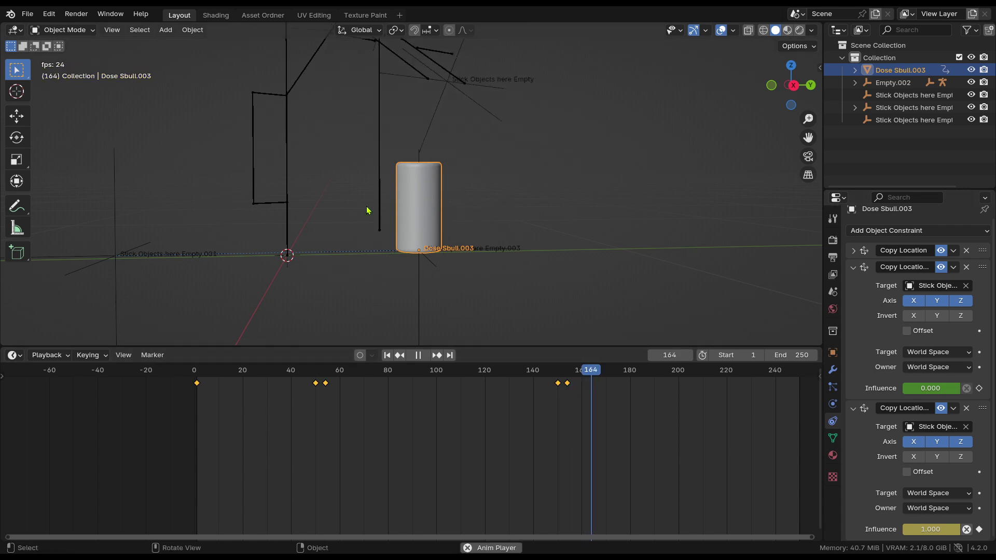
key(space)
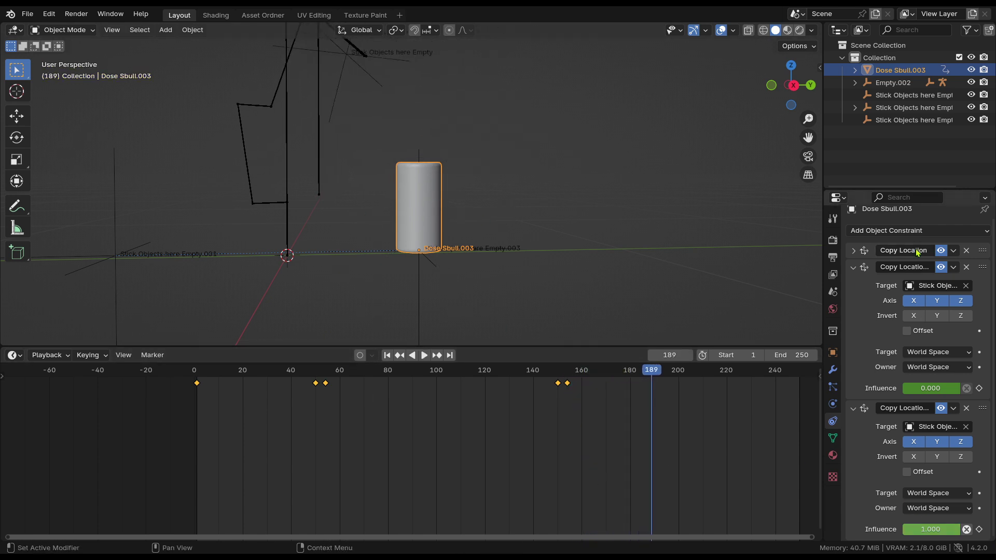
click(852, 268)
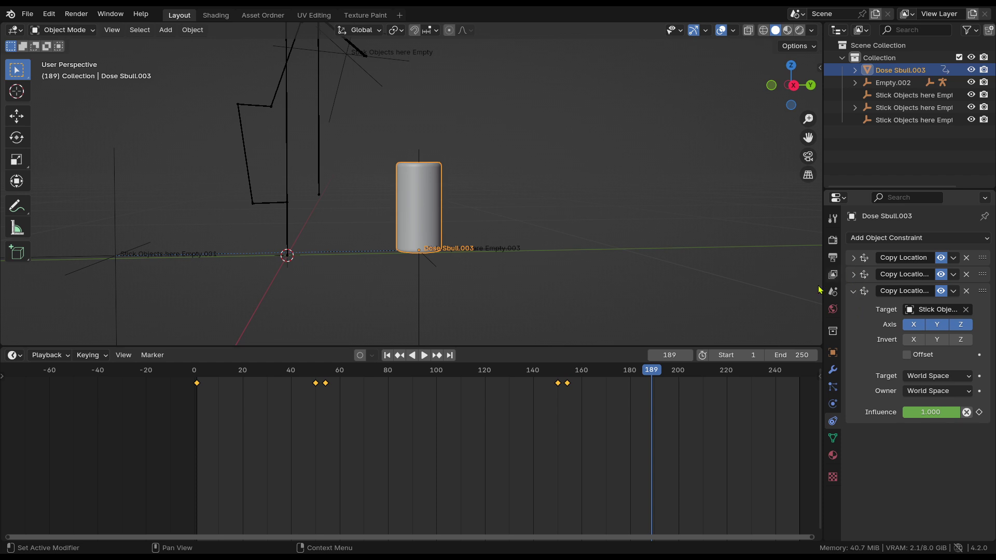
Box-select the keyframes at frames 0, 50 and 55, scrub, and play from frame one
drag(393, 406, 111, 357)
drag(632, 374, 568, 377)
key(shift+Left)
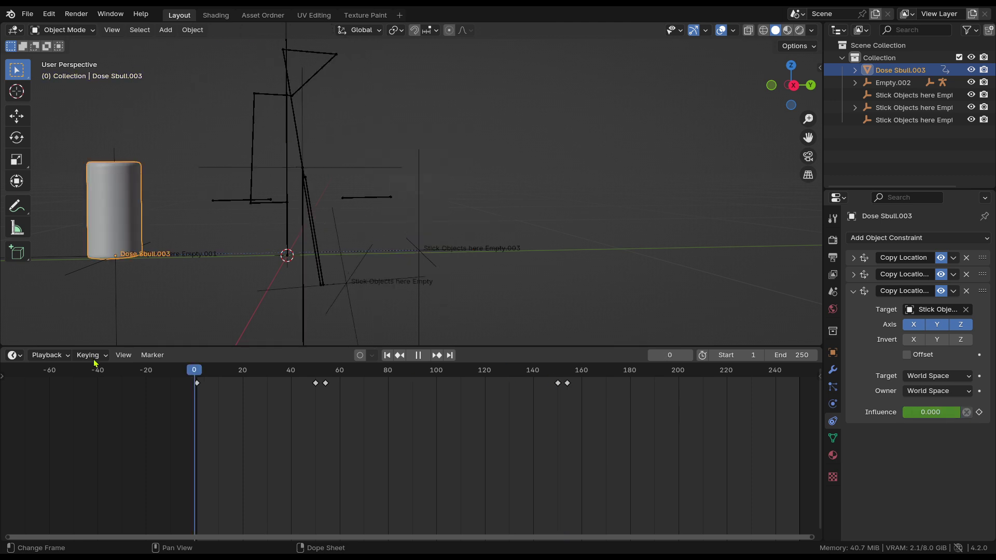
key(space)
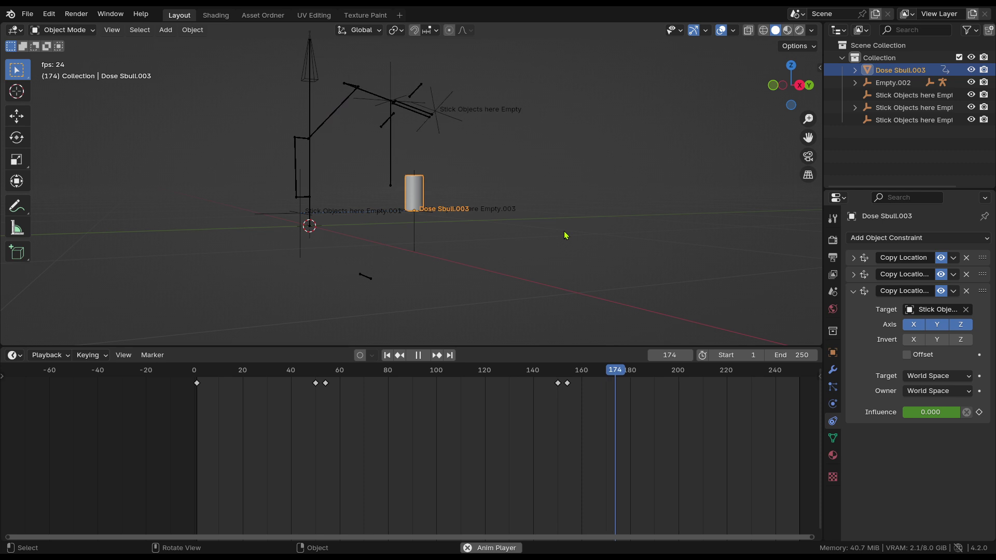
Stop playback around frame 150 and select the influence keyframe near frame 154
click(554, 370)
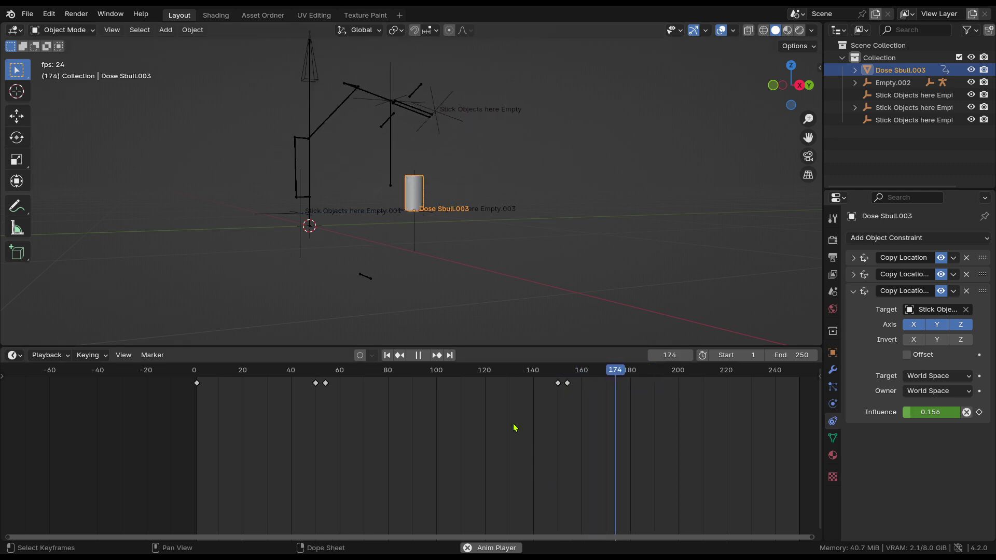
key(space)
scroll(508, 337, up, 1)
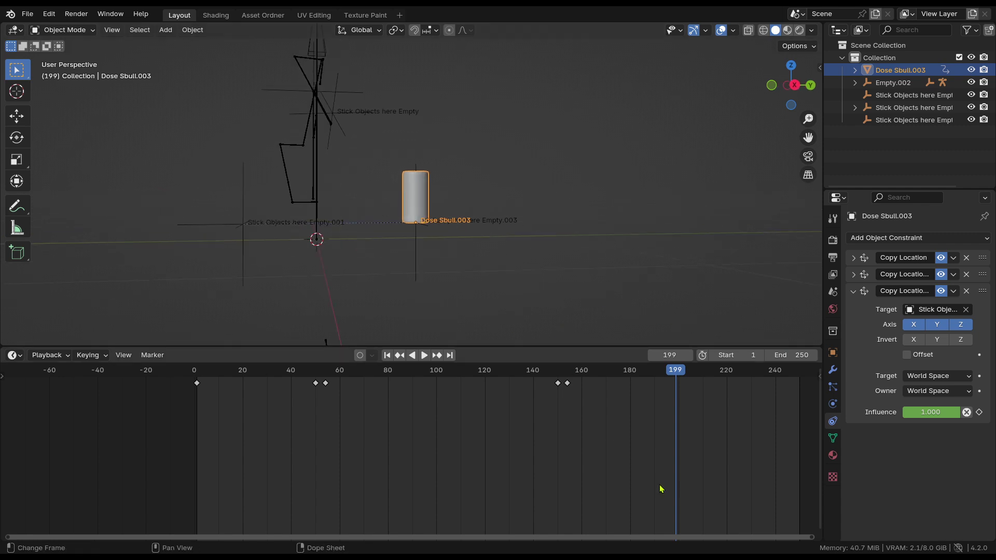
ctrl+scroll(551, 412, down, 2)
click(540, 383)
Delete the influence keyframes at frames 154 and 150
key(x)
click(545, 386)
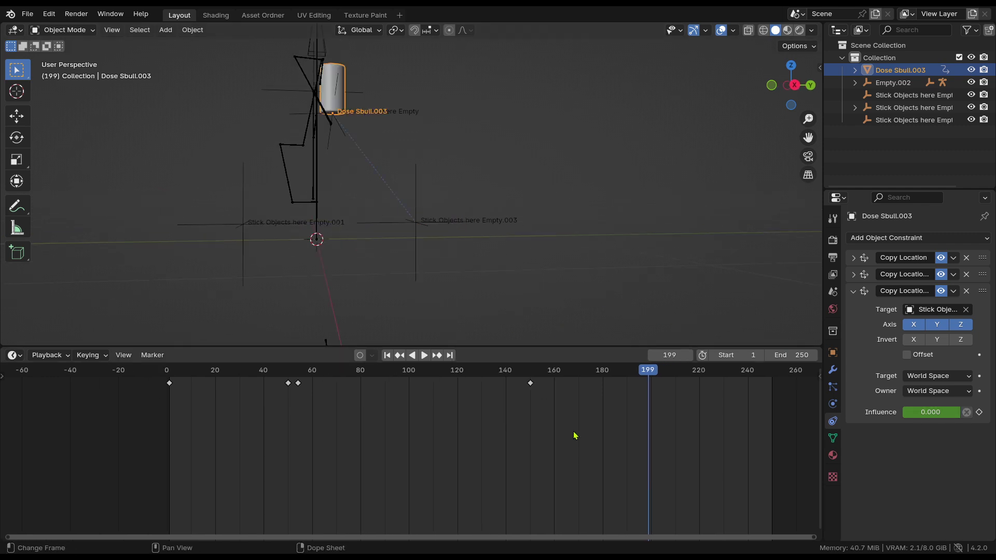
key(x)
click(531, 386)
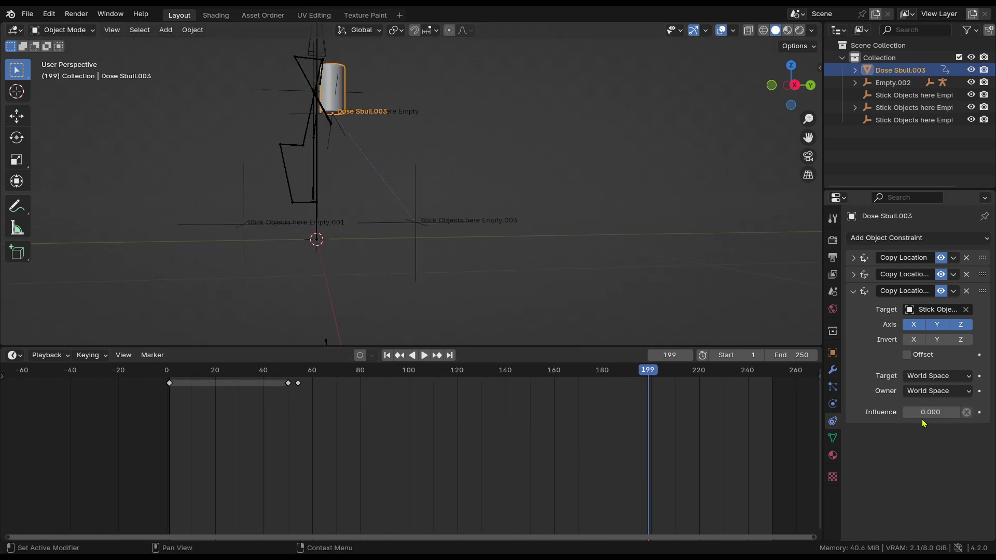
Play and scrub the animation to check it, stopping at frame 110
key(space)
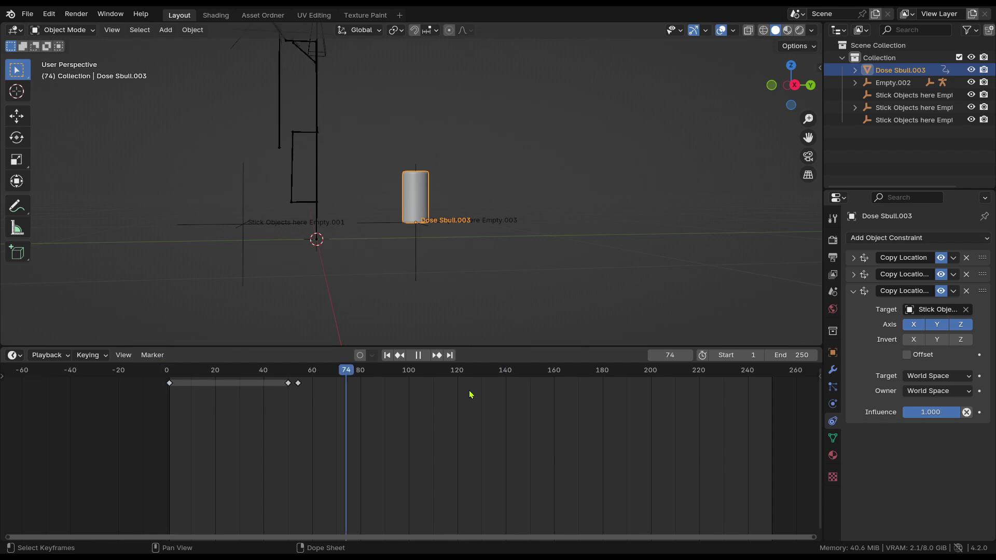
key(space)
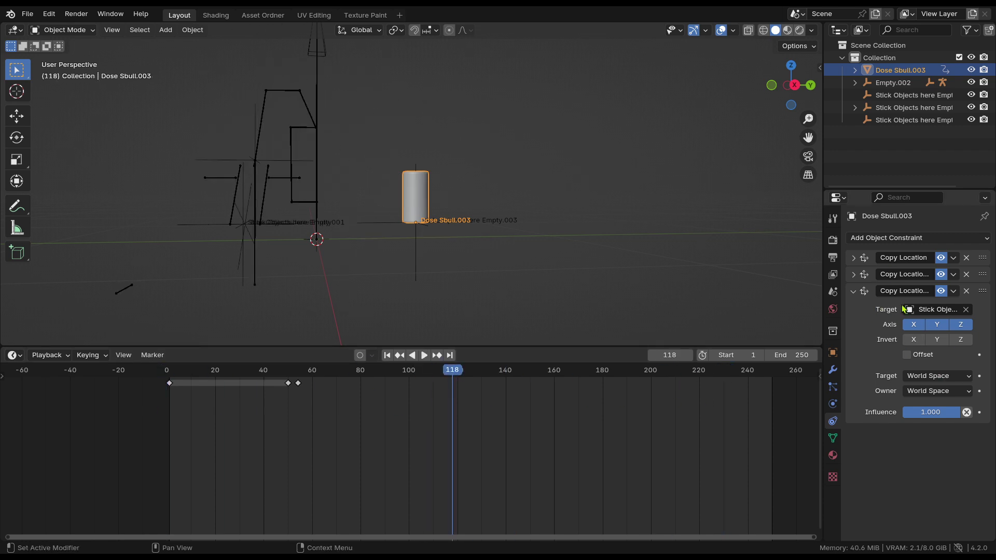
key(space)
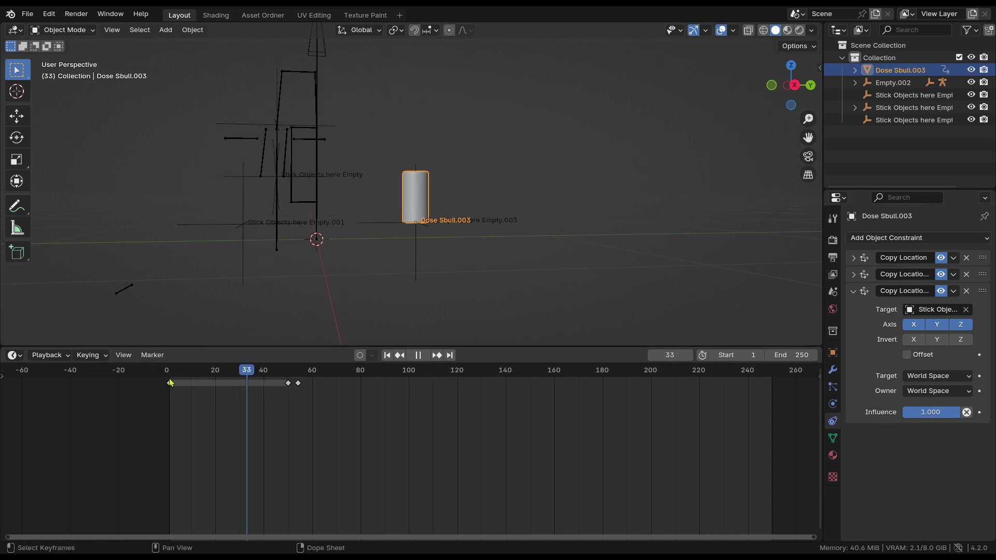
drag(789, 398, 433, 384)
key(space)
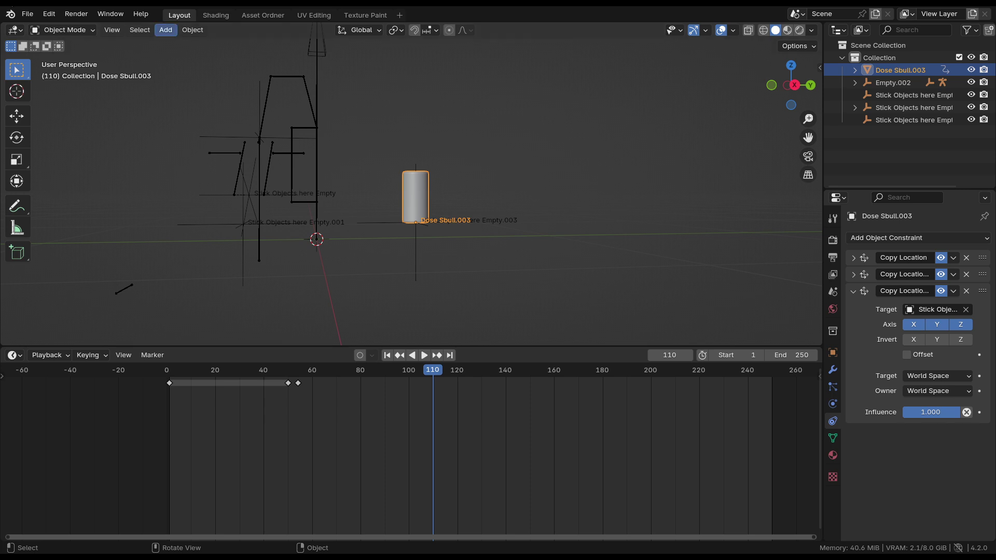
Select the Dose Sbull.003 cylinder alone and copy it with Ctrl+C
click(27, 13)
click(453, 207)
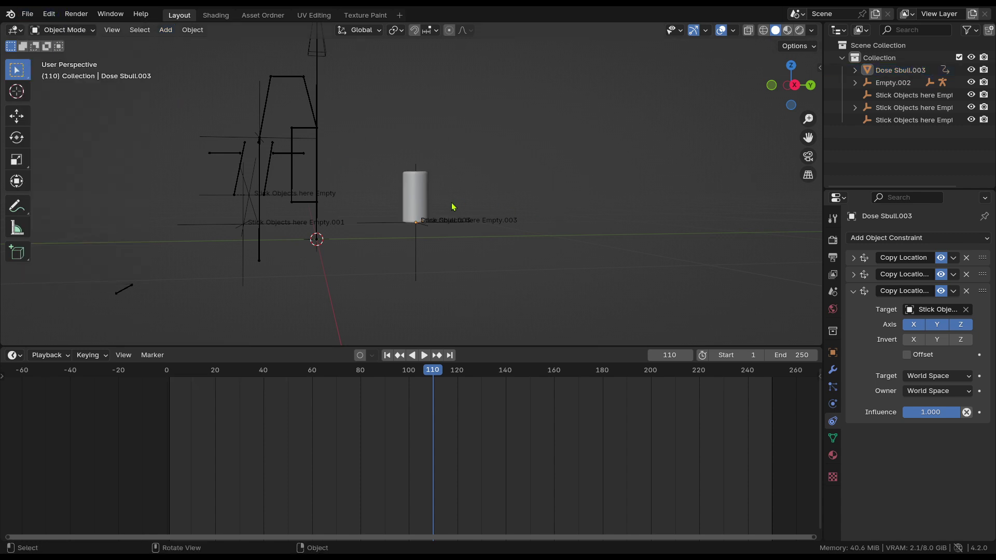
click(418, 200)
key(ctrl+c)
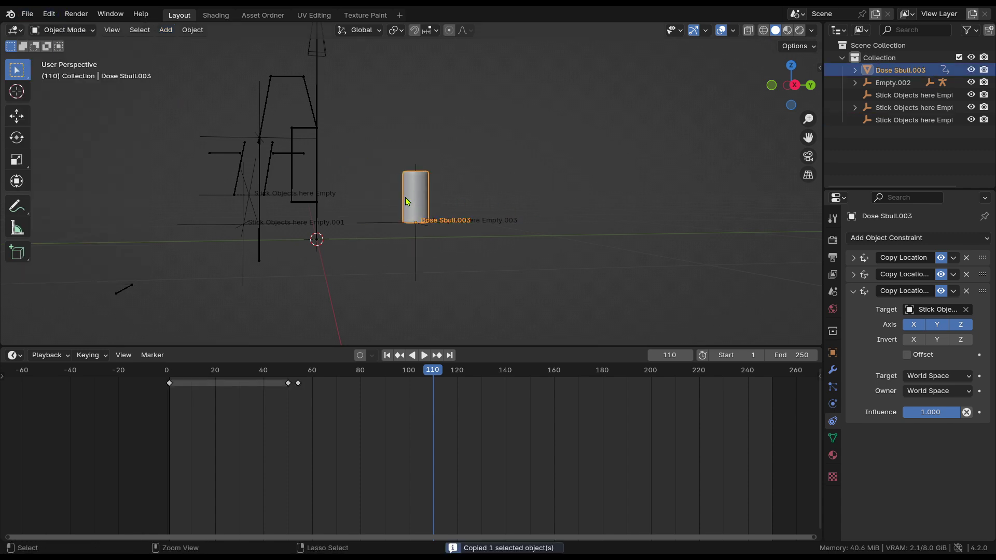
Start a new General file from the File > New menu
click(28, 14)
key(Escape)
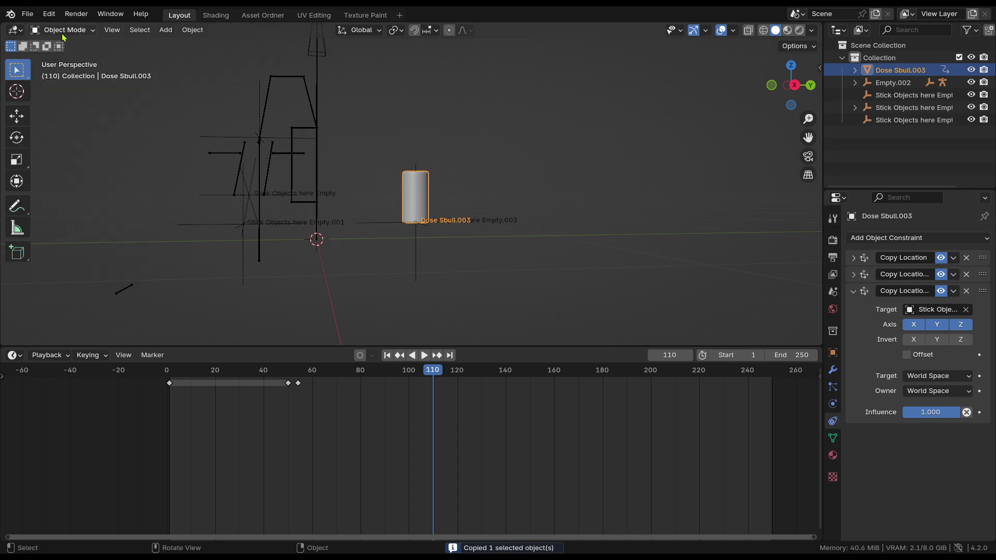
click(28, 13)
mouse_move(41, 26)
click(177, 27)
Discard the old scene without saving, delete all default objects, and delete the pasted copy
click(518, 299)
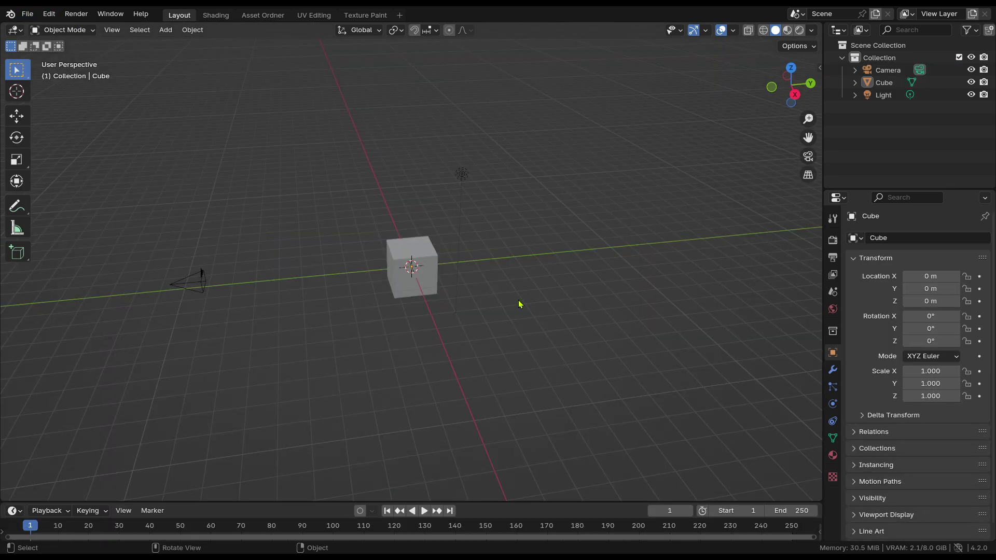
key(a)
key(Delete)
middle_drag(409, 334, 472, 287)
key(ctrl+v)
key(Delete)
Add and delete a test cylinder, then bring up the Add > Mesh menu again
key(shift+a)
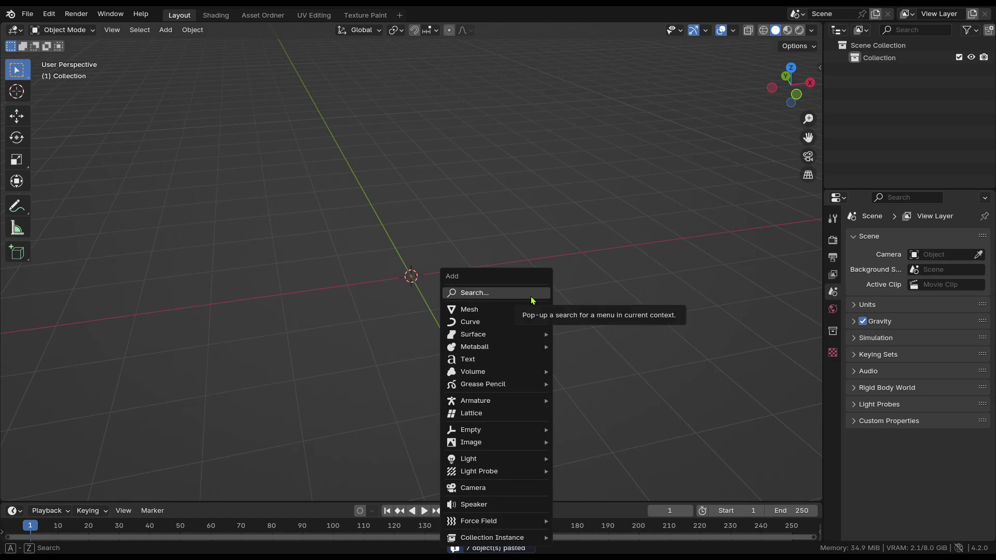
mouse_move(501, 311)
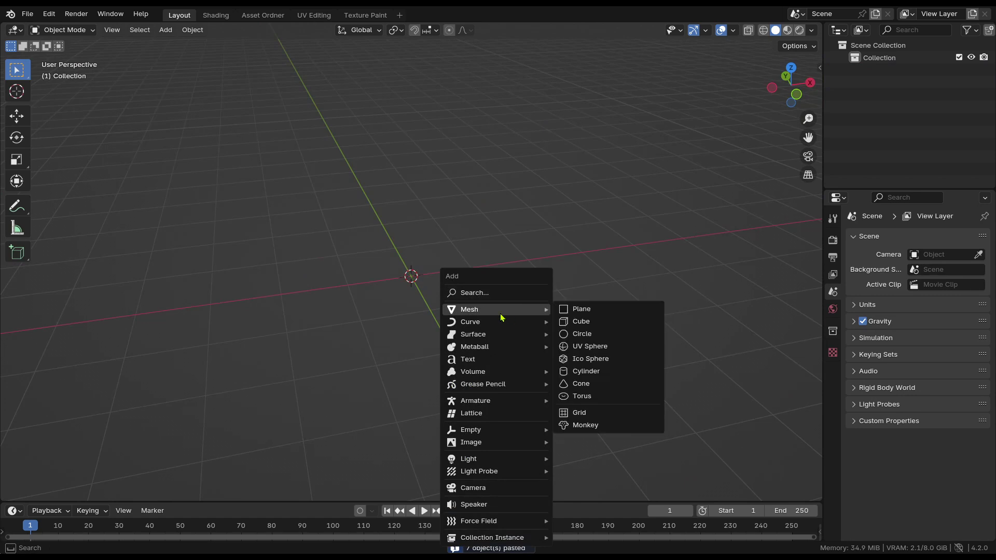
click(593, 373)
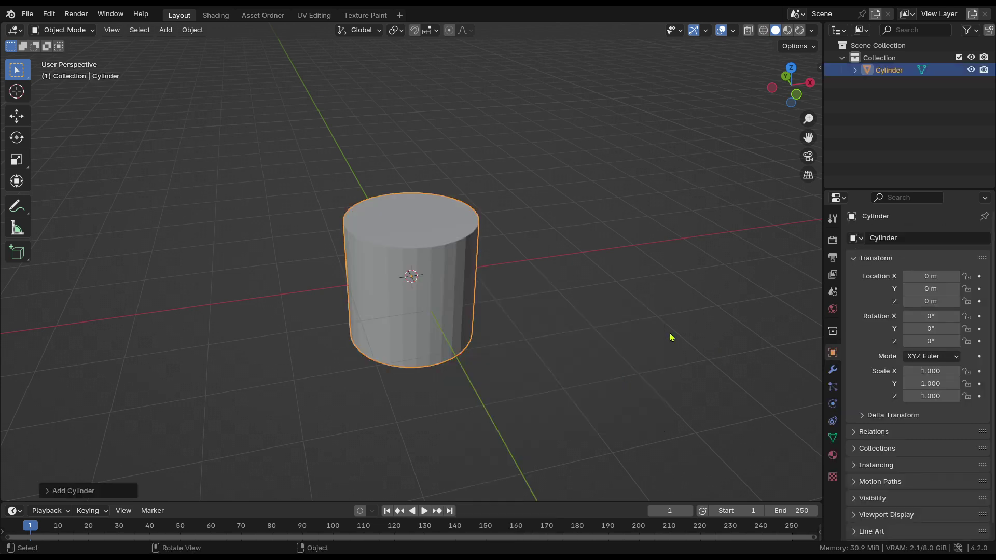
click(397, 332)
key(Delete)
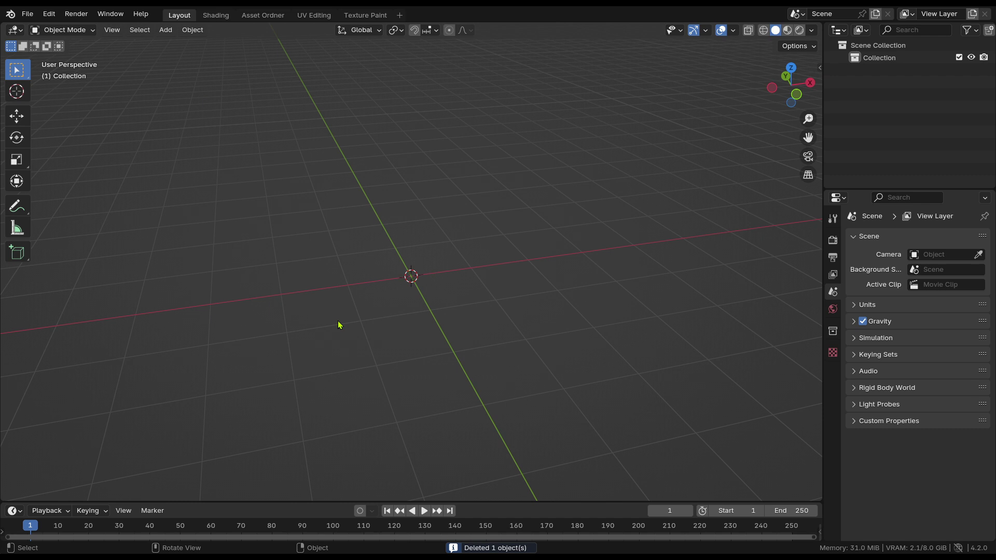
key(shift+a)
mouse_move(486, 294)
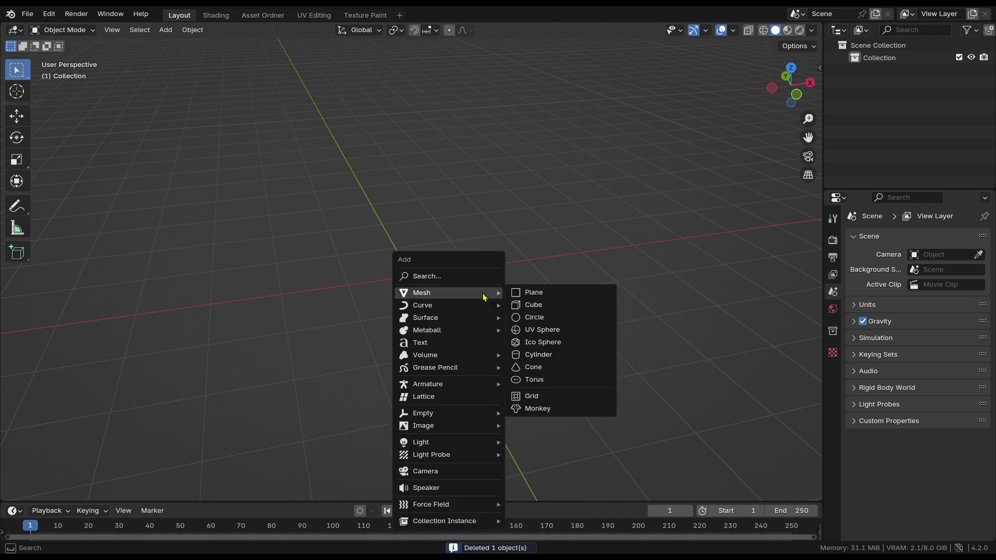
Add a cube mesh at the origin
click(535, 305)
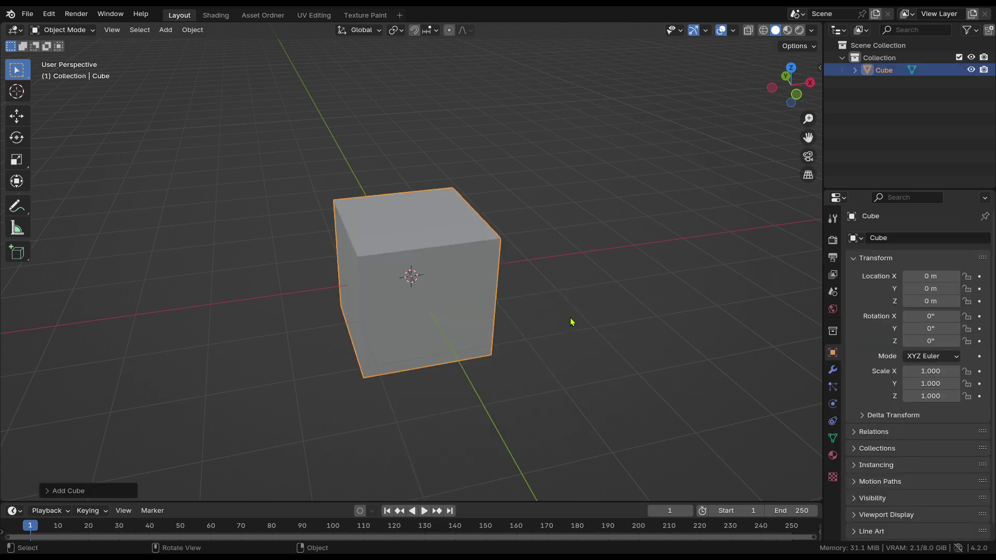
middle_drag(574, 320, 424, 369)
scroll(353, 332, down, 3)
scroll(428, 69, up, 2)
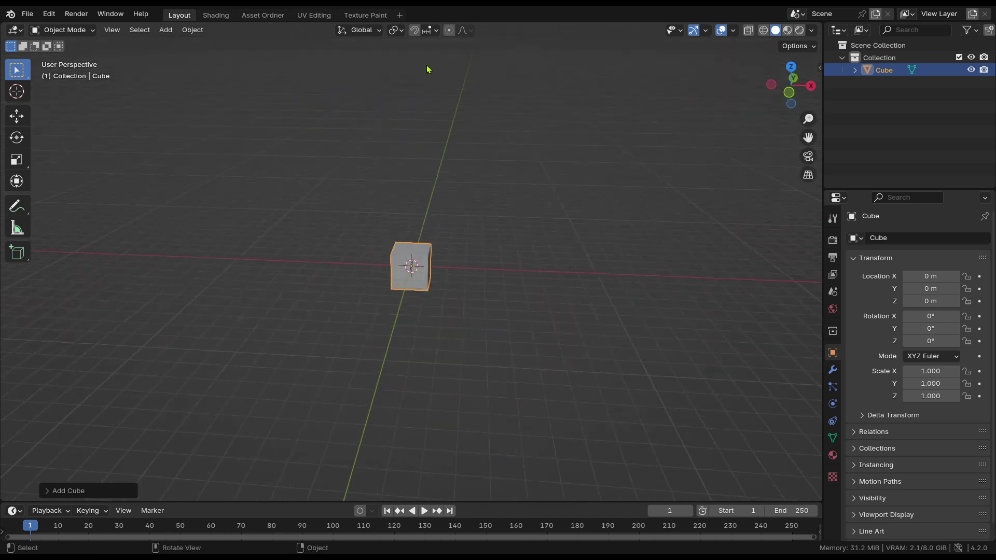
Turn on snapping and switch to the Move tool
click(414, 29)
middle_drag(465, 166, 493, 156)
scroll(449, 283, up, 2)
middle_drag(449, 282, 411, 284)
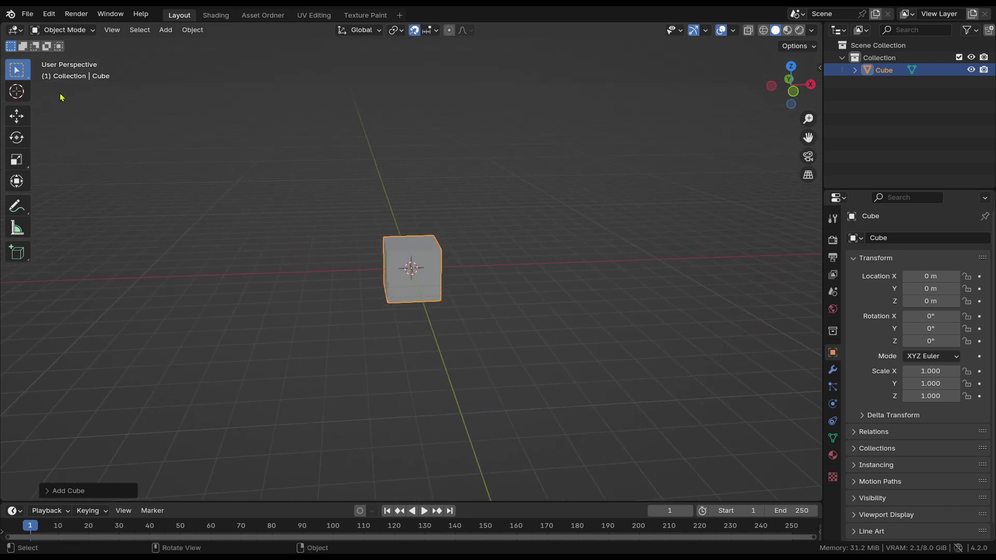
click(16, 116)
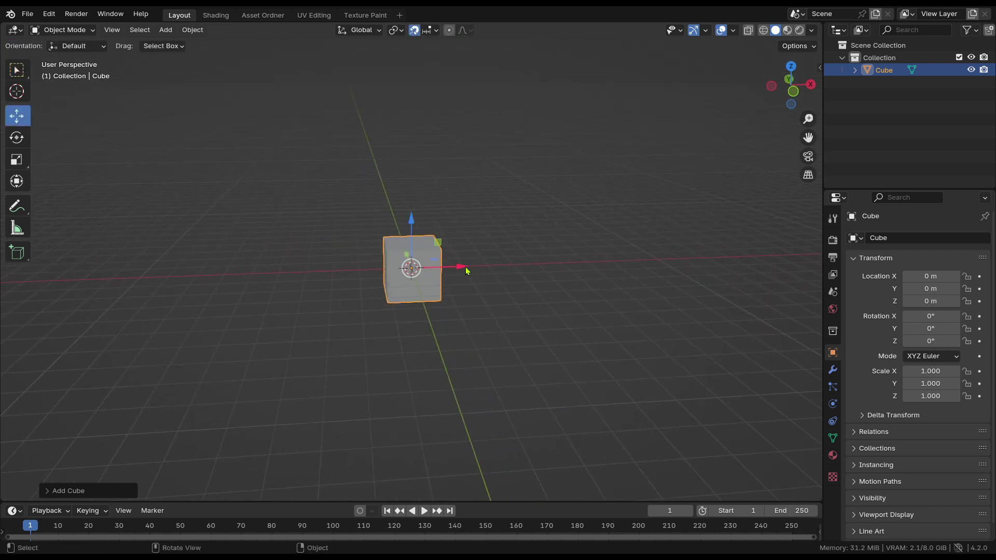
Trial-slide the cube along X with and without snapping, cancelling back to 0 m
mouse_move(466, 269)
mouse_down()
mouse_move(581, 267)
mouse_move(466, 275)
mouse_up()
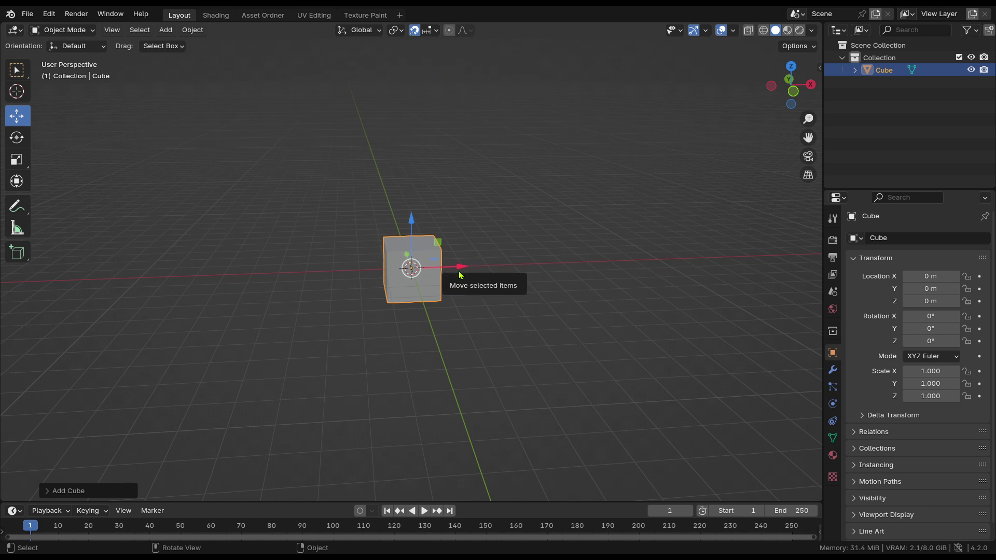
drag(460, 267, 498, 188)
key(Escape)
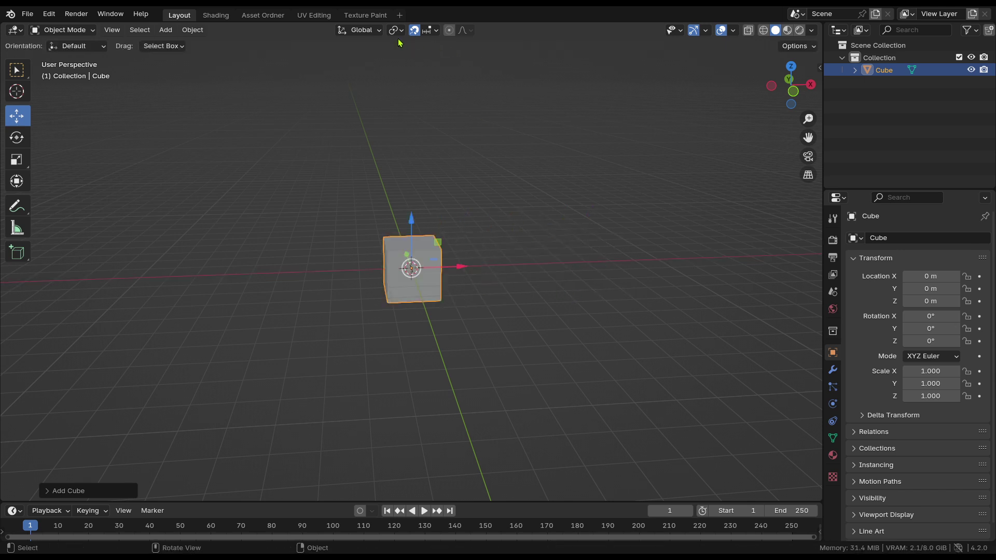
click(414, 31)
drag(462, 272, 527, 271)
key(Escape)
Show the N sidebar, re-enable snapping, and snap the cube along X and back to 0 m
key(n)
click(414, 30)
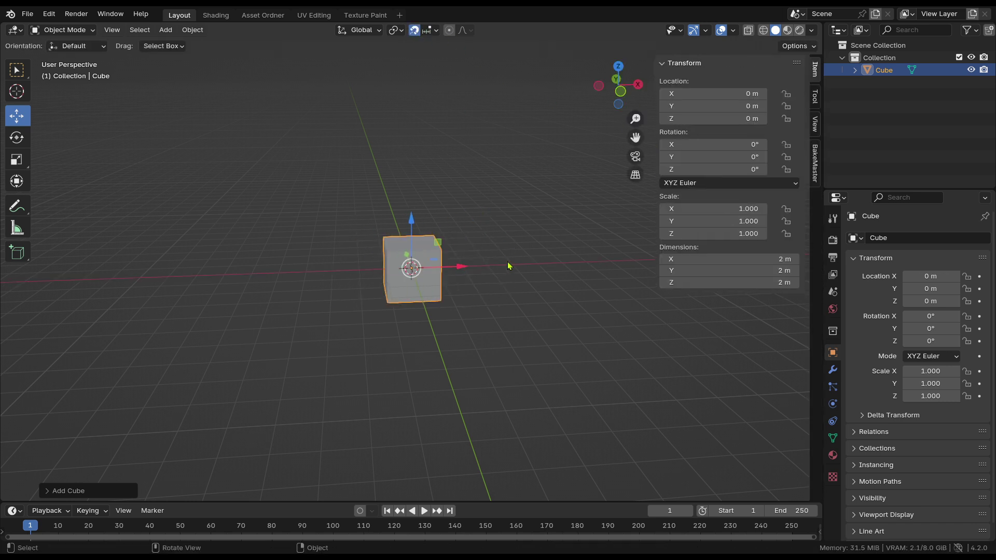
drag(465, 271, 557, 264)
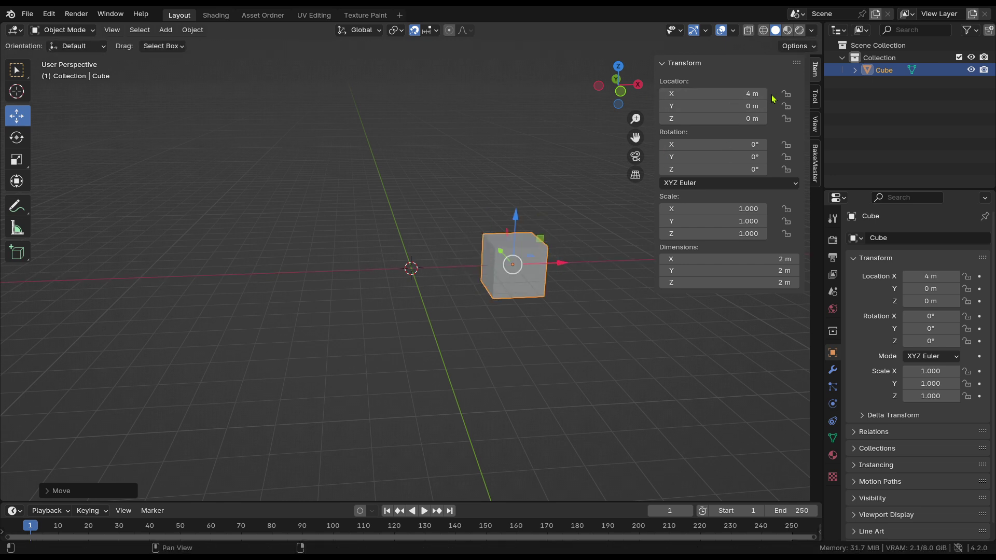
drag(563, 269, 449, 262)
middle_drag(449, 262, 445, 294)
Duplicate the cube twice, placing the copies at X -6 m and X 6 m
scroll(445, 294, up, 1)
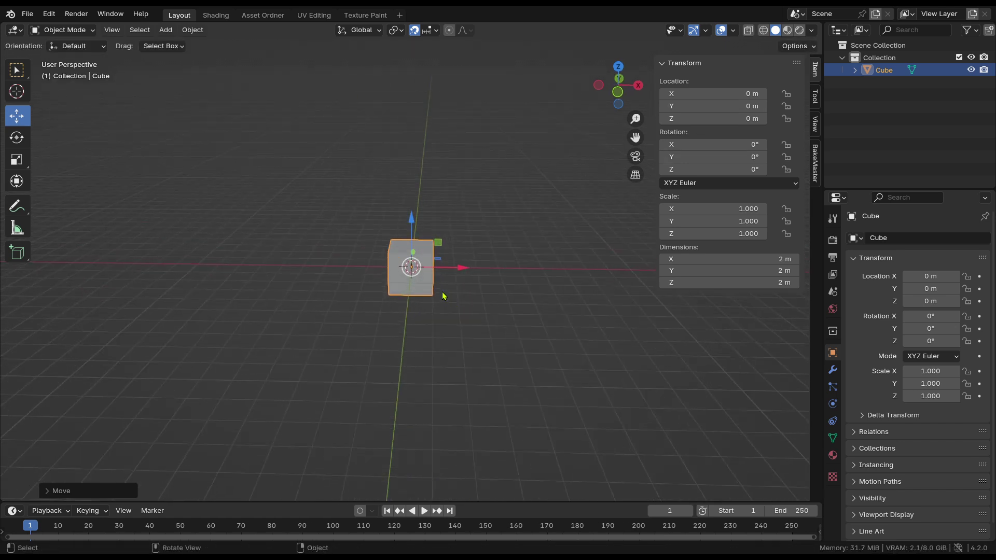
key(shift+d)
key(Escape)
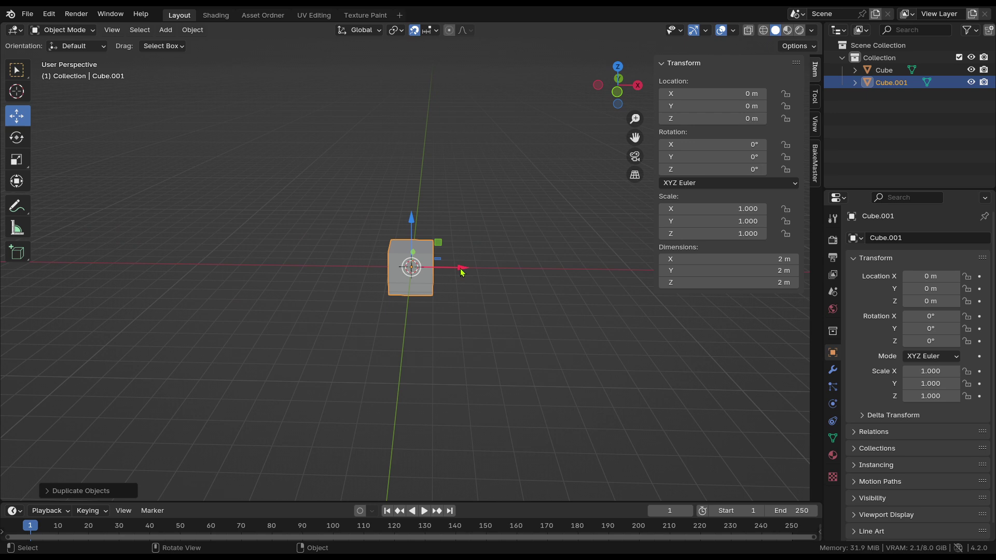
drag(462, 272, 335, 271)
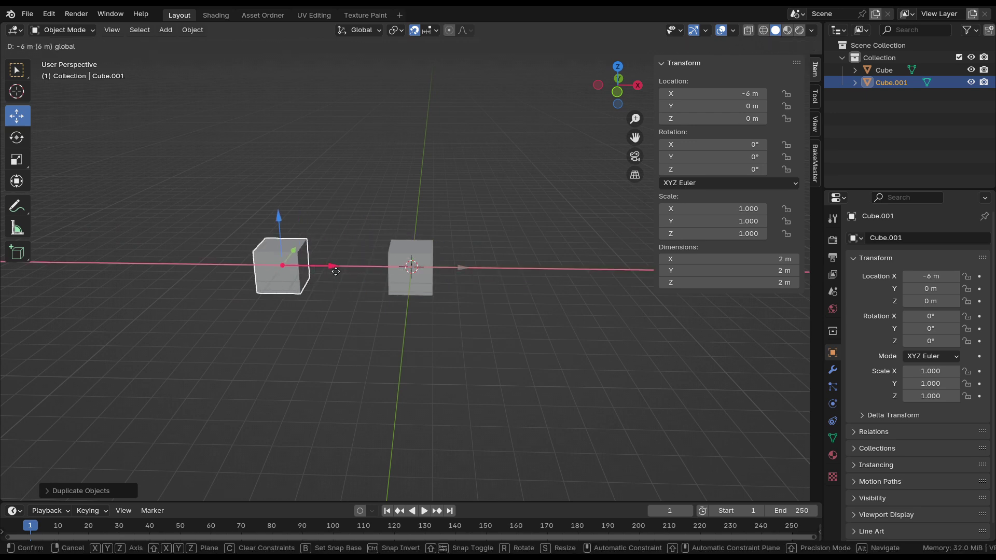
click(420, 270)
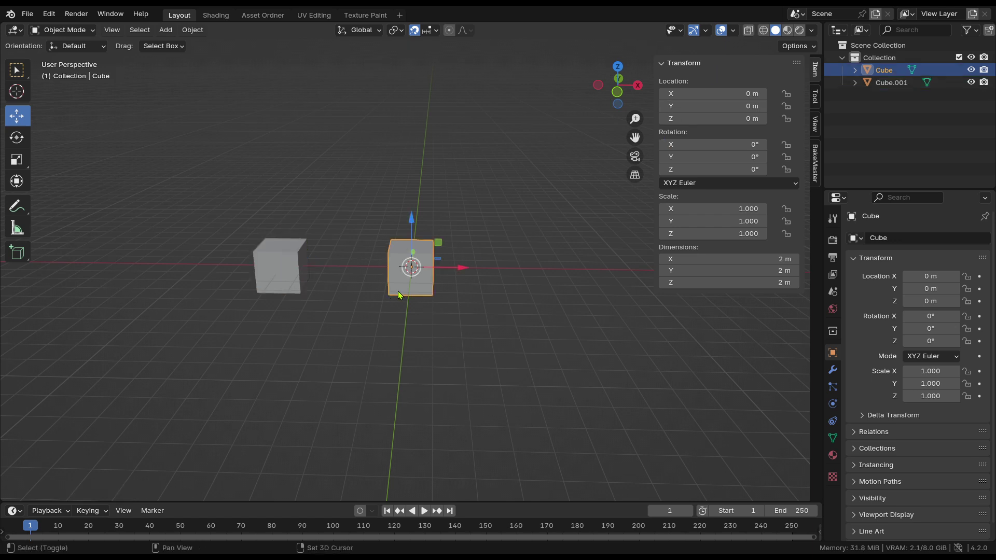
key(shift+d)
key(Escape)
drag(453, 271, 597, 278)
Turn snapping off, select both copies, and flatten them along Z
key(shift+Tab)
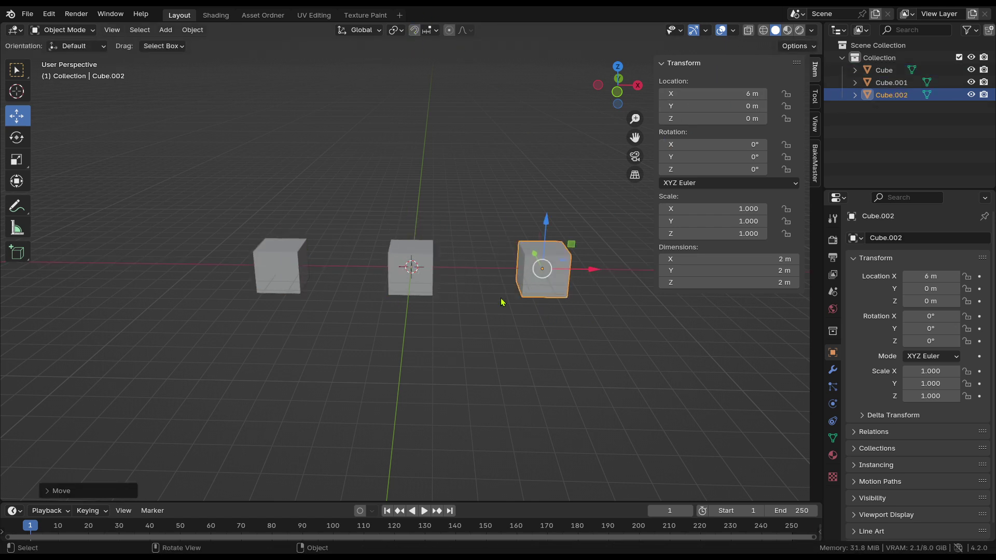
scroll(441, 306, up, 2)
click(410, 275)
scroll(384, 301, down, 3)
click(293, 267)
shift+click(536, 279)
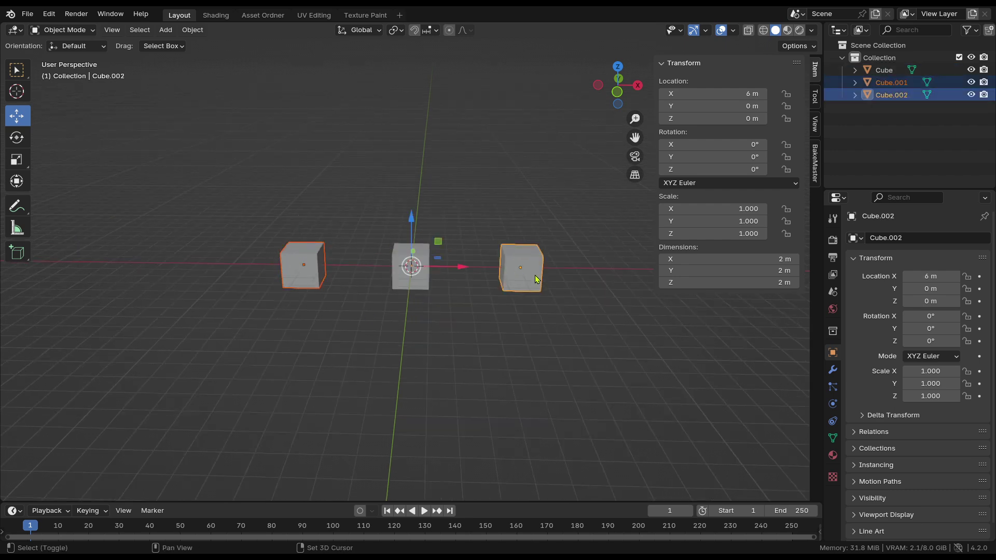
key(s)
key(Escape)
key(s)
key(z)
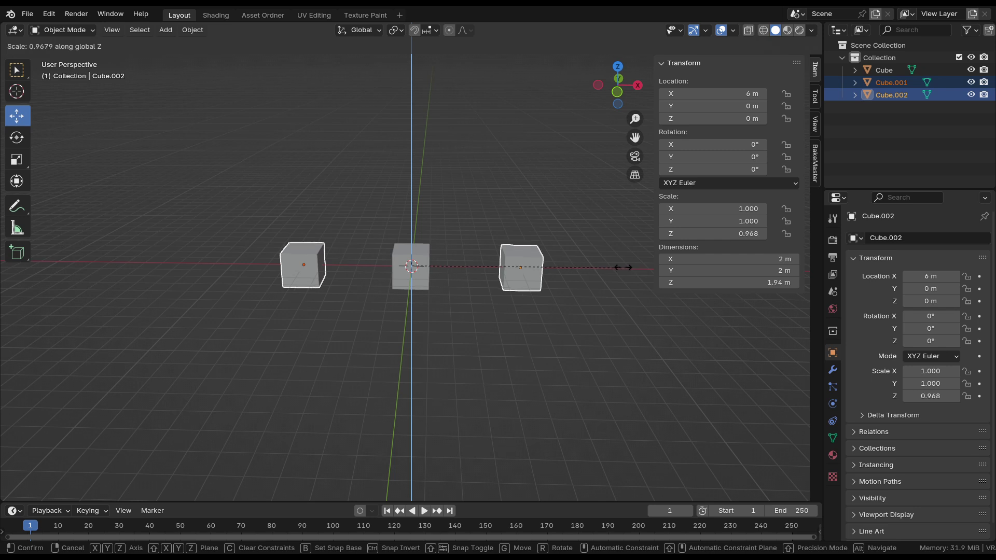
click(470, 269)
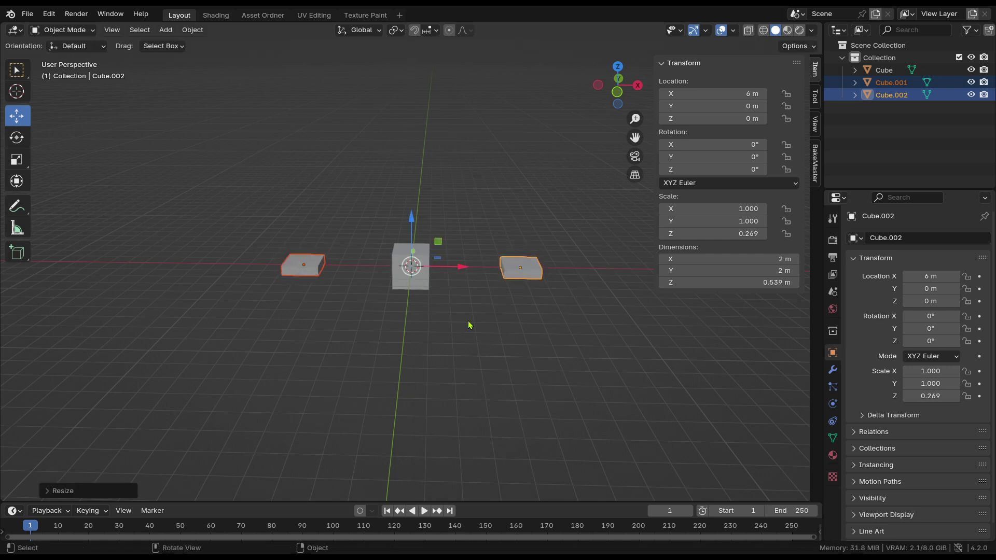
middle_drag(470, 326, 495, 317)
Set the pivot to Individual Origins, enlarge both copies to 2.892, and flatten them into slabs
click(397, 30)
click(441, 87)
key(s)
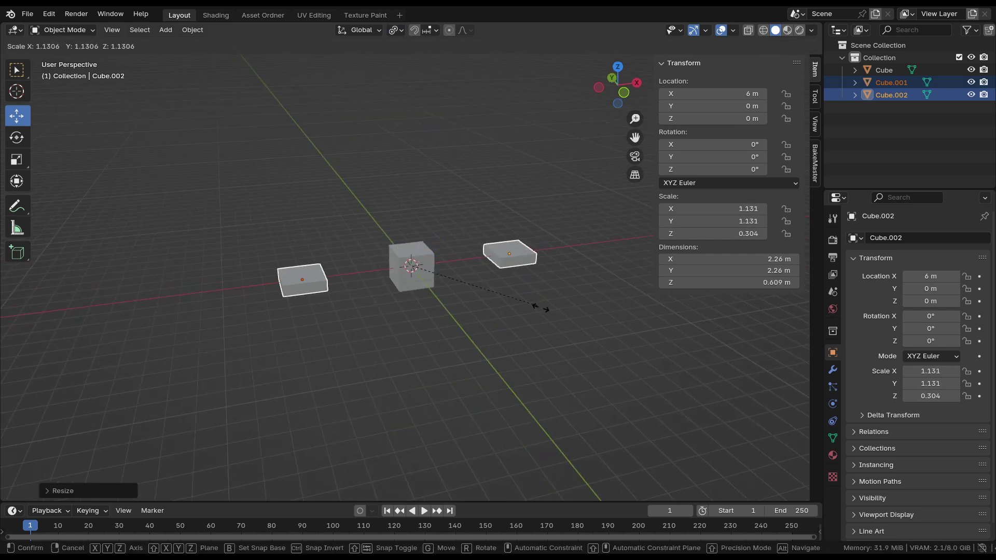
click(733, 349)
key(s)
key(z)
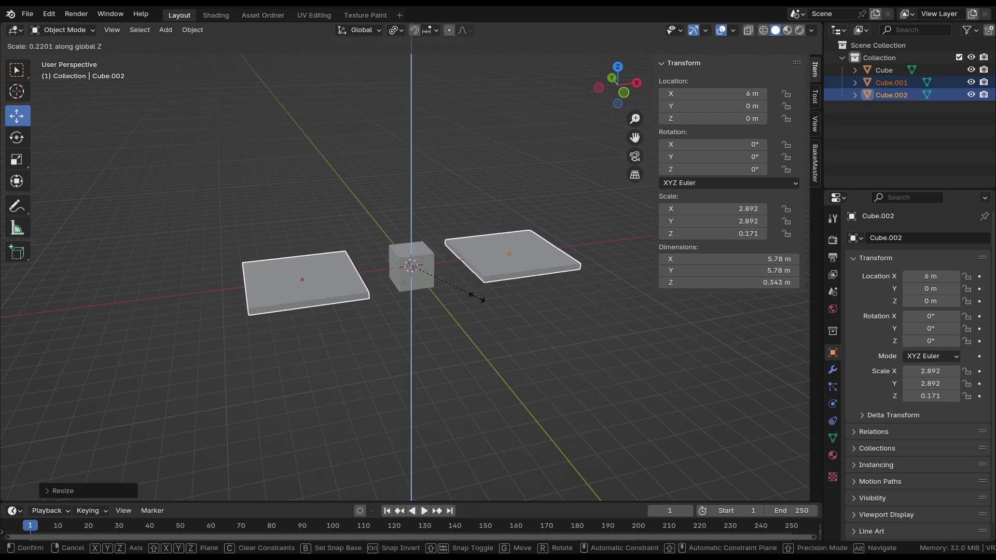
click(477, 298)
click(415, 275)
scroll(456, 356, up, 2)
Add a plain axes empty at the origin
scroll(408, 315, up, 3)
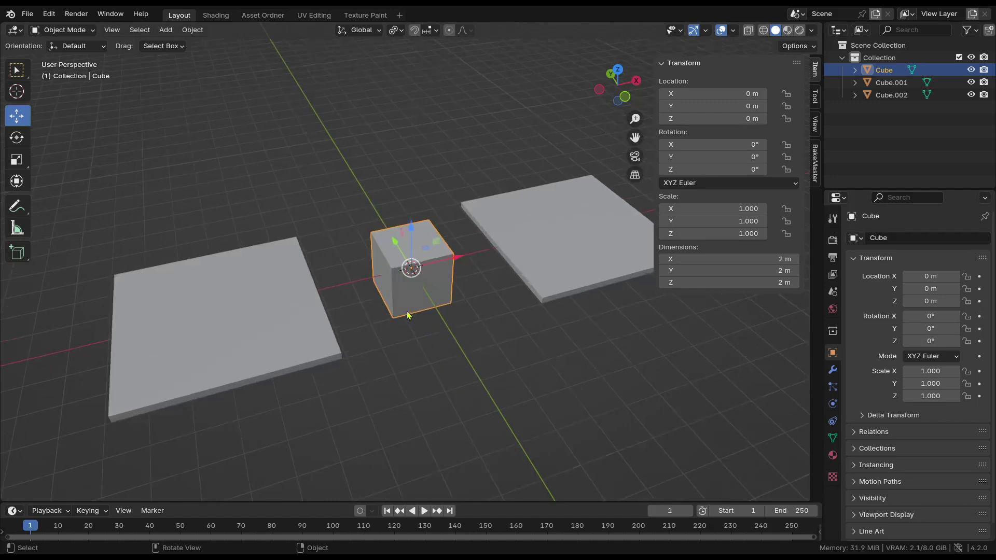
middle_drag(409, 315, 455, 337)
key(shift+a)
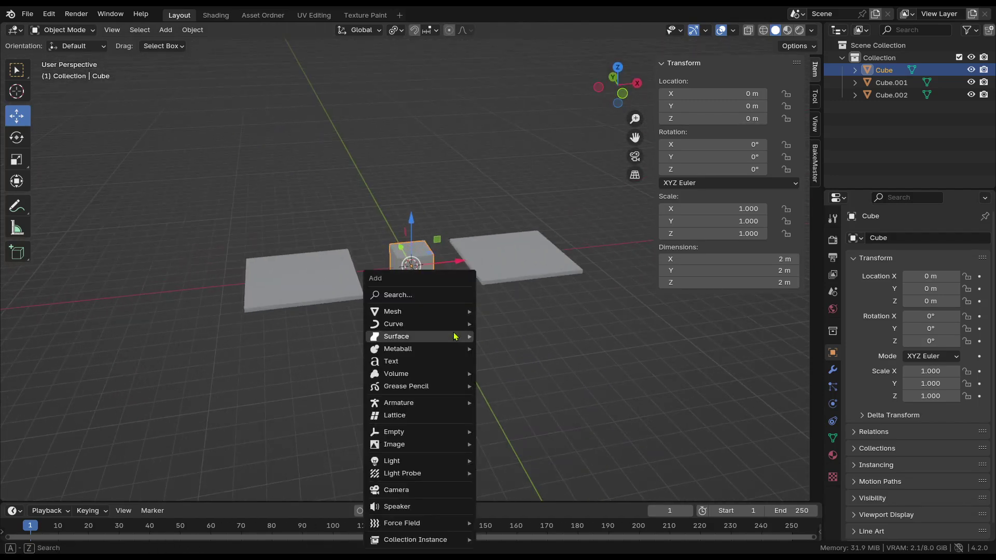
key(Escape)
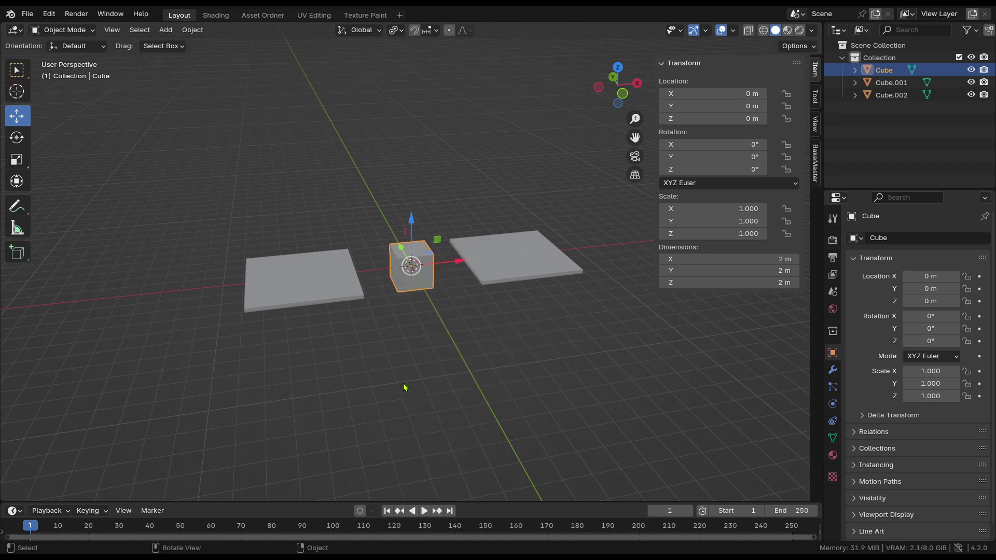
key(shift+a)
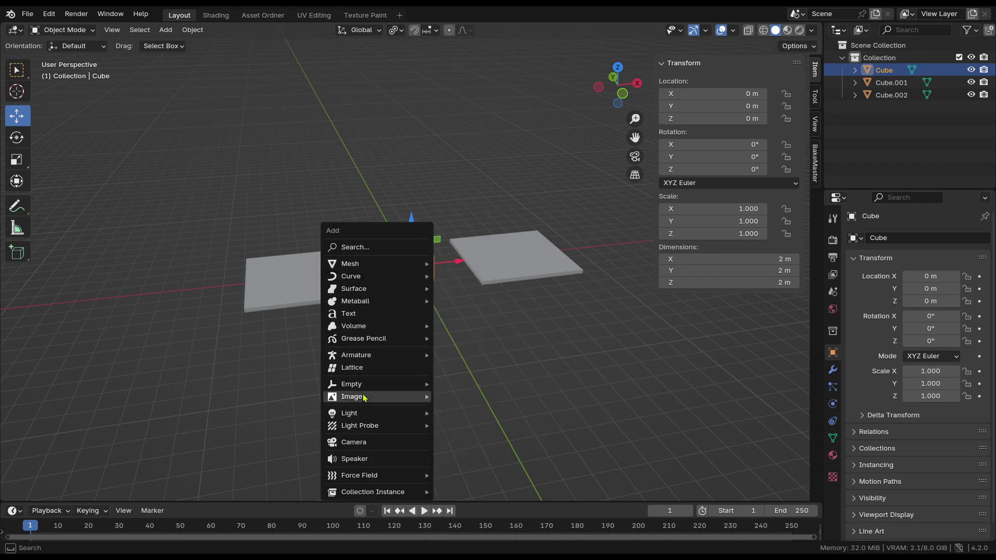
mouse_move(365, 388)
click(480, 386)
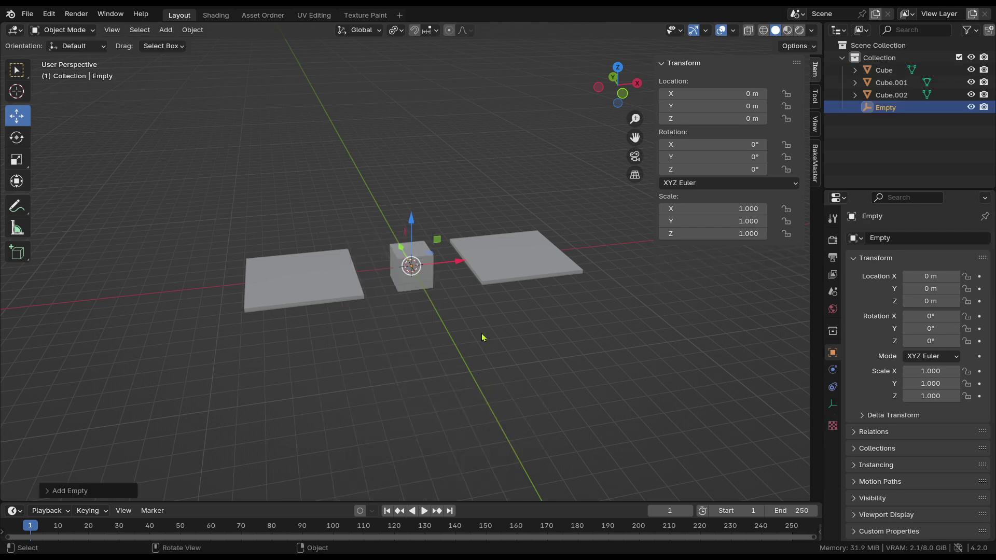
Try scaling and moving the empty and left slab, cancelling each, then select the centre cube
key(s)
key(Escape)
key(g)
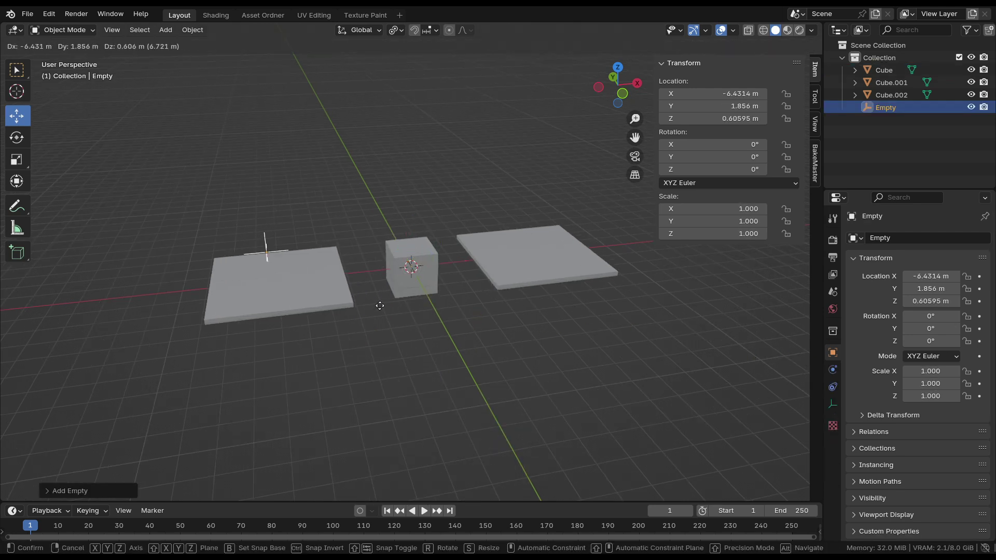
key(Escape)
click(320, 286)
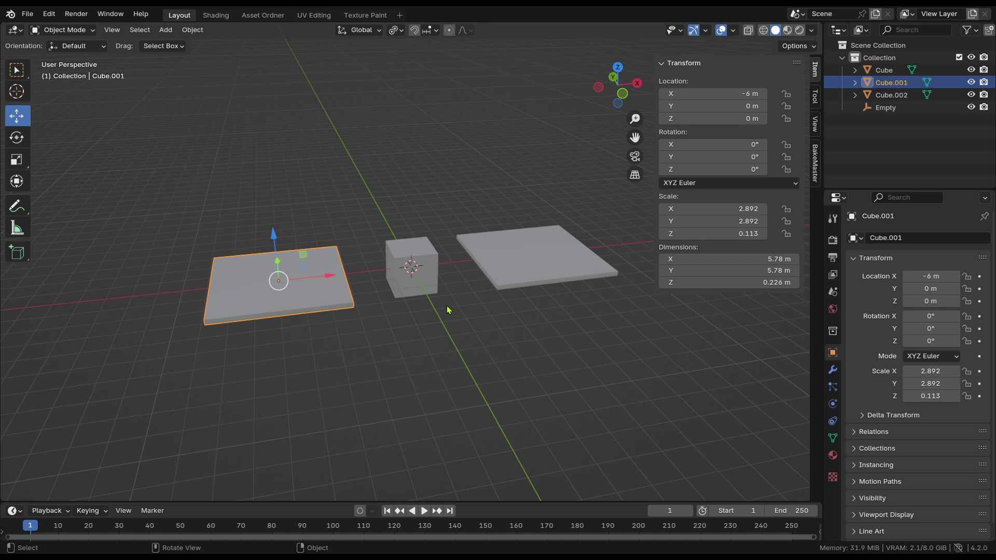
middle_drag(450, 309, 412, 250)
key(s)
key(Escape)
key(Right)
click(416, 287)
Undo the empty, keep the slab flattening, undo a cube move, and bring up Add > Empty
key(ctrl+z)
key(ctrl+z)
key(ctrl+z)
key(ctrl+z)
key(ctrl+z)
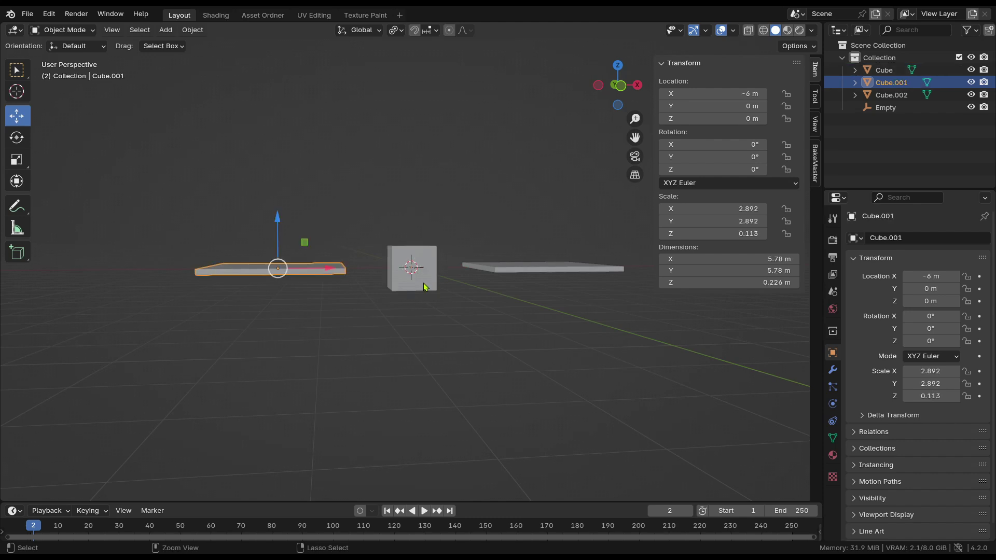
key(ctrl+z)
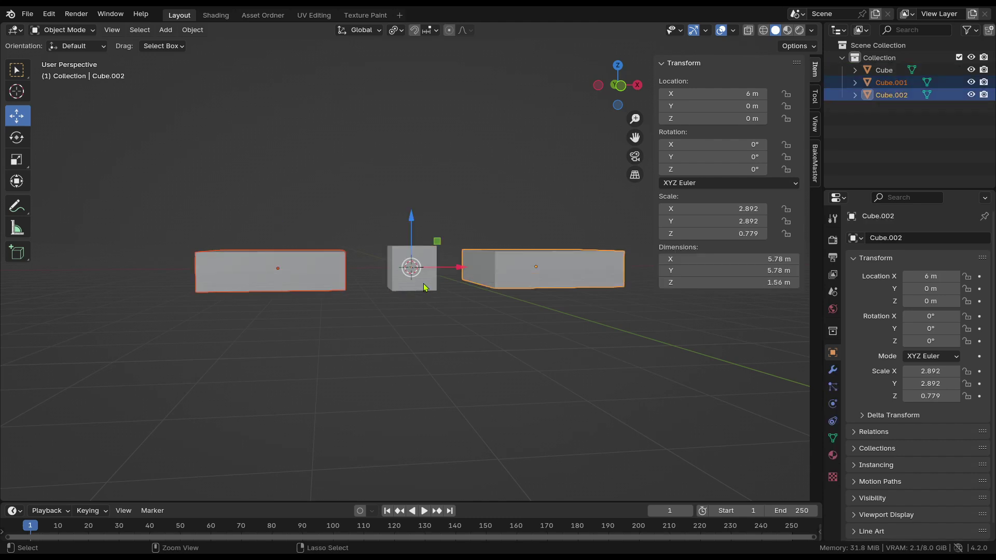
key(ctrl+shift+z)
key(ctrl+shift+z)
middle_drag(458, 309, 431, 290)
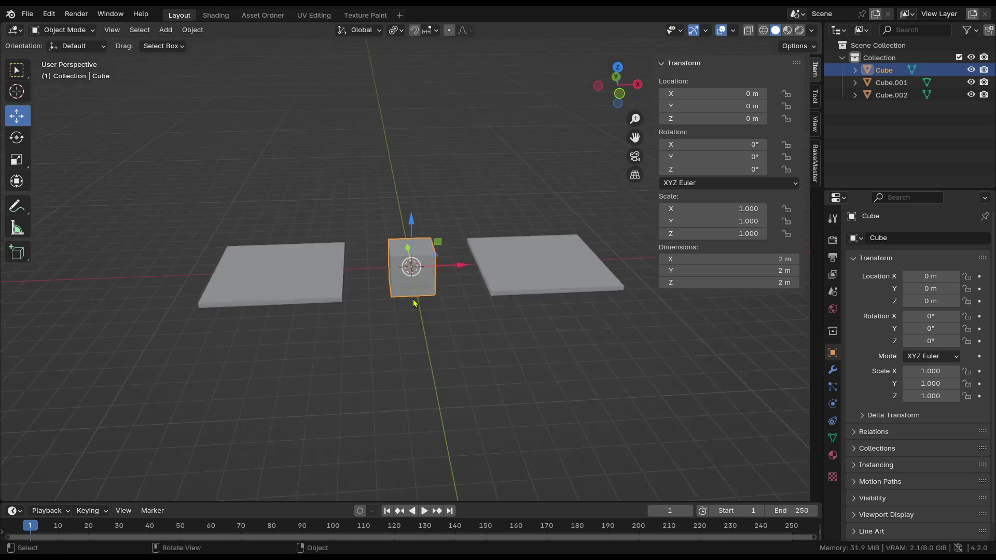
key(g)
click(507, 267)
key(ctrl+z)
key(g)
key(Escape)
key(shift+a)
mouse_move(488, 320)
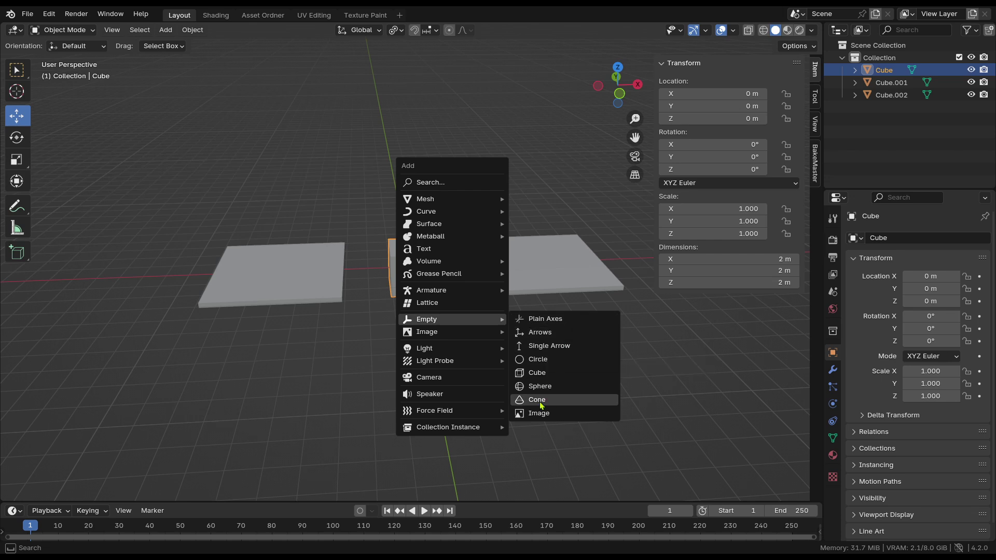
Add a single-arrow empty at the origin and scale it to 3.191
click(554, 352)
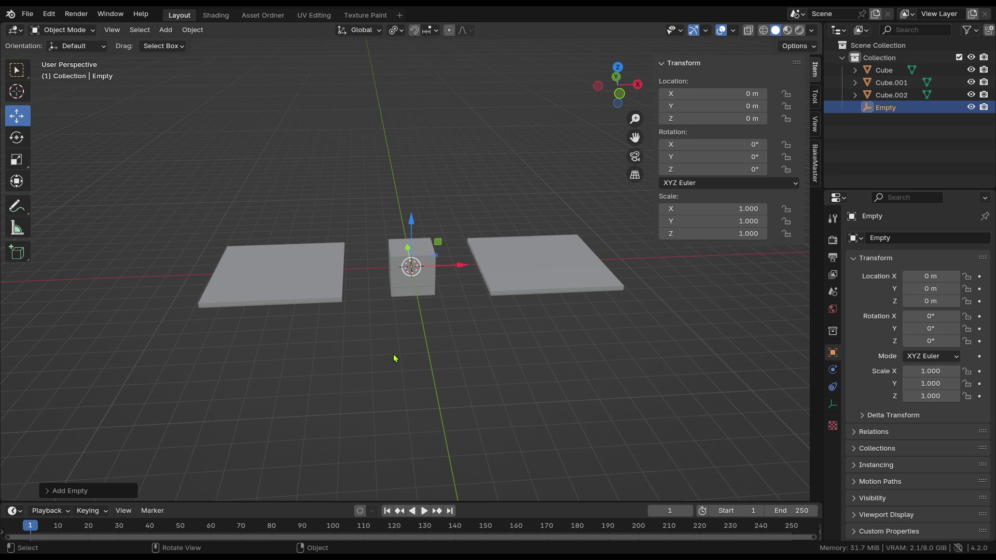
key(s)
click(623, 425)
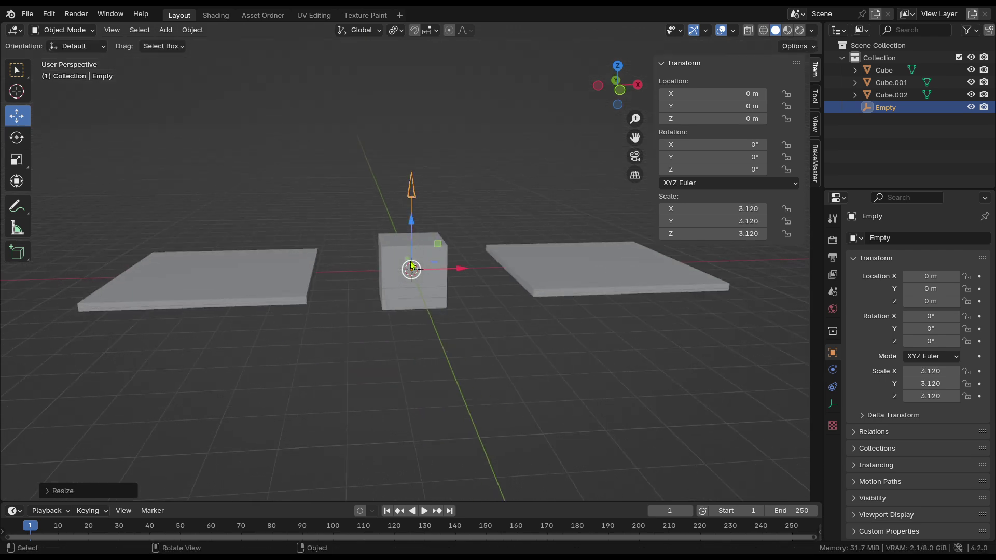
key(s)
click(476, 409)
Duplicate the arrow empty, leaving the copy at the origin after a cancelled move
click(408, 188)
key(shift+d)
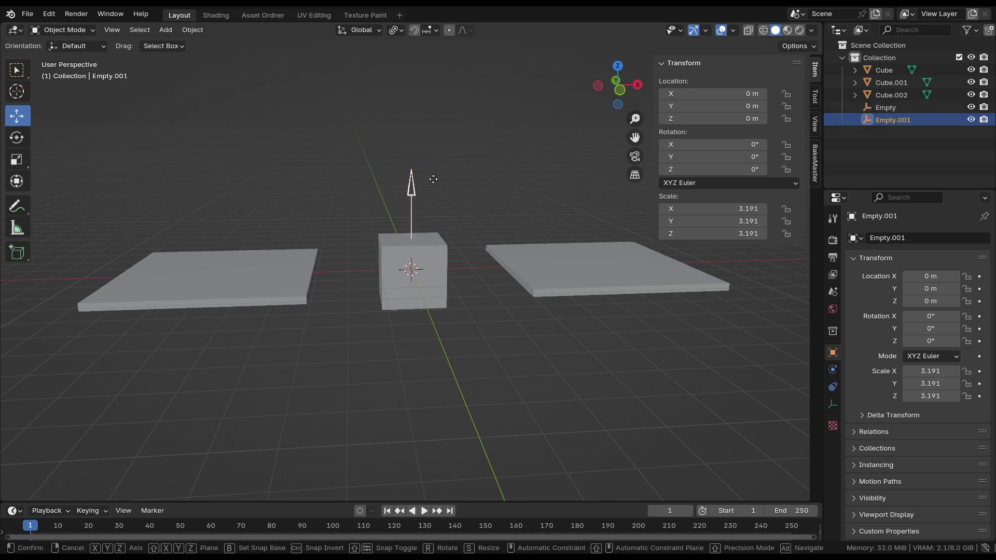
right_click(453, 224)
drag(456, 272, 260, 280)
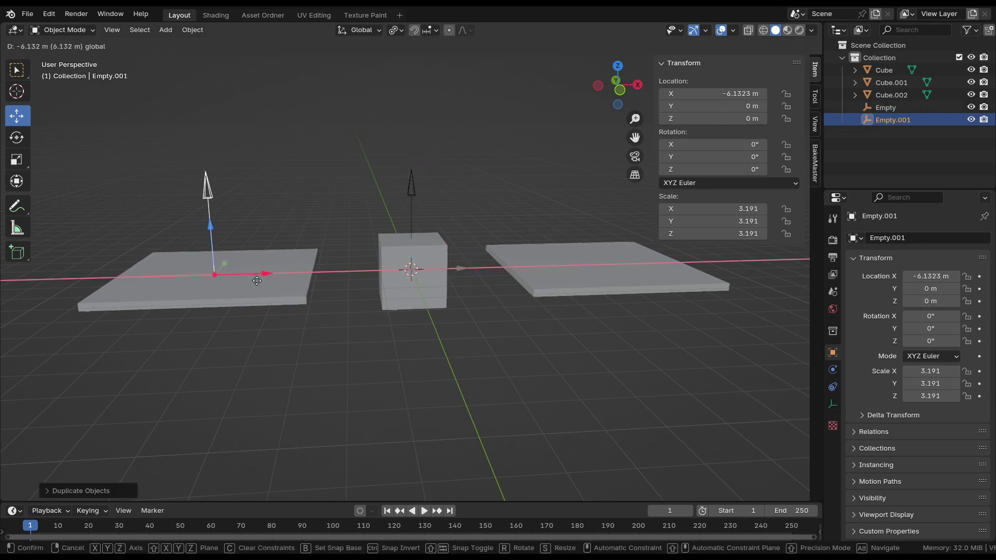
right_click(259, 281)
Enable snapping, snap the copy 6 m along X above a side slab, and duplicate again
click(414, 29)
drag(462, 268, 643, 275)
key(shift+d)
right_click(399, 306)
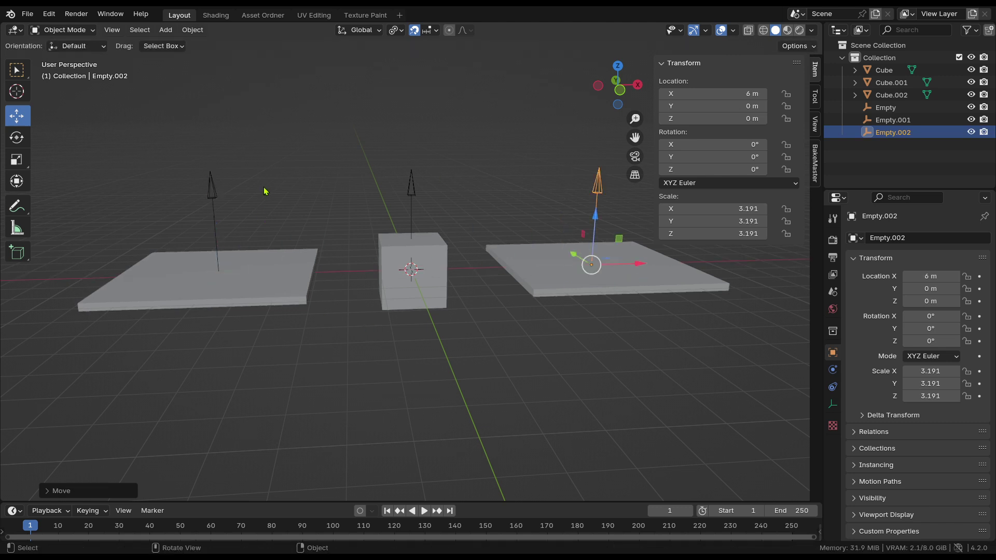
Rename the left empty at X −6 m to 'Happy Place'
click(209, 193)
key(F2)
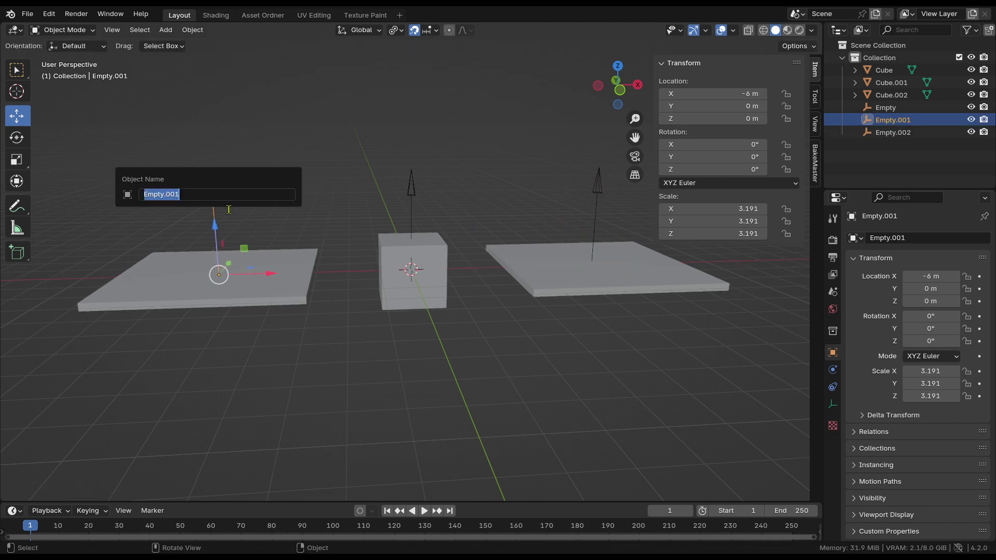
text(Position 1)
key(ctrl+a)
click(183, 197)
key(BackSpace)
text(A)
key(ctrl+a)
text(Happy Pla)
key(Return)
Rename the right empty at X 6 m to 'Sad Place', reusing the copied name
key(F2)
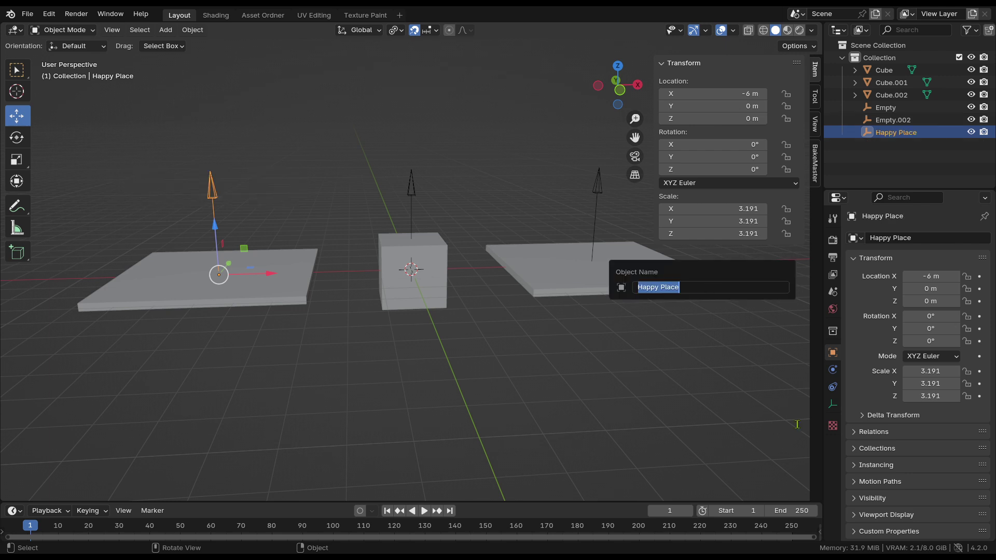
click(240, 203)
click(221, 195)
key(F2)
key(ctrl+c)
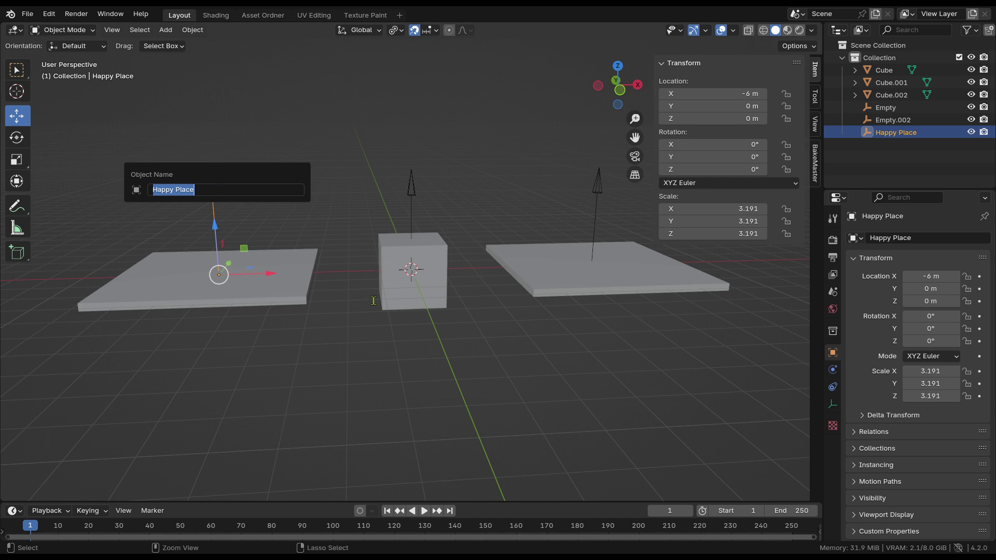
click(606, 183)
key(F2)
key(ctrl+v)
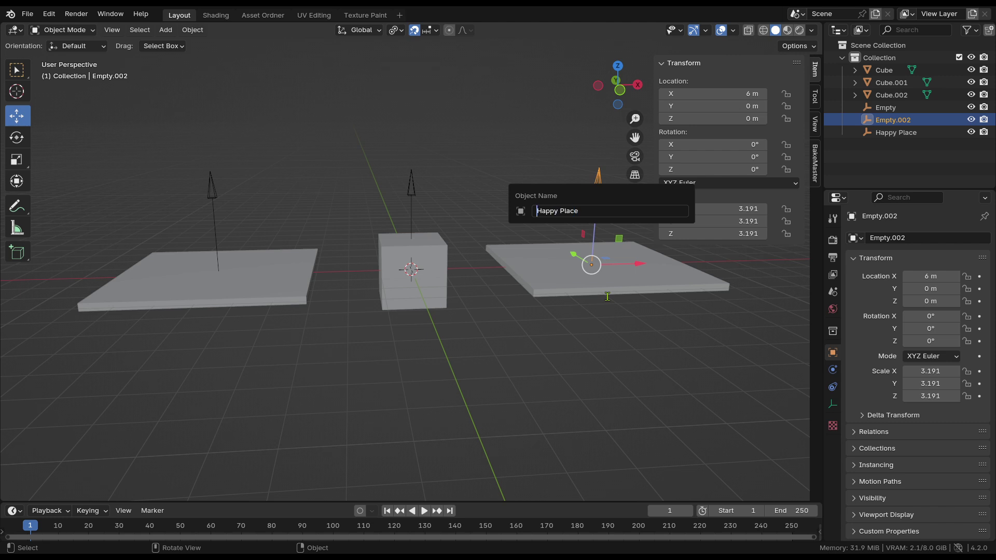
key(Delete)
key(Delete)
key(Delete)
key(Delete)
key(Delete)
text(Sad)
key(Return)
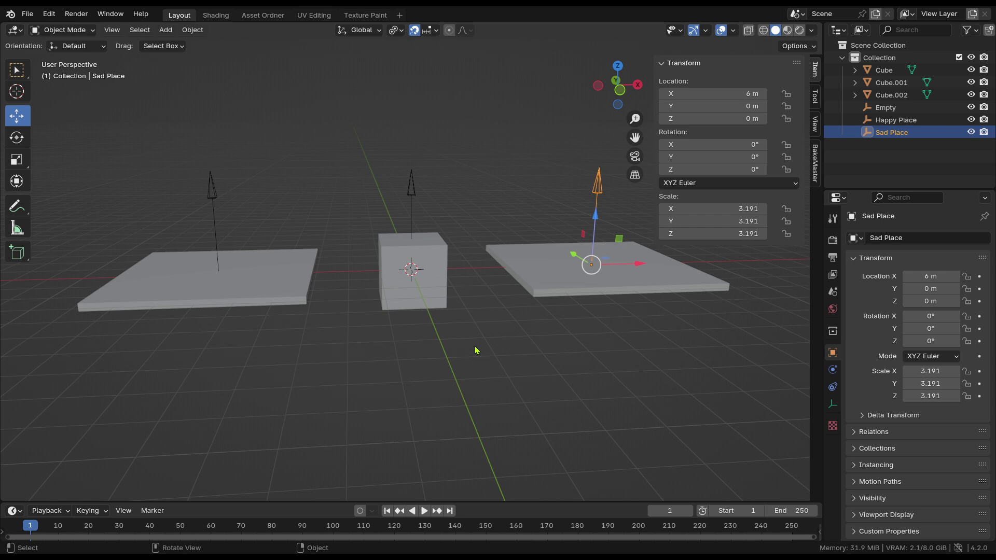
In Material Preview, set the left plate Cube.001's base colour to yellow
click(260, 294)
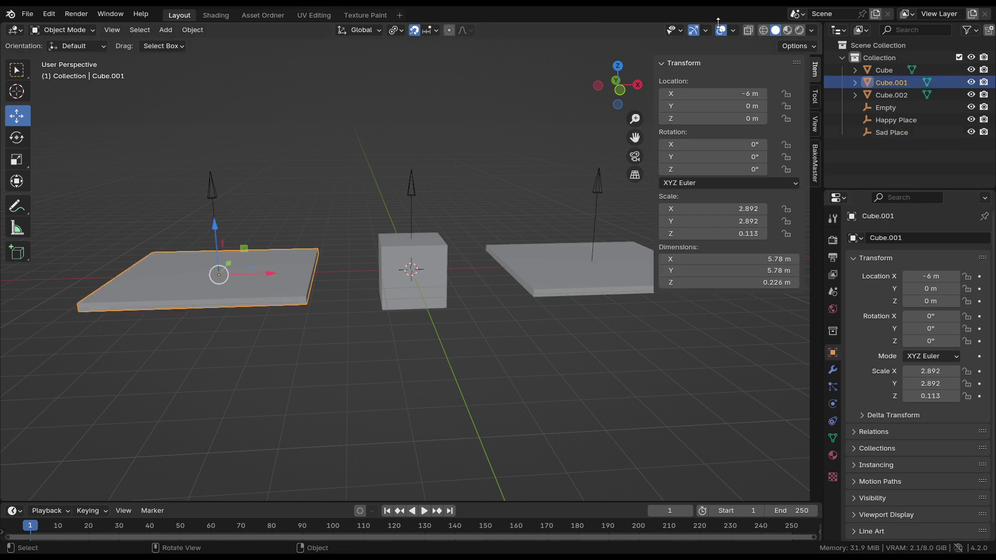
click(788, 31)
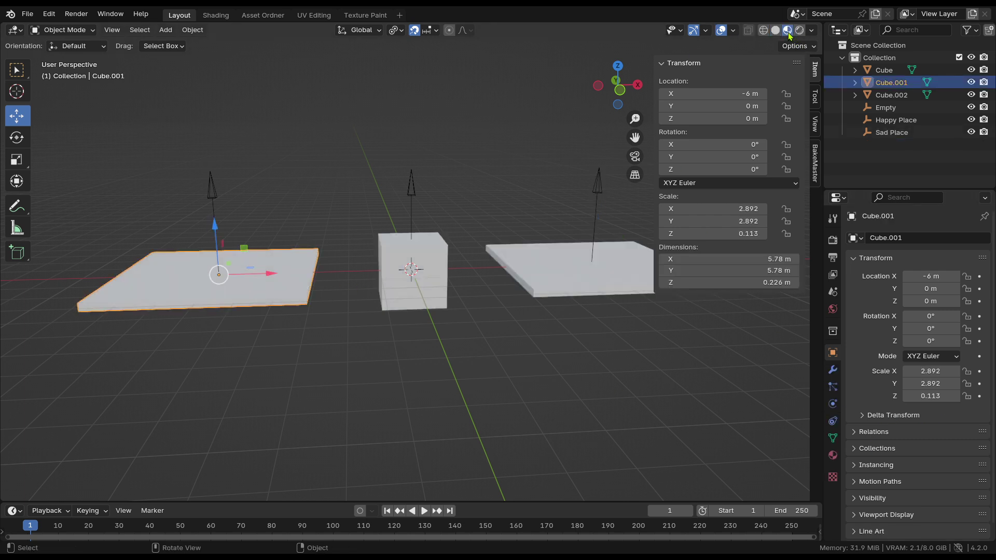
click(833, 455)
click(943, 365)
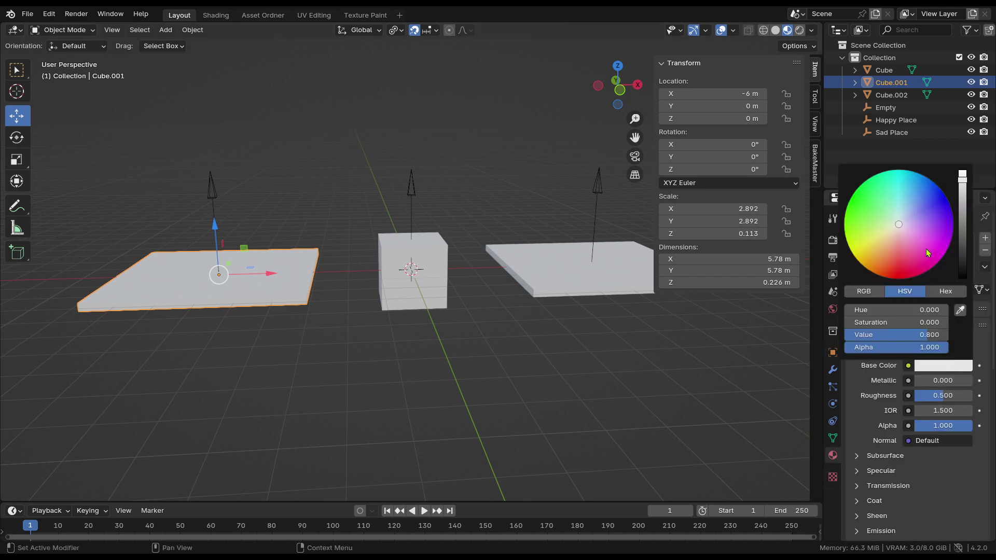
click(880, 275)
drag(880, 275, 861, 262)
Give the right plate Cube.002 a new material with a black base colour
click(891, 95)
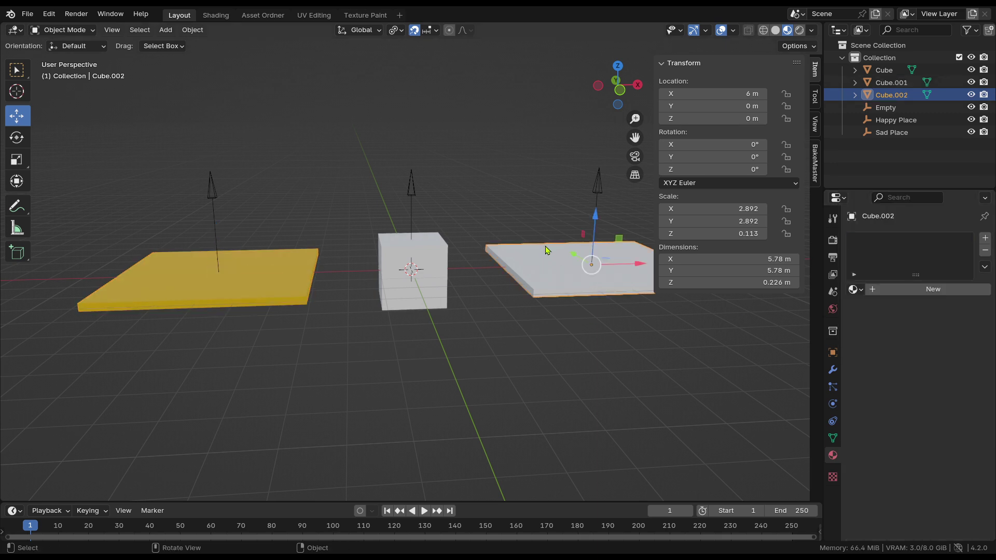
click(901, 289)
click(944, 365)
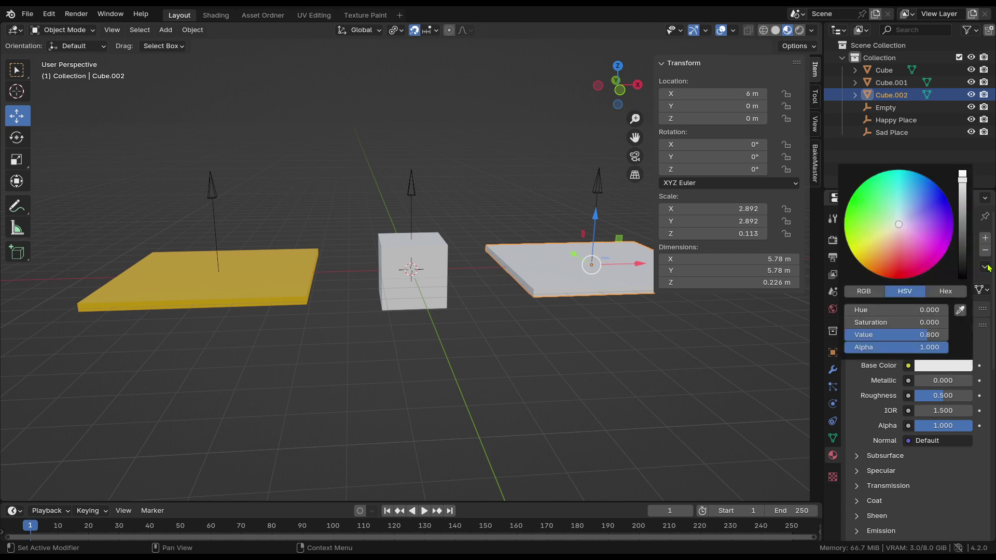
drag(929, 335, 882, 335)
middle_drag(407, 317, 469, 255)
click(405, 327)
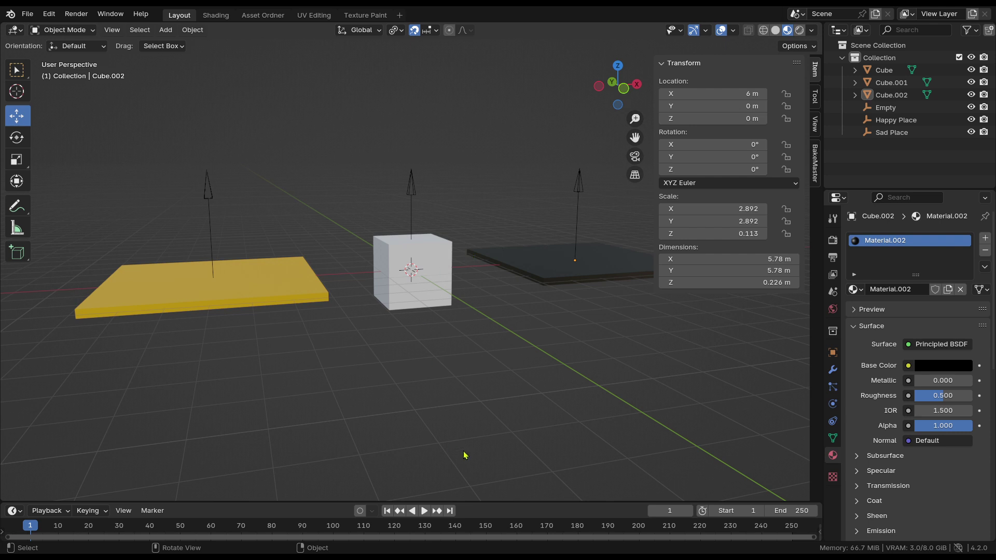
middle_drag(434, 316, 493, 282)
click(442, 308)
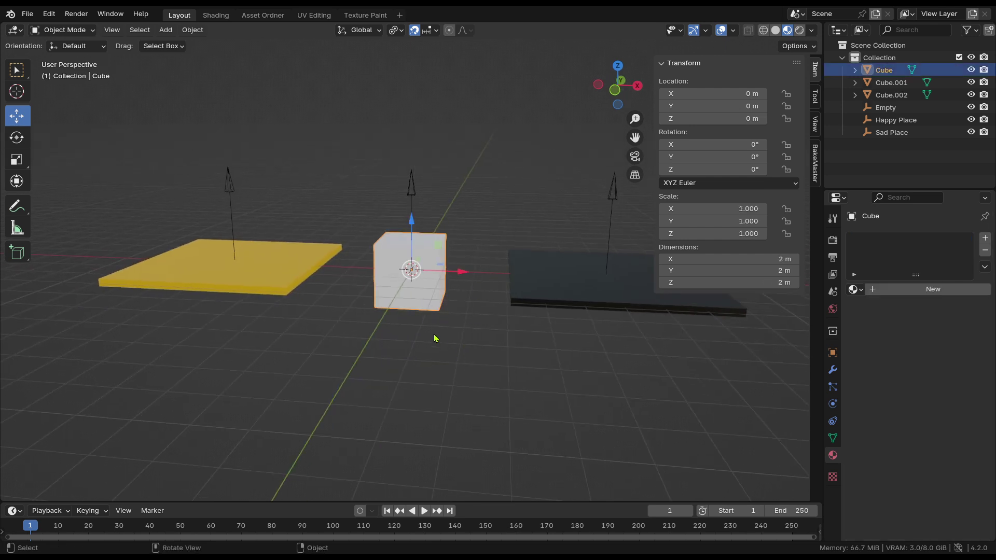
Orbit around the scene and trial a move on the central arrow empty, cancelling it
middle_drag(435, 338, 429, 324)
middle_drag(318, 305, 315, 210)
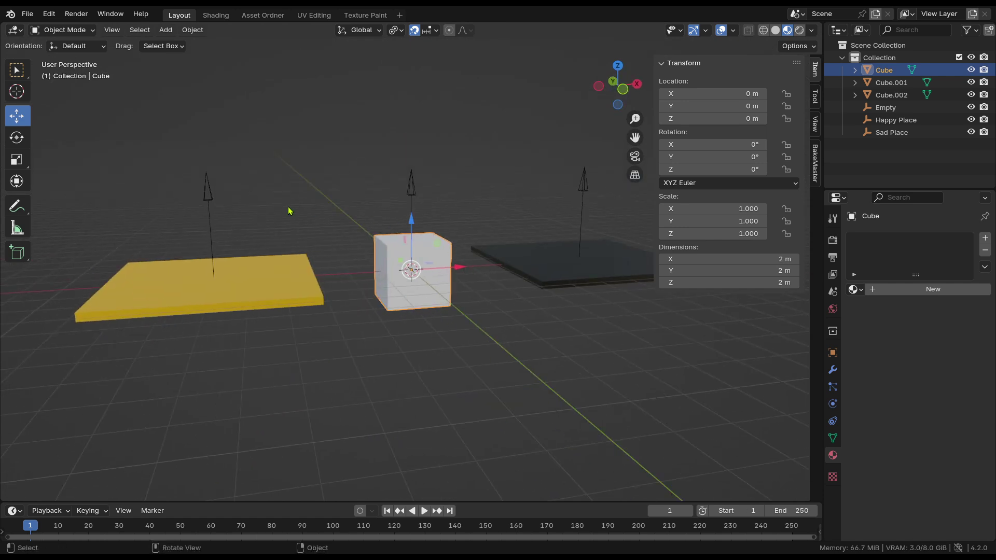
middle_drag(423, 289, 435, 276)
scroll(489, 278, up, 3)
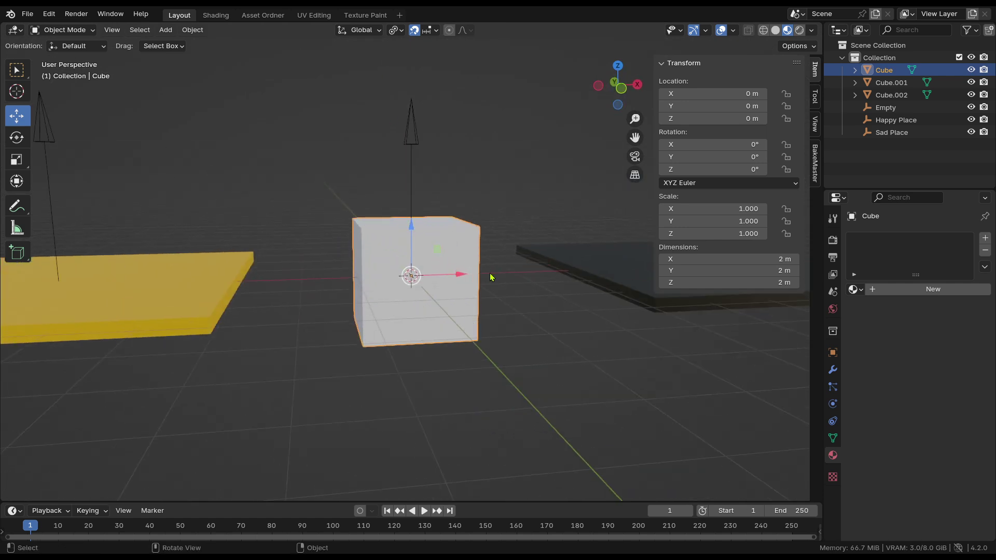
scroll(447, 229, down, 3)
click(412, 191)
key(g)
key(Escape)
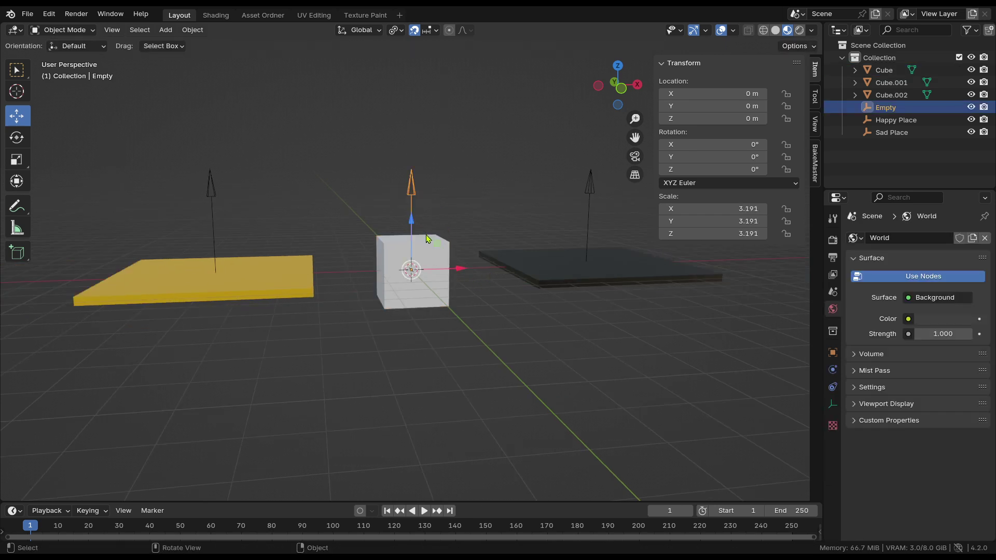
middle_drag(438, 156, 257, 239)
scroll(610, 298, down, 4)
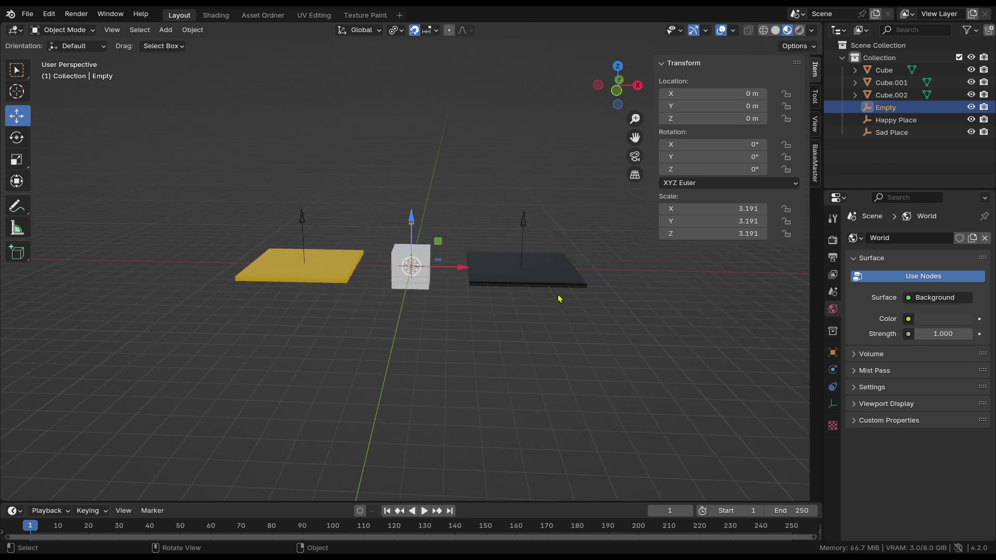
scroll(501, 289, up, 3)
Inspect the Happy Place and Sad Place empties from several viewing angles
click(259, 207)
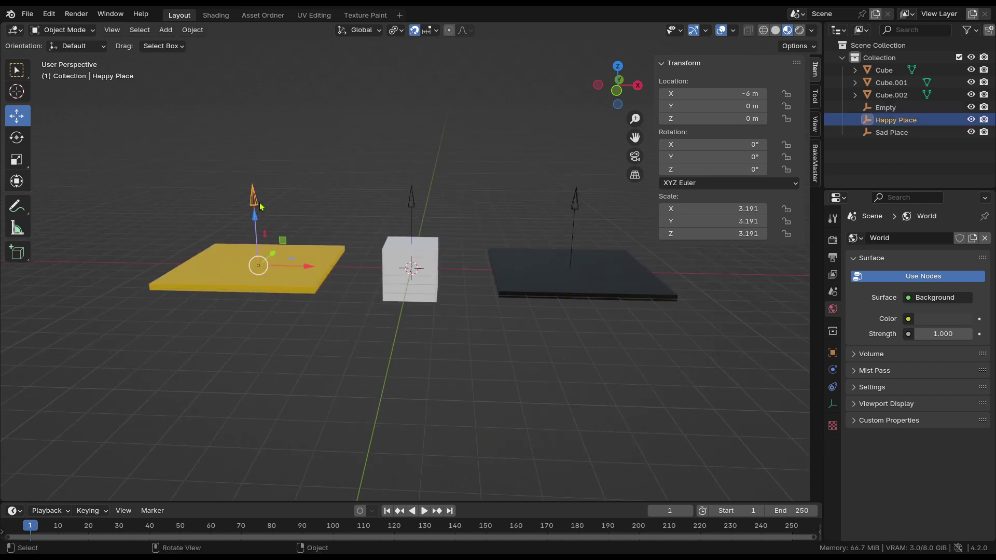
middle_drag(432, 332, 457, 296)
scroll(456, 296, up, 3)
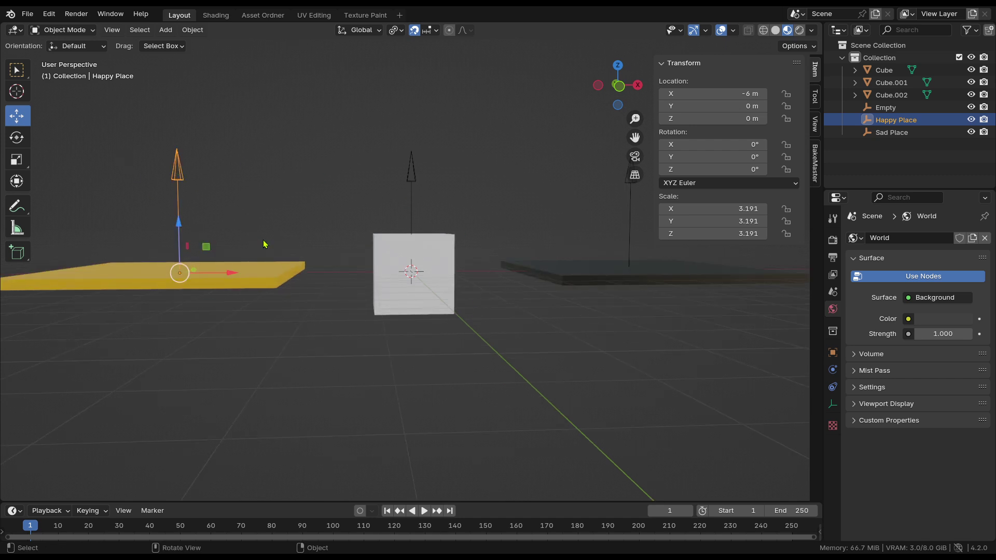
scroll(264, 244, down, 3)
click(540, 206)
middle_drag(540, 207, 508, 308)
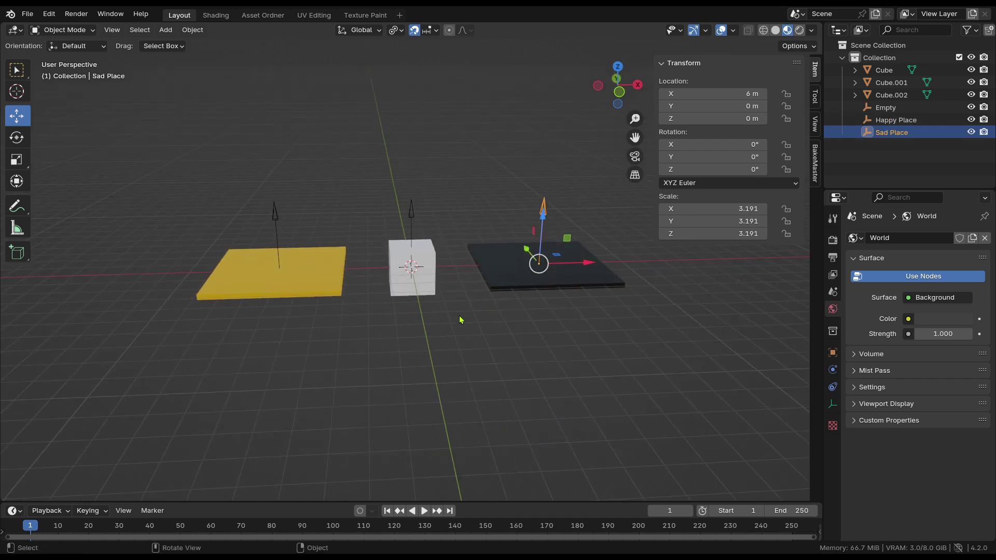
scroll(529, 353, up, 3)
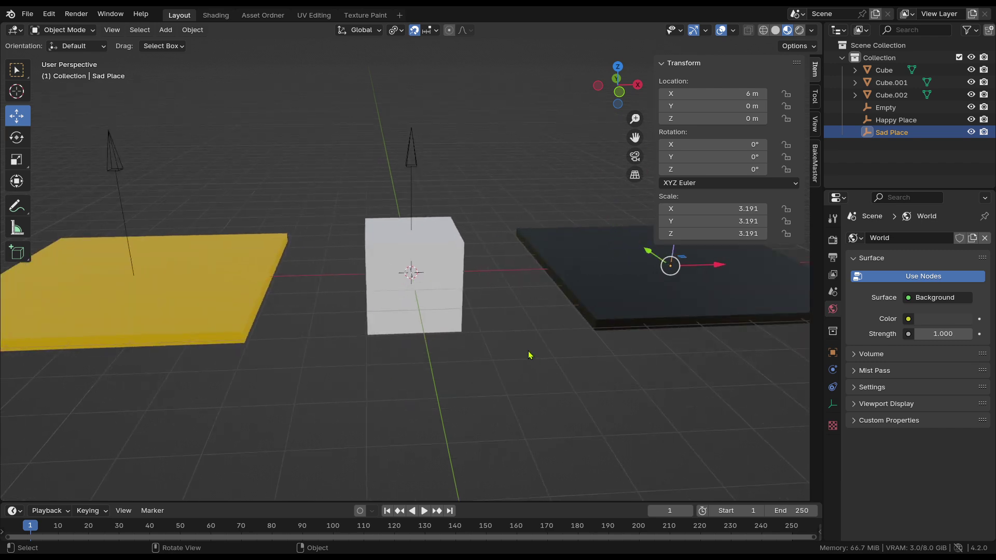
scroll(257, 300, down, 2)
Select the dark and yellow plates with yellow active, and lower the Z location slightly
click(256, 301)
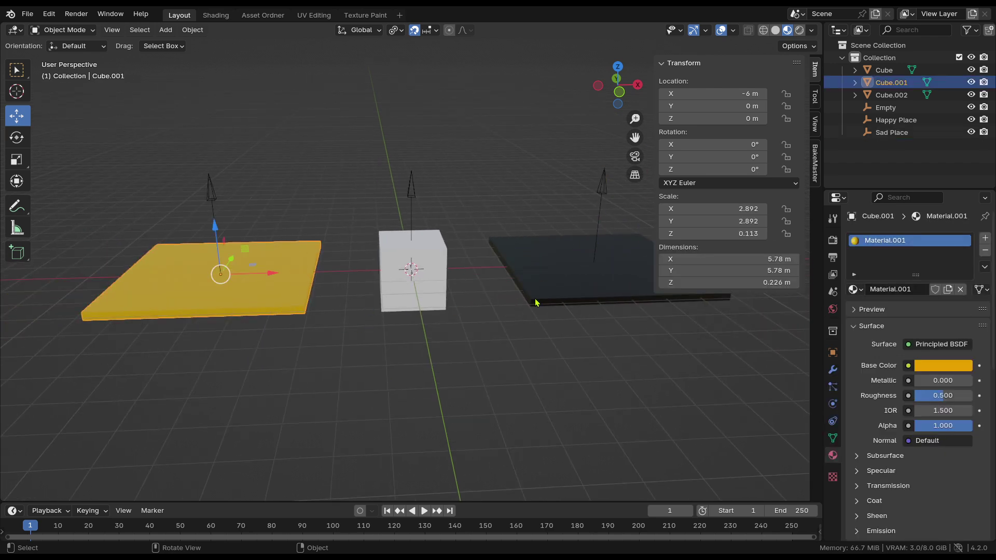
click(556, 297)
shift+click(294, 289)
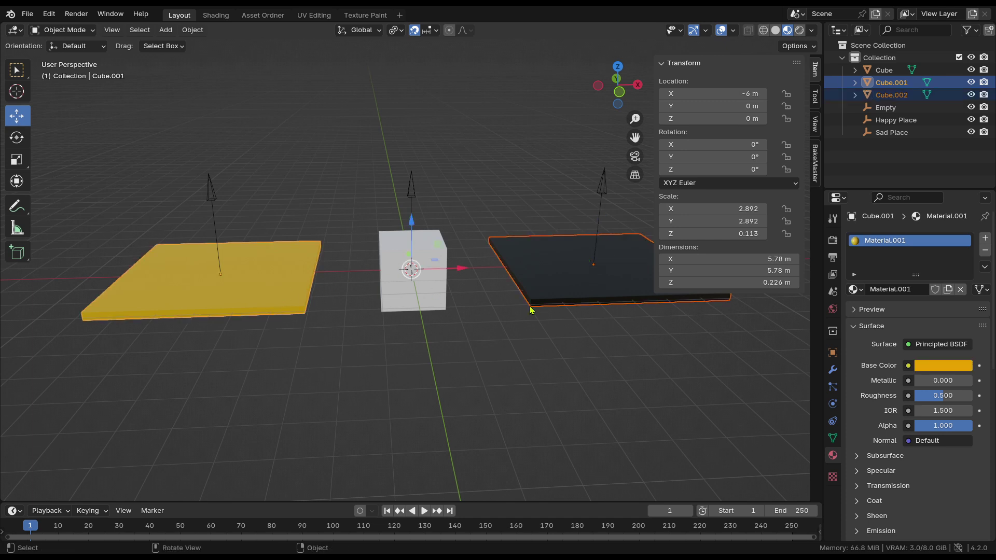
click(278, 311)
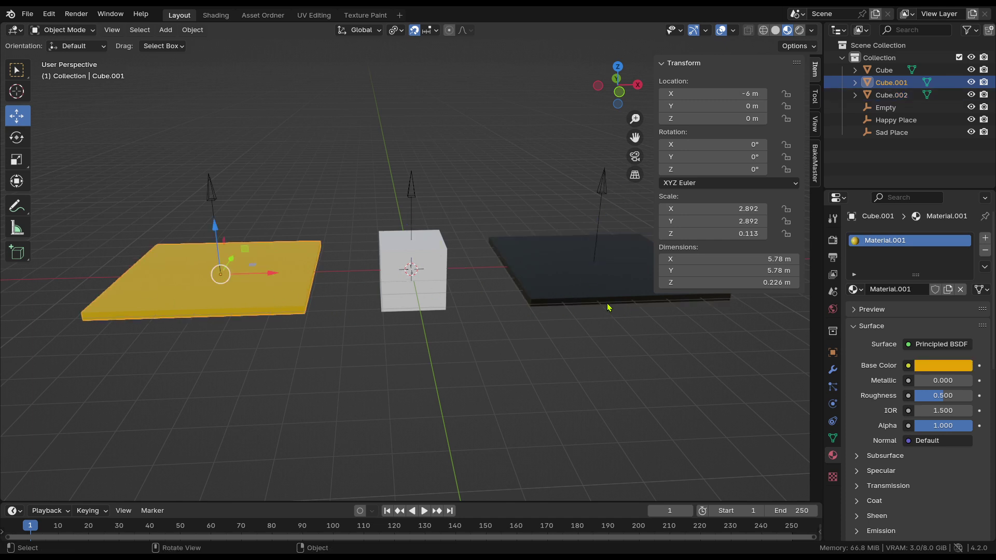
click(590, 303)
shift+click(282, 292)
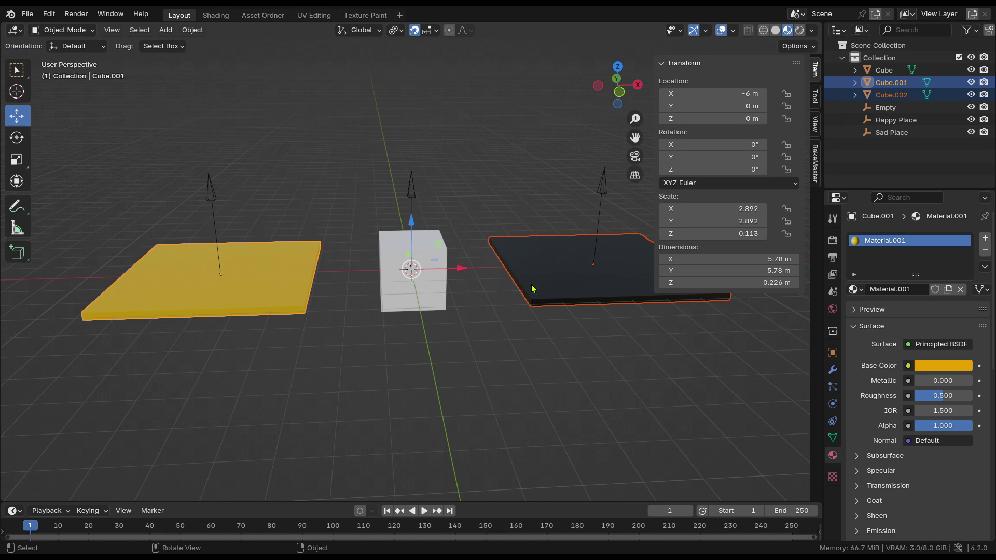
middle_drag(284, 303, 438, 219)
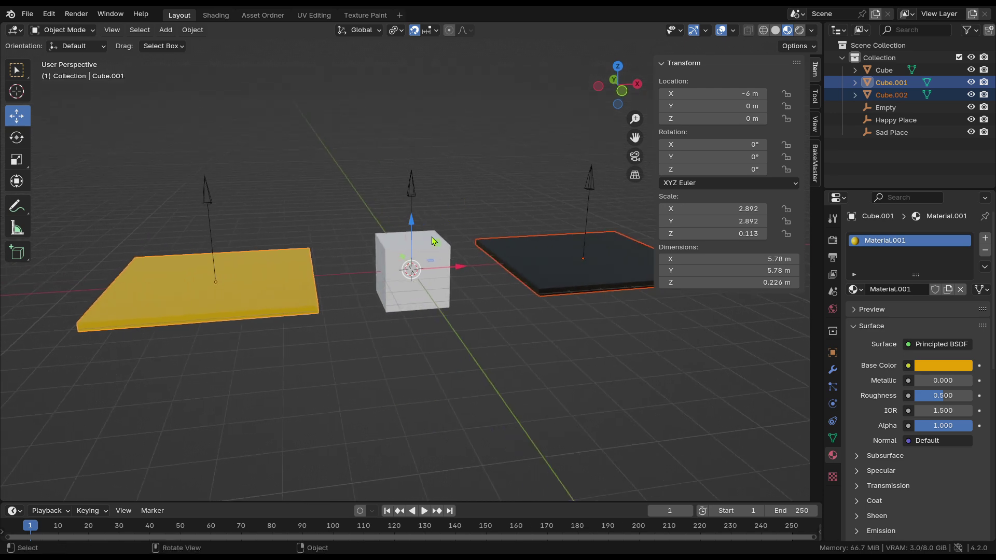
mouse_move(719, 118)
mouse_down()
mouse_move(688, 118)
mouse_move(702, 118)
mouse_up()
Select only the yellow plane and copy it, then deselect the dark plane
click(272, 284)
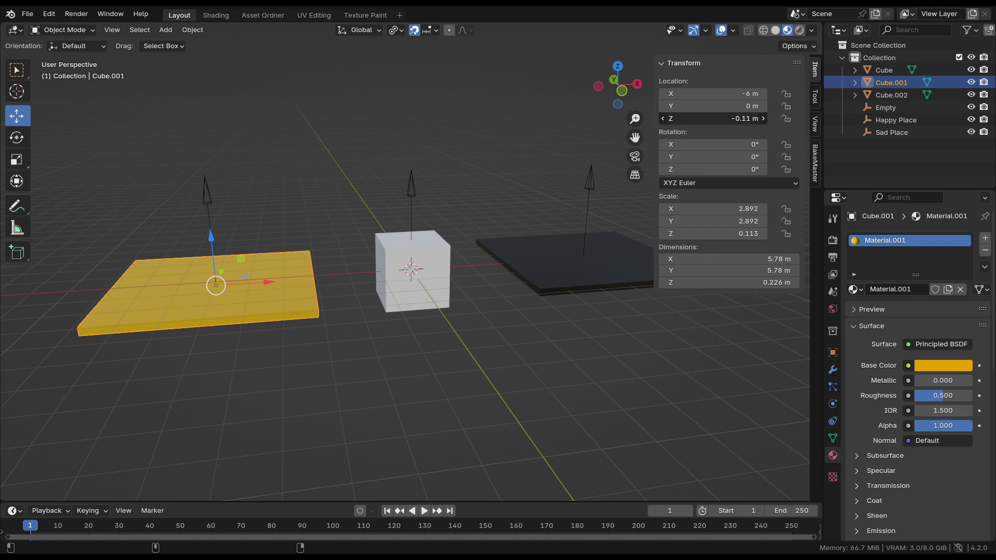
key(ctrl+c)
click(585, 267)
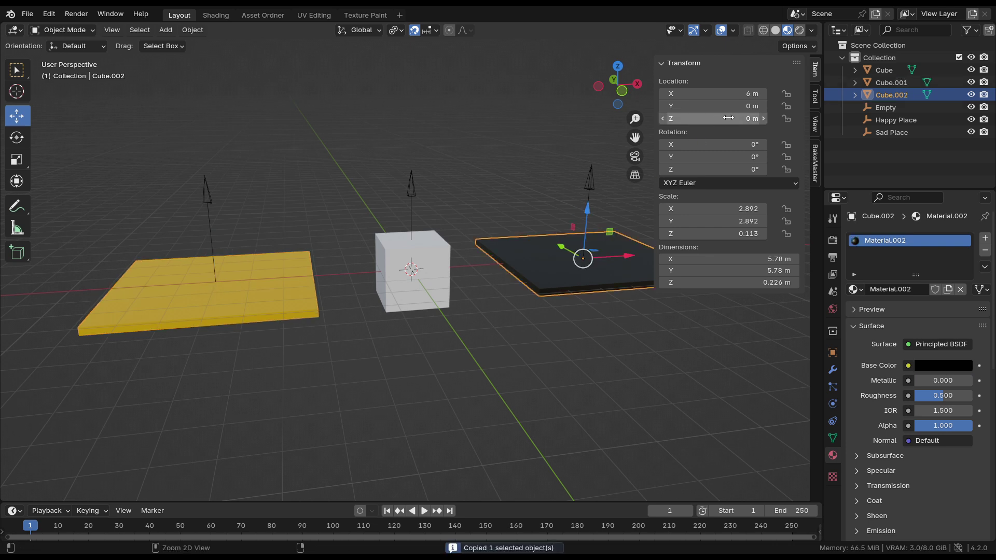
key(alt+a)
middle_drag(545, 276, 229, 268)
Check the viewport gizmo and overlay options while selecting and deselecting Happy Place
click(178, 228)
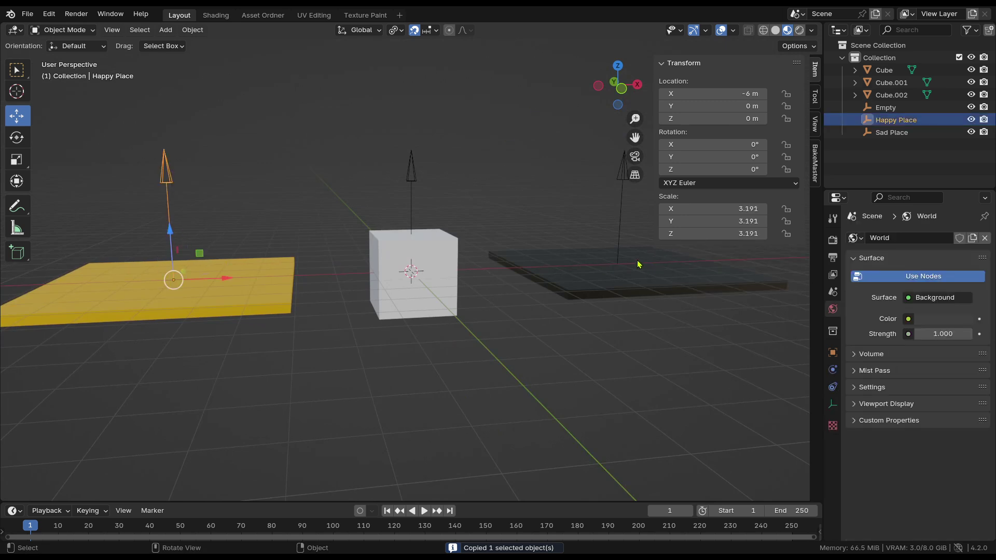
click(708, 31)
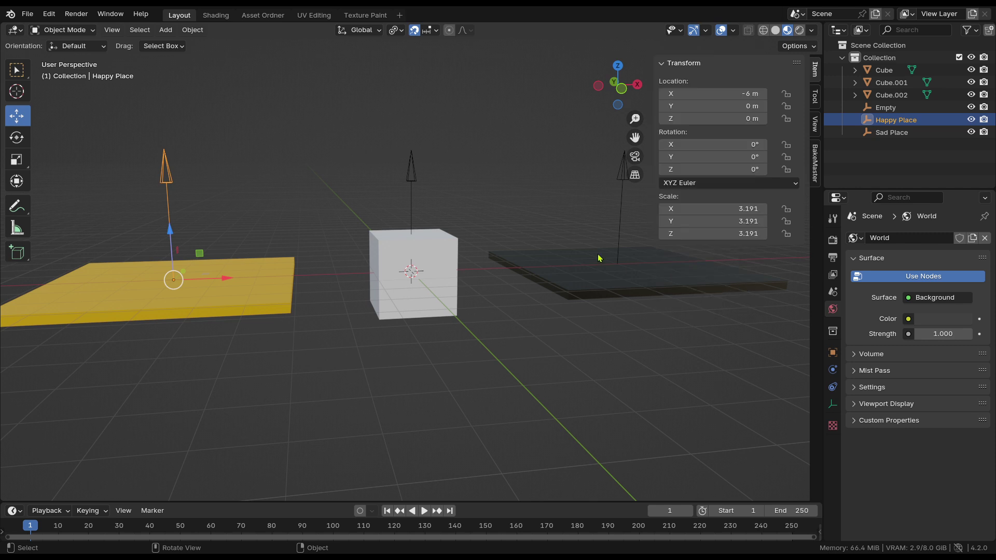
click(735, 31)
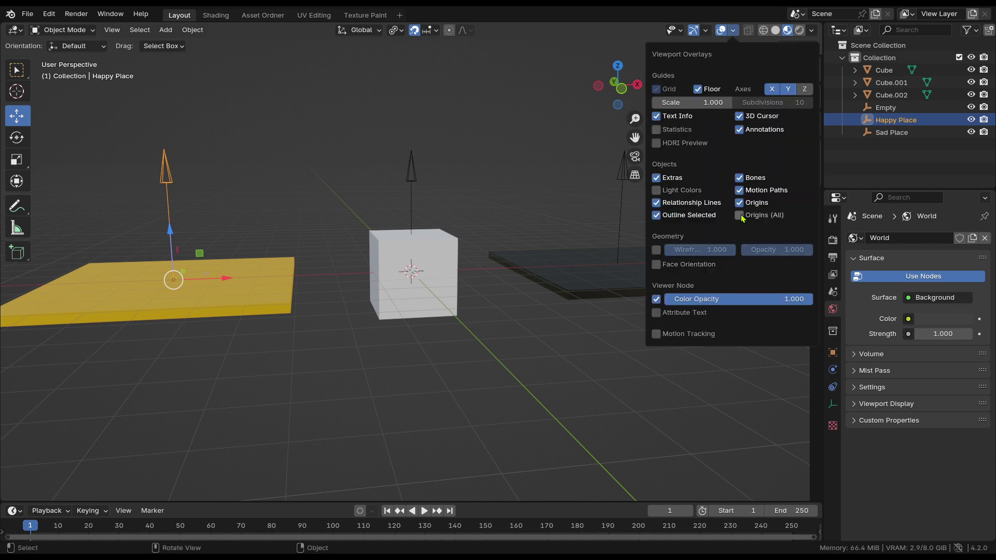
scroll(456, 316, down, 2)
click(344, 318)
scroll(217, 224, up, 2)
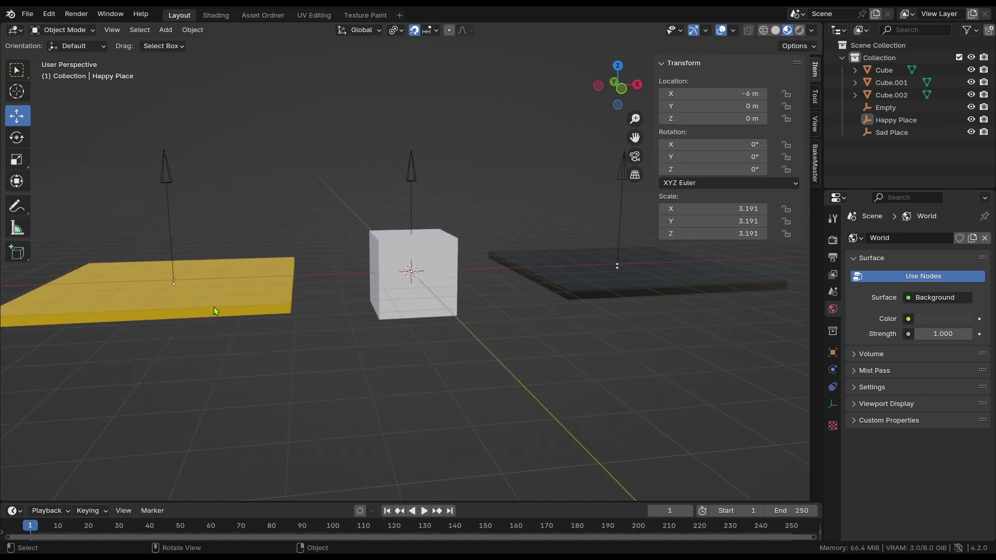
click(167, 186)
click(423, 166)
Select the dark plane, then add the yellow plane so both plates are selected
click(621, 269)
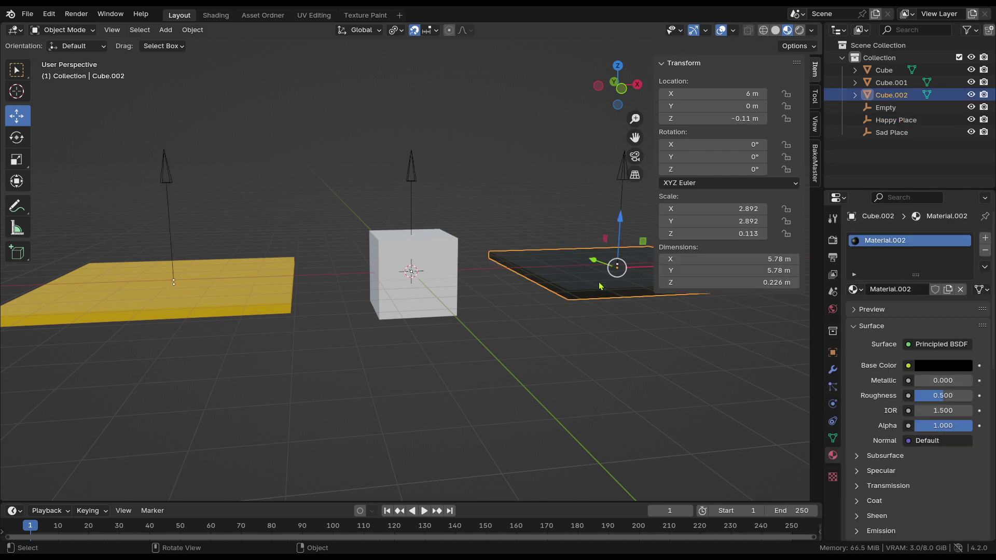
key(g)
key(Escape)
drag(226, 288, 388, 330)
key(Escape)
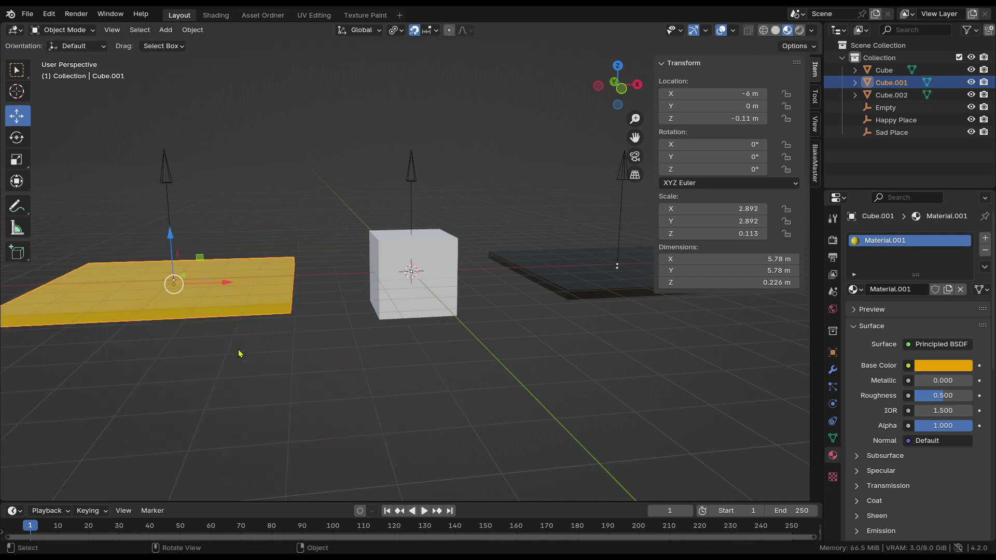
scroll(590, 325, down, 3)
click(533, 301)
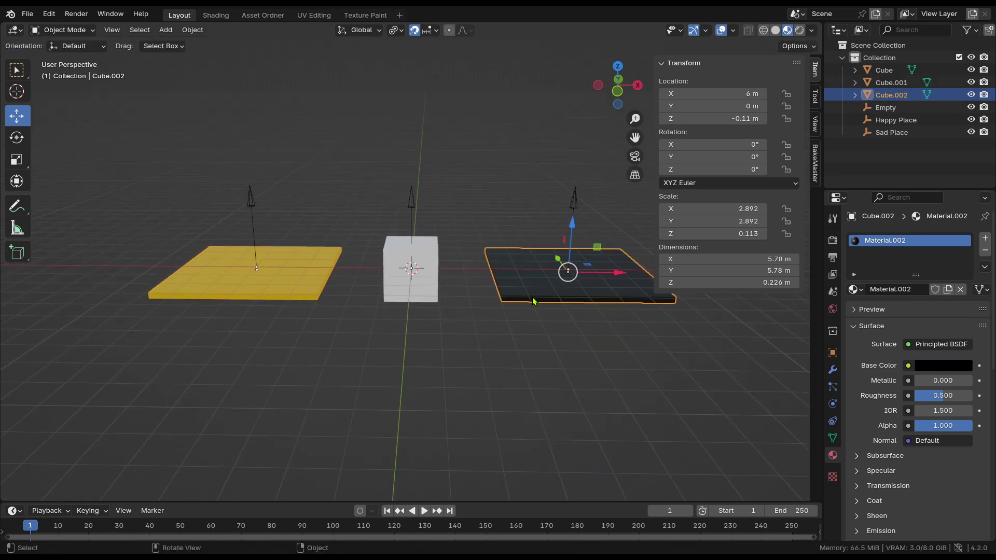
shift+click(318, 297)
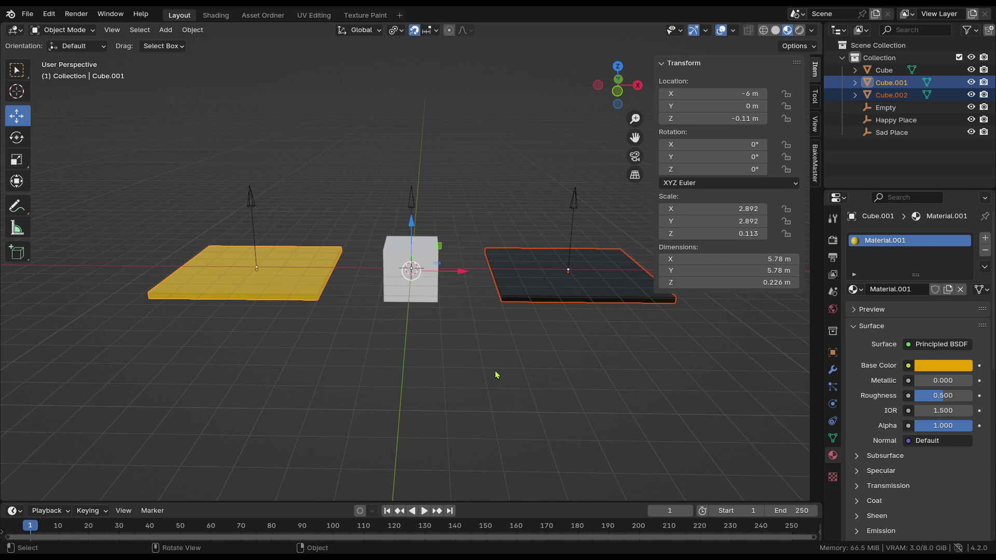
middle_drag(518, 311, 394, 337)
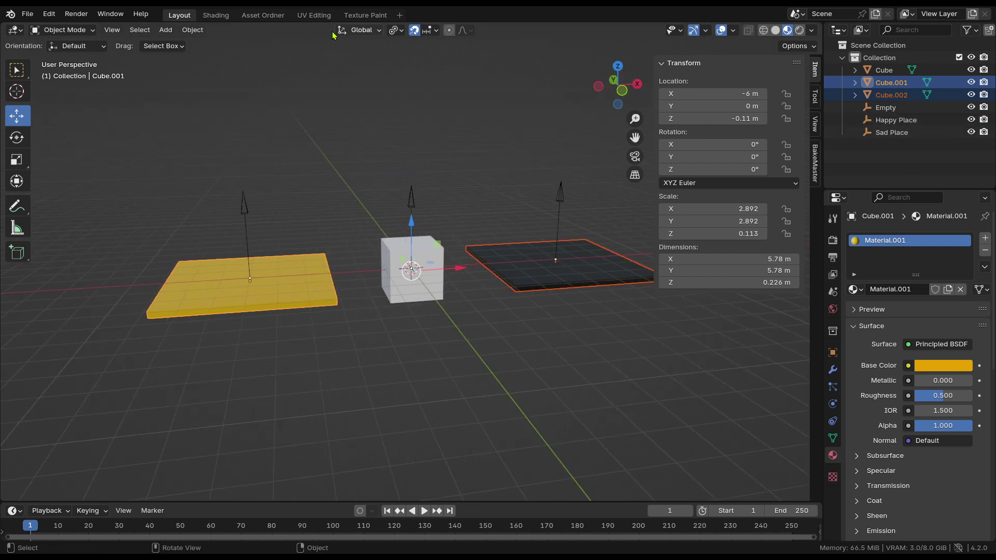
middle_drag(486, 371, 416, 280)
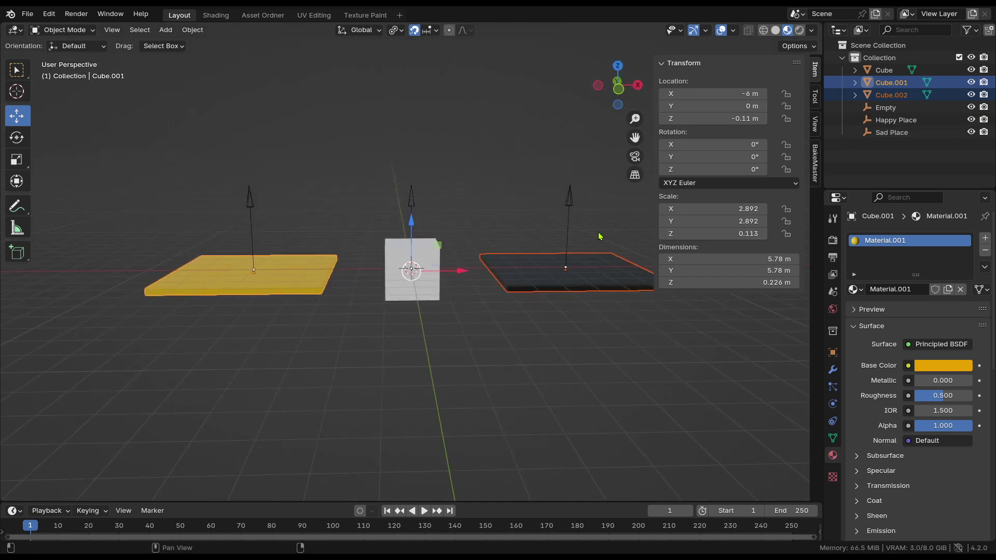
Put Cube.001 and Cube.002 into a new collection named 'Hide for now' via M
key(m)
click(456, 310)
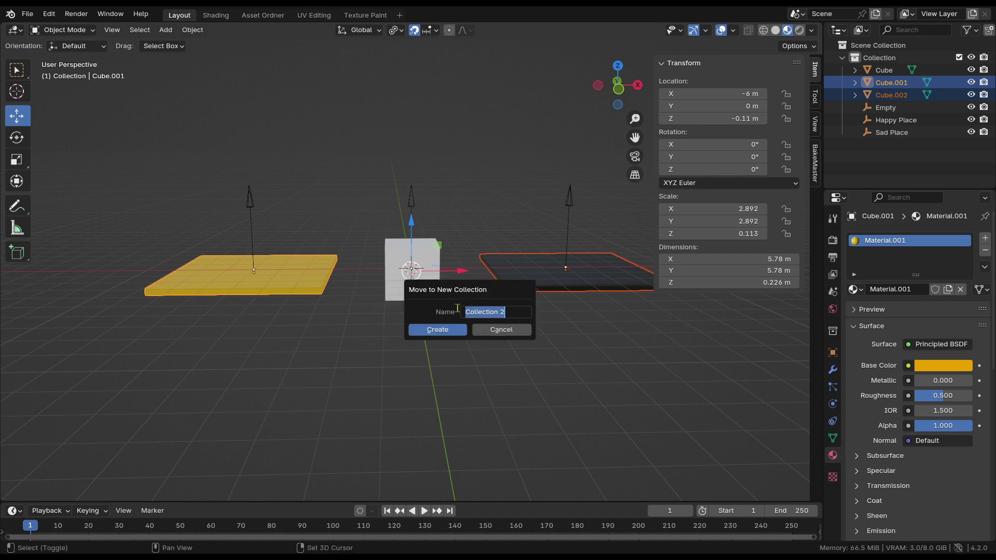
key(BackSpace)
text(Hid)
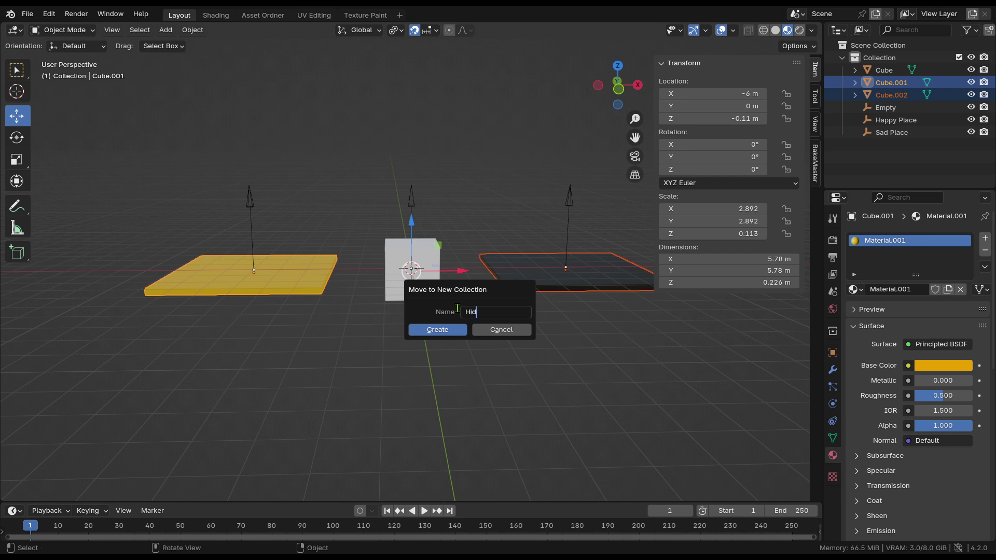
text(e for now)
click(449, 330)
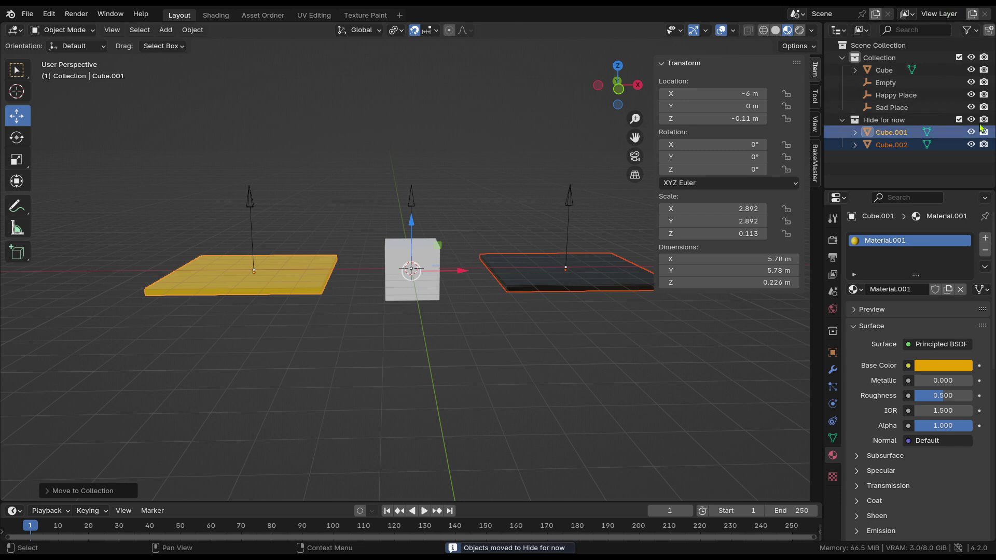
Hide the 'Hide for now' collection and look over the cube and central Empty
key(h)
scroll(346, 275, up, 1)
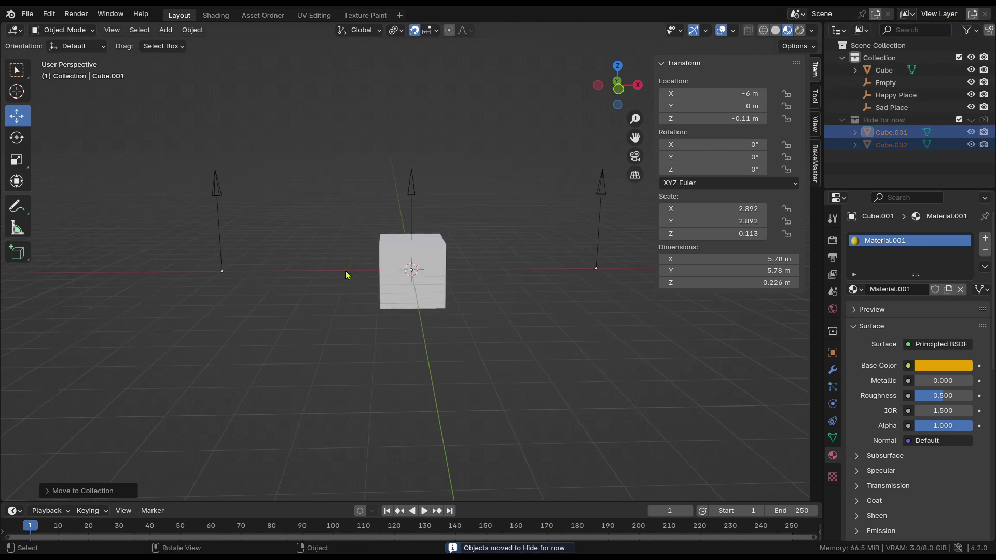
click(422, 296)
middle_drag(422, 296, 456, 262)
click(456, 263)
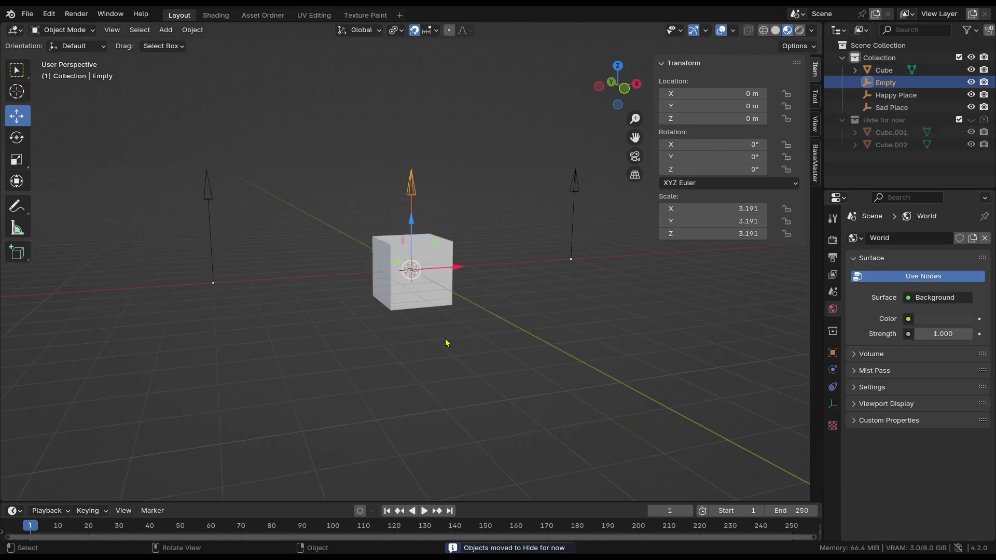
scroll(453, 363, up, 2)
scroll(453, 363, down, 3)
middle_drag(373, 349, 587, 218)
click(587, 218)
Trial moves on Happy Place and the central Empty, cancelling each so both stay put
click(215, 207)
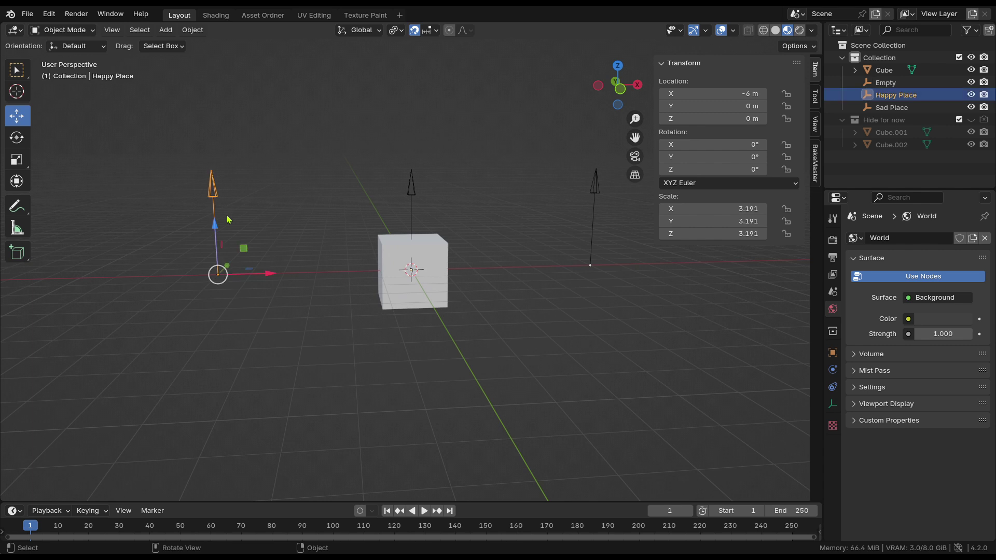
key(g)
key(Escape)
middle_drag(529, 341, 406, 187)
click(406, 187)
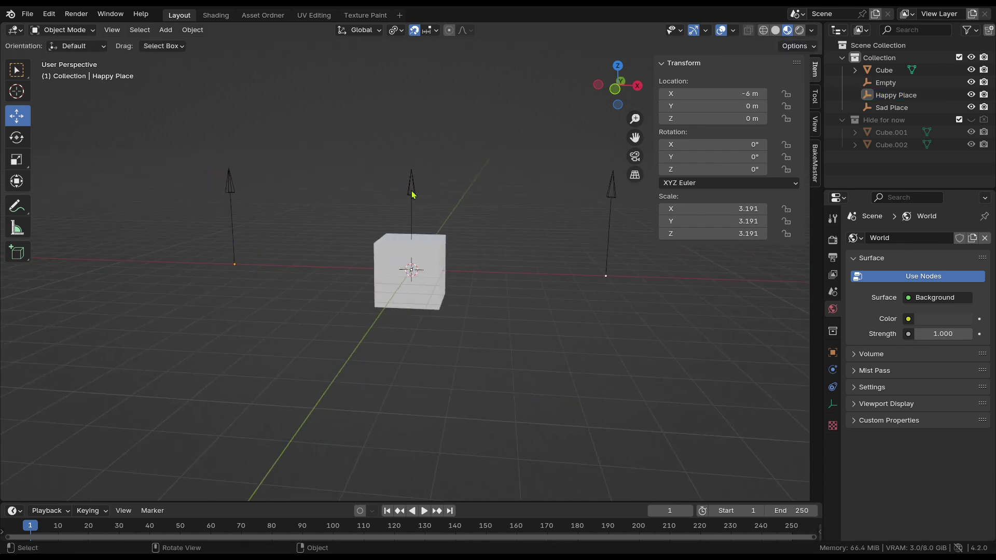
click(413, 193)
key(g)
key(Escape)
middle_drag(425, 308, 219, 283)
Select the cube, then the central Empty, and cancel a trial upward move
click(448, 296)
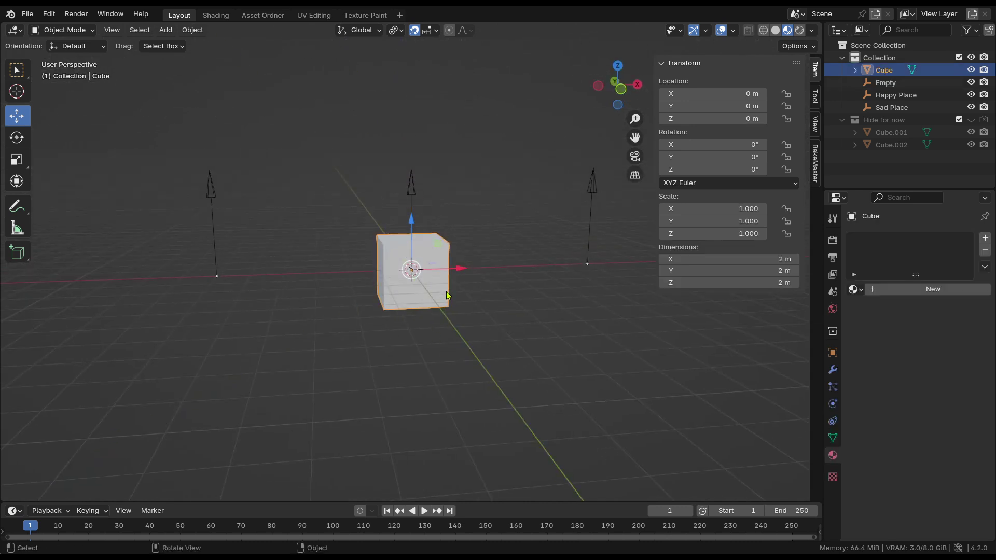
click(416, 194)
key(g)
key(Escape)
scroll(444, 276, down, 2)
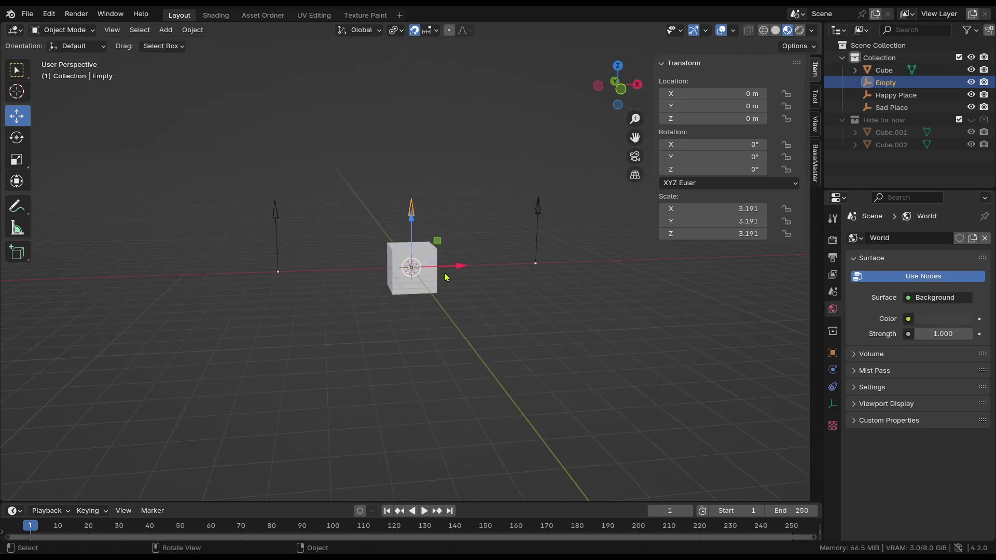
scroll(445, 276, up, 2)
After a quick Edit Mode check, move the cube up and aside to X −2, Y 3, Z 2 m
middle_drag(445, 276, 372, 326)
click(433, 313)
key(Tab)
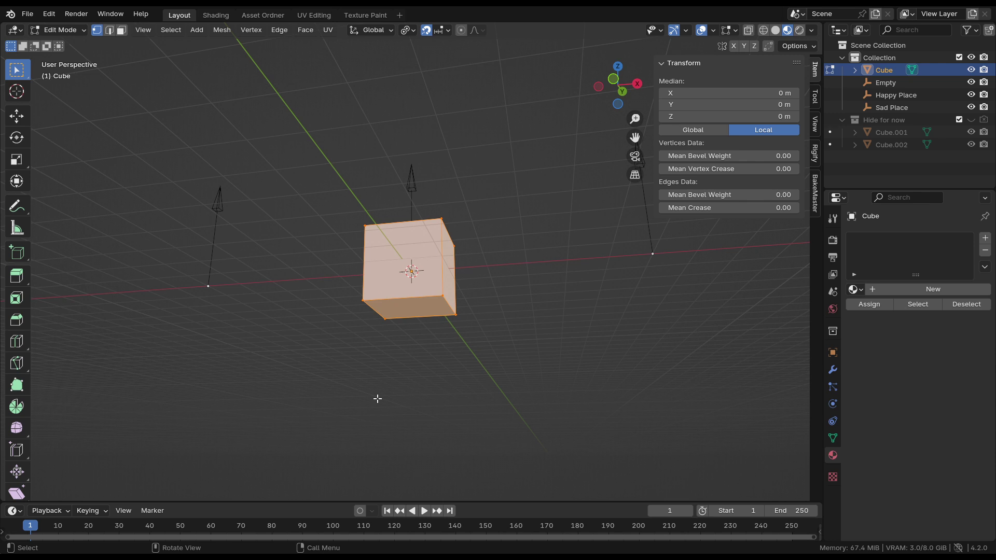
middle_drag(388, 373, 493, 400)
key(Tab)
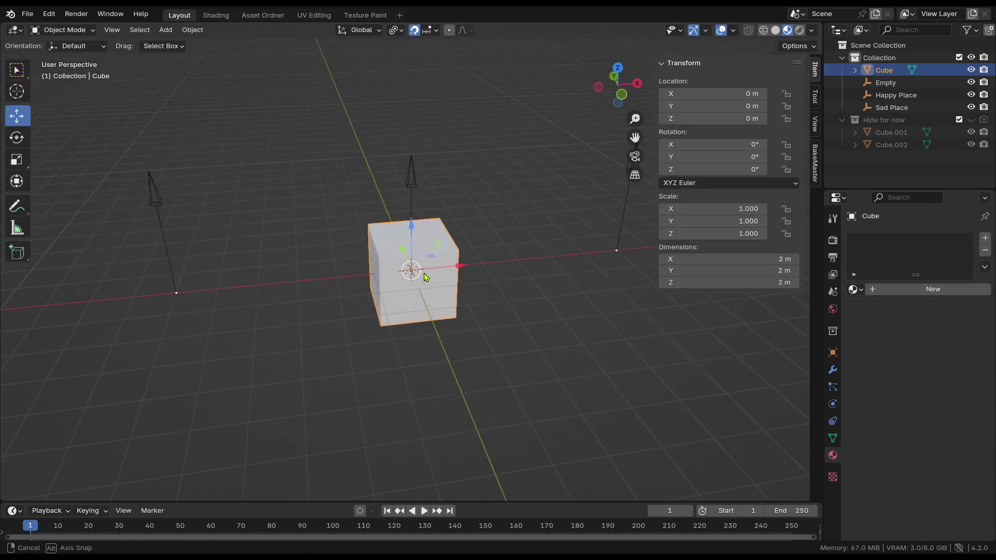
middle_drag(422, 276, 439, 279)
middle_drag(493, 208, 446, 249)
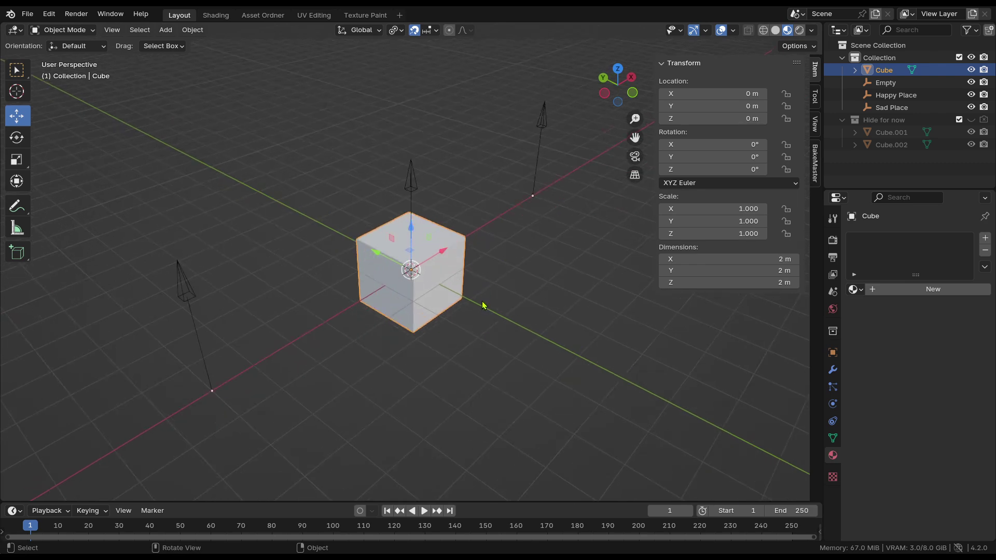
key(g)
click(344, 218)
middle_drag(358, 265, 416, 240)
Turn on Name in Sad Place's Viewport Display settings so its name shows in the viewport
click(415, 240)
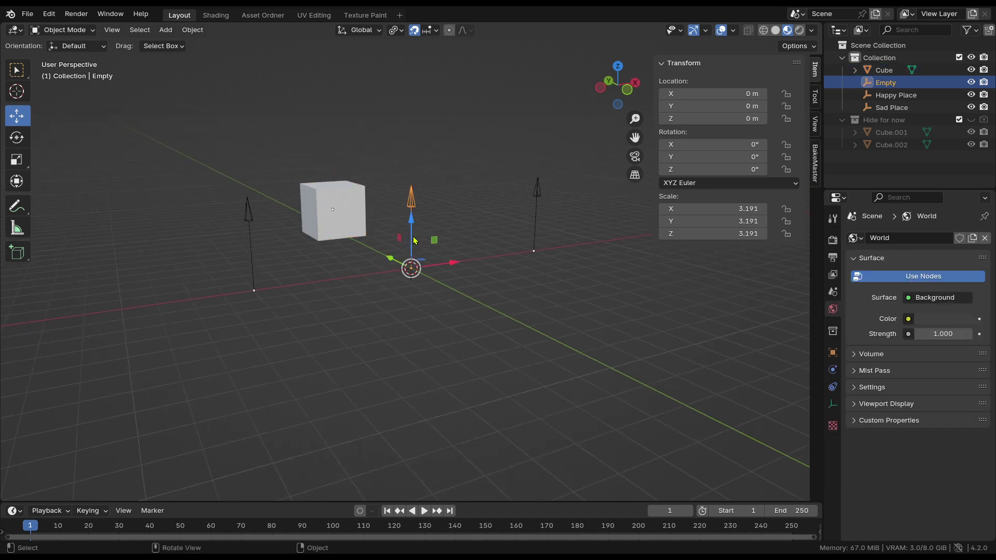
click(247, 221)
key(F2)
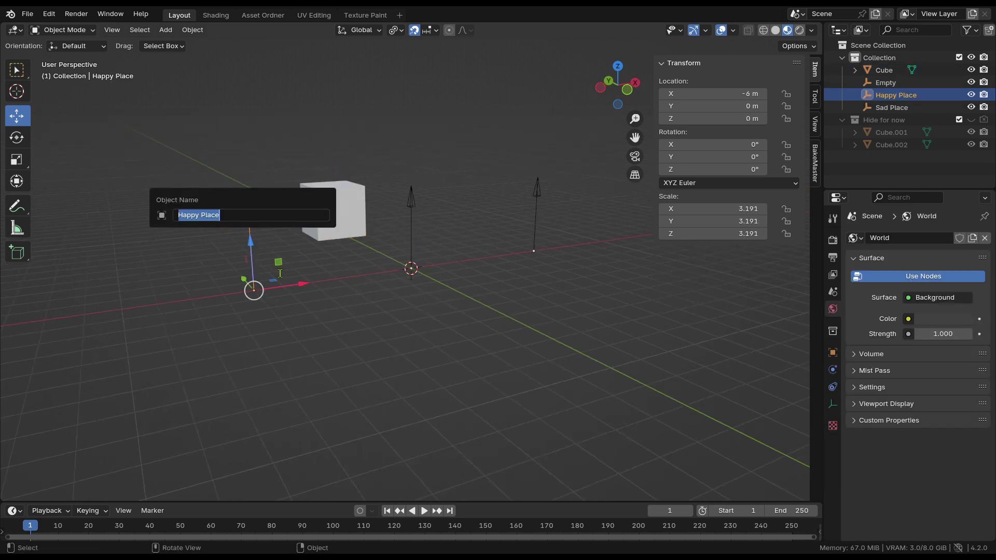
click(534, 249)
key(F2)
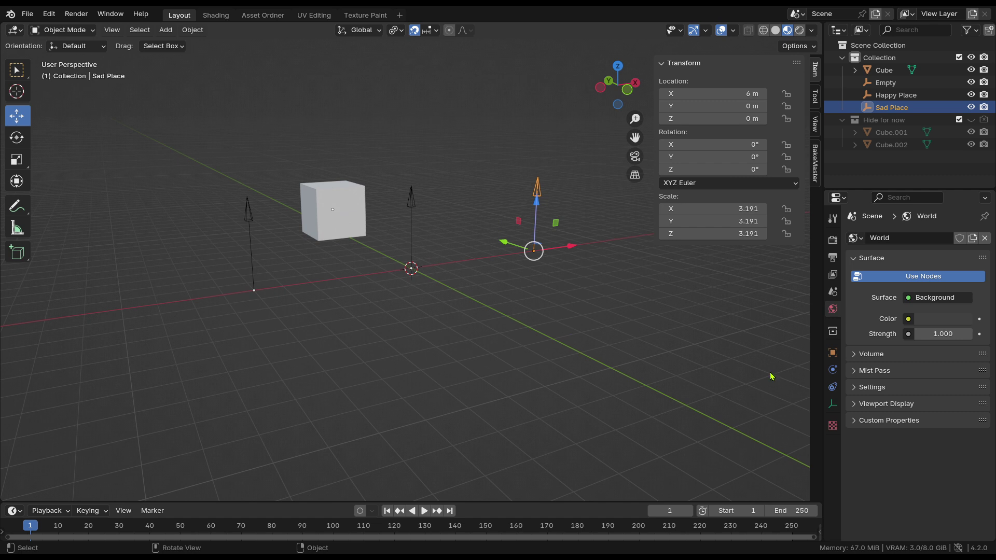
click(833, 353)
click(871, 499)
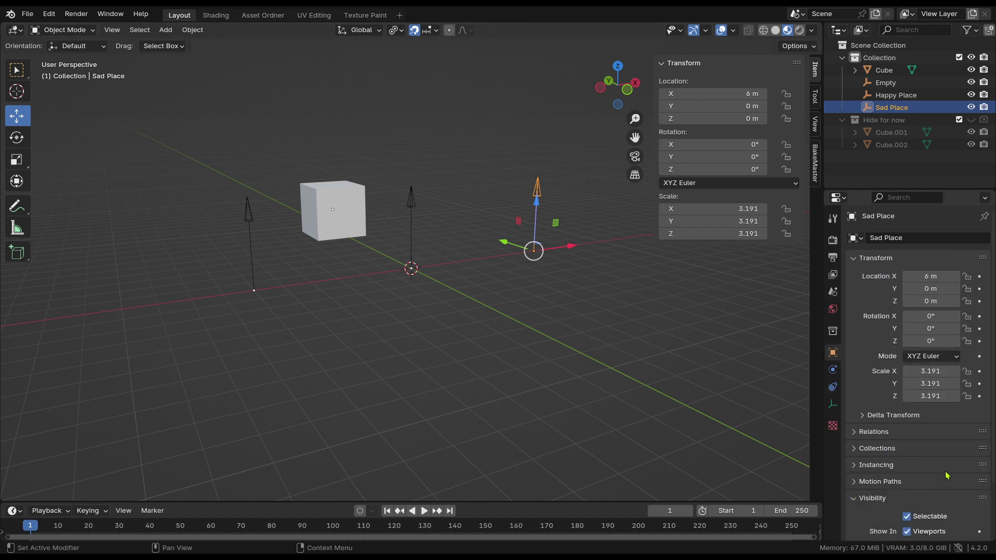
scroll(939, 508, down, 3)
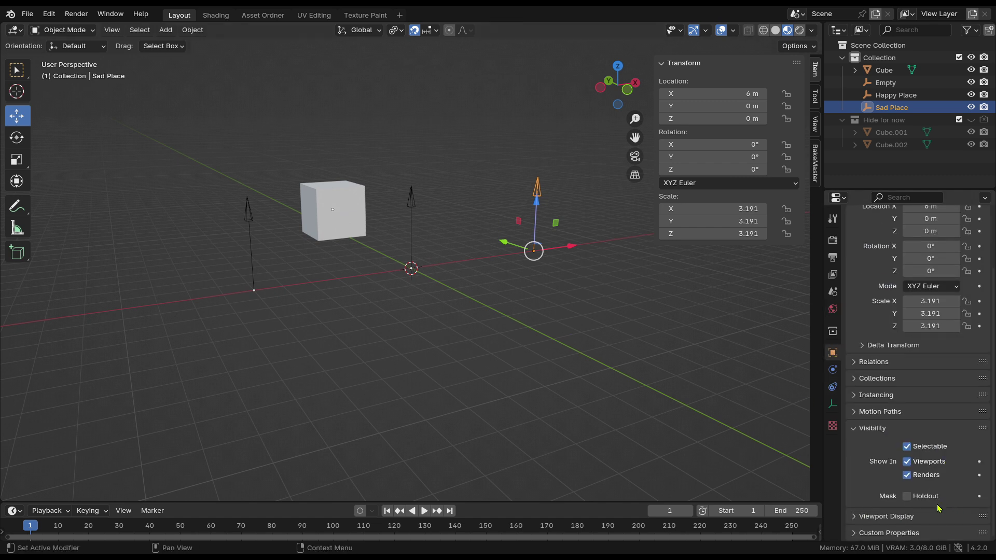
click(882, 515)
scroll(939, 514, down, 3)
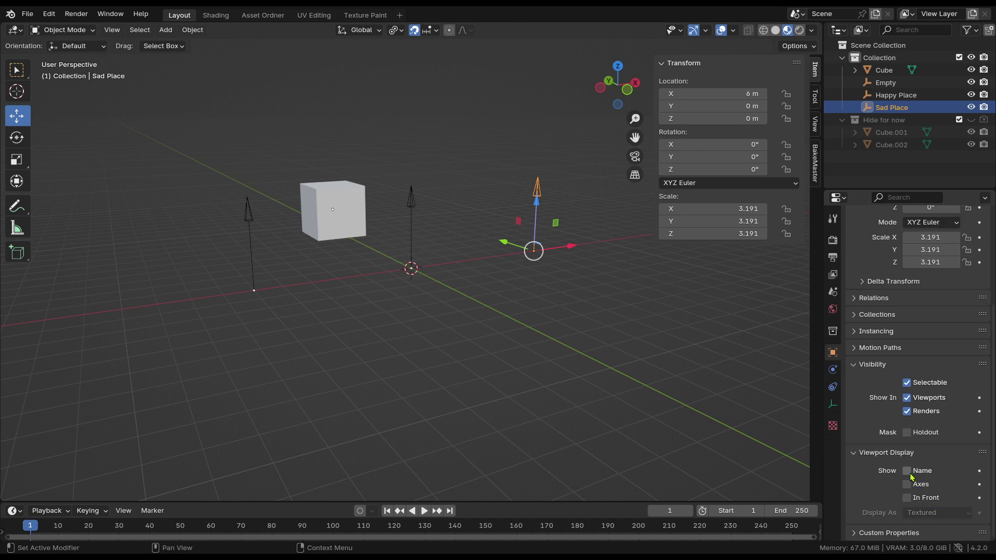
click(911, 474)
Enable viewport name display for the Happy Place empty and the central Empty too
middle_drag(633, 345, 276, 232)
click(252, 213)
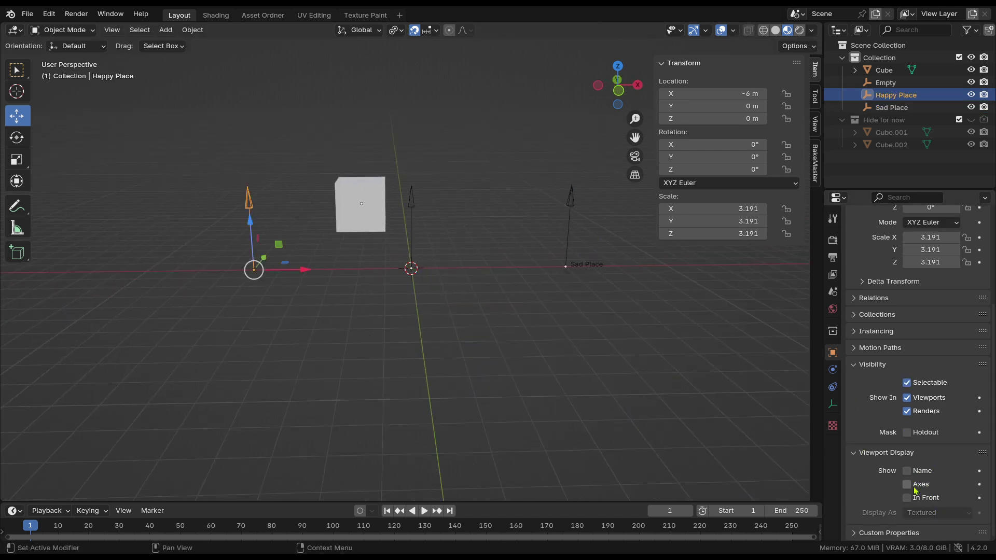
click(907, 470)
middle_drag(363, 275, 400, 272)
click(420, 208)
click(418, 193)
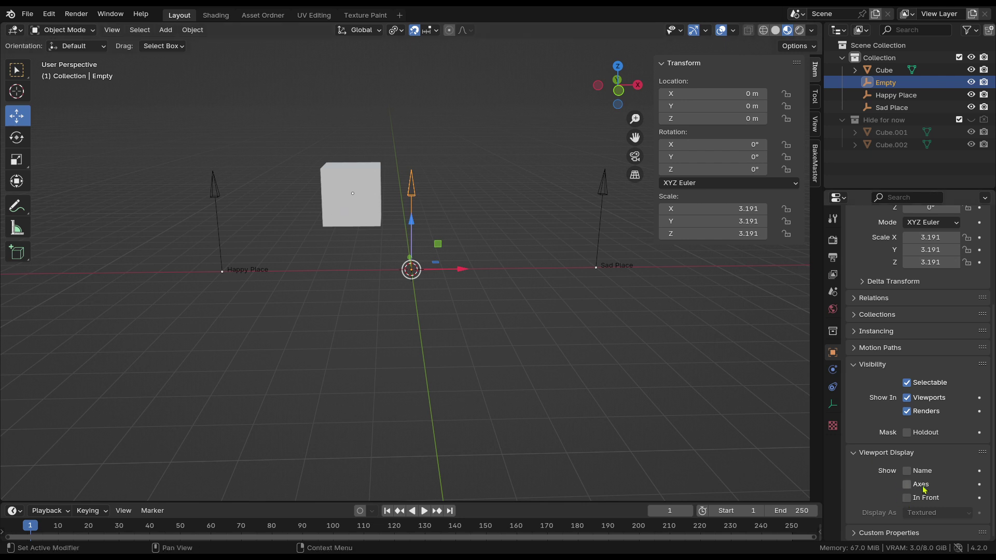
click(907, 470)
click(463, 299)
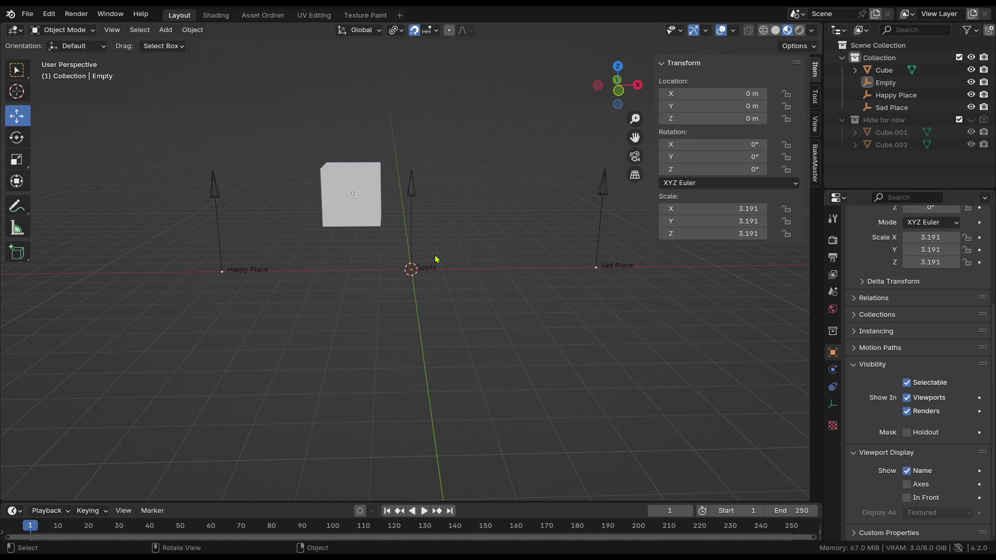
Rename the central Empty to 'Grap', then select the cube
click(412, 210)
key(F2)
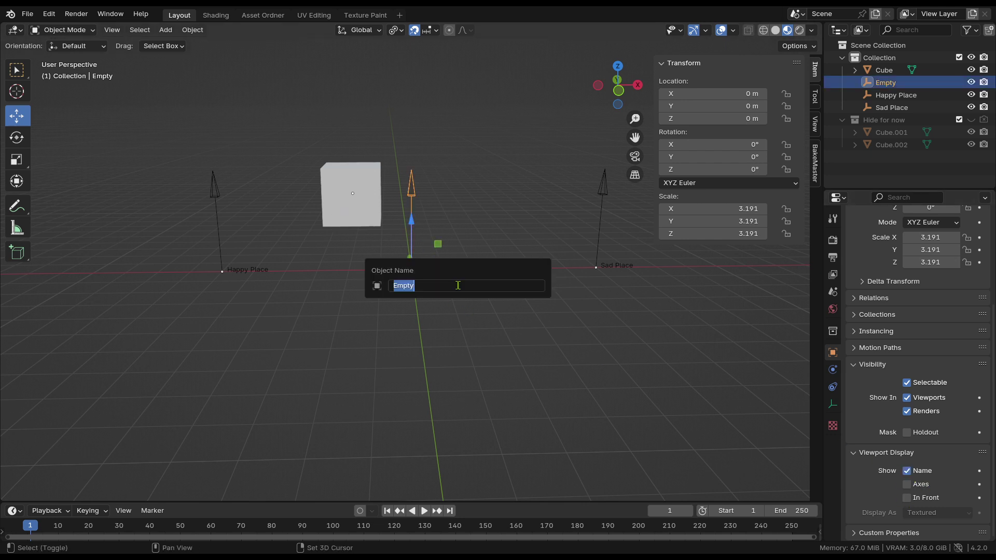
text(Grap)
key(Return)
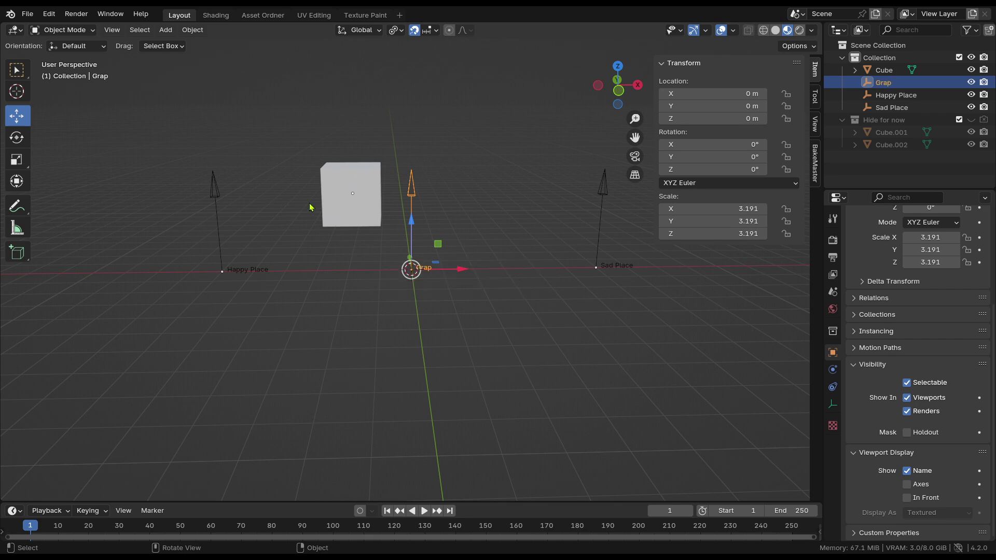
click(337, 208)
middle_drag(404, 275, 353, 203)
Retype the cube's name as 'Cube' and orbit to an angled view of the cube and empties
key(F2)
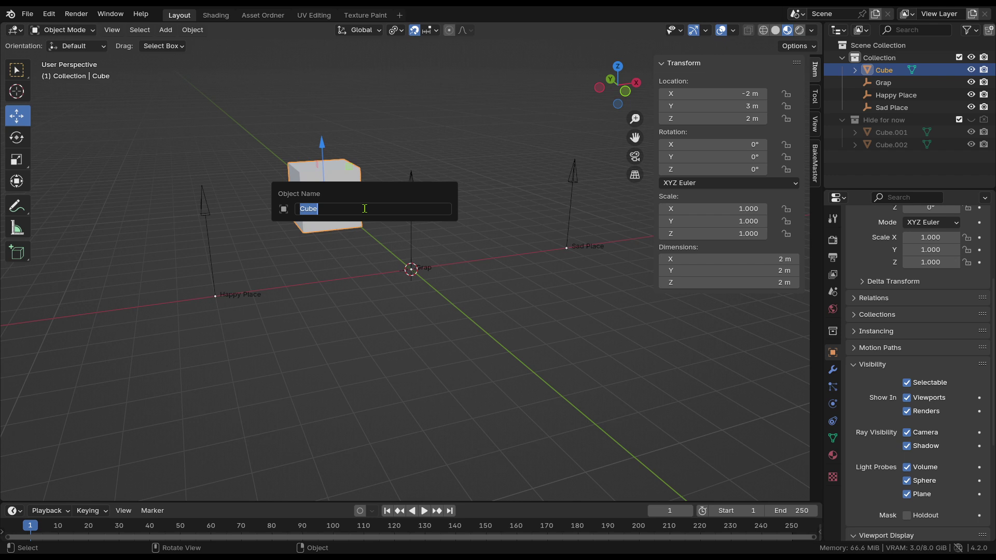
key(BackSpace)
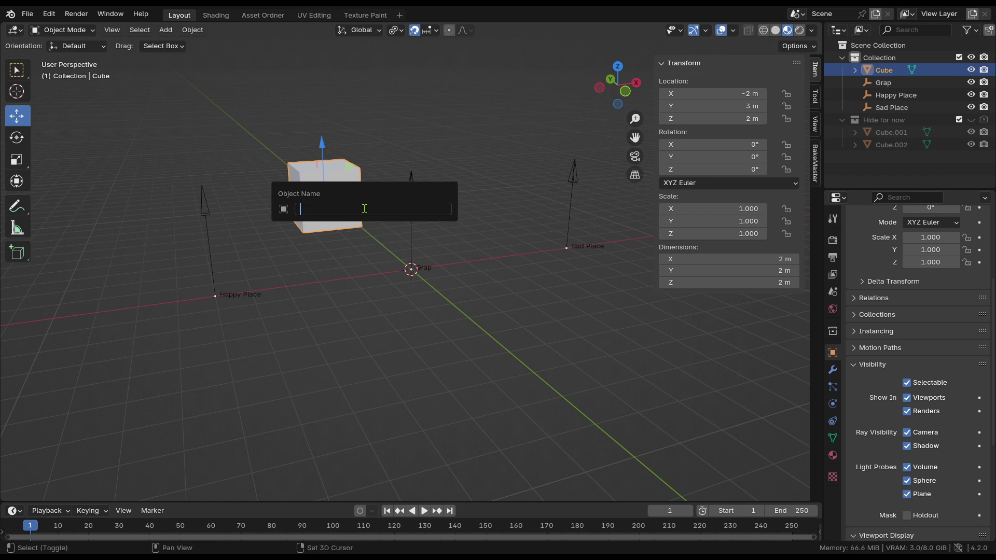
text(Cube)
key(Return)
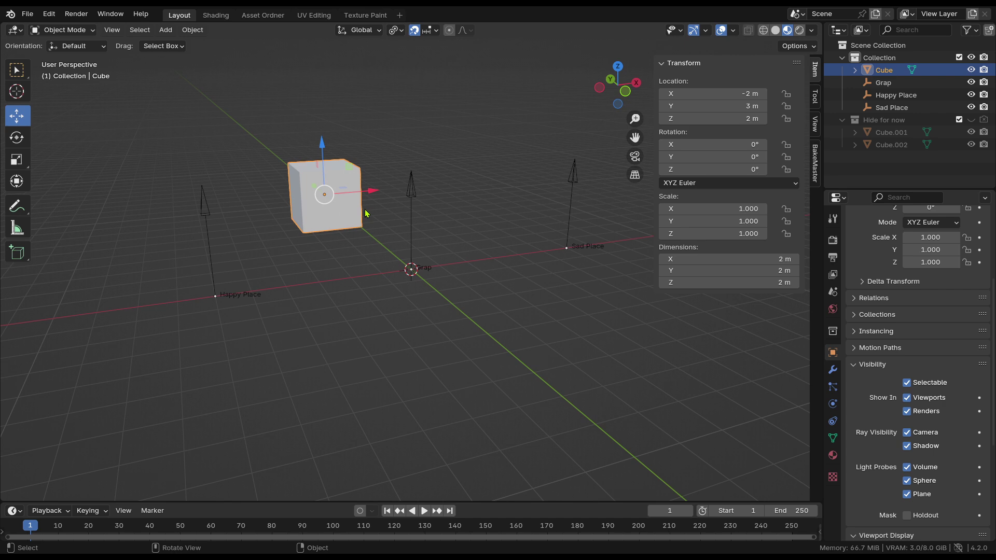
middle_drag(337, 207, 275, 265)
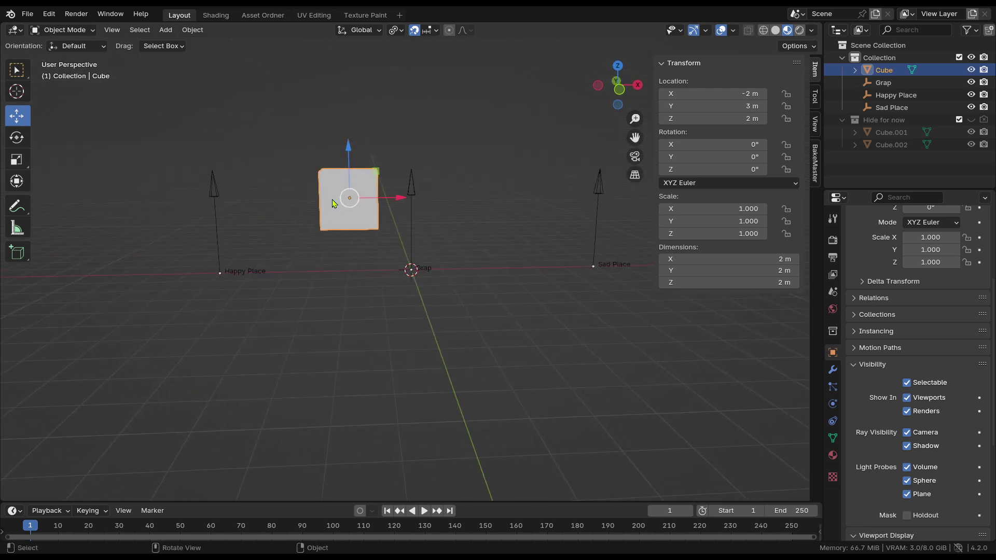
middle_drag(353, 236, 441, 280)
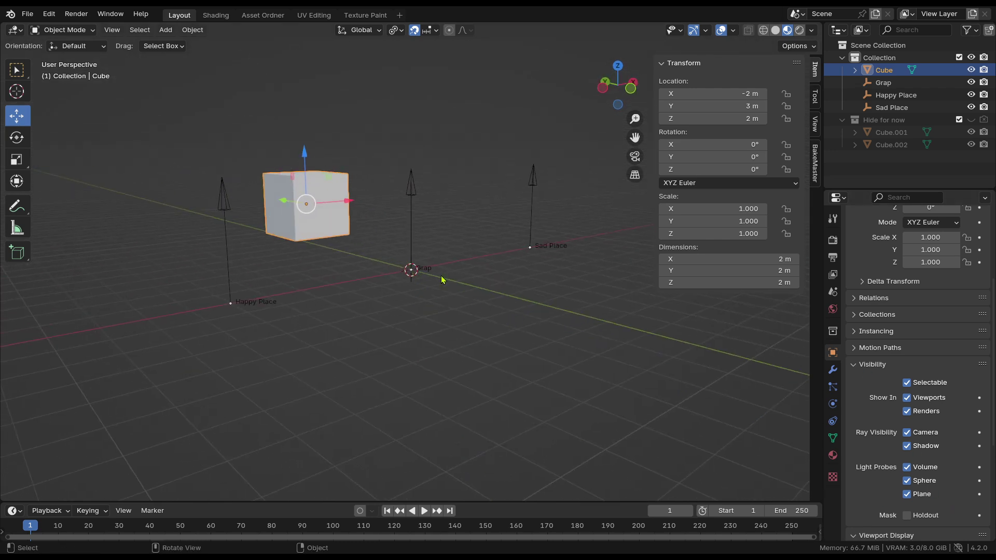
middle_drag(333, 216, 435, 307)
key(Escape)
middle_drag(367, 363, 440, 142)
middle_drag(480, 294, 506, 335)
Add a Copy Location constraint to the cube with Grap picked as its target
click(833, 370)
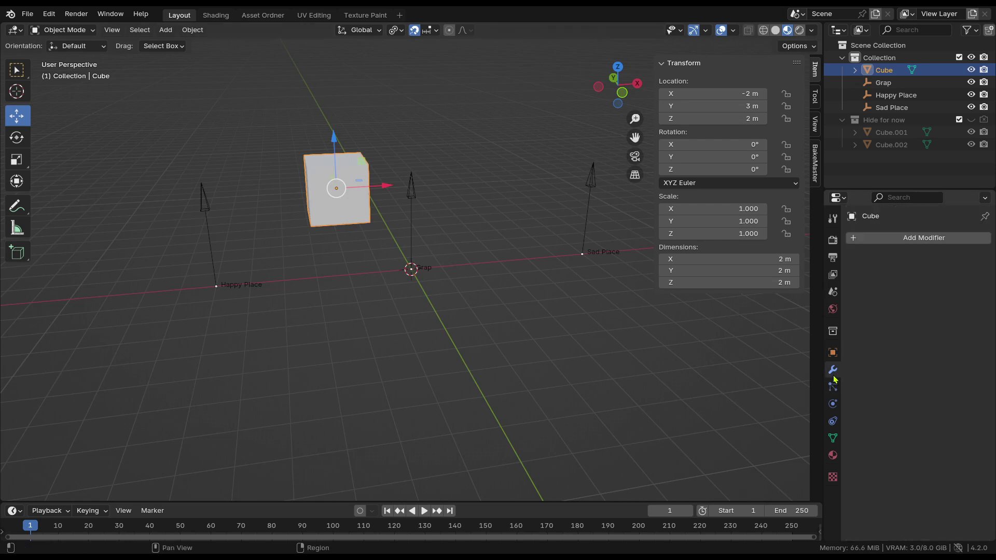
click(913, 239)
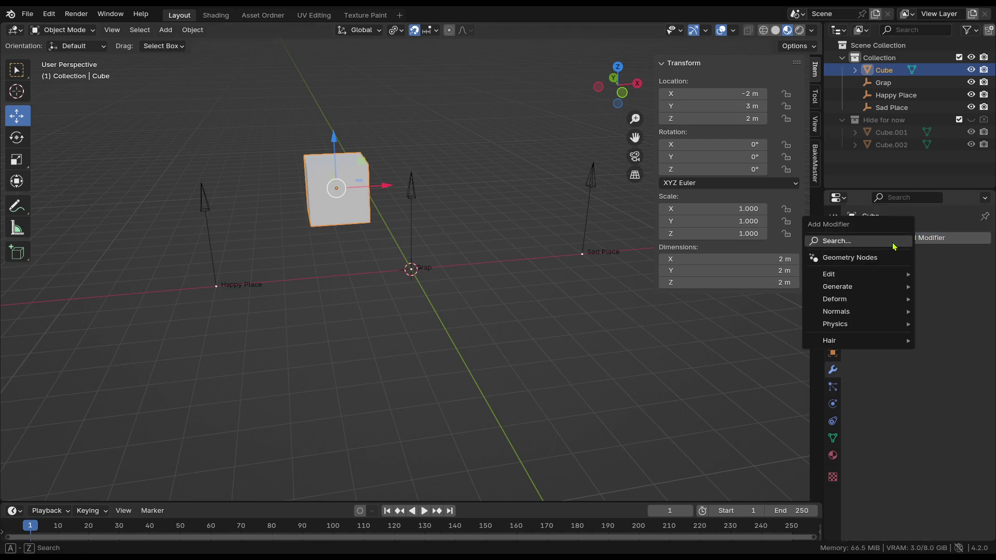
middle_drag(293, 244, 674, 300)
click(833, 421)
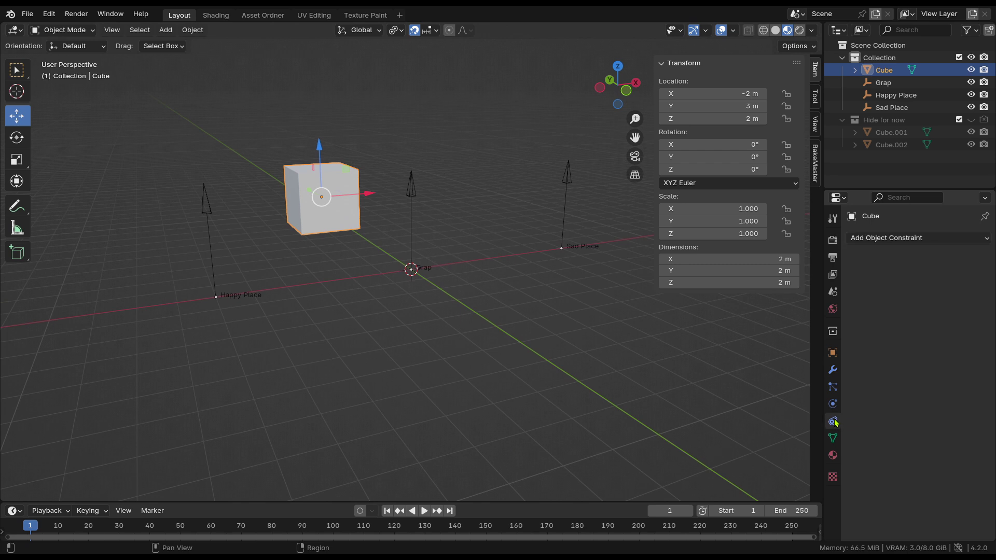
click(913, 238)
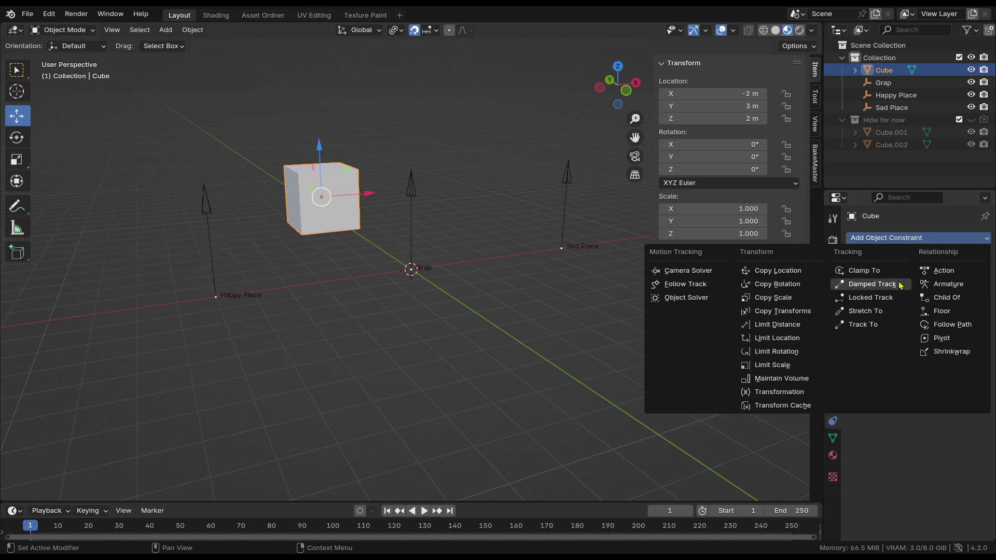
click(808, 278)
click(966, 277)
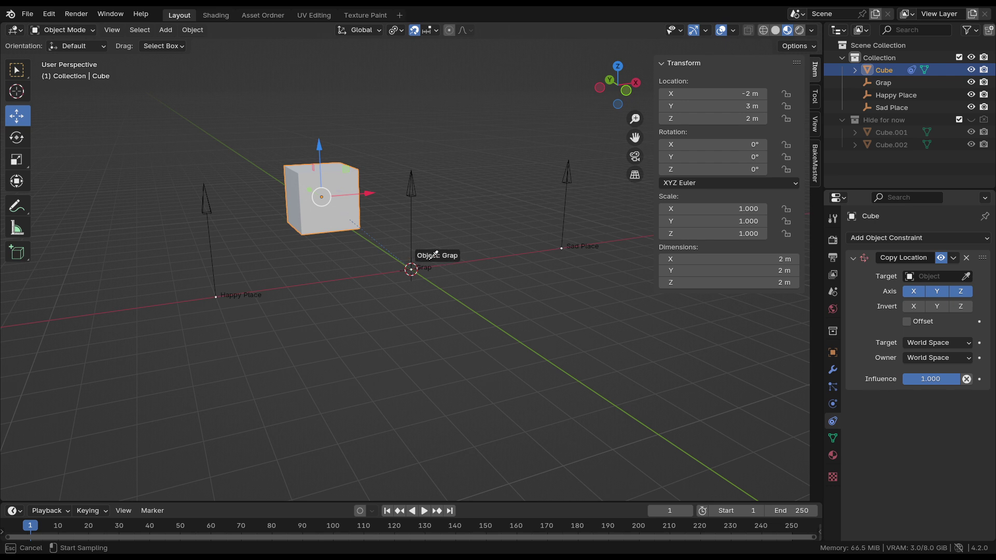
click(433, 179)
Temporarily disable the Copy Location constraint so the cube returns to its own spot
middle_drag(645, 422, 573, 392)
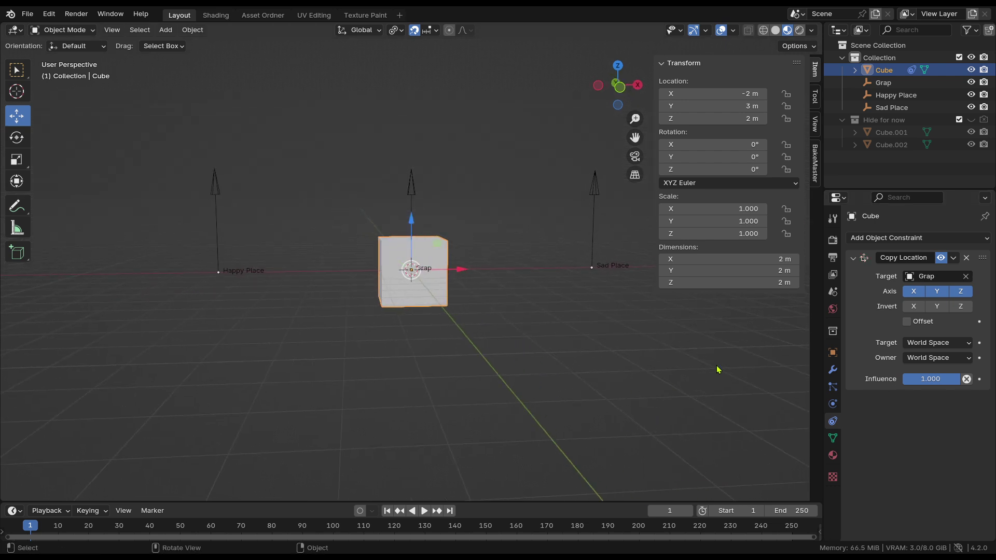
middle_drag(718, 370, 502, 394)
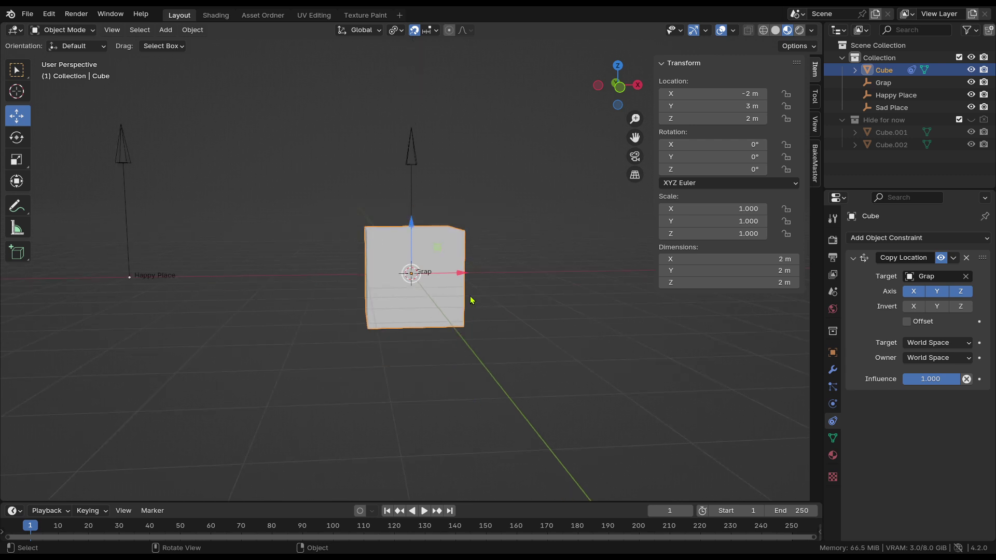
middle_drag(463, 201, 480, 381)
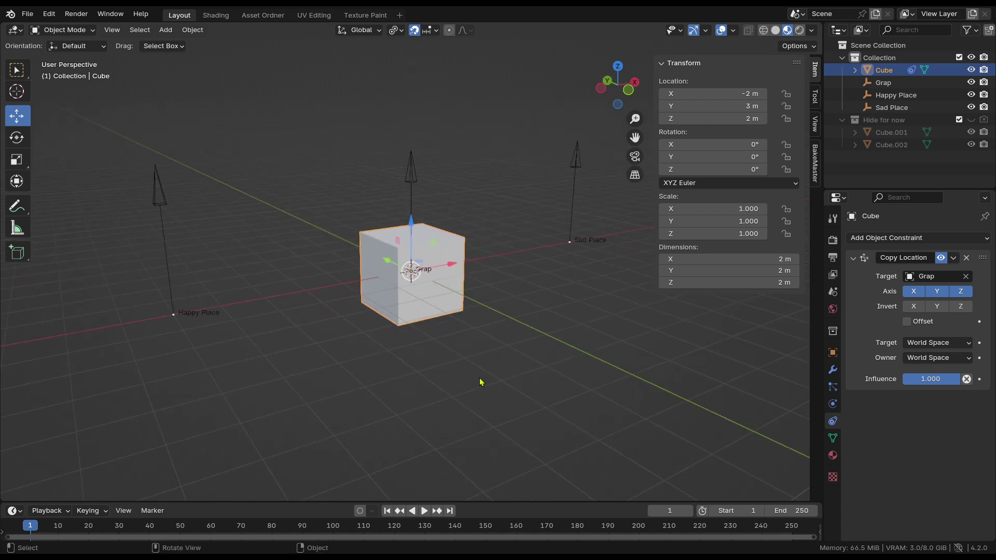
click(941, 257)
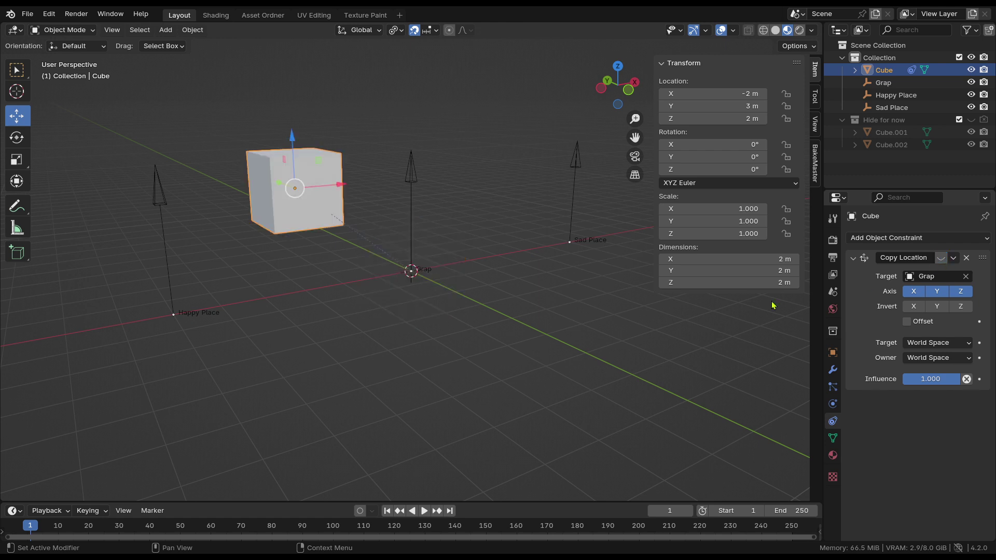
middle_drag(420, 291, 430, 263)
In Edit Mode, snap the 3D cursor to the centre of the cube's bottom face
key(Tab)
middle_drag(337, 289, 283, 224)
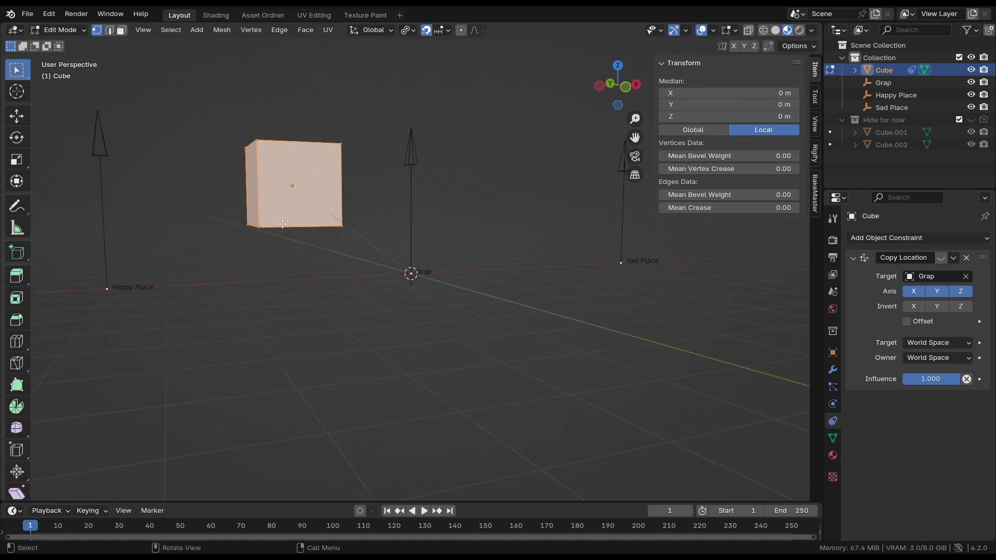
middle_drag(361, 323, 440, 305)
key(3)
click(309, 255)
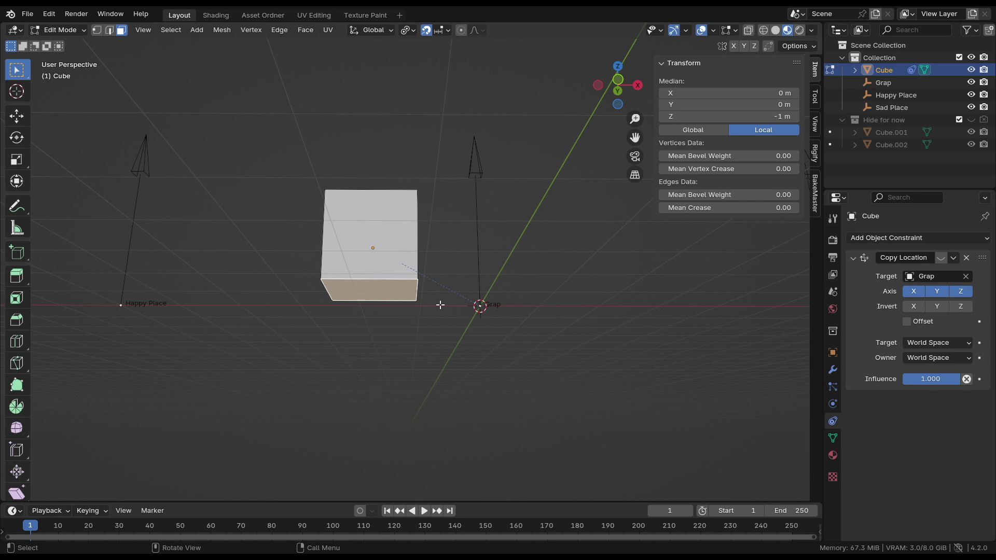
key(shift+s)
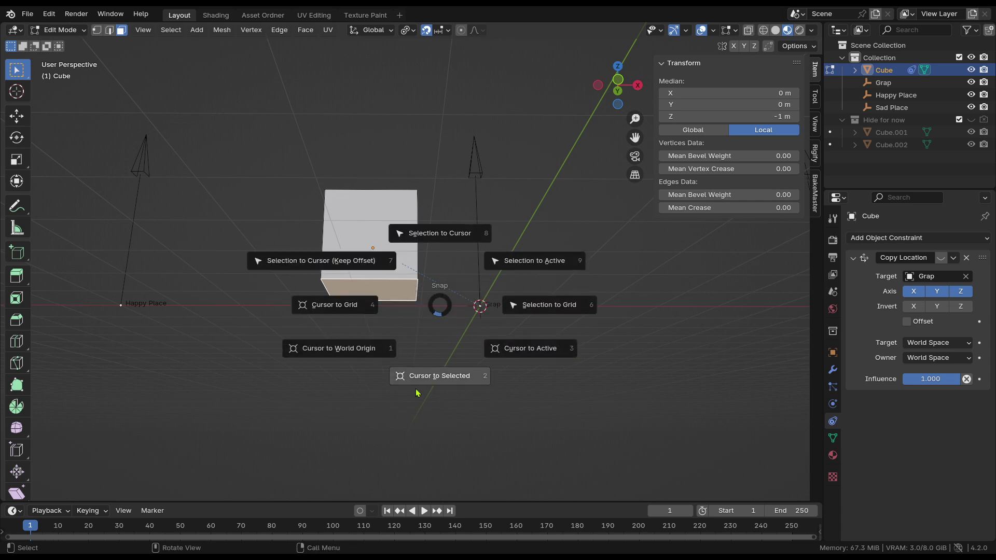
click(440, 378)
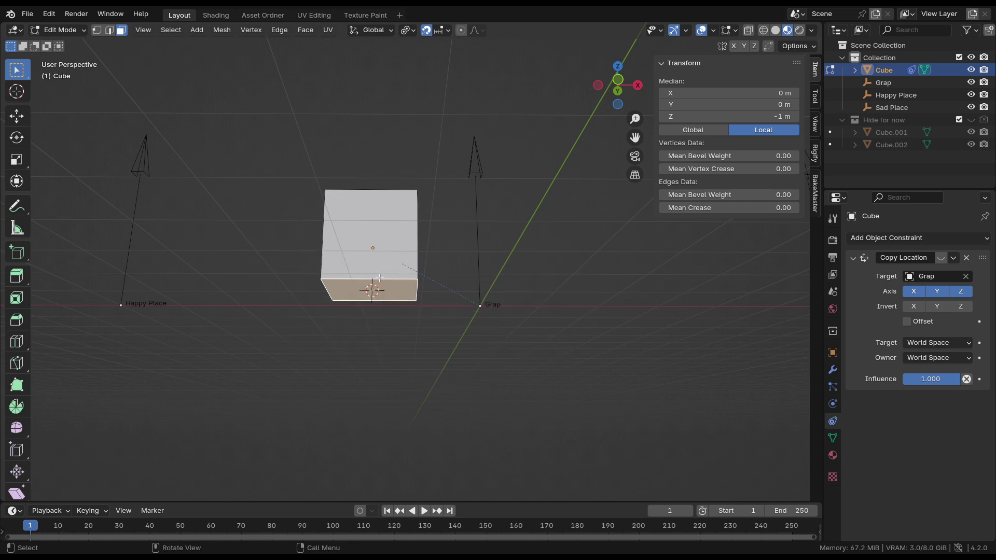
middle_drag(382, 278, 377, 265)
Back in Object Mode, set the cube's origin to the 3D cursor and re-enable Copy Location
key(Tab)
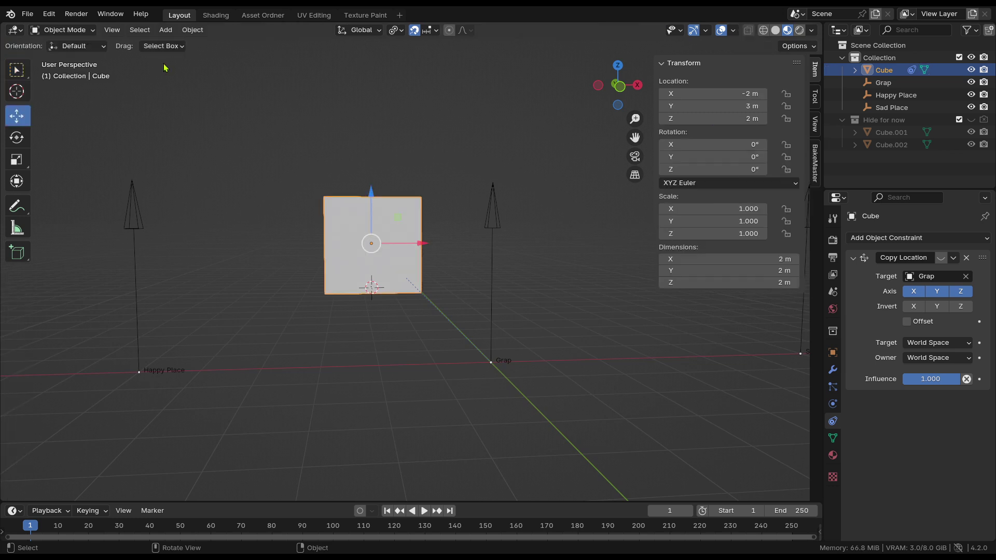
right_click(399, 258)
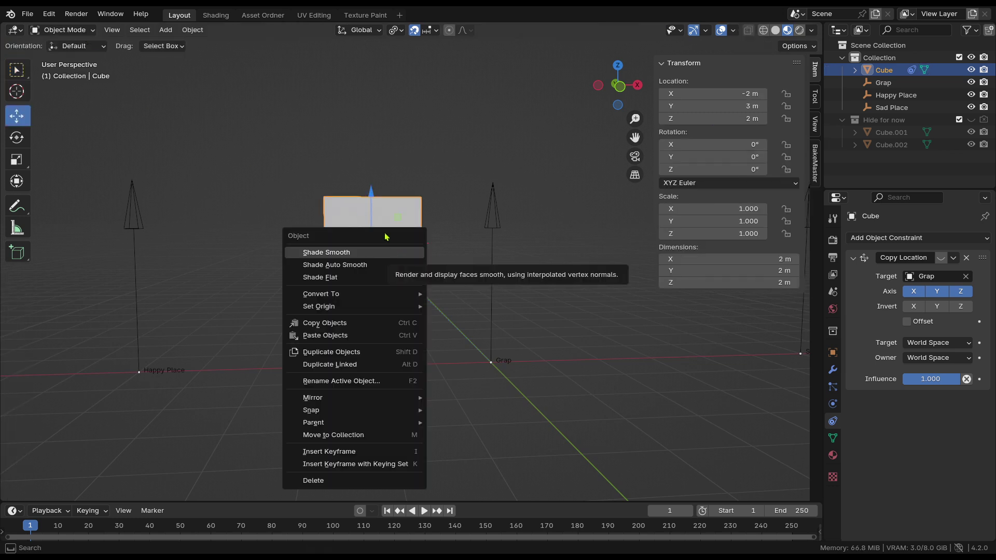
mouse_move(347, 307)
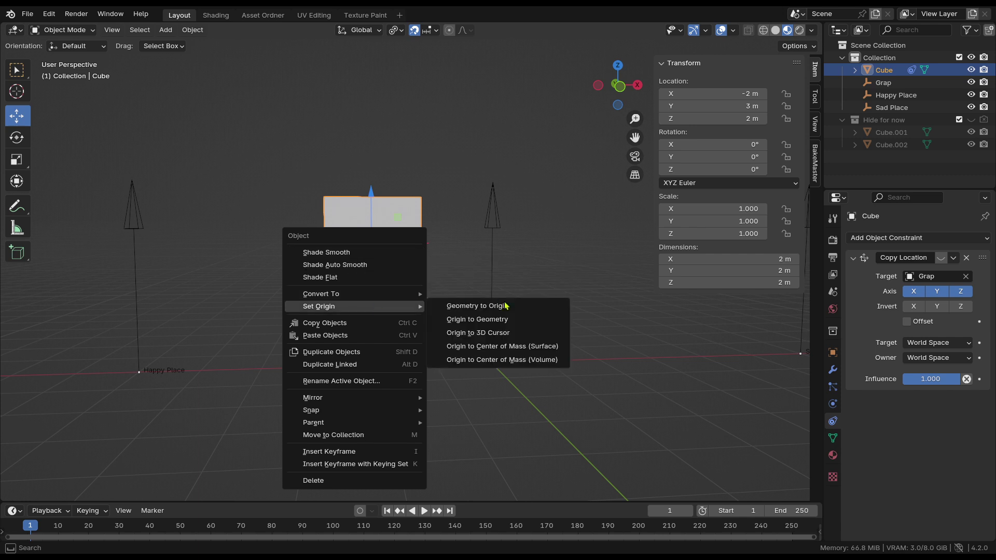
click(497, 339)
middle_drag(496, 333, 381, 268)
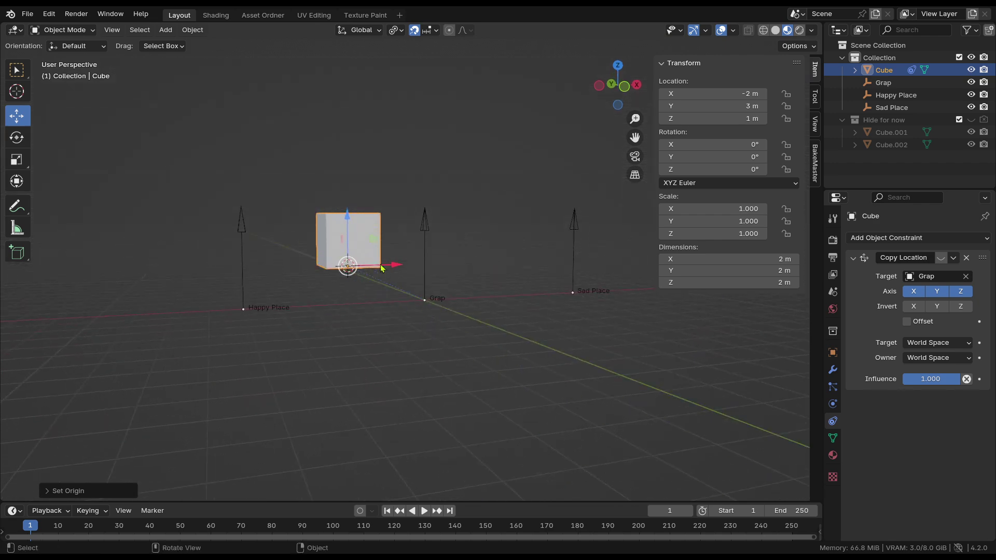
click(940, 257)
mouse_move(548, 345)
middle_down()
mouse_move(467, 311)
mouse_move(494, 330)
mouse_move(458, 403)
mouse_move(474, 347)
mouse_move(398, 411)
mouse_move(476, 397)
mouse_move(558, 340)
middle_up()
scroll(518, 322, up, 3)
Move Grap around with G to confirm the cube follows, then cancel the move
click(397, 206)
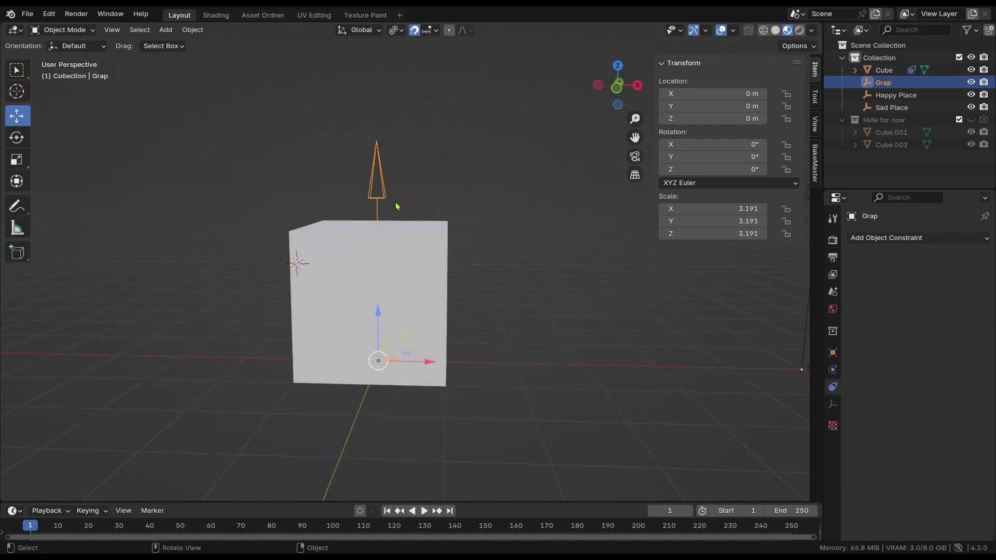
scroll(465, 286, down, 3)
key(g)
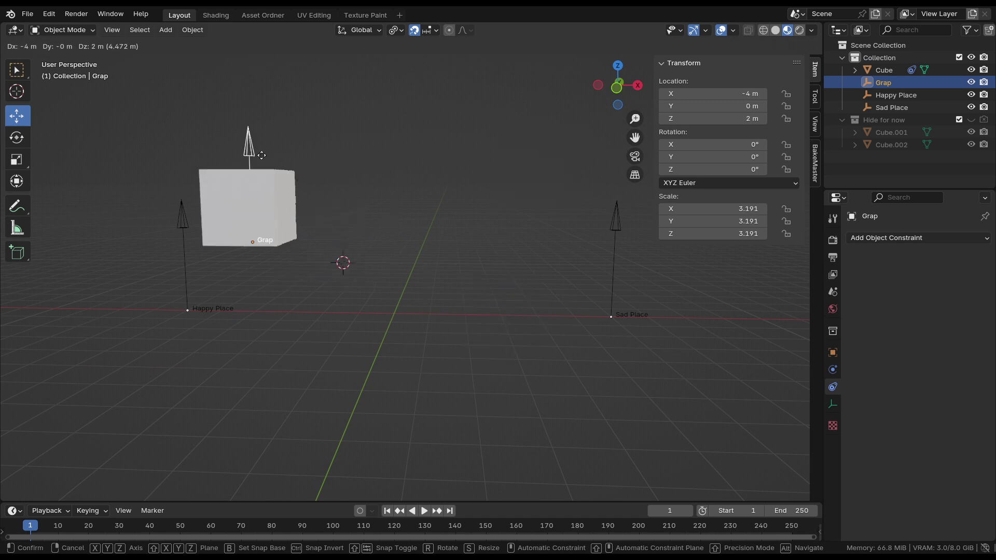
scroll(429, 316, down, 1)
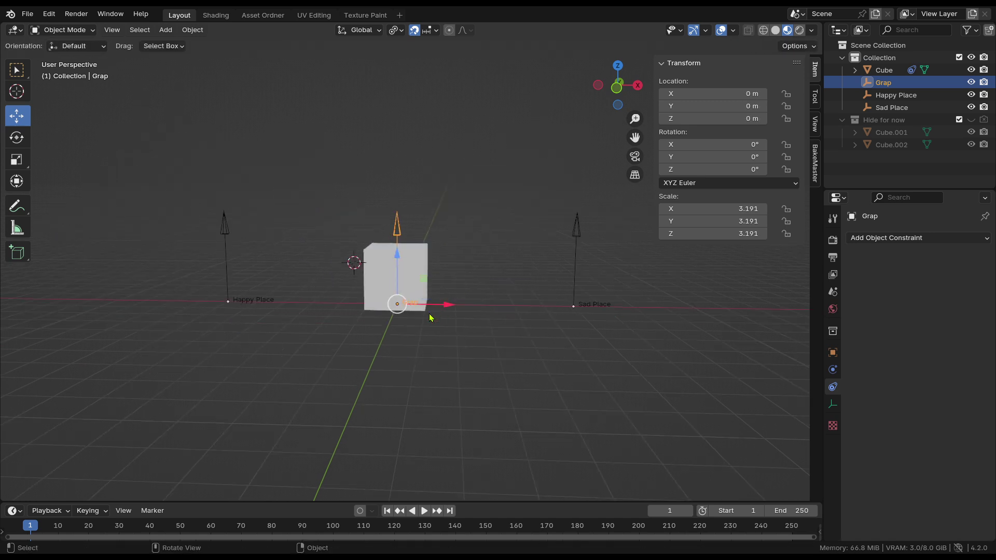
scroll(363, 290, up, 2)
middle_drag(294, 267, 458, 314)
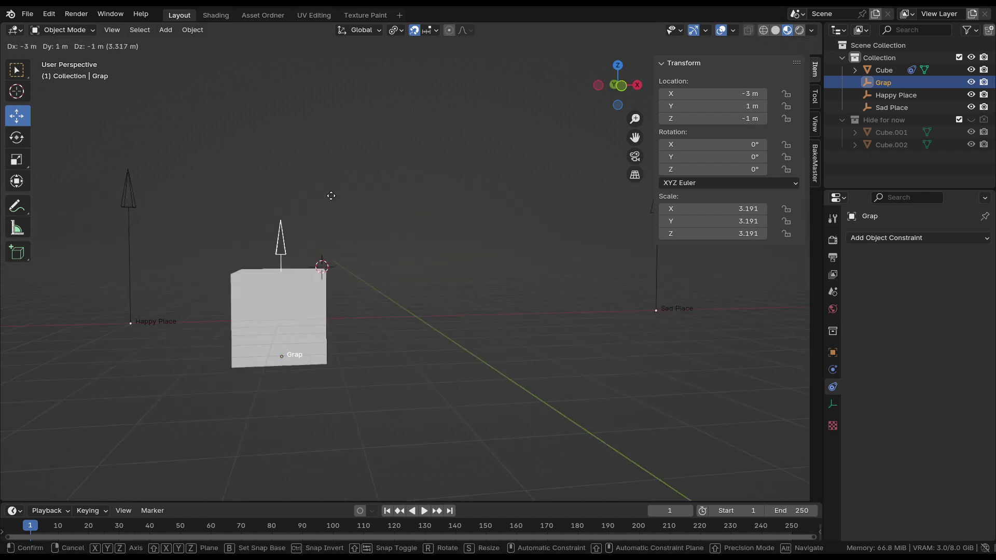
right_click(475, 326)
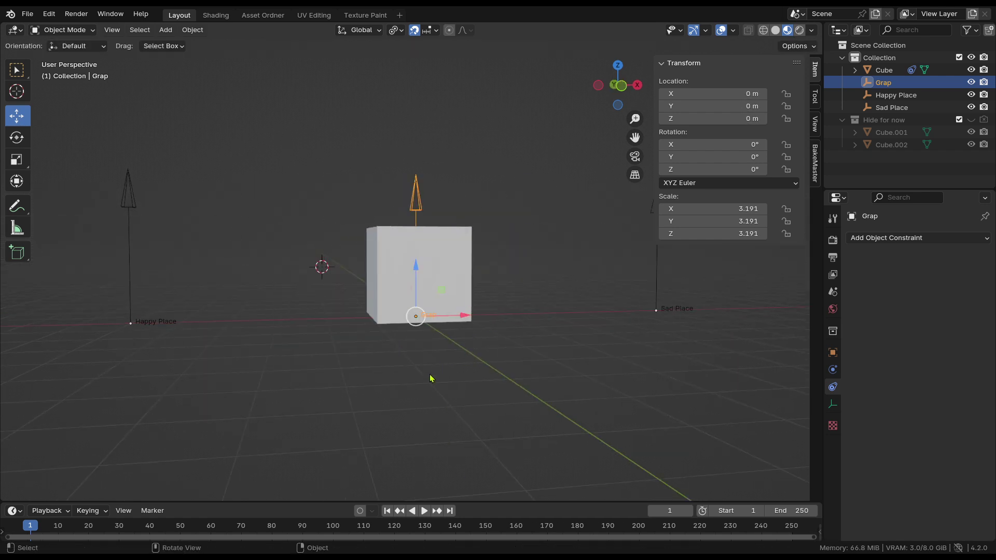
middle_drag(430, 379, 453, 346)
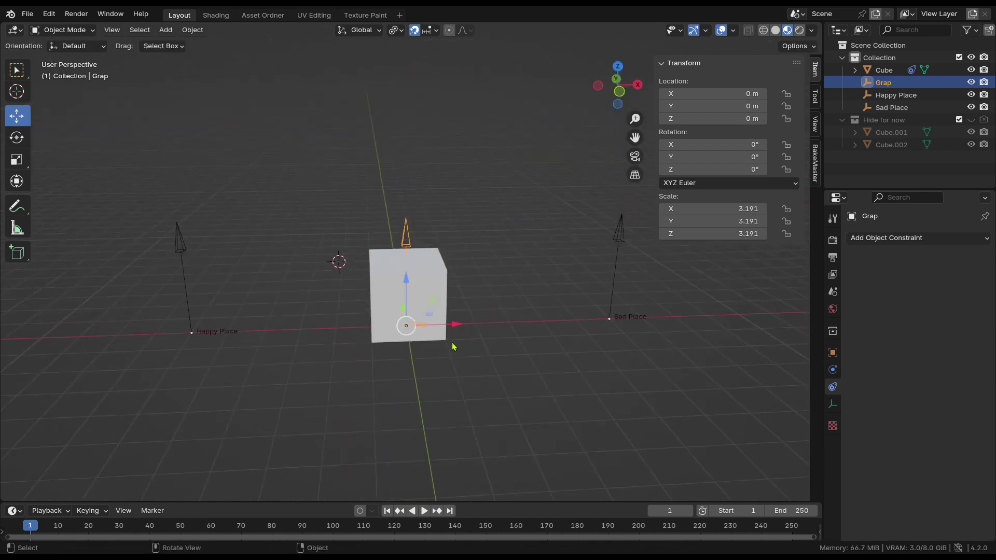
Select the cube, undo an accidental Ctrl+1 subdivision, and deselect it
click(447, 296)
scroll(483, 339, up, 2)
key(ctrl+1)
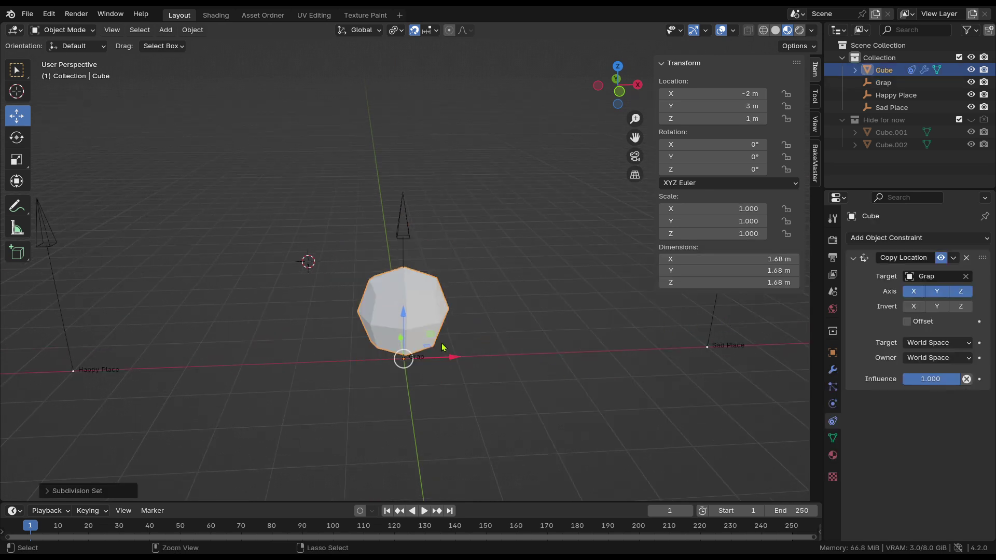
key(ctrl+z)
middle_drag(477, 348, 717, 311)
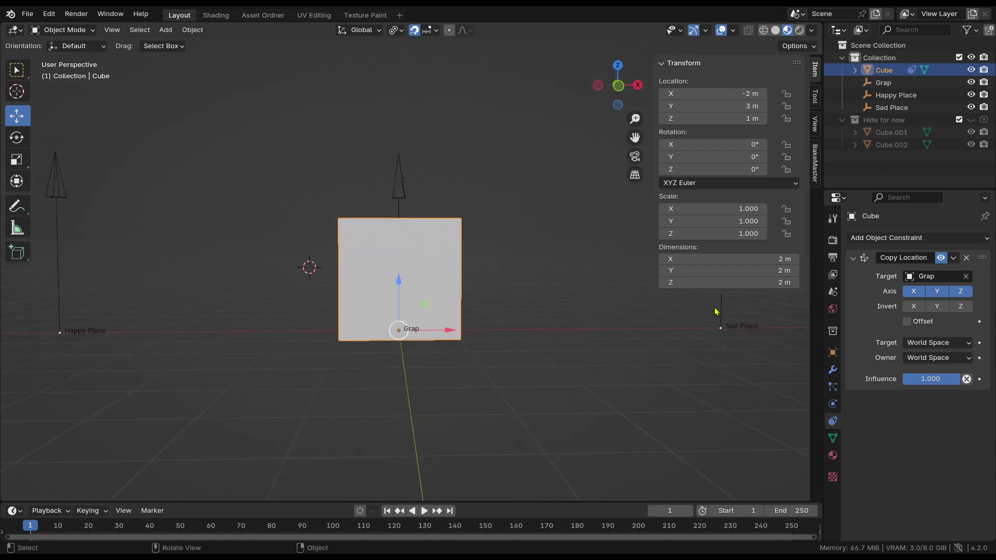
click(569, 275)
scroll(531, 303, down, 2)
middle_drag(530, 302, 317, 266)
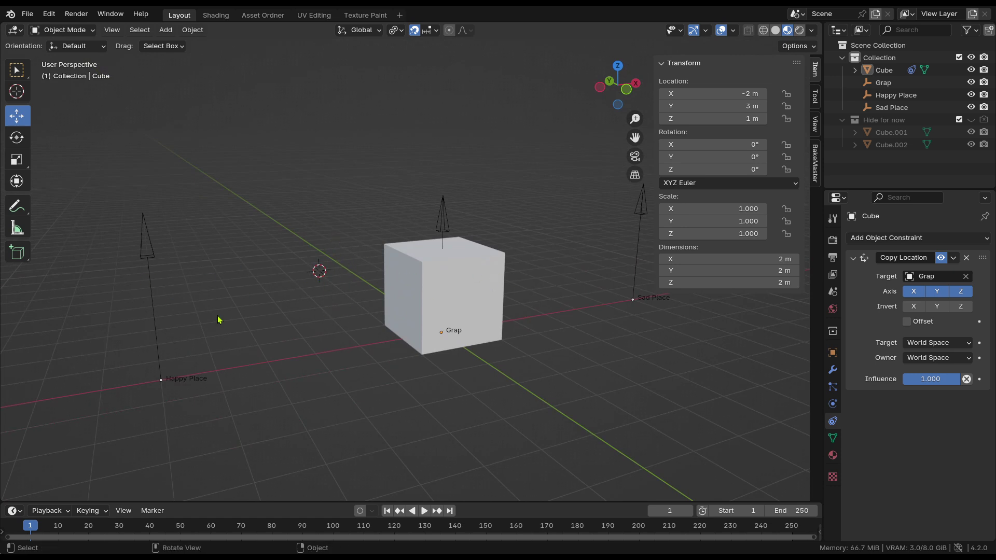
Place the 3D cursor at several different spots in the scene
shift+right_click(313, 145)
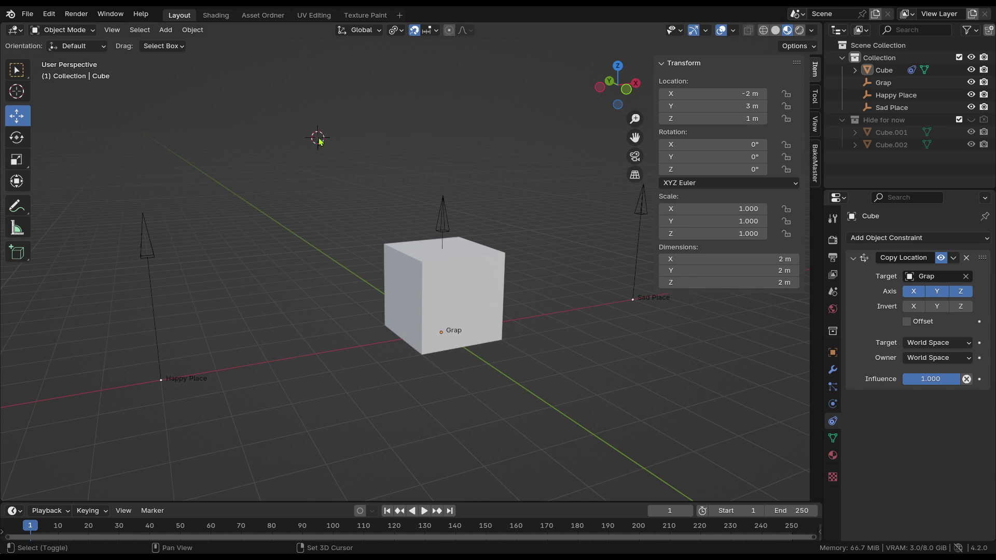
shift+right_drag(460, 131, 560, 148)
shift+right_click(187, 249)
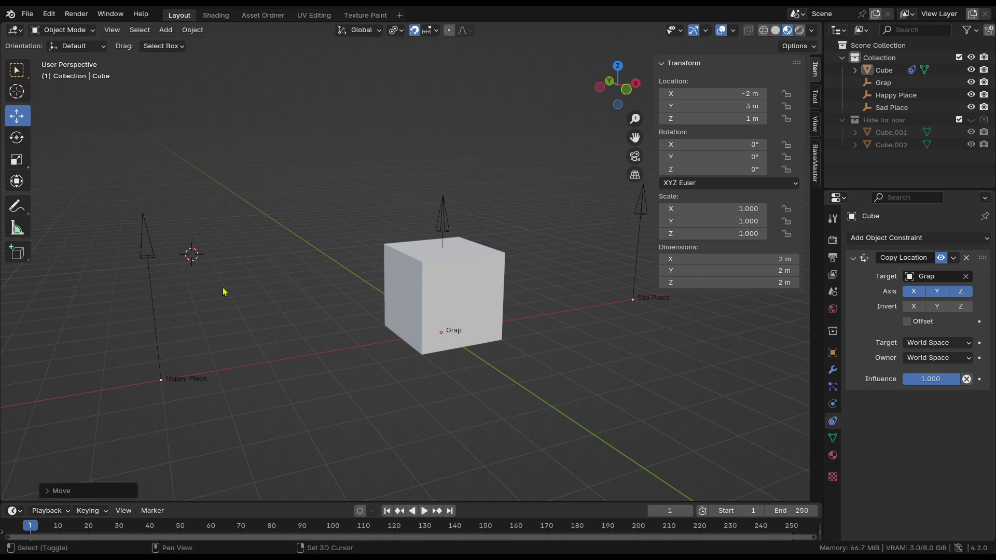
shift+right_click(315, 380)
shift+right_click(537, 434)
shift+right_click(304, 156)
shift+right_click(484, 117)
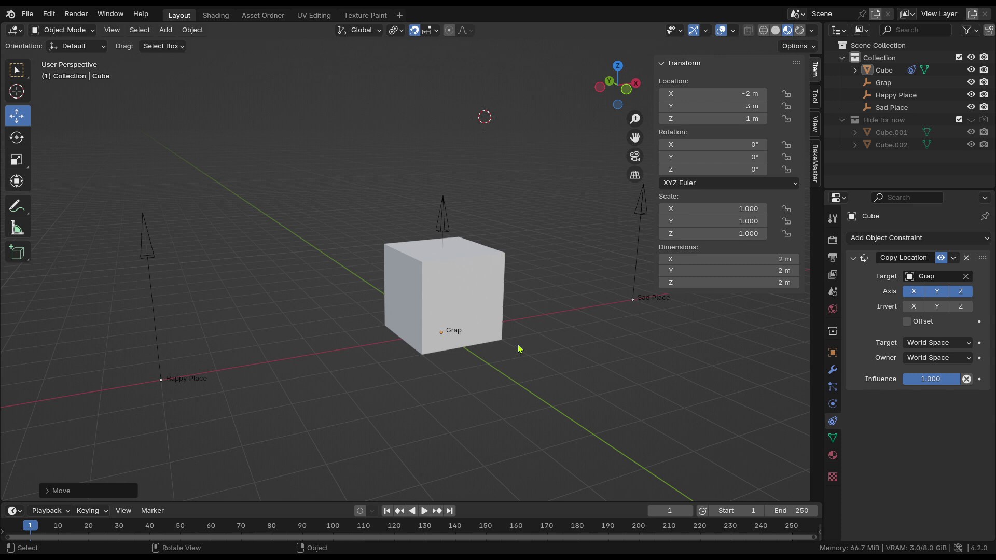
middle_drag(475, 314, 559, 336)
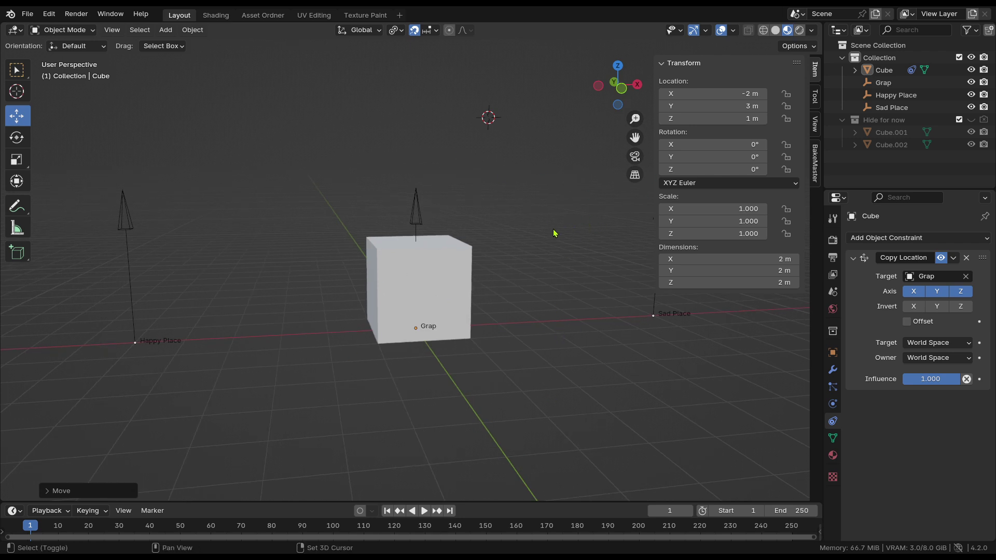
Snap the 3D cursor to the grid, then send it back to the world origin
key(shift+s)
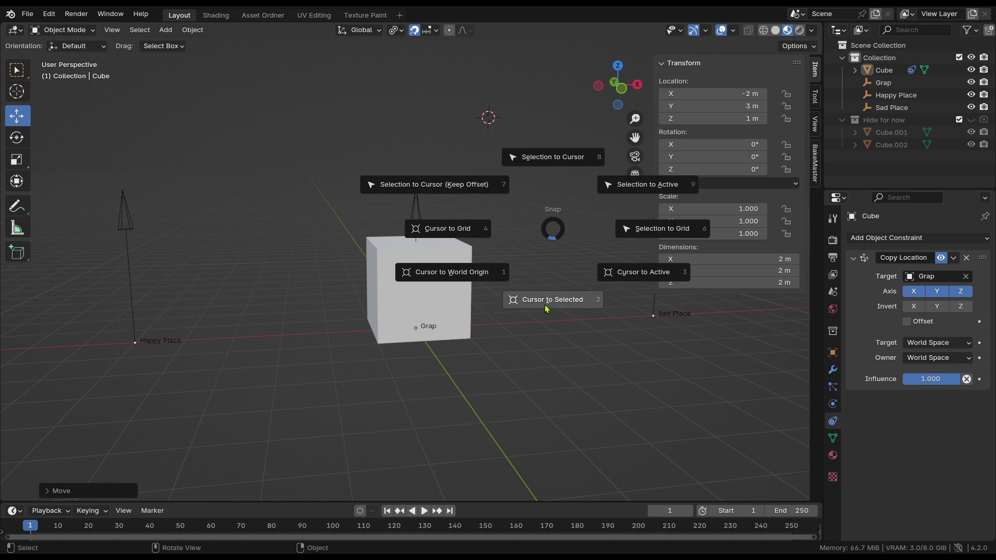
click(450, 275)
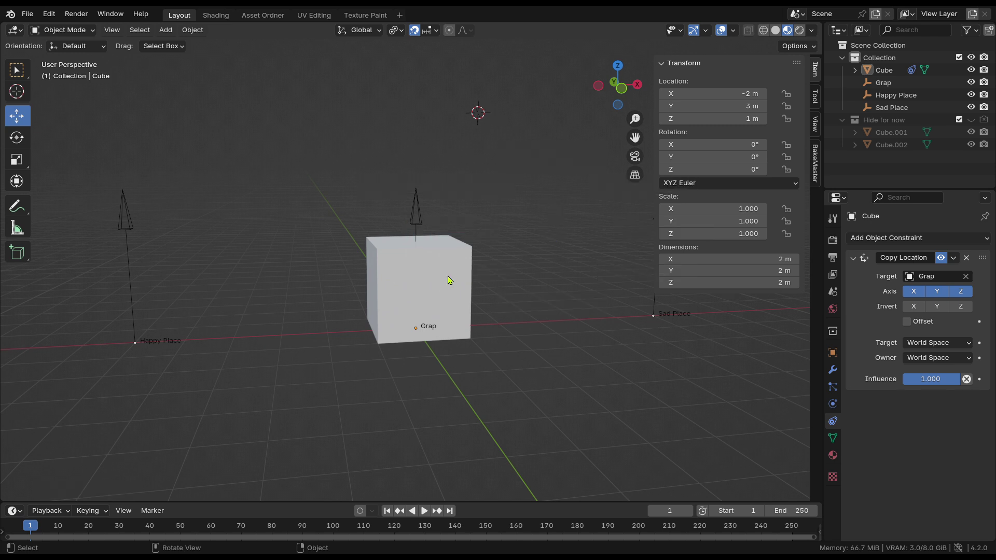
key(shift+s)
click(406, 294)
scroll(474, 373, down, 3)
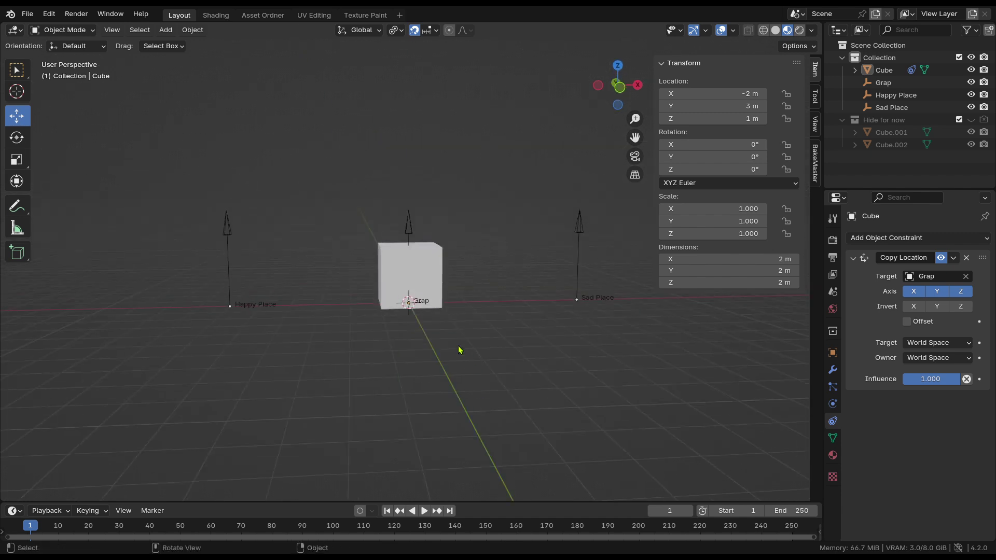
right_click(303, 261)
middle_drag(456, 316, 429, 321)
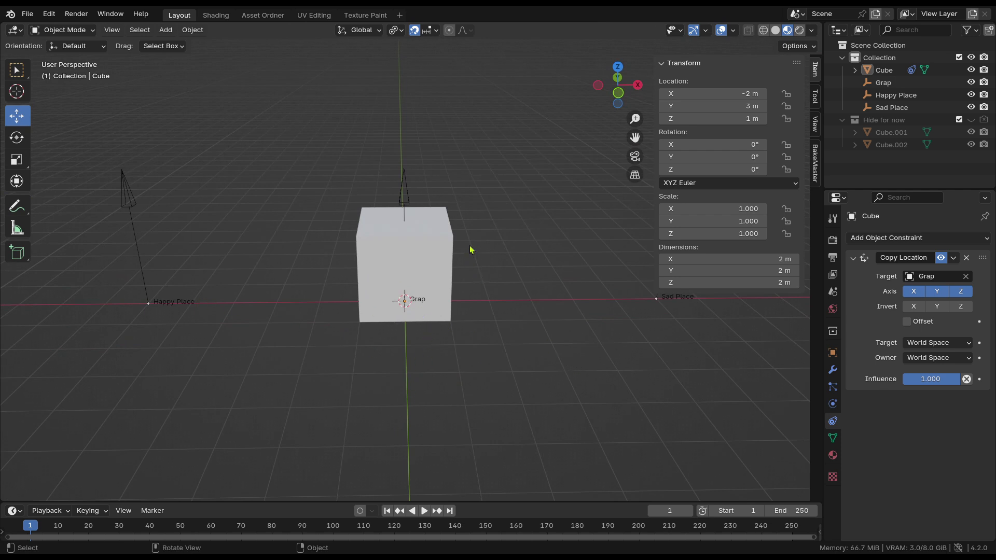
Alternate between selecting Grap and the Cube to check the constraint, ending on Grap
click(404, 189)
middle_drag(404, 190, 465, 477)
click(444, 247)
click(412, 174)
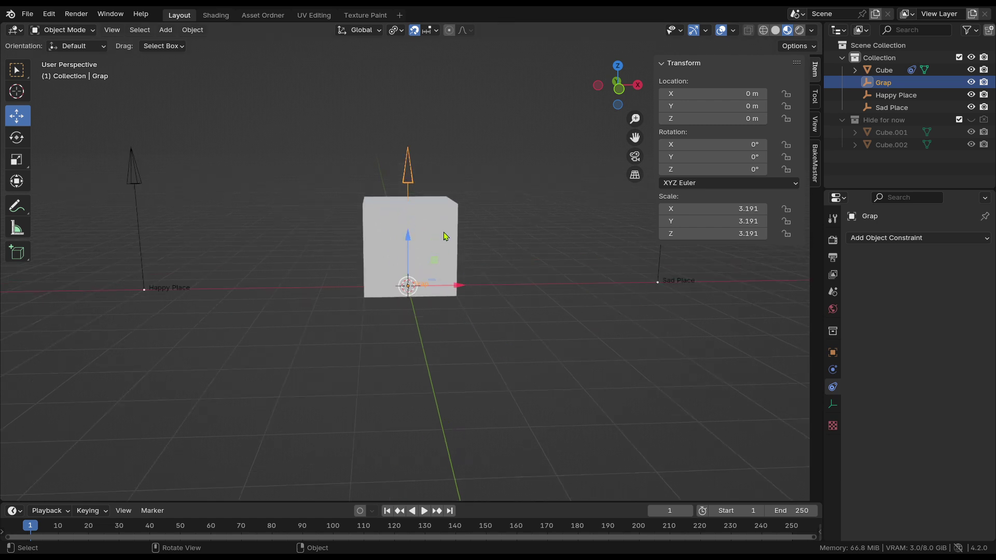
click(428, 243)
click(413, 176)
click(452, 226)
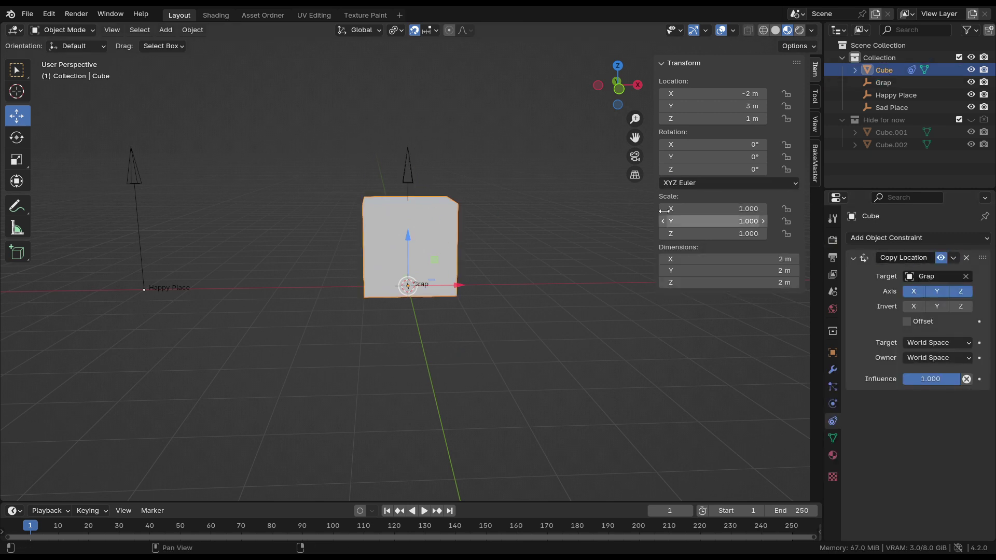
click(408, 169)
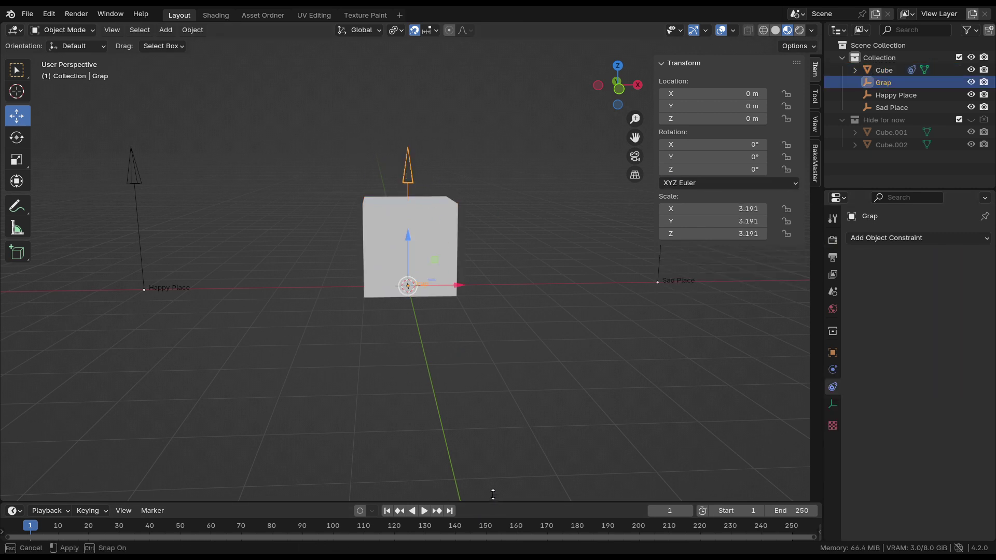
Enlarge the timeline and keyframe Grap at the origin on frame 1
drag(493, 501, 395, 392)
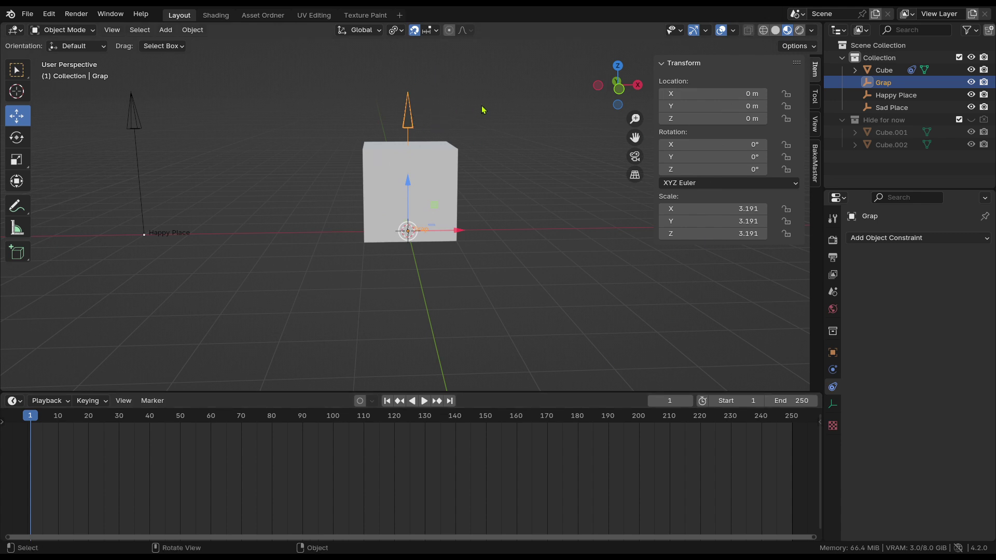
key(i)
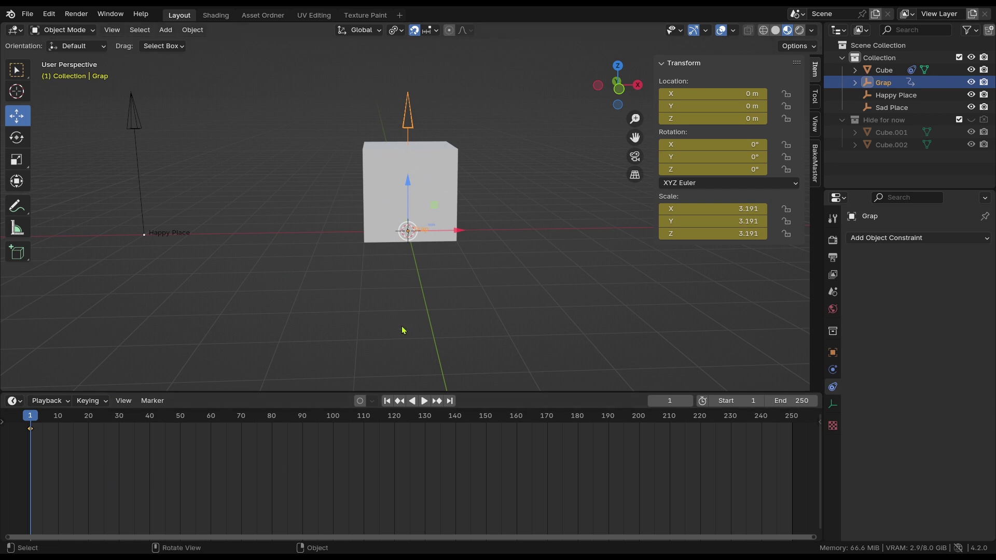
middle_drag(402, 332, 472, 293)
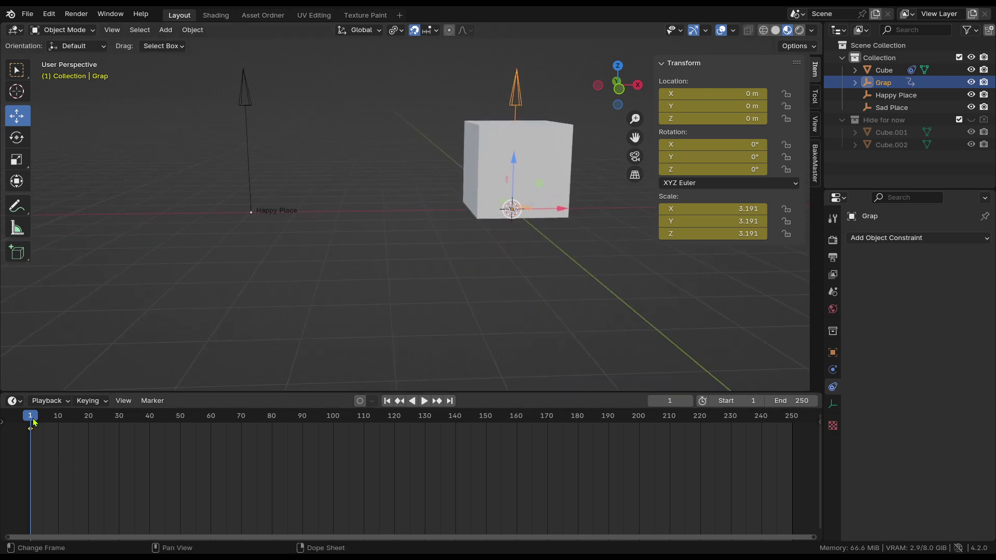
middle_drag(249, 357, 172, 364)
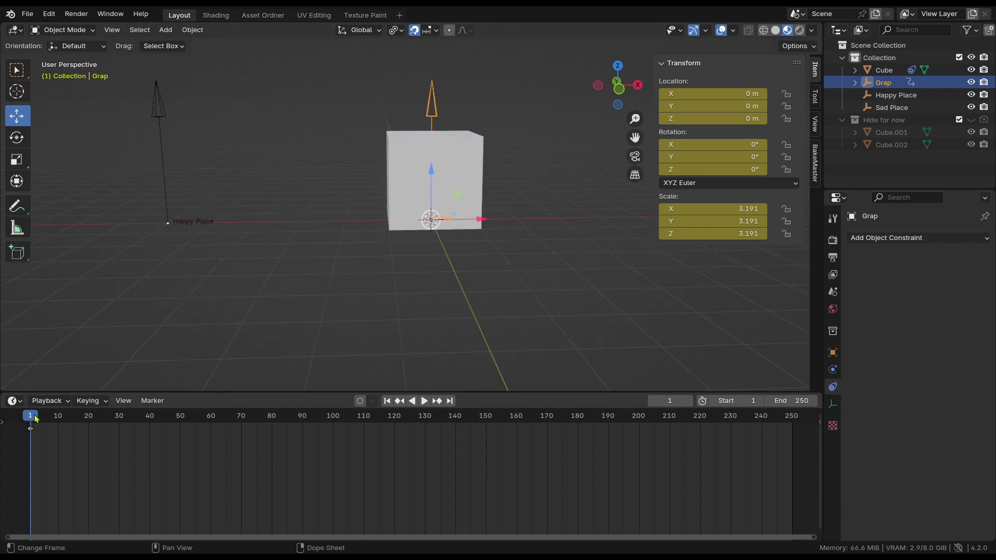
scroll(456, 278, down, 3)
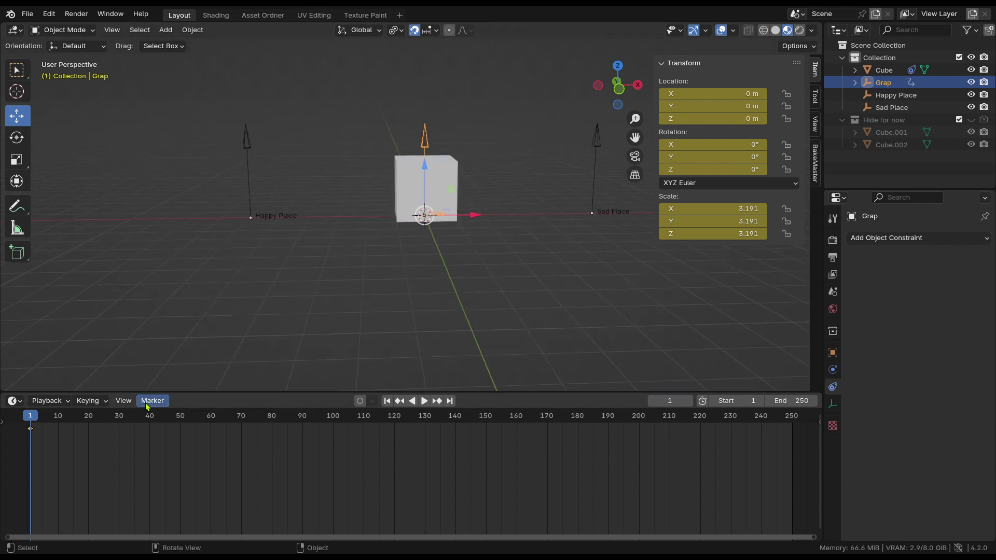
middle_drag(414, 193, 480, 225)
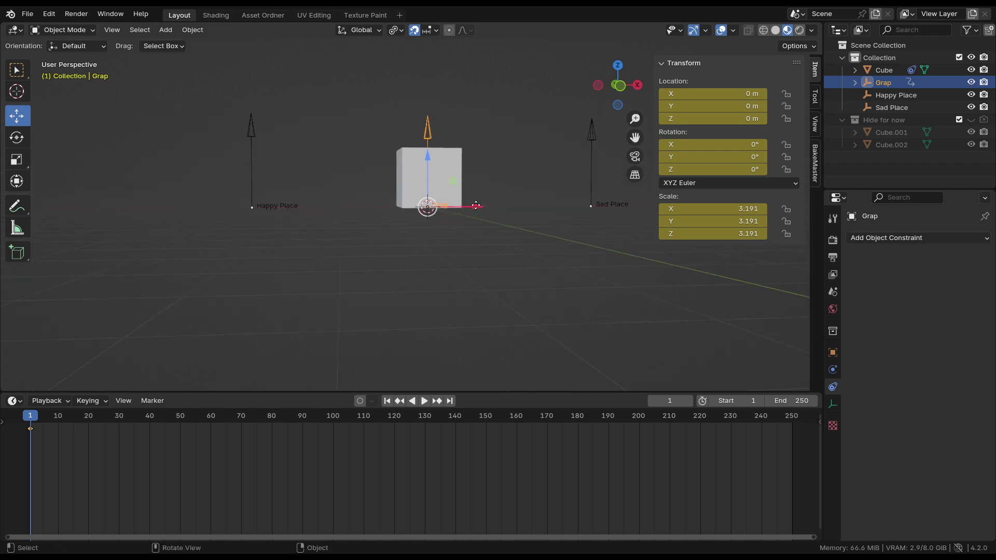
Go to frame 50 and drag Grap along X to -6 m
drag(476, 206, 298, 222)
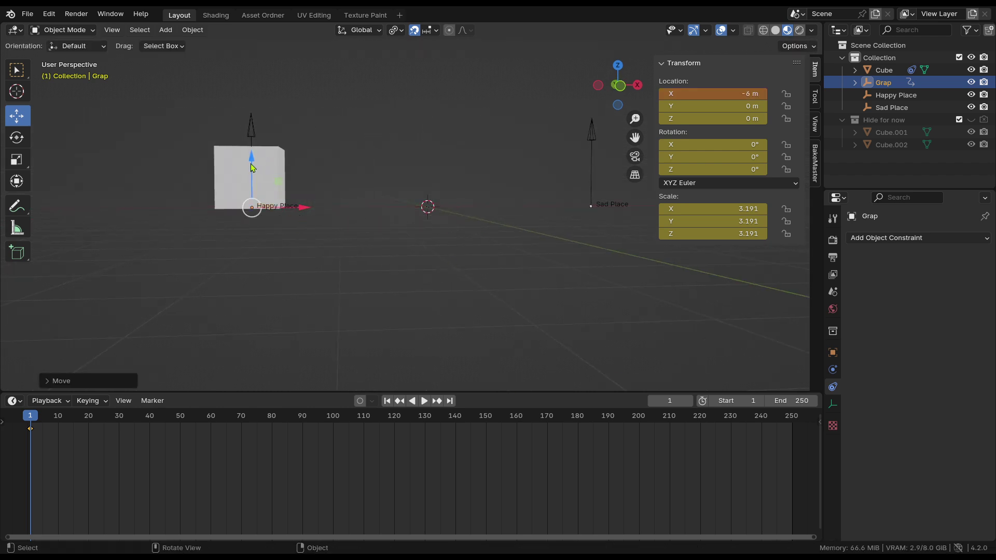
drag(73, 434, 180, 421)
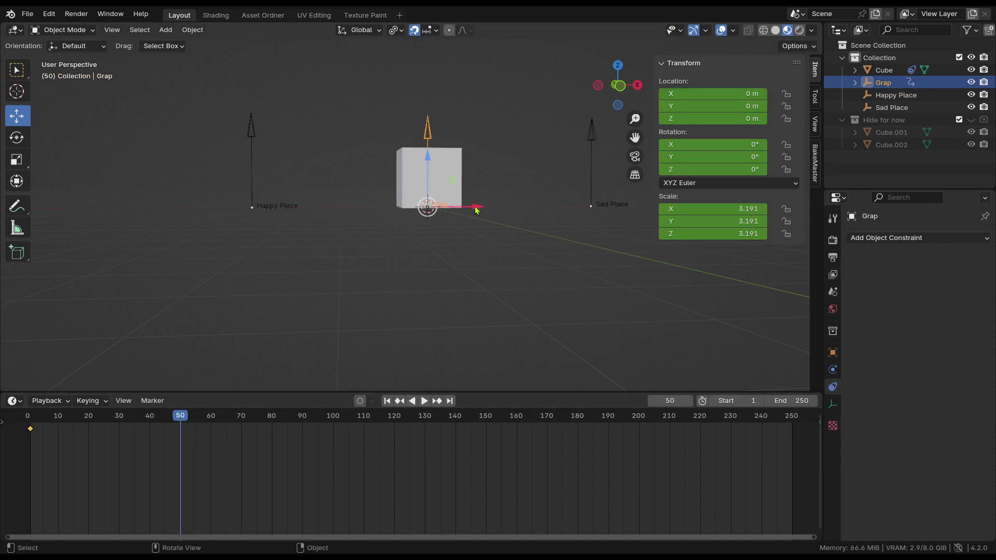
drag(476, 206, 307, 222)
key(Escape)
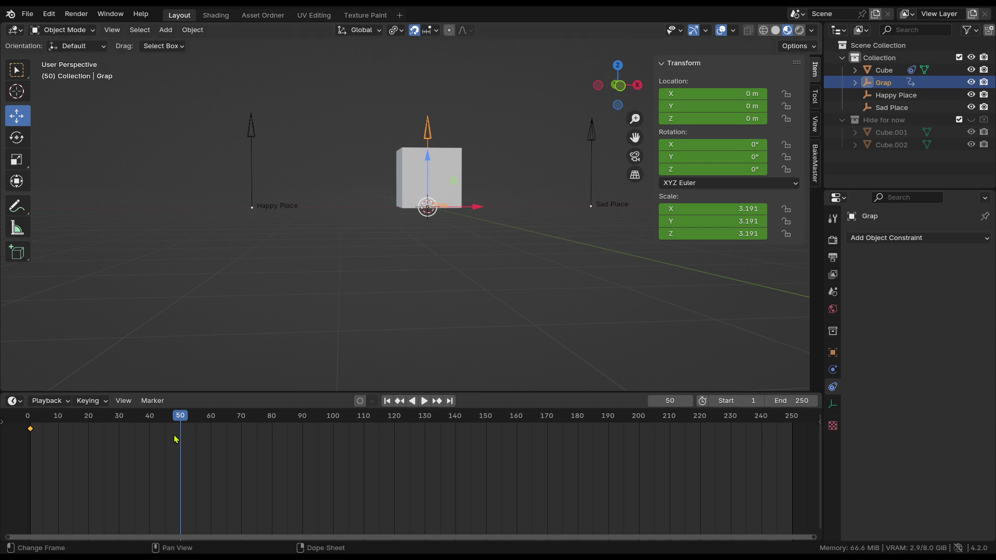
drag(487, 207, 305, 216)
middle_drag(285, 253, 363, 326)
Keyframe Grap at X -6 m on frame 50 and briefly play the animation
key(i)
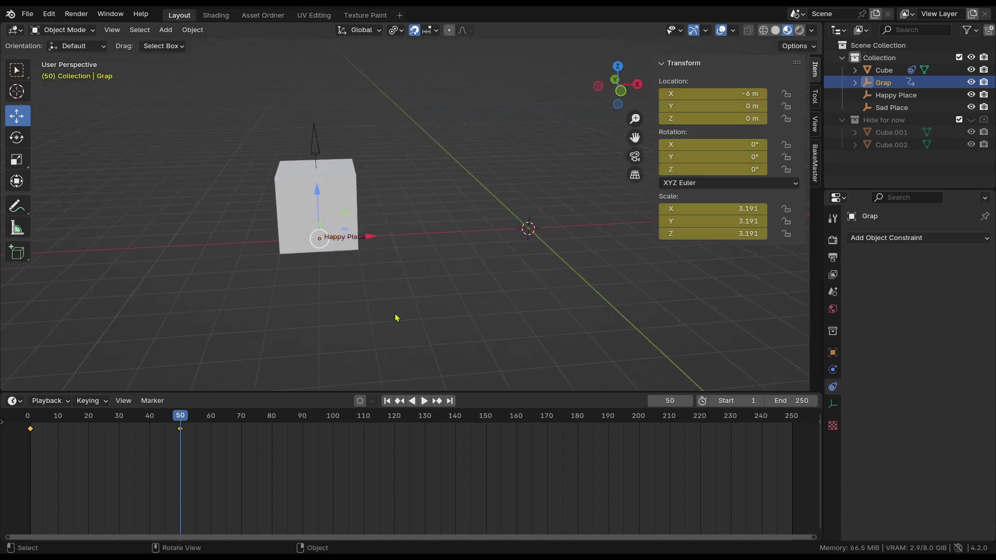
key(shift+ctrl+space)
key(Escape)
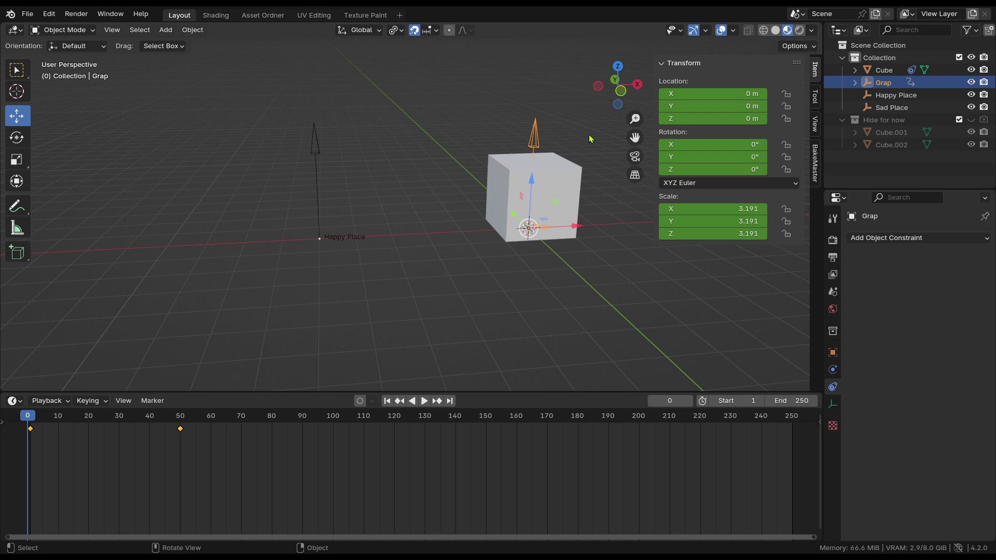
middle_drag(585, 300, 549, 200)
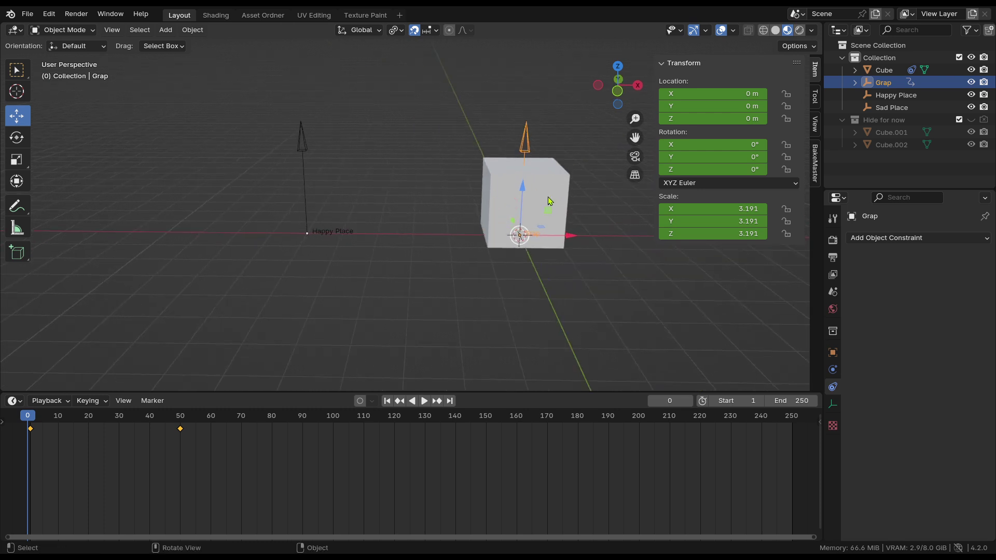
shift+middle_drag(564, 292, 481, 215)
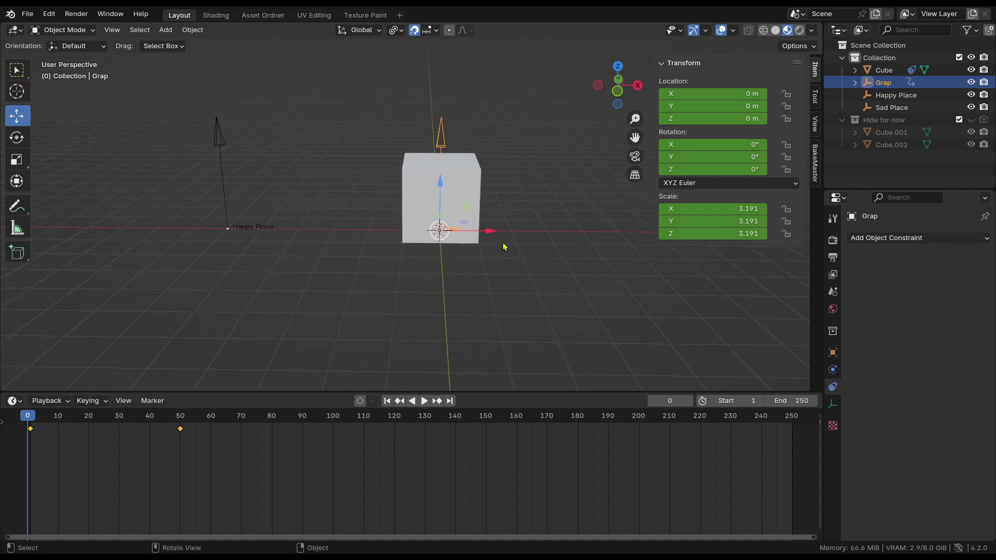
key(space)
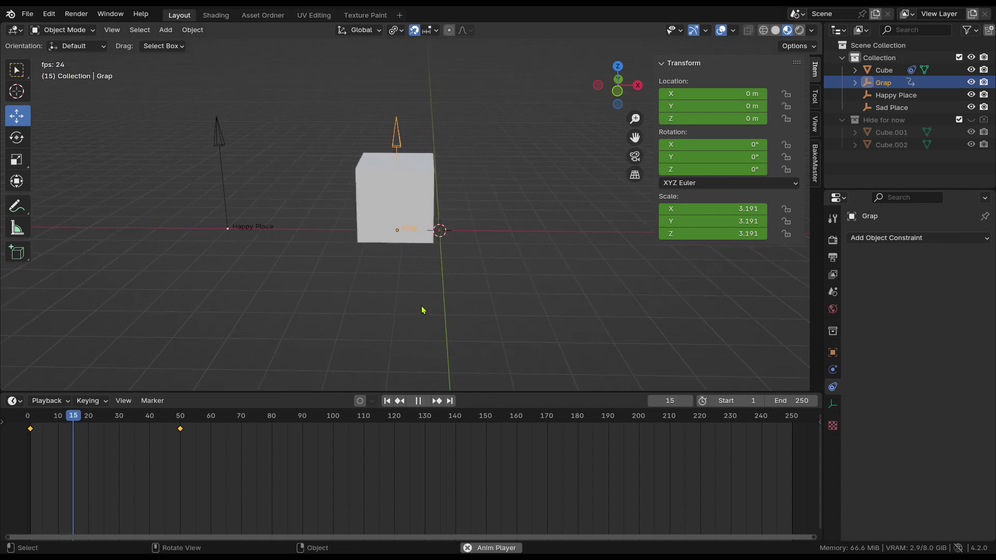
key(space)
On frame 25, raise Grap to Z 2 m and keyframe that position
click(105, 426)
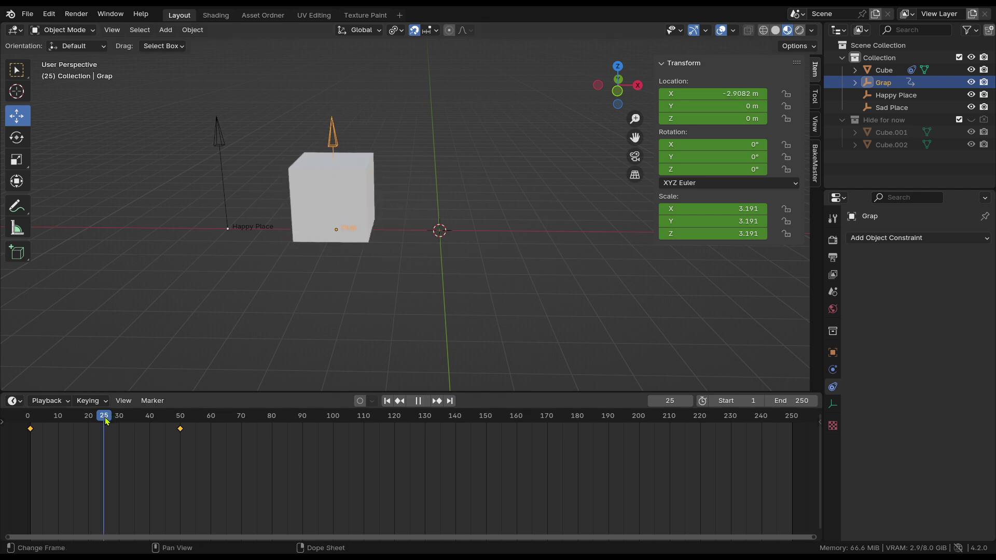
middle_drag(344, 280, 376, 260)
drag(369, 171, 393, 138)
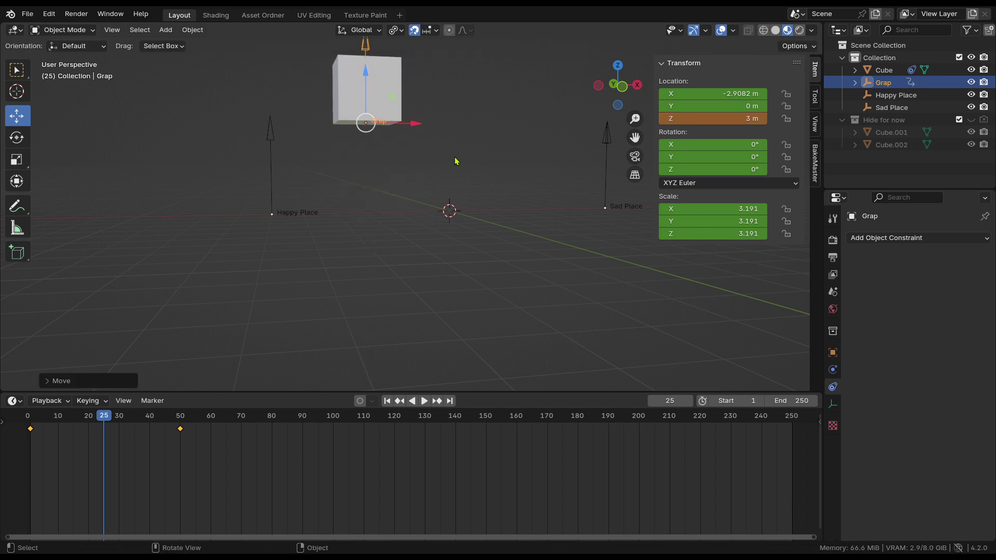
middle_drag(392, 132, 359, 119)
drag(360, 91, 374, 130)
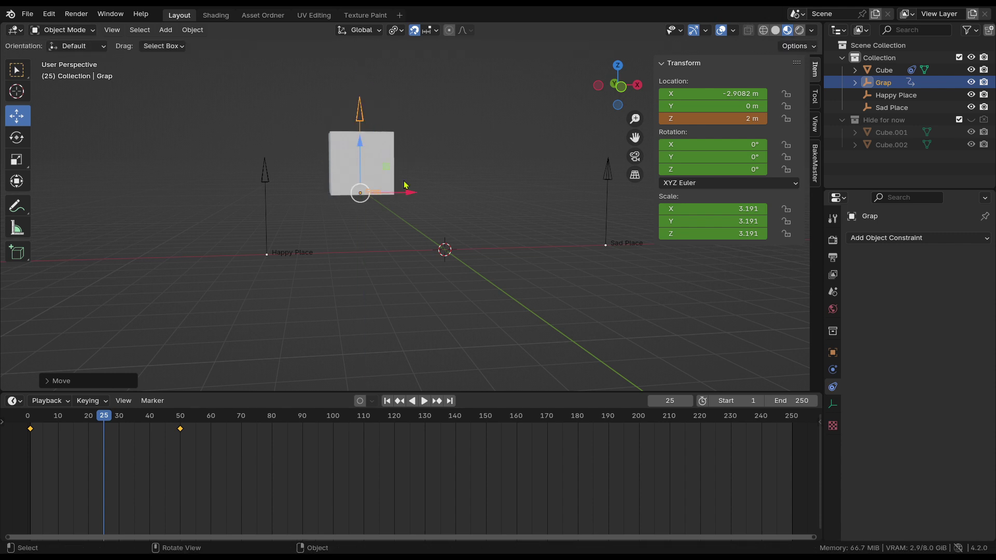
scroll(406, 240, up, 2)
scroll(407, 240, down, 2)
middle_drag(539, 199, 555, 195)
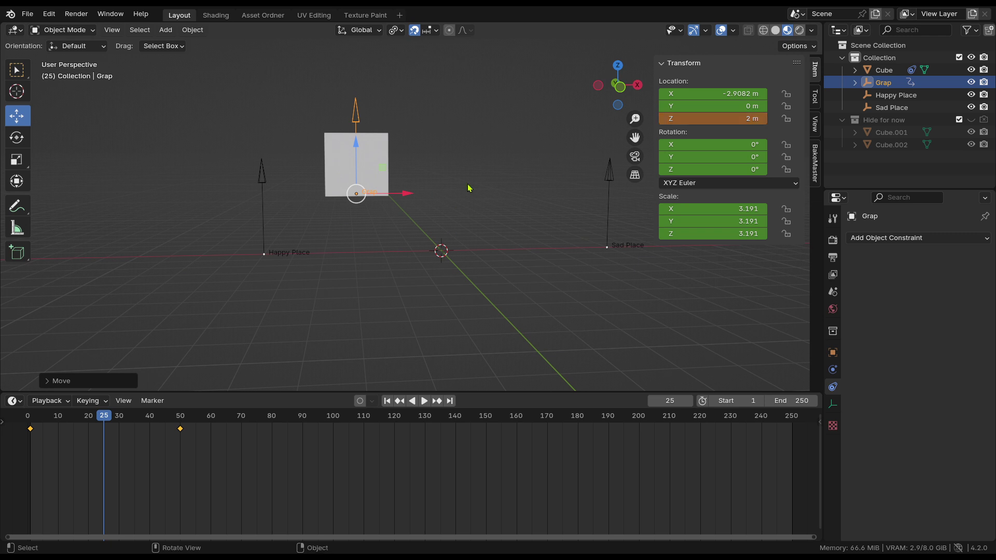
key(i)
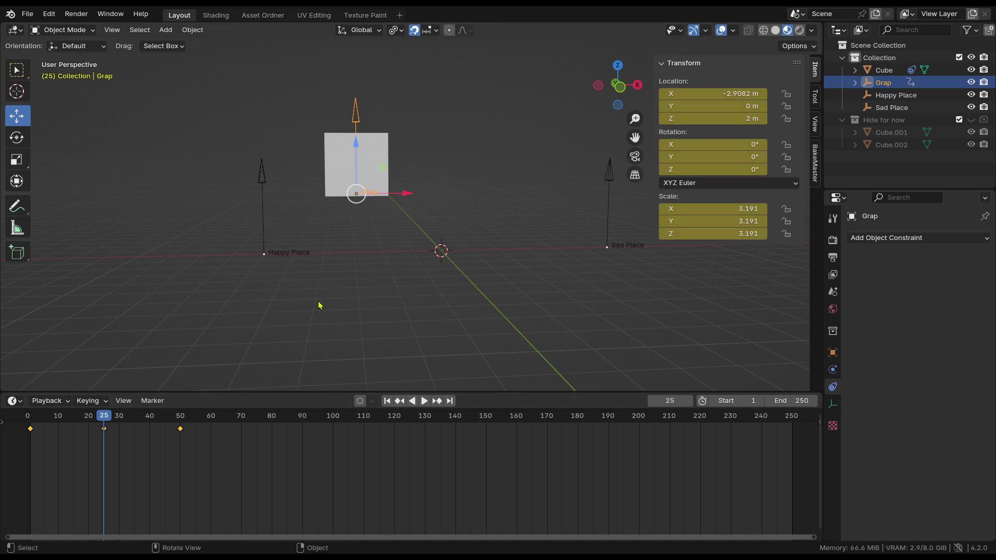
Play the animation from the first frame to watch the cube arc upward
key(shift+Left)
key(space)
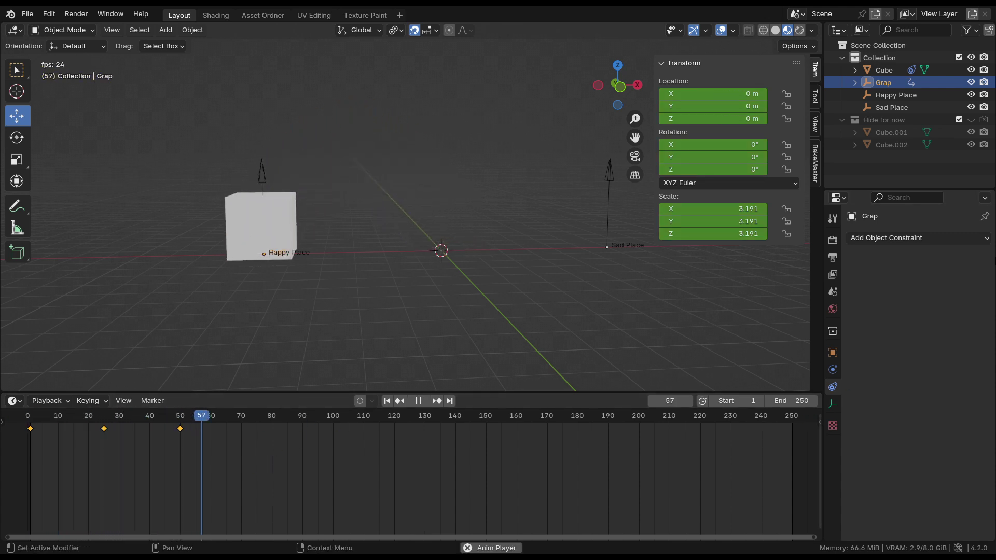
key(space)
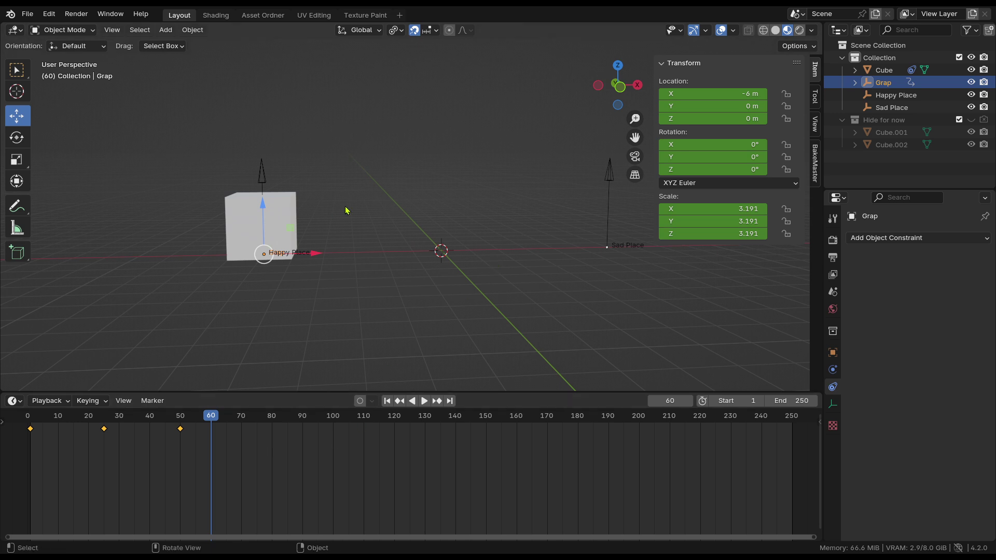
Move Grap back to X 0 at frame 100 and keyframe it
drag(213, 420, 260, 437)
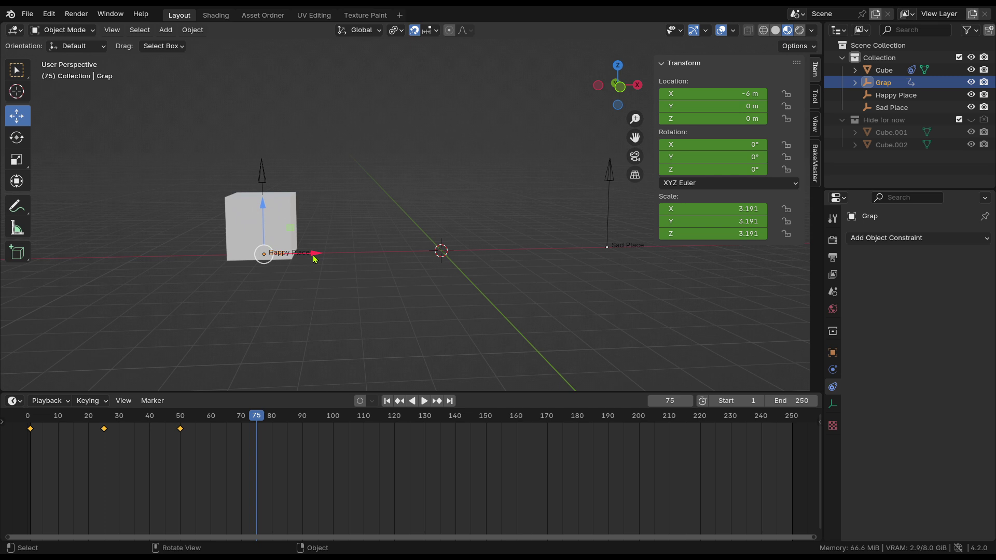
drag(317, 254, 485, 275)
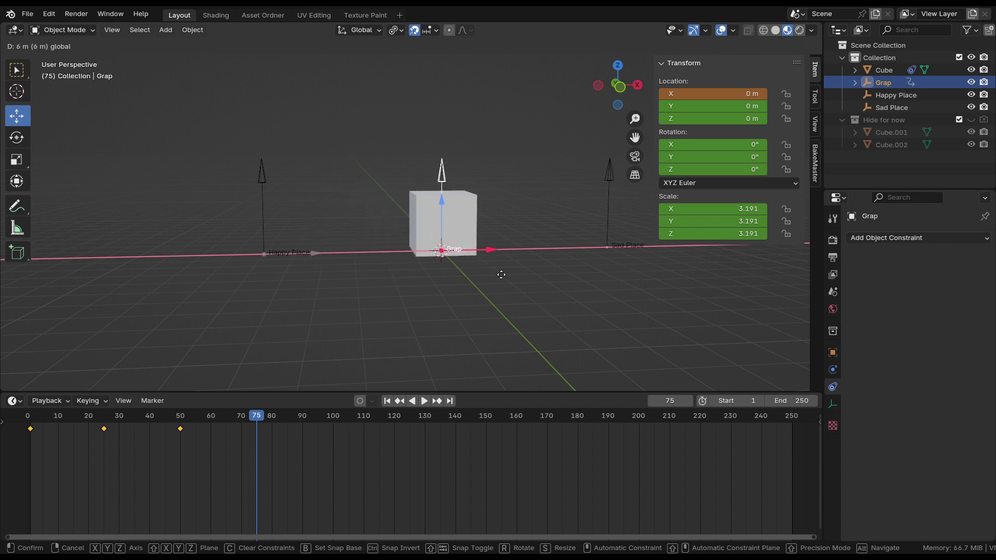
right_click(500, 274)
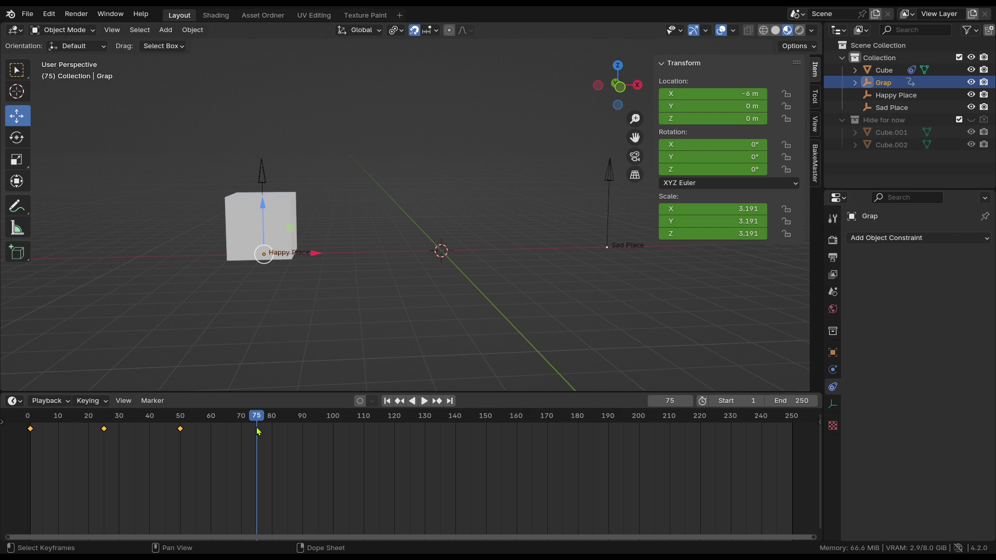
drag(264, 418, 333, 419)
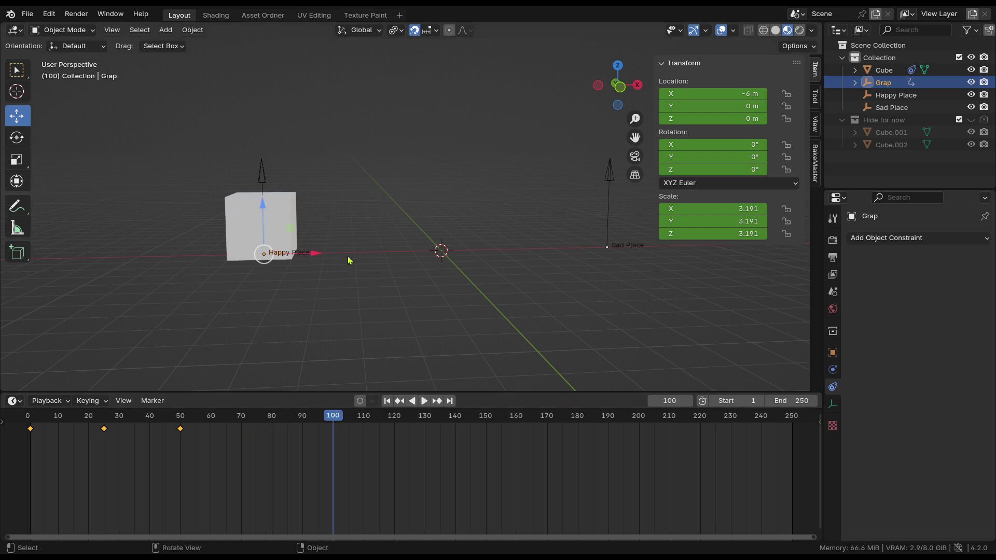
drag(321, 259, 504, 252)
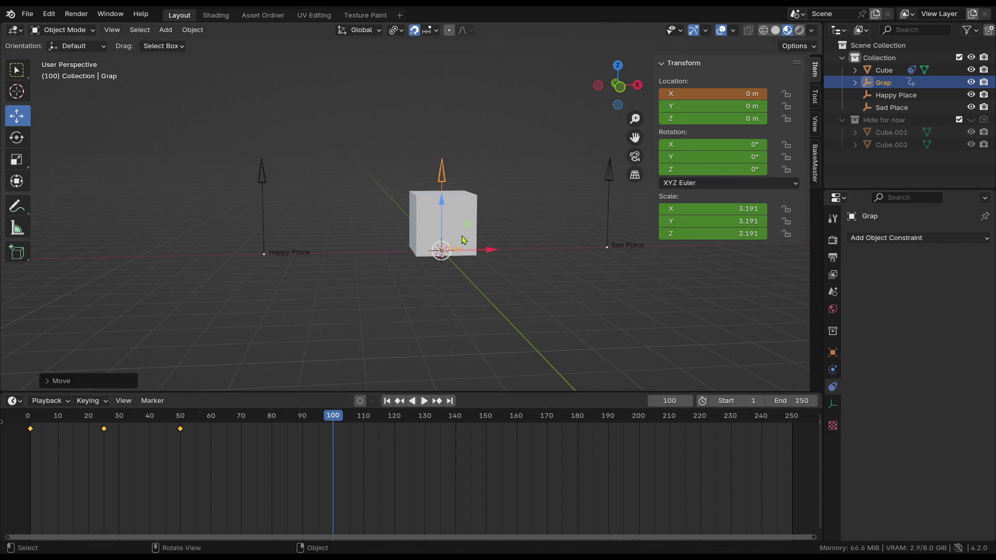
key(i)
Raise Grap 2 m along Z at frame 75 and keyframe it, forming the return arc
drag(304, 417, 257, 429)
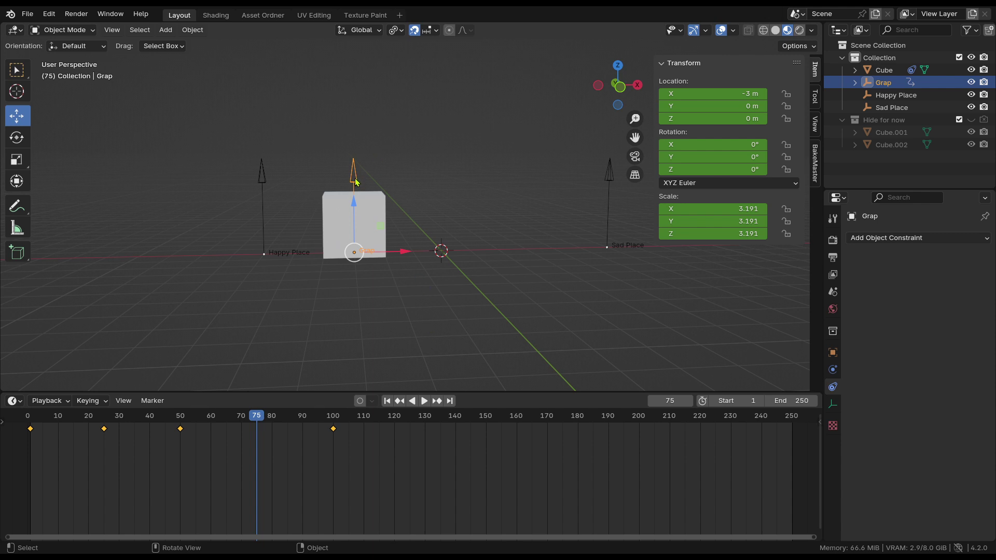
drag(354, 203, 353, 141)
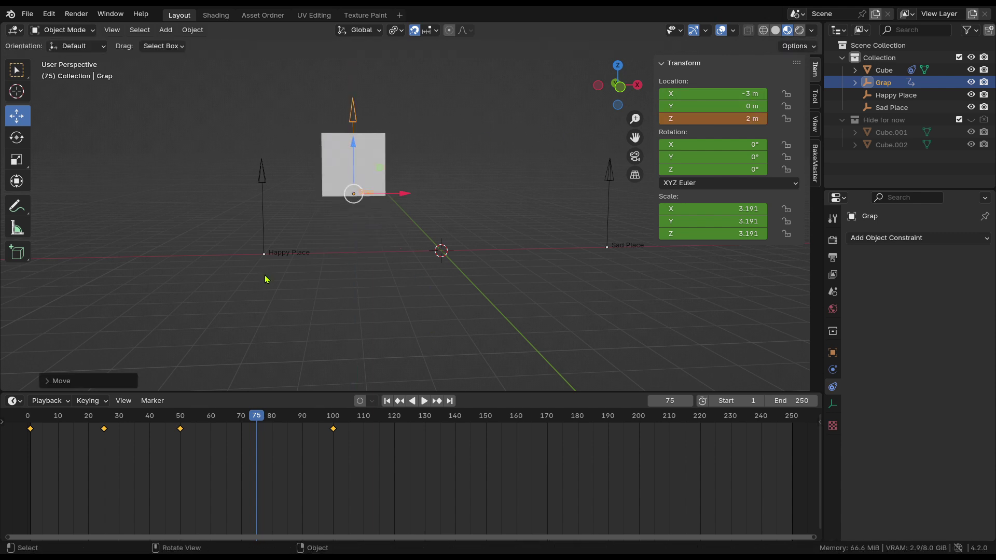
key(i)
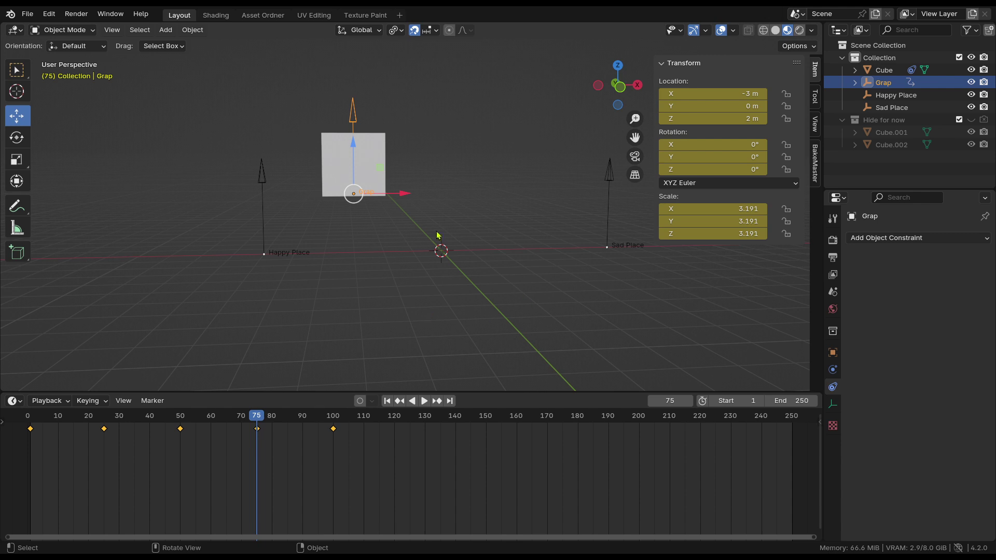
key(shift+Left)
key(space)
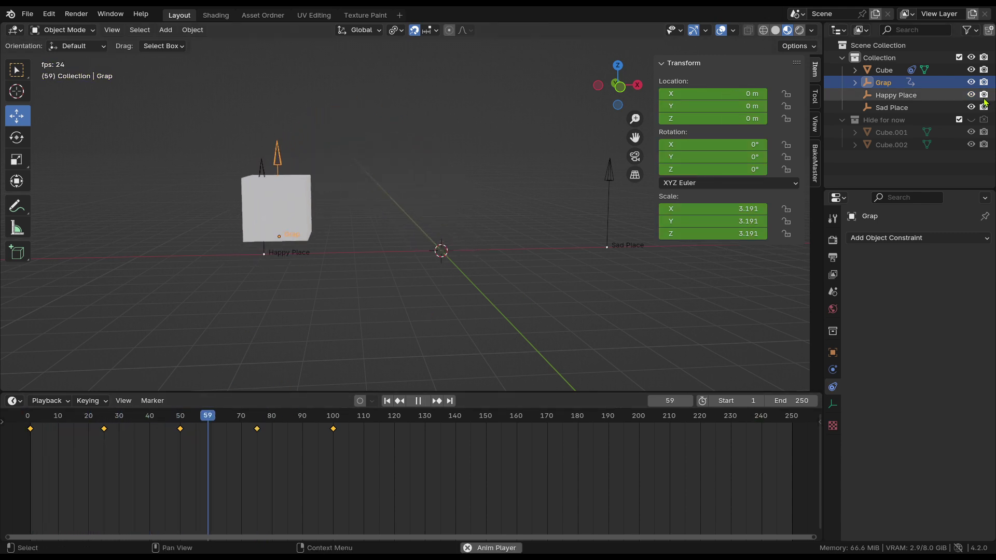
key(space)
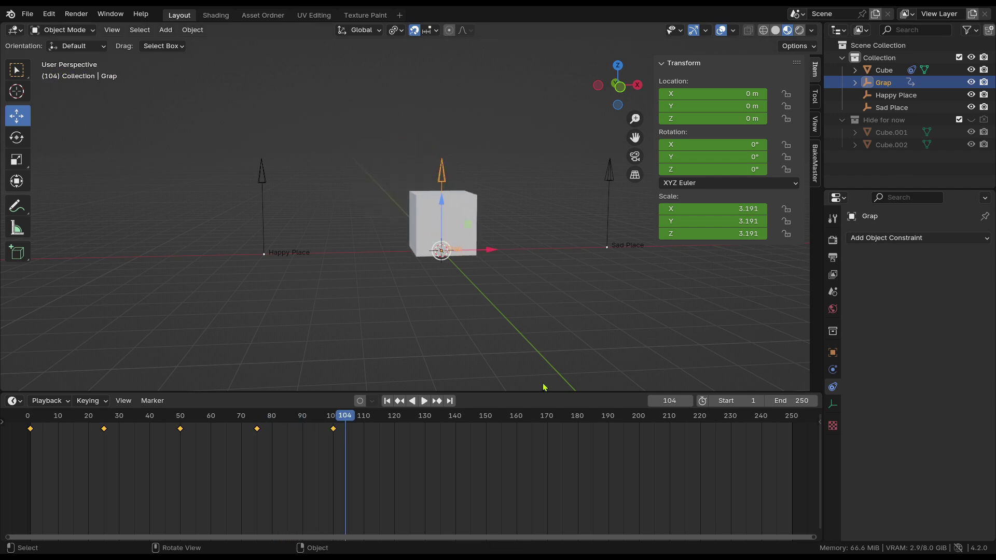
drag(347, 424, 182, 456)
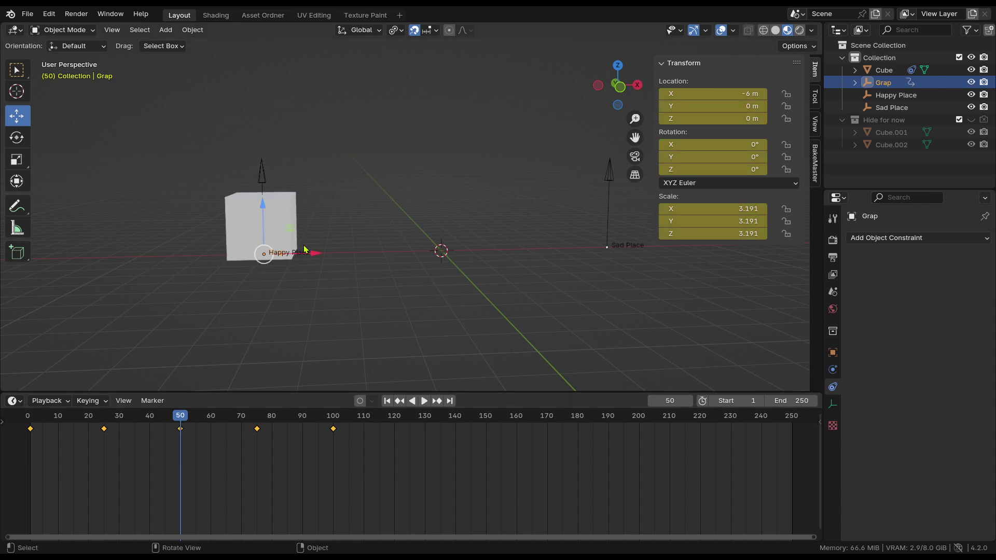
Duplicate the Cube's Copy Location constraint
click(286, 244)
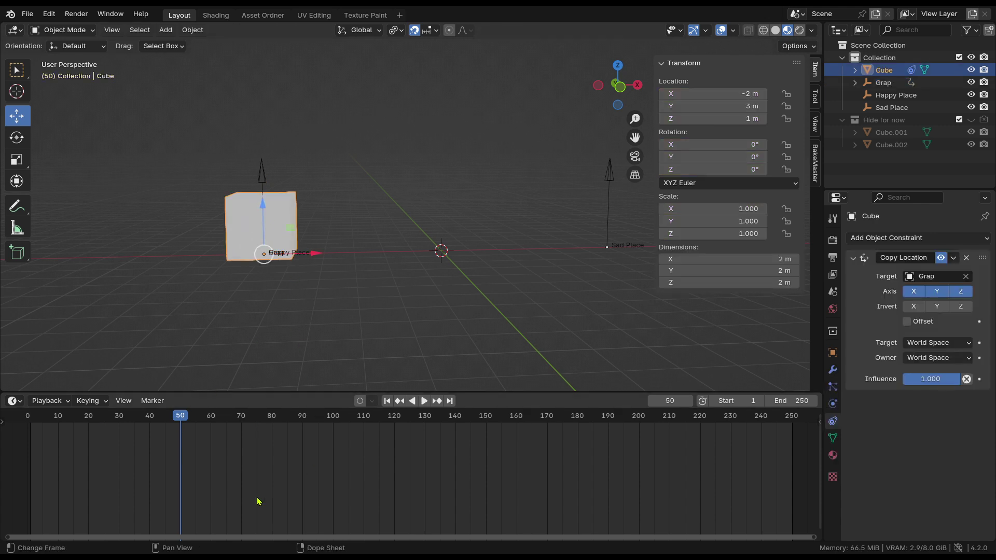
click(956, 261)
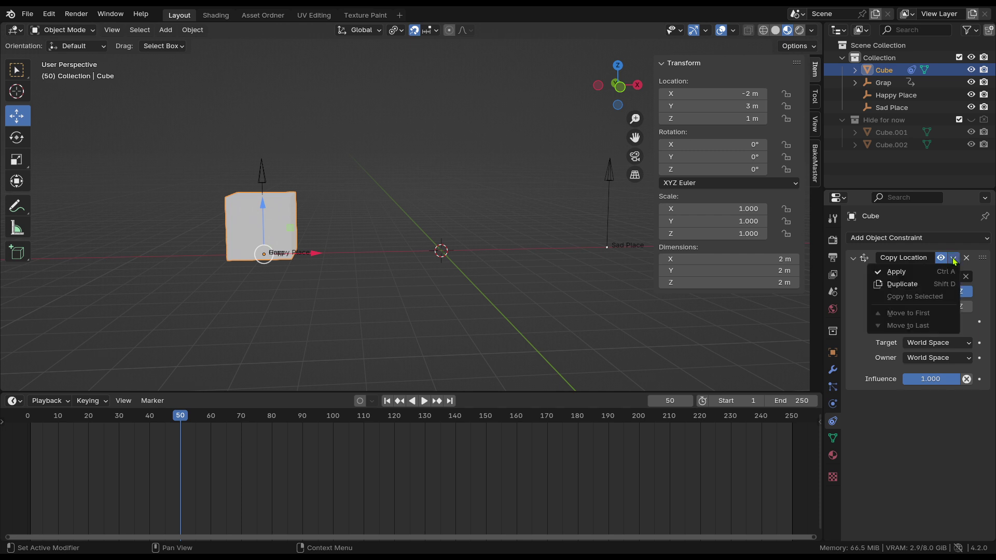
click(934, 285)
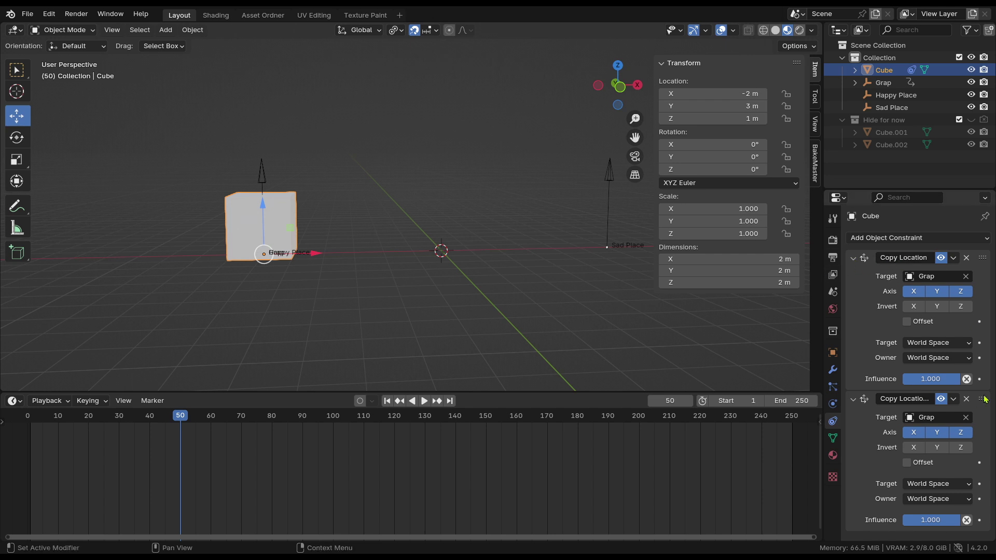
click(172, 422)
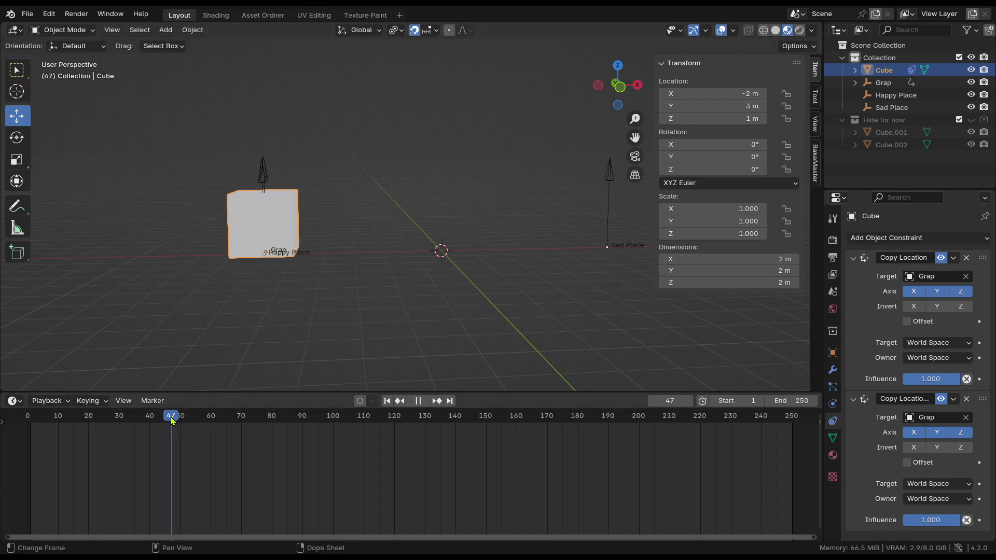
drag(173, 422, 100, 421)
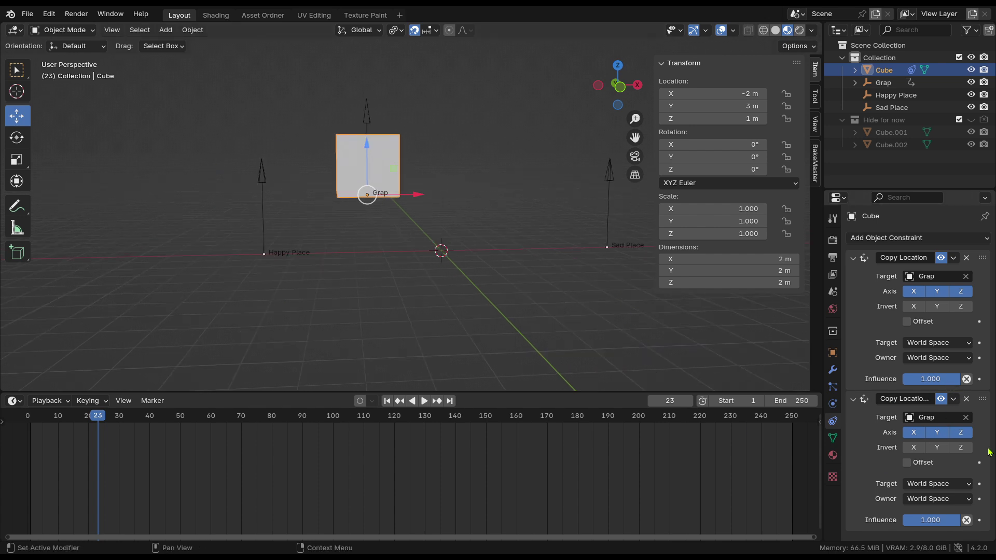
Retarget the duplicated constraint from Grap to the Happy Place empty and scrub to check
click(966, 418)
click(966, 418)
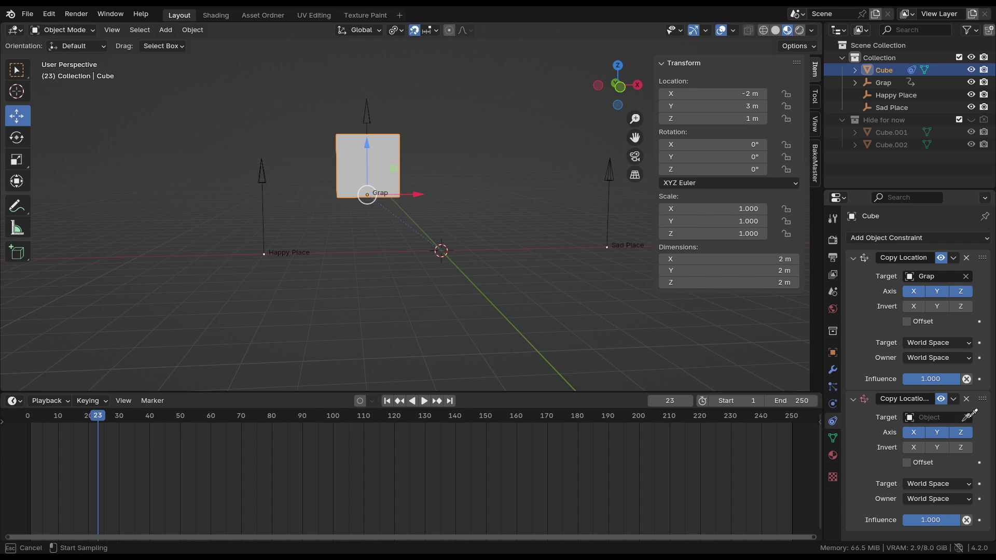
click(264, 183)
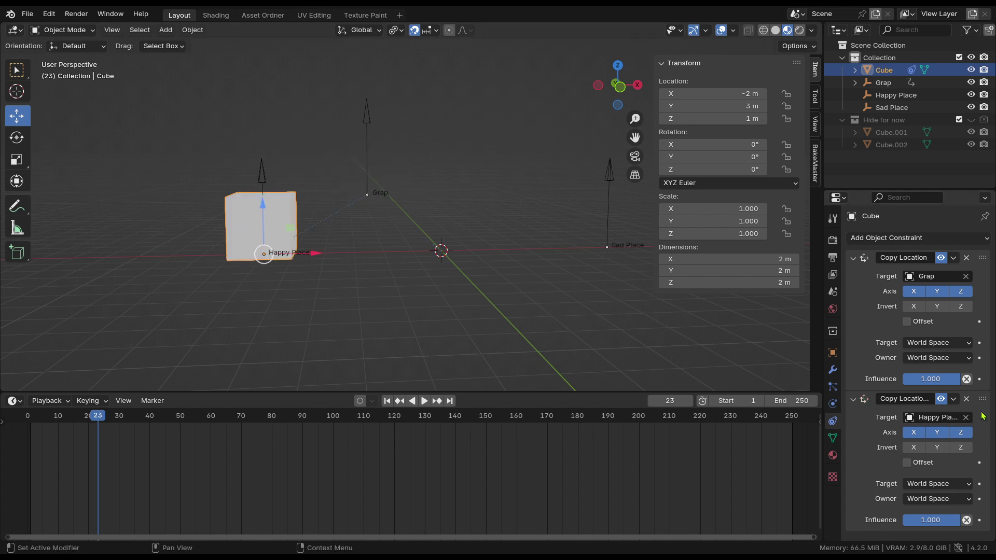
drag(98, 426, 232, 441)
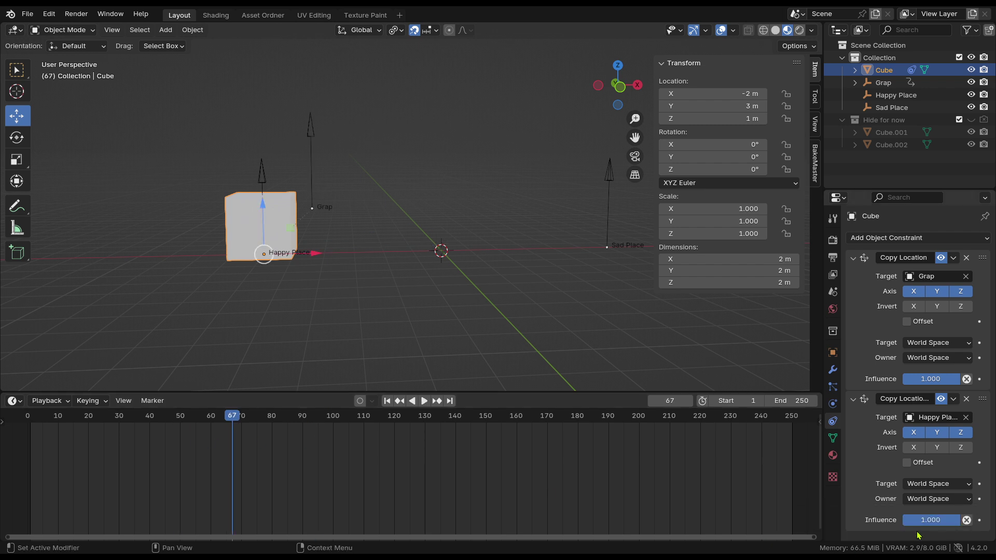
Test the Happy Place influence slider, then return to frame 50 with the whole frame range in view
drag(944, 526, 963, 521)
drag(234, 421, 183, 446)
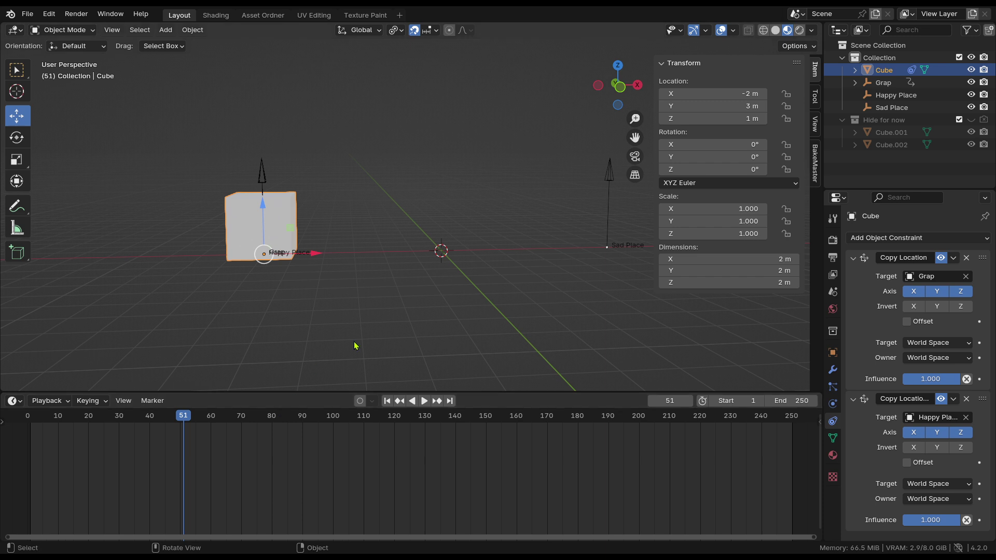
drag(189, 425, 181, 424)
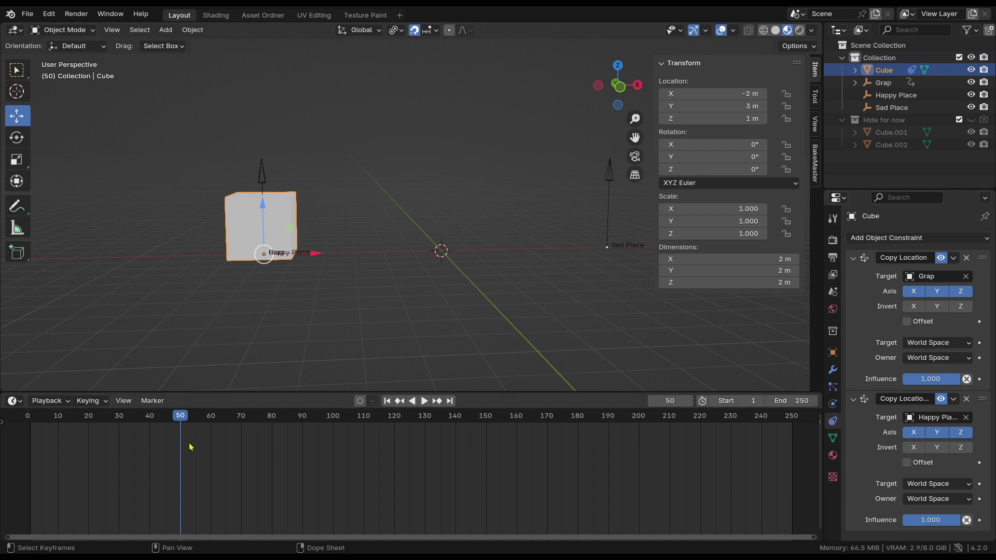
scroll(189, 445, up, 2)
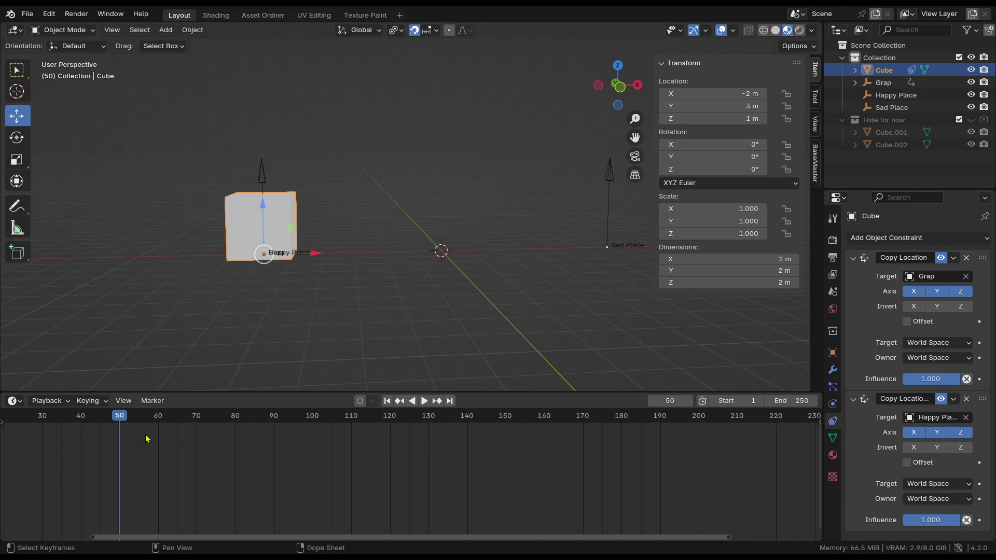
scroll(256, 300, down, 2)
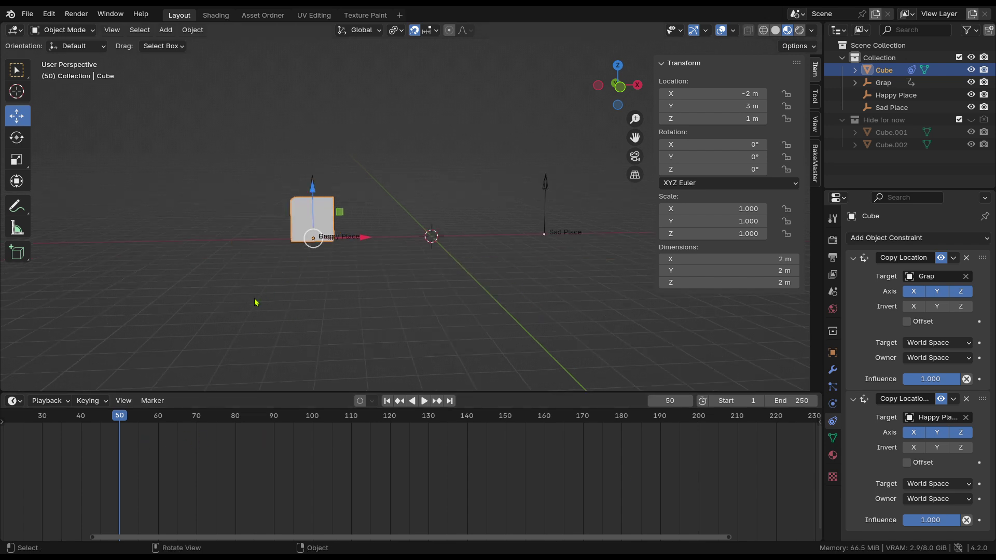
scroll(256, 300, up, 2)
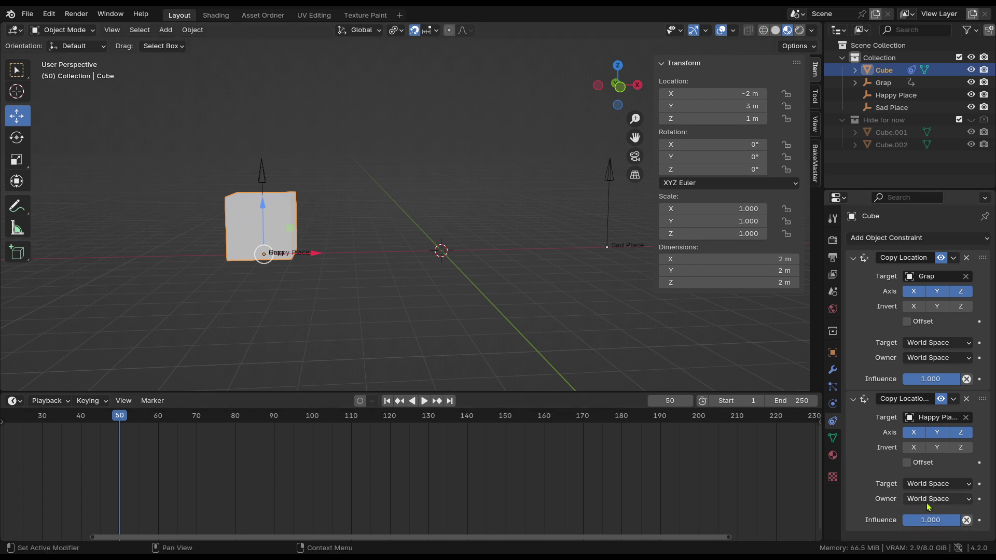
key(Home)
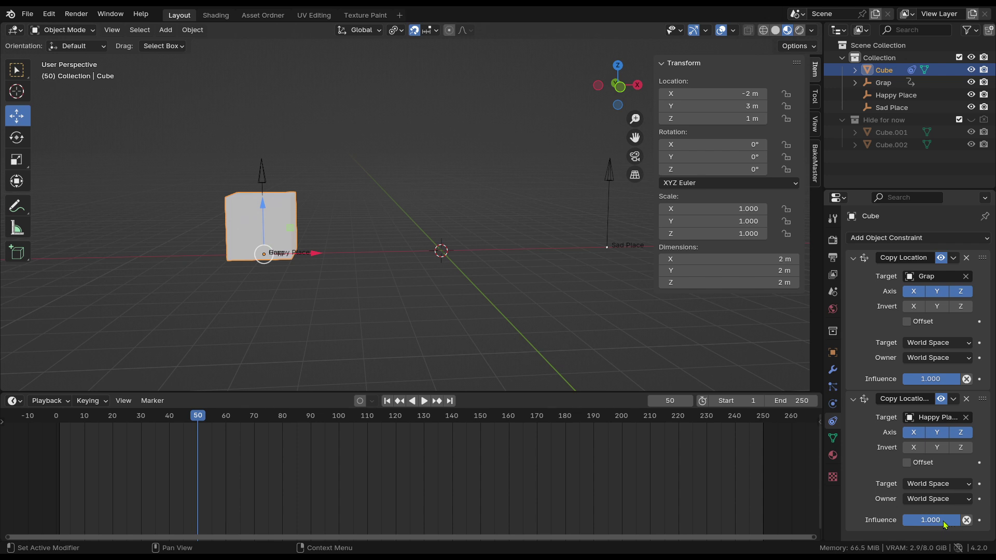
Keyframe the Happy Place influence at 1.000 on frame 50 and 0 on frame 49
key(i)
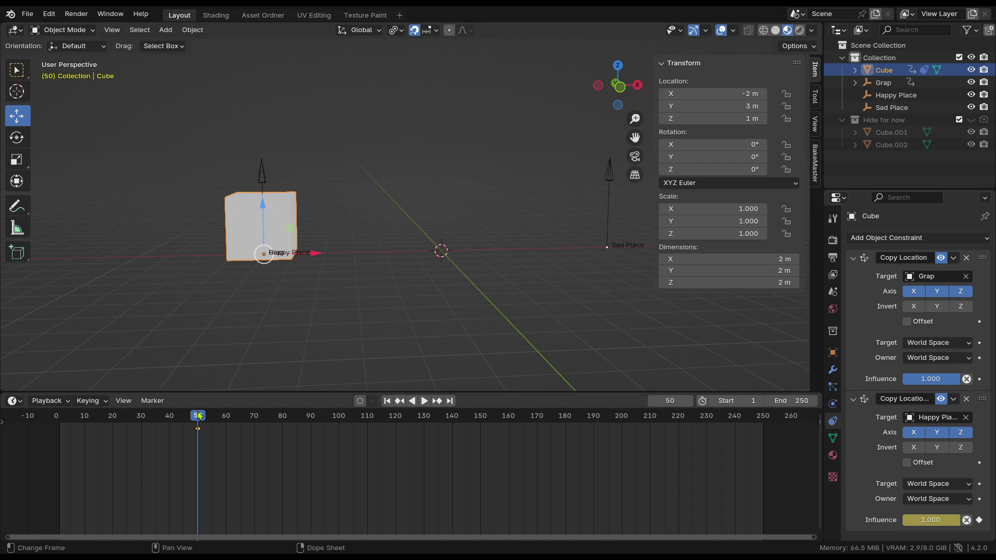
key(space)
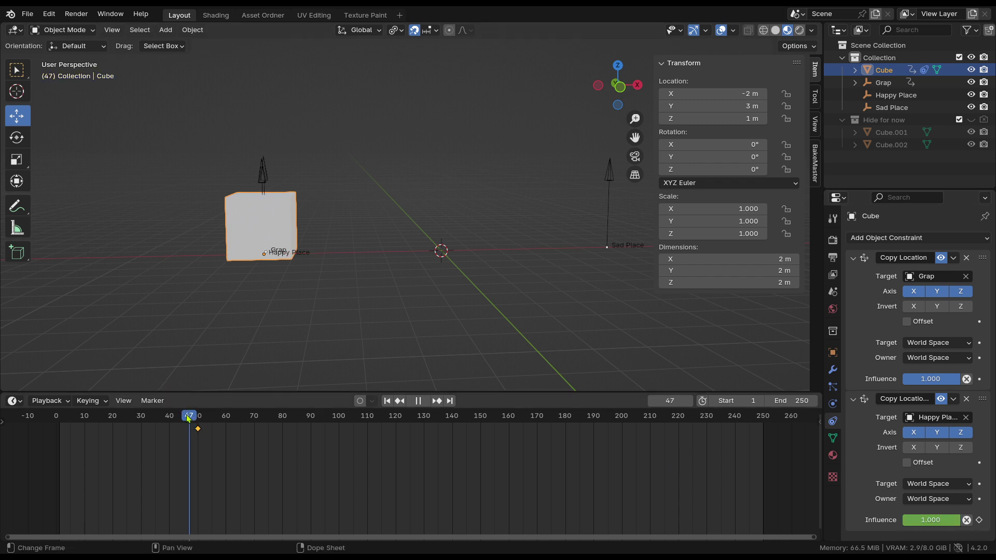
drag(195, 433, 197, 434)
click(930, 520)
text(0)
key(Return)
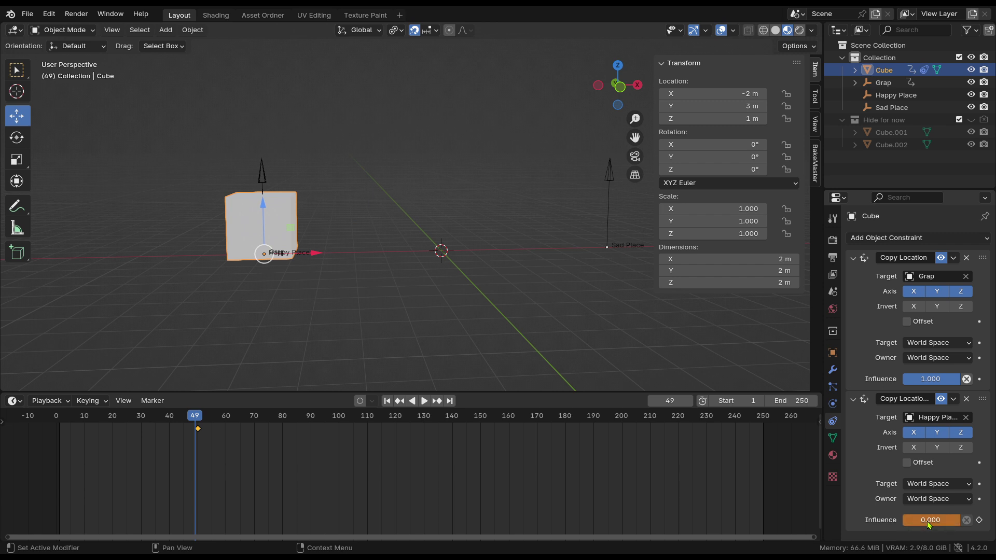
key(i)
Keyframe zero influence on frame 0, move that key to frame 1, and scrub to verify
click(44, 425)
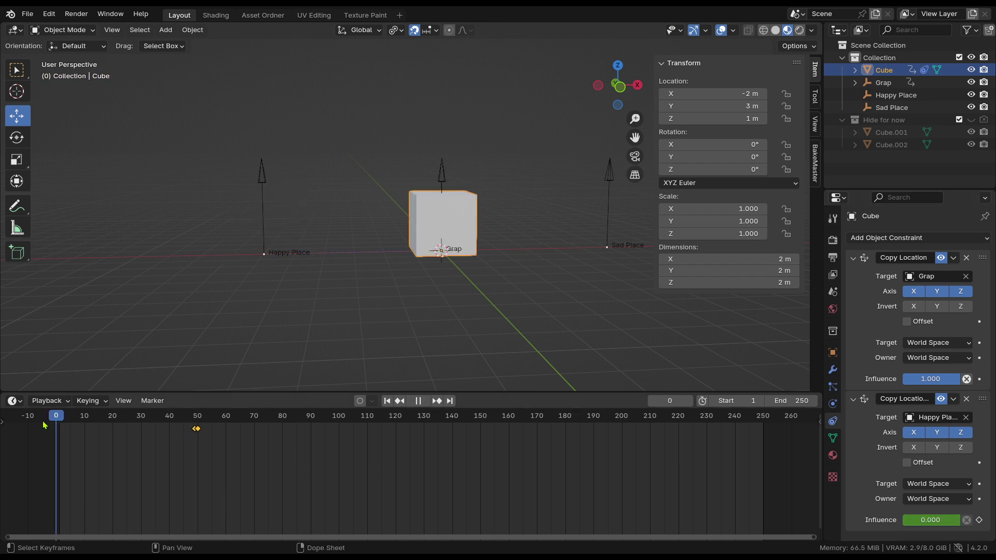
drag(57, 429, 58, 428)
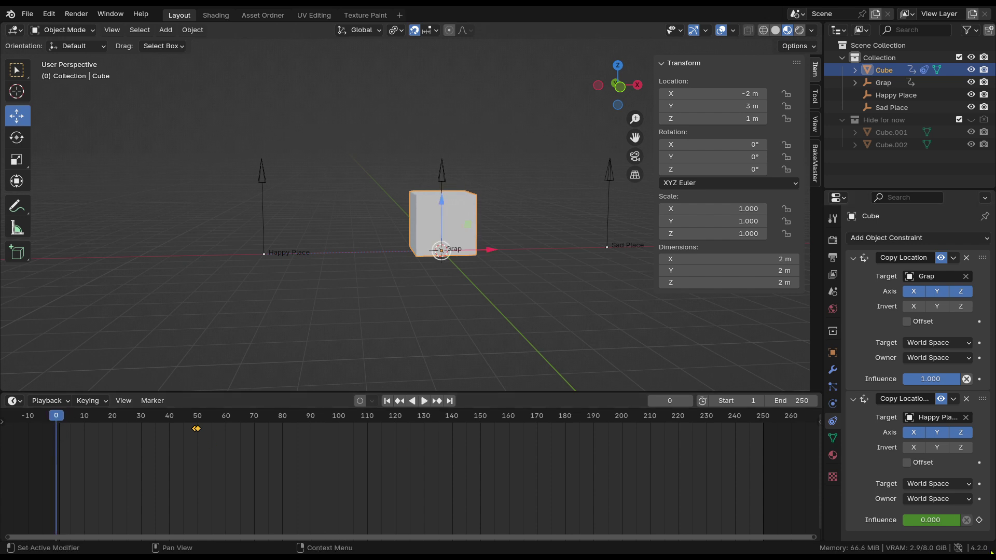
key(i)
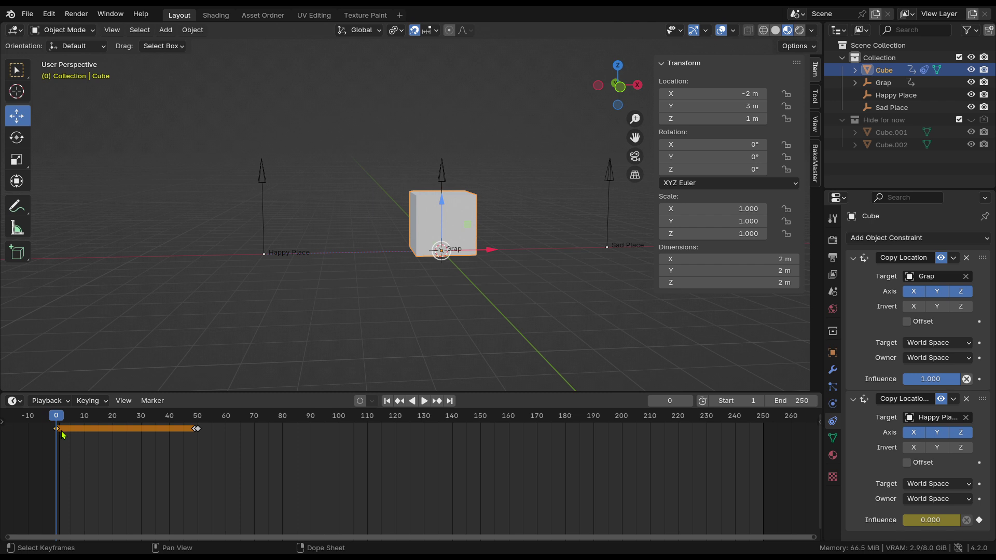
mouse_move(61, 431)
mouse_down()
mouse_move(63, 419)
mouse_move(60, 438)
mouse_move(66, 429)
mouse_up()
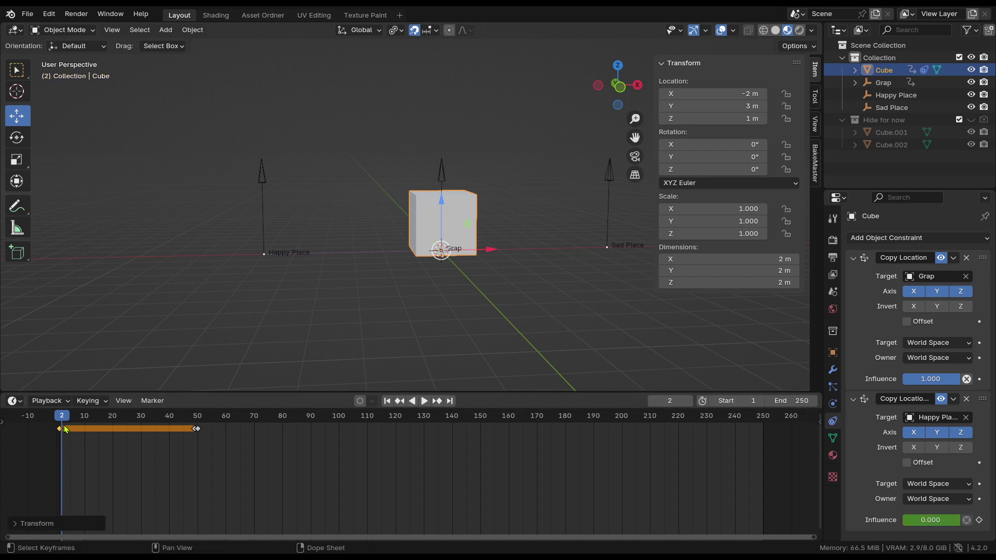
key(Left)
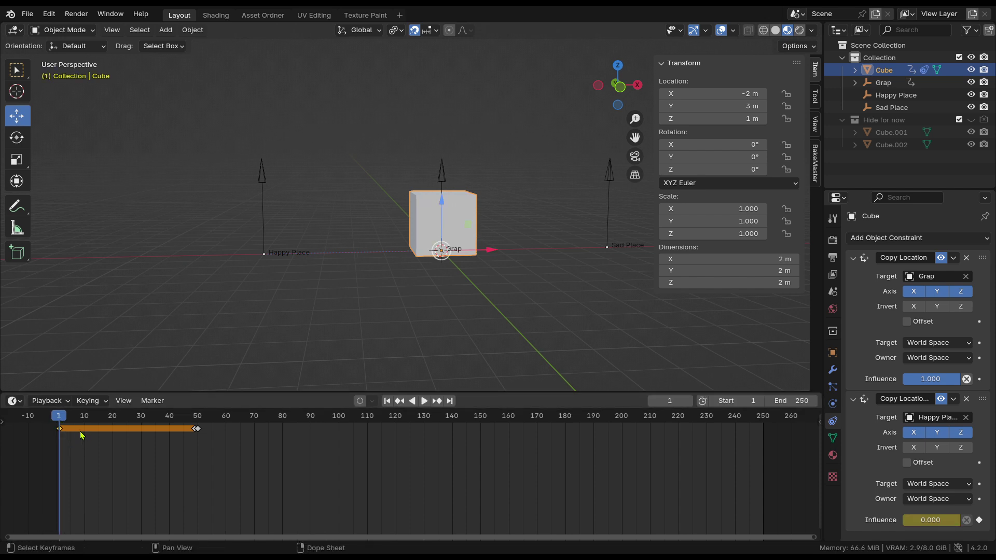
drag(167, 421, 188, 427)
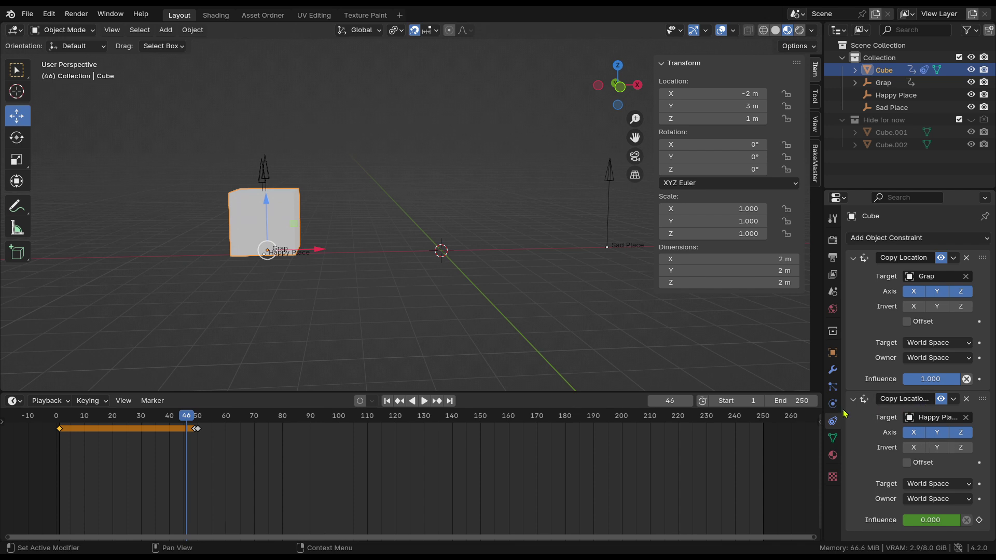
key(space)
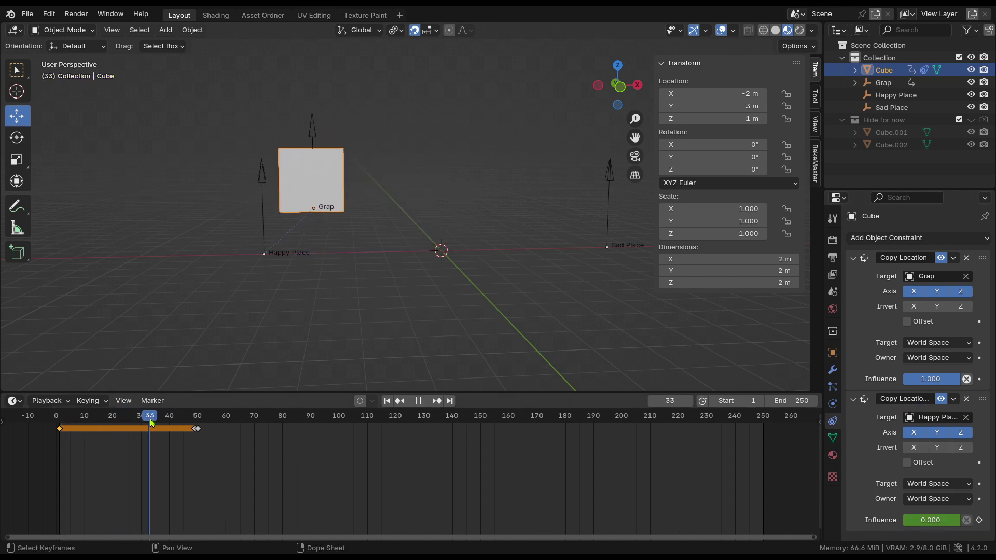
drag(189, 427, 56, 444)
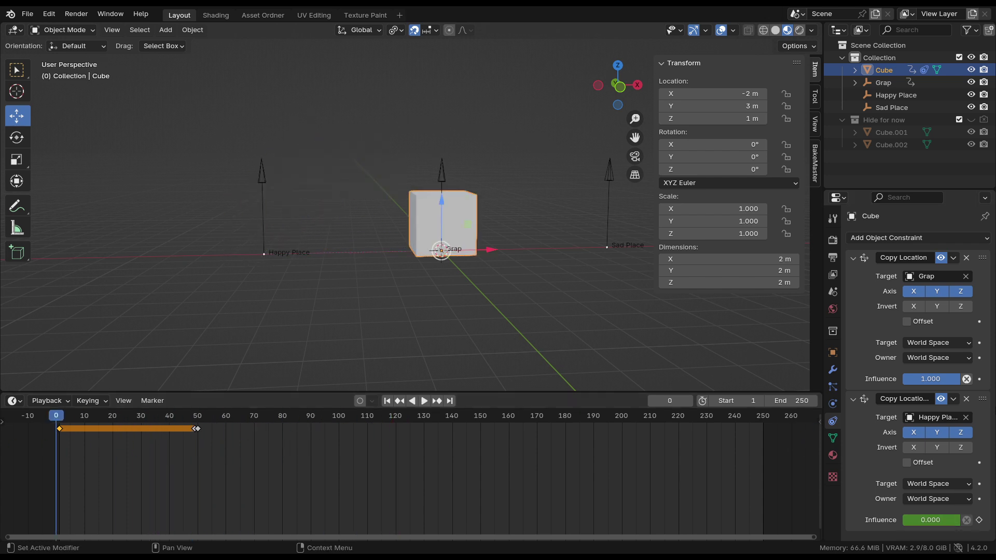
key(space)
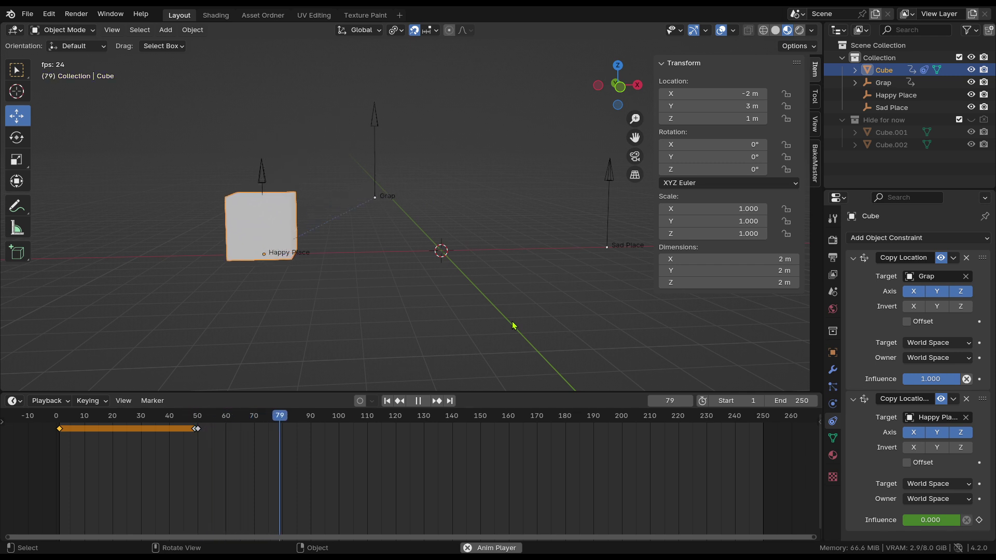
key(space)
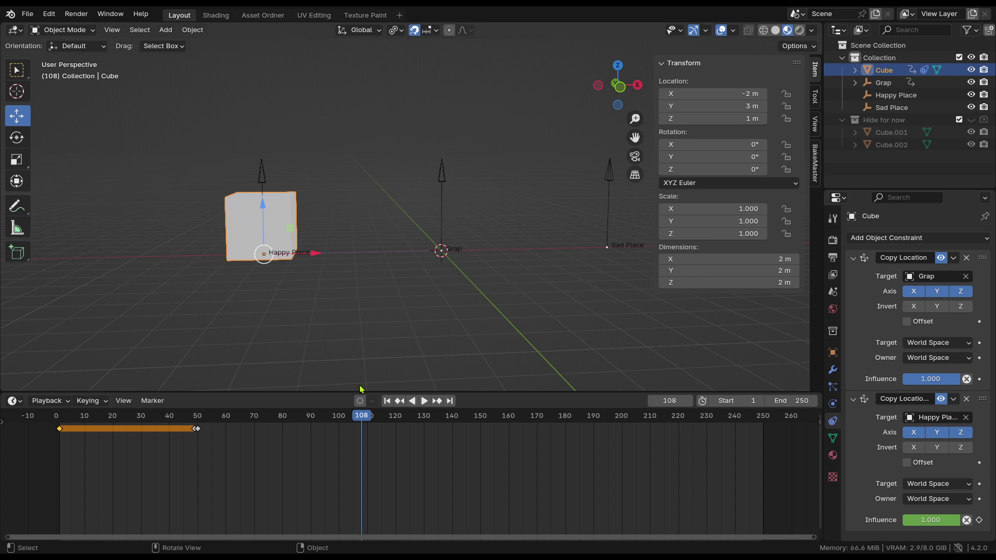
drag(362, 416, 56, 415)
key(space)
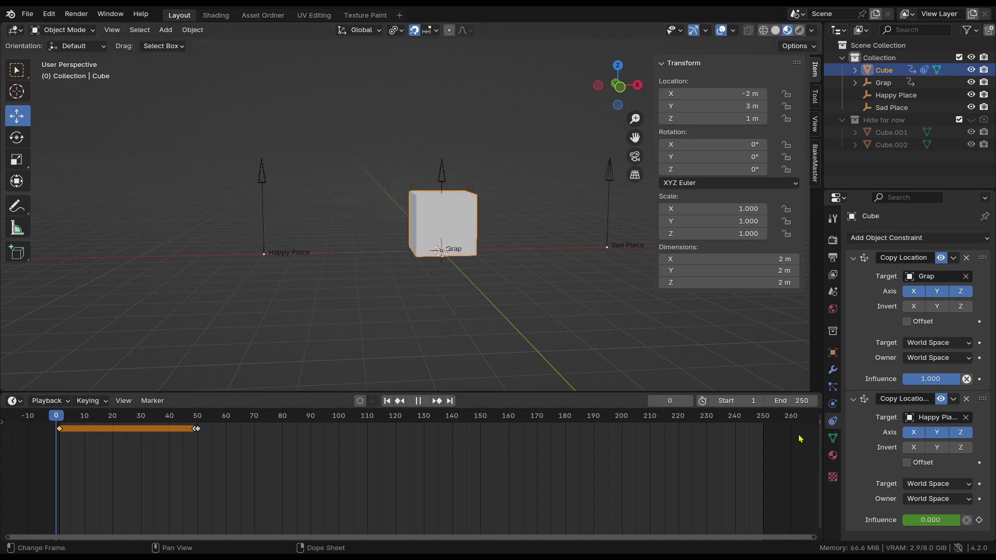
key(space)
key(space)
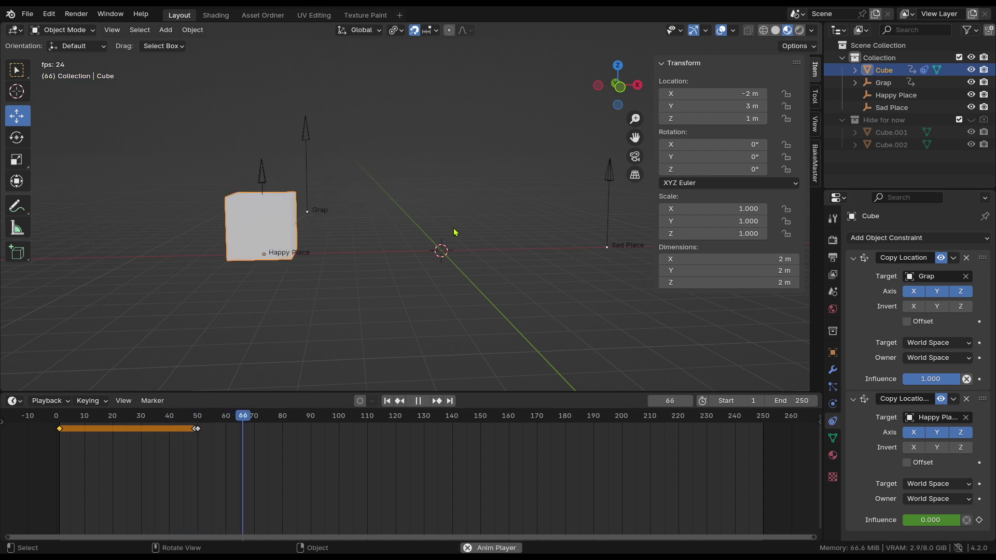
key(space)
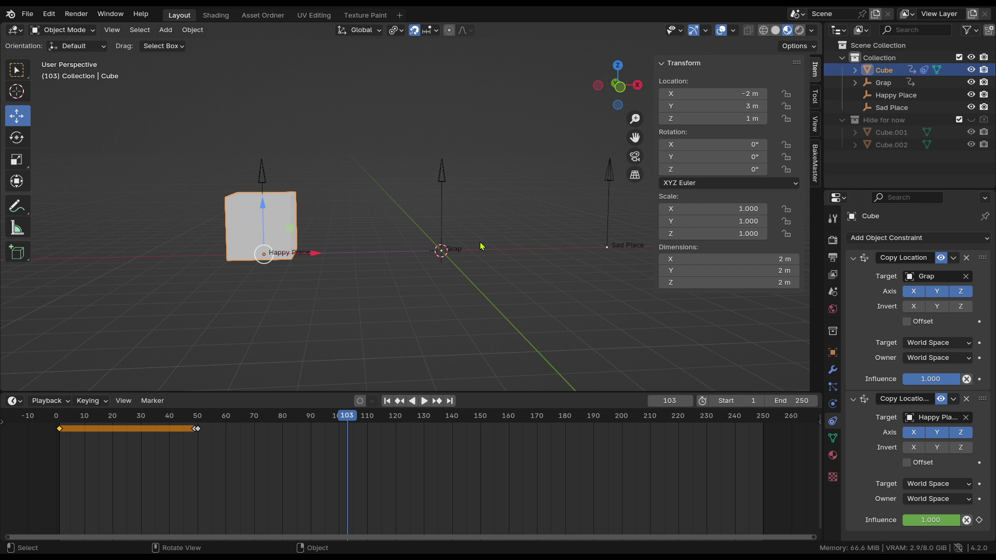
middle_drag(507, 245, 345, 295)
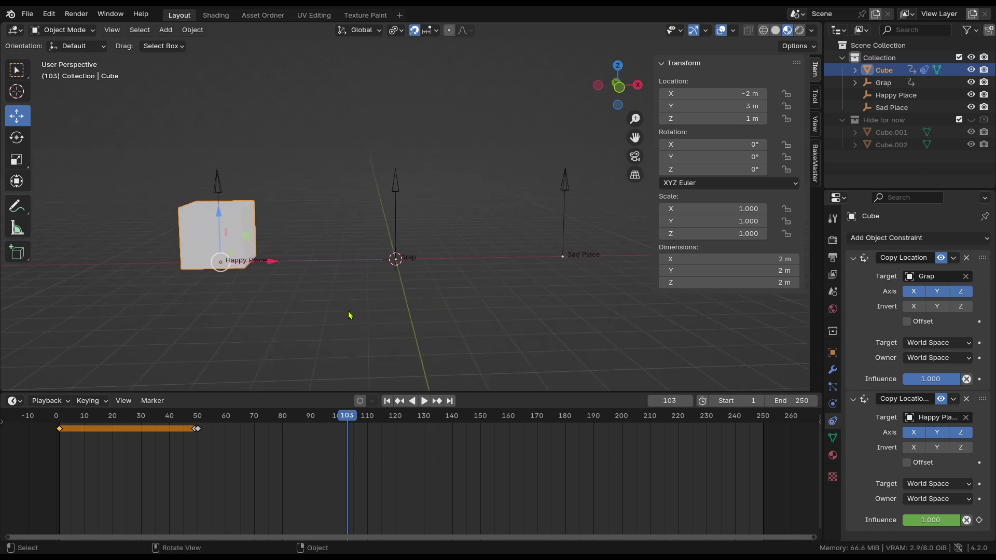
drag(345, 429, 181, 421)
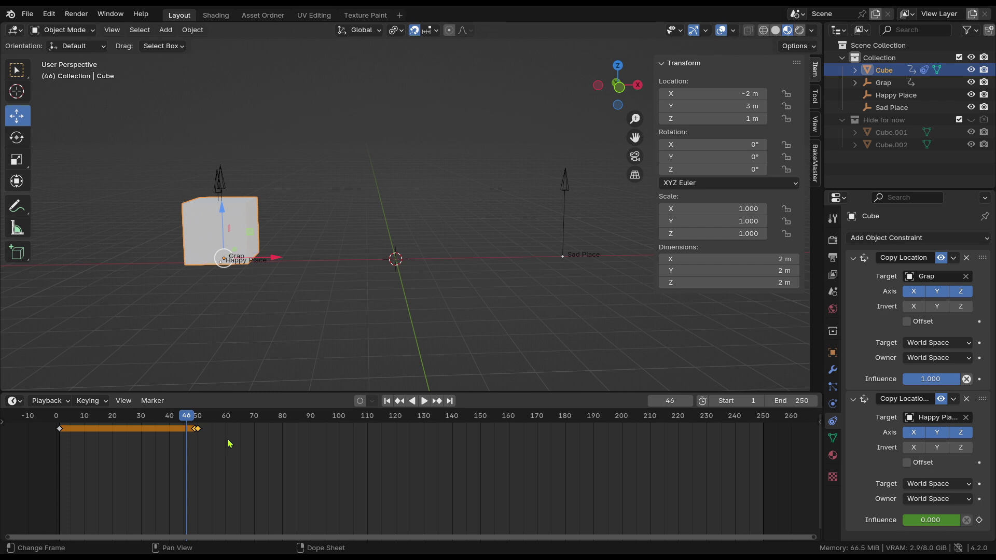
Box-select all the cube's keyframes in the zoomed timeline, then select the Sad Place empty
scroll(254, 465, up, 3)
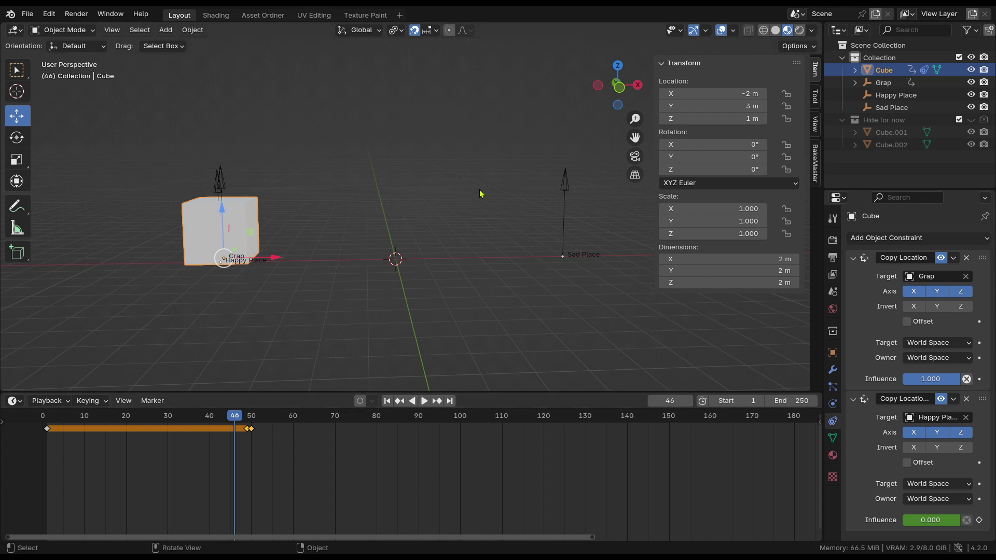
drag(328, 455, 2, 409)
click(564, 254)
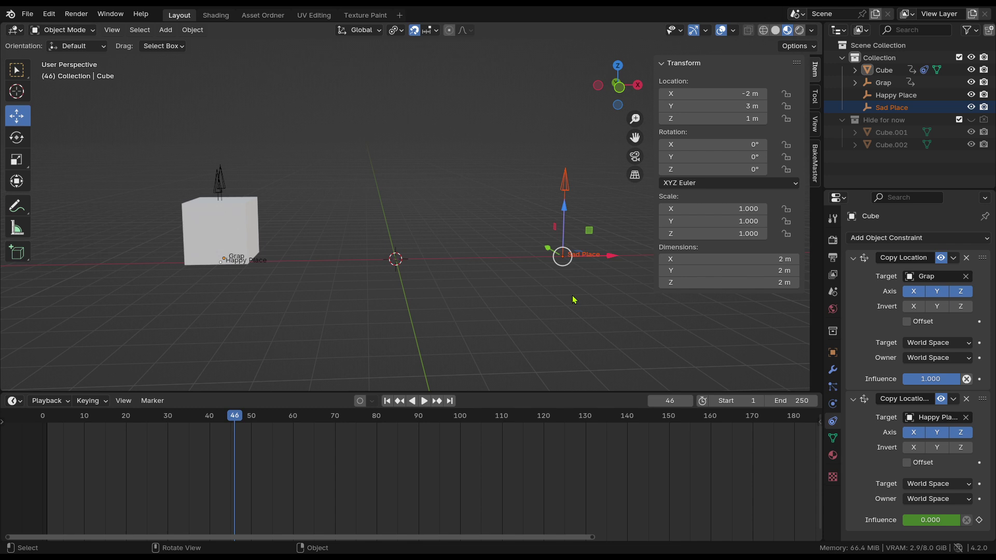
Orbit to a near-front view, replay the animation from frame 0, and return to frame 100
middle_drag(443, 289, 384, 288)
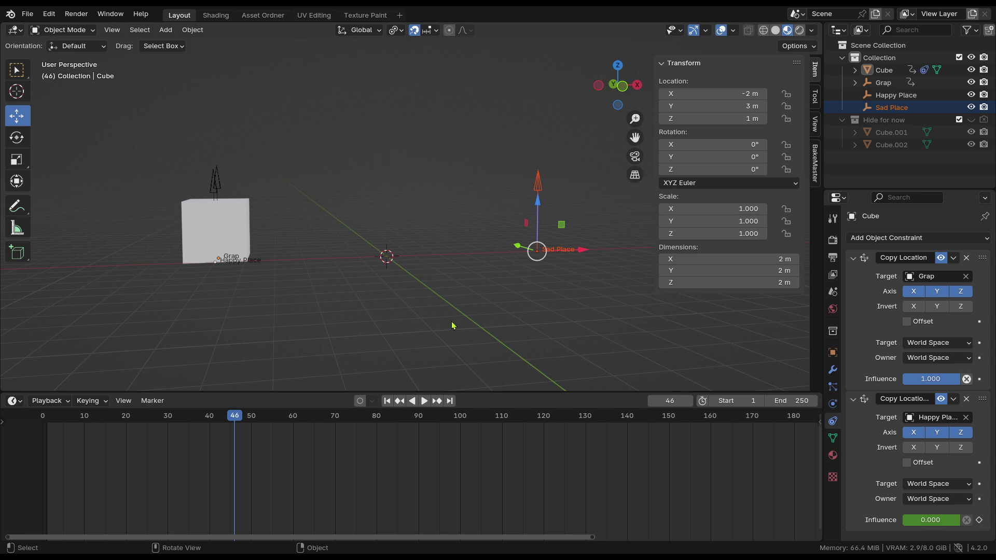
middle_drag(453, 326, 363, 244)
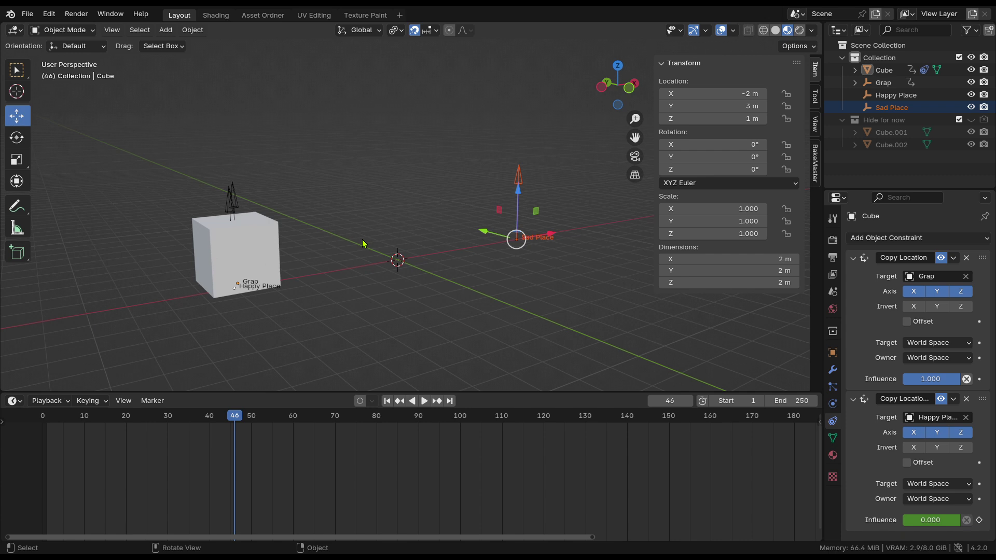
middle_drag(363, 243, 348, 267)
drag(253, 435, 45, 429)
key(space)
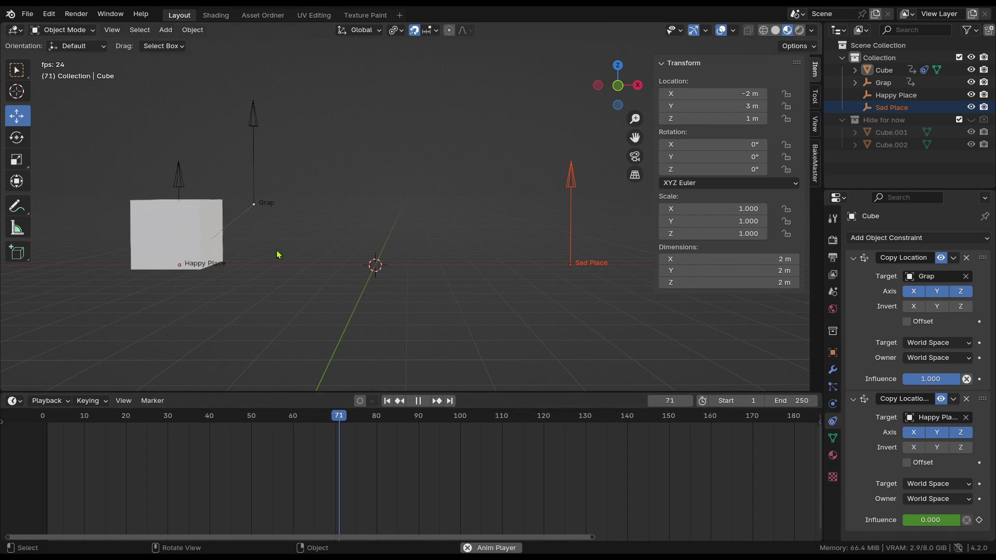
key(space)
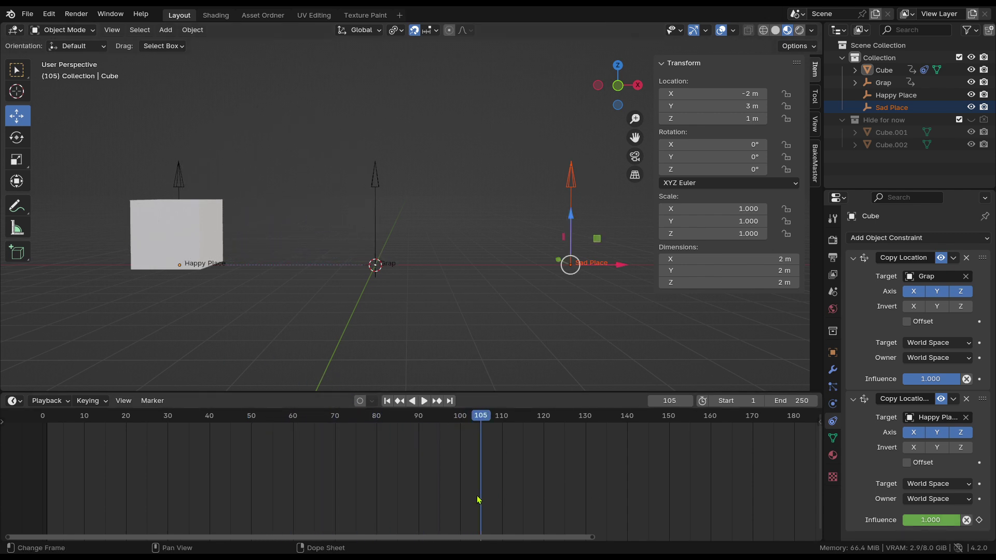
key(space)
drag(473, 422, 462, 423)
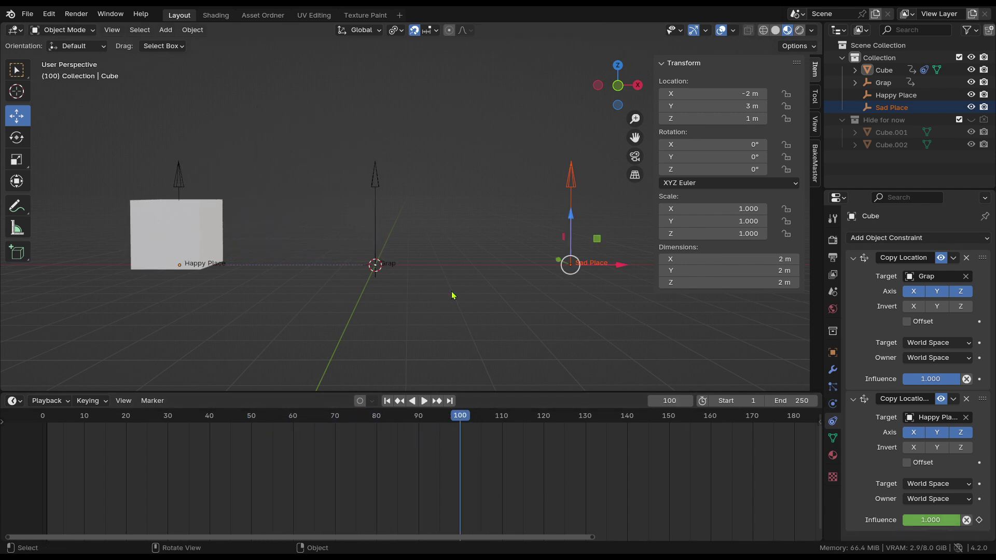
Select the Grap empty and zoom in on the empties
click(377, 260)
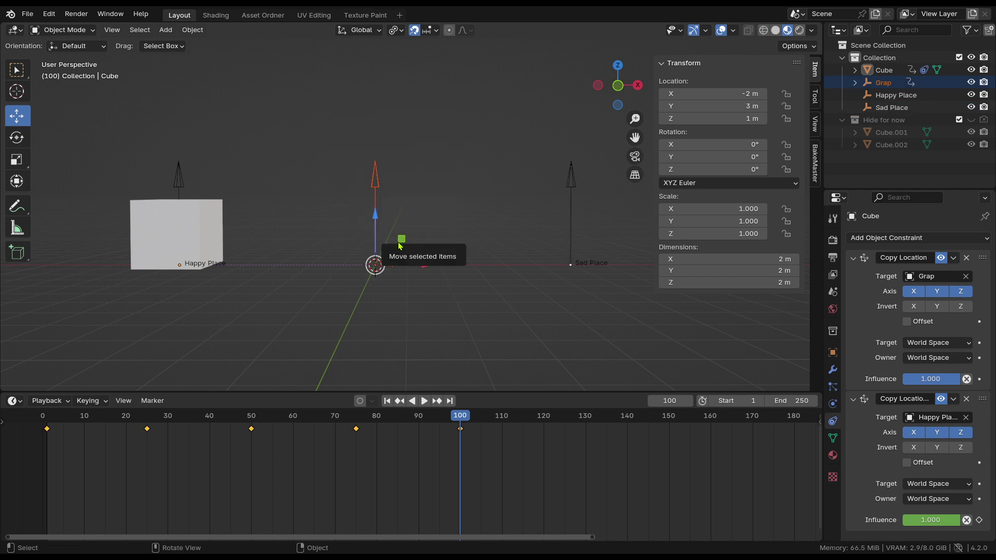
ctrl+middle_drag(443, 314, 381, 217)
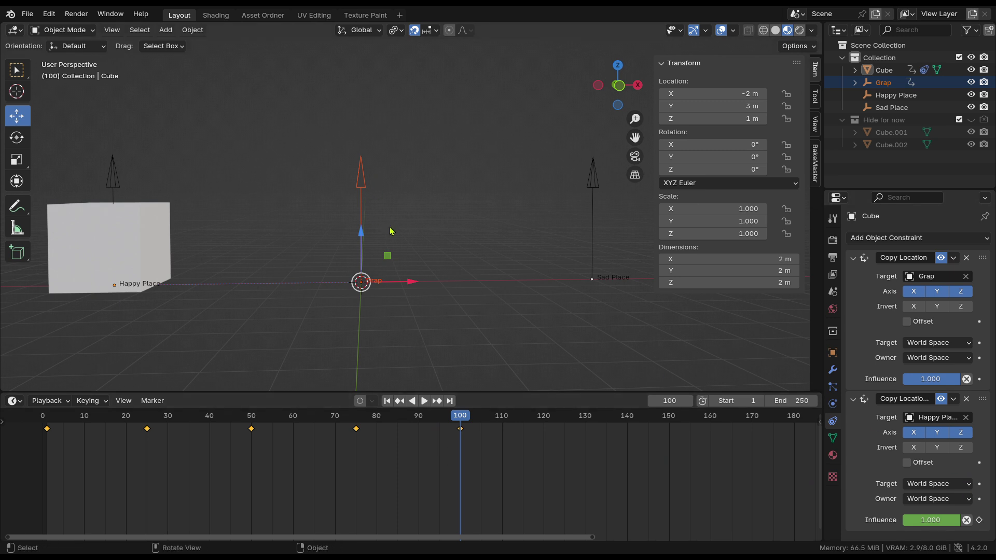
click(367, 188)
click(365, 187)
ctrl+scroll(535, 111, down, 3)
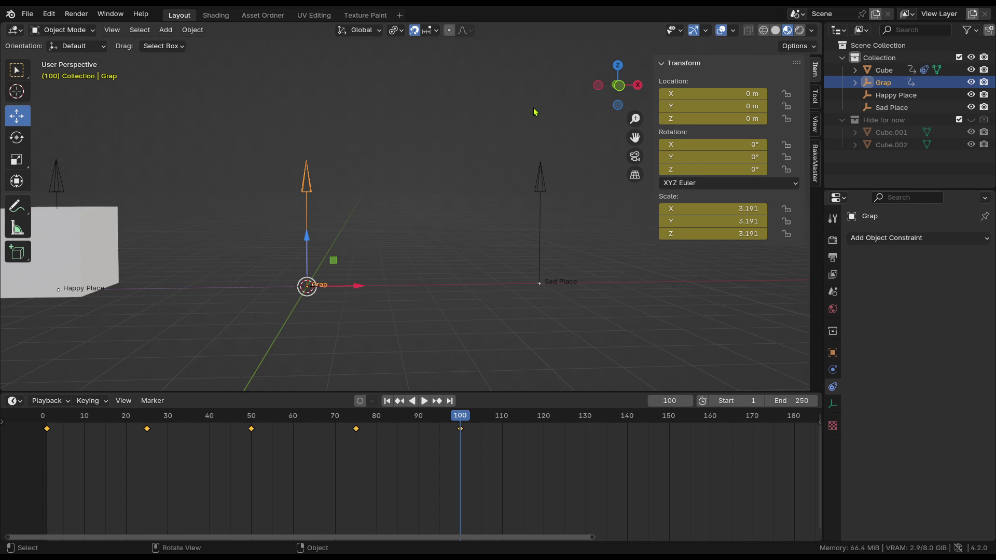
scroll(546, 294, down, 2)
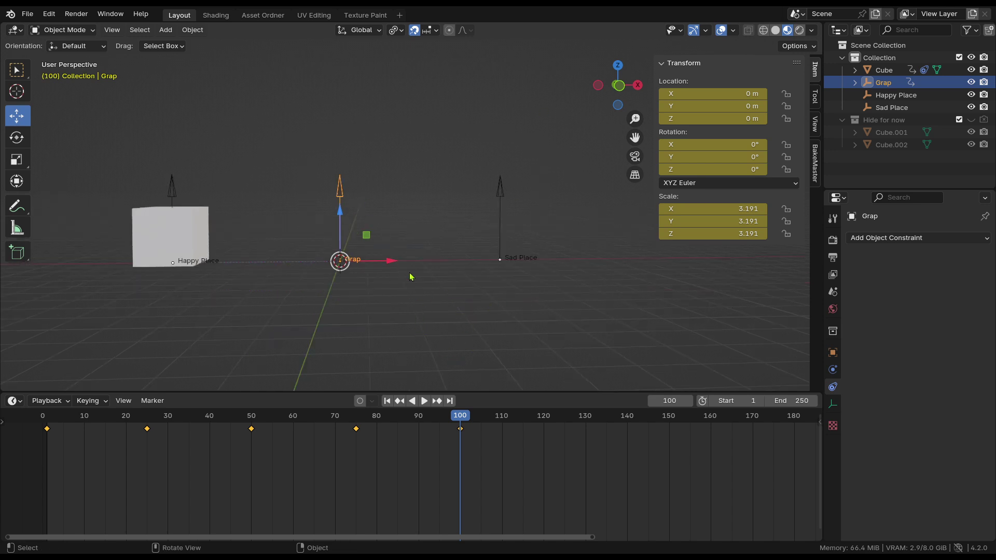
At frame 150, move Grap along X to 6 m onto Sad Place and keyframe it
key(space)
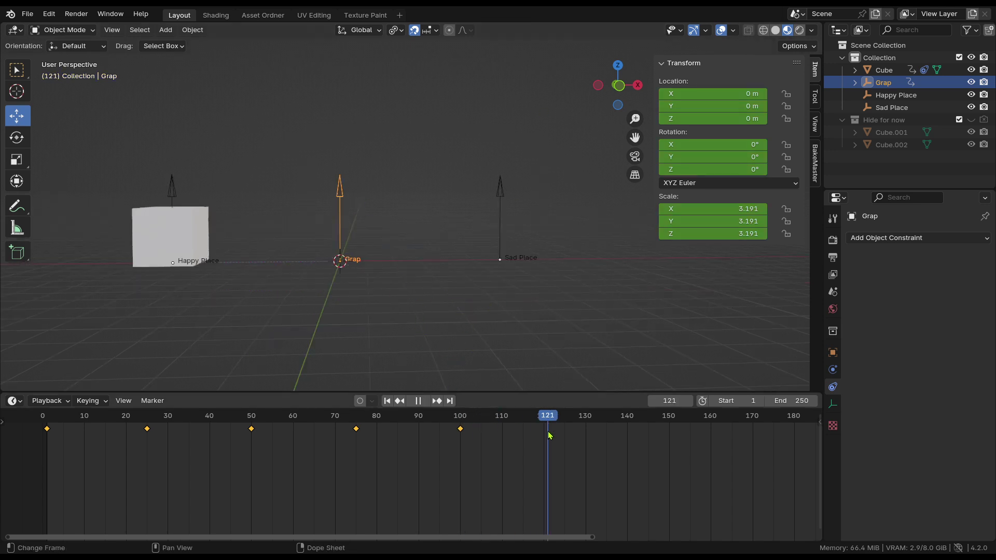
key(space)
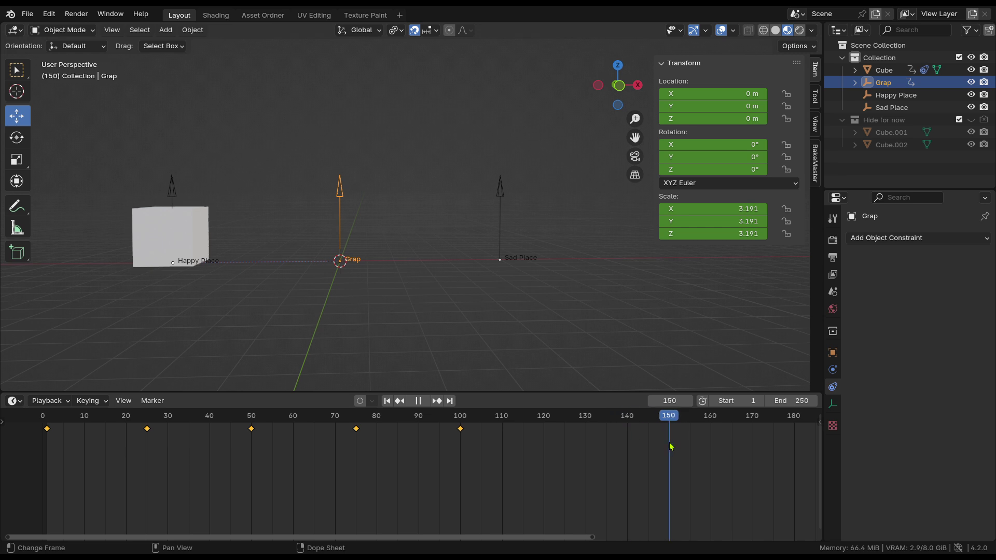
shift+middle_drag(364, 231, 309, 234)
drag(333, 263, 487, 277)
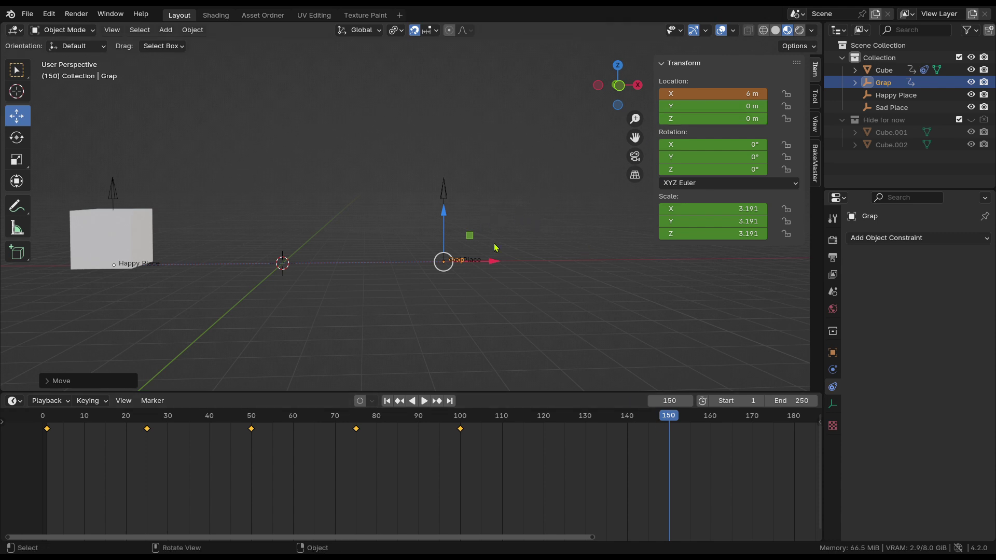
key(i)
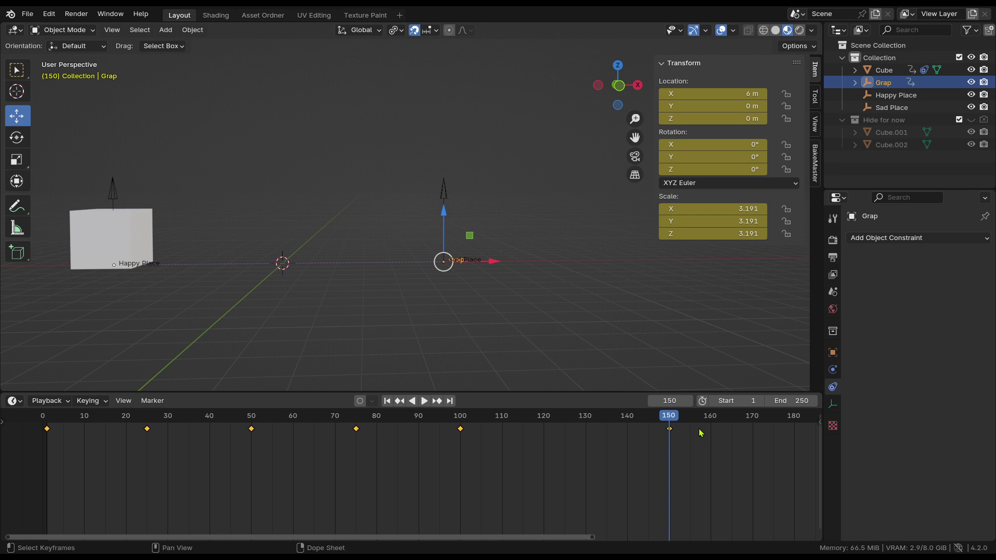
scroll(655, 461, down, 2)
scroll(656, 460, down, 2)
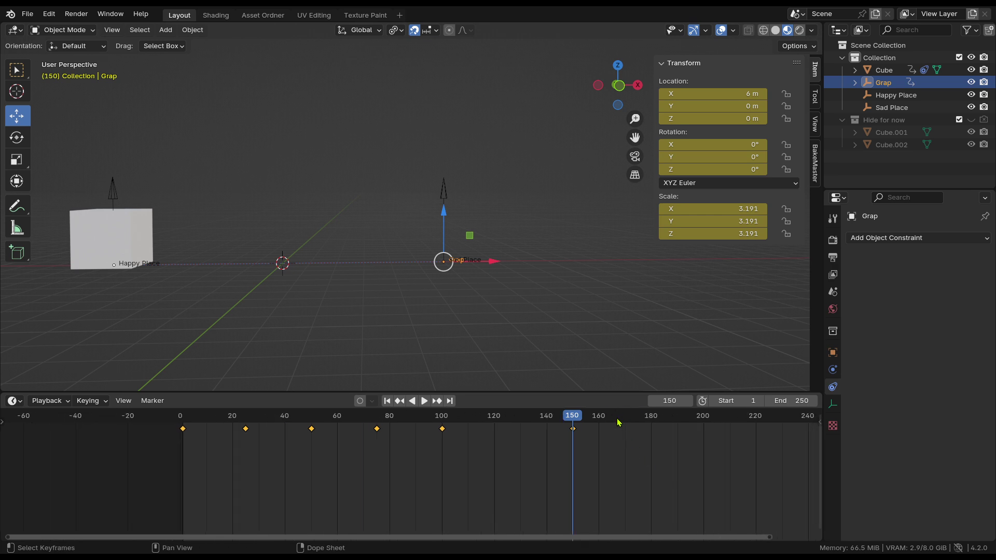
middle_drag(509, 295, 502, 307)
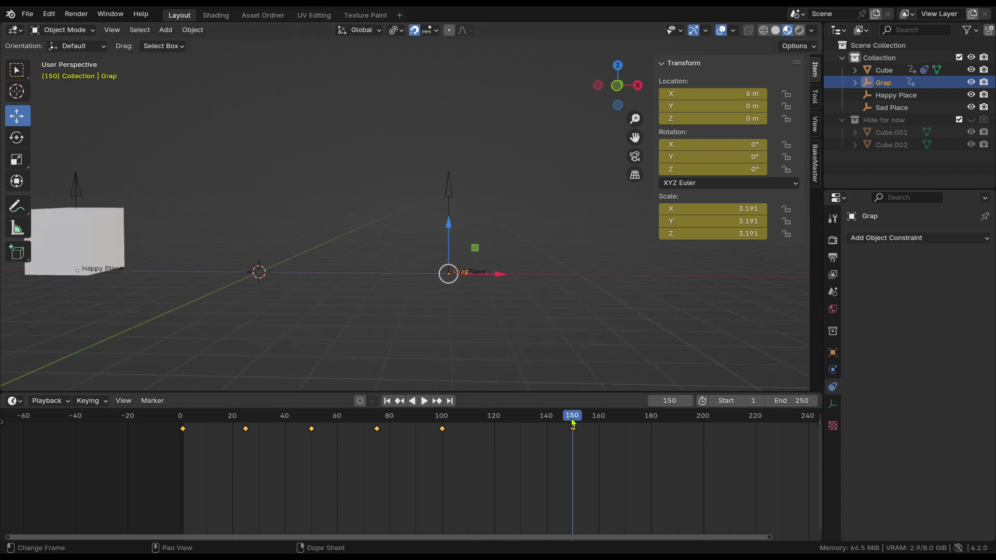
key(space)
click(566, 429)
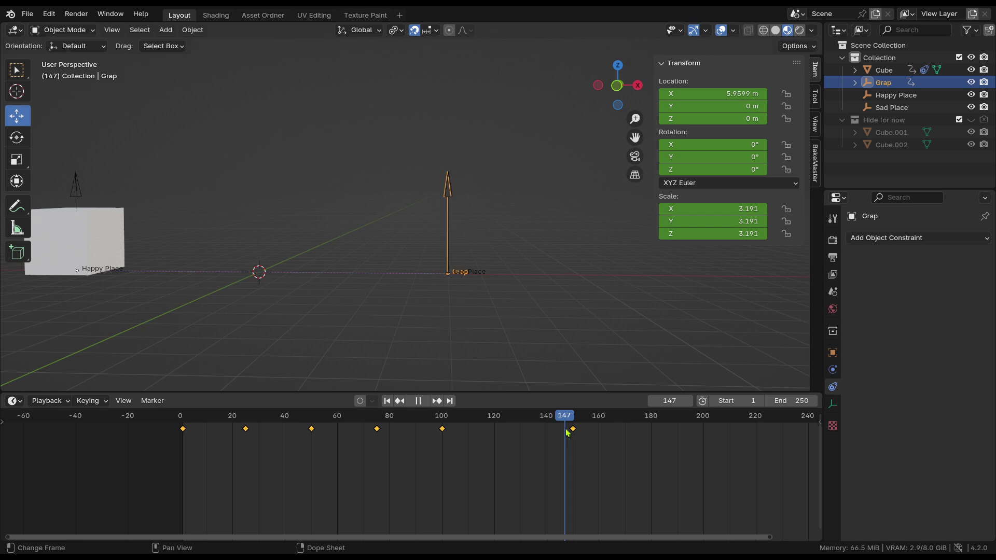
drag(567, 432, 574, 434)
key(space)
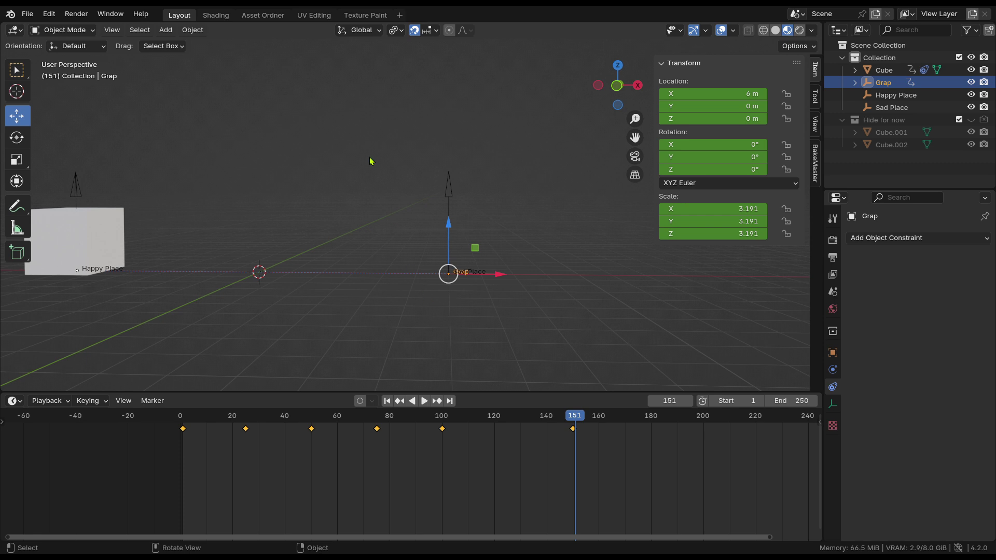
middle_drag(480, 306, 443, 320)
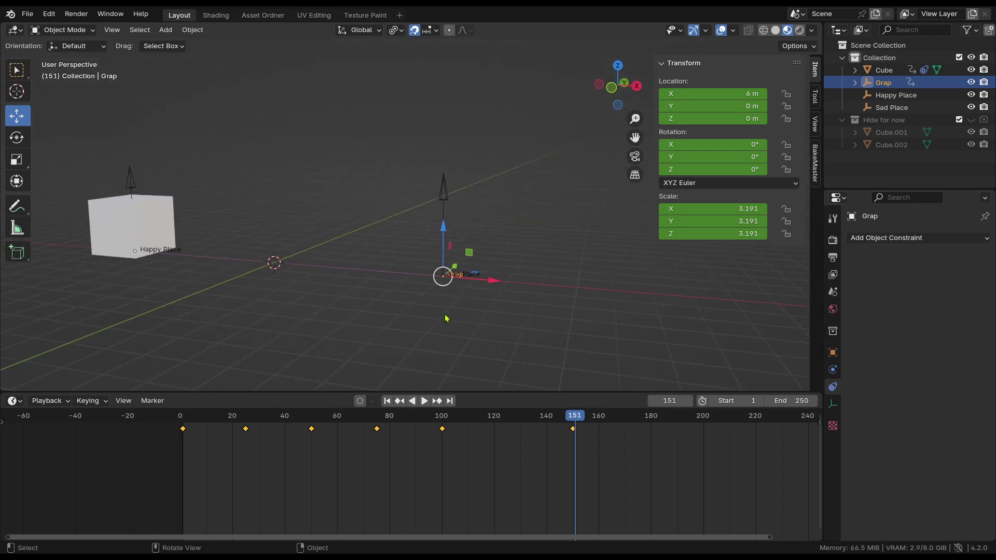
drag(577, 417, 574, 418)
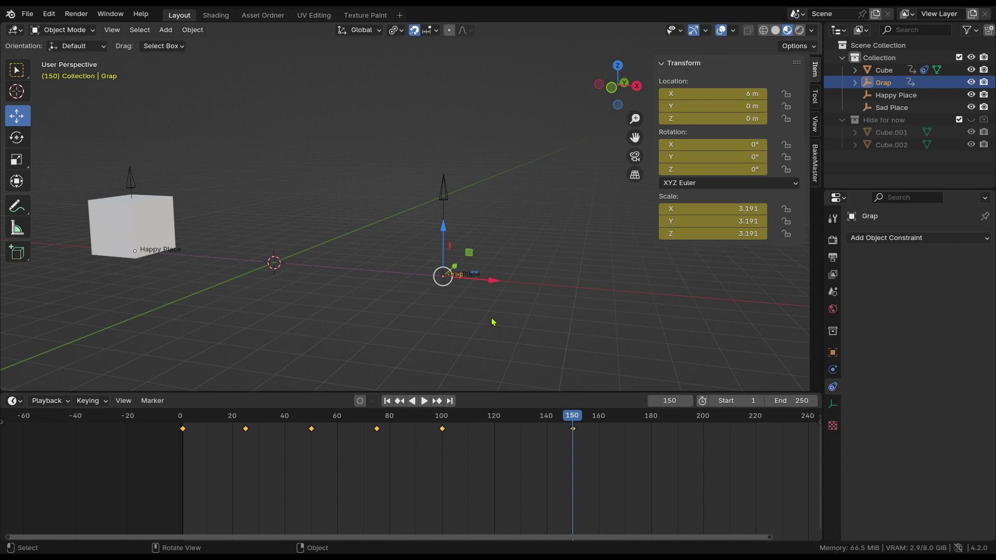
middle_drag(479, 303, 503, 305)
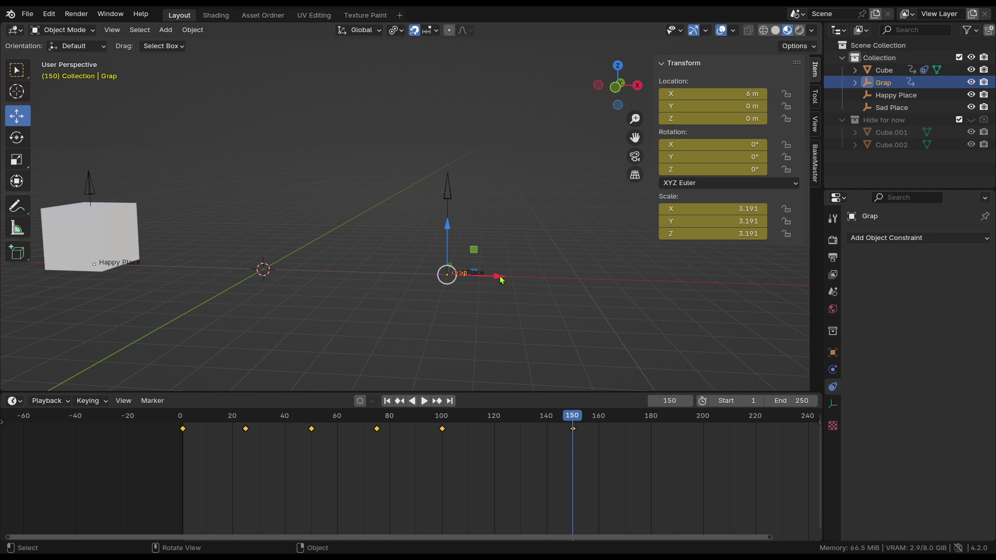
scroll(495, 286, down, 3)
shift+middle_drag(446, 303, 468, 286)
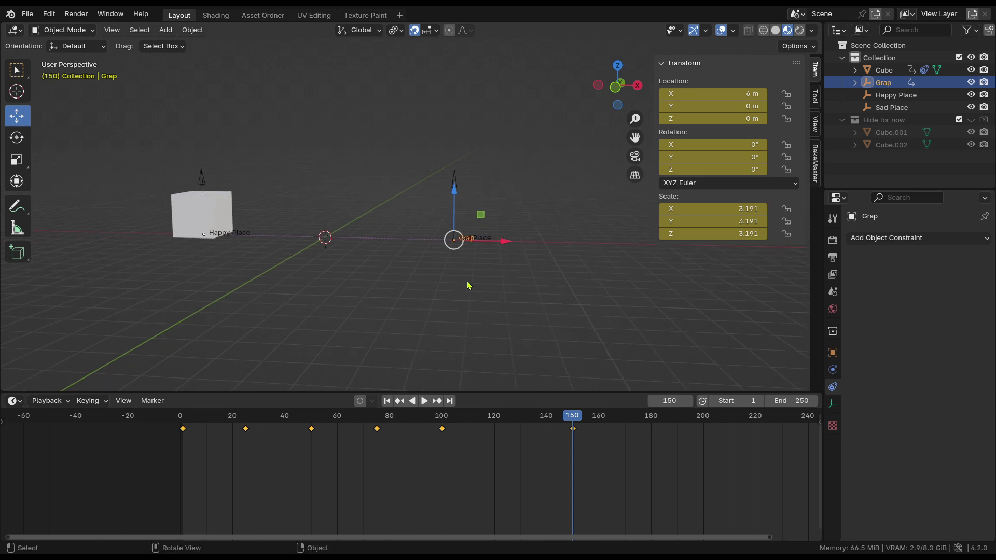
scroll(490, 282, up, 1)
mouse_move(530, 309)
middle_down()
mouse_move(558, 331)
mouse_move(531, 303)
mouse_move(533, 287)
mouse_move(530, 325)
mouse_move(527, 293)
mouse_move(491, 234)
mouse_move(520, 278)
mouse_move(594, 325)
mouse_move(573, 333)
mouse_move(571, 363)
mouse_move(571, 349)
mouse_move(522, 307)
middle_up()
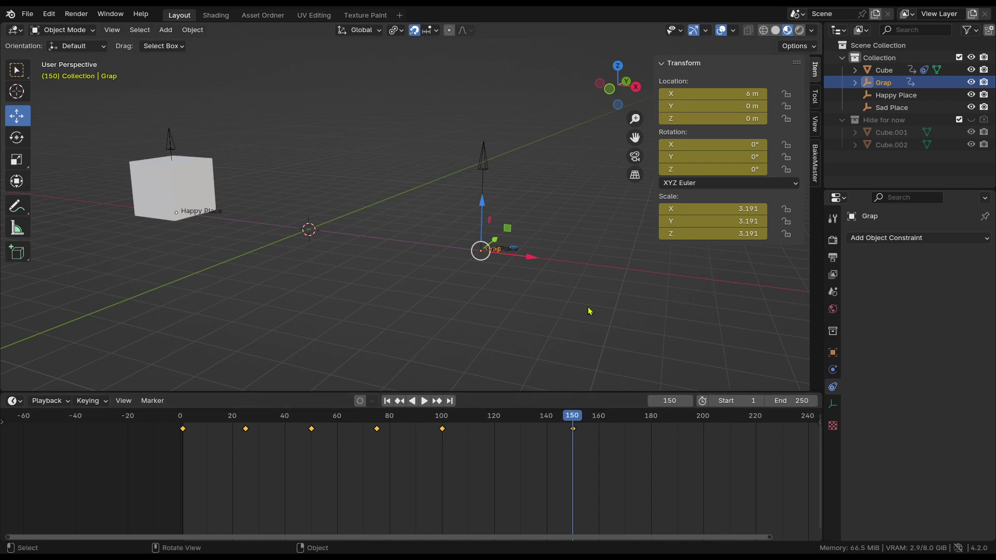
middle_drag(589, 311, 614, 347)
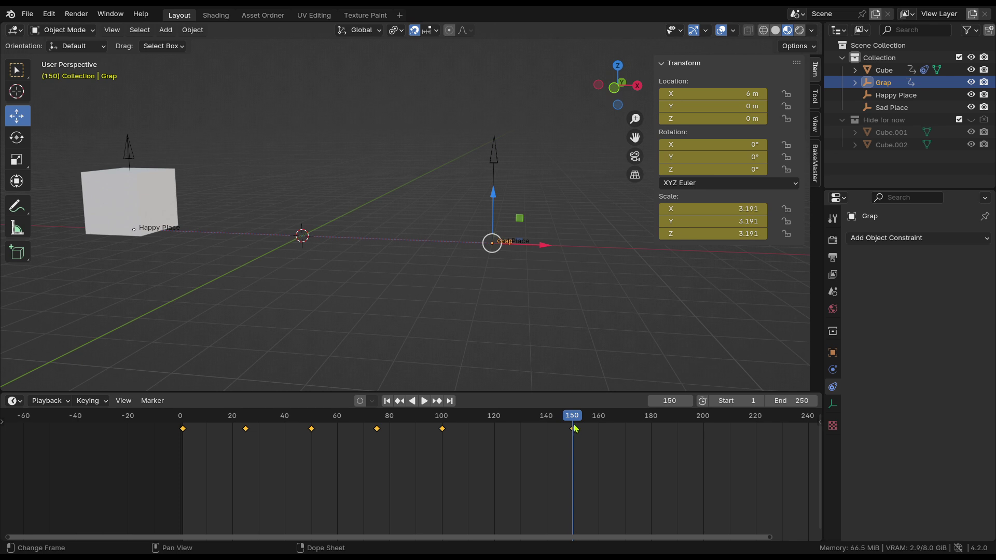
drag(556, 426, 574, 438)
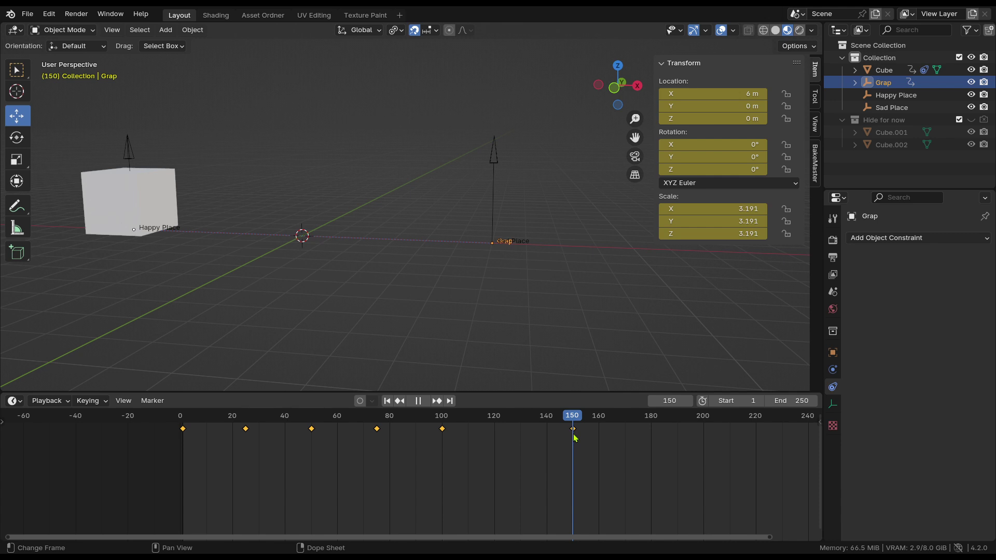
drag(575, 438, 508, 460)
Keyframe Grap raised to Z 5.42 m at frame 125, then replay from about frame 82
middle_drag(493, 363, 501, 310)
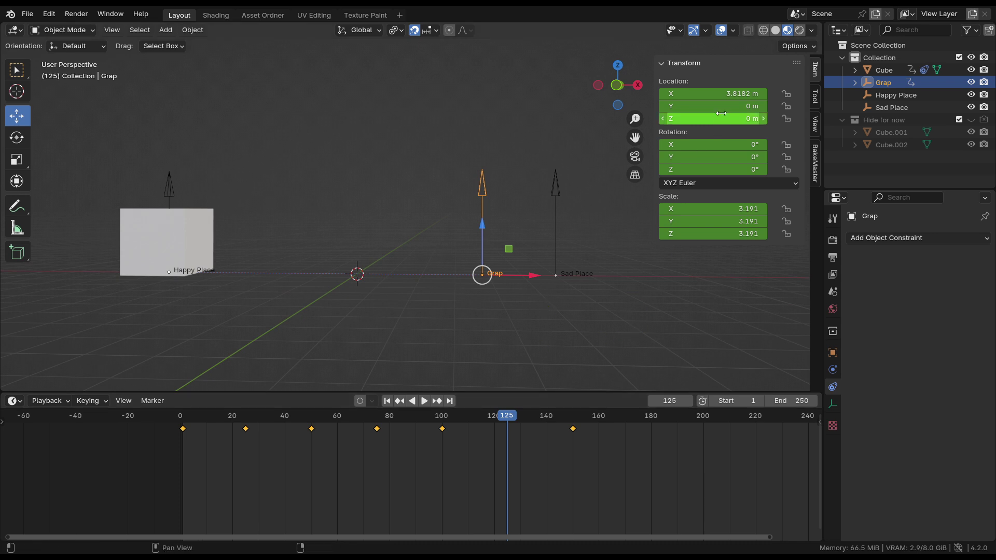
drag(725, 124, 846, 119)
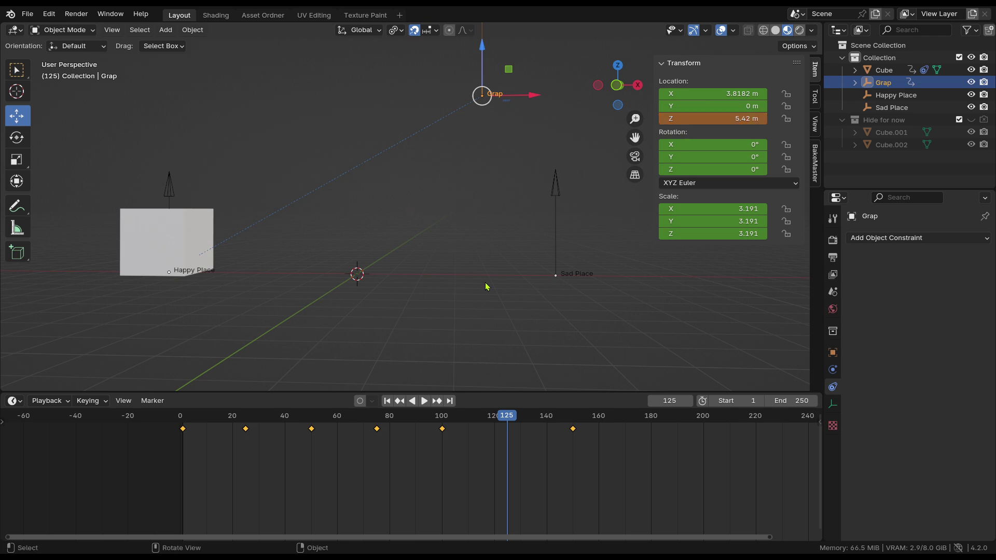
scroll(487, 287, down, 2)
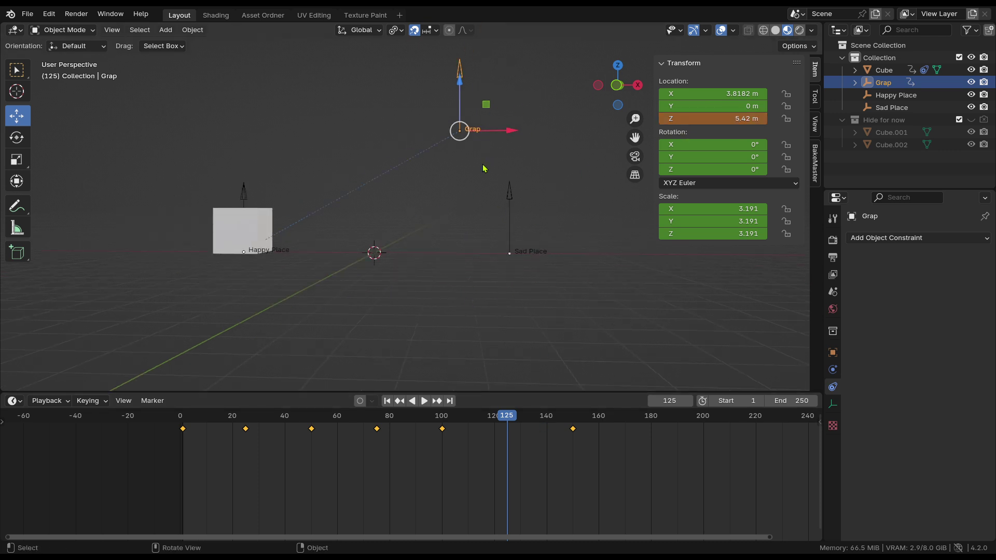
key(i)
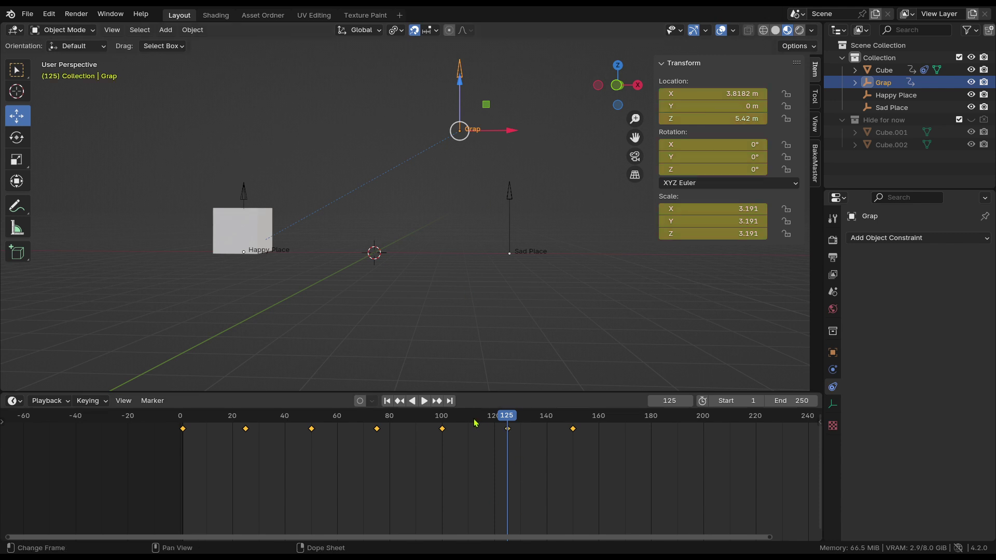
drag(475, 423, 395, 423)
key(space)
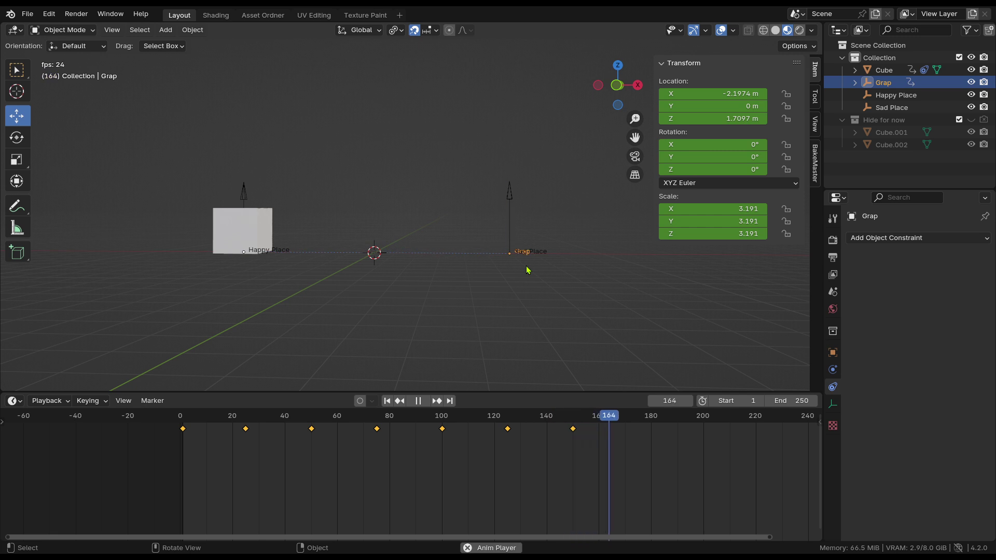
At frame 200, move Grap along X back to 0 m and keyframe its location
key(space)
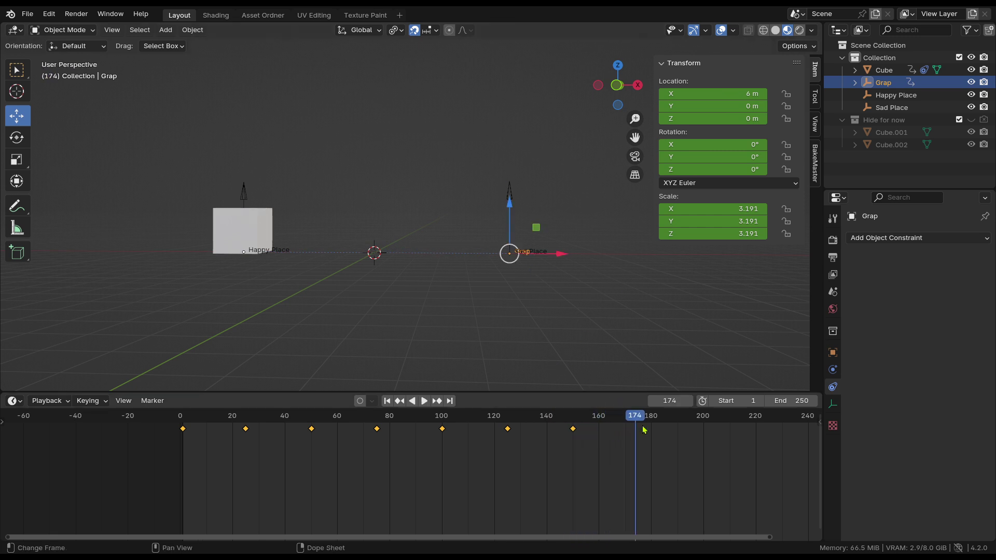
key(space)
click(728, 431)
drag(728, 432, 654, 437)
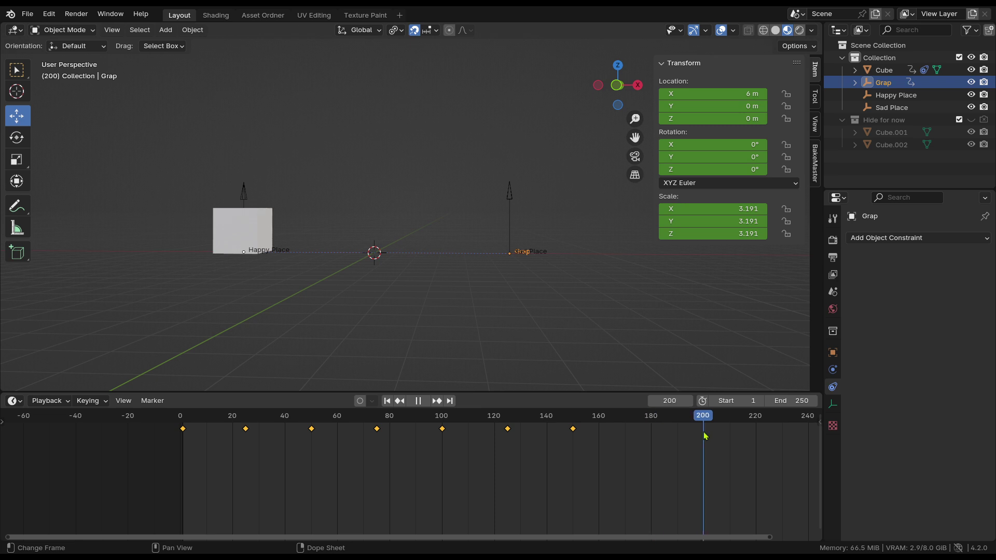
key(space)
key(g)
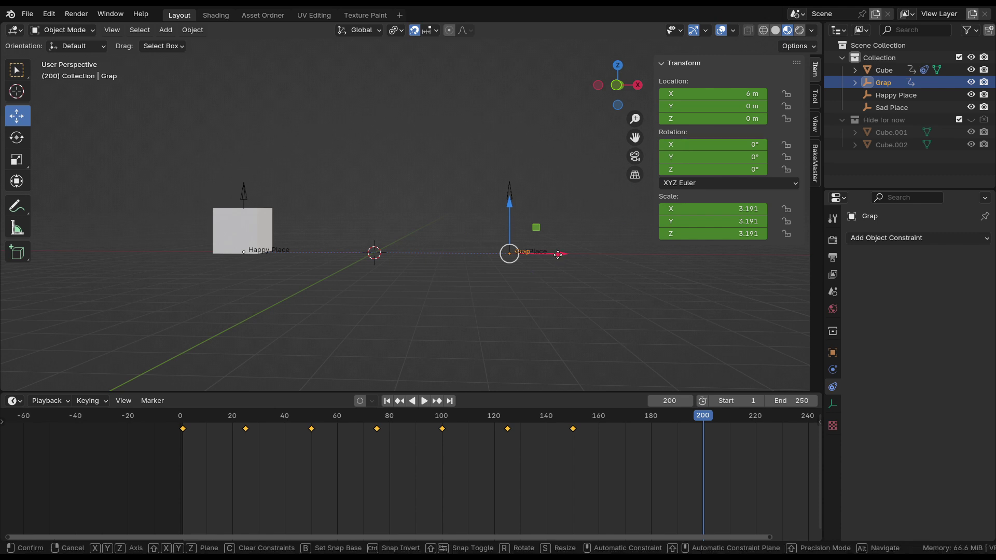
key(x)
click(425, 264)
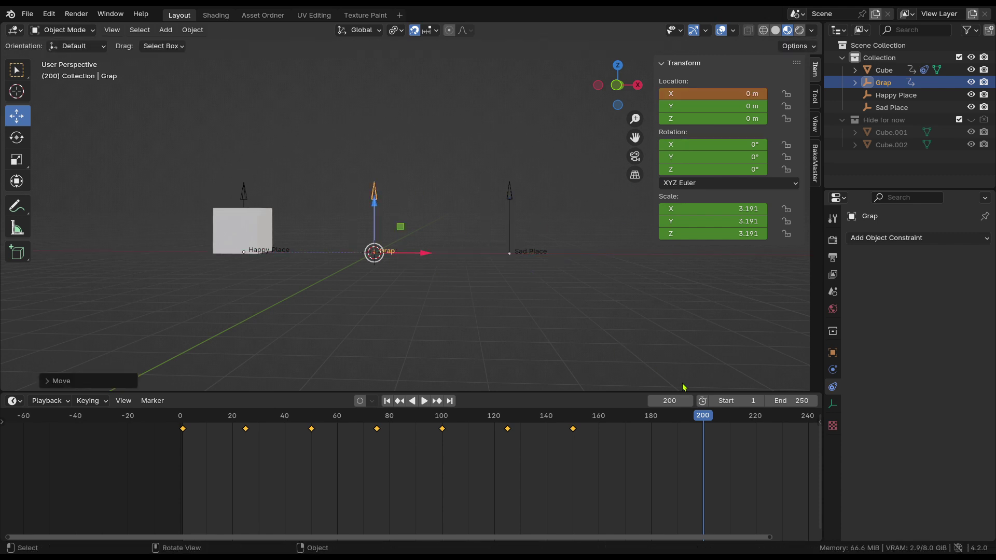
key(i)
Scrub back to frames 175–180 to preview Grap's return motion
drag(704, 421, 653, 419)
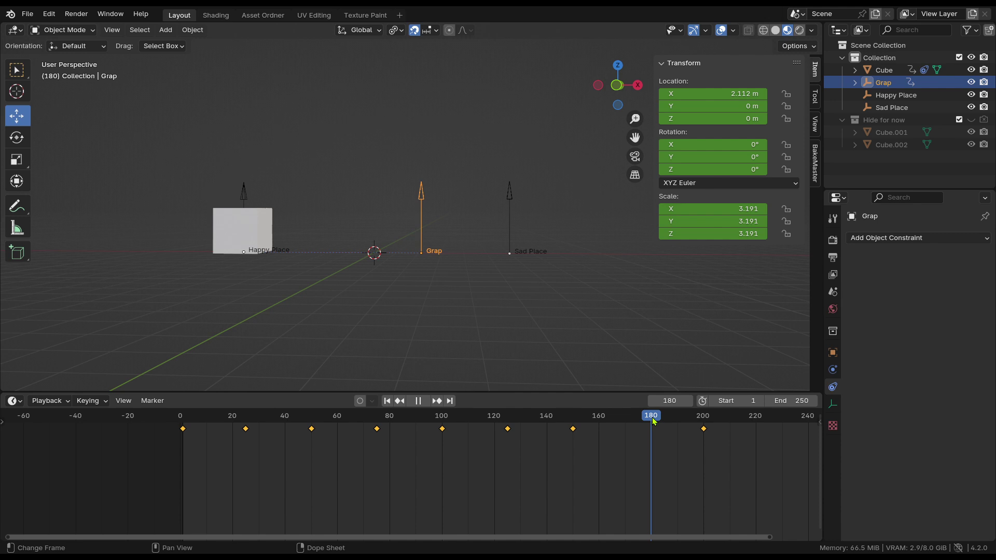
drag(654, 422, 654, 421)
scroll(449, 503, up, 3)
ctrl+scroll(449, 503, down, 3)
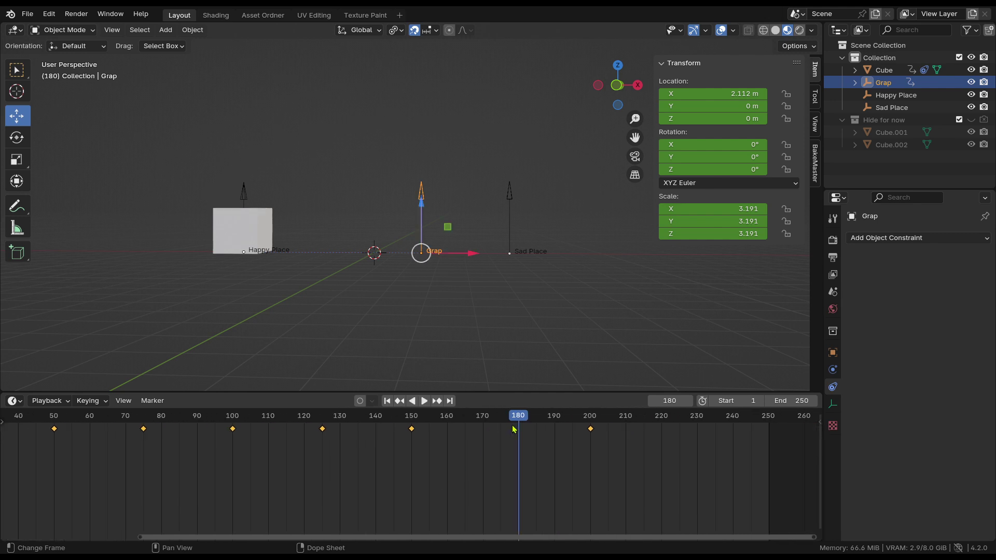
mouse_move(514, 428)
mouse_down()
mouse_move(467, 426)
mouse_move(534, 425)
mouse_move(508, 439)
mouse_up()
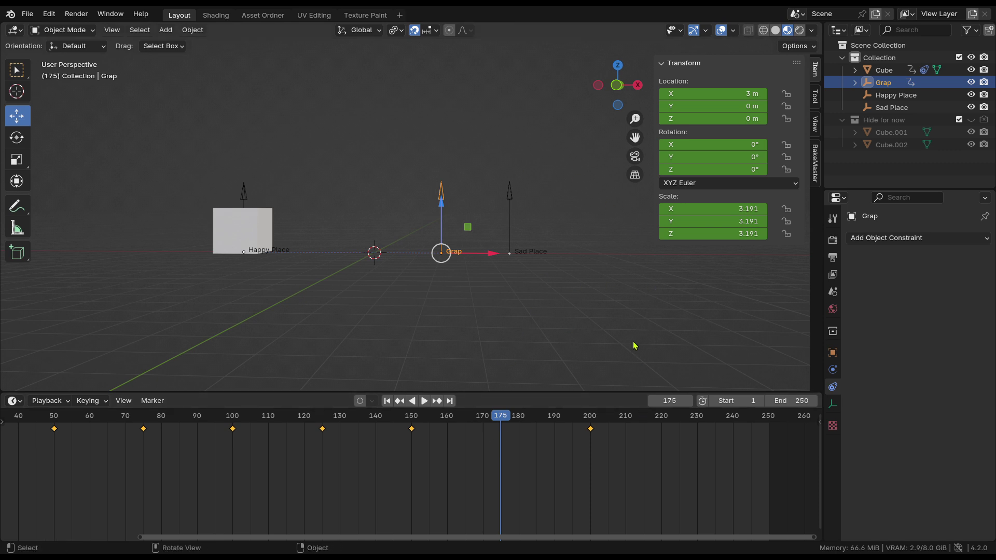
Keyframe Grap raised to Z 3 m at frame 175, then replay from about frame 114
key(i)
drag(447, 207, 482, 123)
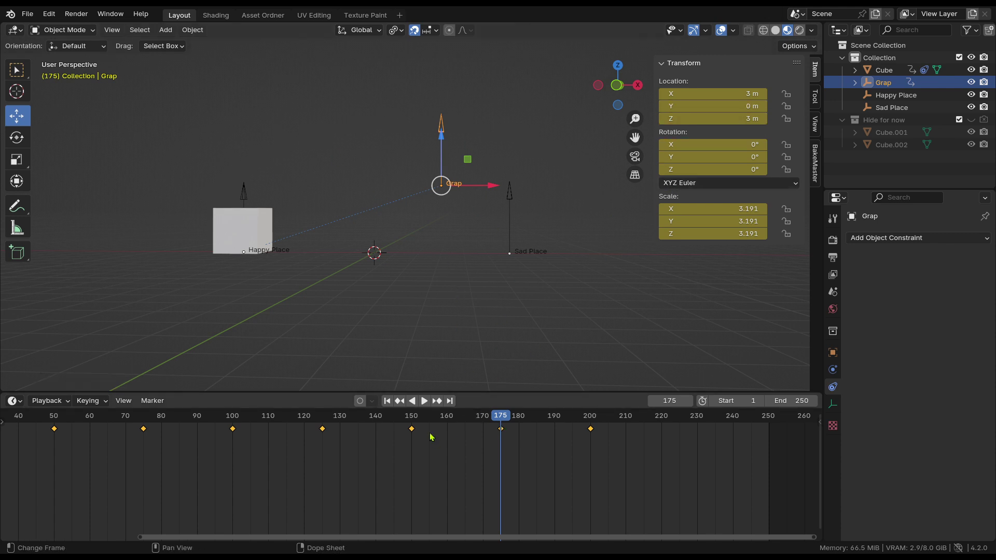
drag(434, 415, 283, 415)
key(space)
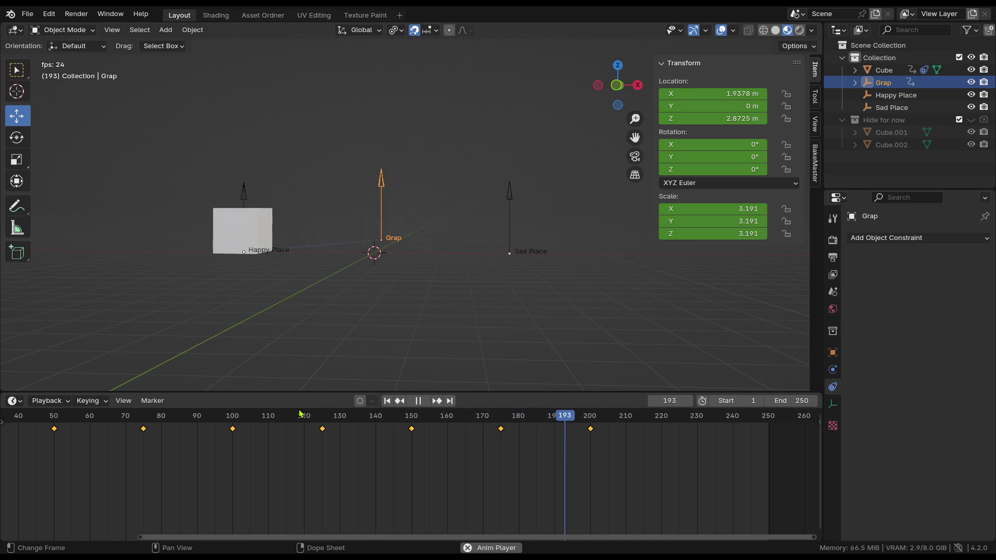
key(space)
shift+middle_drag(311, 347, 377, 289)
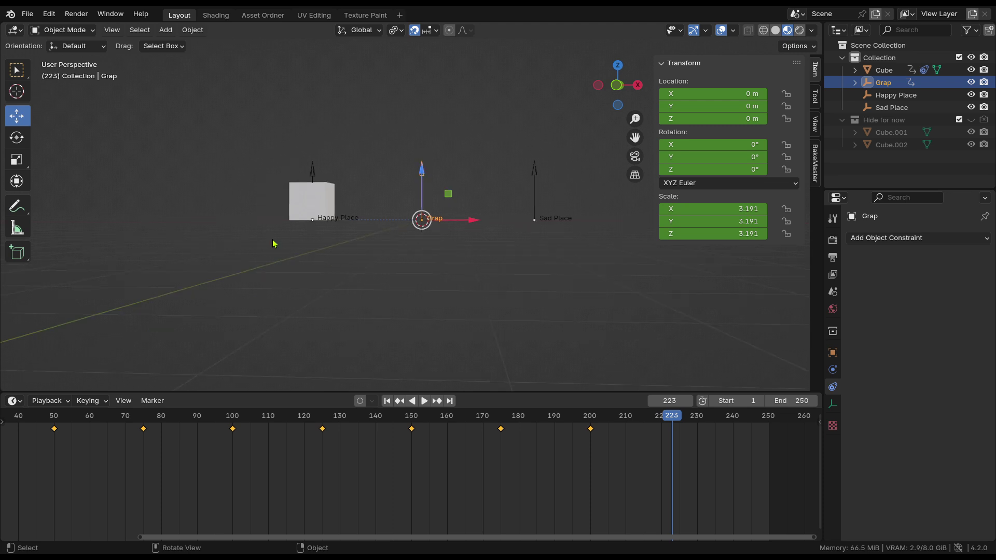
Replay the animation to frame 210 and jump back to the first frame
scroll(312, 260, up, 3)
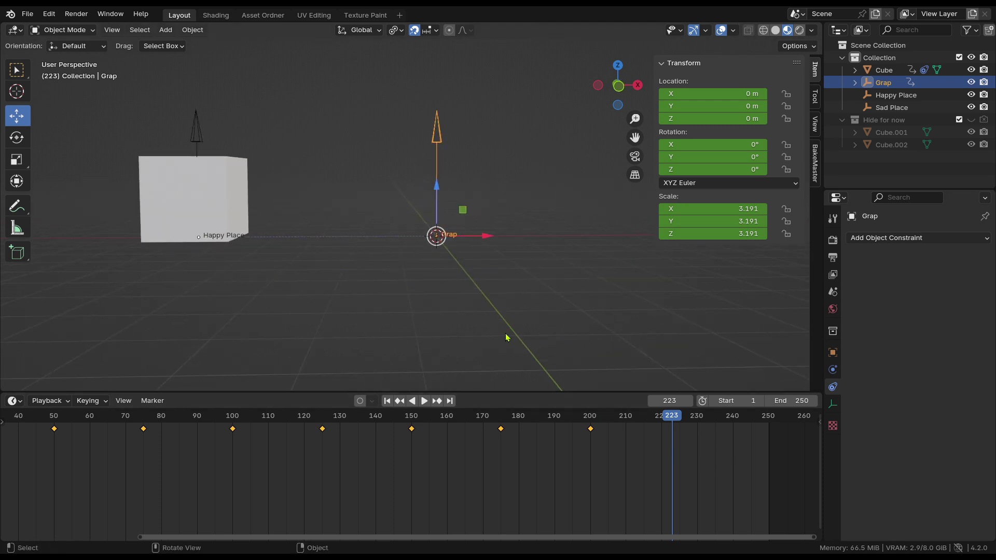
key(space)
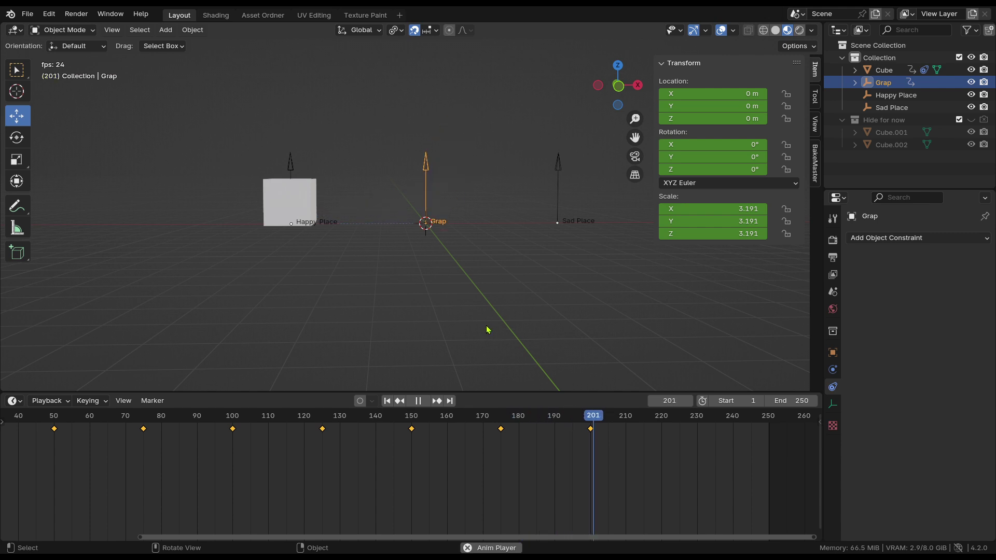
key(space)
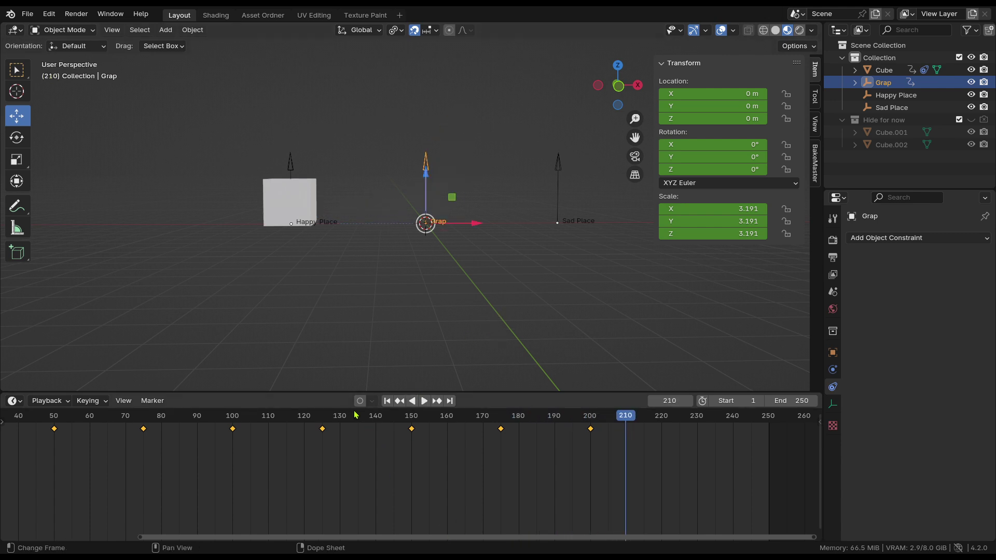
click(387, 401)
Select the Cube, hide it, and play the animation to frame 193
middle_drag(367, 340, 429, 311)
scroll(441, 323, up, 5)
scroll(264, 472, down, 1)
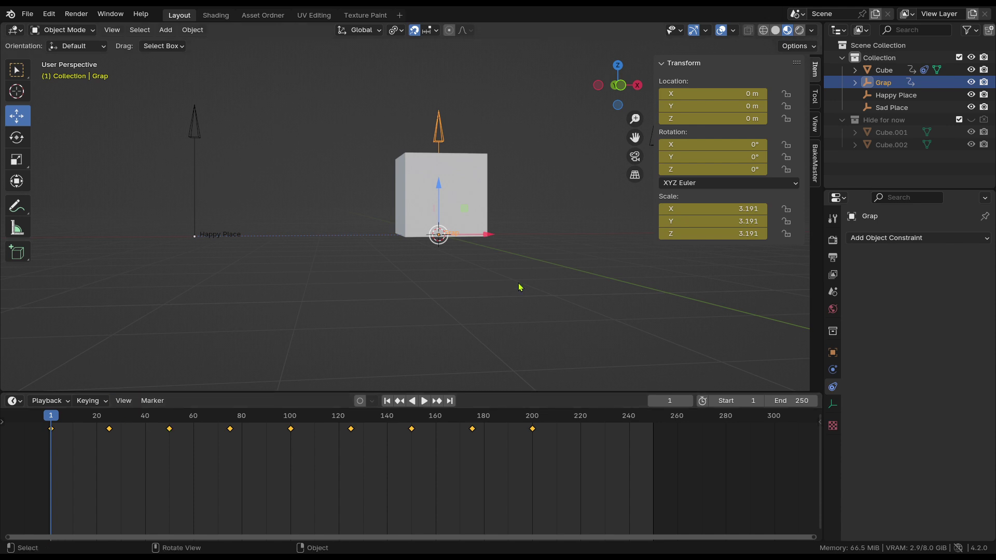
middle_drag(521, 287, 387, 218)
click(387, 218)
key(h)
key(space)
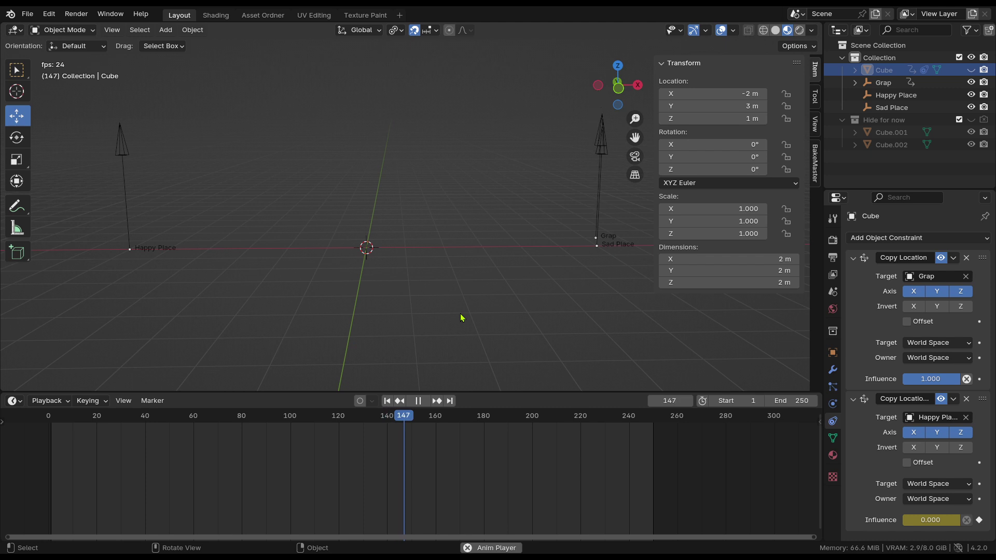
key(space)
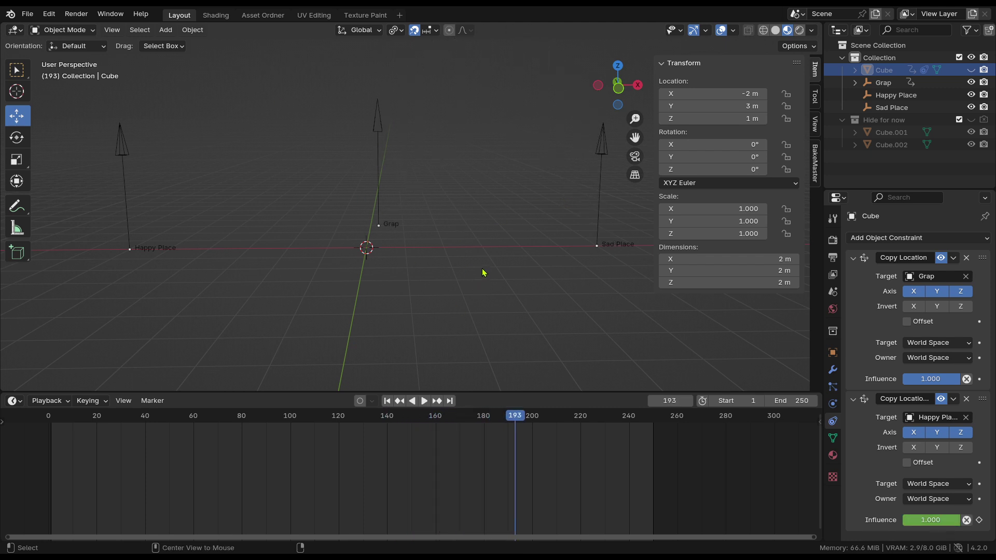
Unhide the cube and replay from the start, stopping at frame 15
key(alt+h)
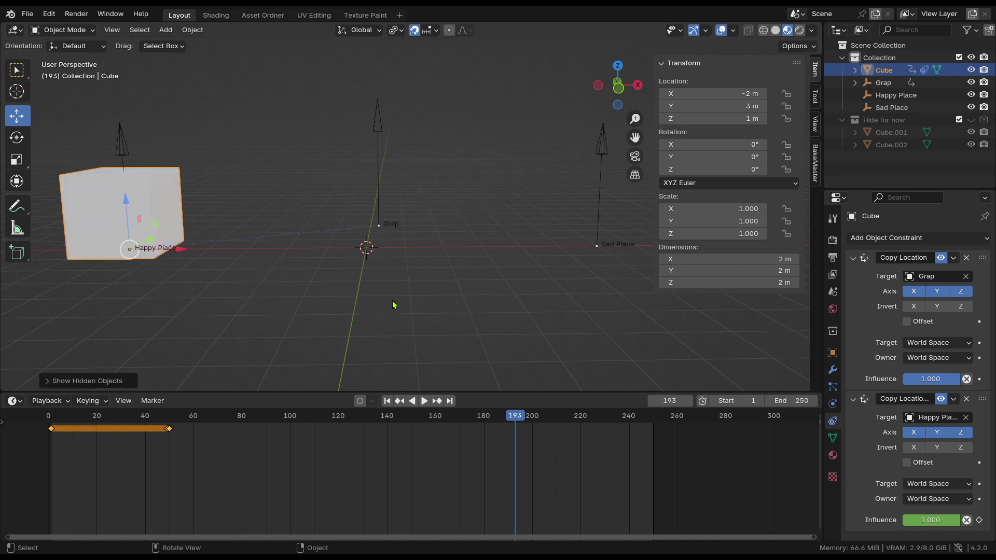
middle_drag(393, 304, 478, 311)
drag(524, 416, 268, 415)
key(space)
click(151, 414)
click(55, 415)
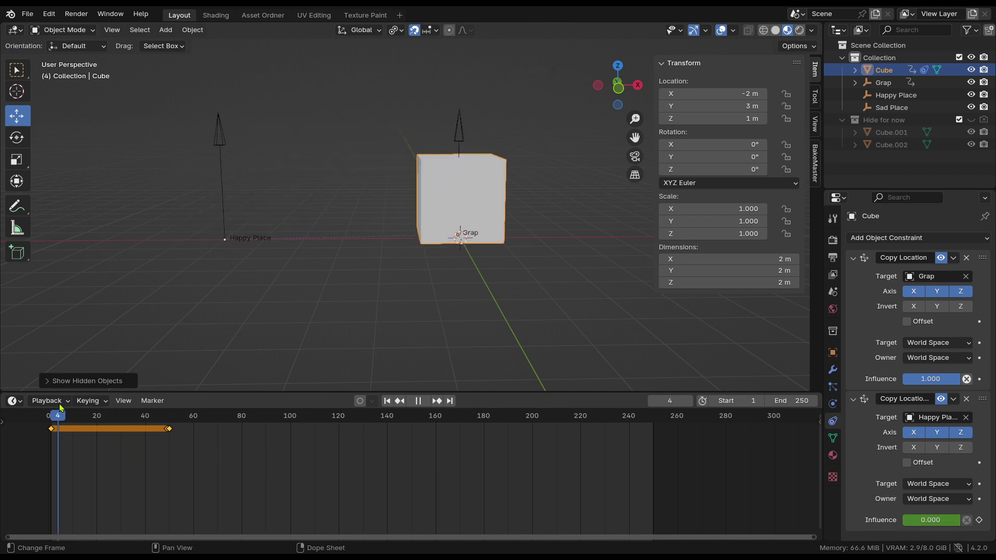
key(space)
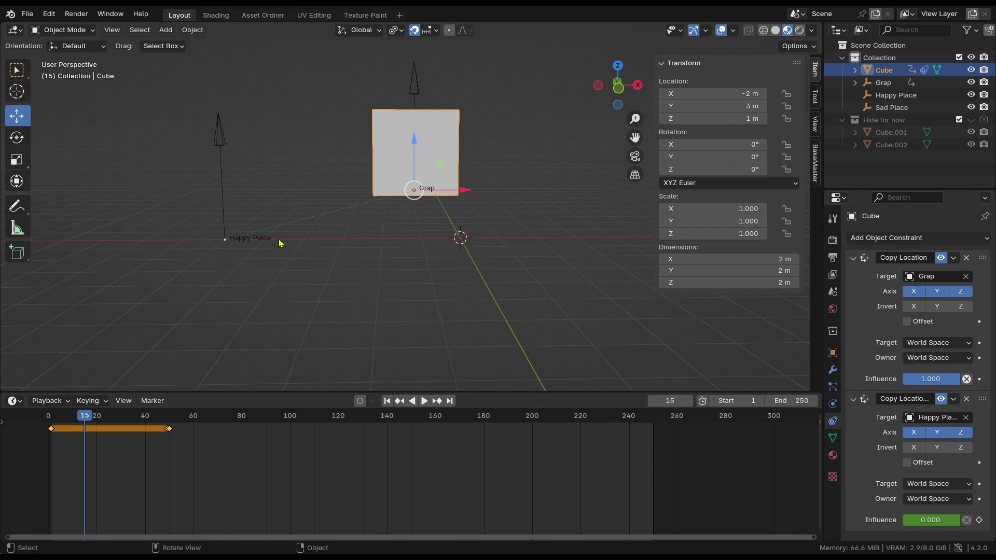
Play to frame 57, scrub back to 49, frame timeline 20–190, and step to frame 50
middle_drag(399, 246, 407, 236)
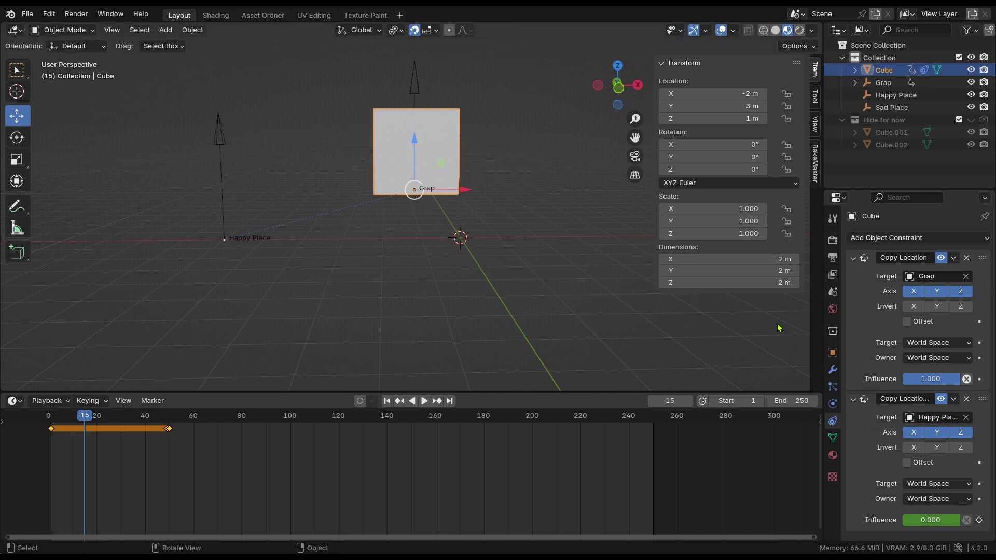
key(space)
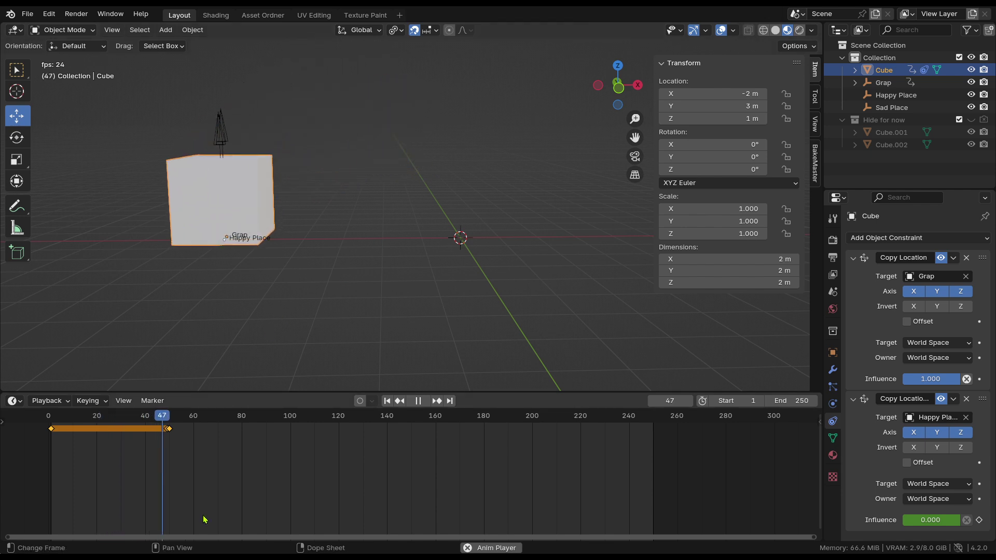
key(space)
drag(185, 421, 167, 421)
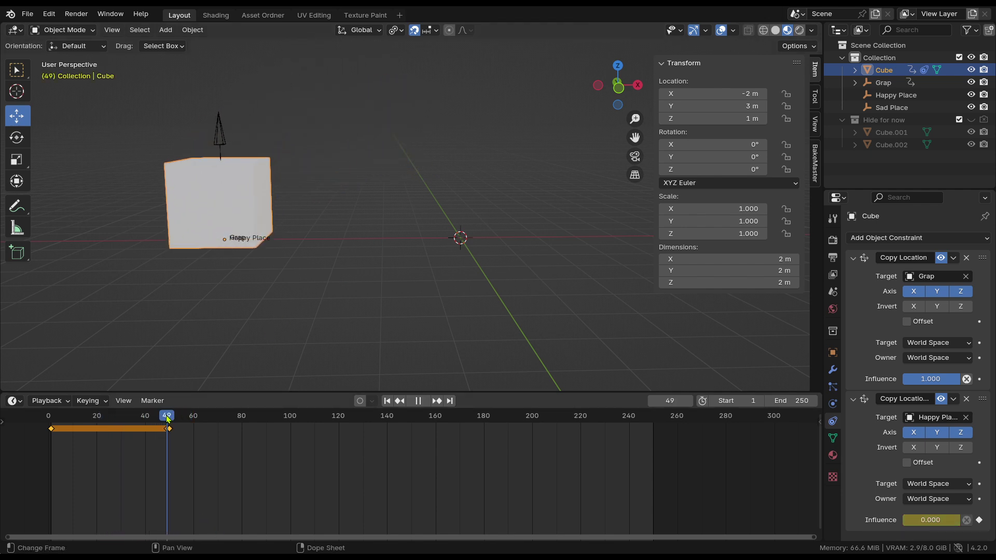
scroll(185, 456, up, 3)
middle_drag(185, 456, 381, 494)
key(Right)
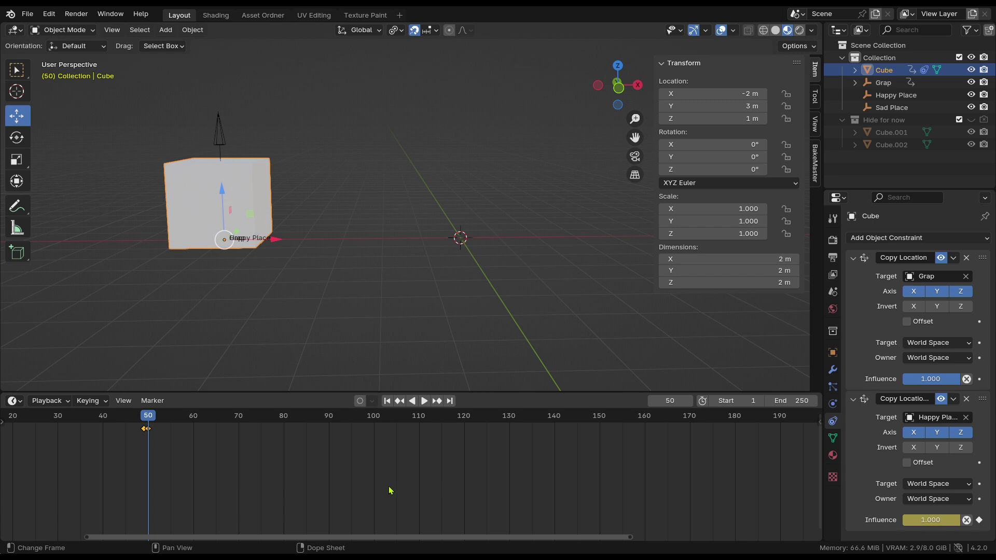
Collapse the Grap Copy Location panel and replay from frame 50 to frame 213
click(852, 258)
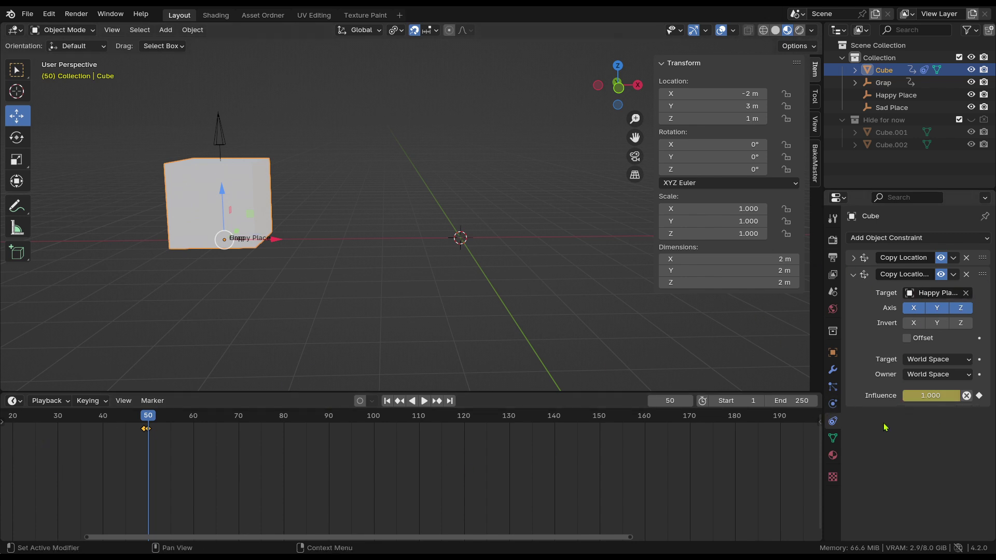
scroll(319, 303, down, 5)
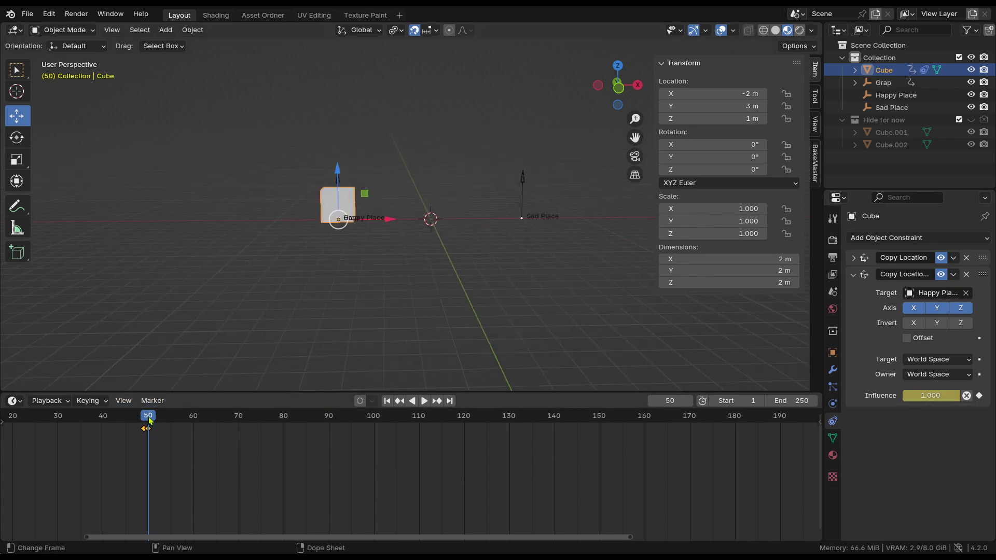
key(space)
drag(237, 443, 191, 429)
key(space)
key(space)
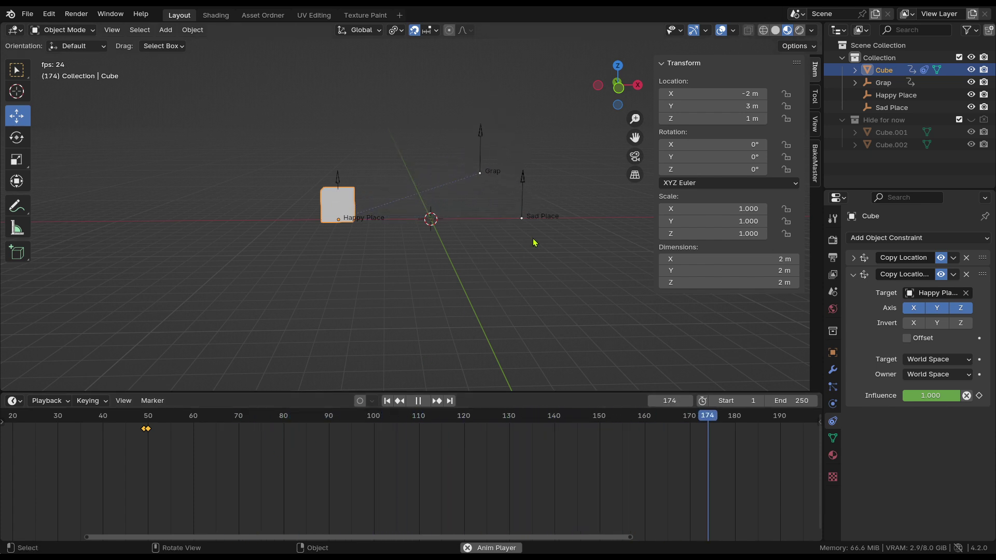
key(space)
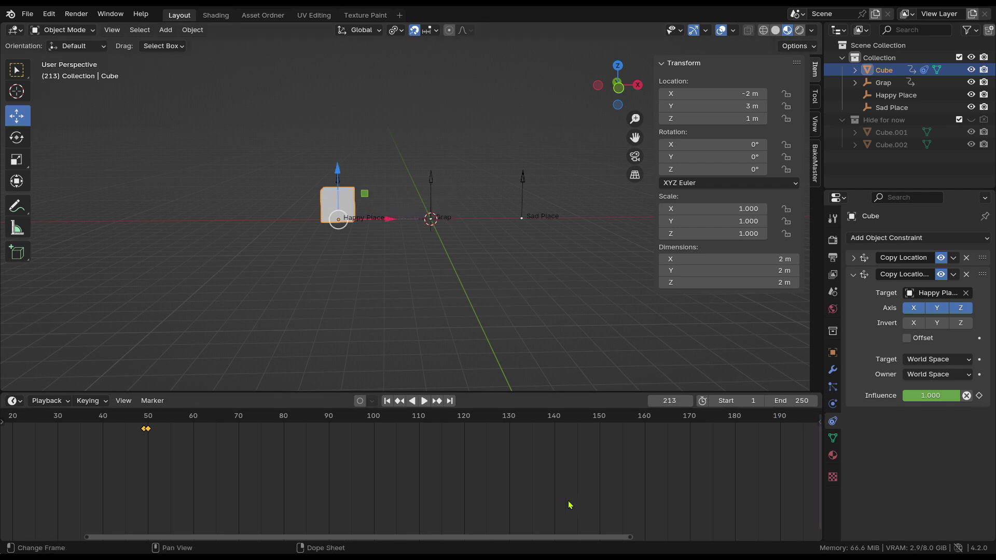
scroll(312, 470, down, 2)
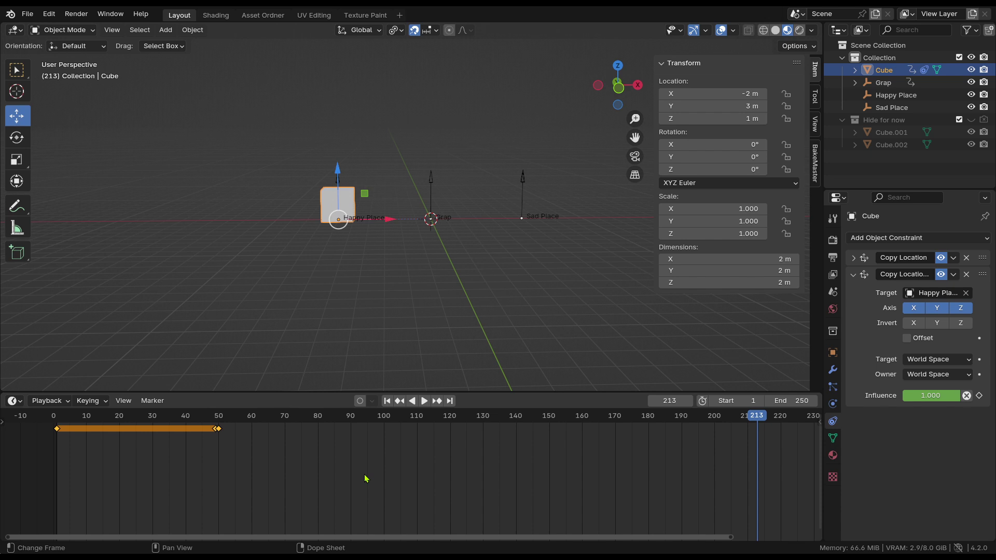
scroll(369, 478, down, 2)
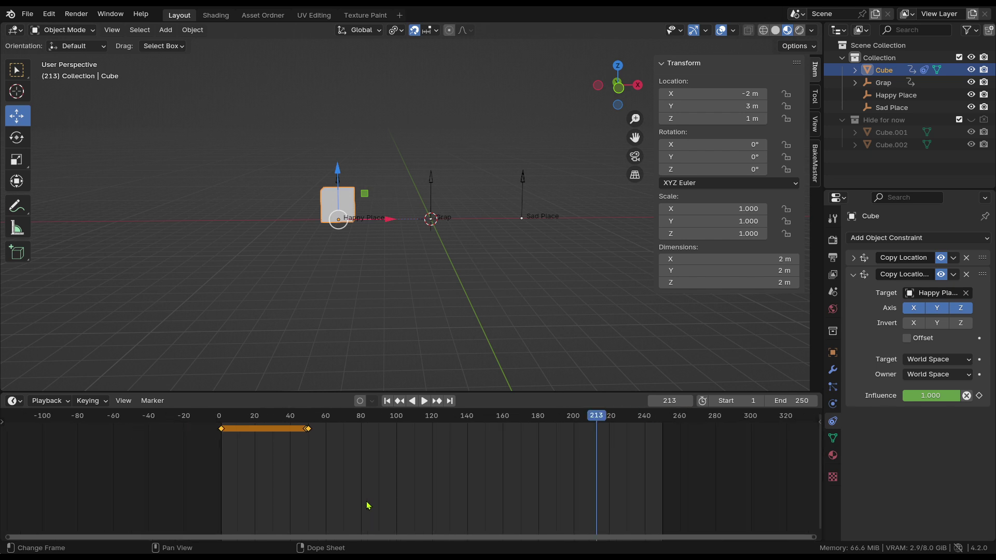
scroll(440, 225, up, 3)
Select the Grap empty and play the animation to frame 100
click(461, 153)
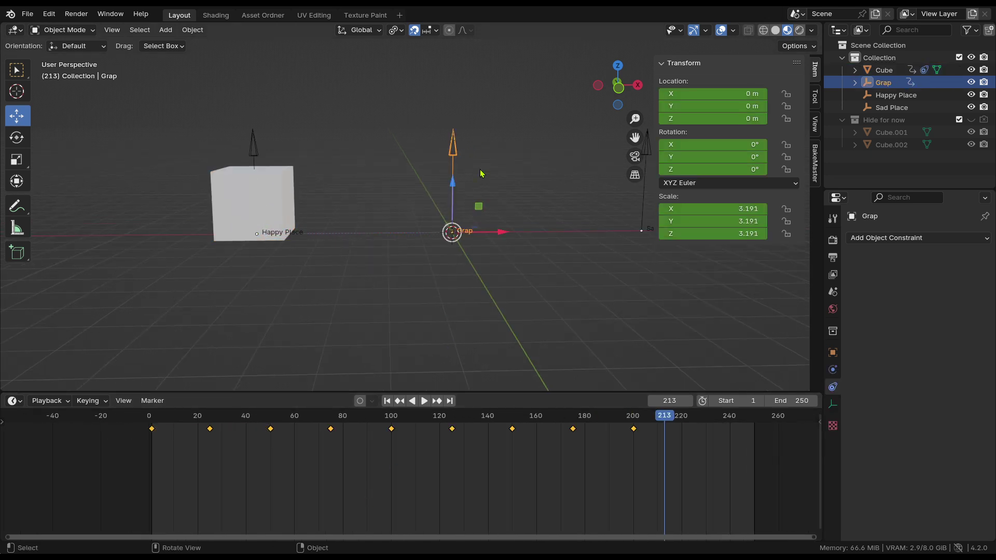
click(237, 429)
key(space)
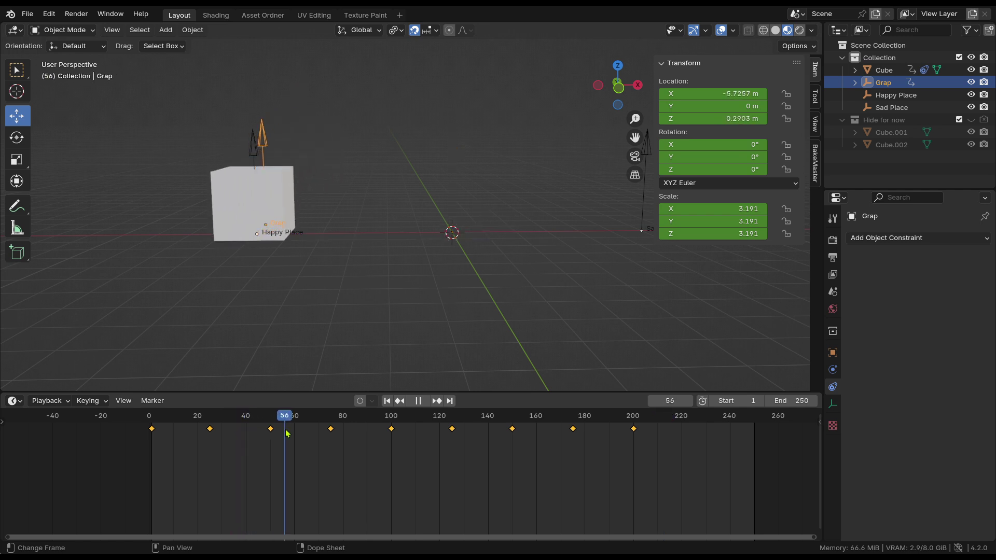
drag(338, 446, 393, 452)
key(space)
scroll(485, 455, down, 4)
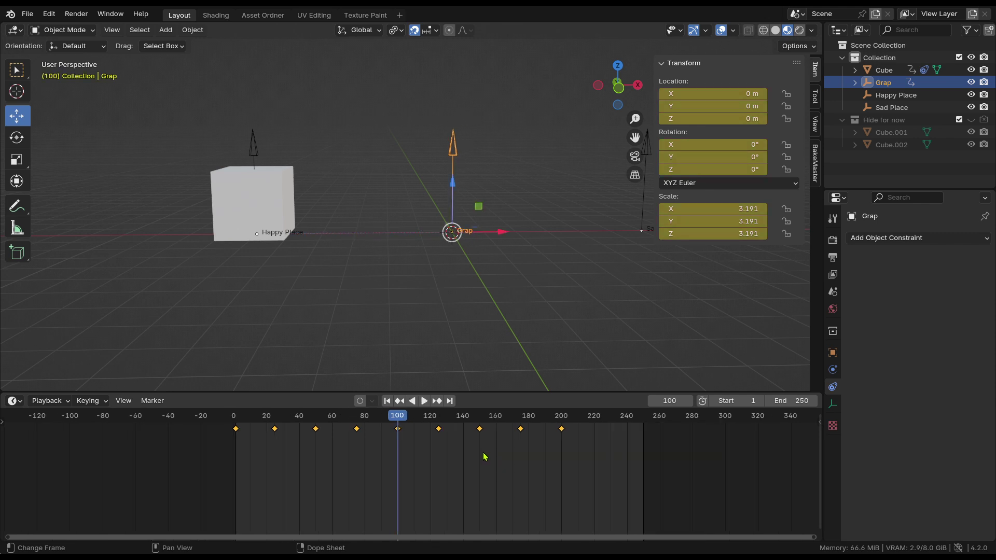
scroll(440, 498, up, 3)
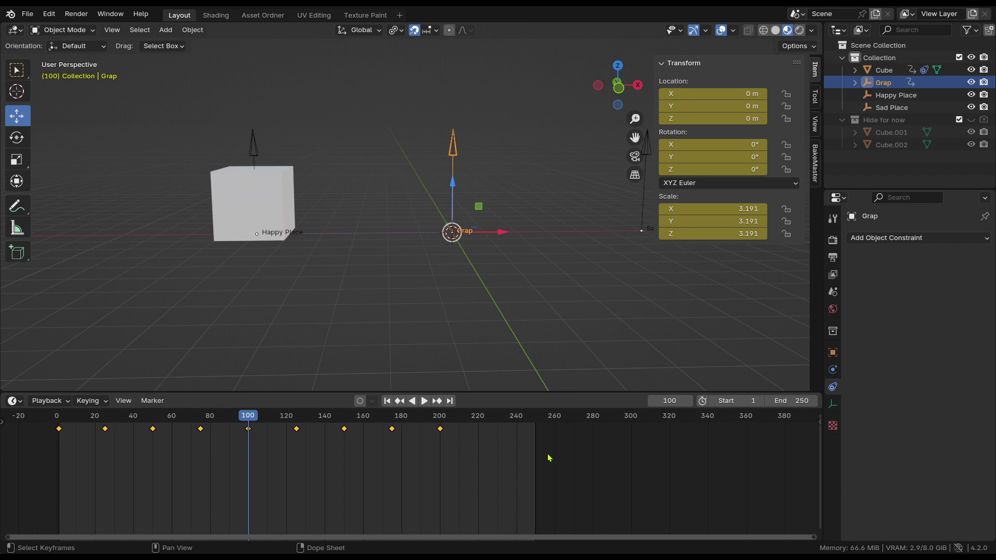
Box-select Grap's keyframes from 120 to 200, shift them 72 frames, then undo
drag(506, 467, 287, 421)
drag(500, 475, 276, 417)
key(g)
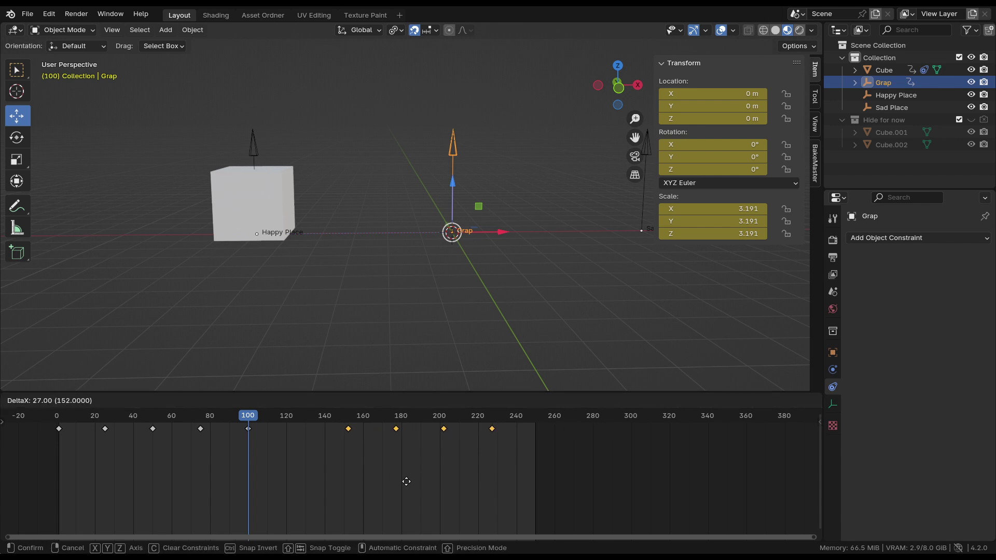
click(493, 488)
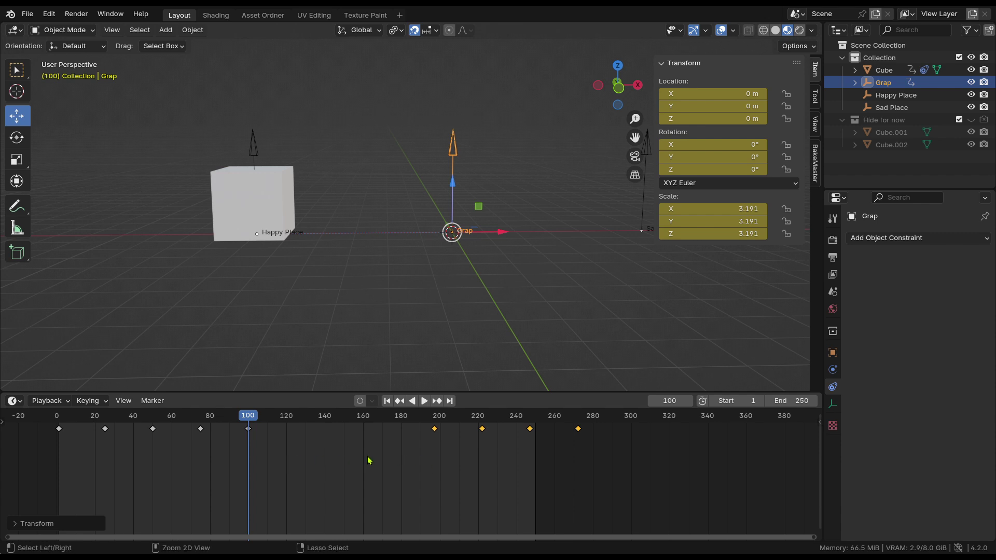
key(ctrl+z)
Move the selected keyframes again and set an exact 100-frame offset in the redo panel
key(g)
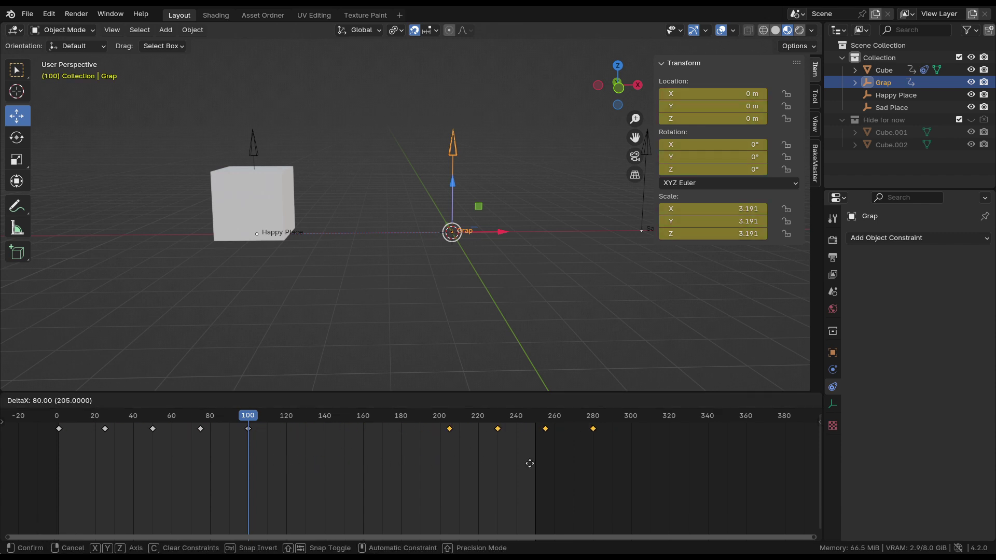
click(426, 464)
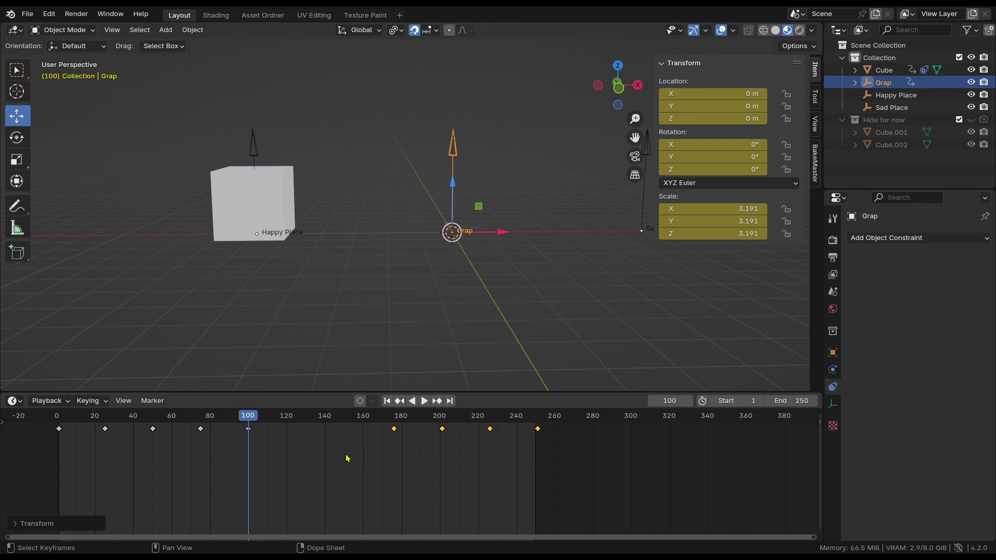
click(53, 528)
click(155, 438)
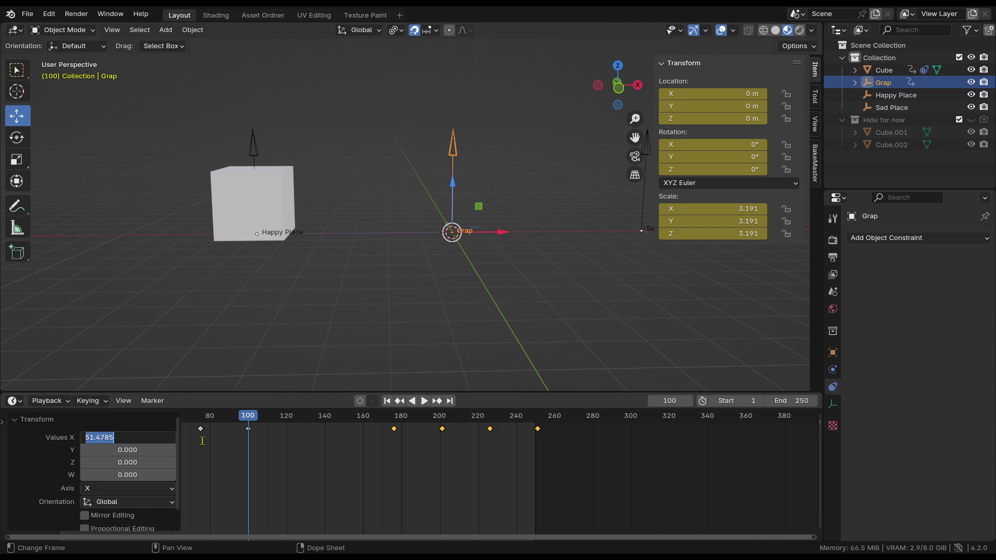
text(1)
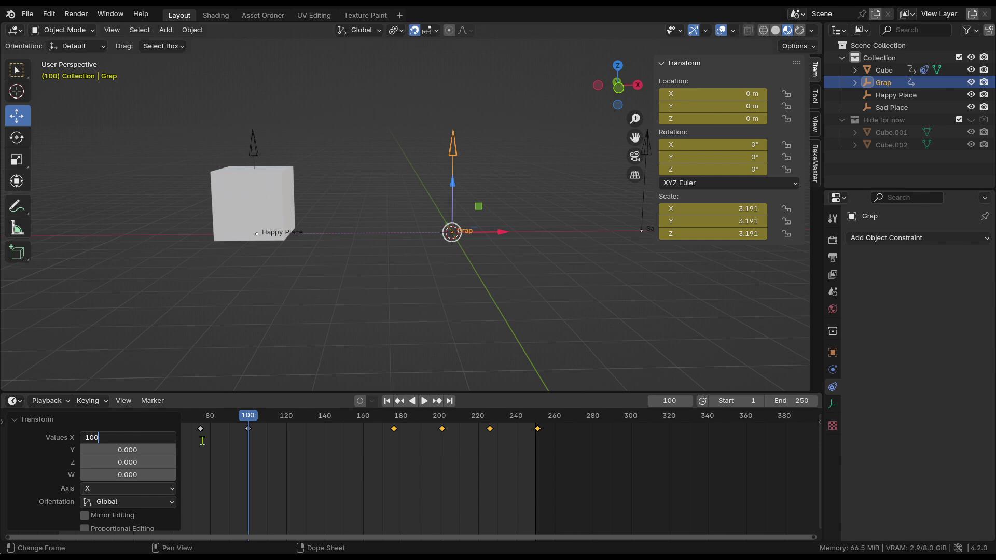
text(00)
key(Return)
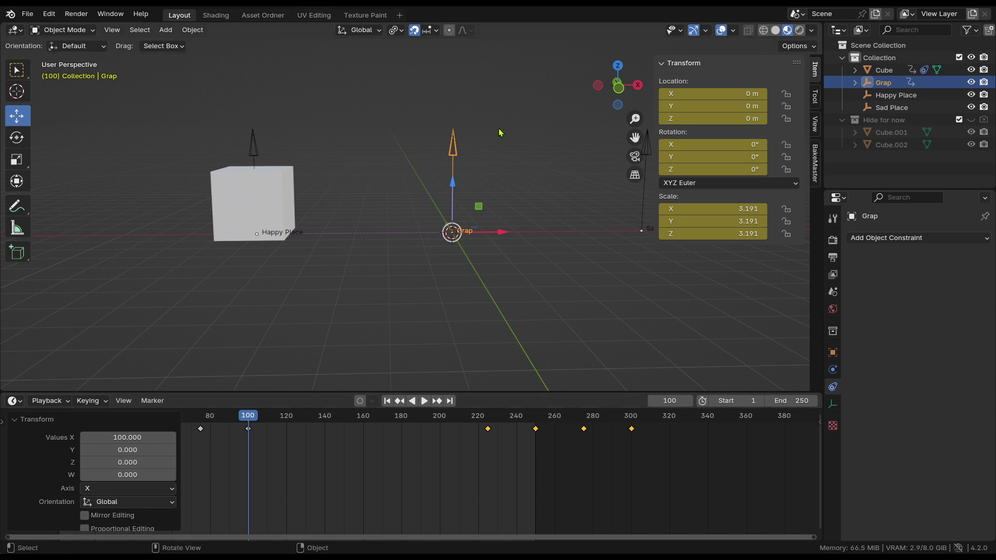
Deselect the moved keys and change the scene's End frame to 300
click(282, 435)
scroll(401, 442, down, 4)
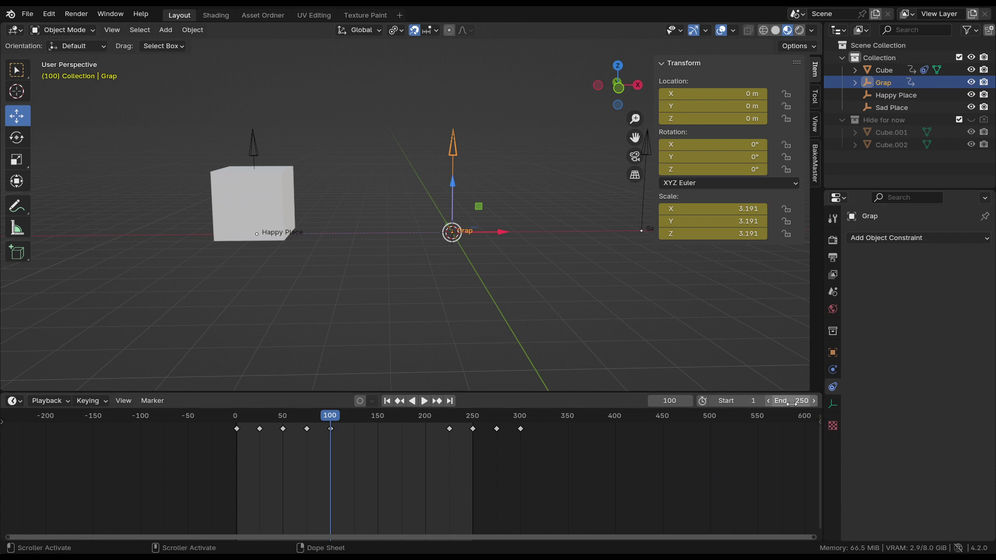
drag(791, 400, 819, 400)
scroll(633, 463, up, 2)
click(811, 401)
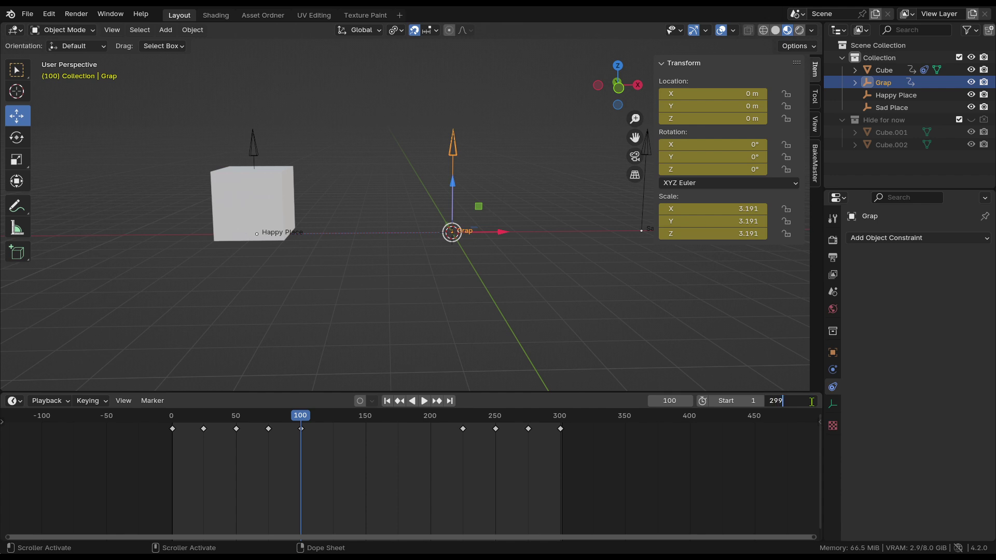
key(Return)
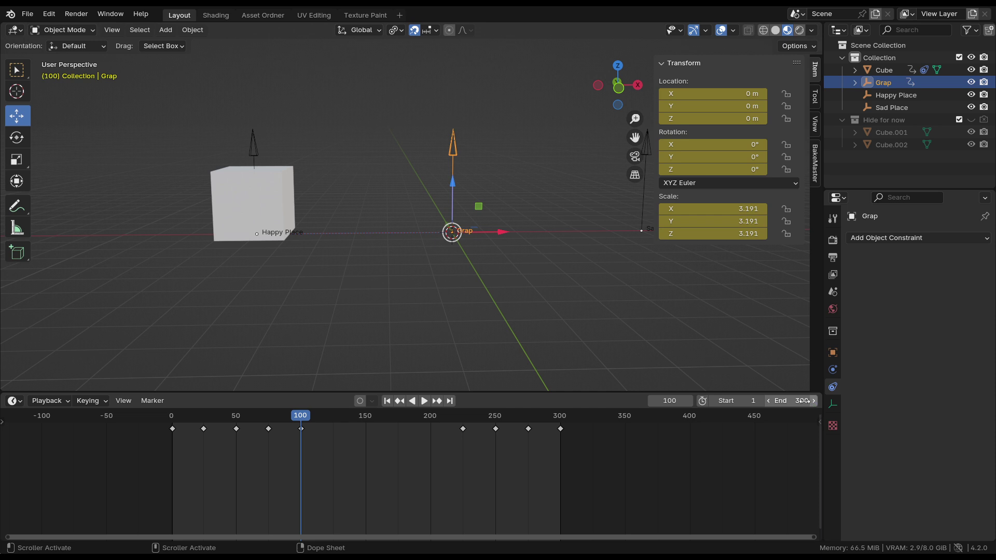
scroll(385, 485, down, 1)
scroll(382, 468, up, 1)
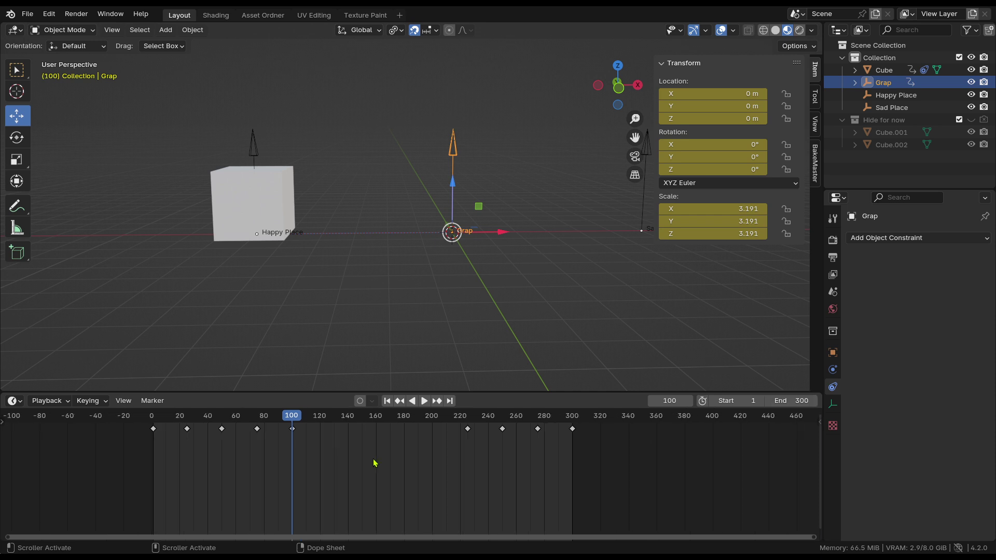
At frame 150, reset Grap's location, move it to X -6 m on Happy Place, and keyframe
key(space)
drag(312, 431, 363, 420)
key(space)
key(space)
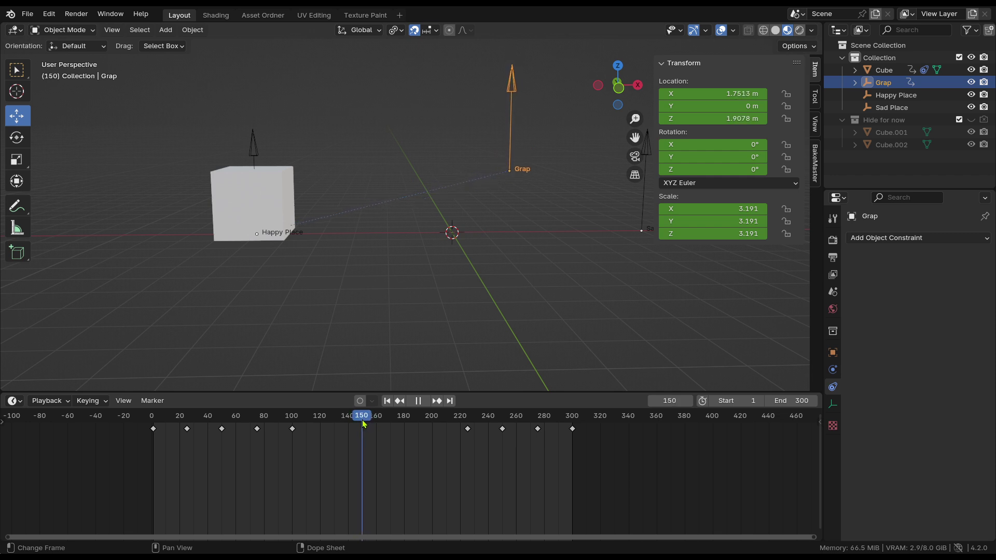
key(space)
key(alt+g)
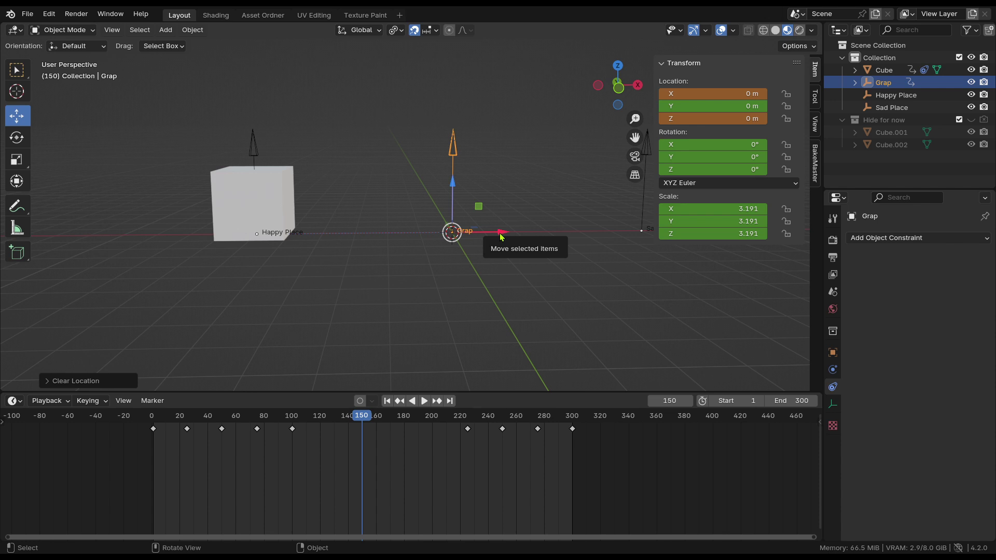
drag(502, 237, 302, 260)
key(i)
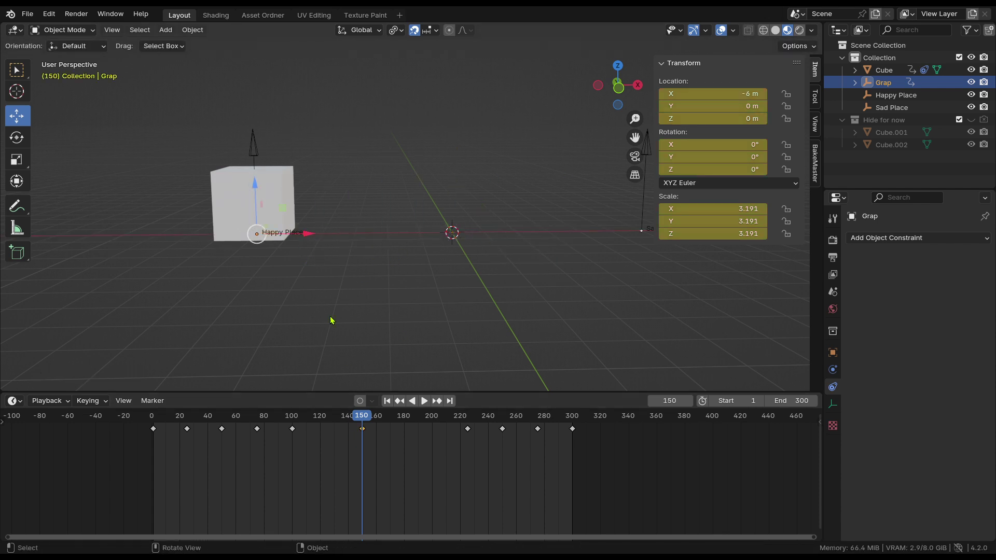
At frame 125, keyframe Grap and raise it 5 m along Z
drag(361, 422, 326, 423)
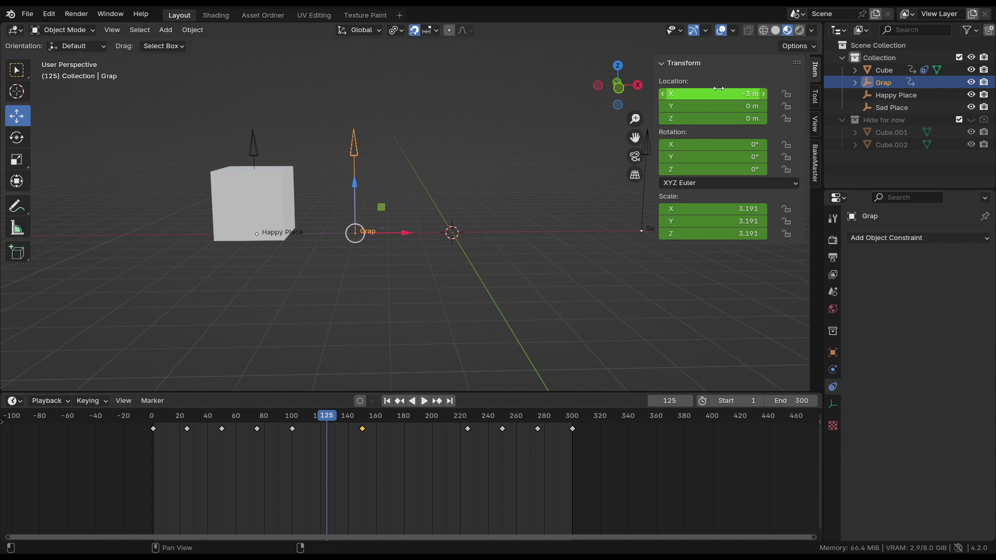
key(i)
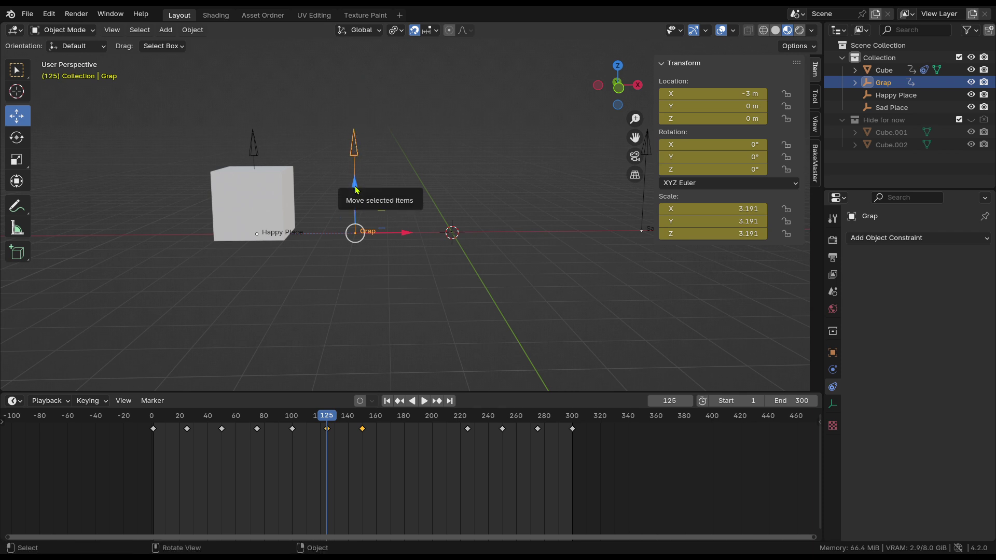
drag(355, 183, 357, 23)
drag(357, 389, 357, 389)
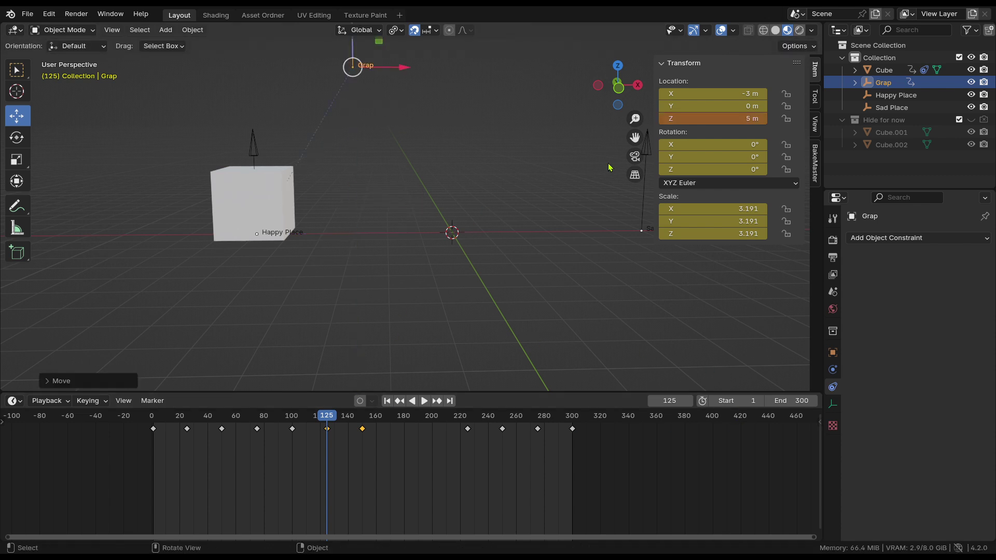
Keyframe Grap's raised position, then play from around frame 42 to check its motion
key(i)
drag(299, 422, 211, 419)
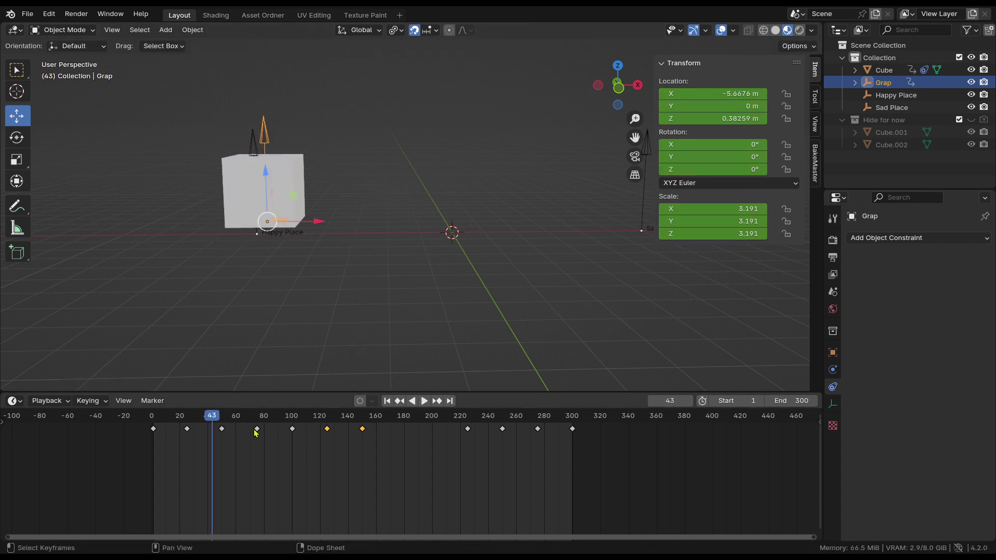
key(space)
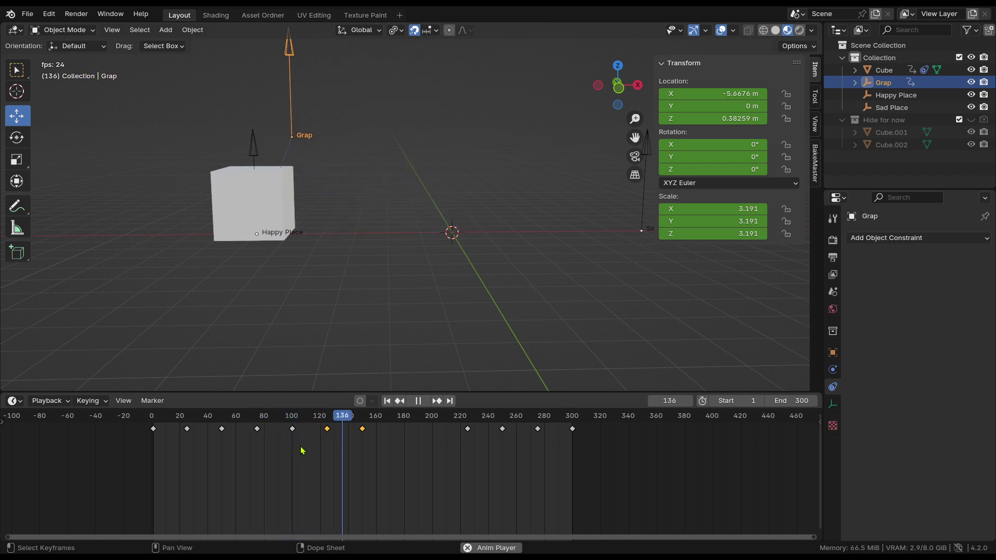
key(space)
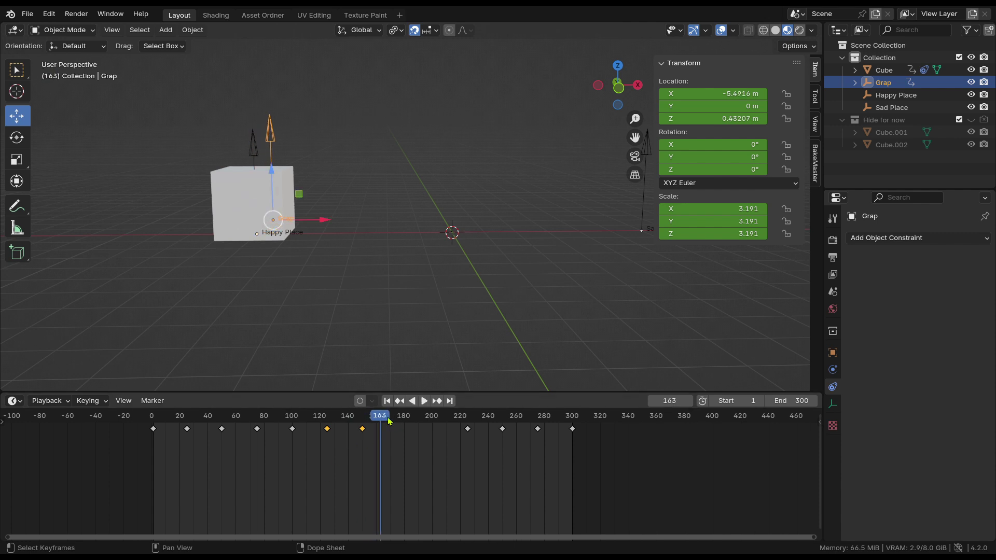
drag(390, 421, 468, 448)
Select the keyframes from frame 226 onward and try sliding them earlier, then cancel the move
drag(655, 465, 442, 430)
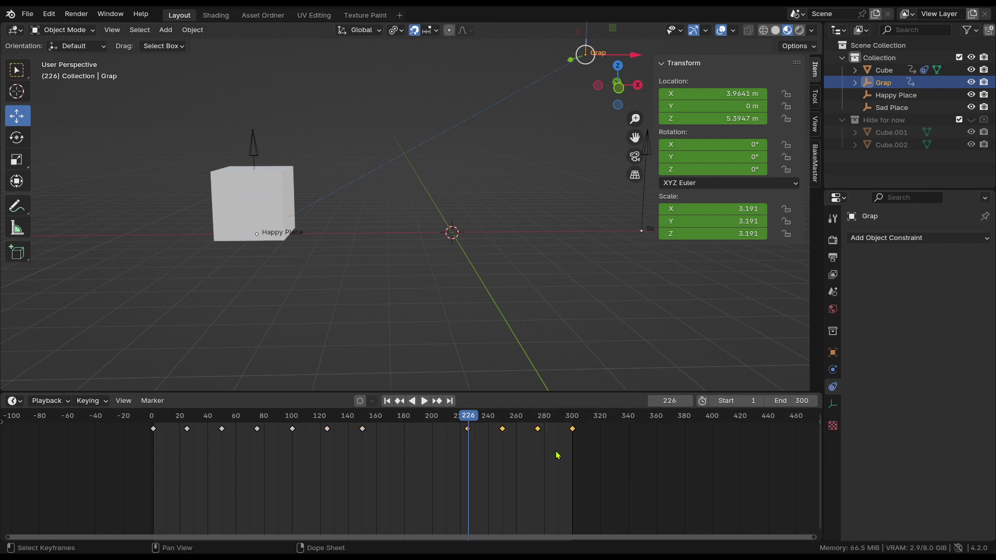
key(g)
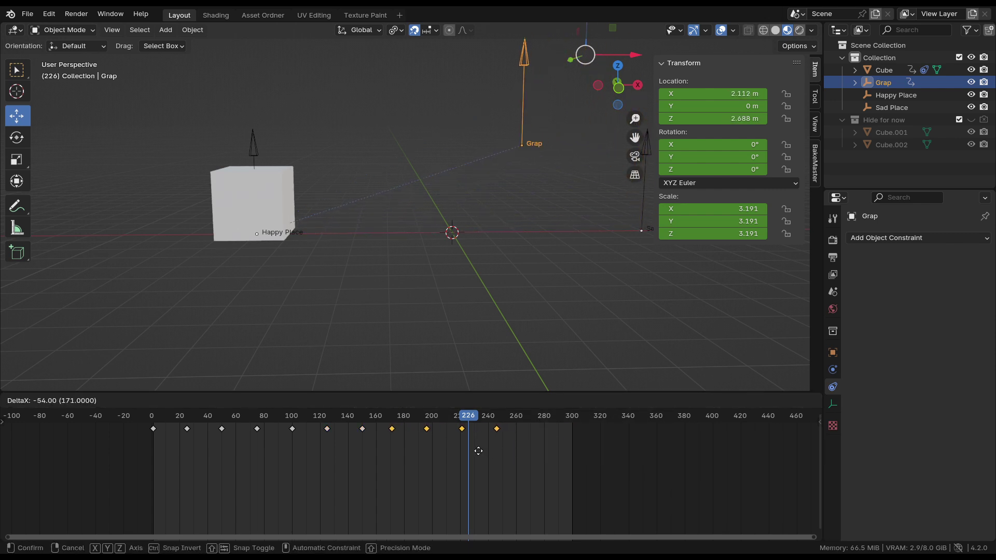
mouse_move(500, 456)
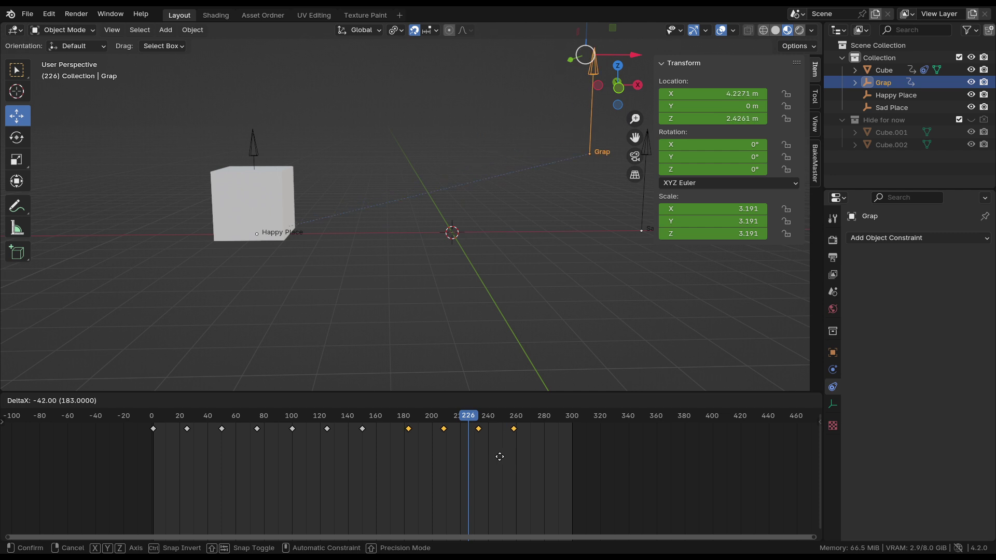
key(Escape)
Replay Grap's motion from frames 90 and 0, stopping at frame 63
drag(468, 417, 420, 430)
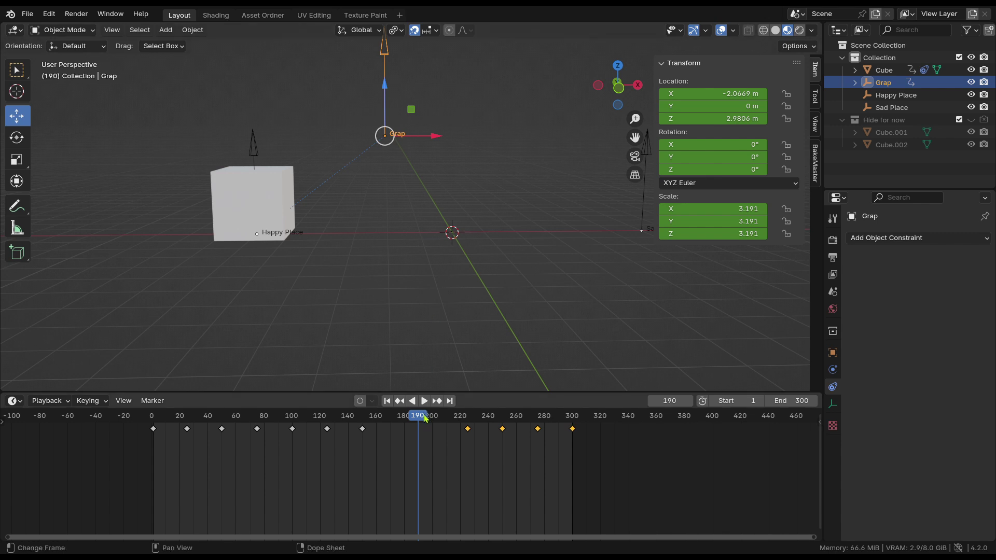
drag(435, 421, 283, 441)
key(space)
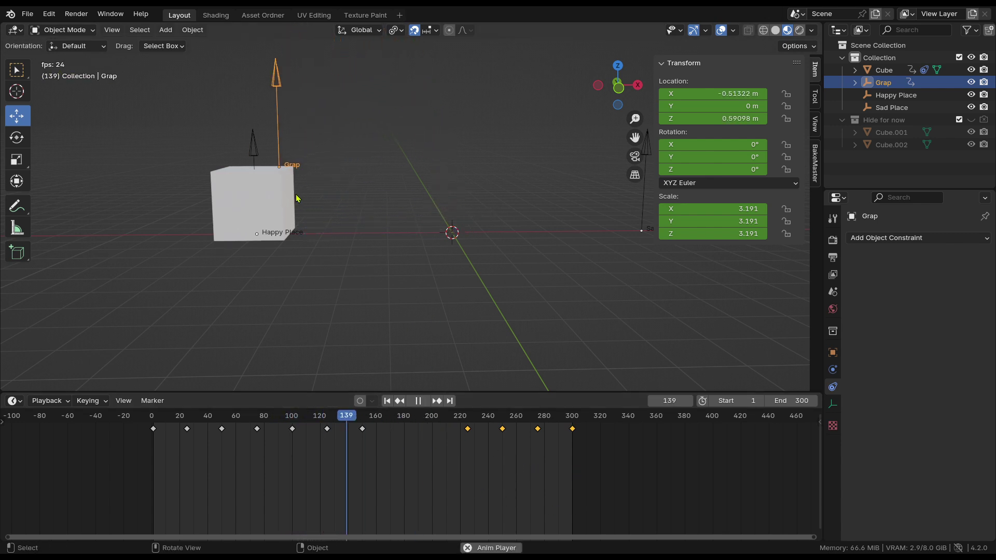
key(space)
drag(346, 425, 152, 425)
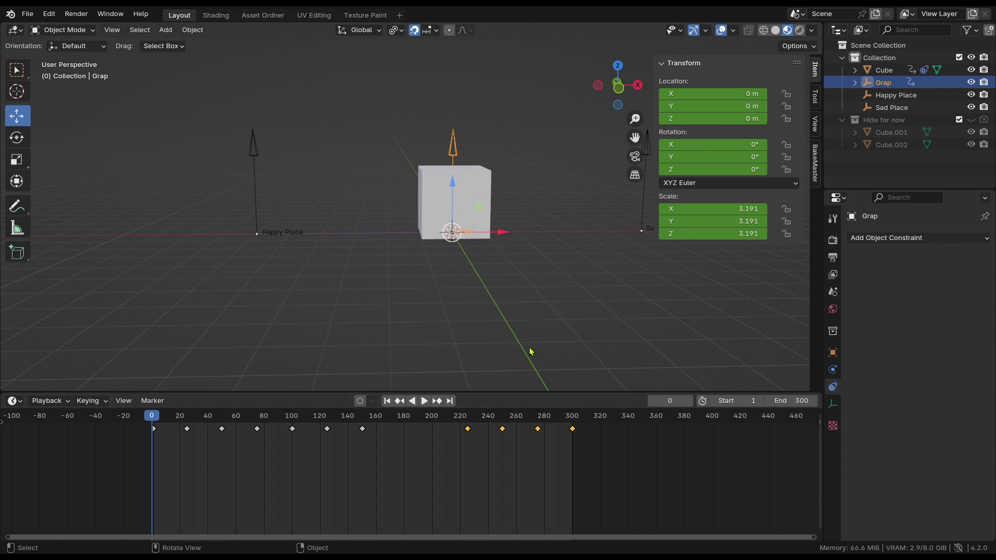
key(space)
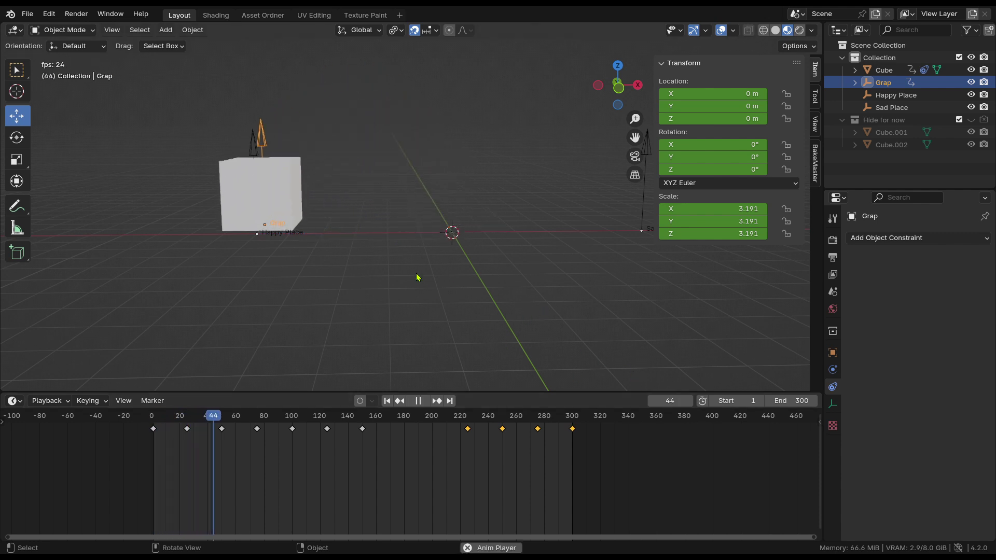
key(space)
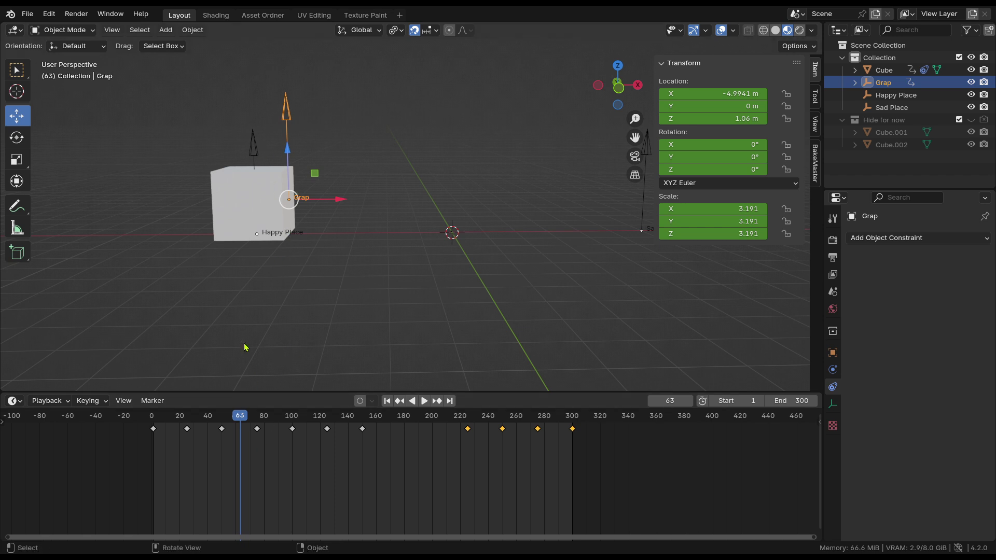
Select the Cube, show its keys, expand the first Copy Location constraint, and scrub to frame 150
click(271, 214)
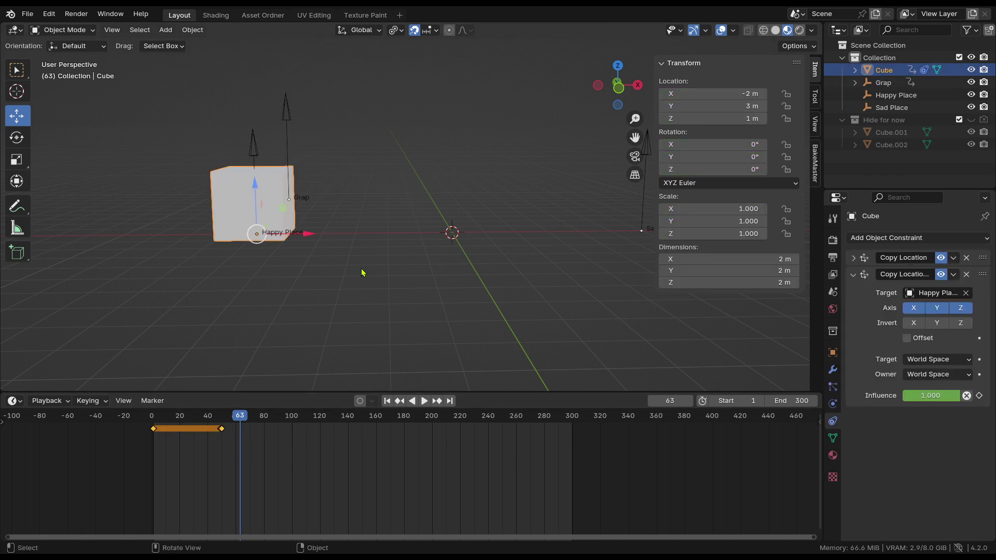
scroll(223, 477, up, 3)
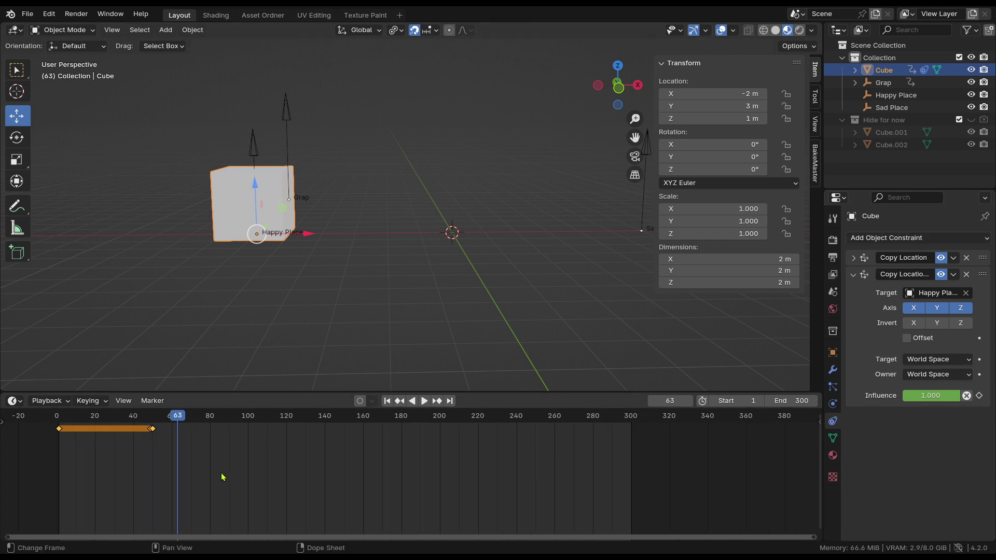
middle_drag(224, 477, 356, 477)
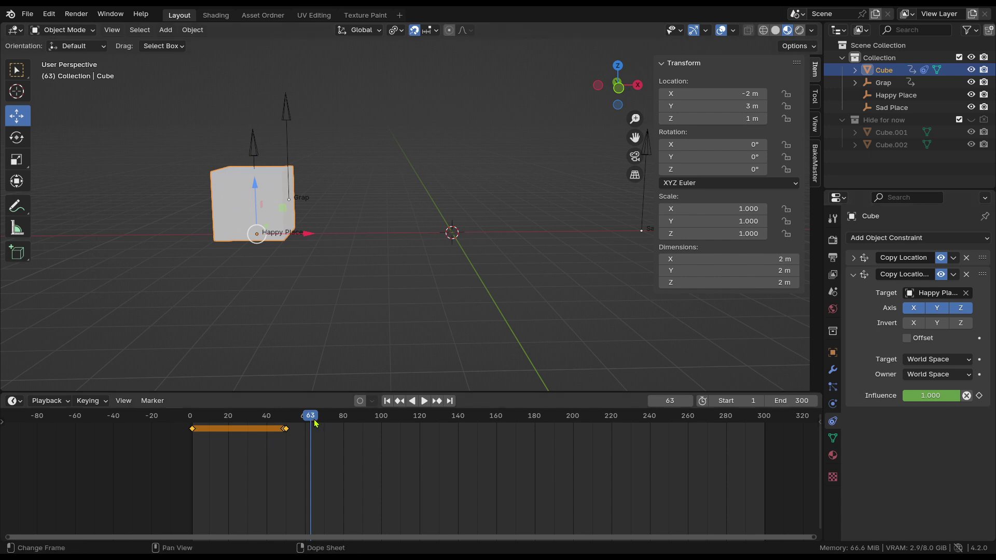
key(space)
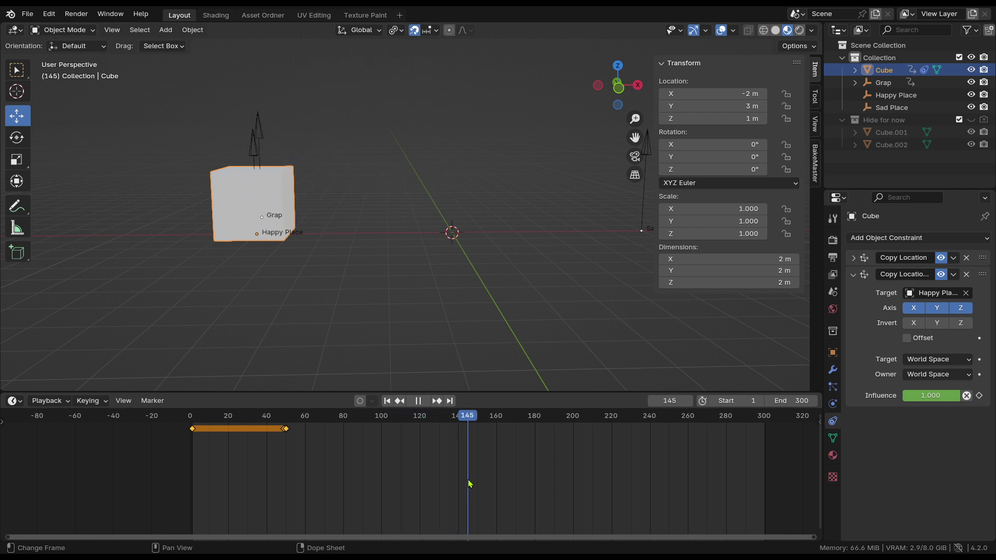
mouse_move(468, 484)
mouse_down()
mouse_move(486, 487)
mouse_move(469, 493)
mouse_up()
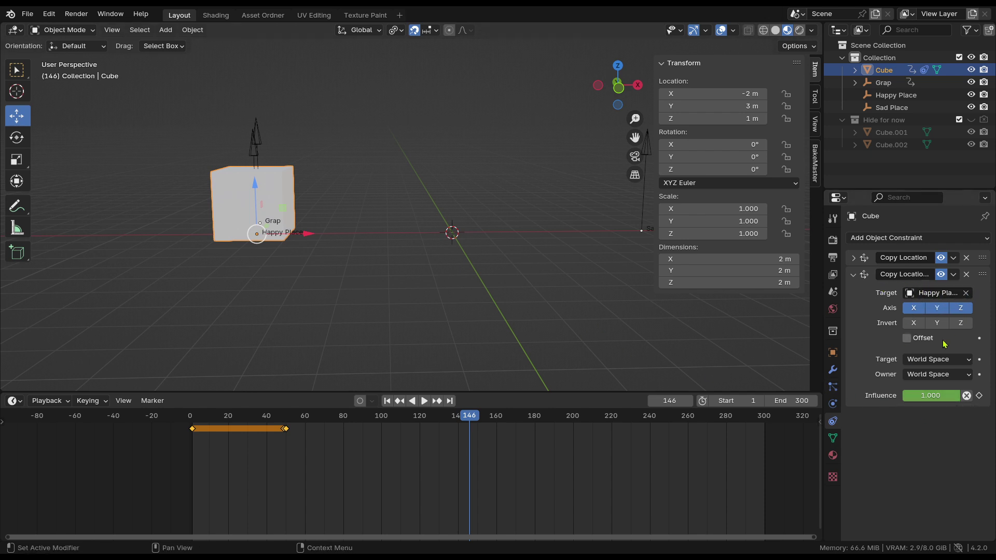
click(854, 258)
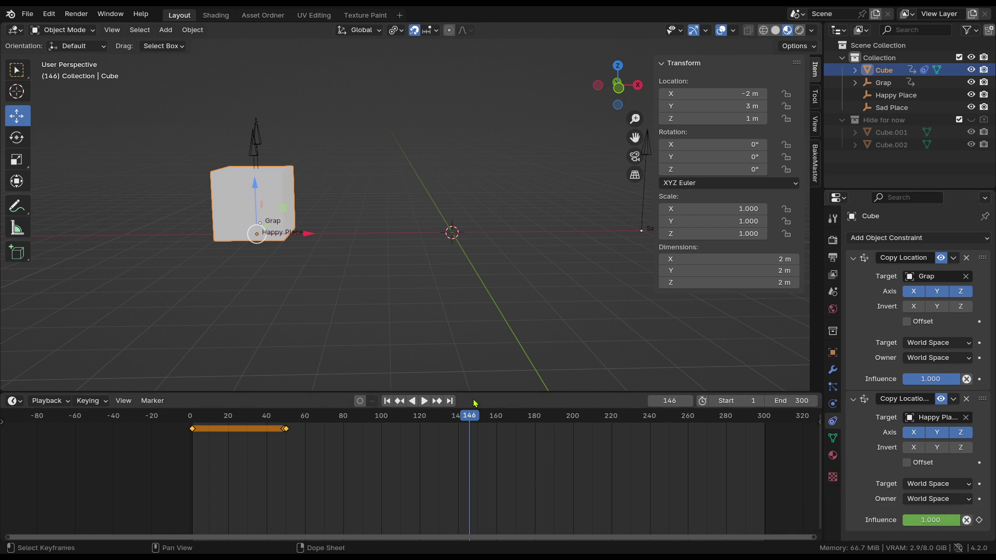
drag(472, 420, 479, 421)
Keyframe the Happy Place influence at 1.000 on frame 149
click(476, 426)
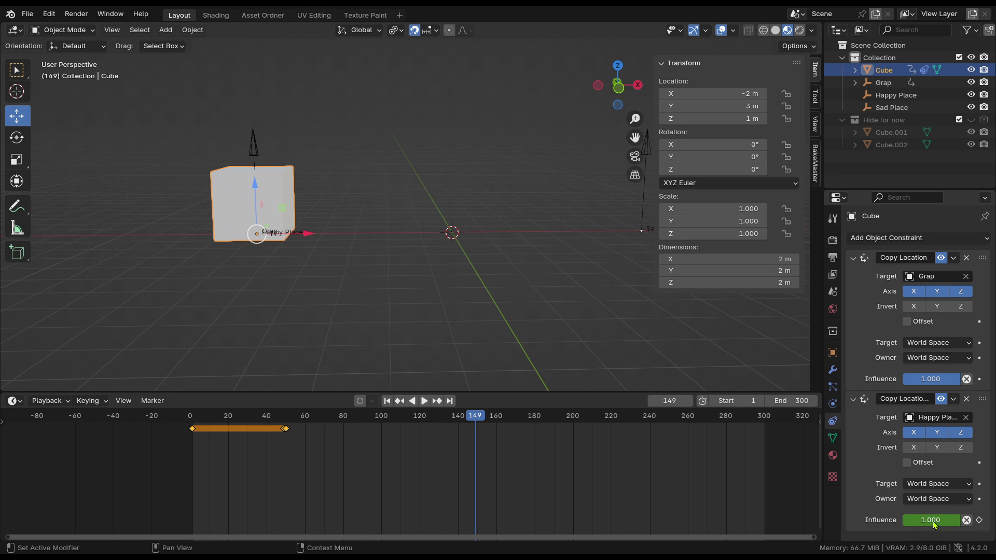
key(i)
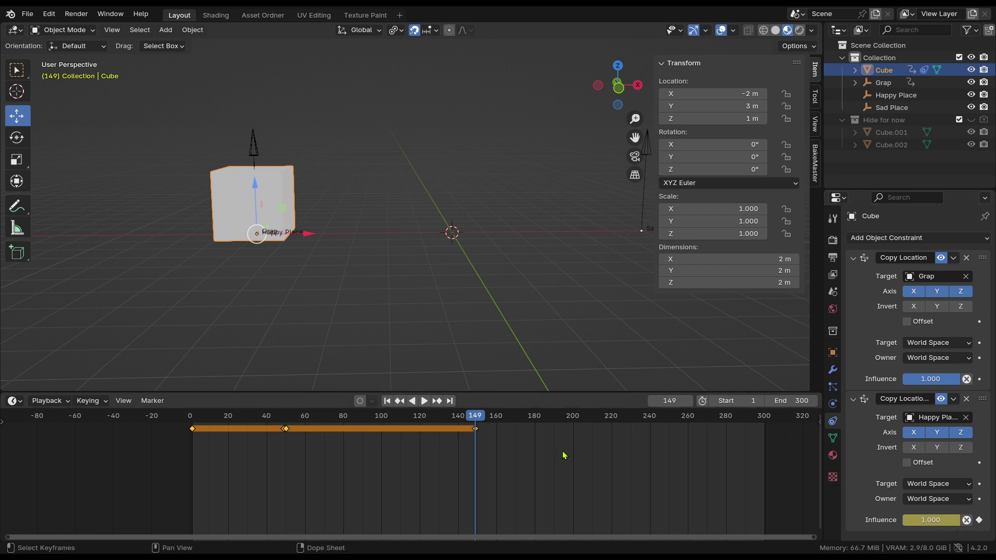
scroll(564, 455, up, 2)
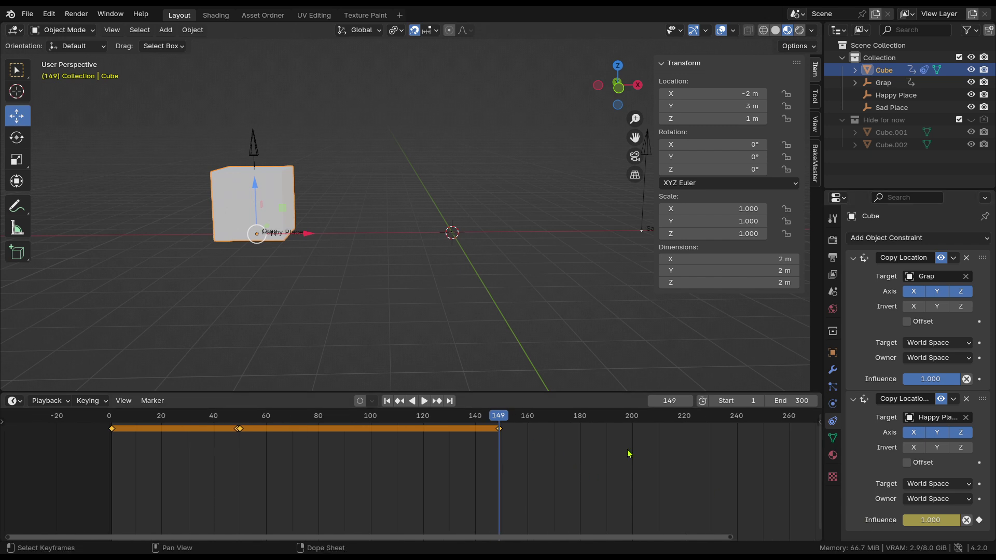
Lower the Happy Place influence to 0 on frame 150, keyframe it, and scrub back to check
key(Right)
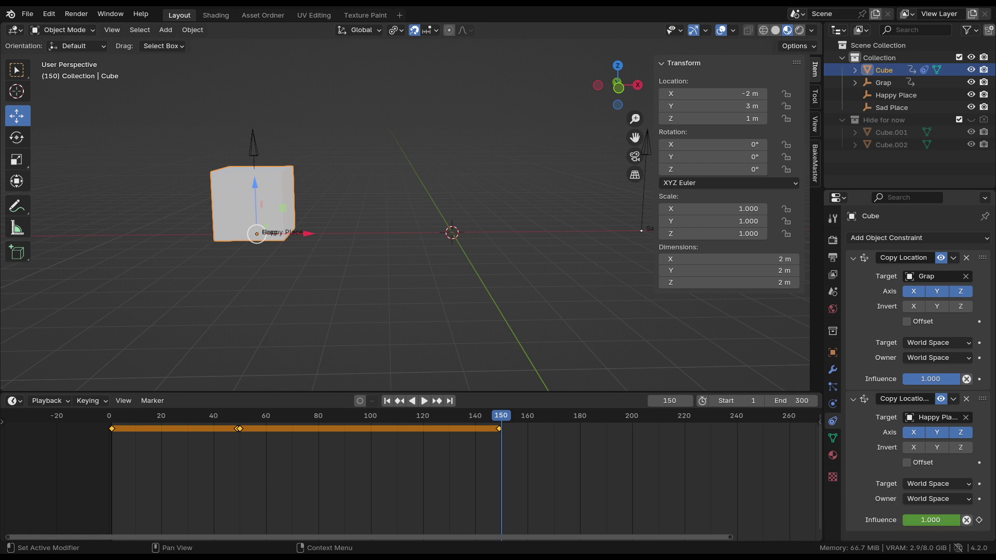
mouse_move(918, 525)
mouse_down()
mouse_move(903, 525)
mouse_move(918, 525)
mouse_up()
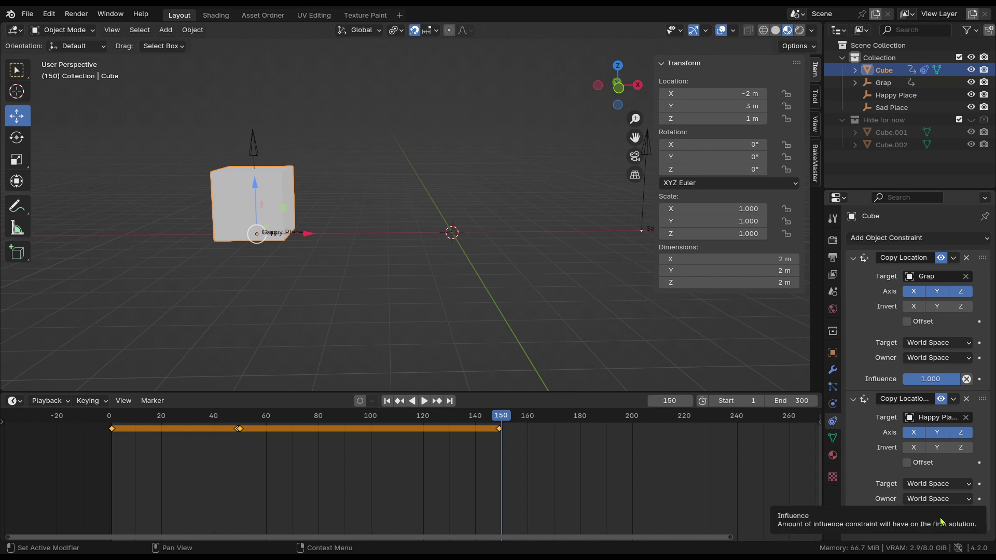
key(i)
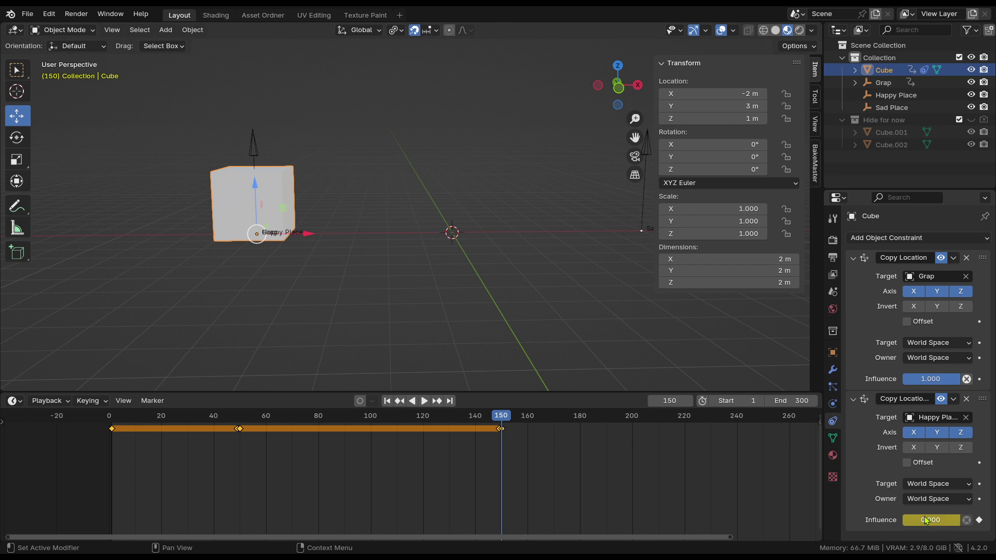
scroll(467, 441, down, 2)
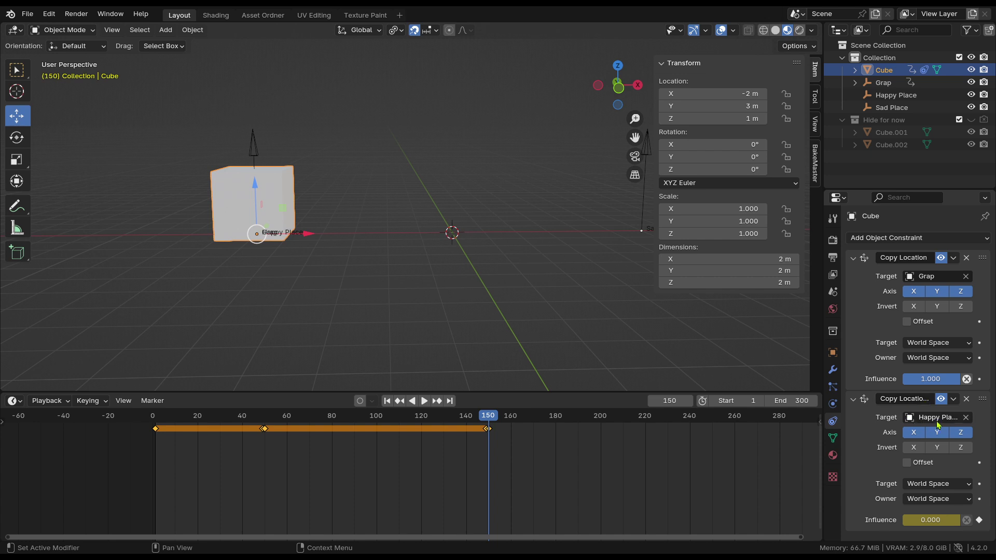
drag(492, 415, 311, 438)
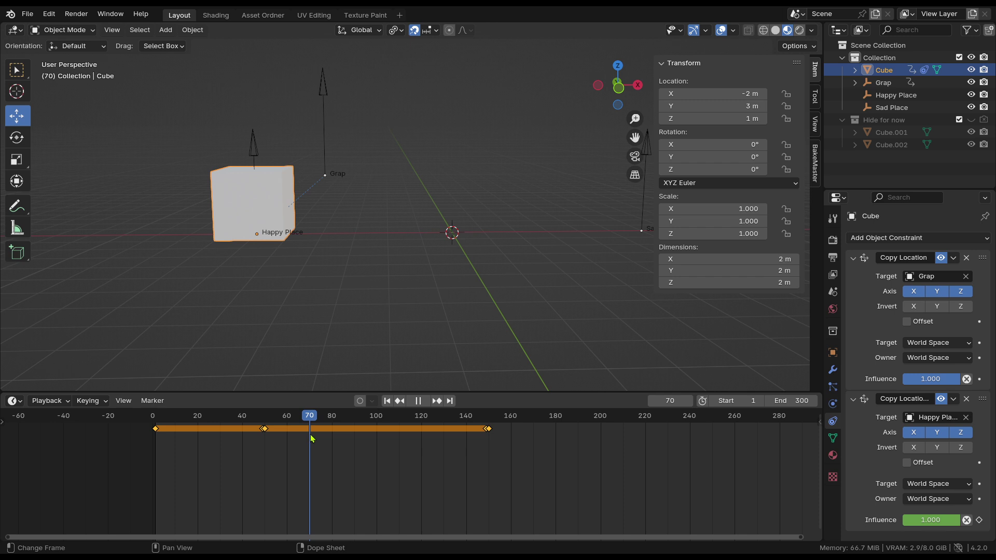
Play the animation to watch the cube's hand-off and frame the whole scene
key(space)
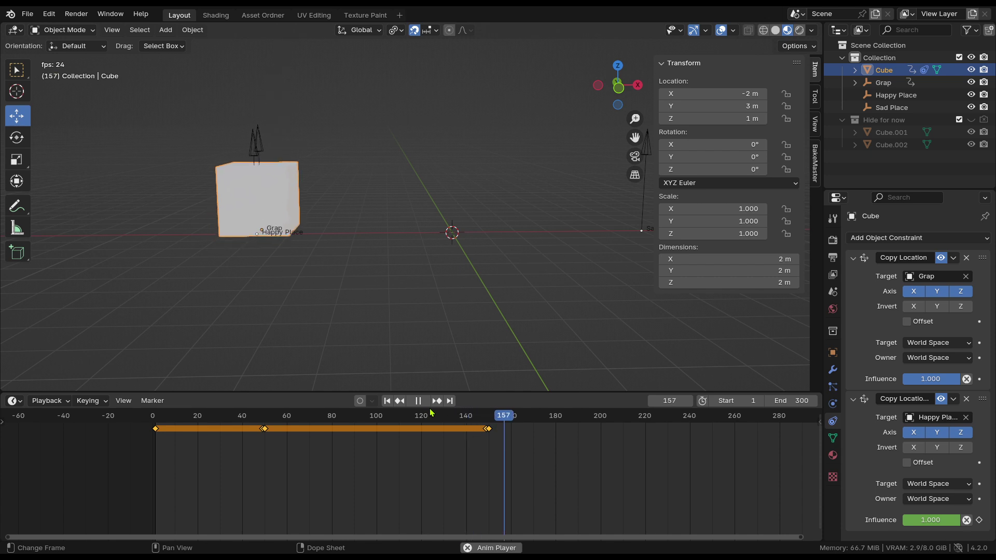
key(space)
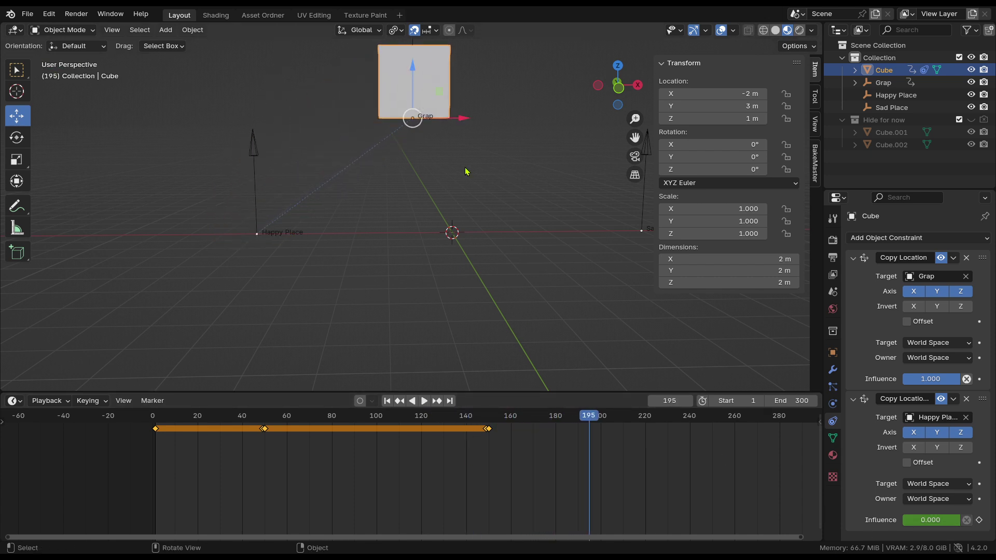
shift+middle_drag(467, 171, 377, 235)
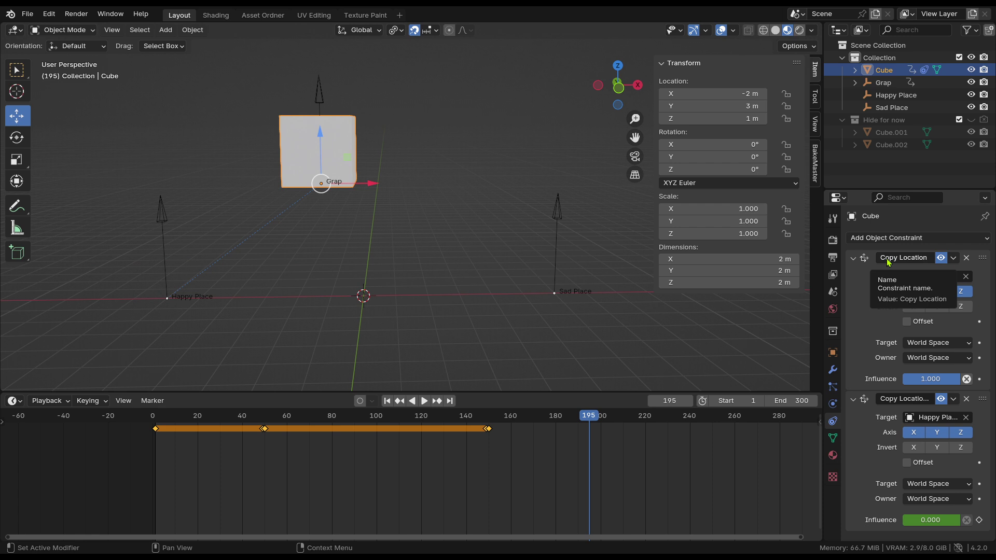
Collapse the settings of both Copy Location constraints
click(853, 259)
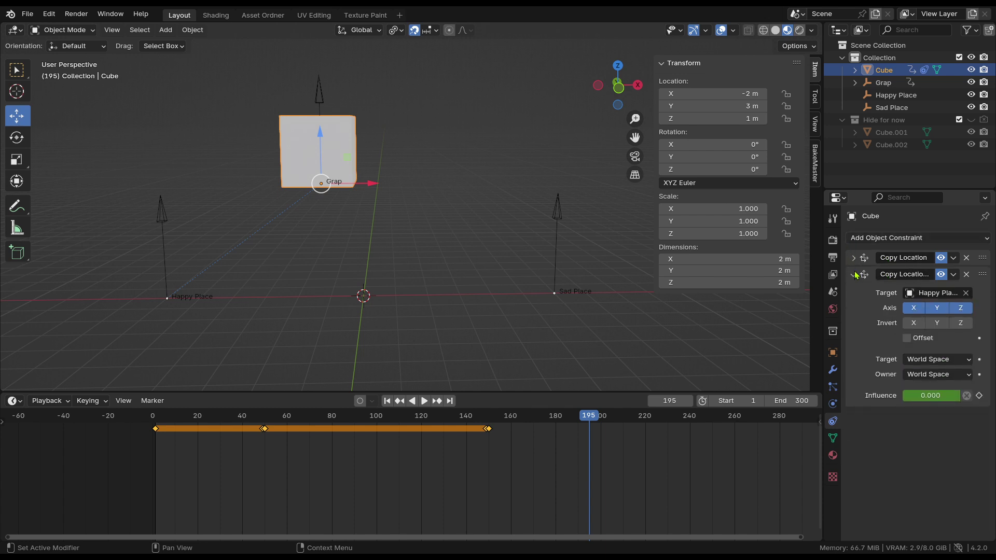
click(853, 275)
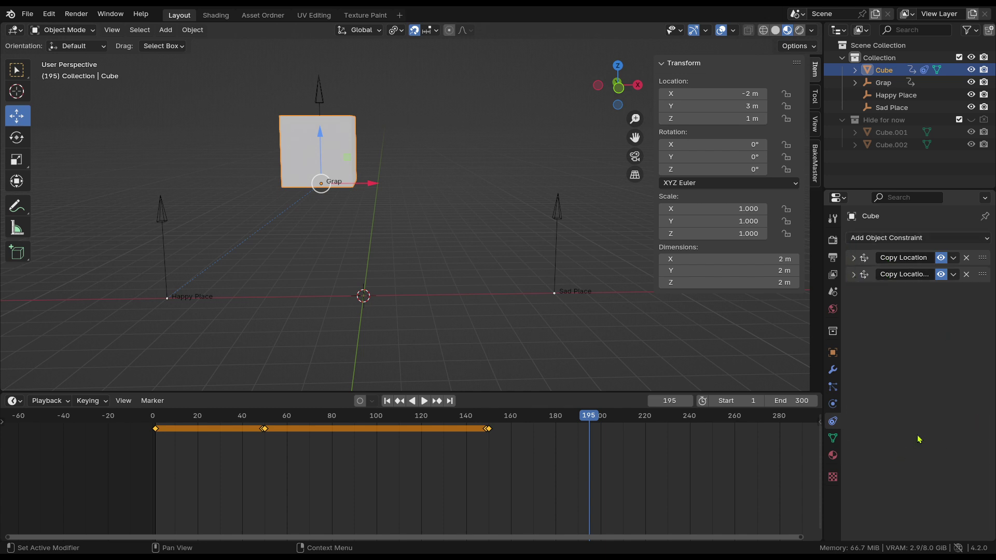
click(853, 275)
click(854, 274)
Replay the animation, orbit the view, and scrub back to around frame 177
key(space)
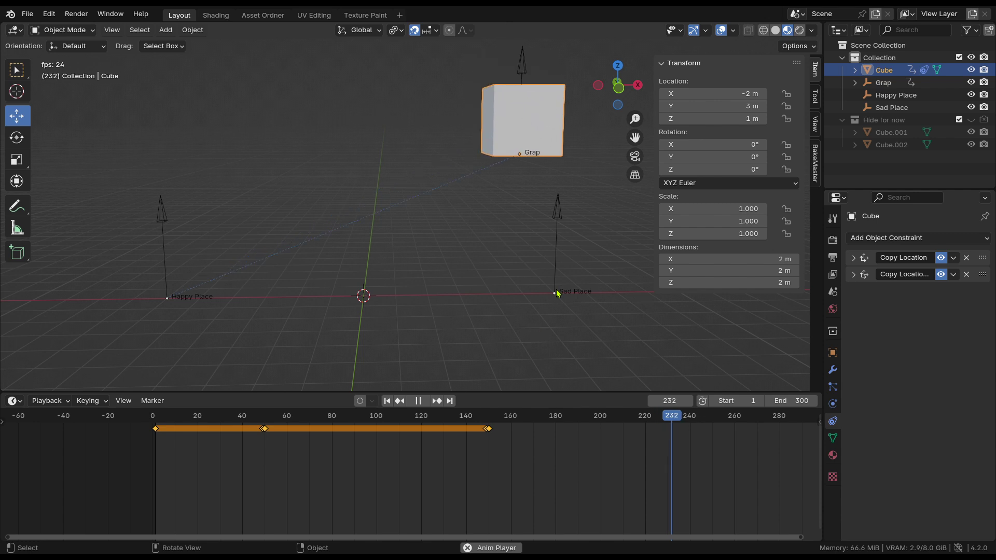
key(space)
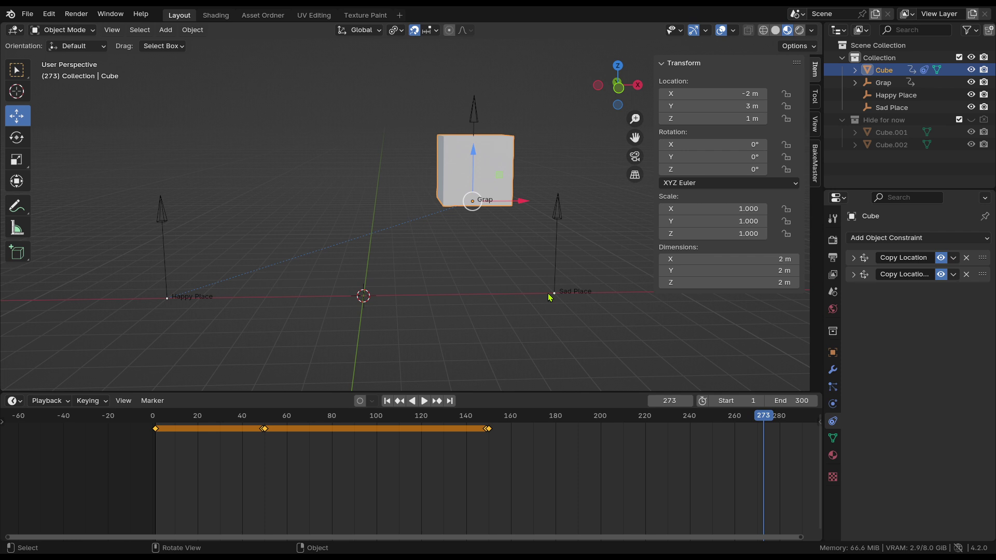
middle_drag(530, 285, 544, 289)
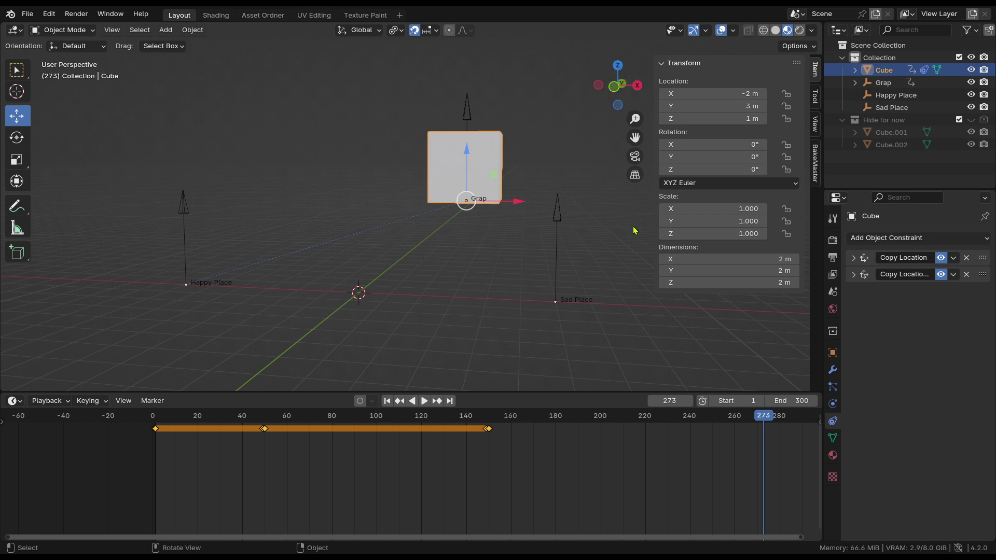
mouse_move(713, 447)
mouse_down()
mouse_move(550, 436)
mouse_move(662, 434)
mouse_move(724, 446)
mouse_move(712, 449)
mouse_up()
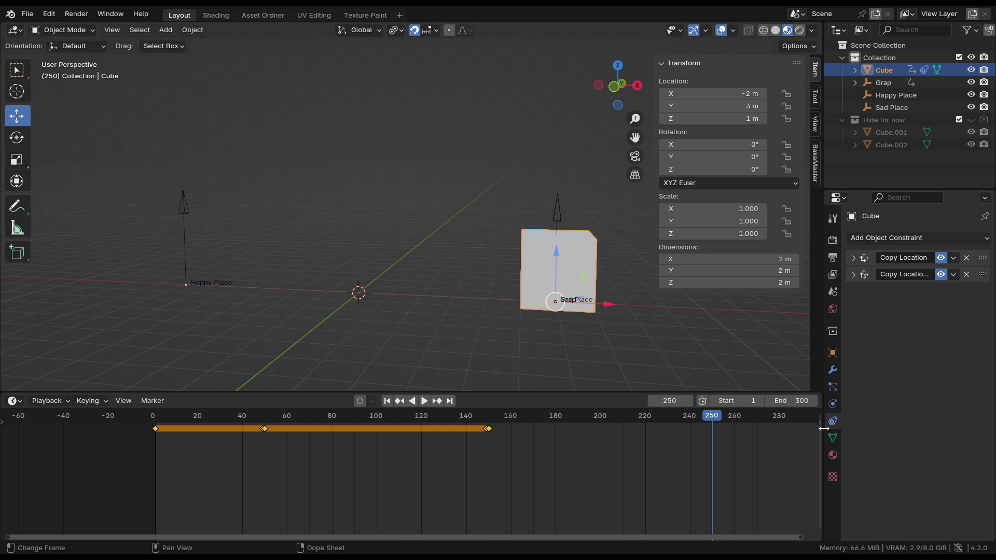
middle_drag(587, 327, 514, 271)
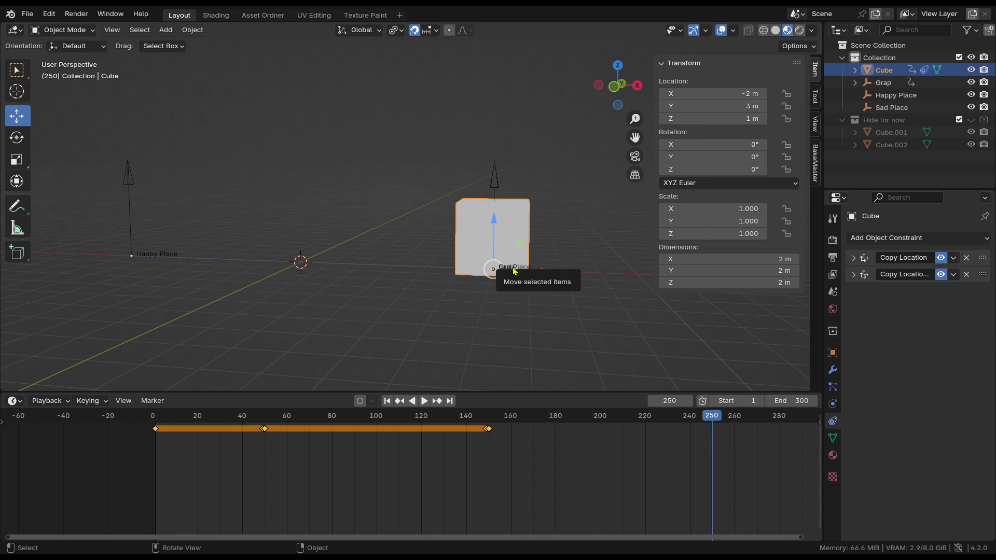
Duplicate the Happy Place Copy Location constraint from its options menu
click(887, 237)
key(Escape)
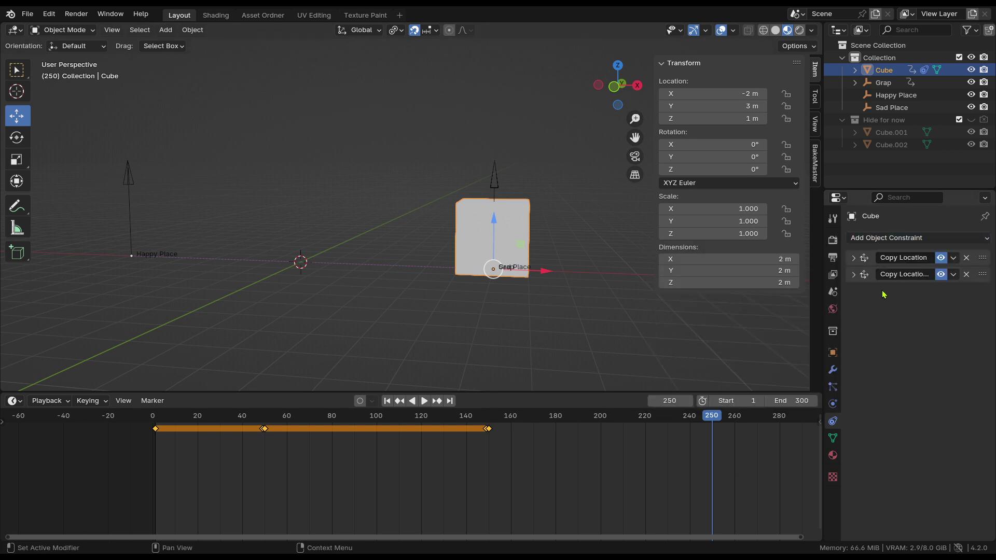
click(875, 240)
click(854, 258)
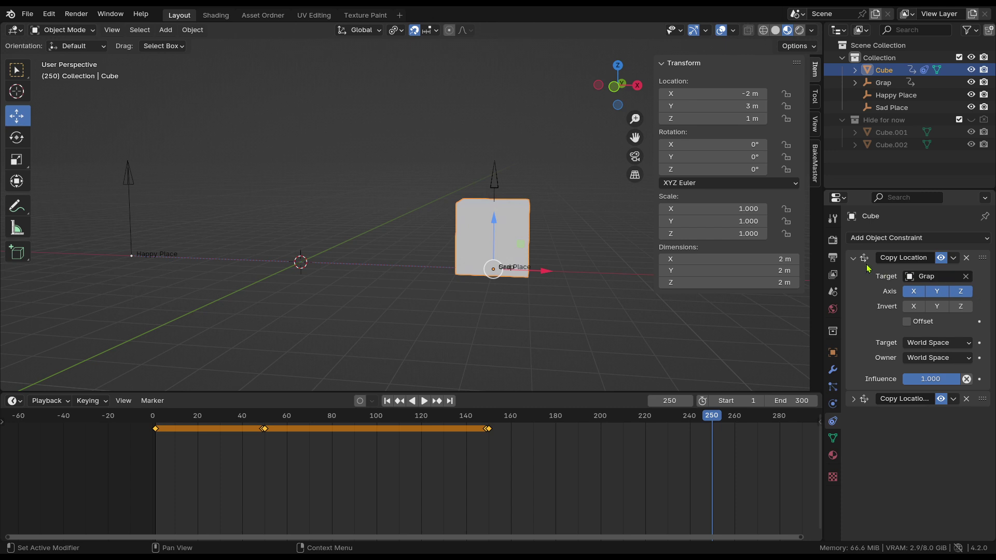
click(854, 258)
click(854, 275)
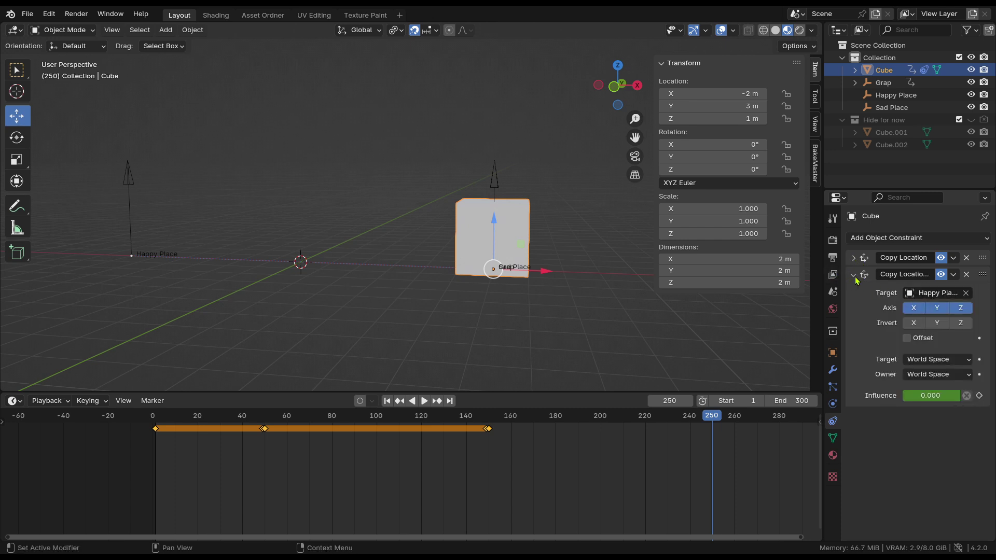
click(854, 275)
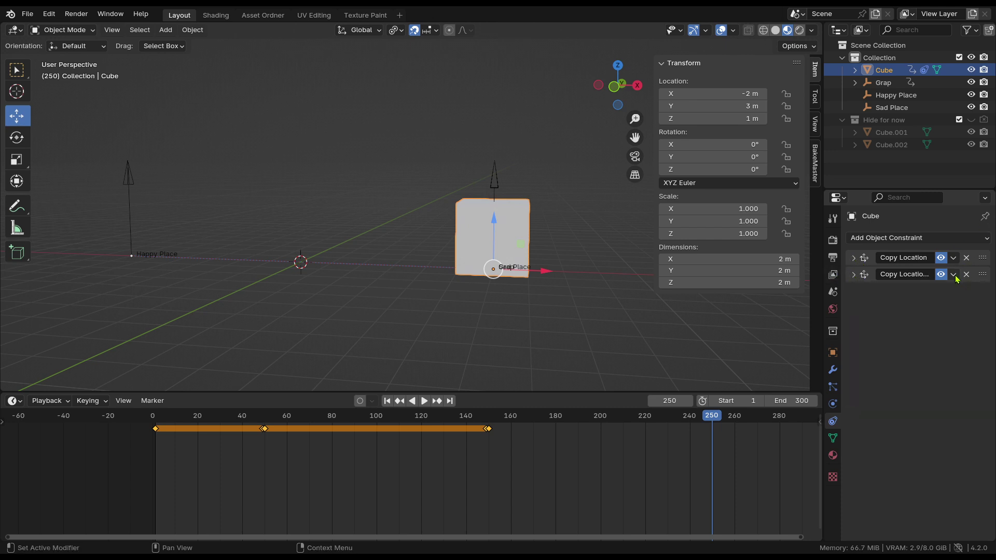
click(954, 276)
click(935, 302)
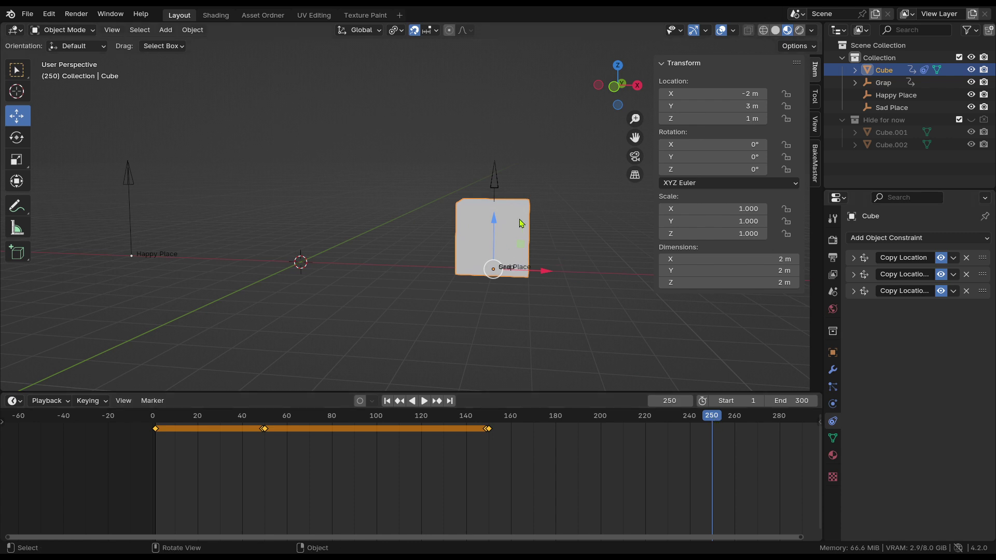
Scrub back to around frame 204 and expand the third Copy Location constraint
key(h)
key(alt+h)
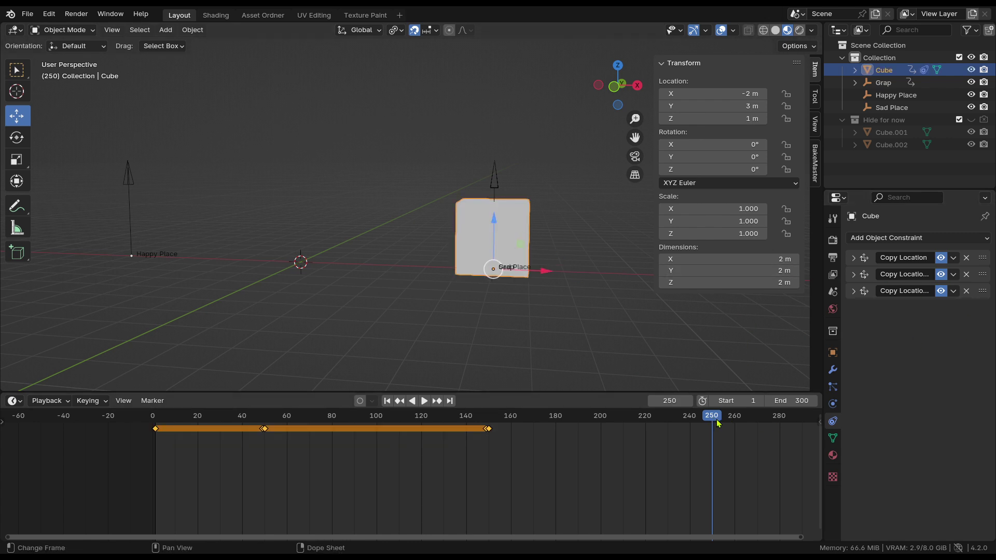
drag(718, 423, 609, 426)
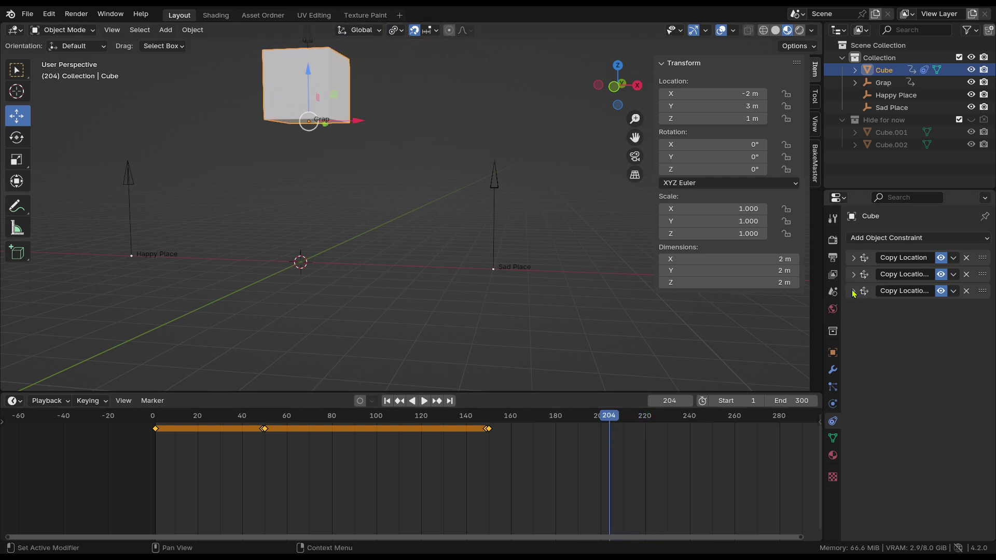
click(854, 291)
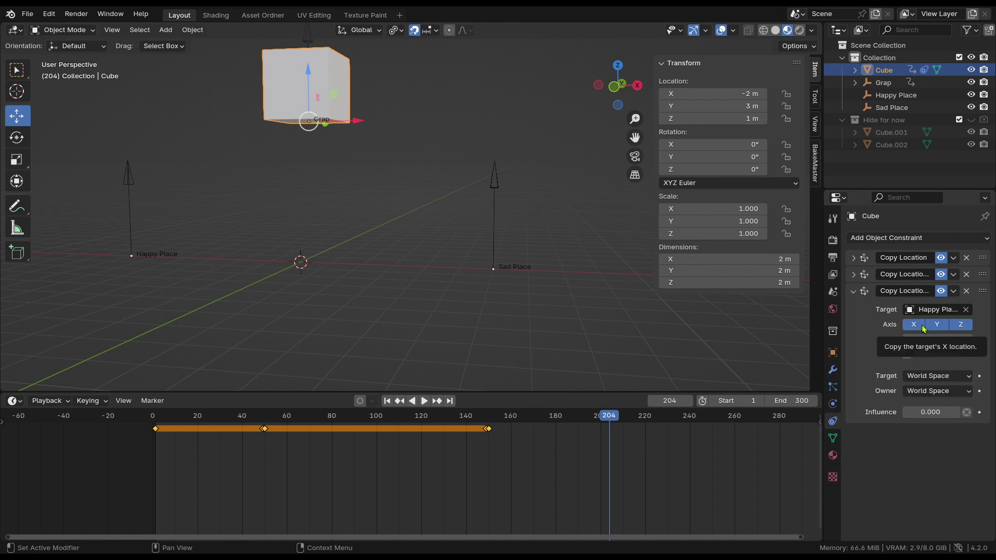
Replace the duplicate's Happy Place target with Sad Place and scrub to check
click(966, 311)
click(967, 310)
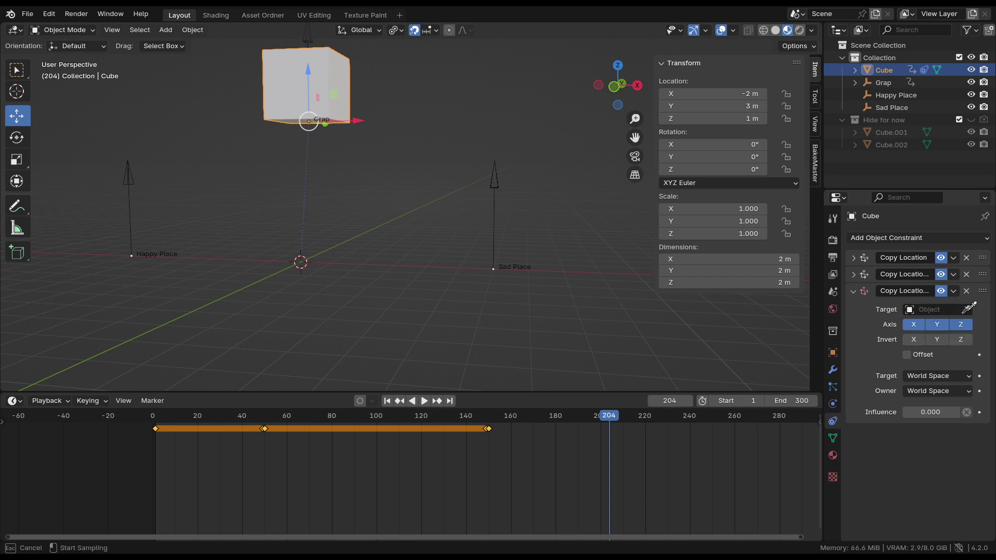
key(Escape)
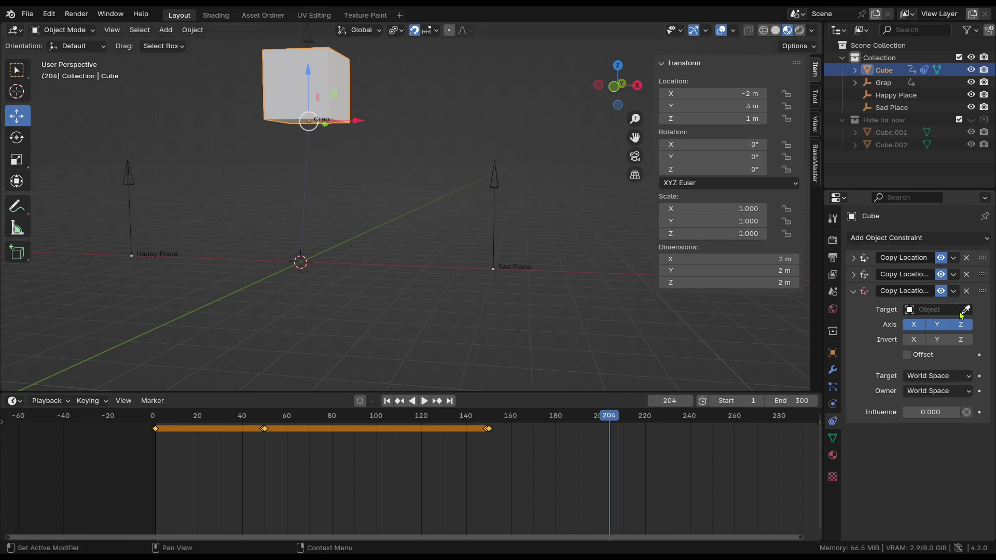
click(937, 309)
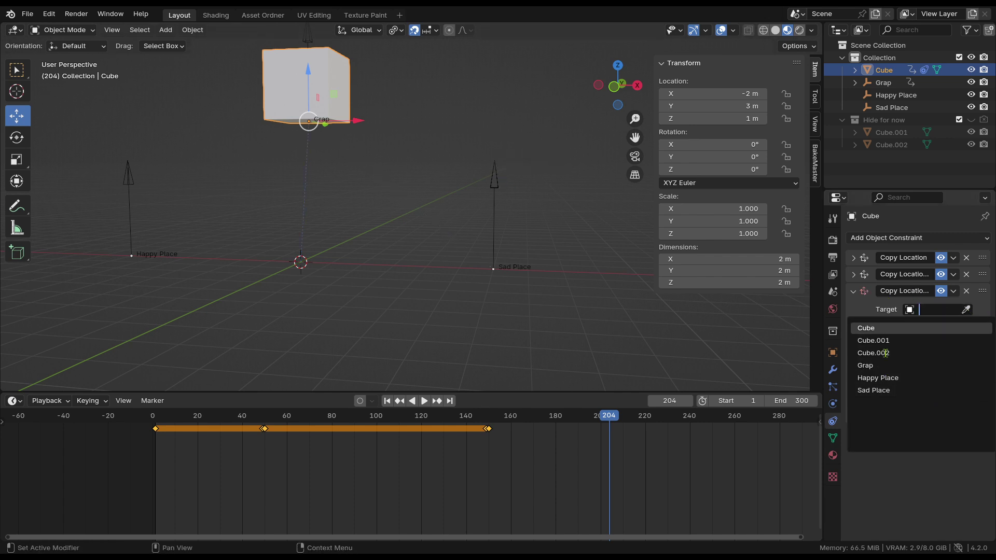
click(875, 391)
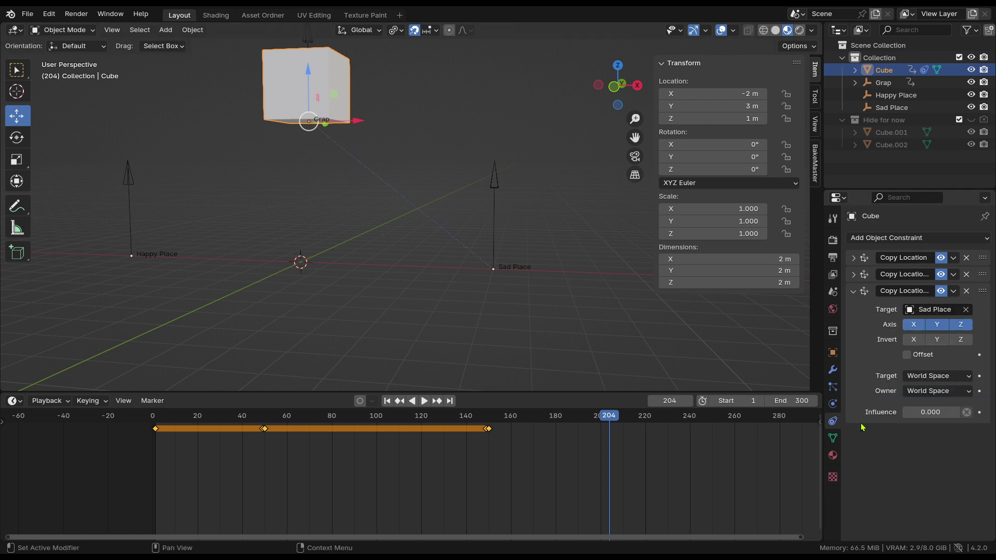
drag(612, 421, 673, 452)
key(space)
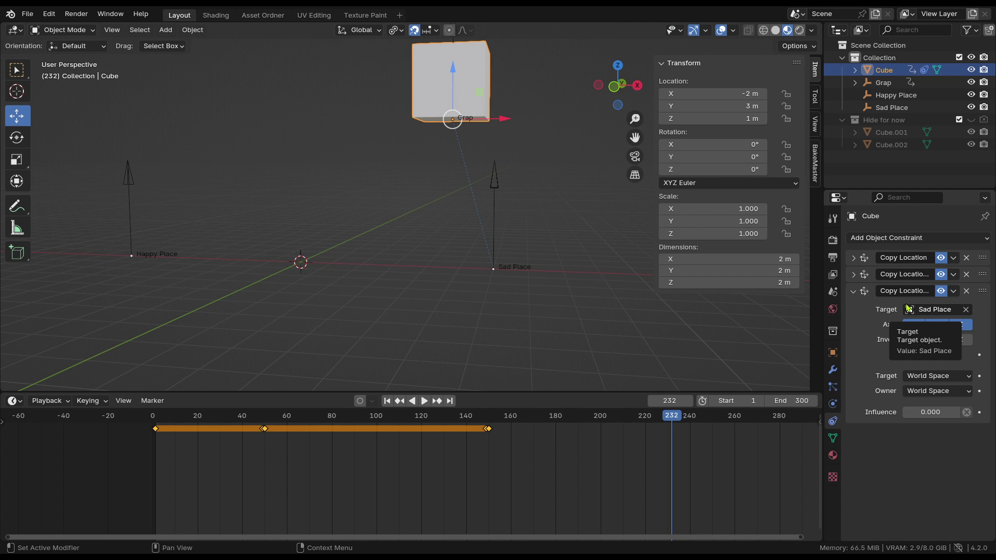
Go to frame 250 and show frames up to 400 in the timeline
drag(671, 426, 714, 437)
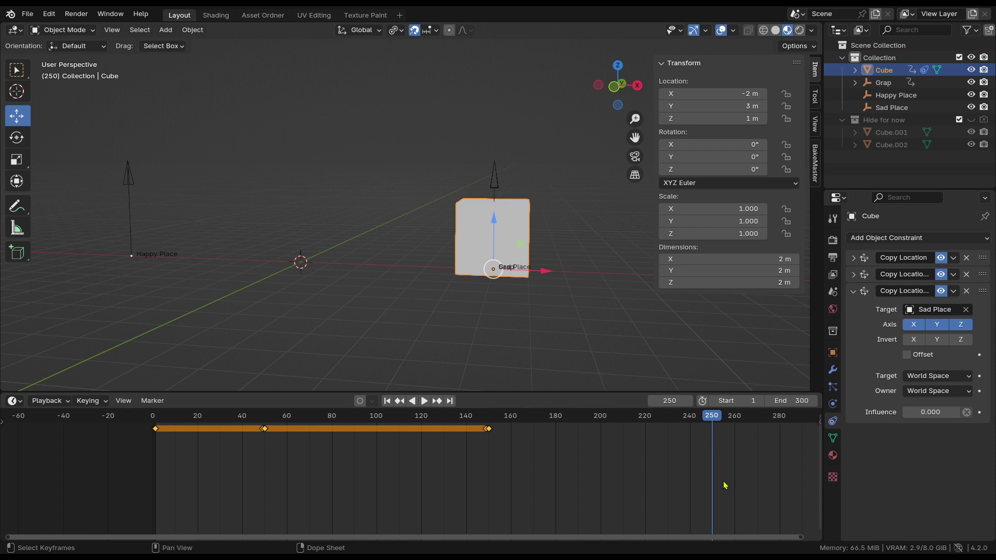
scroll(721, 486, up, 1)
scroll(715, 491, down, 2)
middle_drag(712, 494, 561, 512)
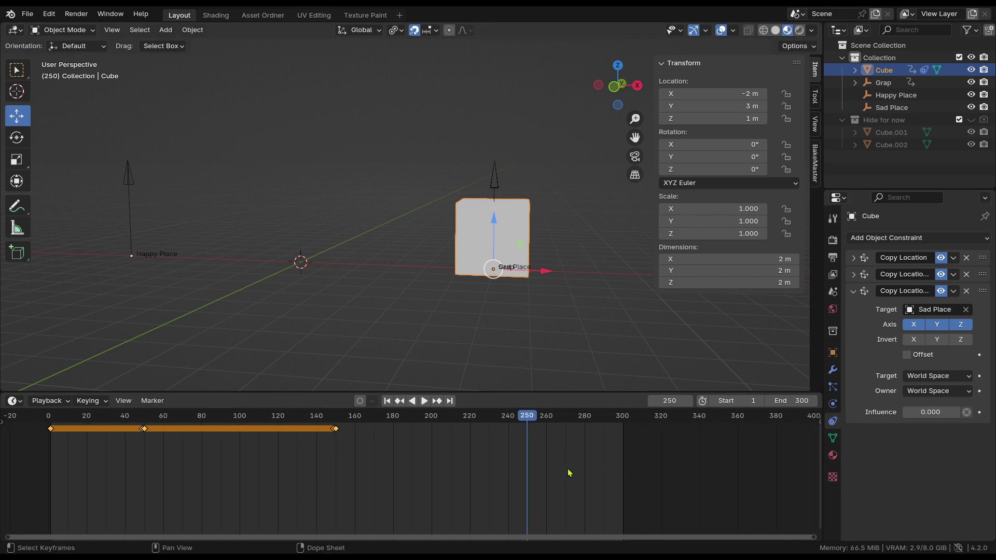
scroll(563, 474, up, 3)
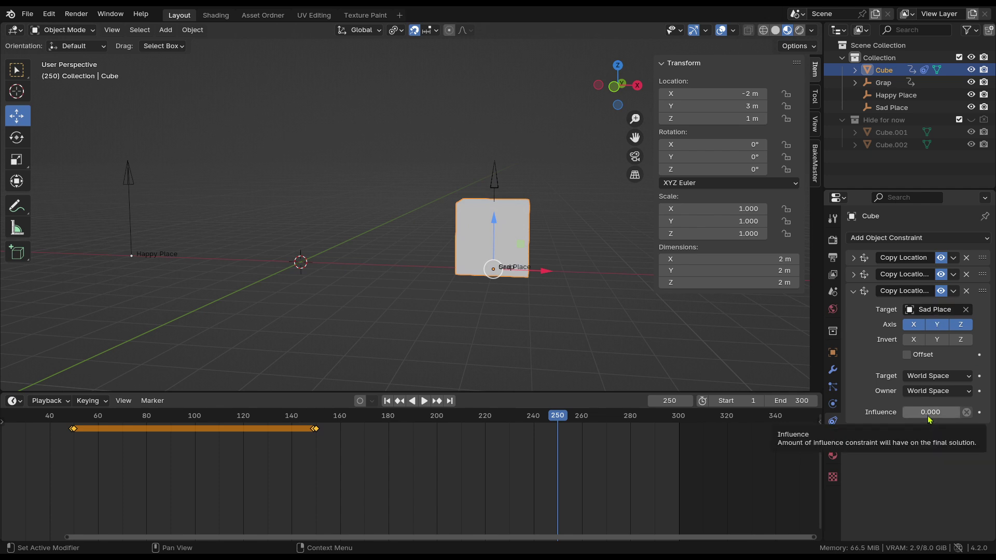
Key the Sad Place influence at 0 and move that key to frame 249
key(i)
scroll(614, 425, up, 2)
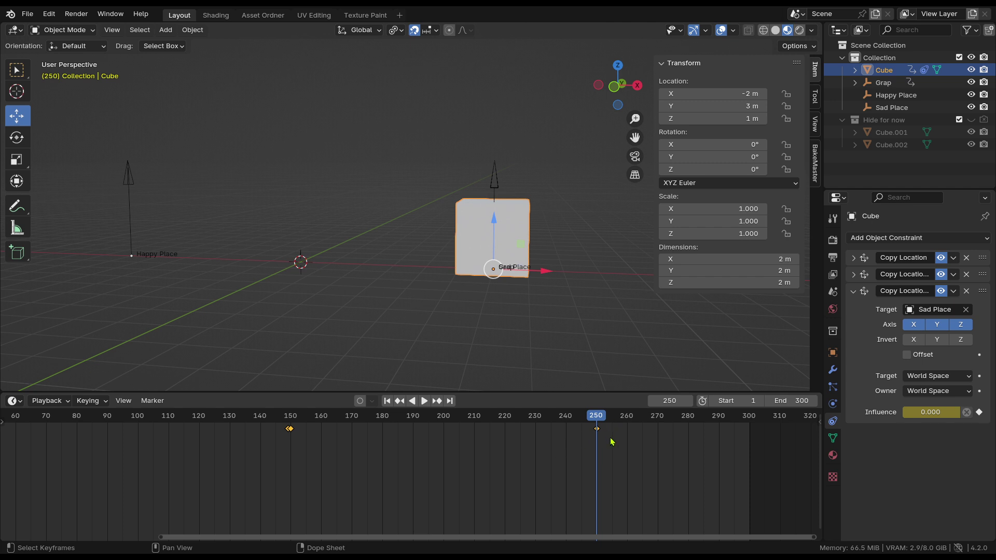
click(612, 443)
key(g)
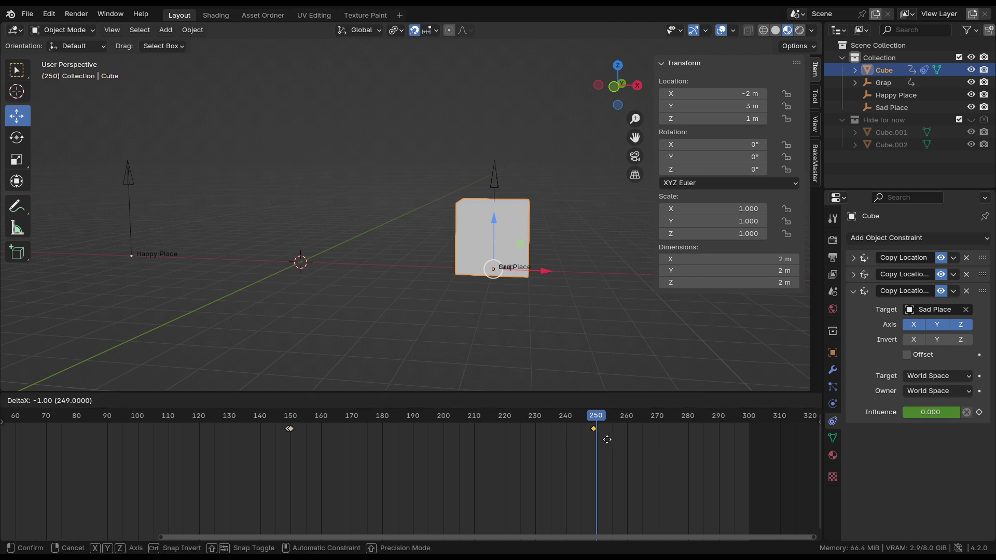
click(607, 440)
Keyframe the Sad Place influence at 1.000 on frame 250
click(594, 418)
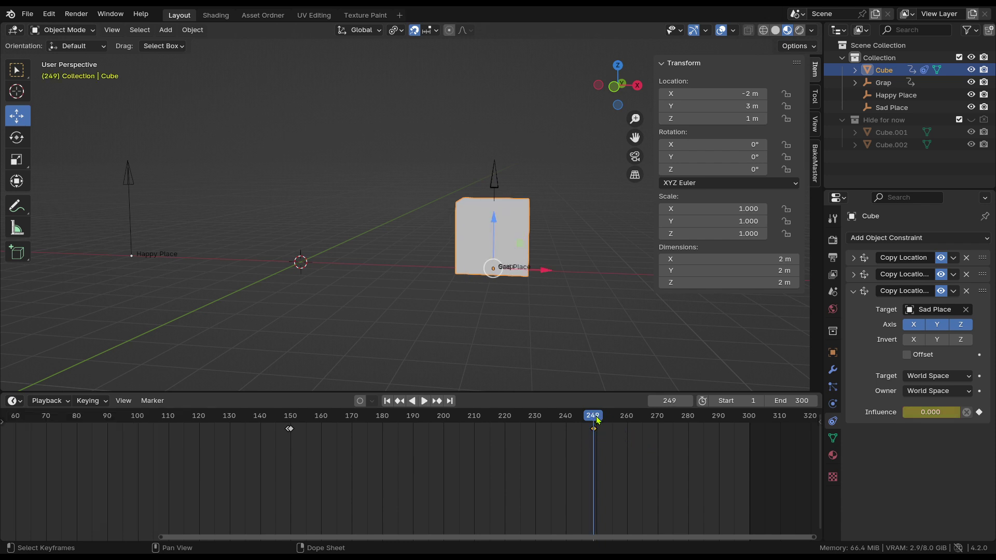
click(599, 420)
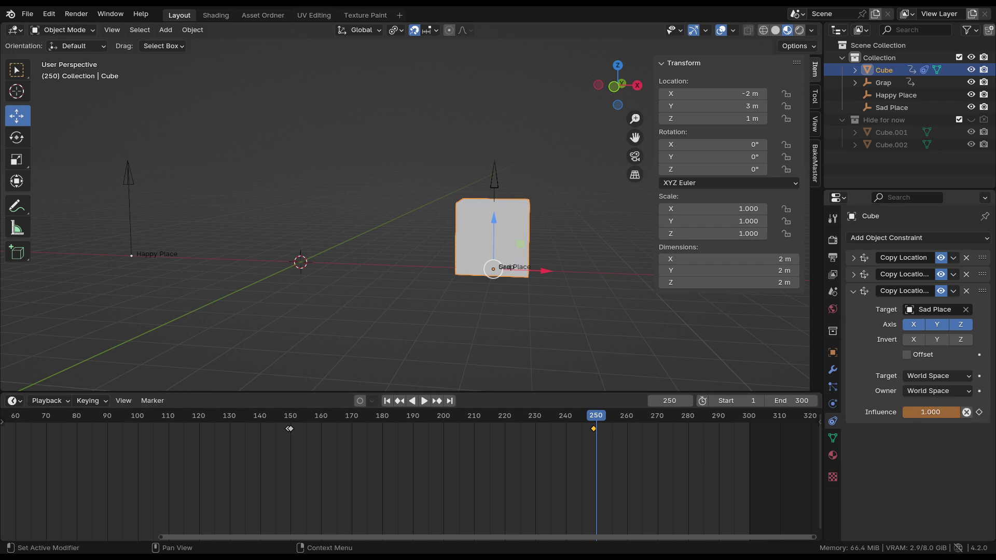
key(i)
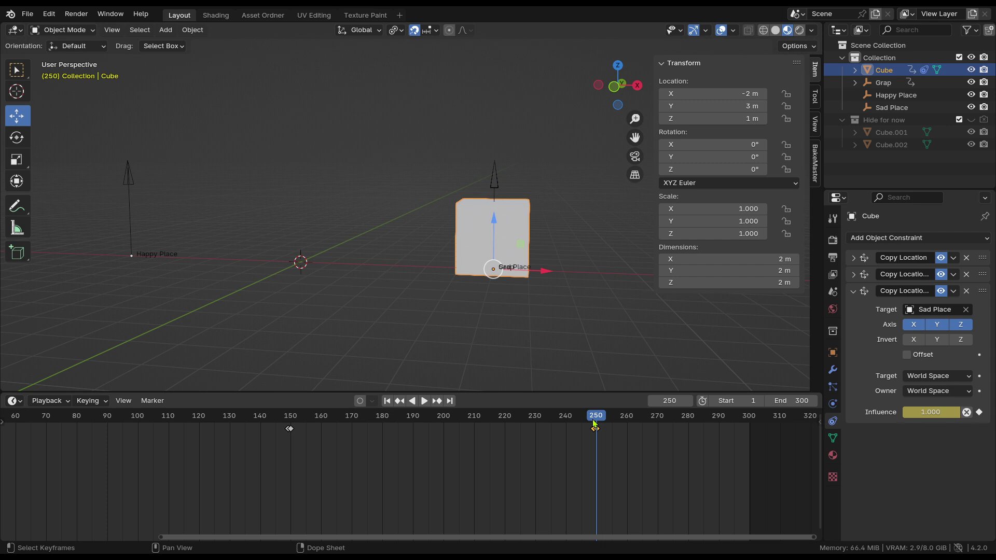
scroll(570, 431, down, 2)
alt+scroll(550, 435, down, 17)
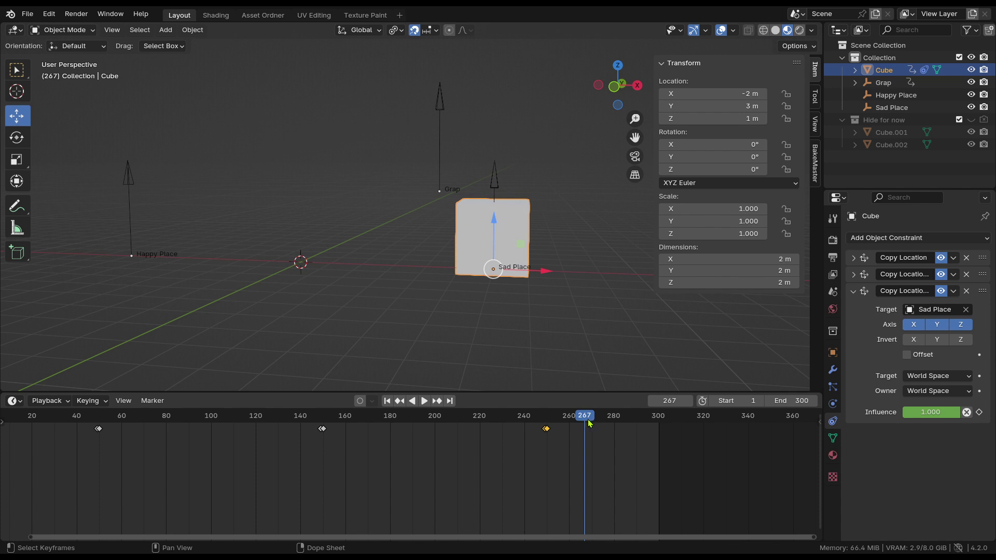
Replay from around frame 217 past frame 250 to confirm the Sad Place switch, then return to frame 1
alt+scroll(590, 423, up, 20)
key(space)
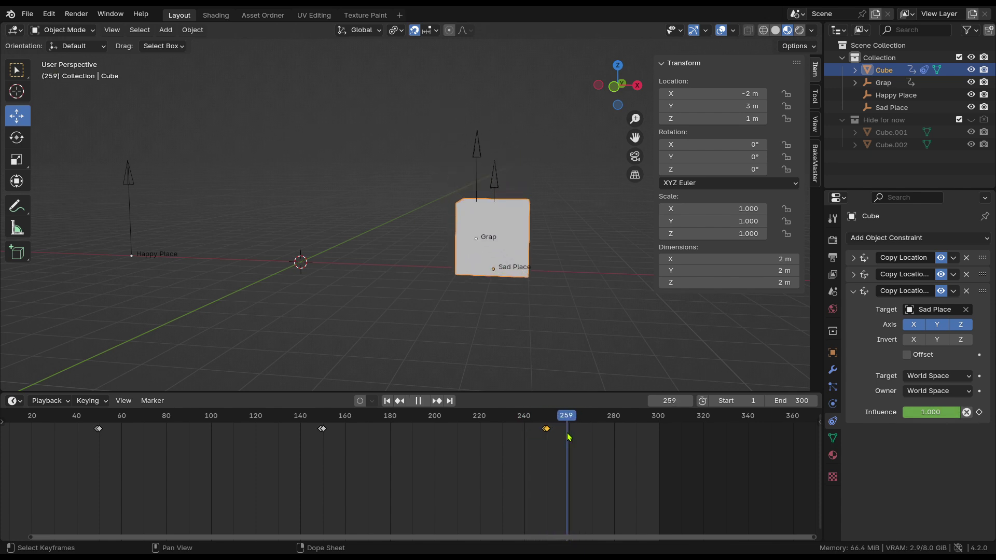
key(Escape)
key(space)
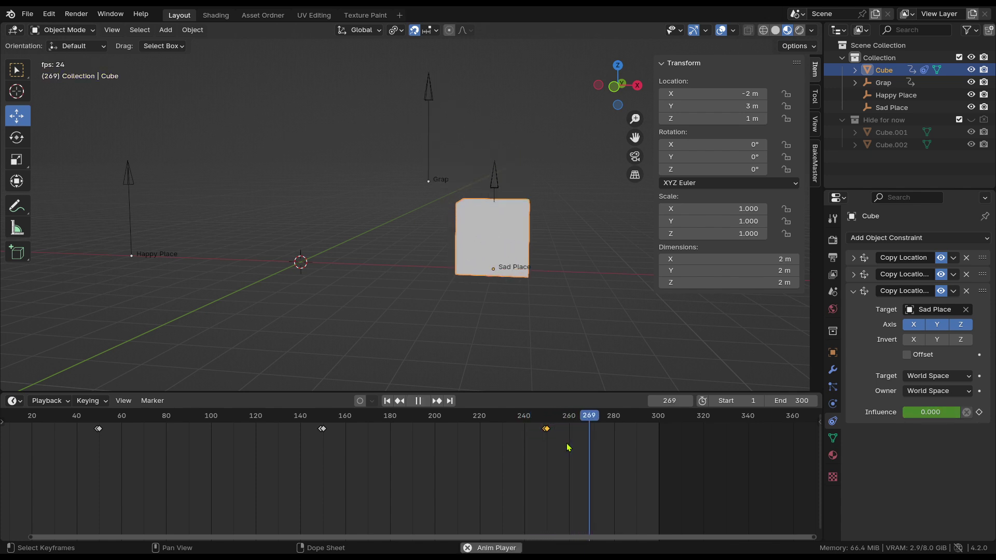
key(space)
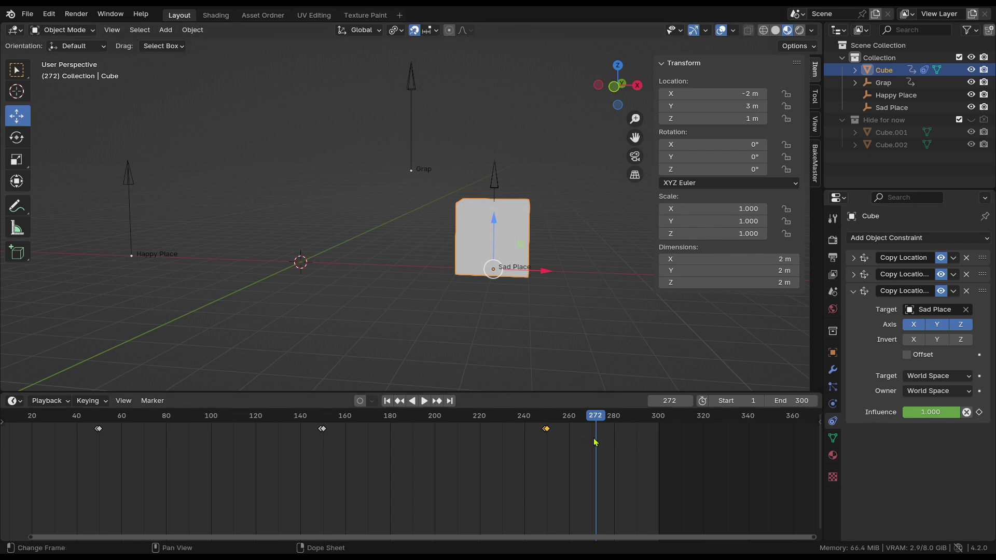
click(471, 438)
key(space)
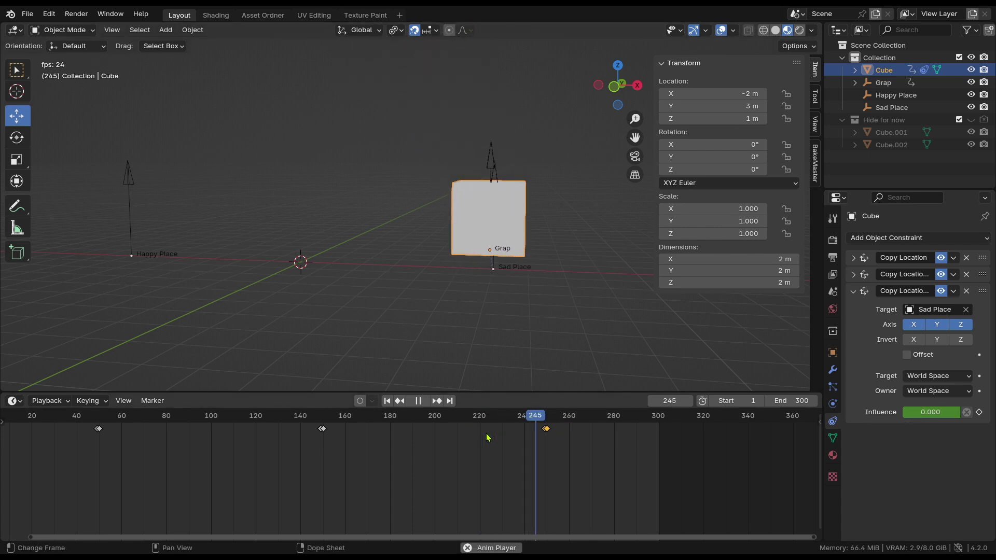
key(space)
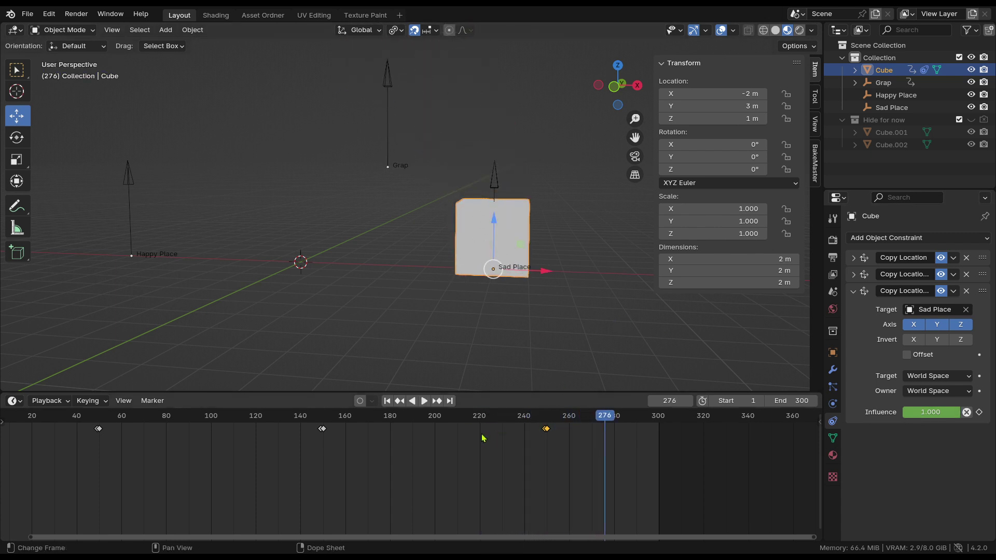
key(space)
key(space)
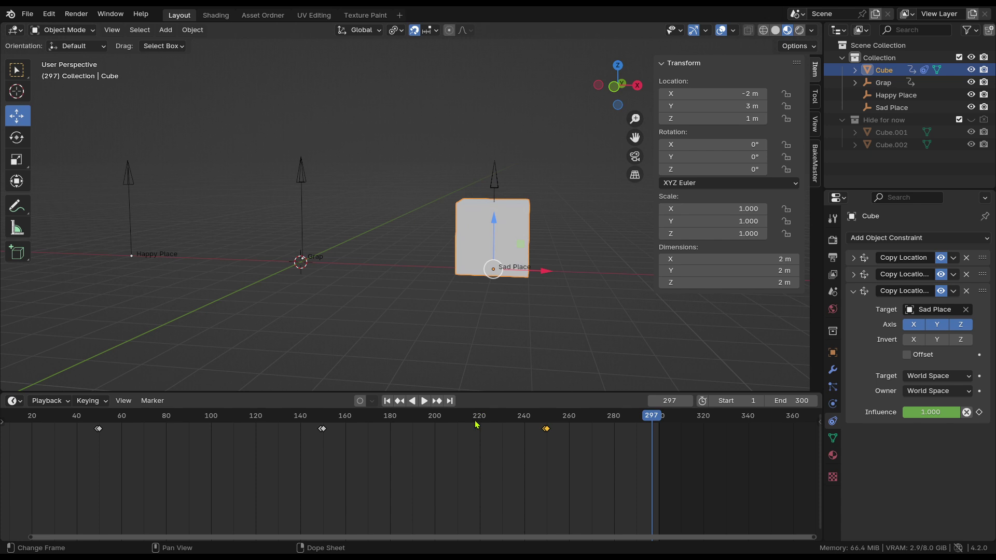
click(389, 402)
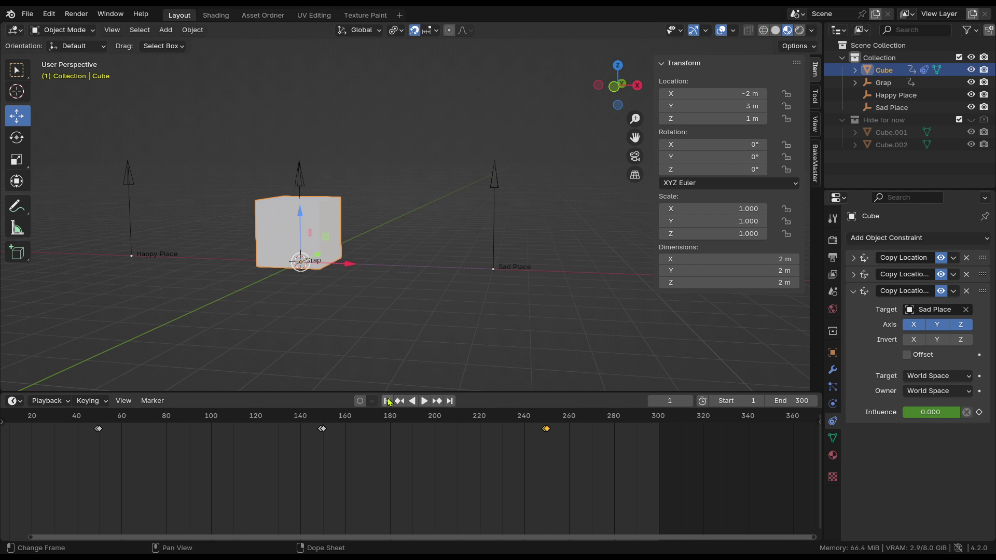
Play the full animation in a maximized front view, then collapse the Sad Place constraint panel
scroll(410, 441, down, 2)
key(space)
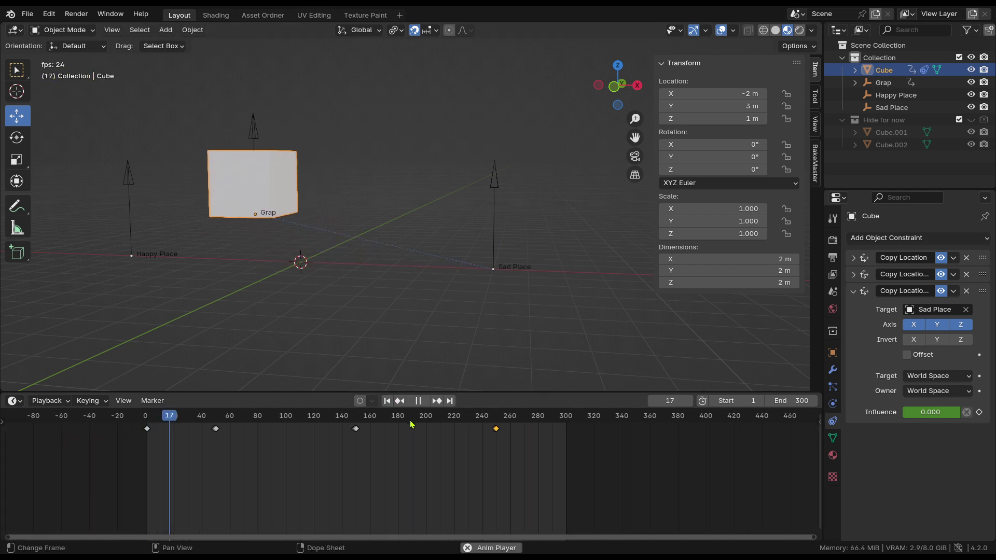
middle_drag(340, 123, 485, 351)
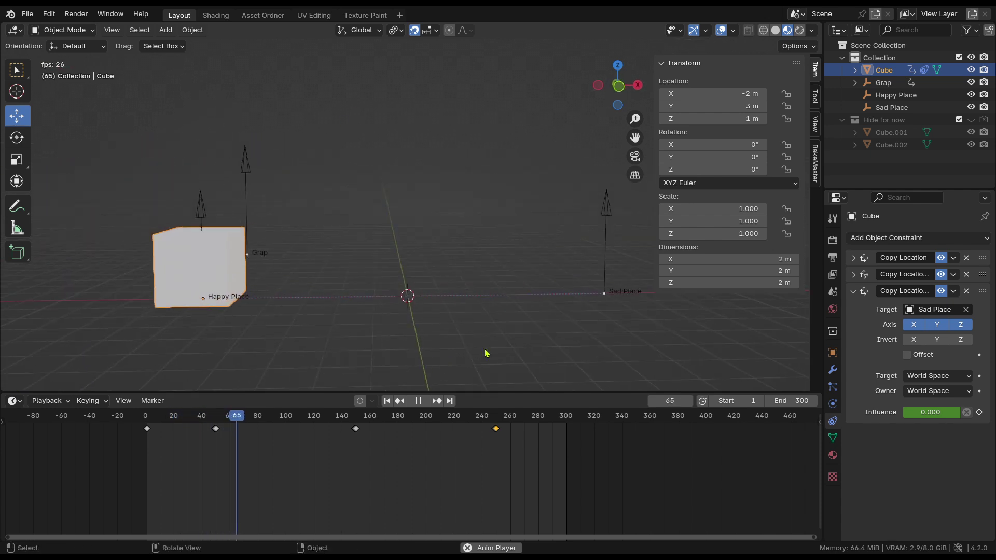
key(ctrl+space)
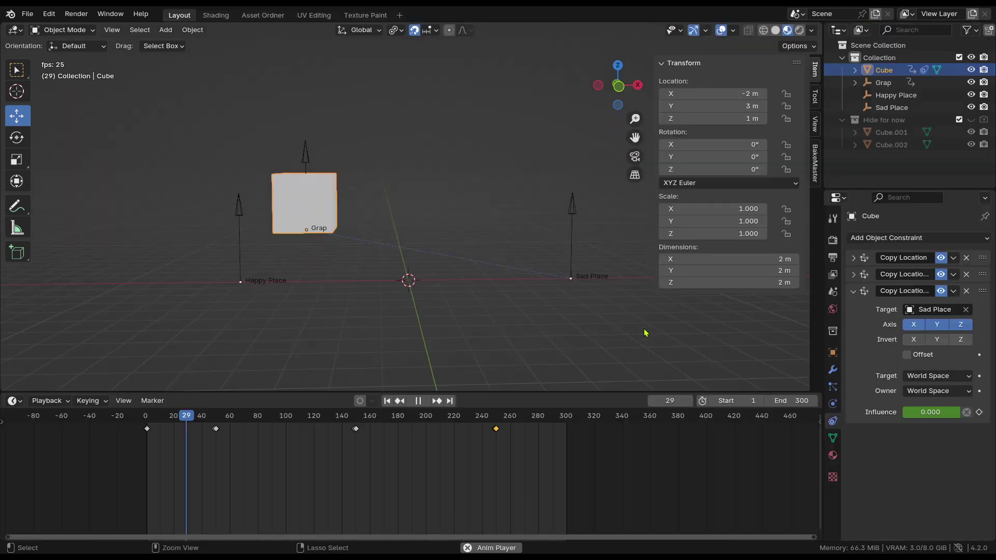
key(ctrl+space)
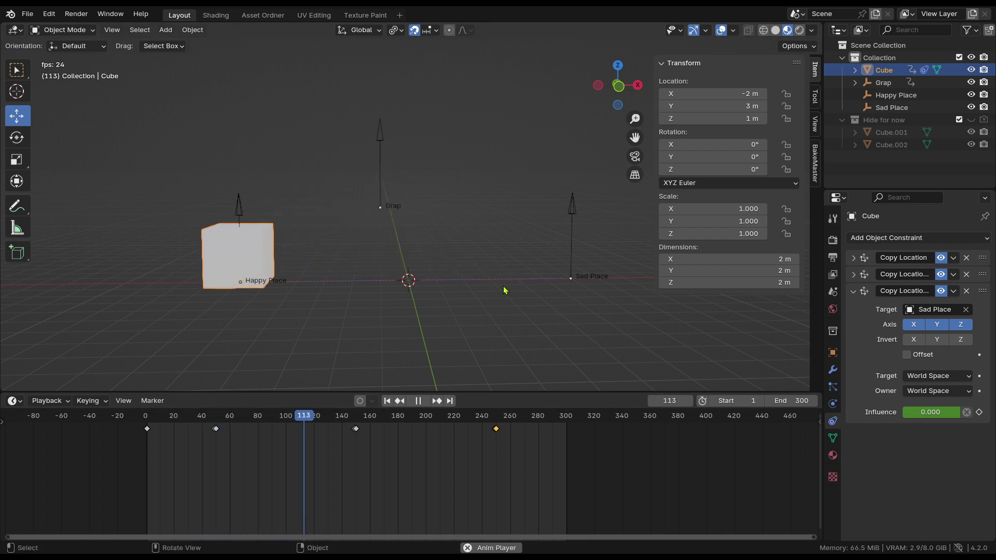
click(852, 292)
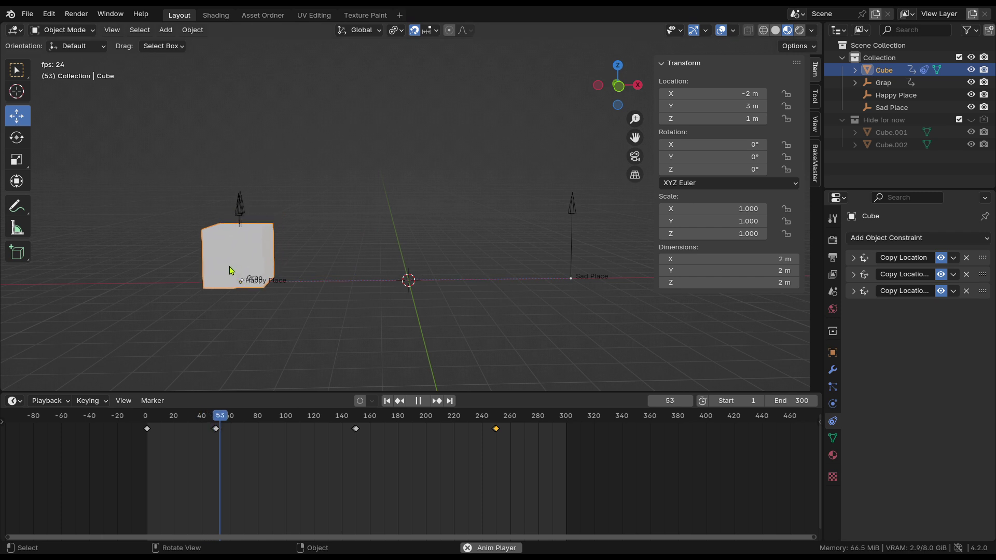
Show the Hide for now collection, turn off viewport overlays, and stop playback at frame 1
key(space)
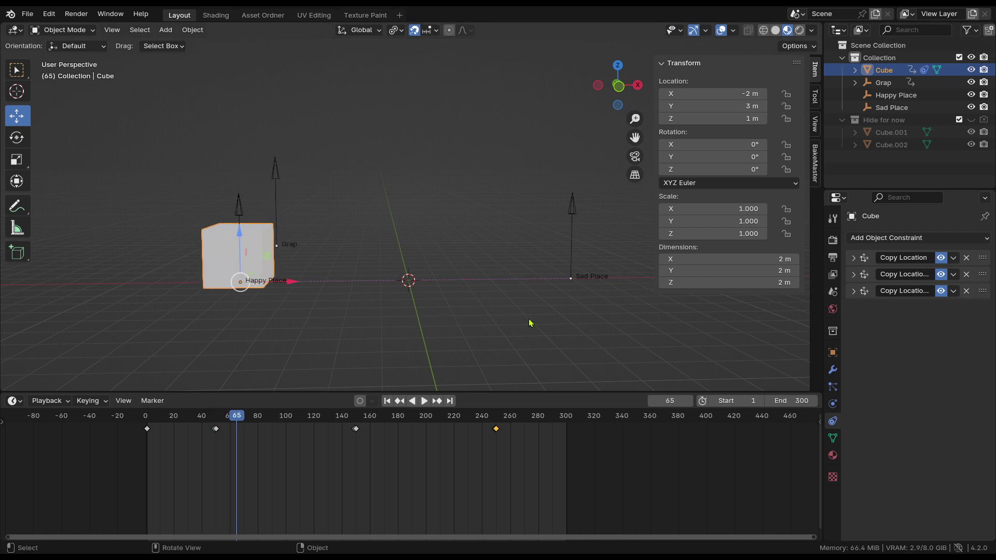
key(space)
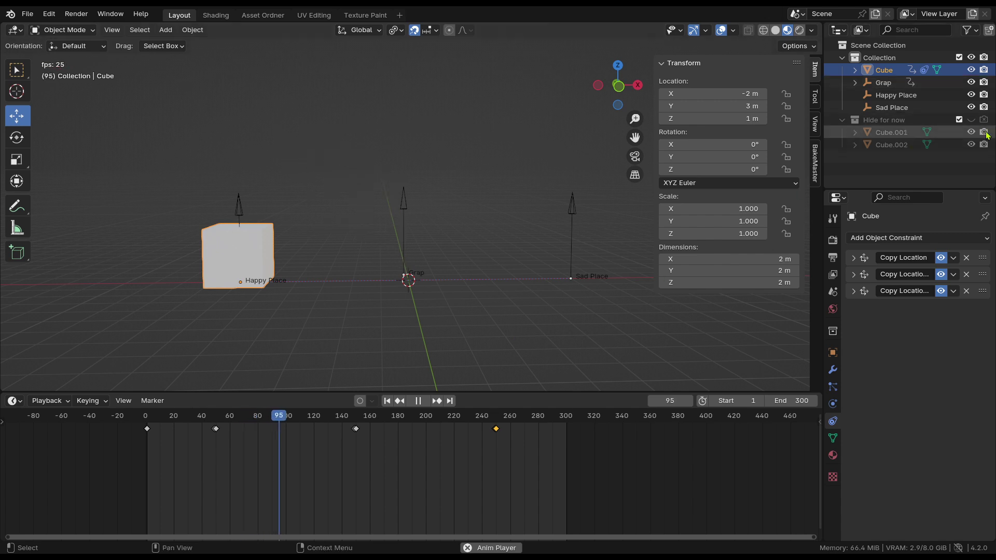
click(972, 121)
click(721, 29)
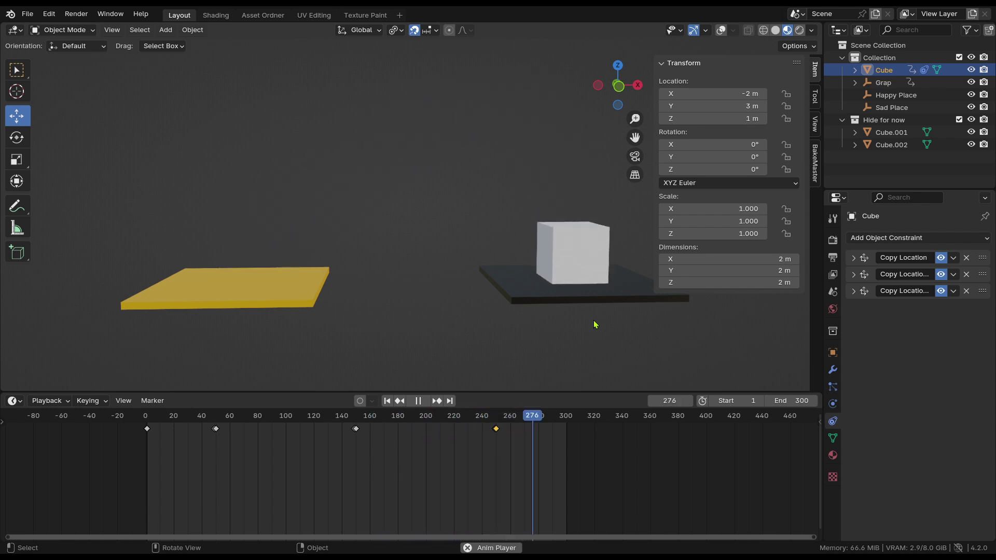
key(Escape)
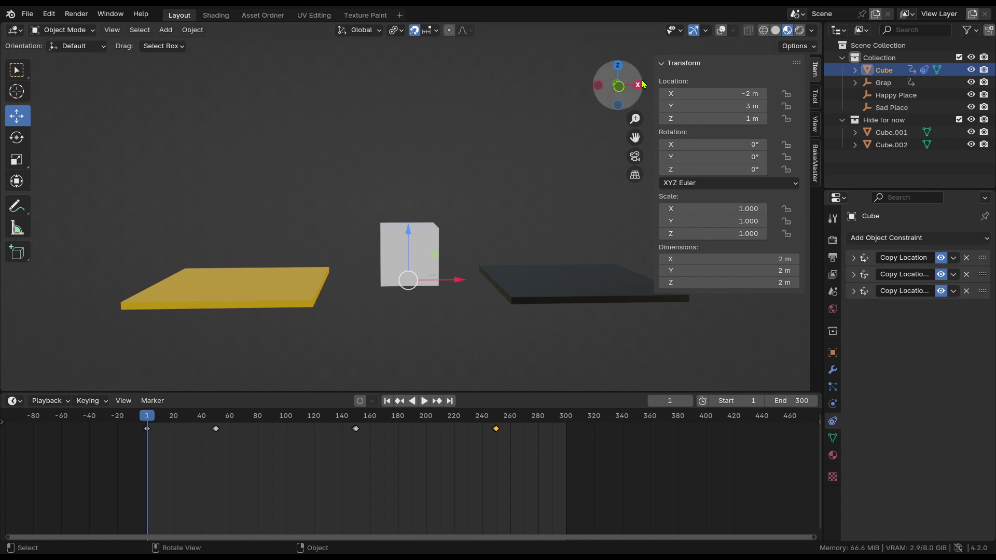
Close the untitled cube demo window without saving its changes
key(super+Down)
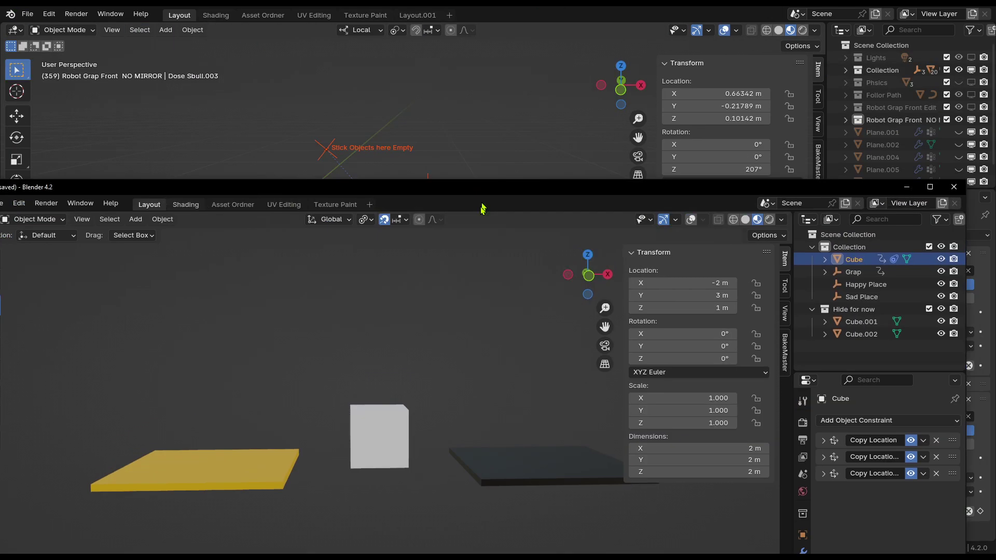
key(alt+F4)
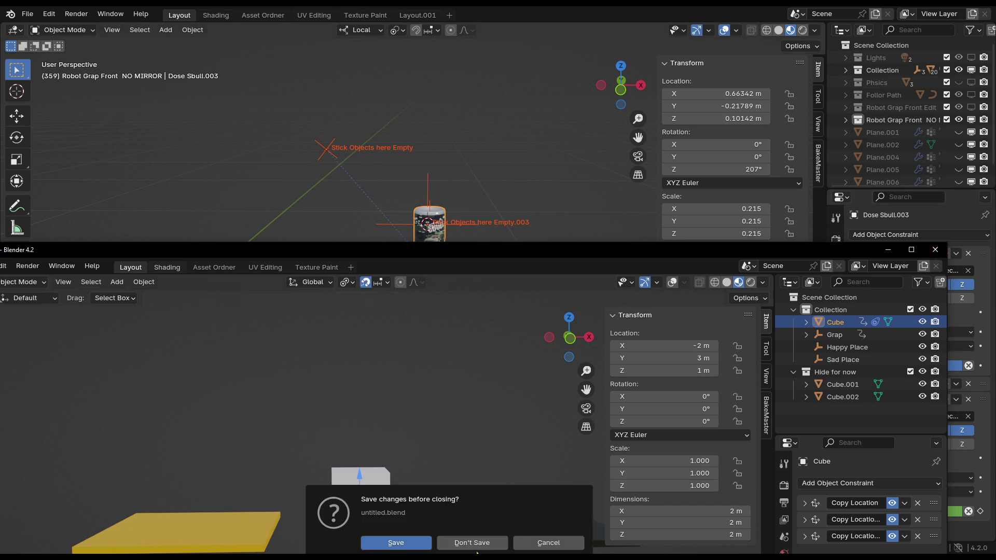
click(472, 543)
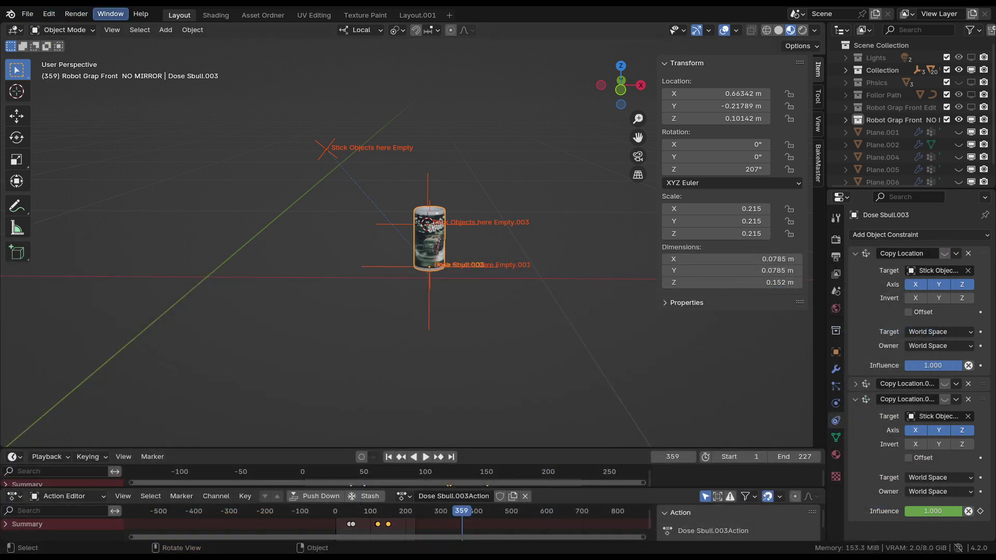
Back in the Robot Arm file, deselect the can and the empties
key(super+Down)
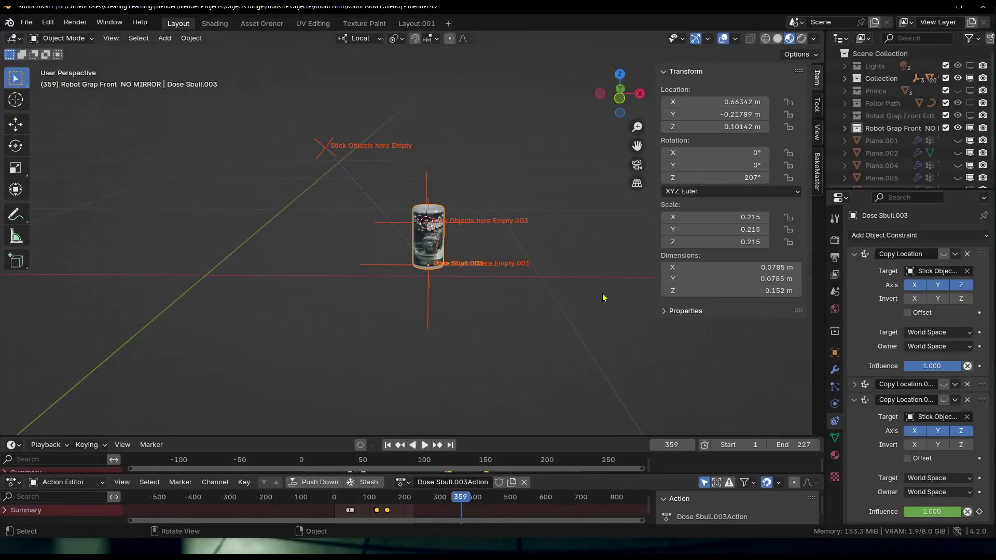
click(603, 298)
scroll(556, 328, down, 4)
Unhide all hidden objects with Alt+H and deselect them
key(alt+h)
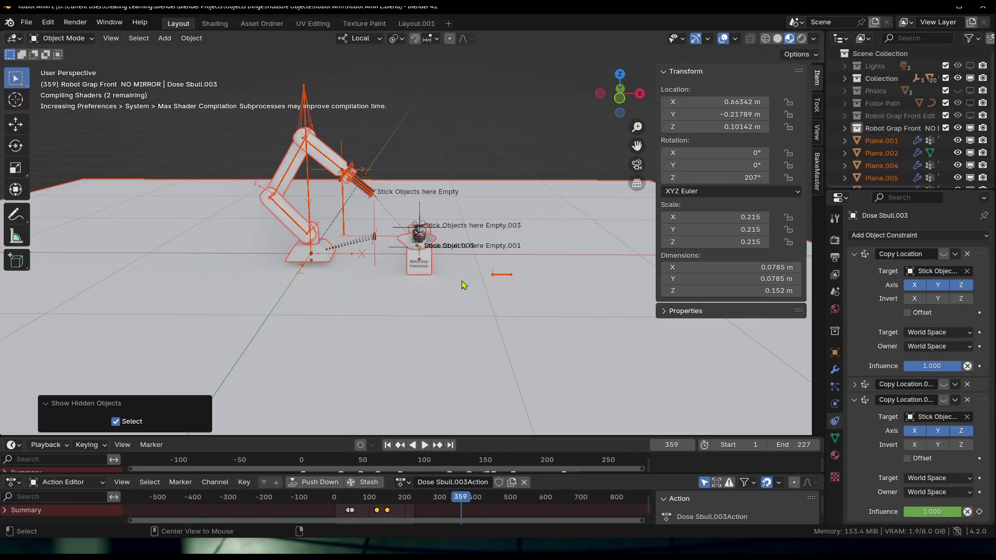
click(452, 325)
mouse_move(451, 325)
middle_down()
mouse_move(400, 334)
mouse_move(405, 314)
mouse_move(459, 319)
middle_up()
scroll(374, 340, up, 5)
Turn off viewport overlays and switch the viewport to Rendered shading
click(724, 38)
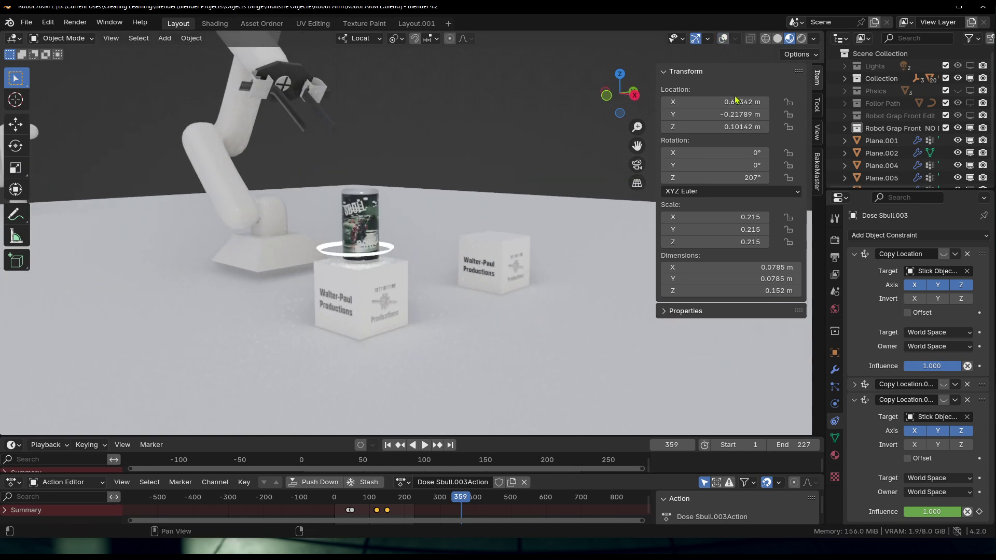
click(802, 38)
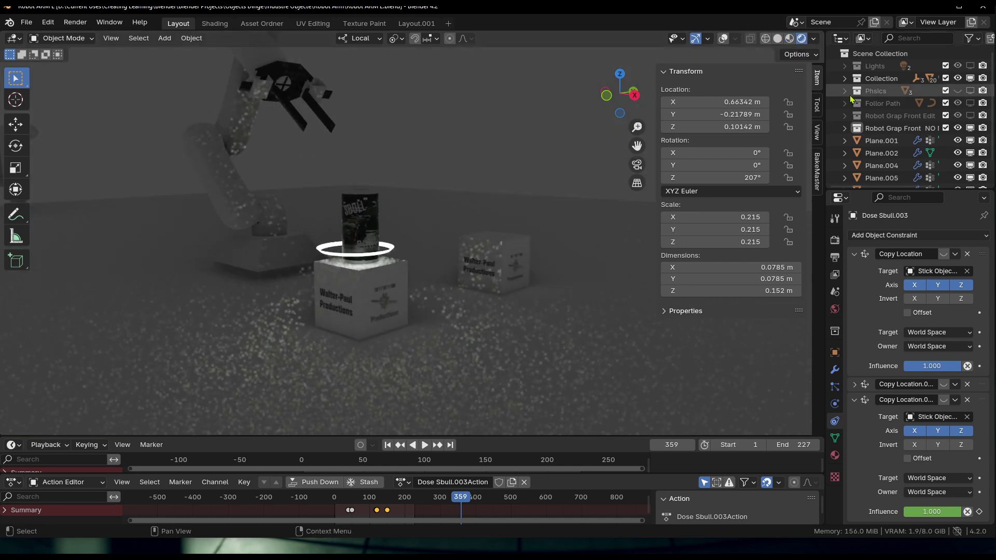
middle_drag(482, 325, 536, 321)
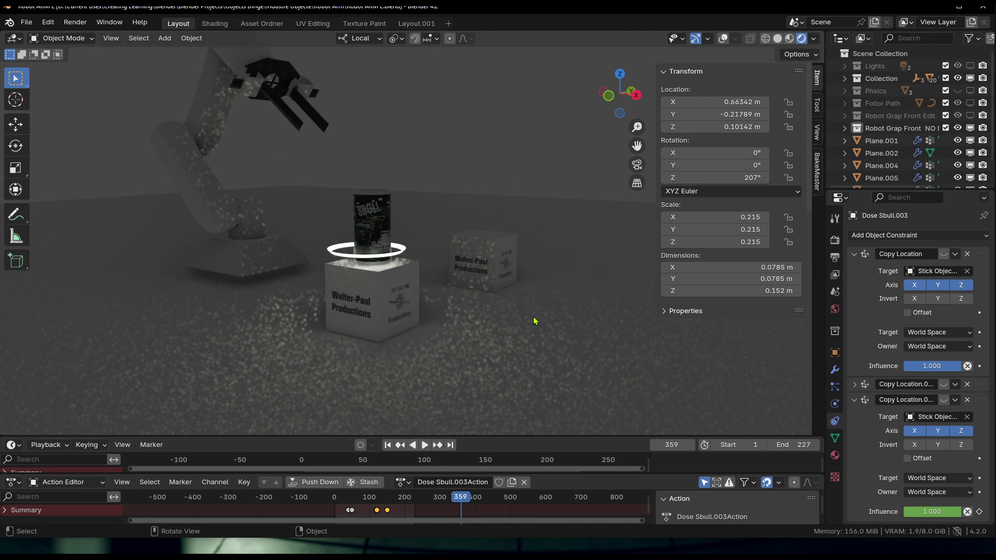
click(779, 39)
scroll(467, 234, down, 3)
click(789, 38)
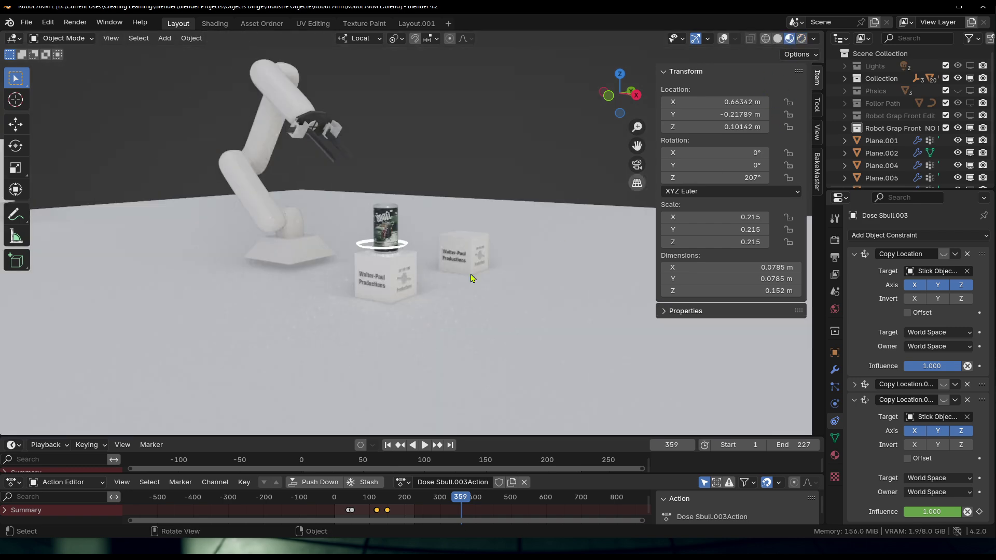
click(802, 38)
Play the animation from the start, stop at frame 10, and enlarge the timeline
click(334, 506)
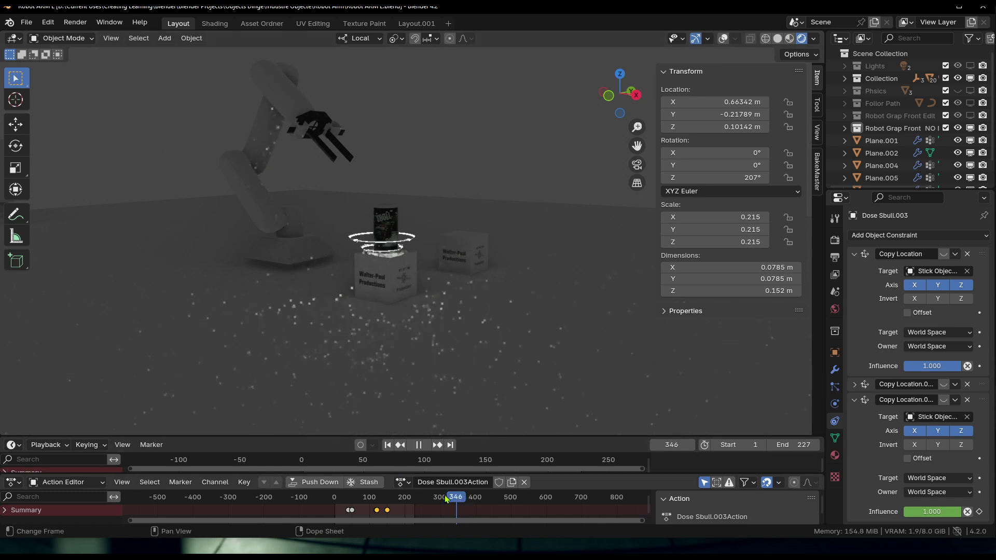
key(space)
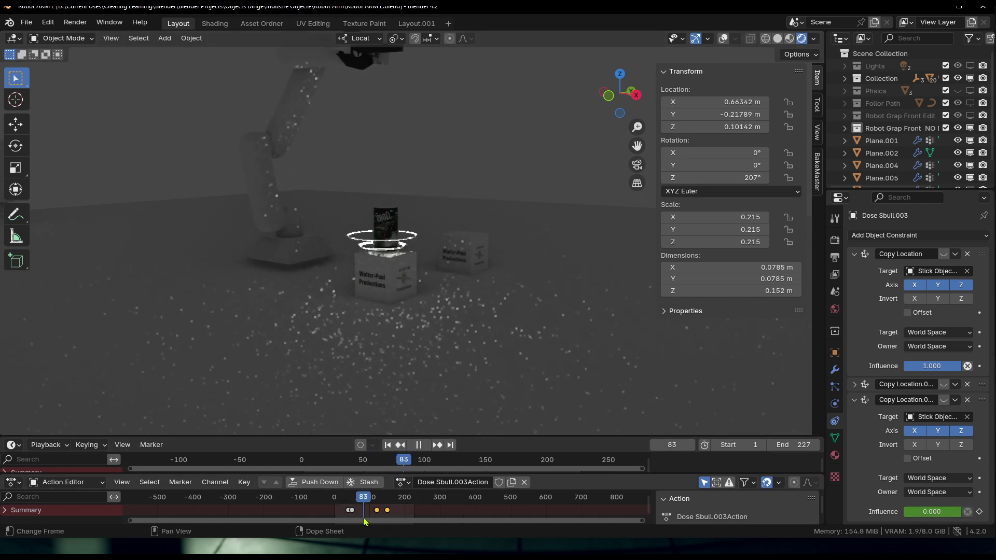
key(Escape)
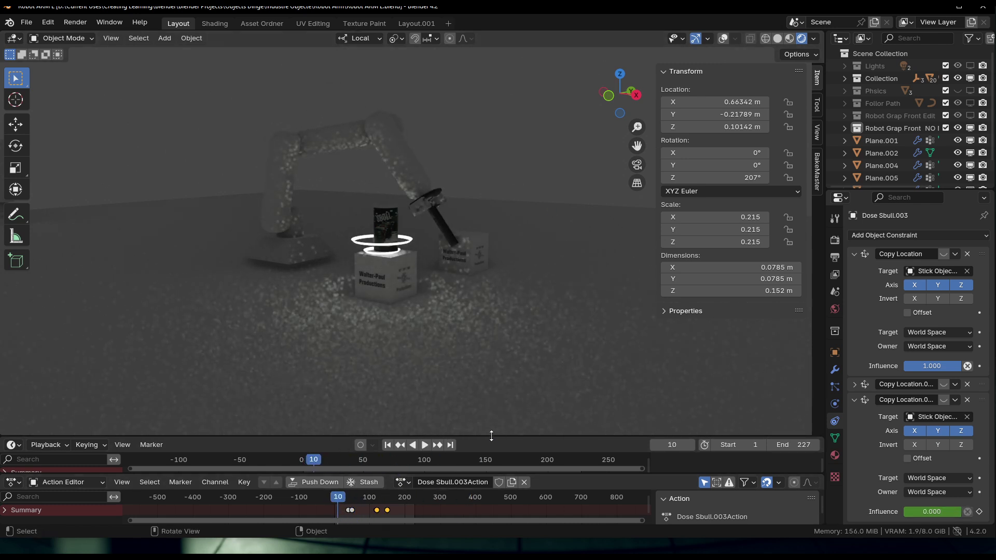
drag(498, 437, 498, 400)
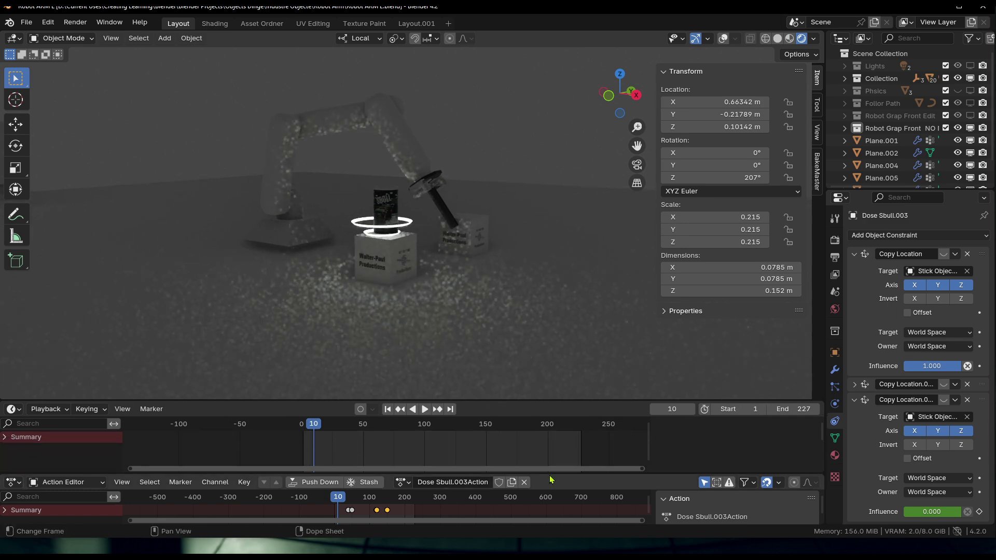
drag(551, 474, 550, 466)
drag(550, 472, 550, 472)
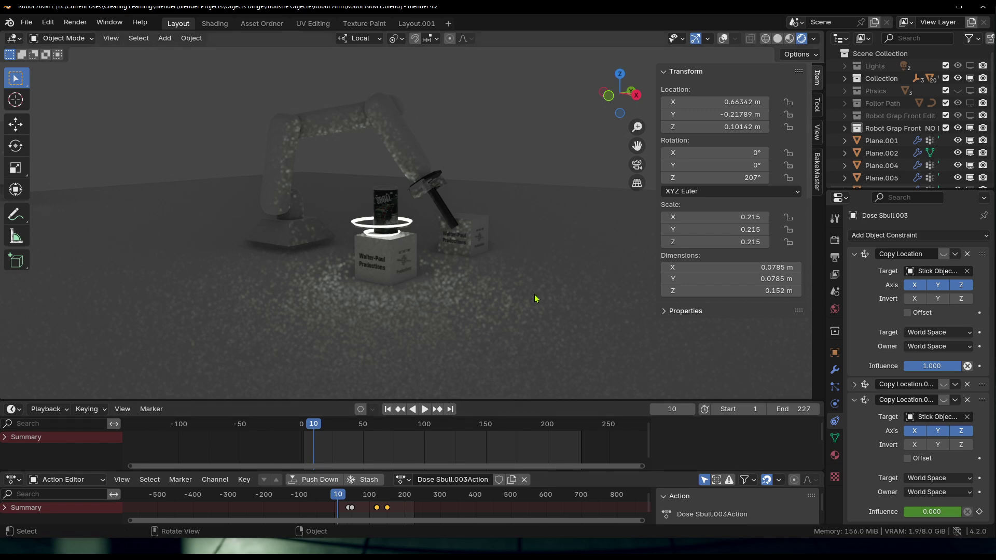
Orbit around the can on its box, the other boxes and the gripper
middle_drag(583, 231, 467, 312)
scroll(449, 354, up, 2)
scroll(449, 354, up, 1)
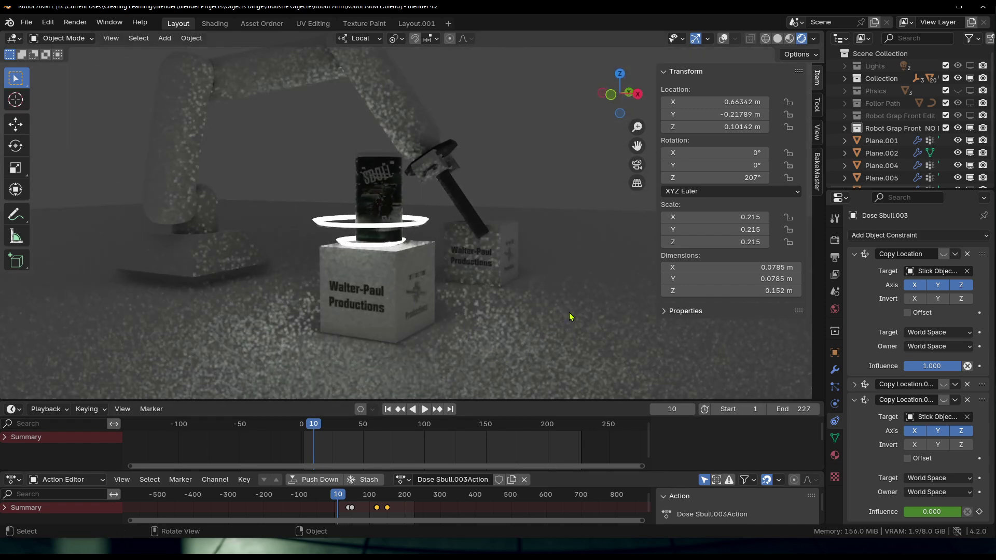
middle_drag(570, 316, 509, 297)
scroll(471, 203, up, 3)
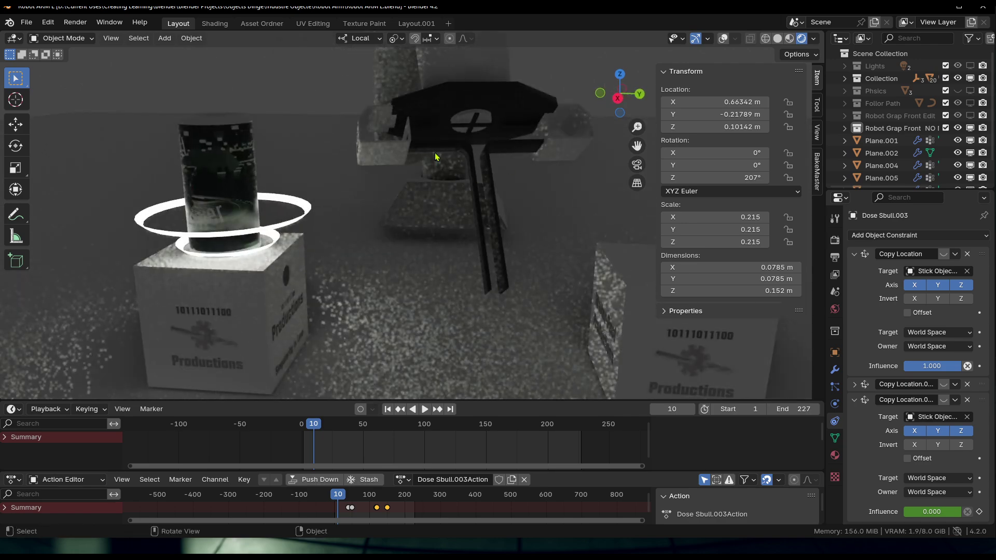
middle_drag(479, 176, 466, 153)
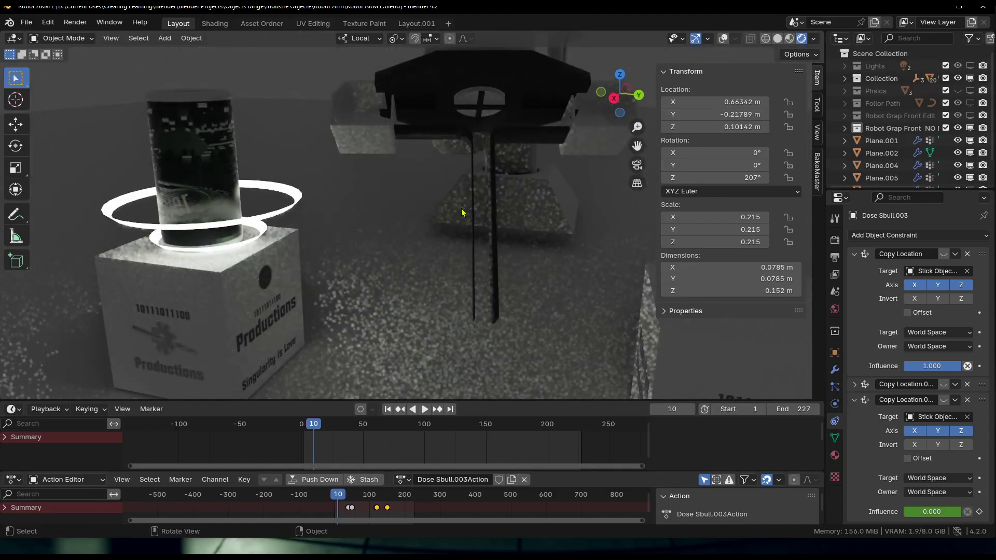
middle_drag(486, 239, 459, 294)
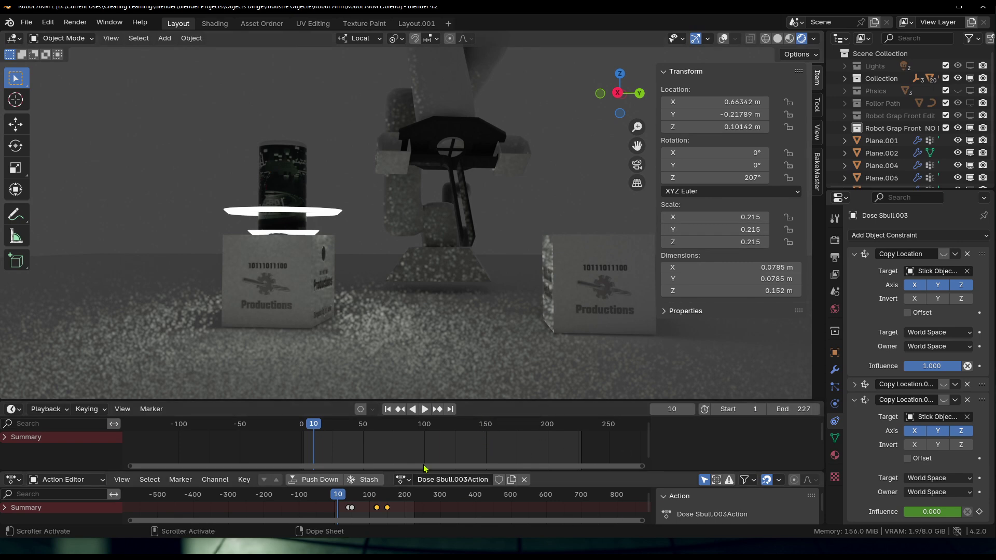
middle_drag(345, 255, 463, 276)
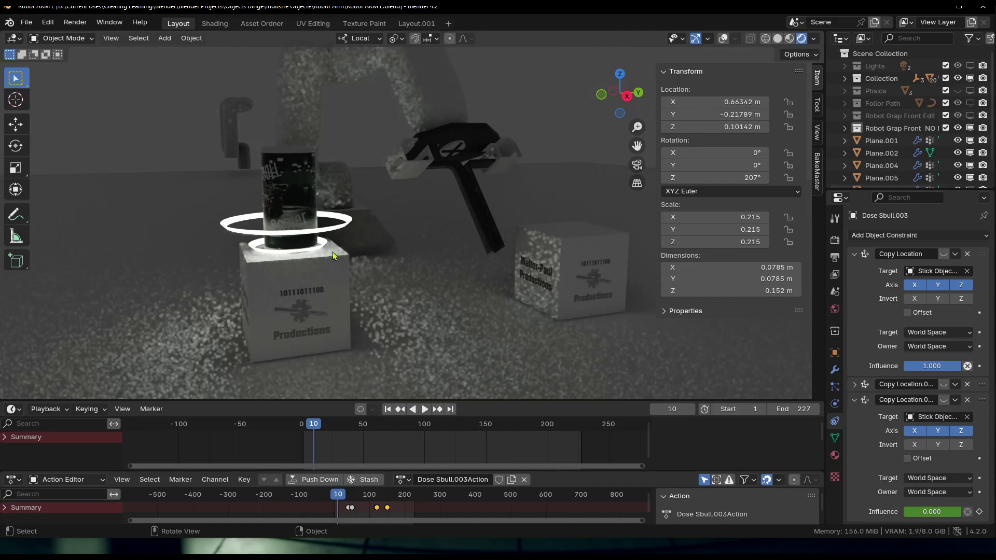
middle_drag(416, 317, 444, 347)
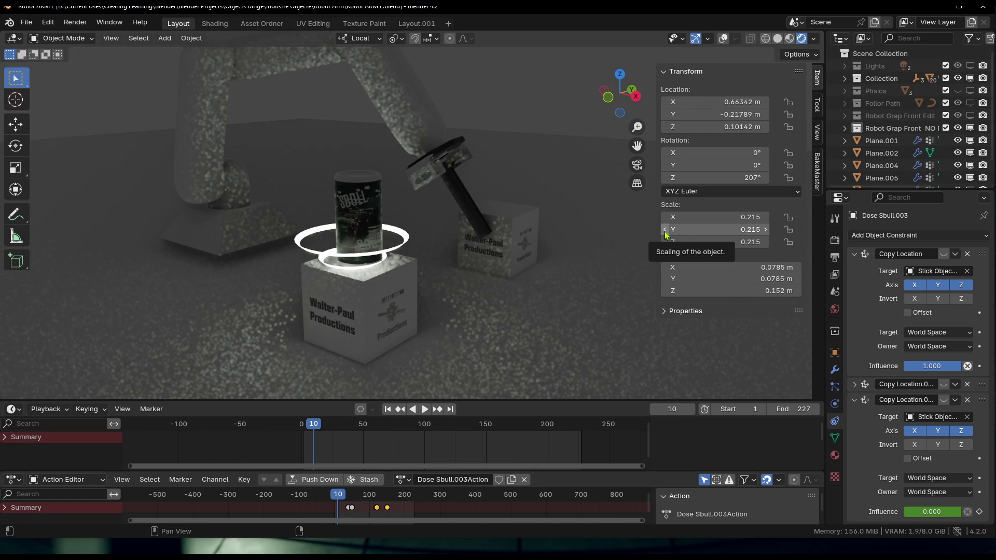
Start animation playback and select the Waves Speeker object
scroll(521, 284, down, 5)
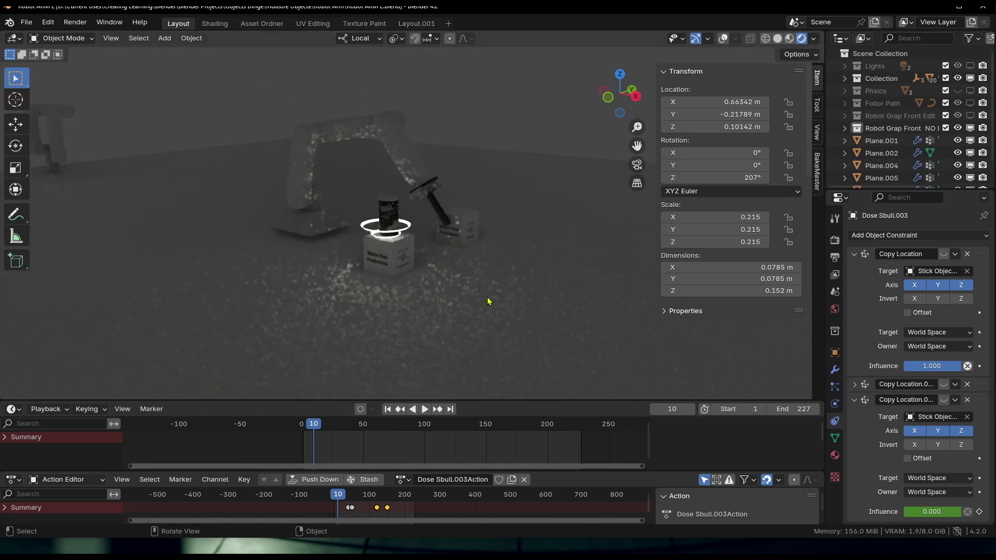
middle_drag(489, 300, 423, 175)
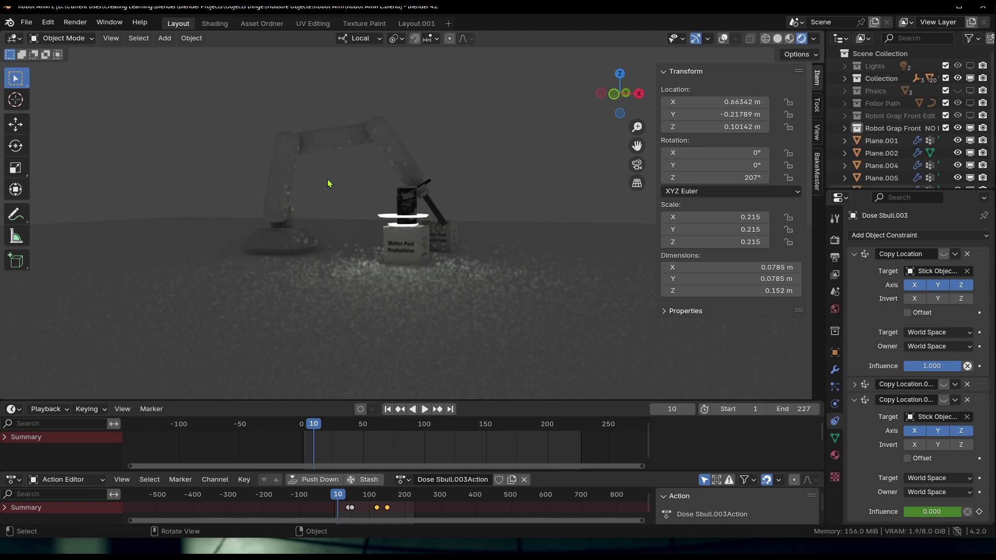
middle_drag(408, 176, 436, 240)
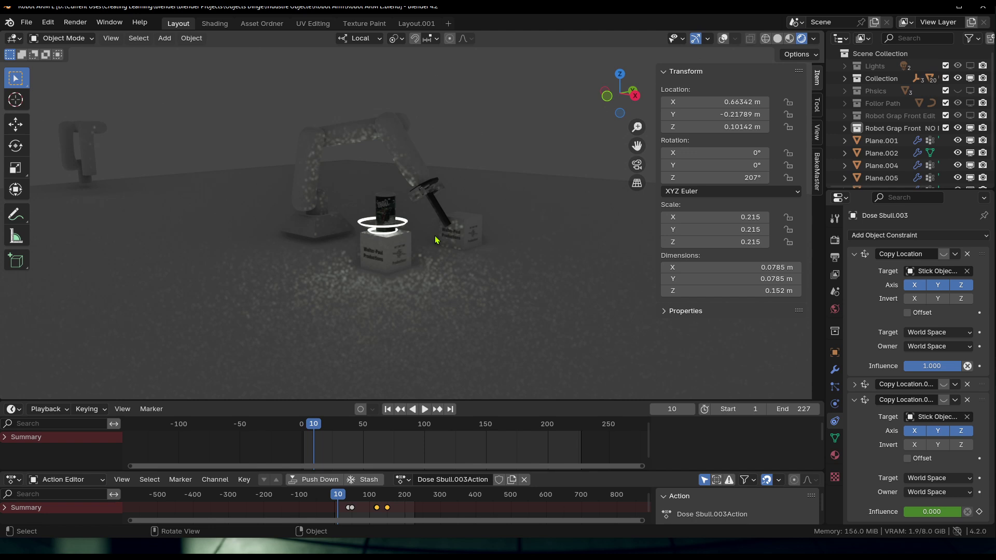
scroll(498, 272, up, 4)
key(space)
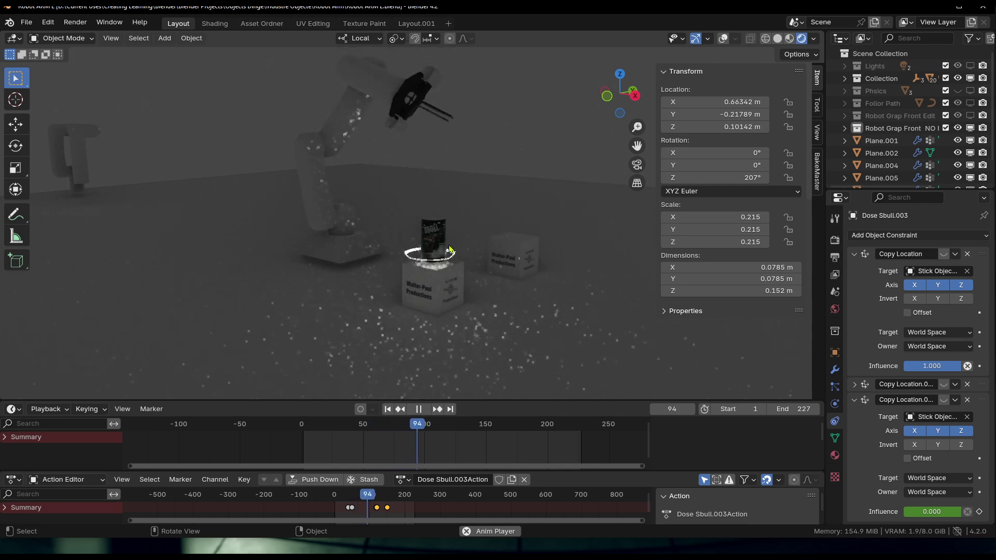
click(468, 268)
Make the Lights collection visible, turn overlays on, and select the can Dose Sbull.003
middle_drag(509, 341, 507, 280)
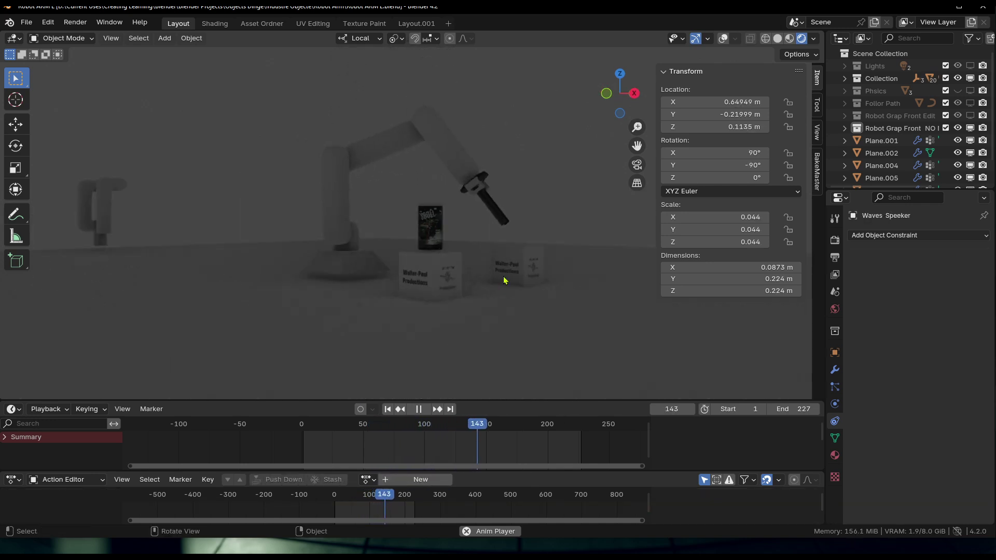
click(970, 65)
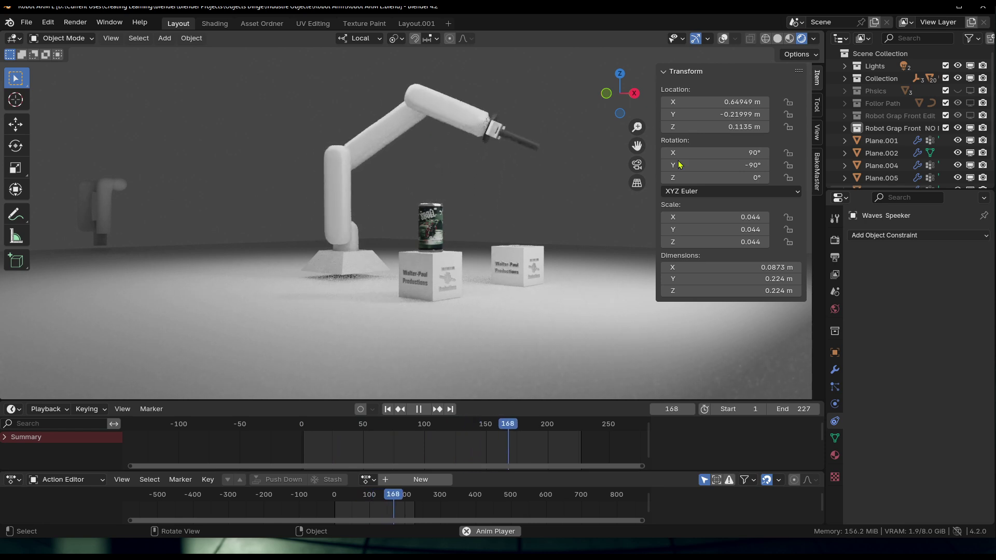
key(shift+alt+z)
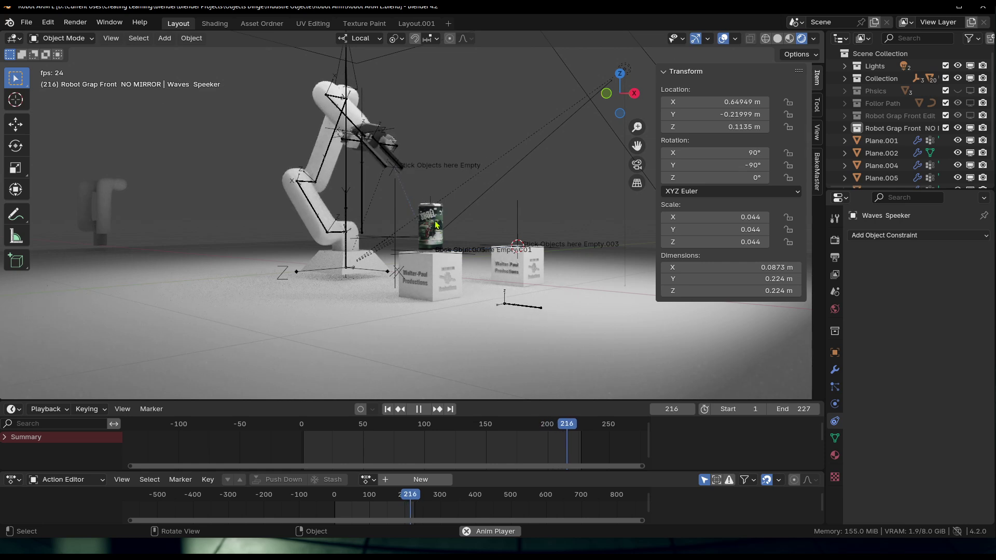
click(430, 226)
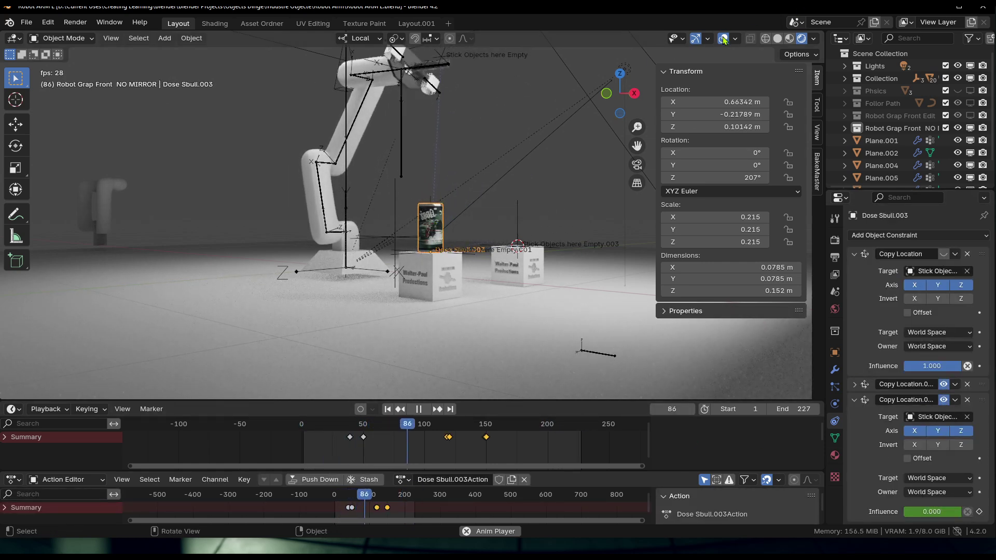
Hide overlays and restart the animation playback
key(shift+alt+z)
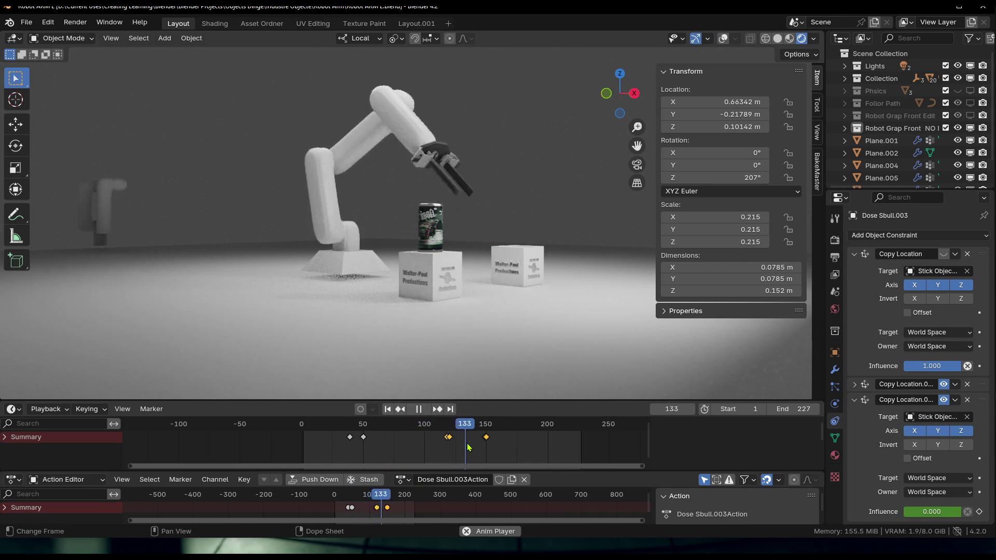
scroll(505, 251, down, 5)
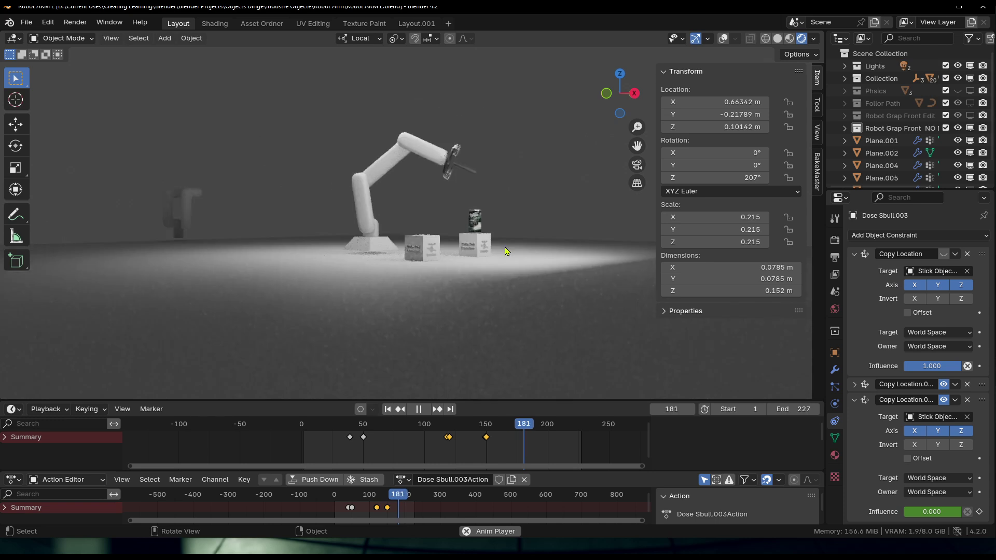
middle_drag(505, 251, 524, 351)
scroll(524, 351, up, 5)
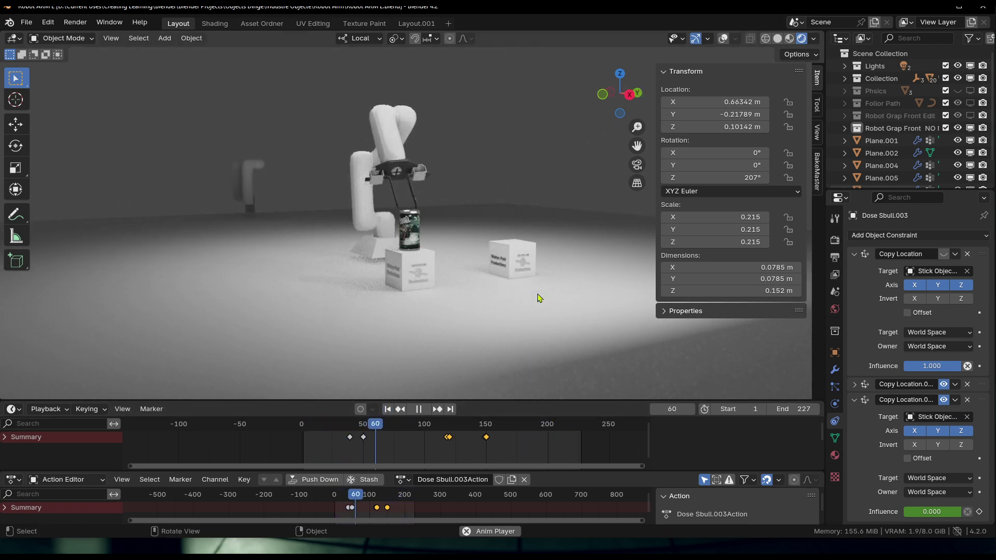
key(space)
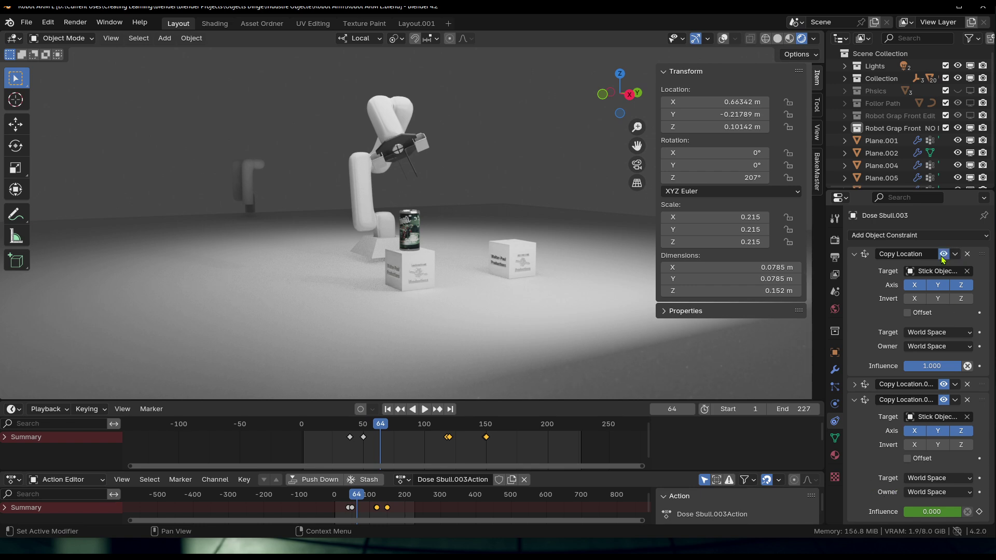
key(space)
click(319, 438)
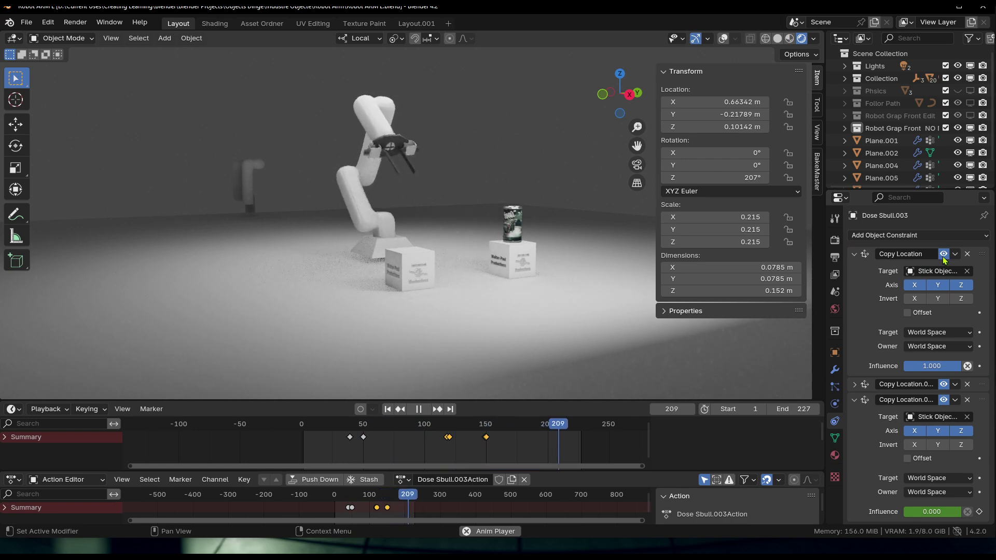
Toggle the second Copy Location constraint off and on, then collapse the first and third
click(944, 384)
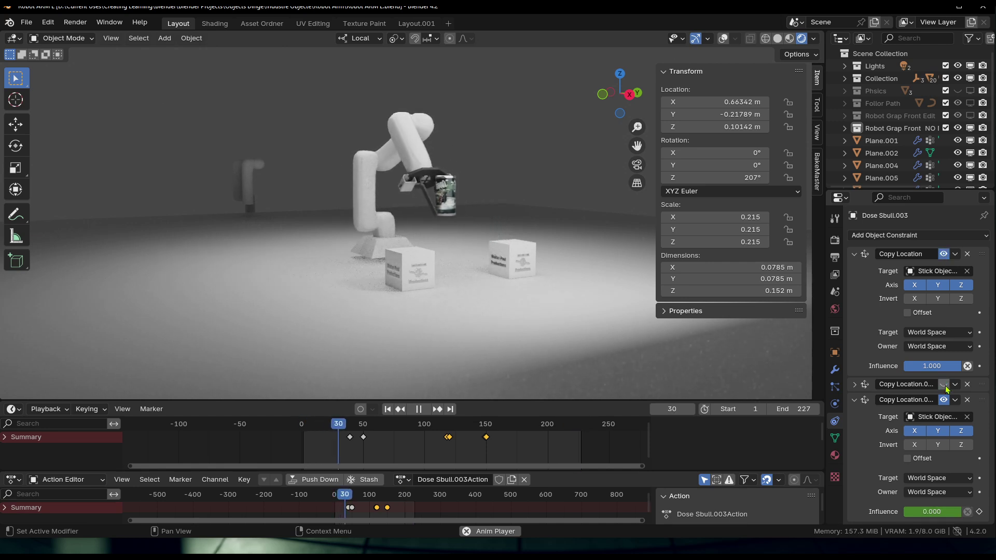
click(944, 384)
click(855, 254)
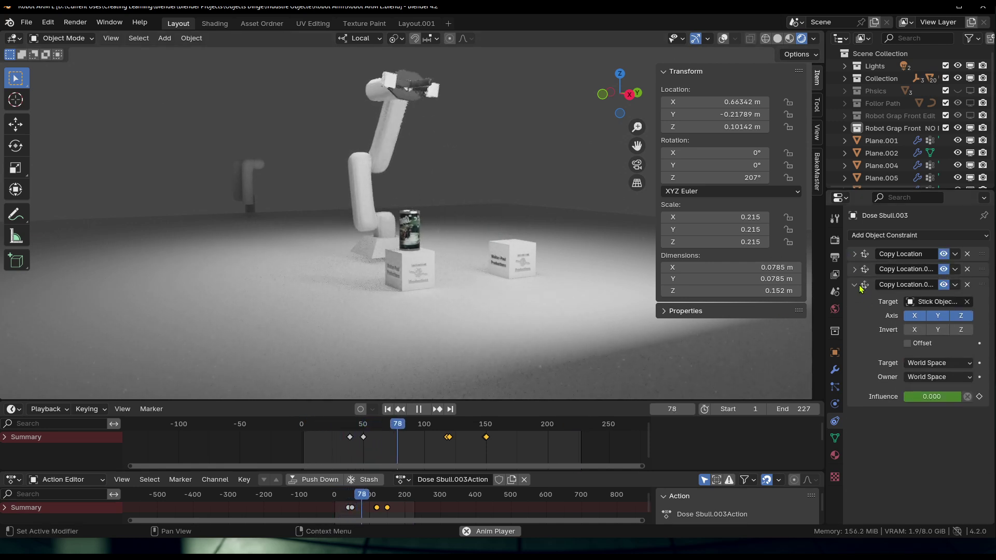
click(854, 285)
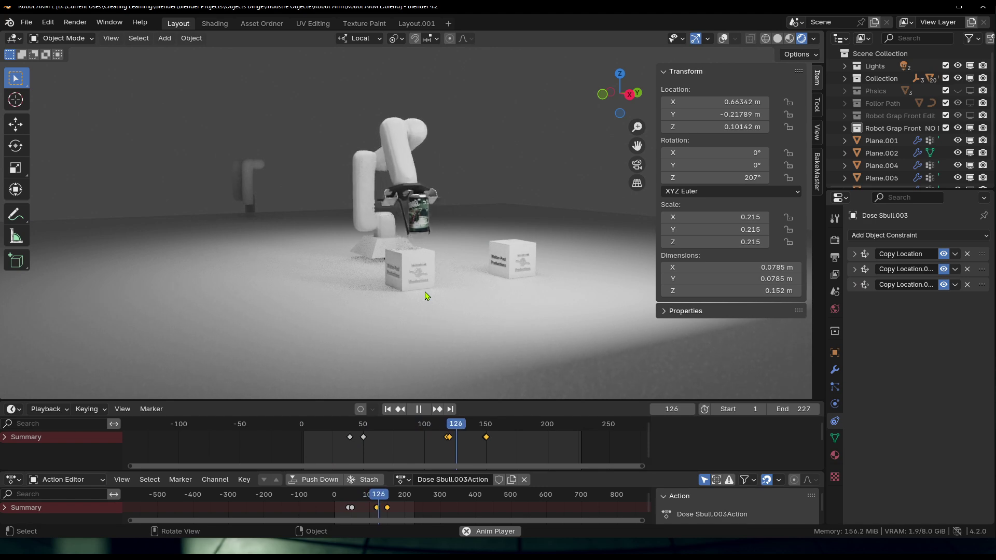
Stop playback at frame 151 and hide the can with H
key(space)
scroll(446, 280, up, 3)
middle_drag(446, 280, 472, 262)
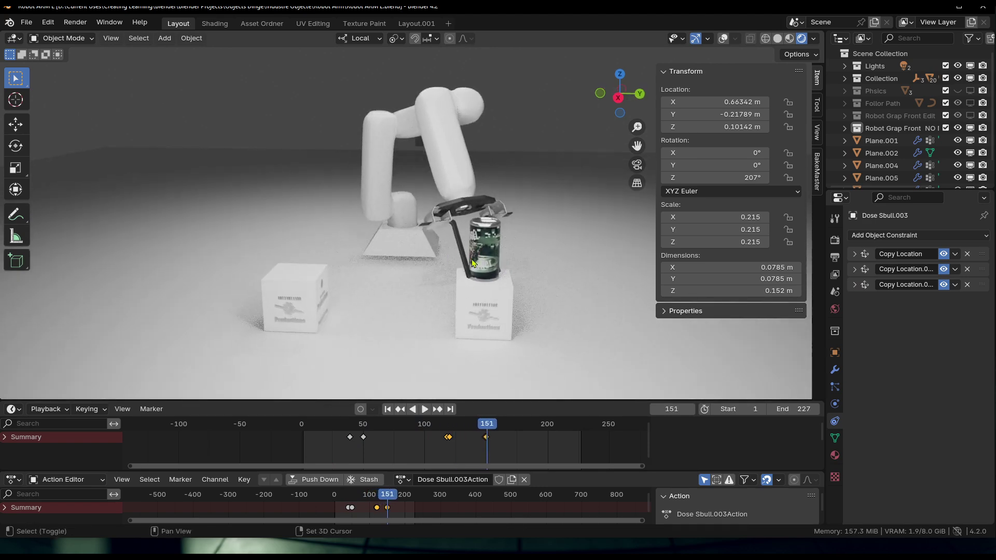
key(h)
scroll(545, 239, up, 2)
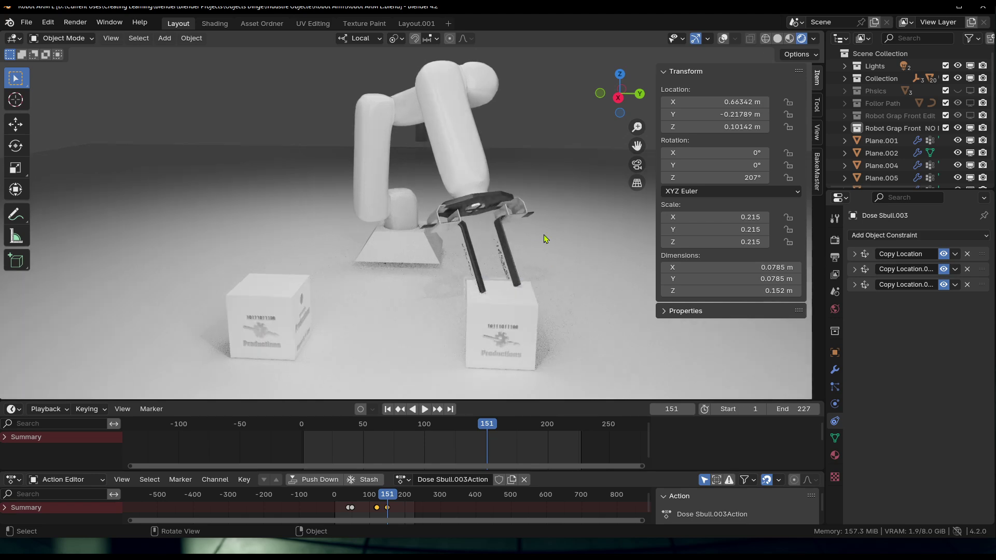
Turn viewport overlays back on and orbit toward the gripper
click(724, 38)
middle_drag(467, 182, 528, 230)
scroll(445, 168, up, 3)
scroll(444, 167, down, 3)
scroll(528, 230, down, 4)
Select the robot armature, move to frame 131, and give the timeline more room
click(503, 278)
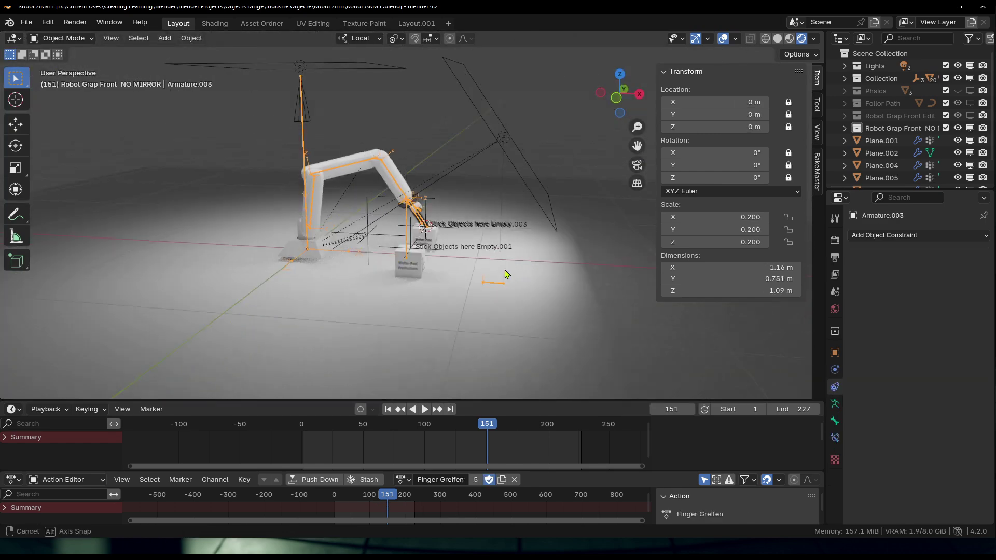
middle_drag(507, 275, 469, 263)
scroll(469, 262, up, 5)
scroll(418, 274, down, 5)
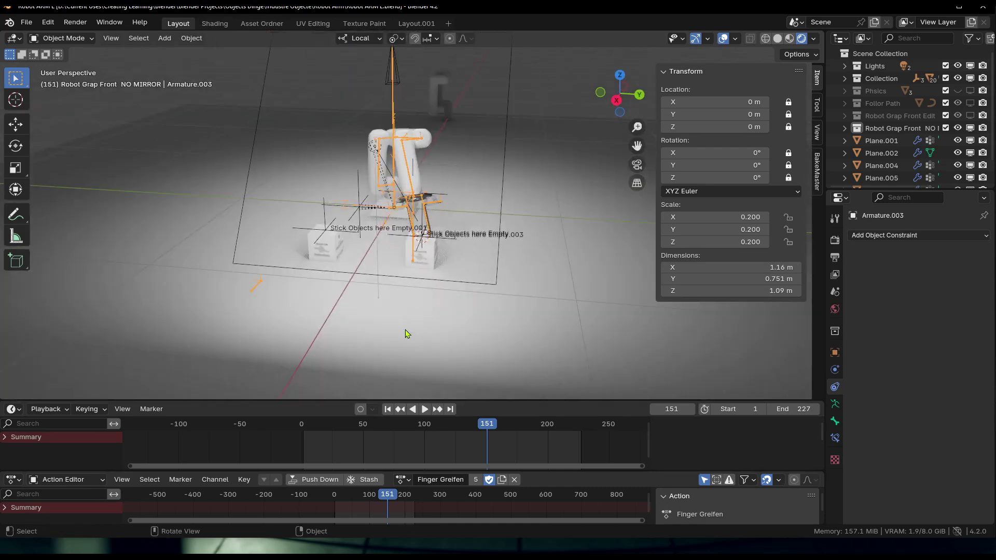
drag(499, 426, 462, 426)
middle_drag(398, 388, 544, 374)
scroll(545, 374, up, 2)
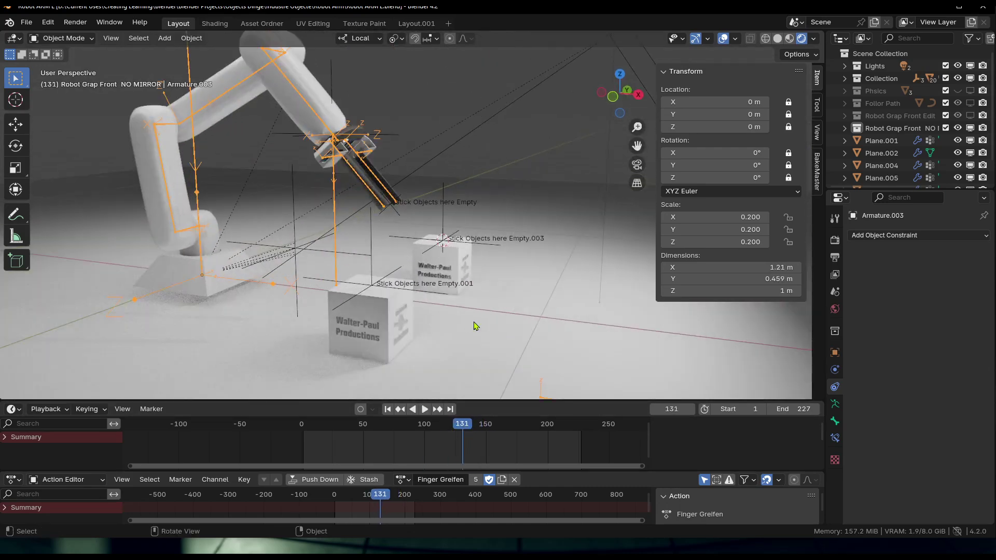
scroll(474, 324, down, 3)
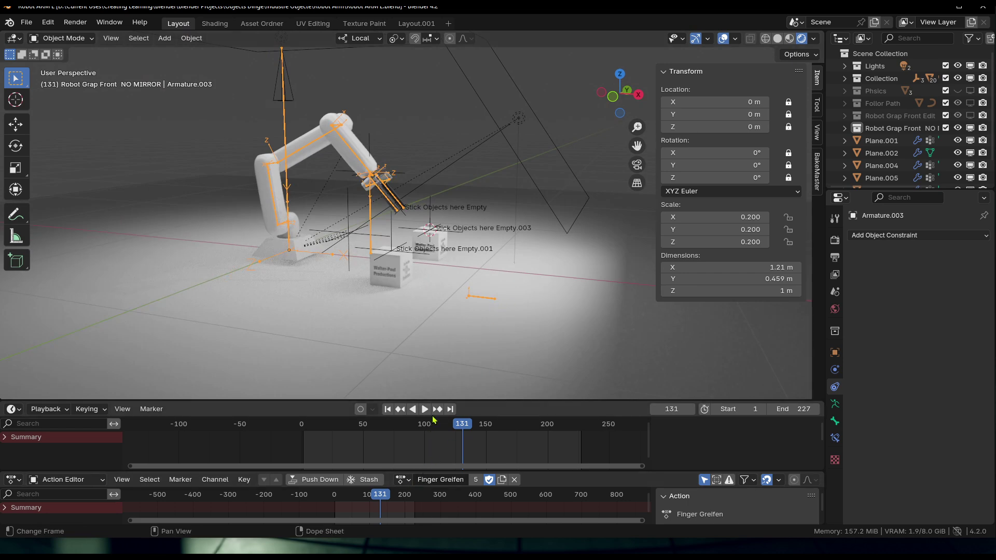
drag(518, 403, 519, 374)
Switch the armature into Pose Mode
click(62, 38)
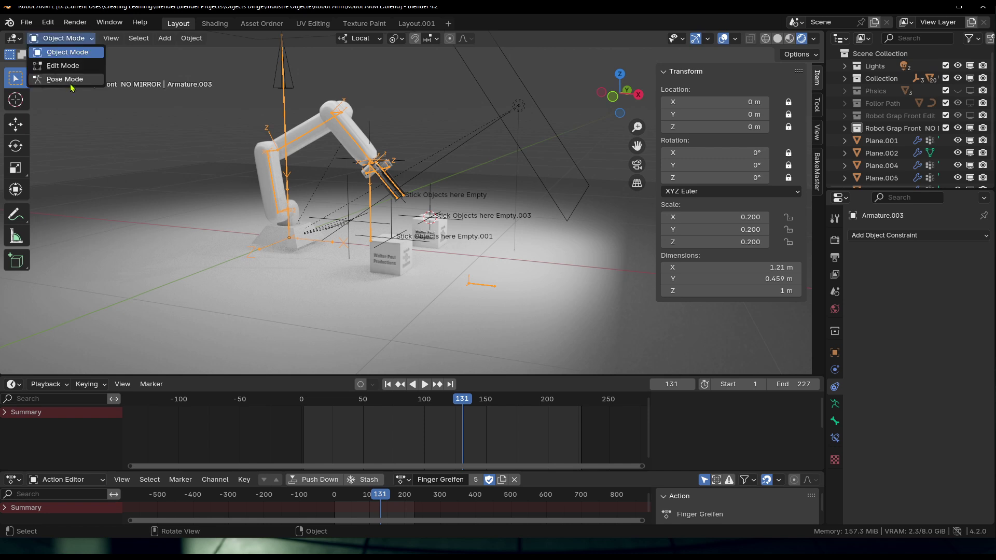
click(67, 78)
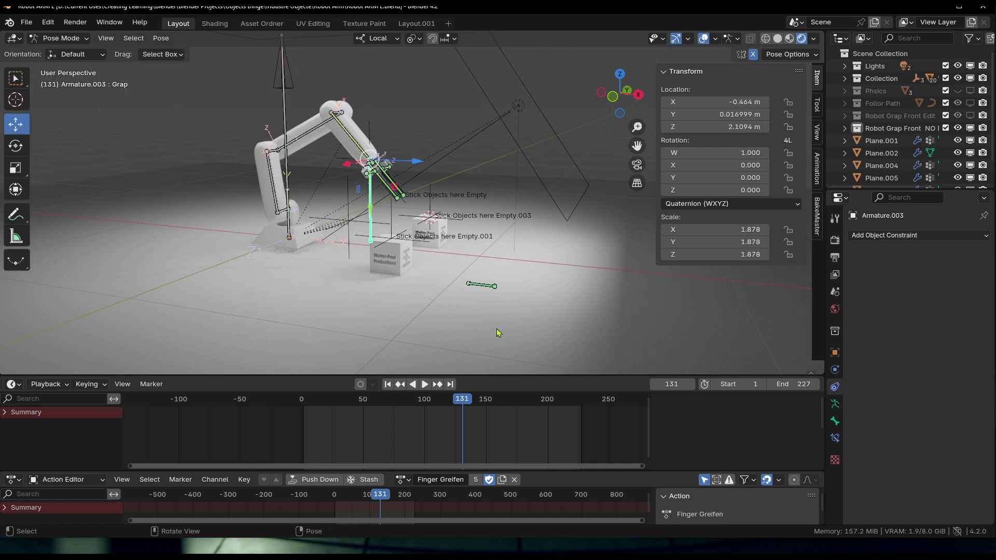
scroll(499, 331, up, 2)
Uncheck the Extras and Relationship Lines viewport overlays
click(715, 39)
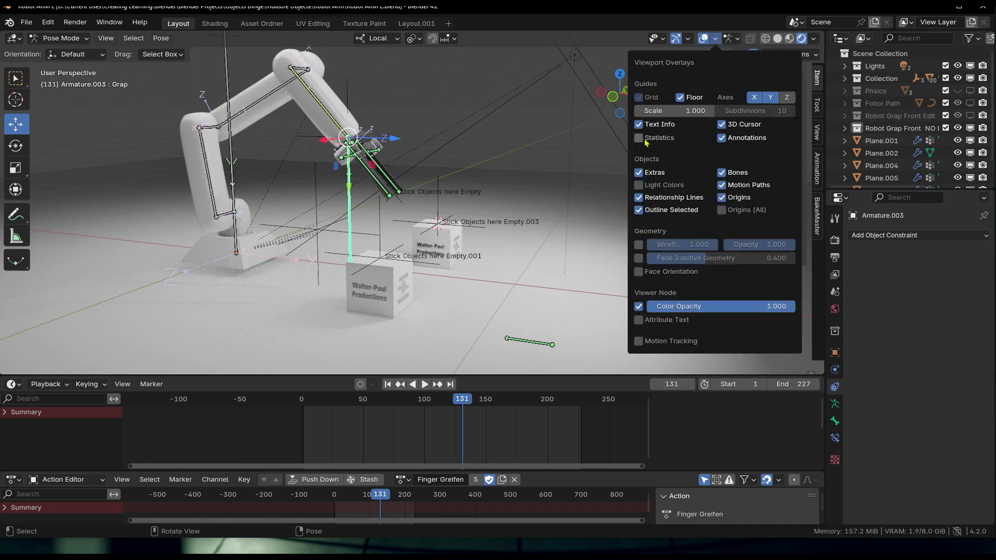
click(639, 173)
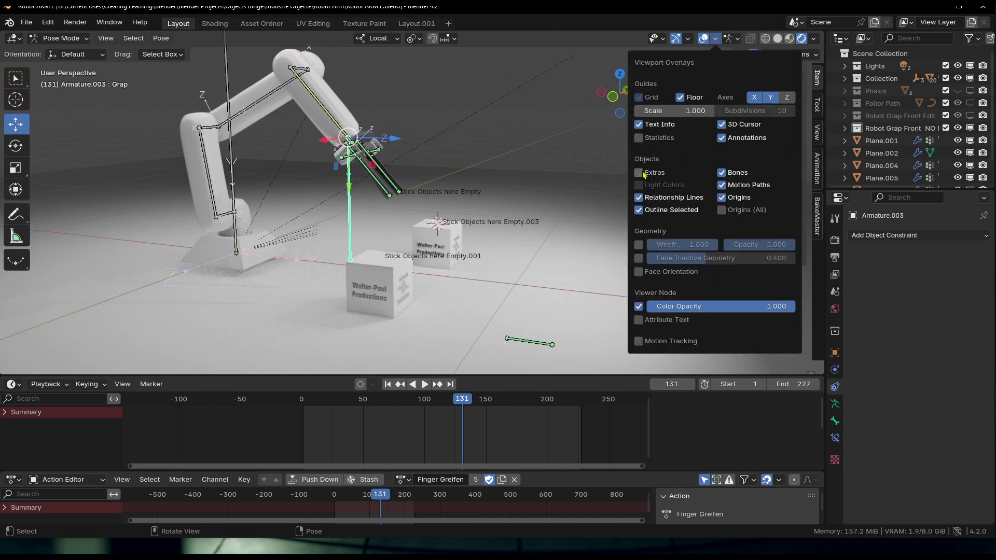
click(640, 198)
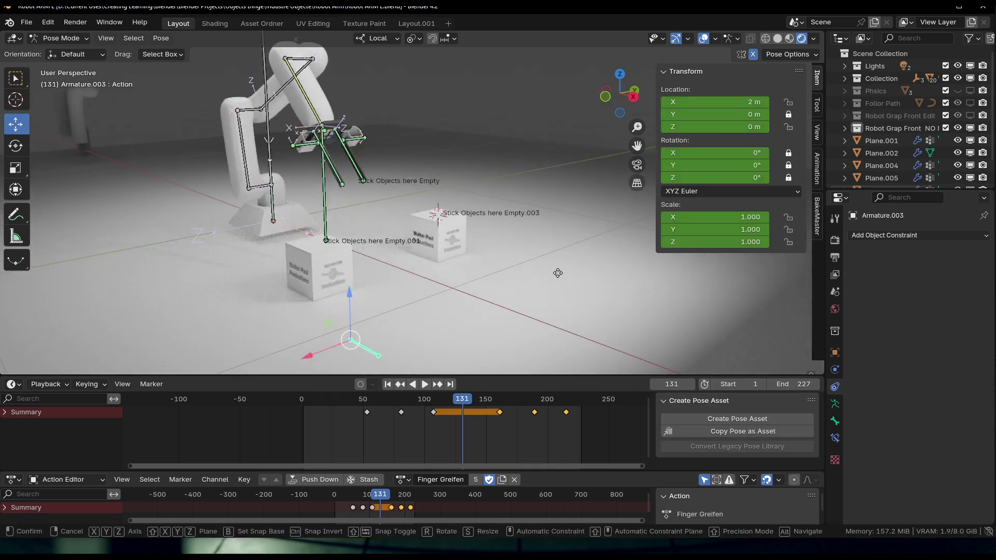
Select the finger.R bone and inspect its Action bone constraint
key(g)
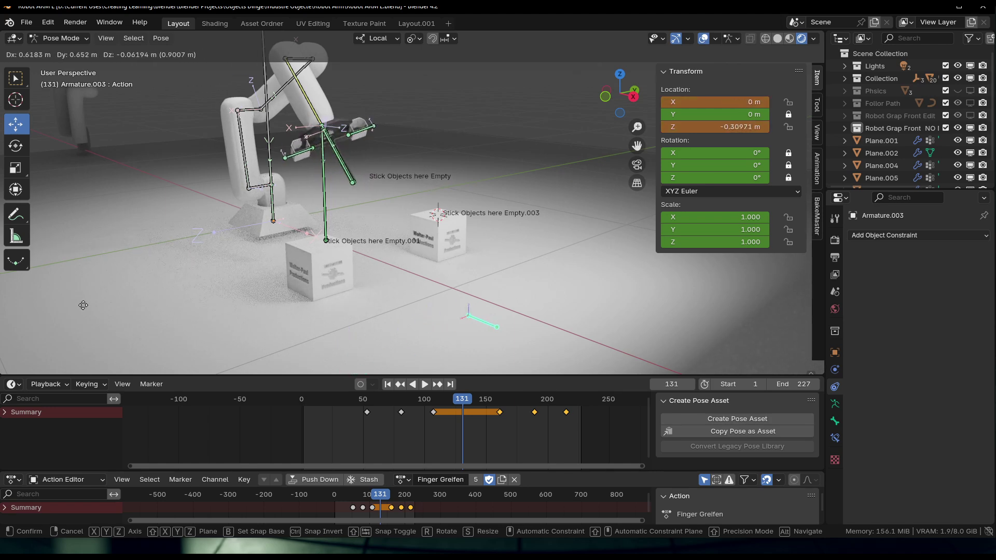
key(Escape)
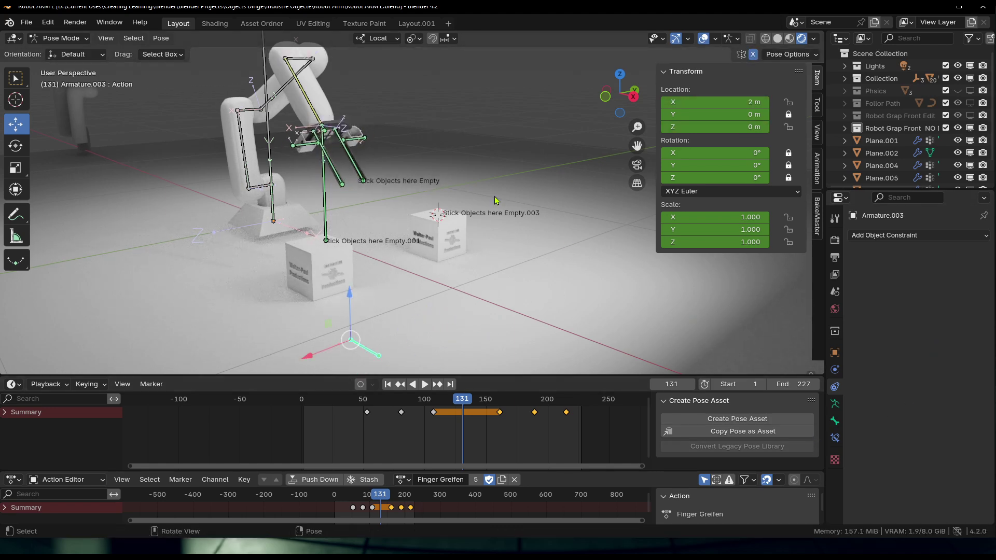
middle_drag(395, 259, 412, 262)
key(g)
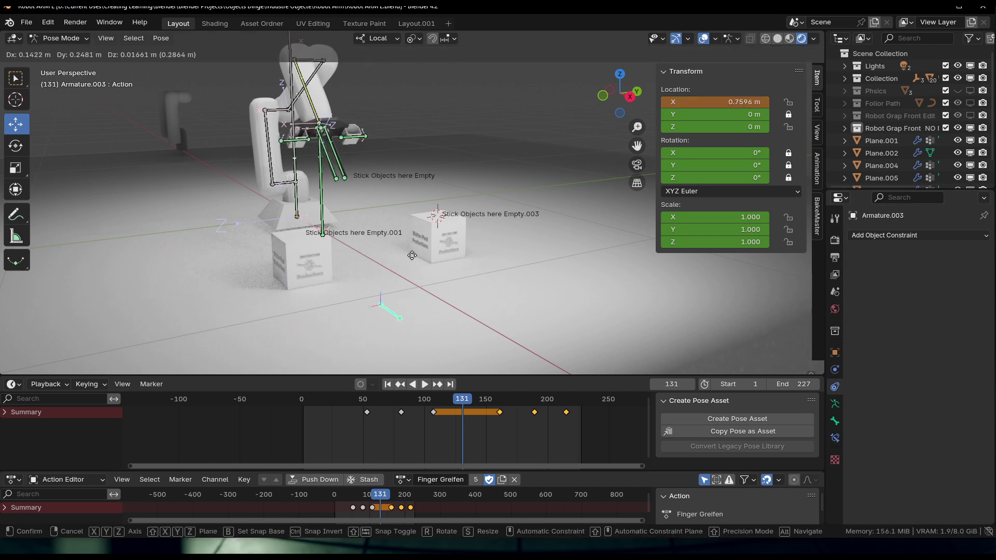
key(Escape)
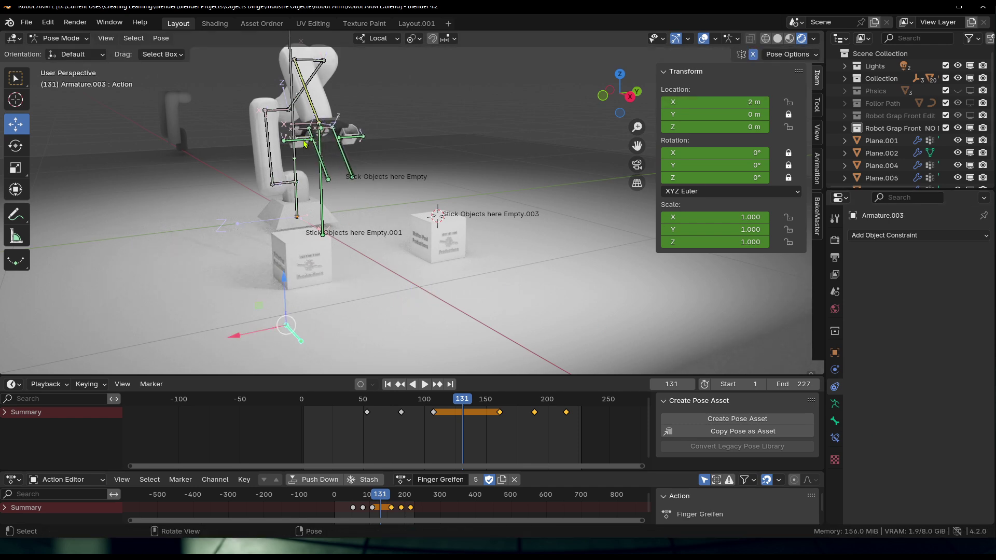
middle_drag(305, 145, 319, 171)
click(306, 174)
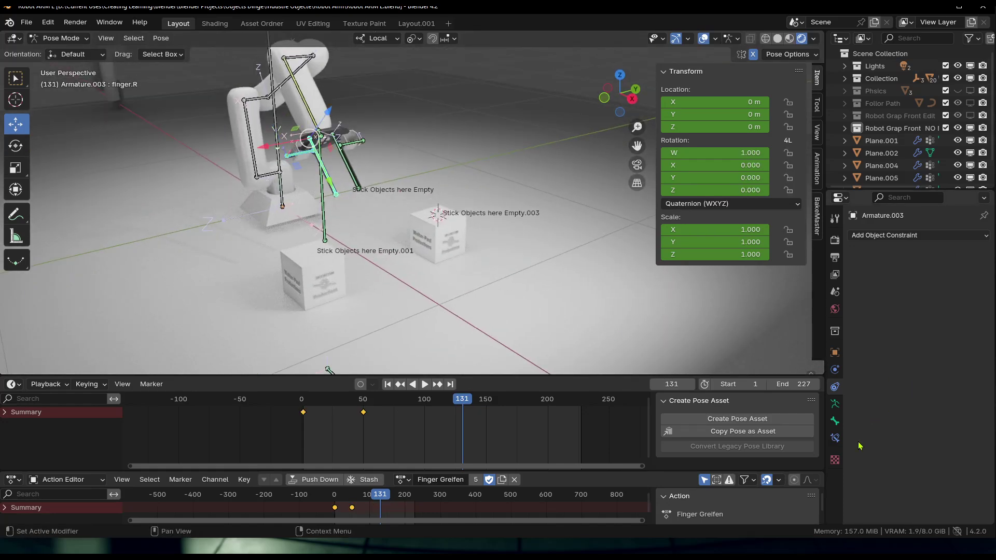
click(834, 438)
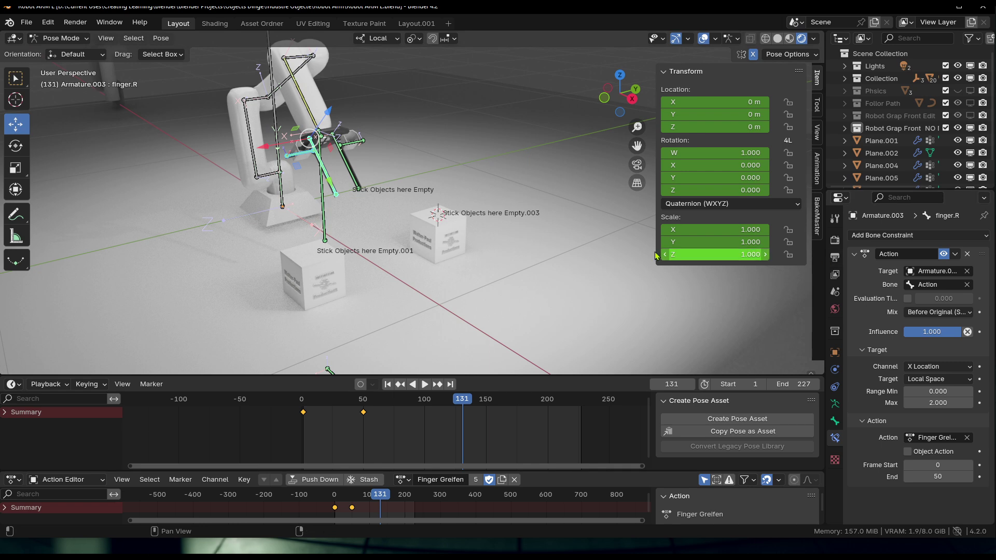
Select the Action control bone and slide it along local X to 1.7071 m
middle_drag(498, 329, 597, 353)
click(367, 328)
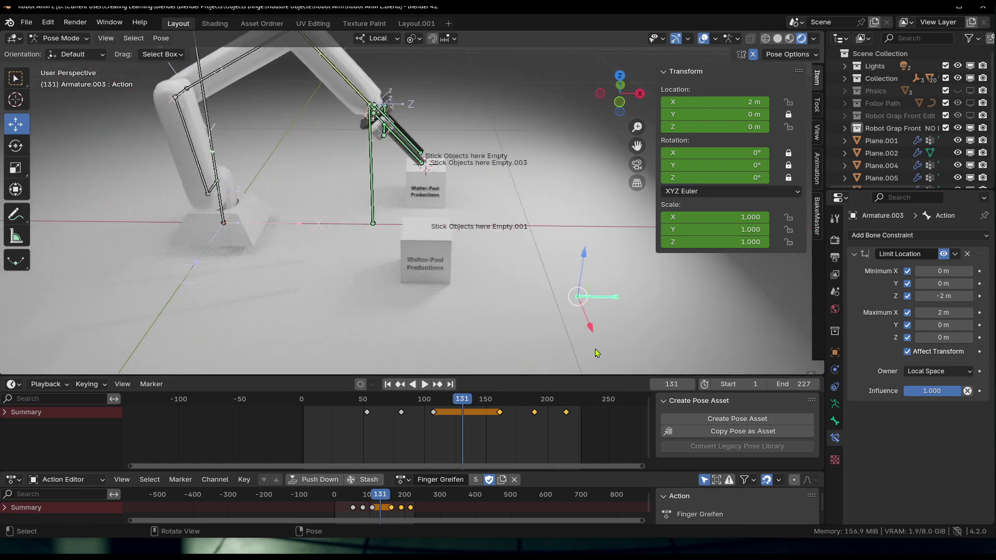
drag(594, 332, 601, 313)
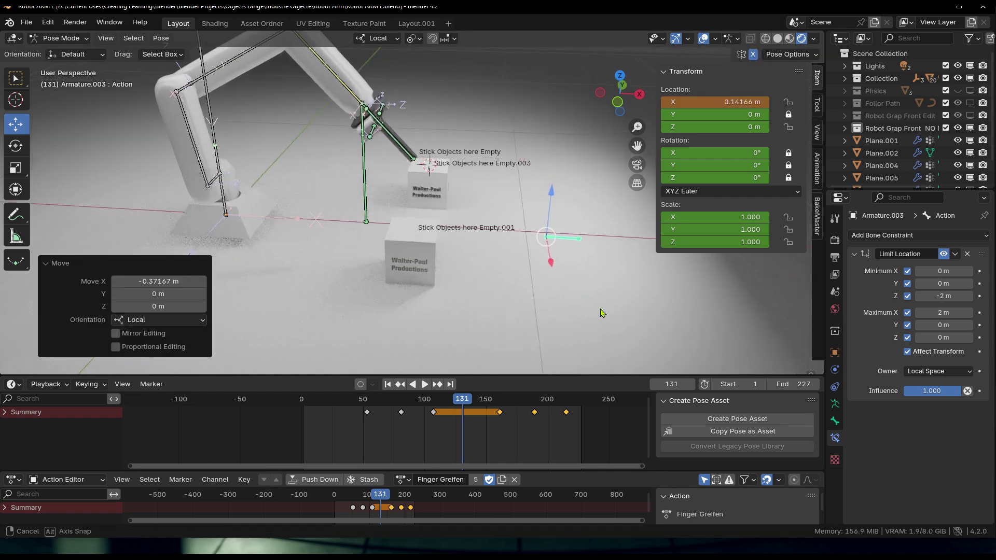
middle_drag(601, 313, 450, 294)
drag(286, 312, 429, 268)
key(z)
right_click(428, 268)
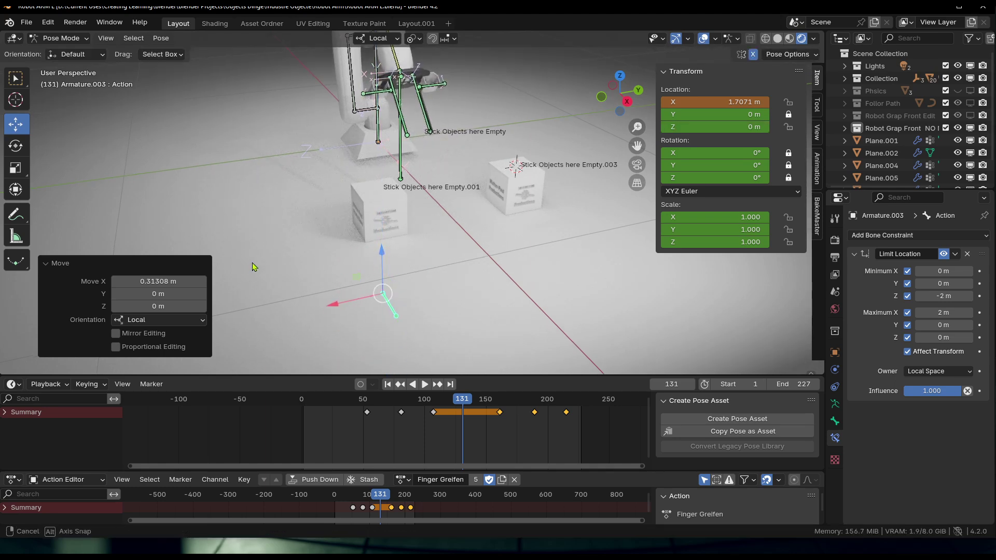
Turn off all viewport overlays and begin another X-constrained move of the control bone
middle_drag(429, 268, 813, 67)
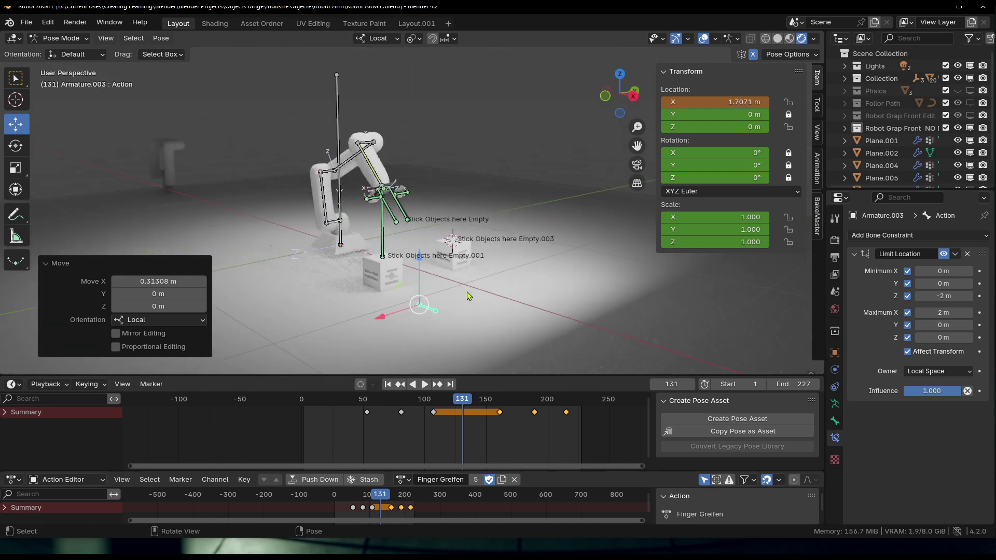
click(703, 38)
middle_drag(519, 218, 559, 212)
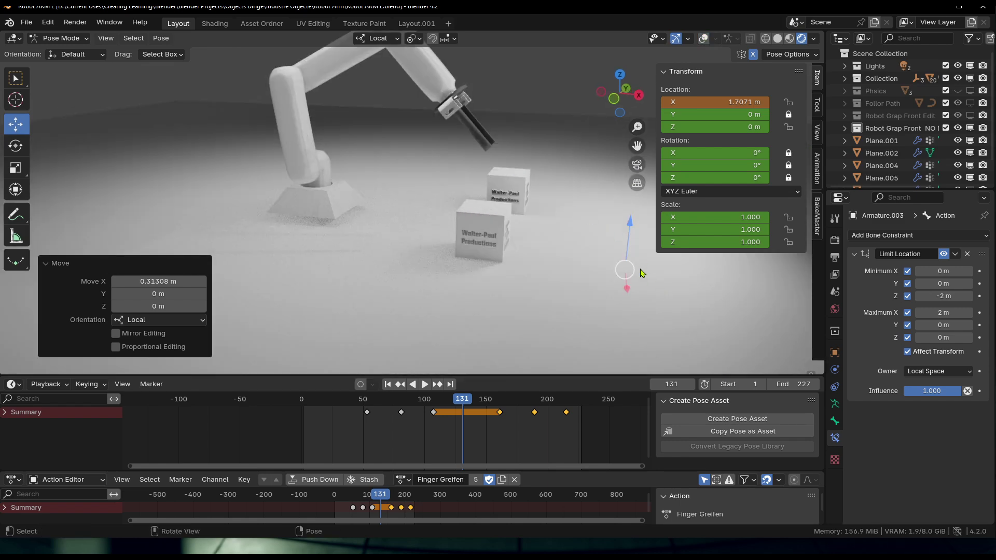
shift+middle_drag(644, 273, 534, 299)
middle_drag(469, 313, 470, 311)
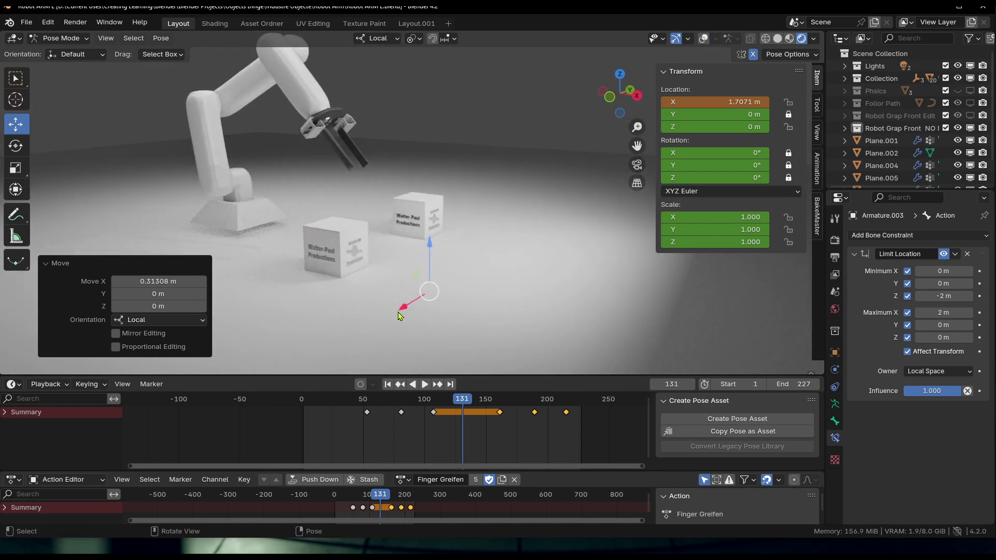
key(g)
key(x)
key(Escape)
scroll(540, 204, up, 3)
scroll(542, 208, down, 3)
scroll(543, 210, up, 2)
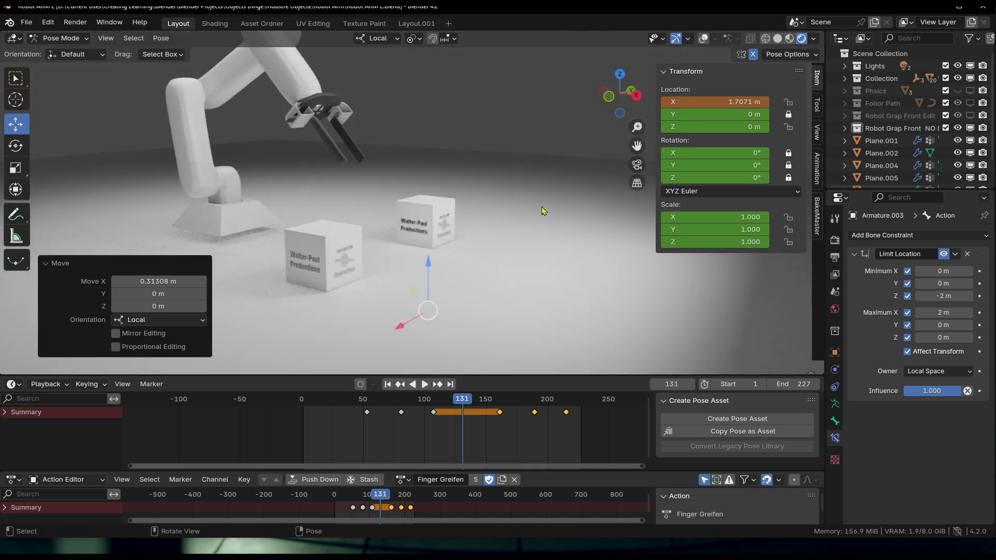
scroll(447, 301, down, 3)
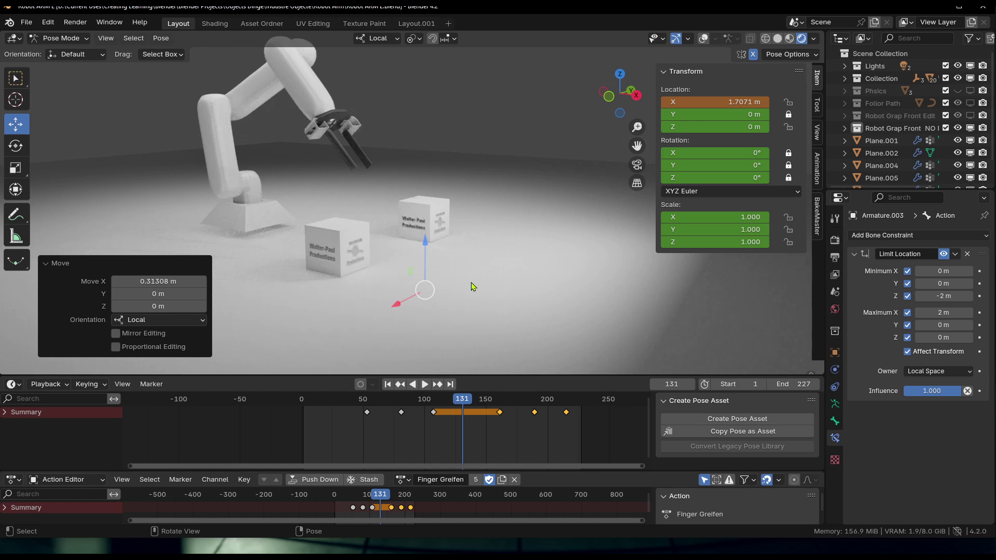
middle_drag(472, 285, 513, 257)
scroll(512, 256, down, 3)
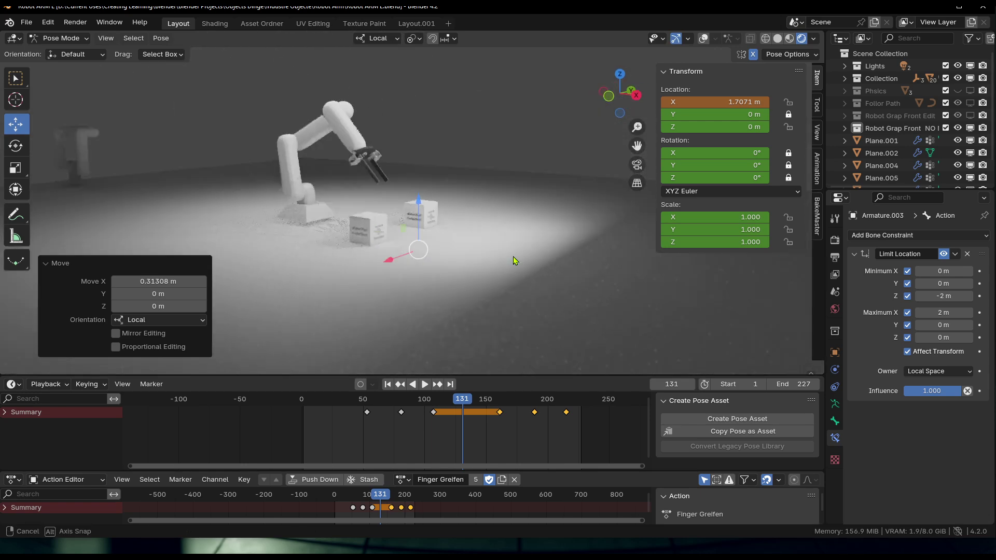
scroll(519, 257, up, 3)
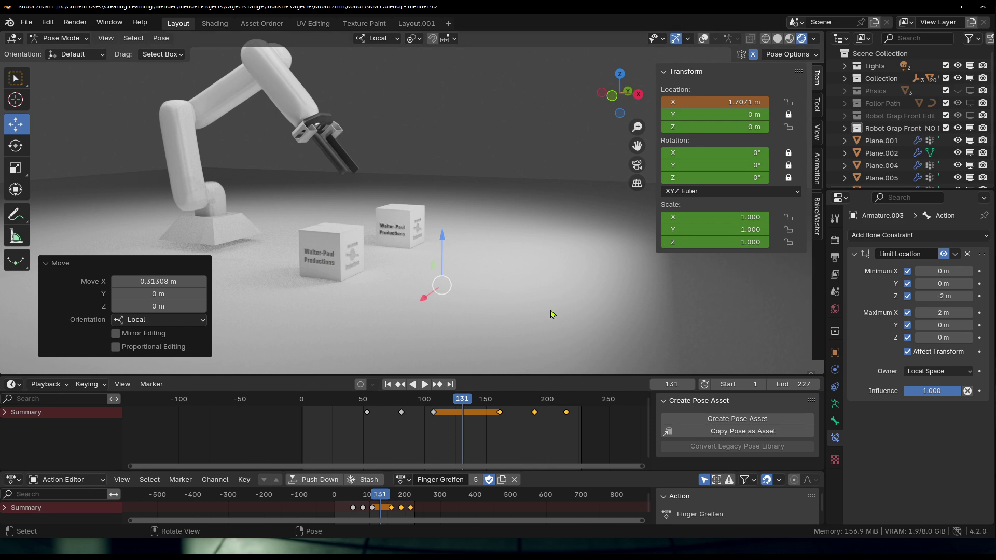
middle_drag(514, 272, 386, 267)
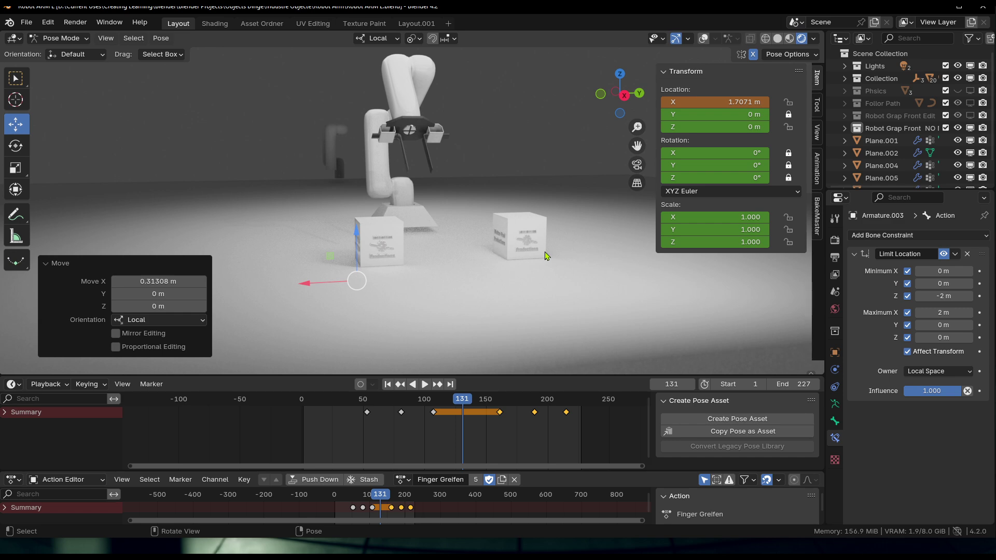
middle_drag(546, 255, 559, 291)
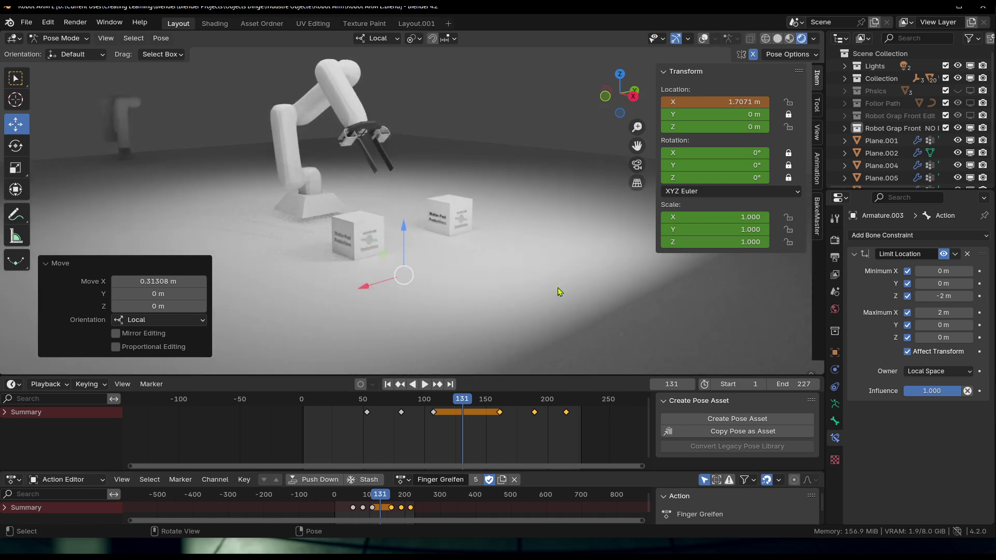
middle_drag(456, 303, 438, 280)
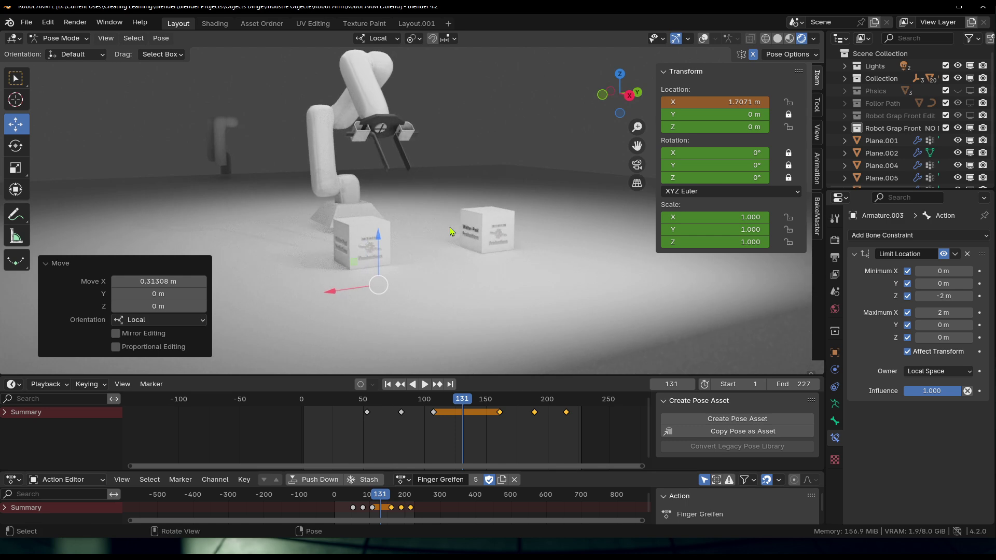